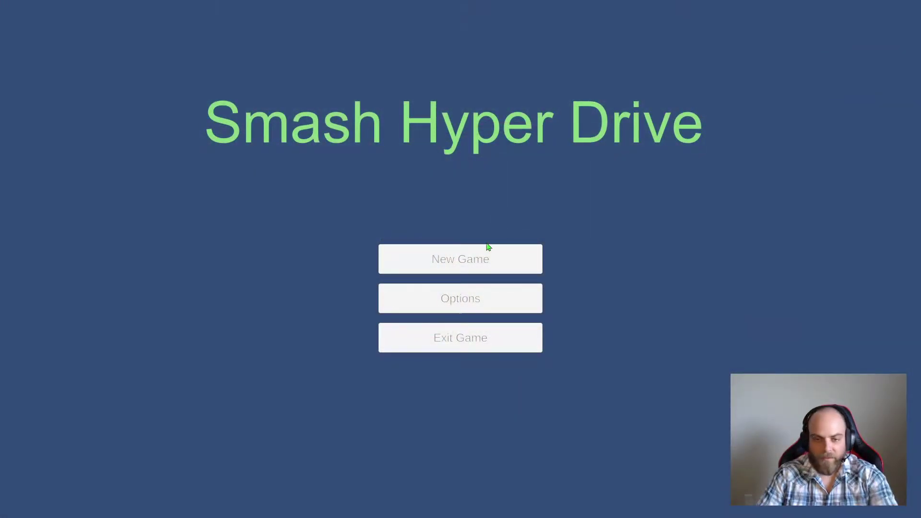
click(454, 264)
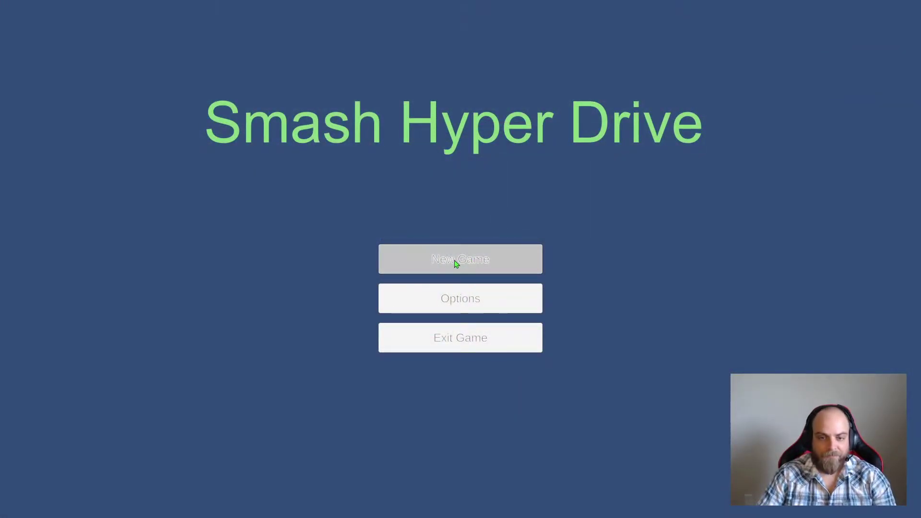
key(w)
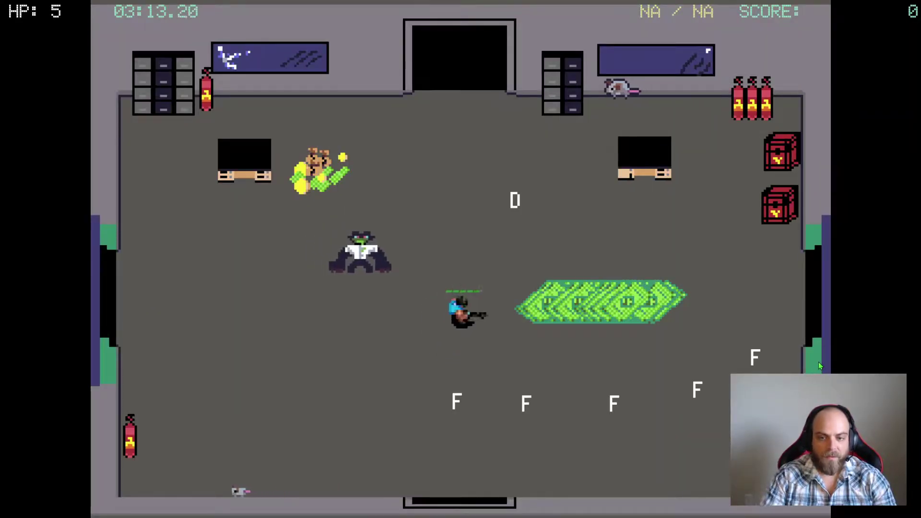
key(d)
click(818, 362)
key(w)
key(a)
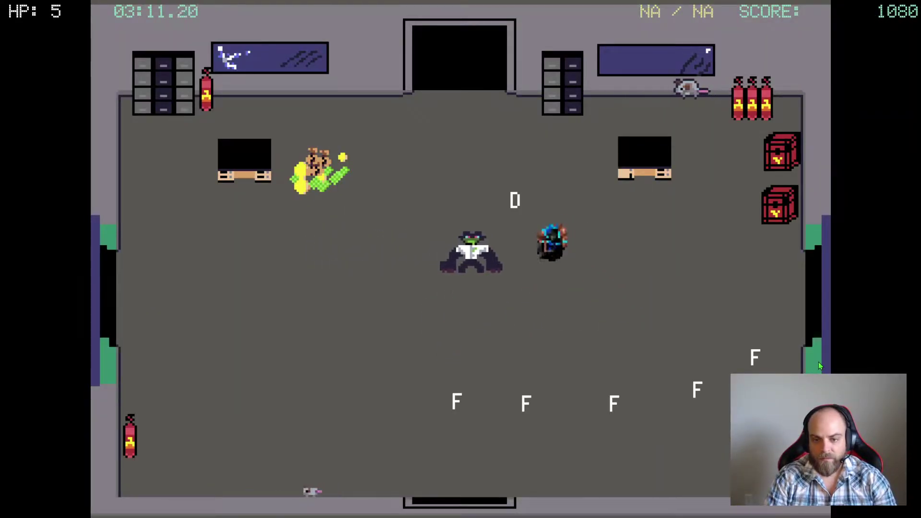
key(d)
key(w)
key(a)
key(s)
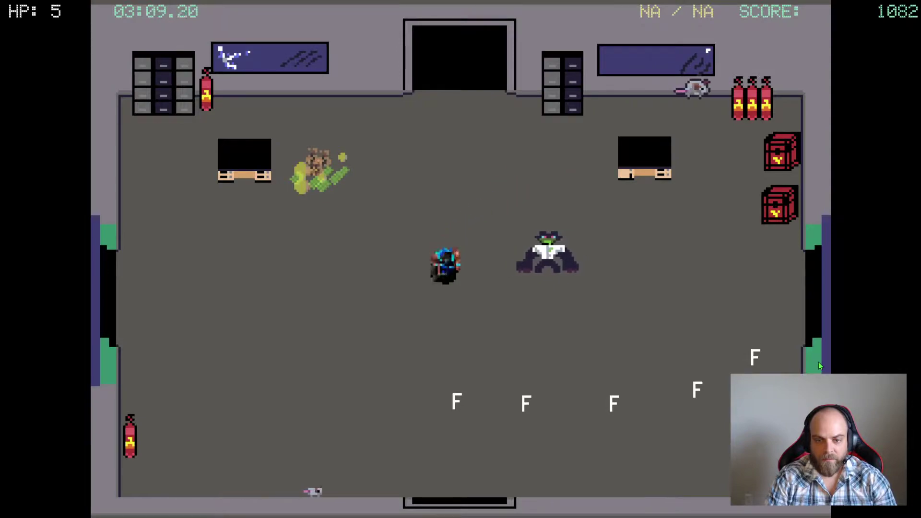
key(d)
key(a)
key(d)
key(w)
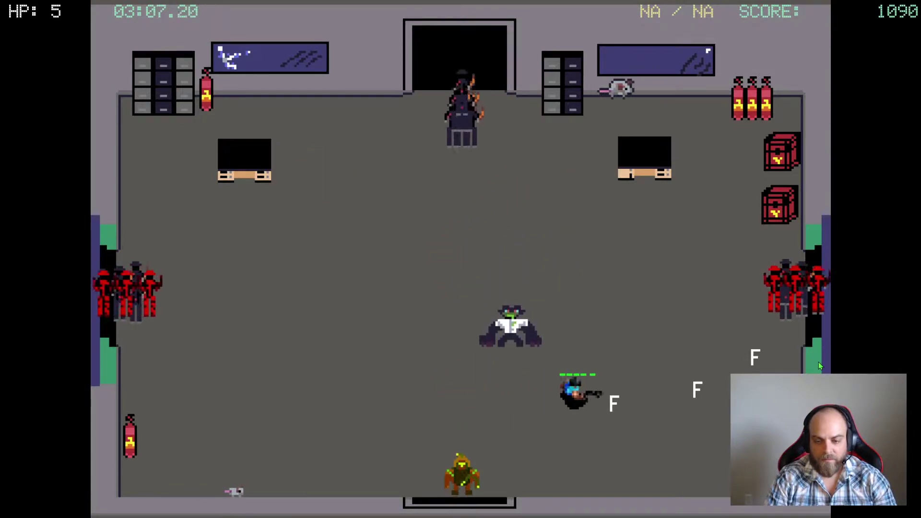
key(s)
key(Left)
key(a)
key(w)
key(d)
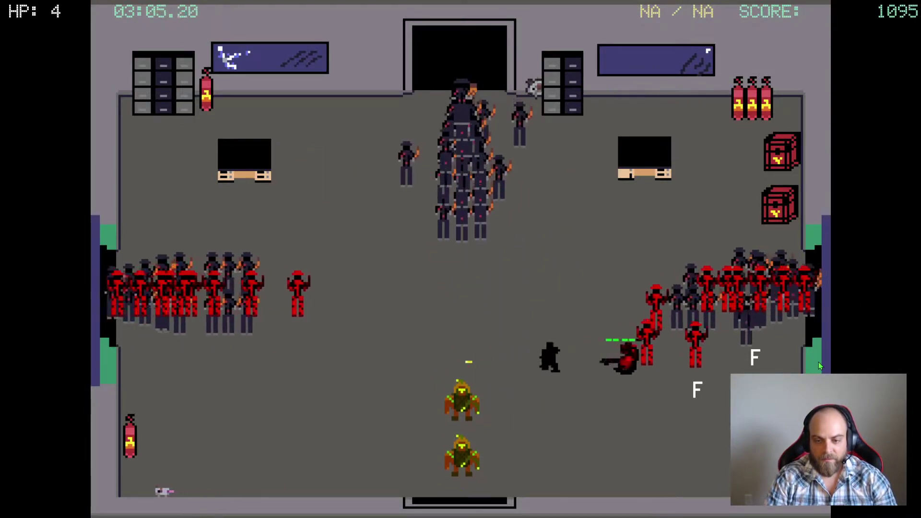
key(a)
key(Right)
key(w)
key(s)
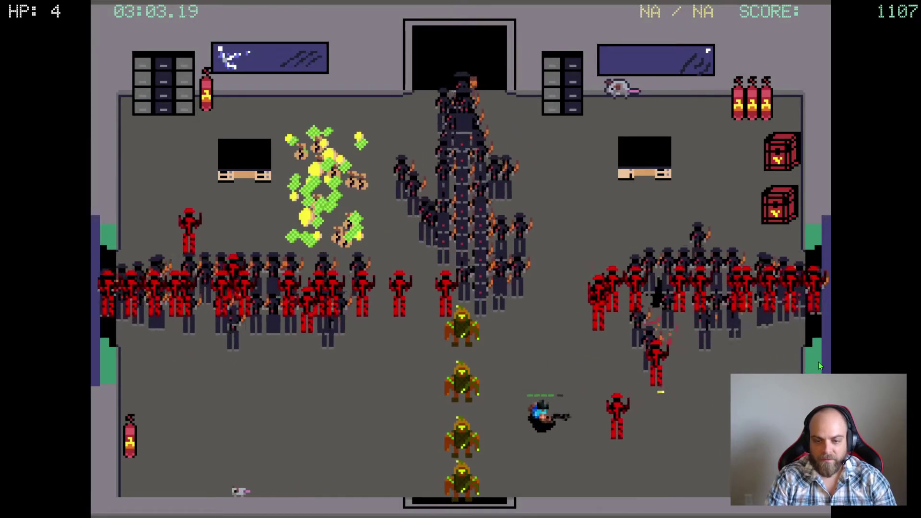
key(d)
key(d)
key(s)
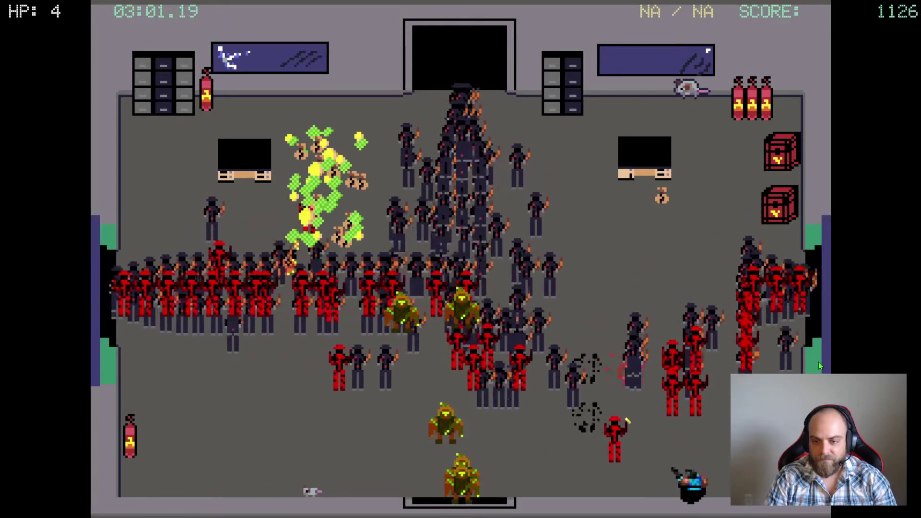
key(d)
key(w)
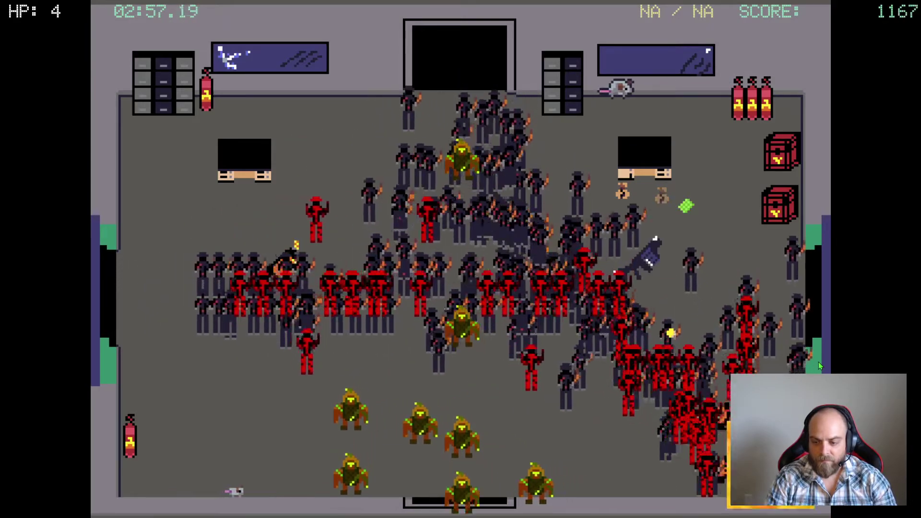
key(w)
key(space)
key(w)
key(a)
key(space)
key(space)
key(space)
key(space)
key(space)
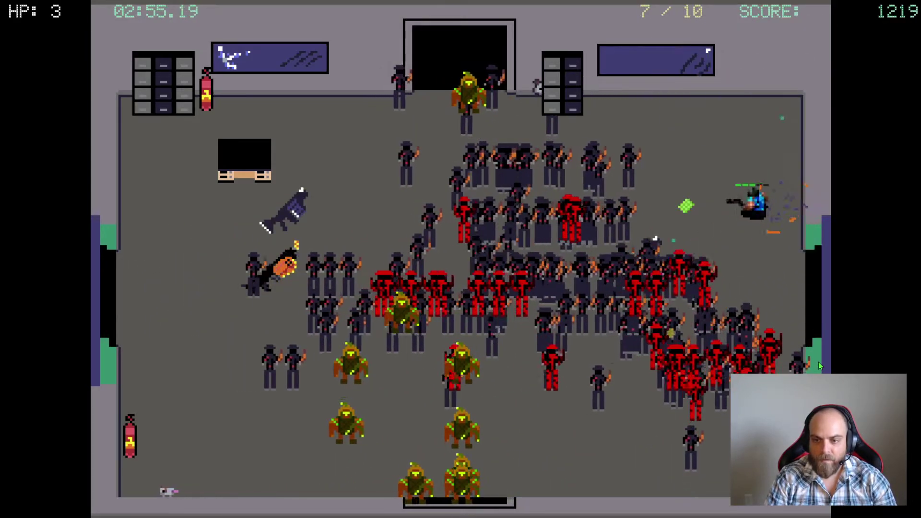
key(d)
key(w)
key(a)
key(space)
key(space)
key(space)
key(space)
key(d)
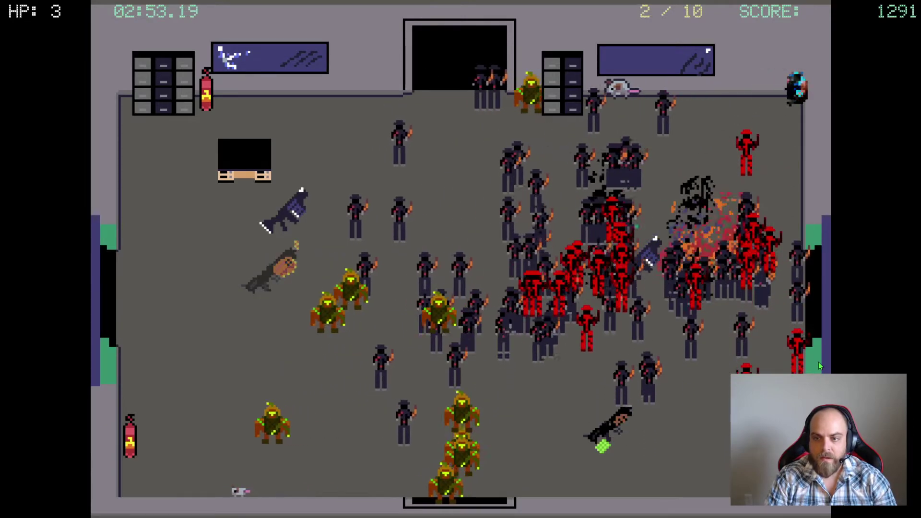
key(a)
key(d)
key(s)
key(a)
key(s)
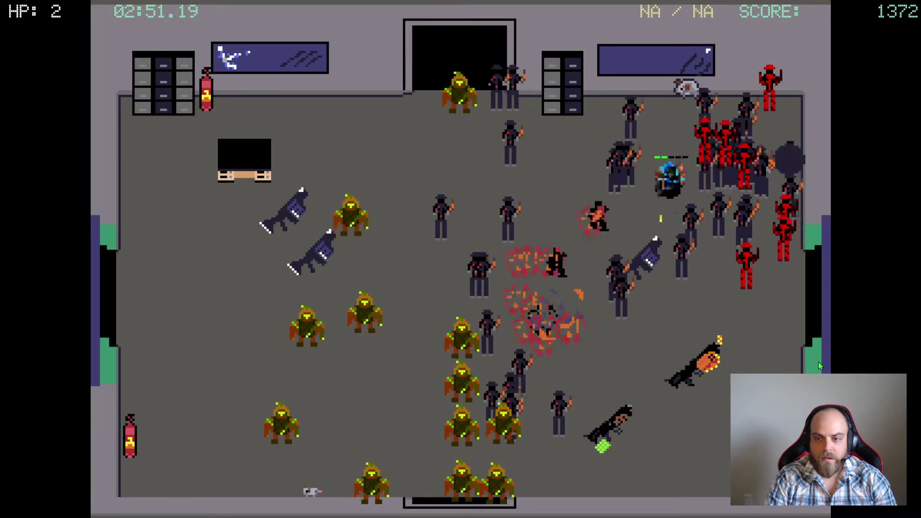
key(space)
key(a)
key(space)
key(space)
key(space)
key(space)
key(space)
key(d)
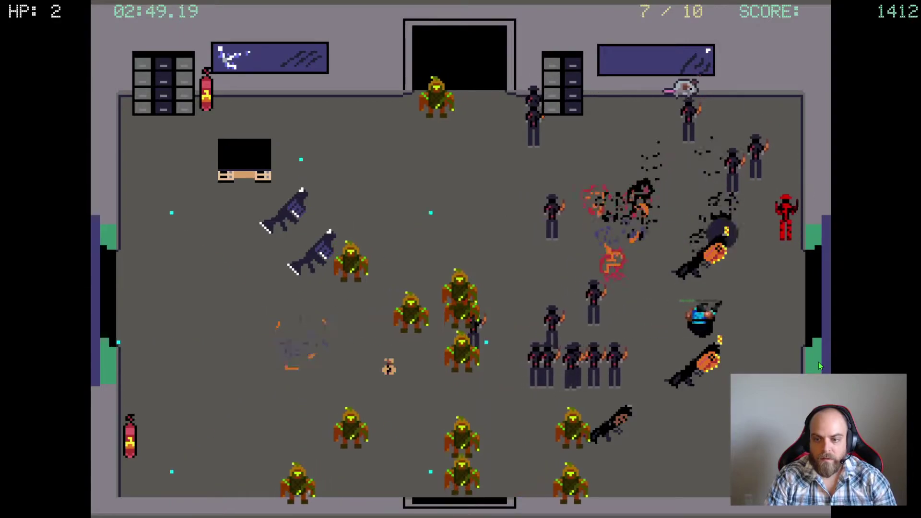
key(a)
key(w)
key(a)
key(space)
key(space)
key(space)
key(d)
key(w)
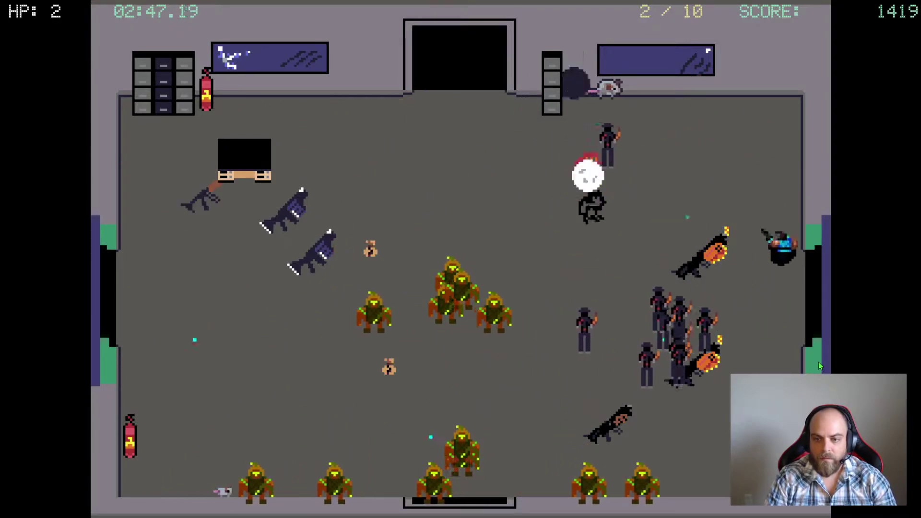
key(a)
key(space)
key(space)
key(space)
key(space)
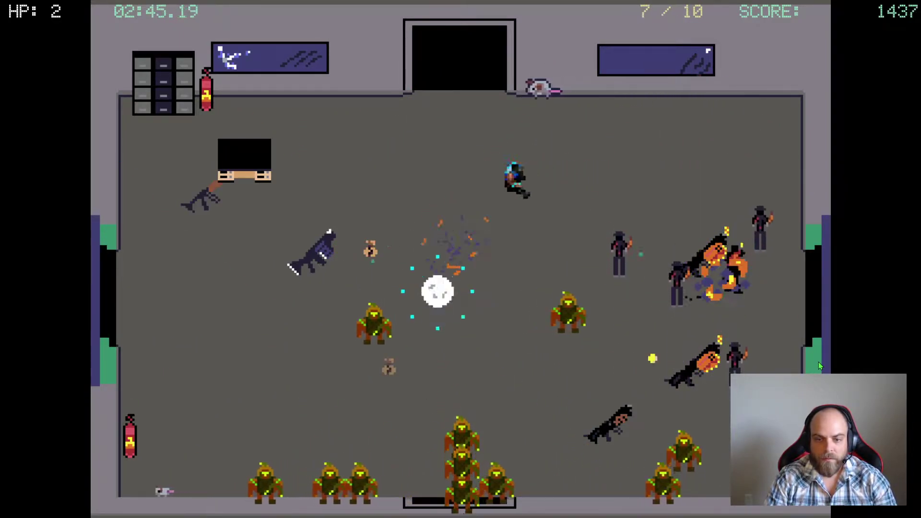
key(s)
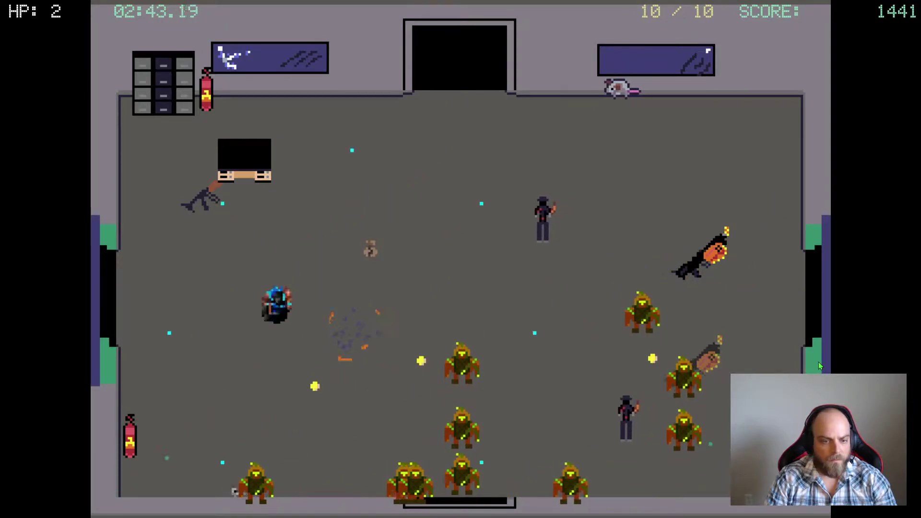
key(space)
key(w)
key(d)
key(a)
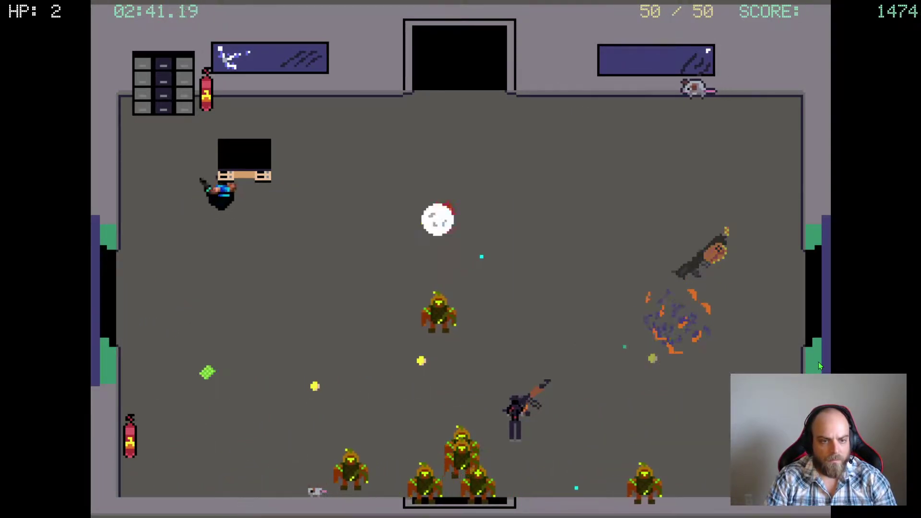
key(s)
key(d)
key(space)
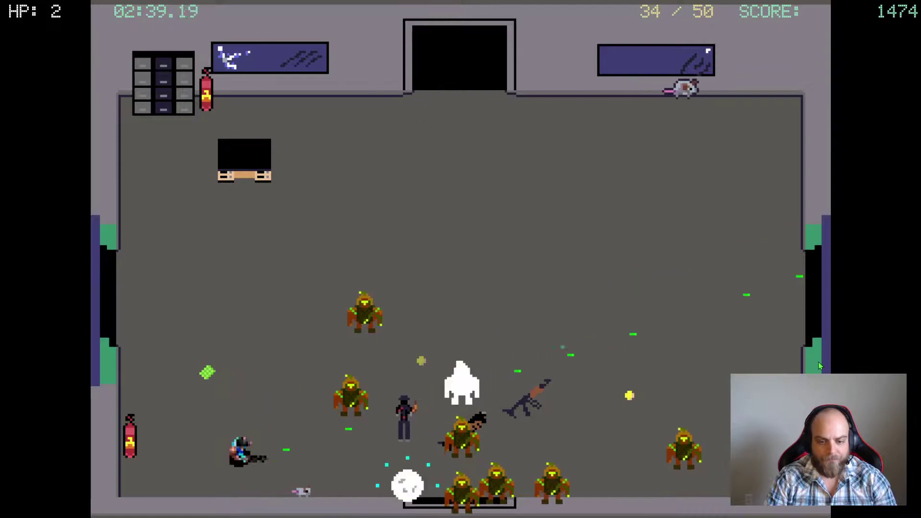
key(d)
key(w)
key(a)
key(w)
key(Right)
key(d)
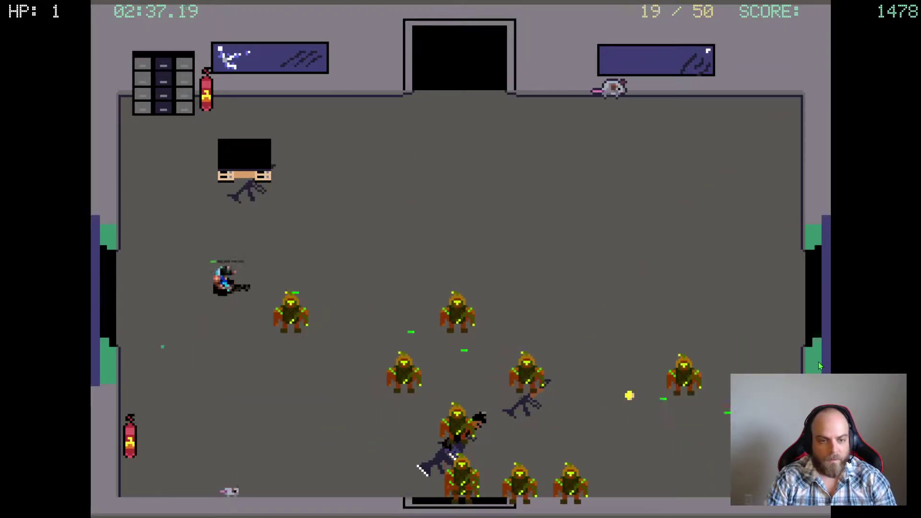
key(Down)
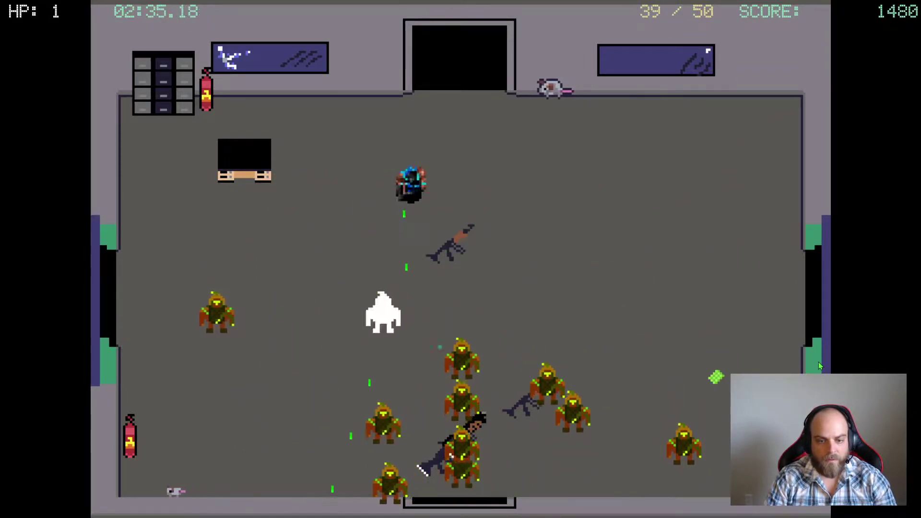
key(a)
key(d)
key(a)
key(s)
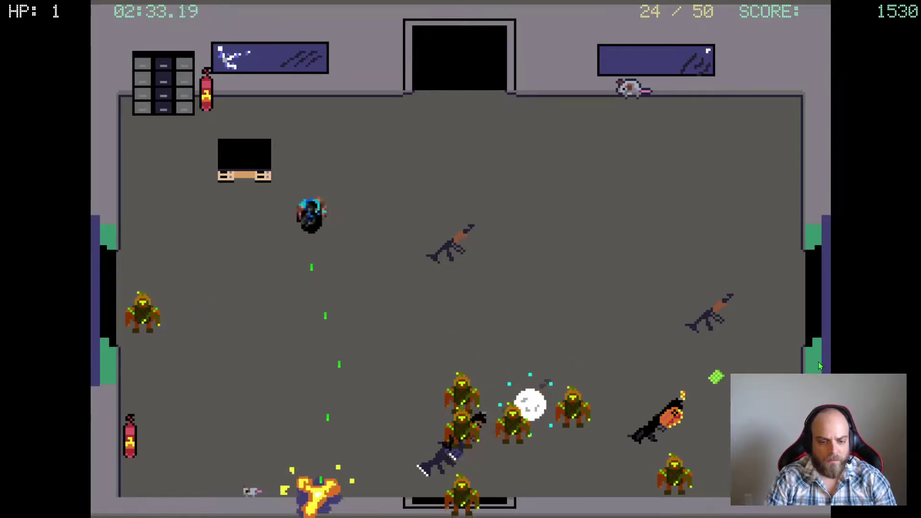
key(Right)
key(d)
key(Down)
key(w)
key(a)
key(s)
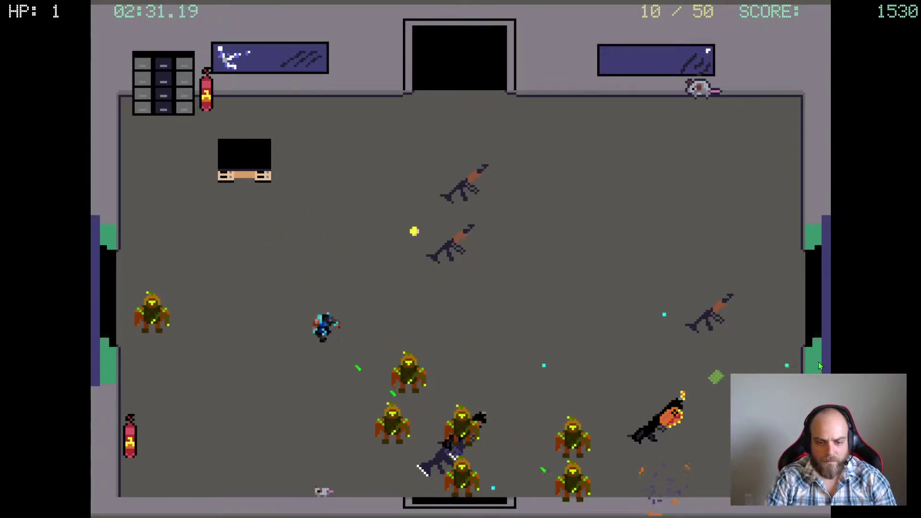
key(d)
key(w)
key(d)
key(s)
key(w)
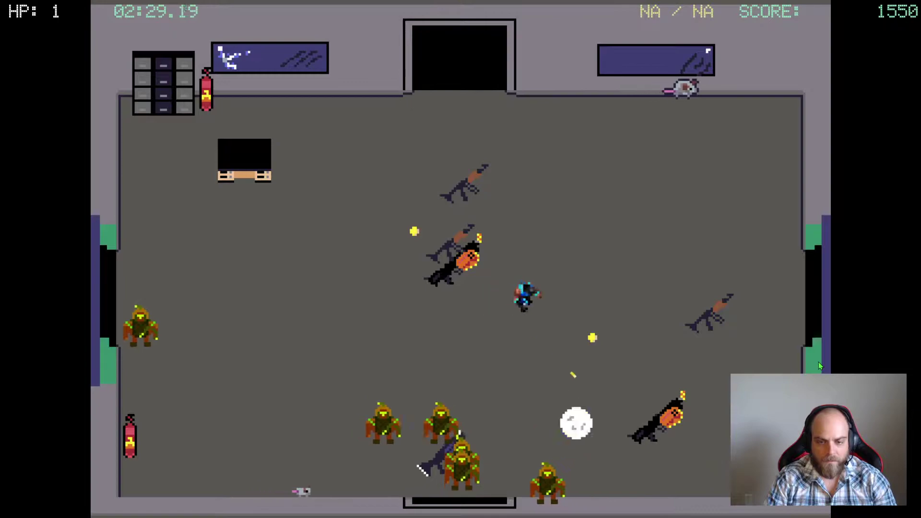
key(s)
key(w)
key(s)
key(w)
key(a)
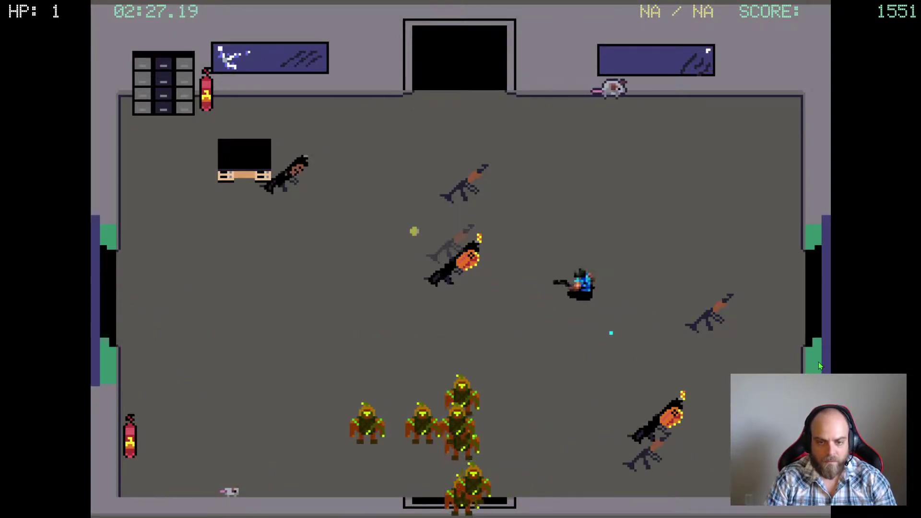
key(Down)
key(a)
key(d)
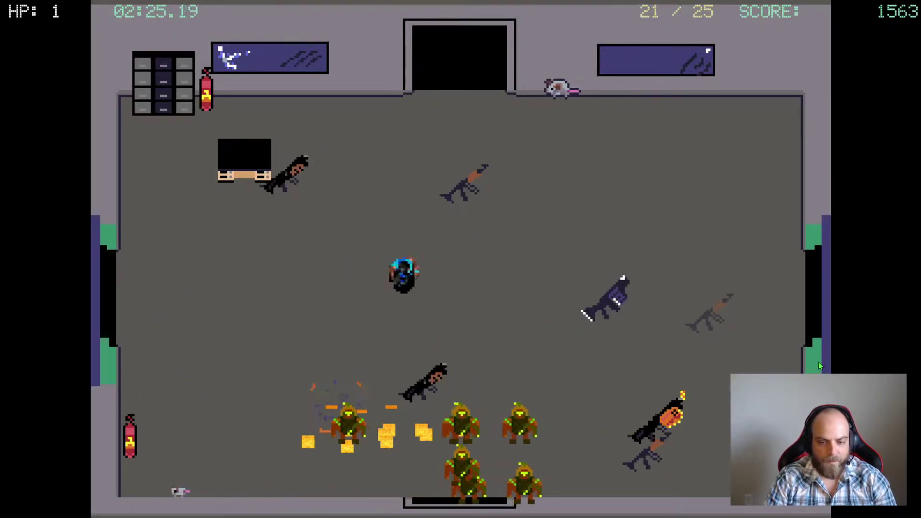
key(a)
key(s)
key(w)
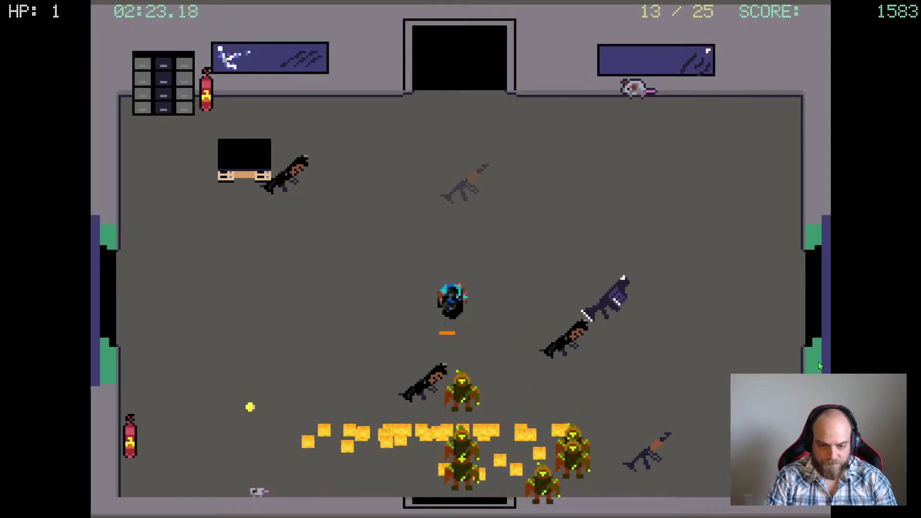
key(s)
key(s)
key(a)
key(Down)
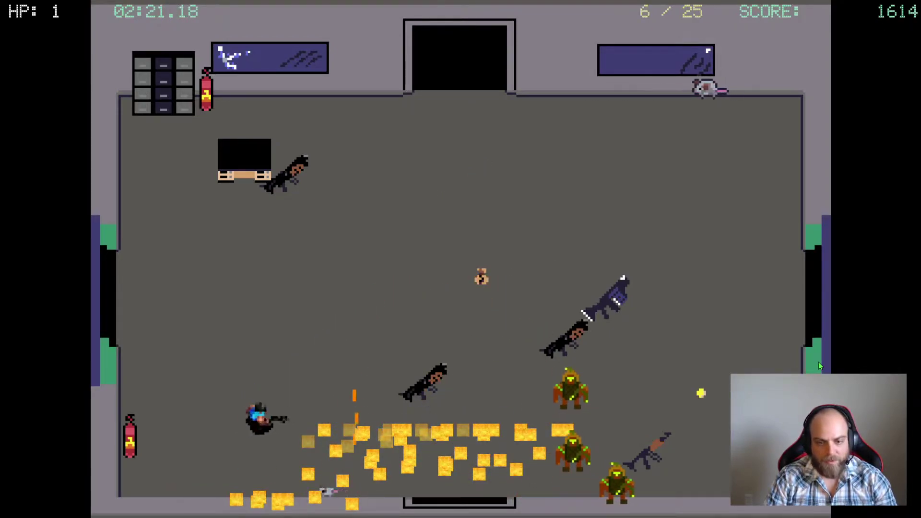
key(d)
key(Right)
key(a)
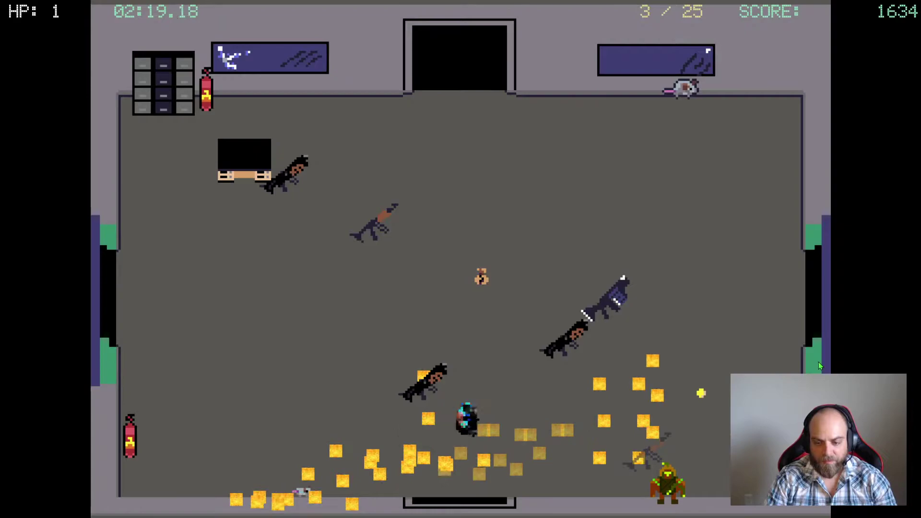
key(d)
key(s)
key(Right)
key(a)
key(w)
key(w)
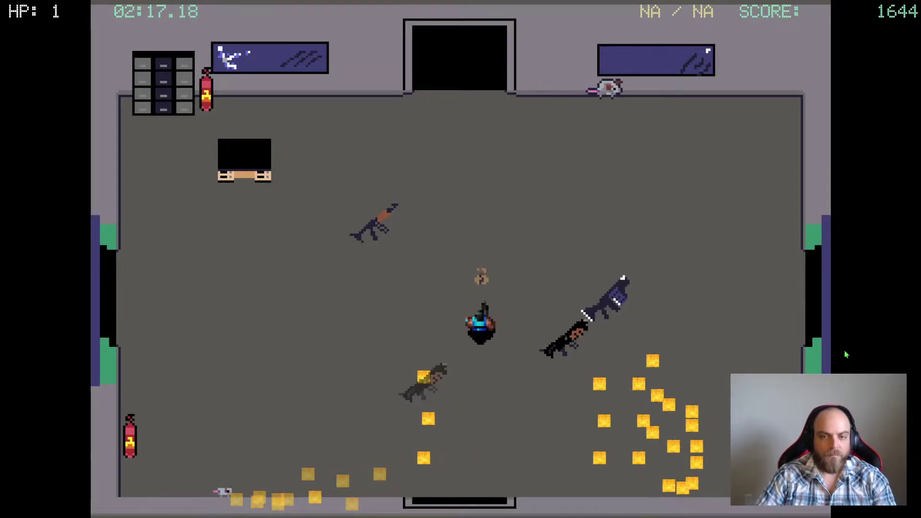
key(Escape)
click(445, 240)
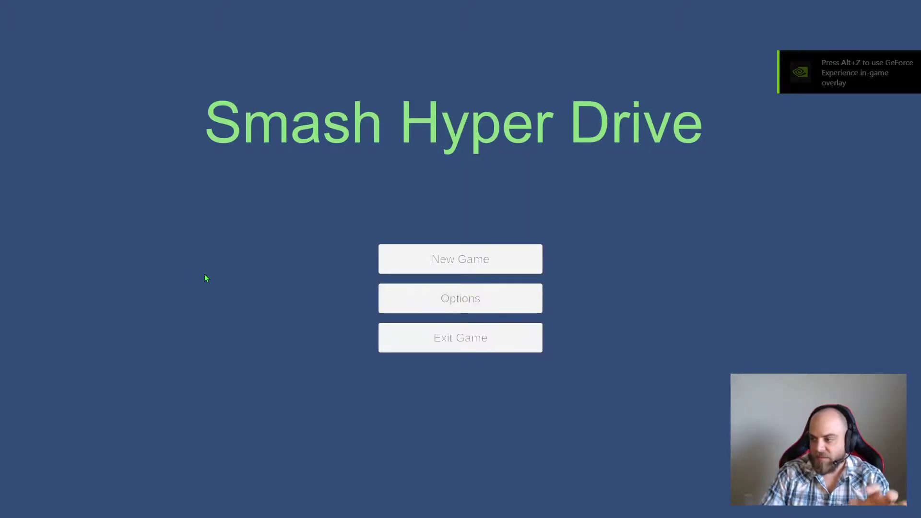
click(482, 263)
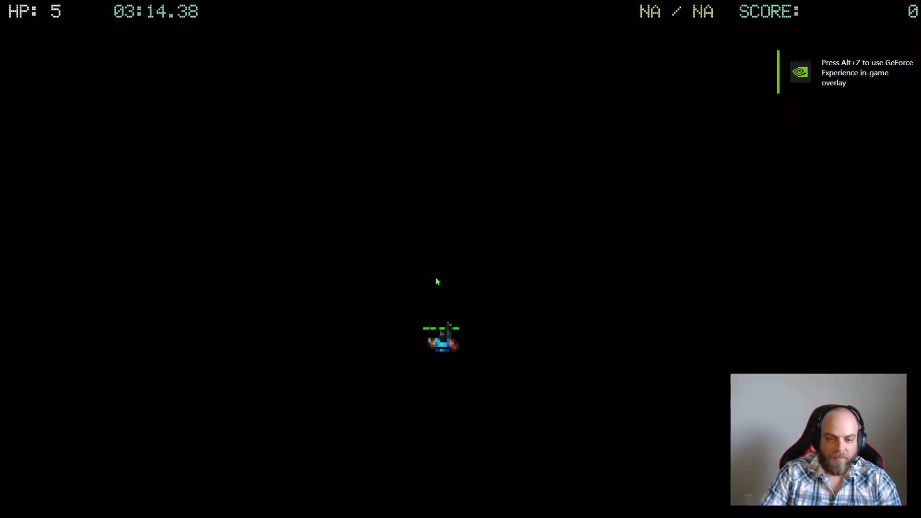
key(s)
key(a)
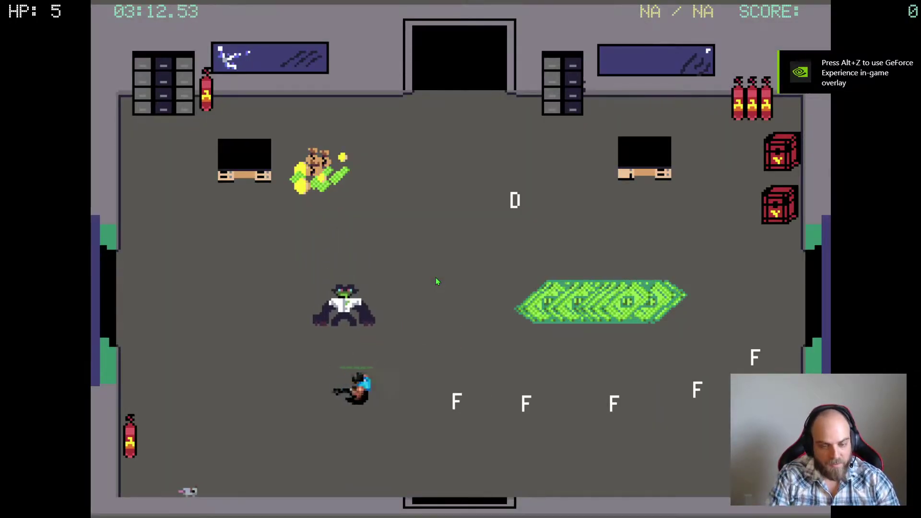
key(Up)
key(d)
key(Left)
key(d)
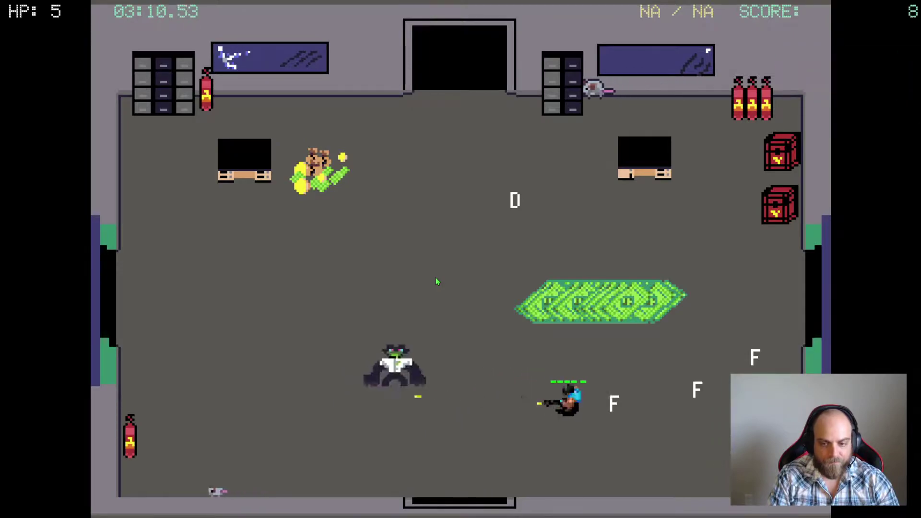
key(w)
key(a)
key(a)
key(Down)
key(s)
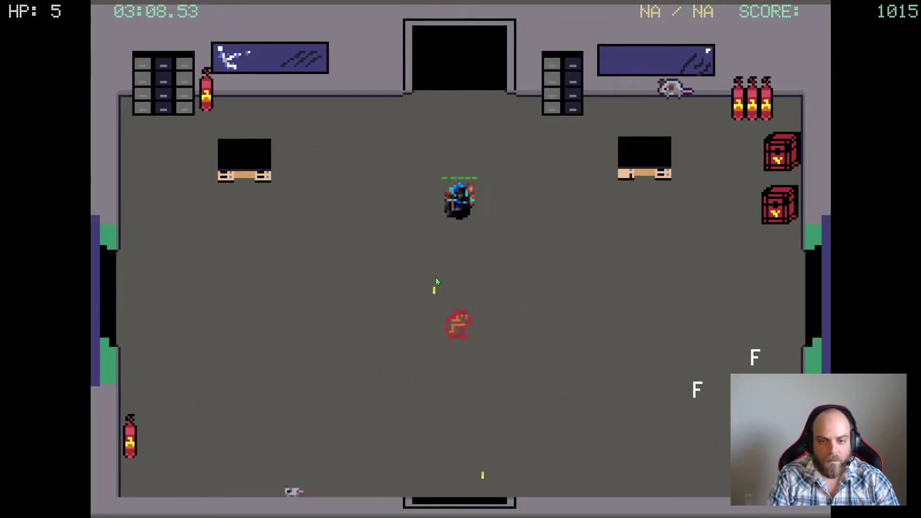
key(d)
key(a)
key(w)
key(d)
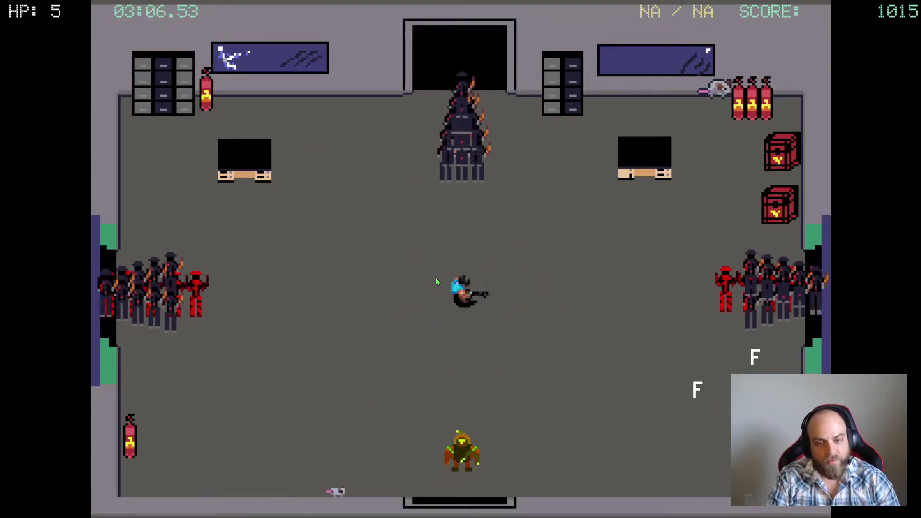
- Move the character from the room's centre toward the lower-right area while firing at the enemies pouring in
key(d)
key(d)
key(s)
key(Up)
key(Right)
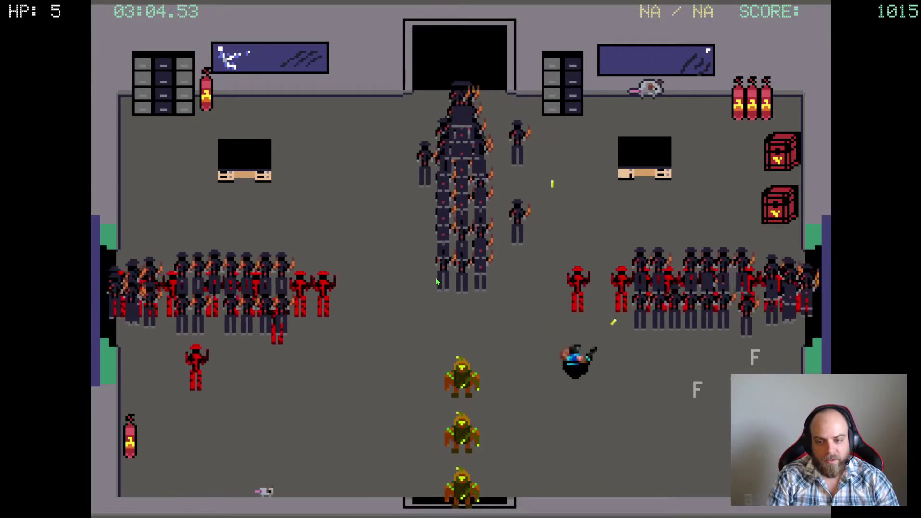
- Fight the red and black enemies in the lower-right part of the room while dodging the advancing crowd
key(w)
key(a)
key(s)
key(d)
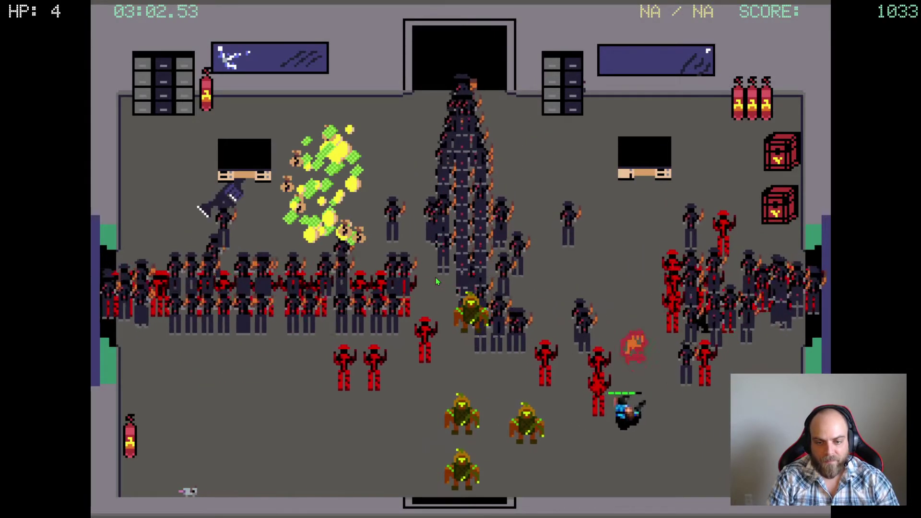
key(s)
key(d)
key(w)
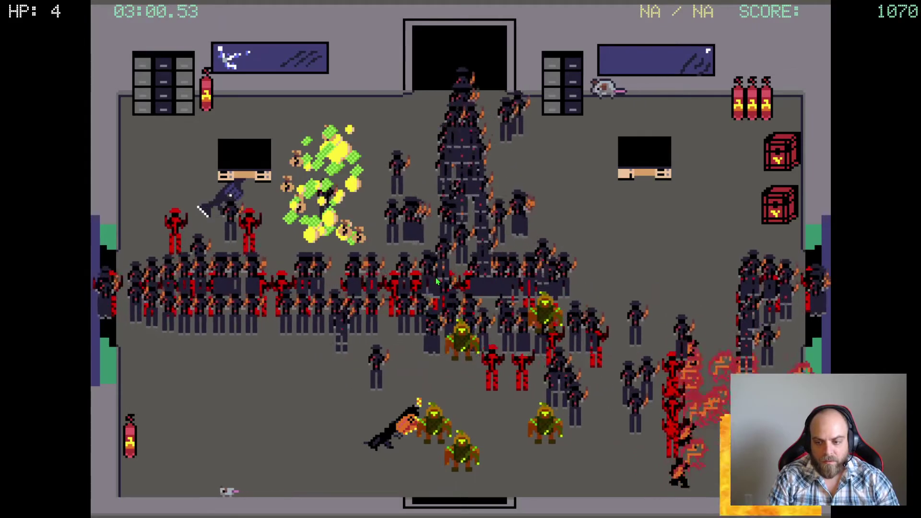
- Run up the right side of the room toward the red crates, shooting at the pursuing crowd
key(w)
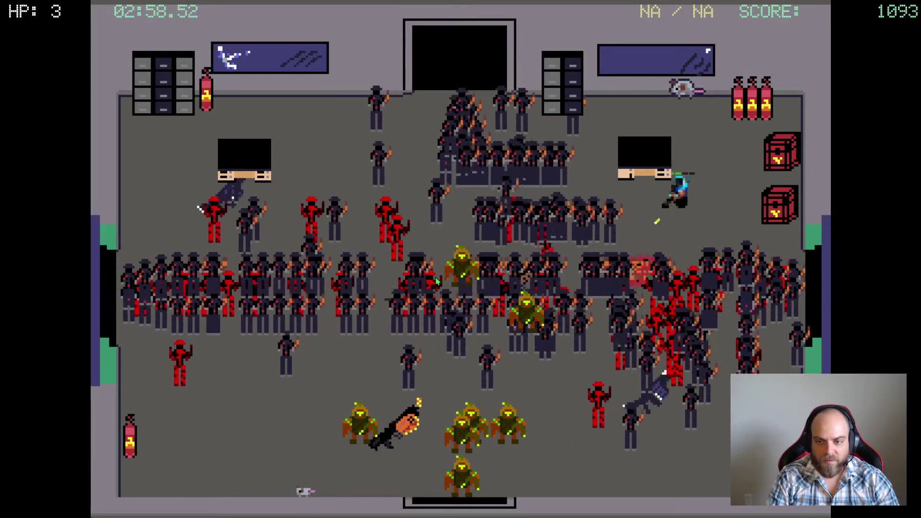
key(d)
key(s)
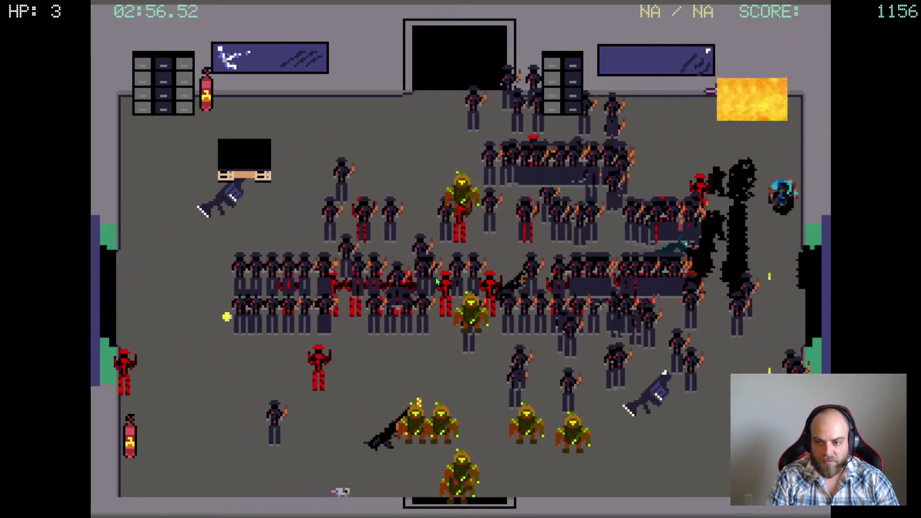
key(a)
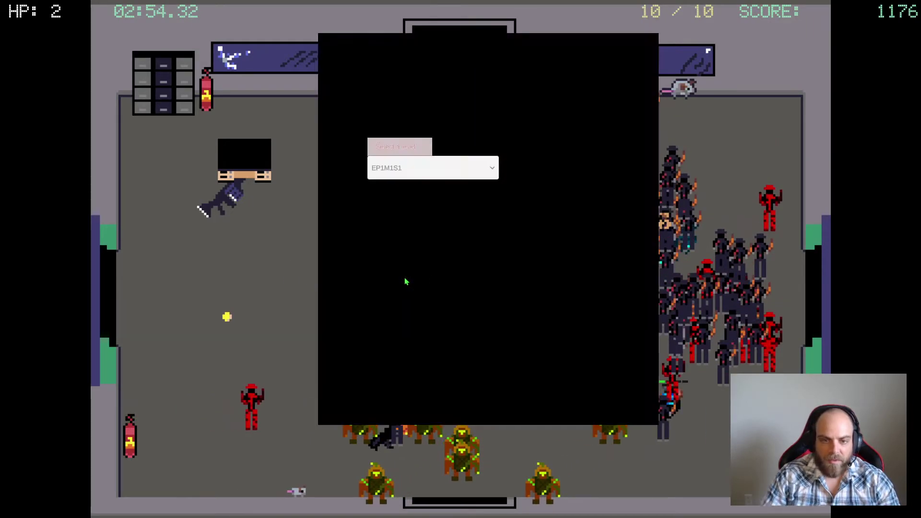
- Load stage EP1M1S2 from the level selector and resume play in the new room
click(410, 169)
click(414, 202)
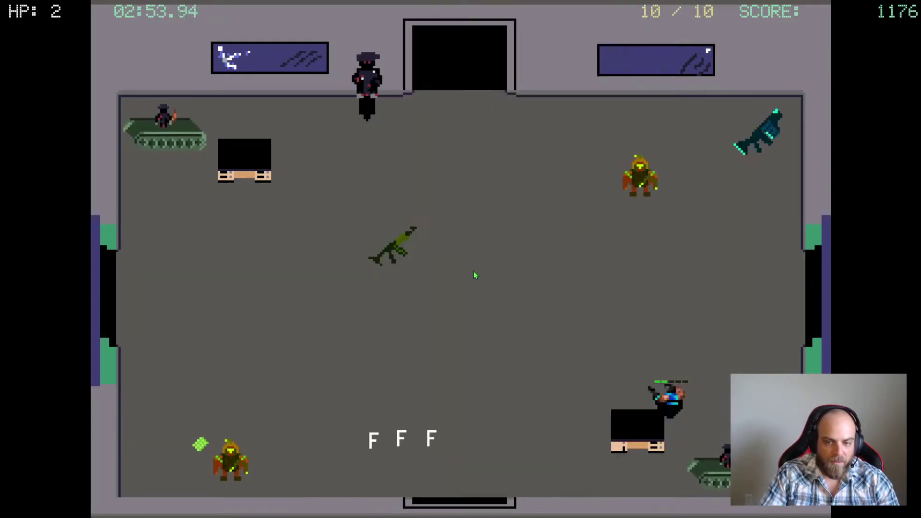
key(w)
key(s)
key(a)
key(Escape)
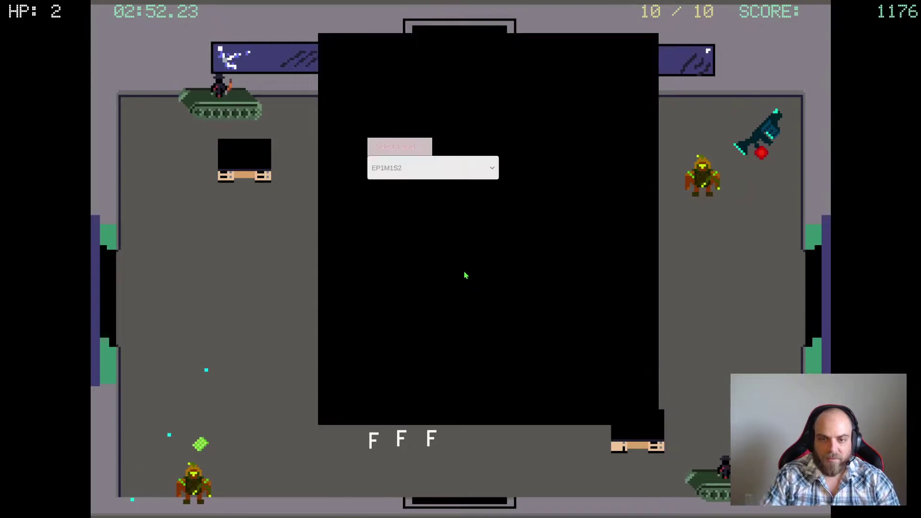
key(Escape)
- Guide the character to the three F pickups near the lower wall and collect them
key(w)
key(a)
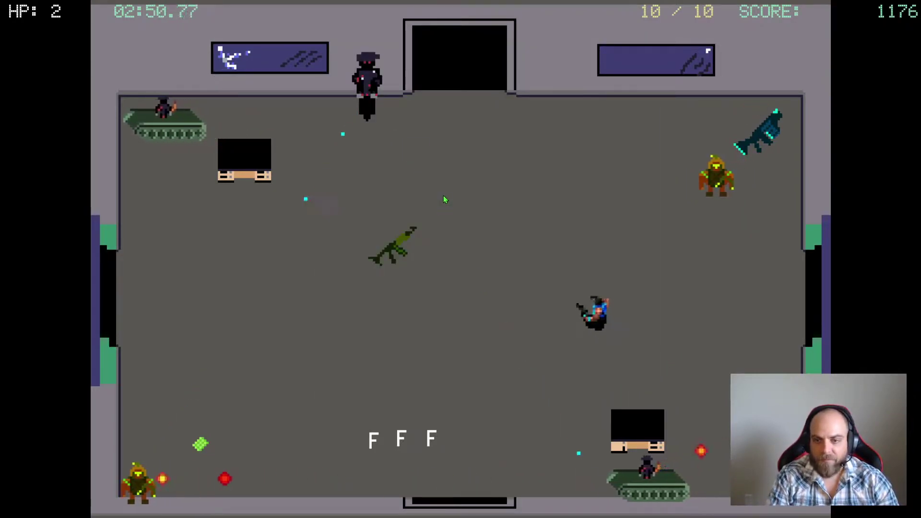
key(s)
key(s)
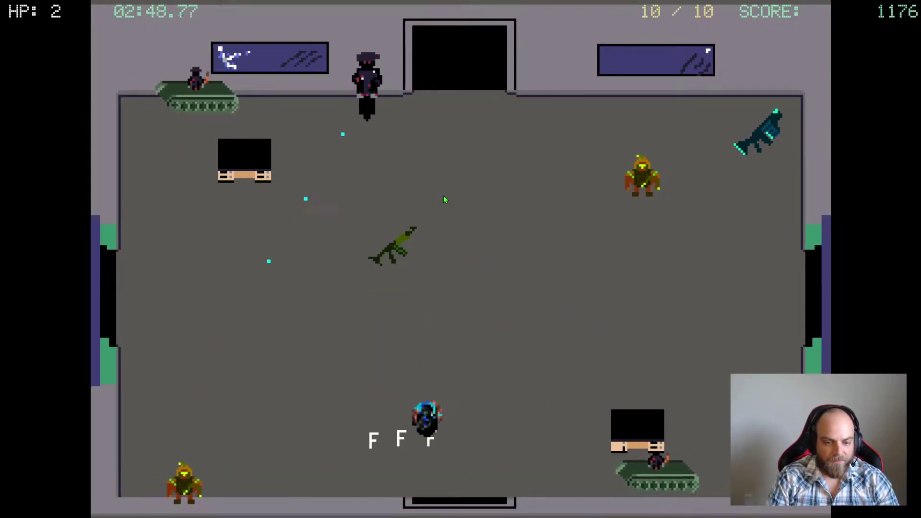
key(a)
key(w)
key(d)
key(a)
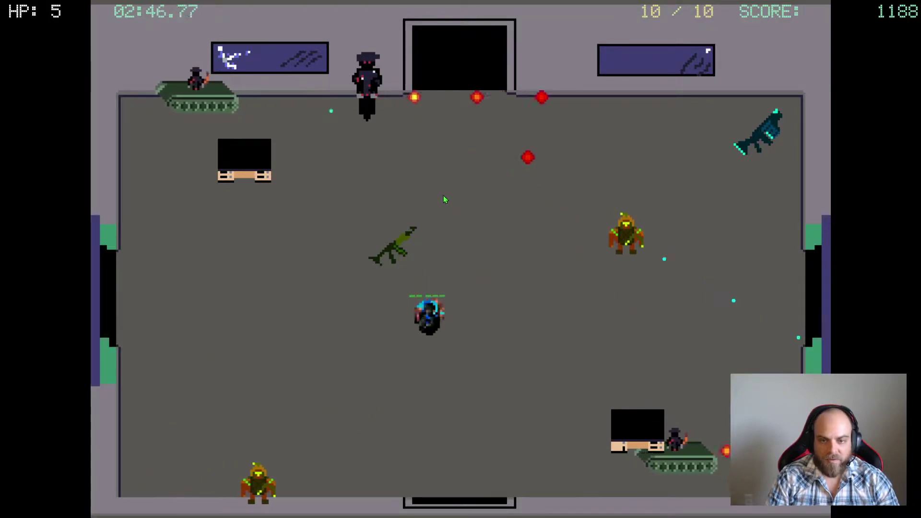
- Move to the room's centre and shoot the hooded enemy on the right side with the special weapon
key(s)
key(d)
key(w)
key(d)
key(space)
key(s)
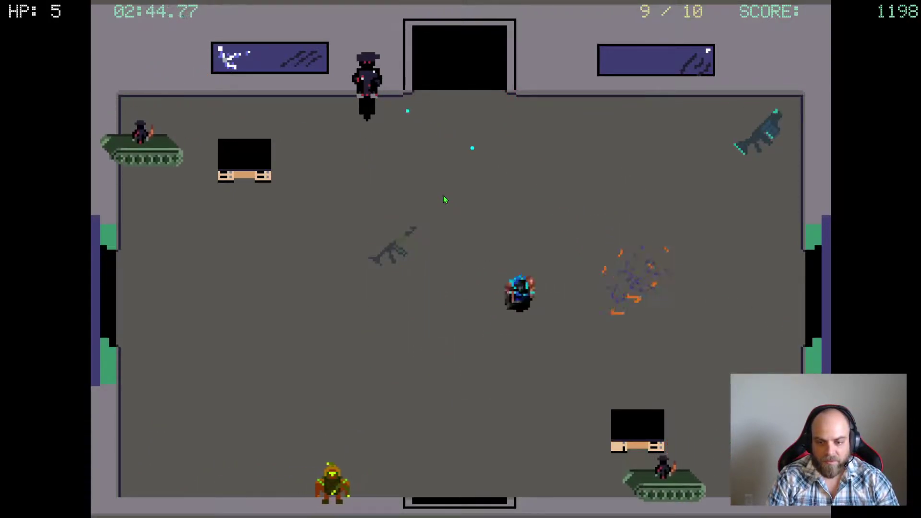
key(a)
- Switch to stage EP1M1S1 and back to EP1M1S2 to reset the tank room
key(Escape)
click(413, 168)
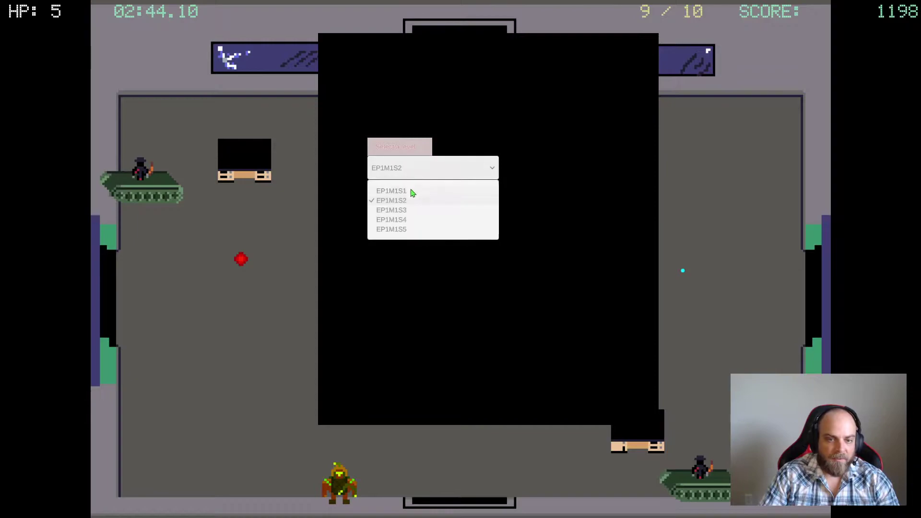
click(411, 191)
key(Escape)
click(414, 165)
click(415, 201)
- Move up to the upper doorway and blast the hooded enemy beside the upper-right window
key(w)
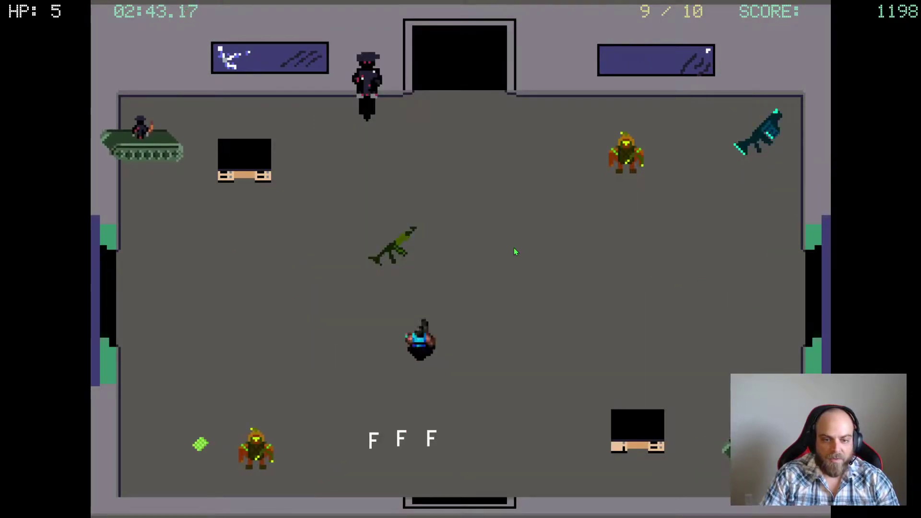
key(d)
key(d)
key(space)
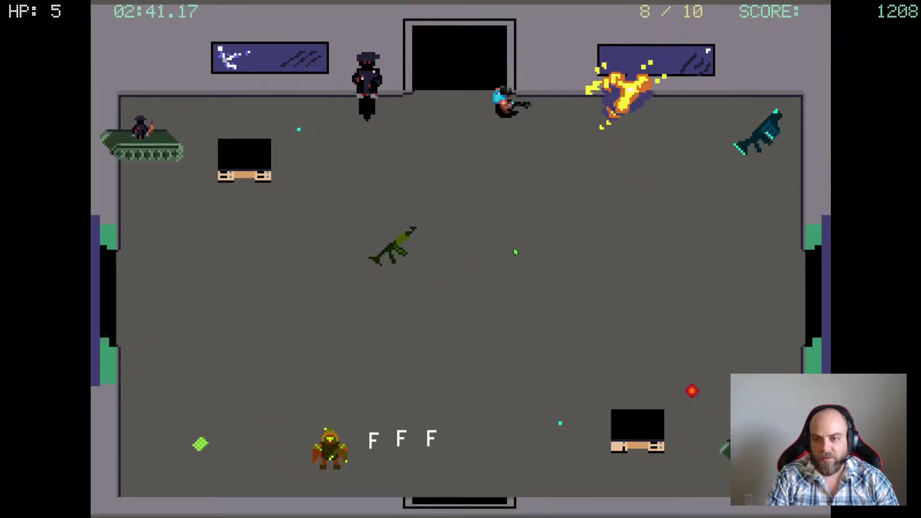
key(Escape)
click(451, 175)
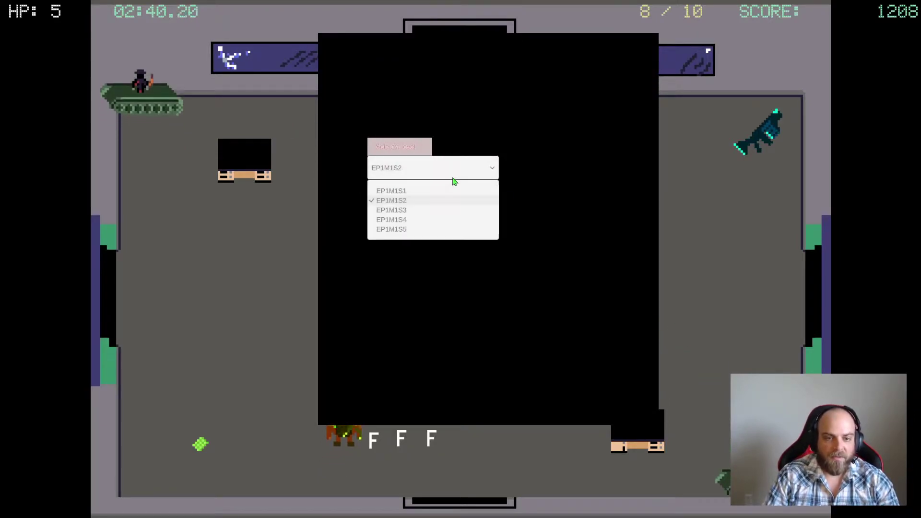
click(449, 176)
key(Escape)
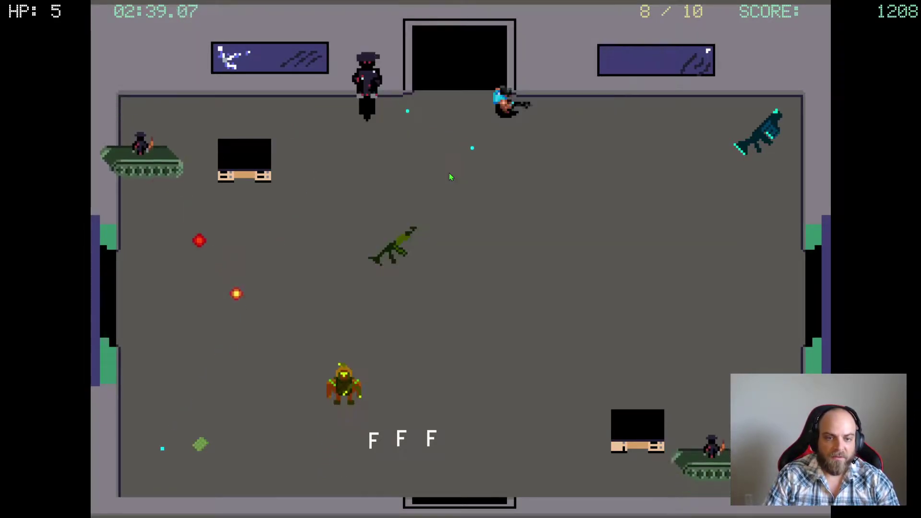
- Restart the game from its first stage and load stage EP1M1S2 from the level selector
key(Escape)
click(437, 203)
key(Tab)
click(445, 178)
click(445, 175)
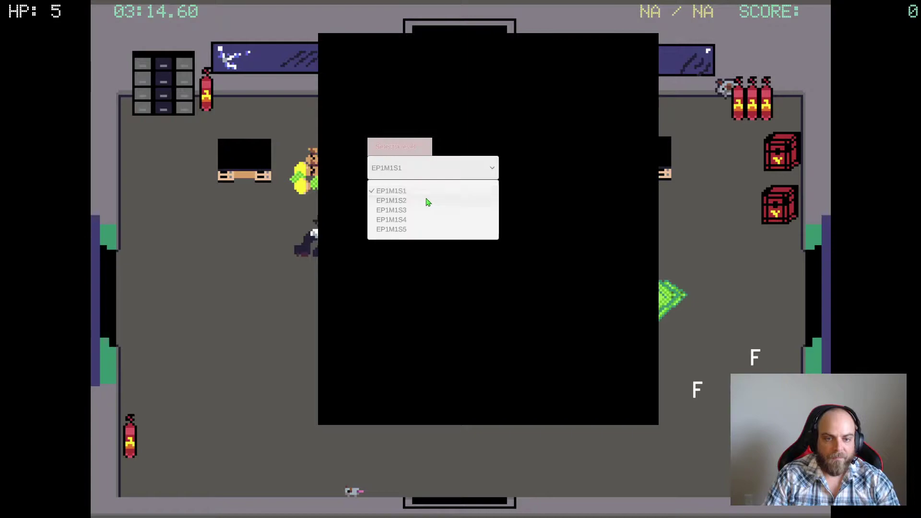
click(428, 200)
- Move the character right of the room's centre and fire upward at the hooded enemy by the upper wall
key(d)
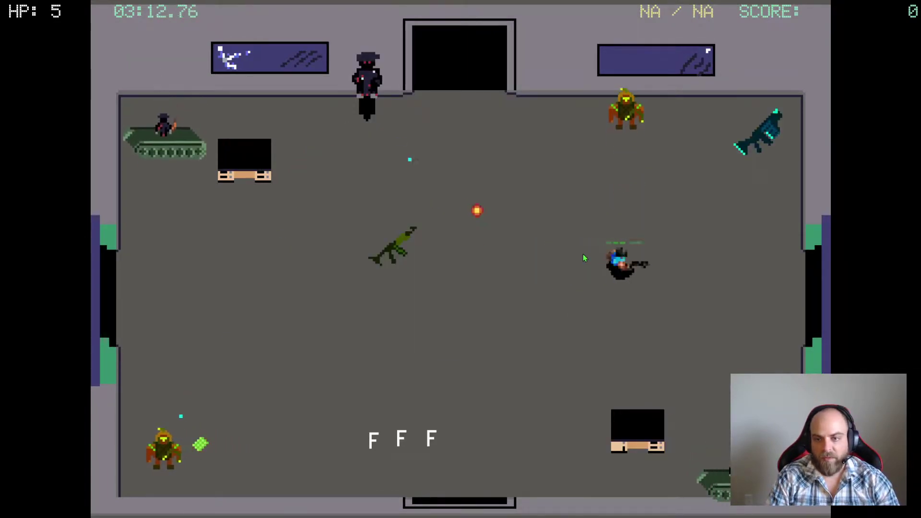
key(w)
key(a)
key(w)
key(a)
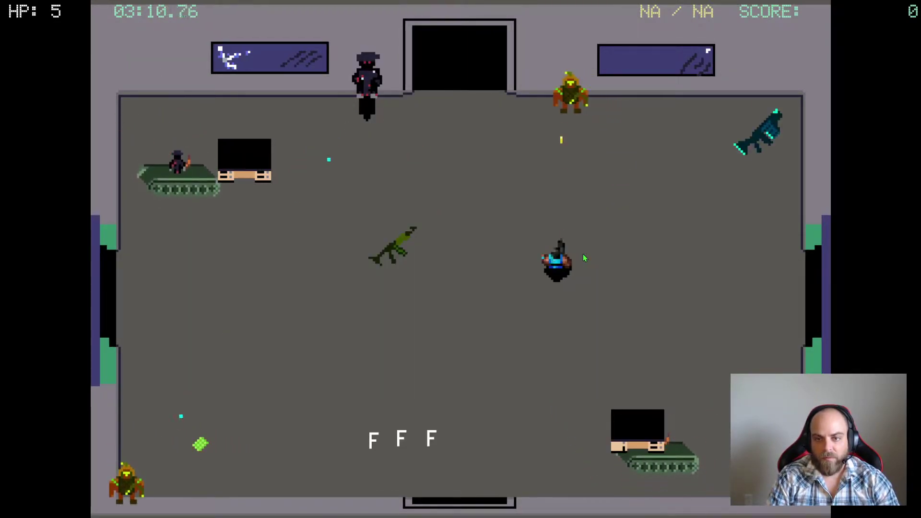
key(d)
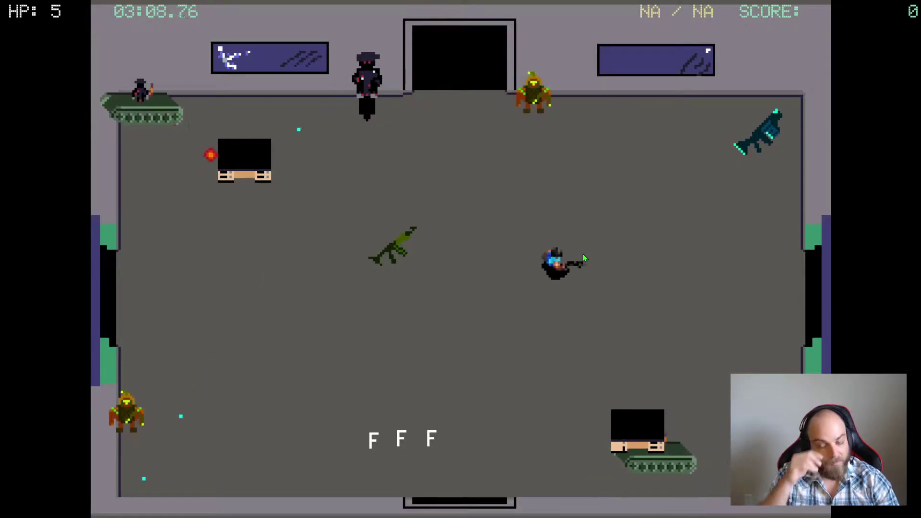
- Dodge the tank and turret shots by circling between the room's centre and its right half
key(a)
key(s)
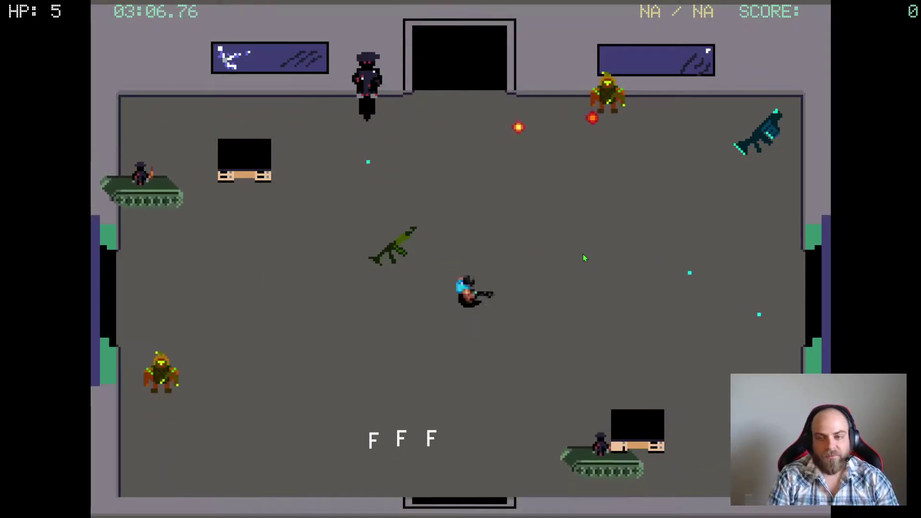
key(d)
key(w)
key(a)
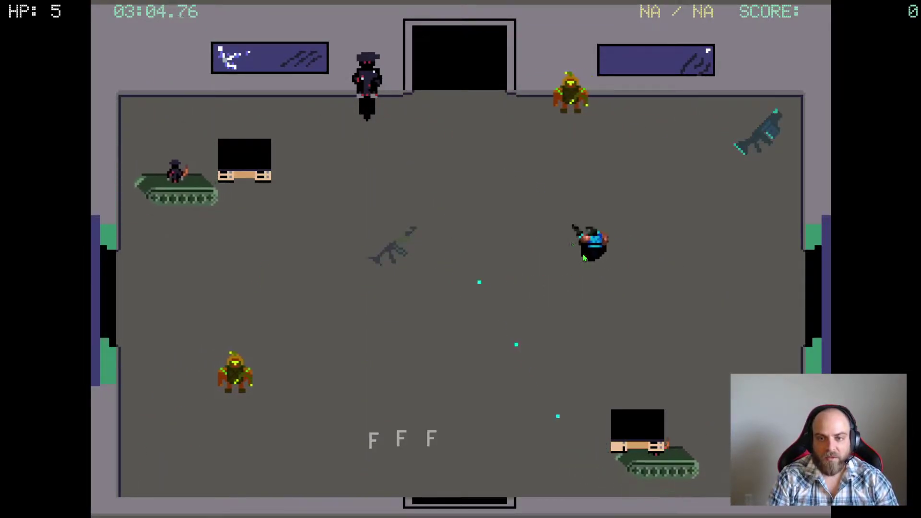
key(s)
key(w)
key(a)
key(s)
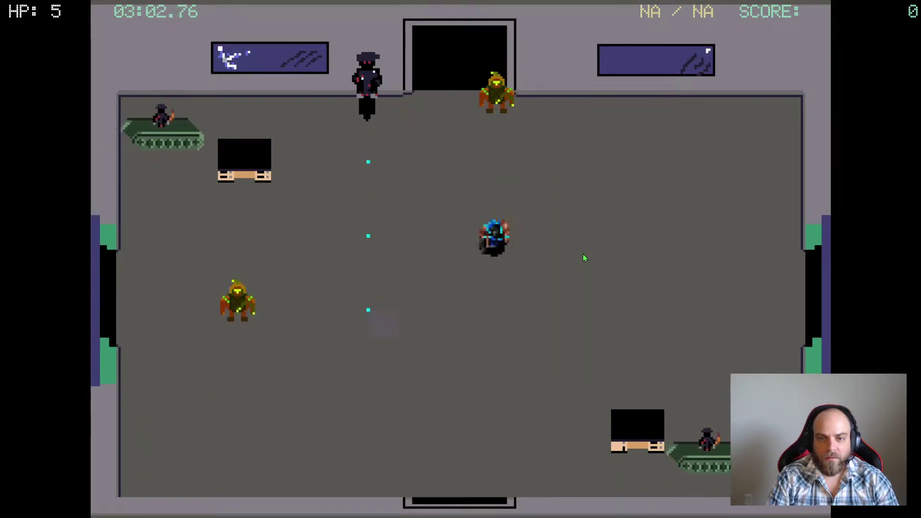
- Weave through the enemy fire toward the left of centre, ending below the hooded enemy near the doorway
key(d)
key(w)
key(a)
key(s)
key(s)
key(d)
key(a)
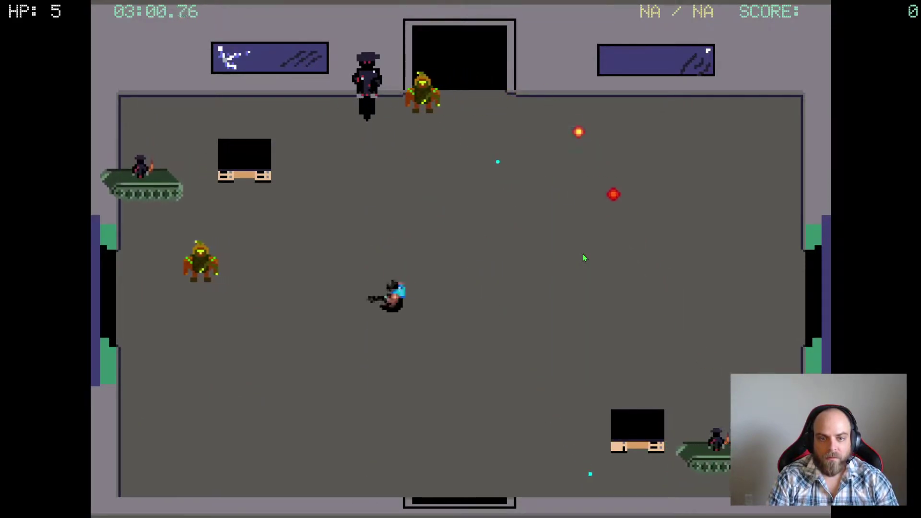
key(w)
key(d)
key(s)
key(a)
key(w)
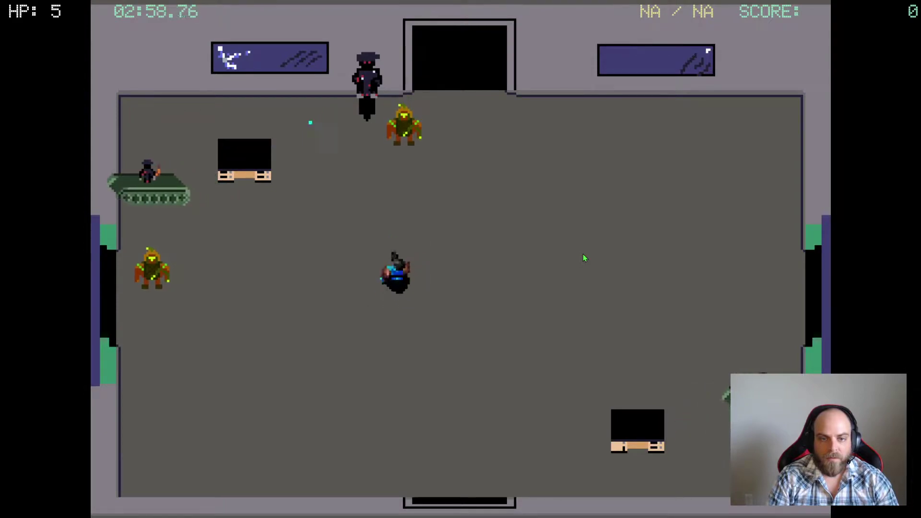
- Shoot the hooded enemy near the upper doorway and fire at the other one by the left entrance
key(Up)
key(s)
key(a)
key(w)
key(Left)
key(d)
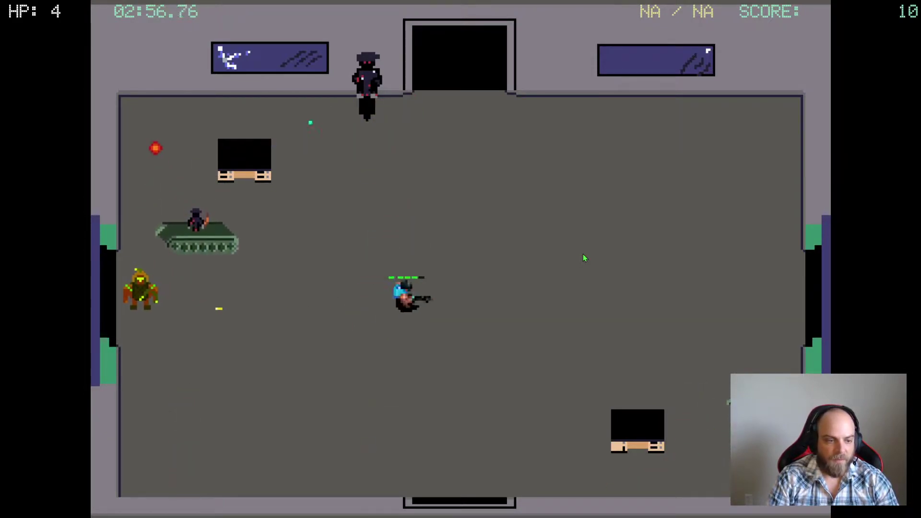
- Move away from the left tank and bring the character up beside the upper doorway
key(s)
key(a)
key(w)
key(d)
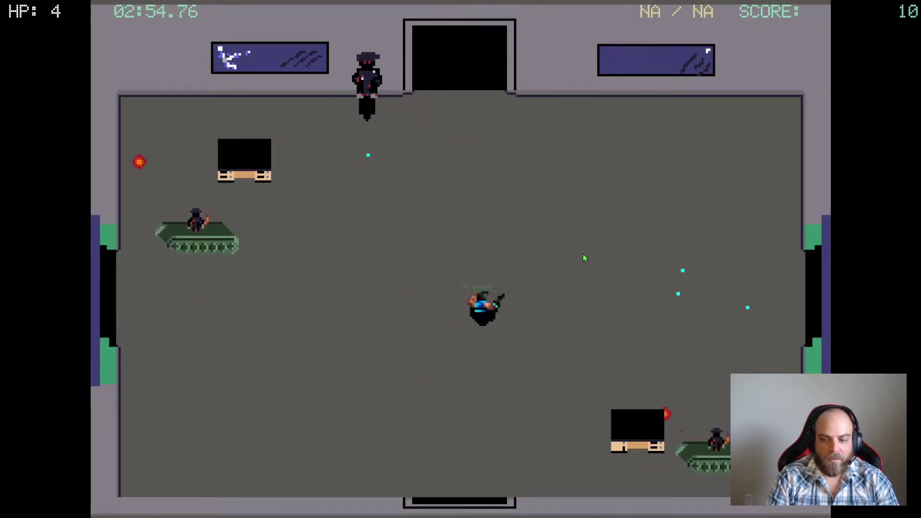
key(a)
key(d)
key(w)
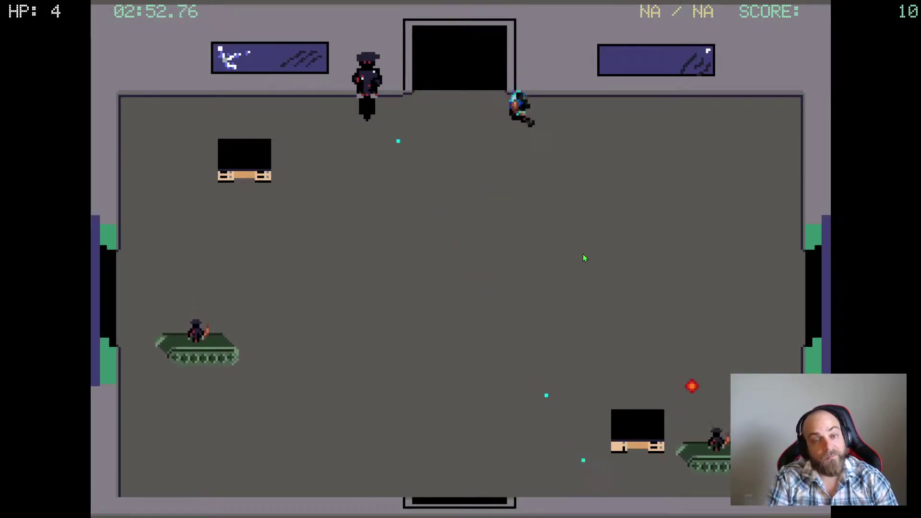
- Run right along the upper wall and shoot the large uniformed enemy on the other side of the doorway
key(d)
key(w)
key(Left)
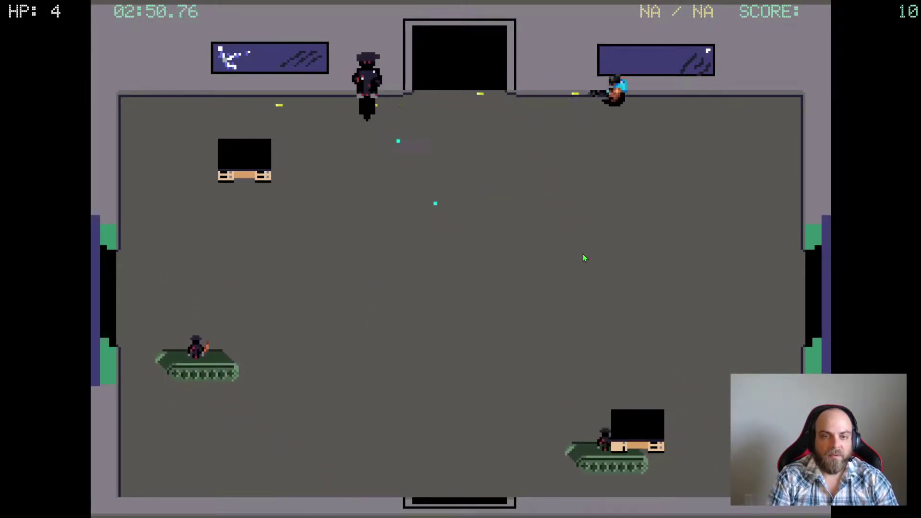
key(s)
key(s)
key(a)
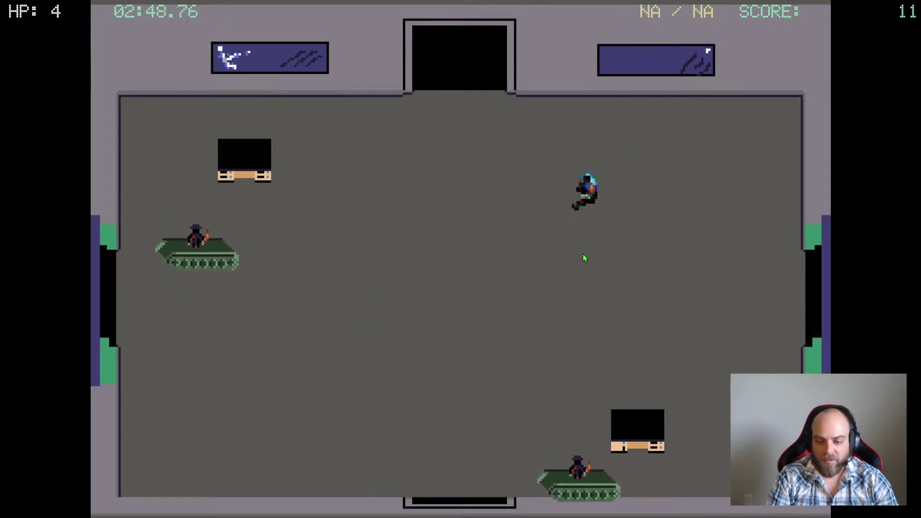
- Dodge the two tanks by crossing to the left of centre and dropping to the open floor above the lower doorway
key(s)
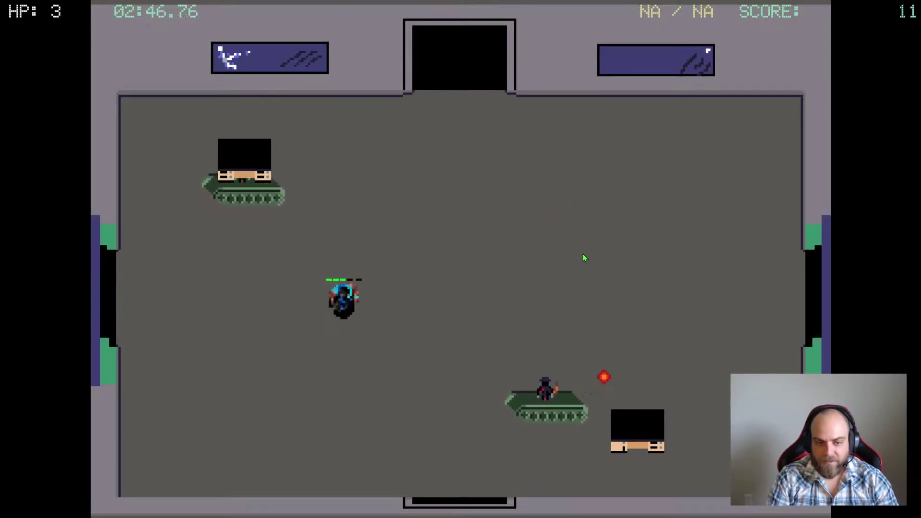
key(d)
key(d)
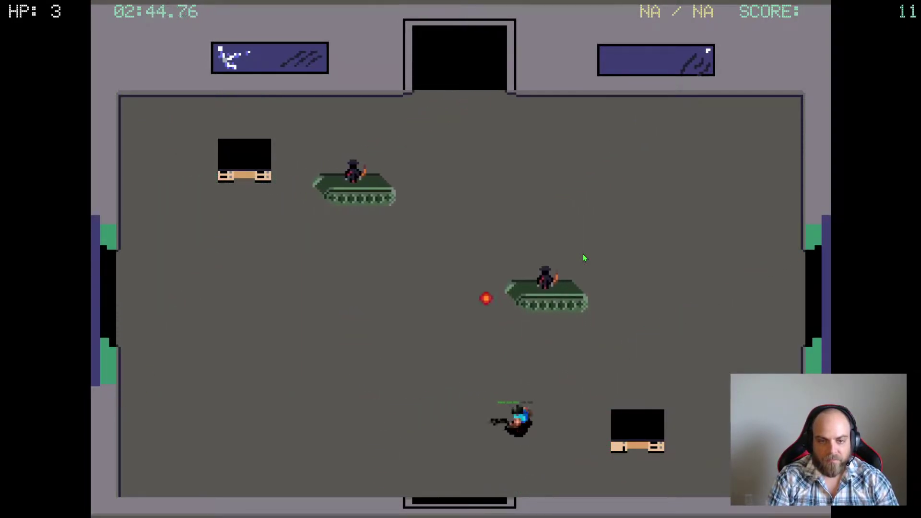
key(a)
key(d)
key(a)
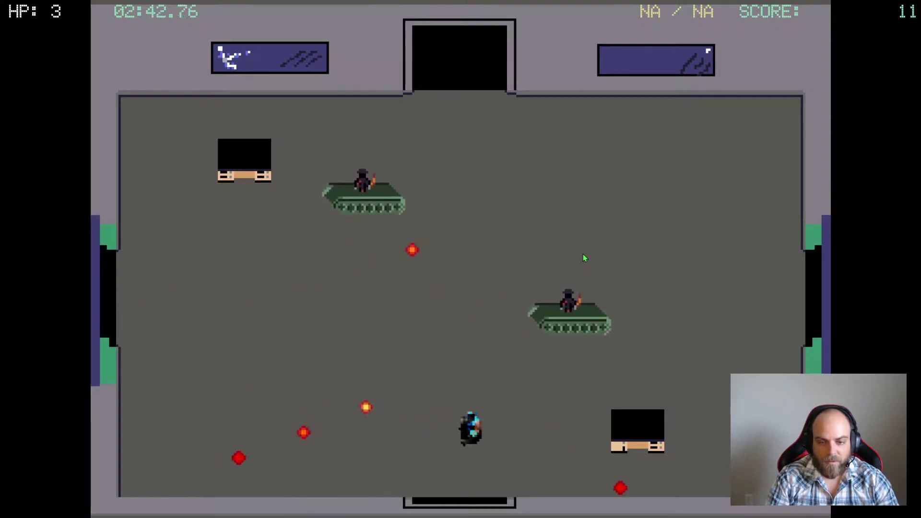
- Circle the left tank through the lower-left area and climb to the desk in the upper left
key(s)
key(w)
key(a)
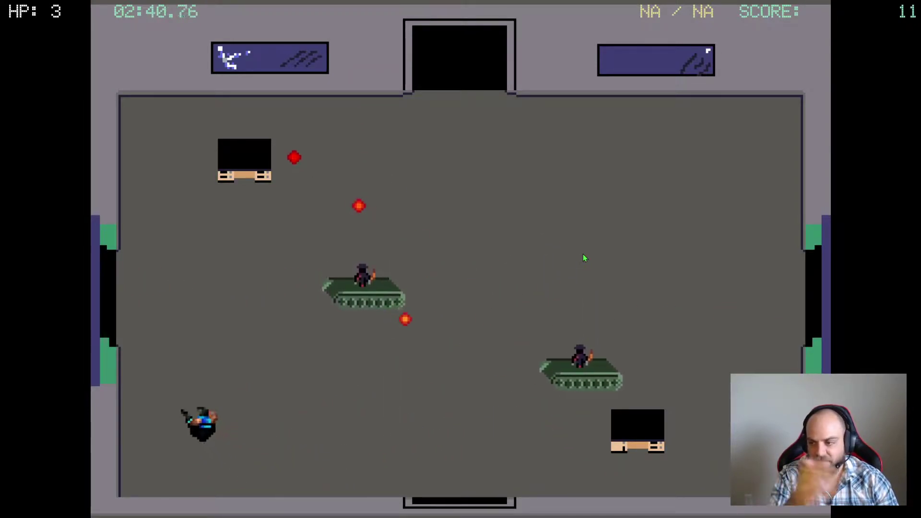
key(d)
key(w)
key(d)
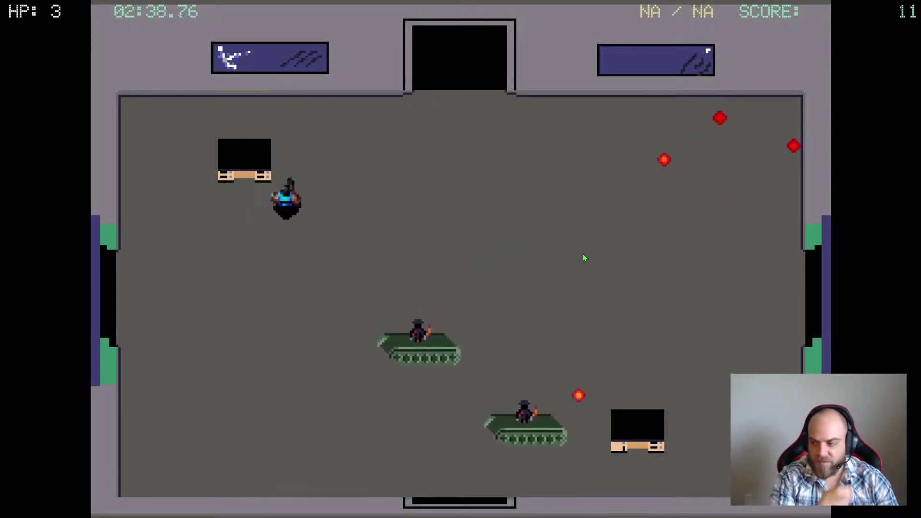
- Run past the upper doorway to the right half of the room and turn back toward the doorway, avoiding the tank fire
key(d)
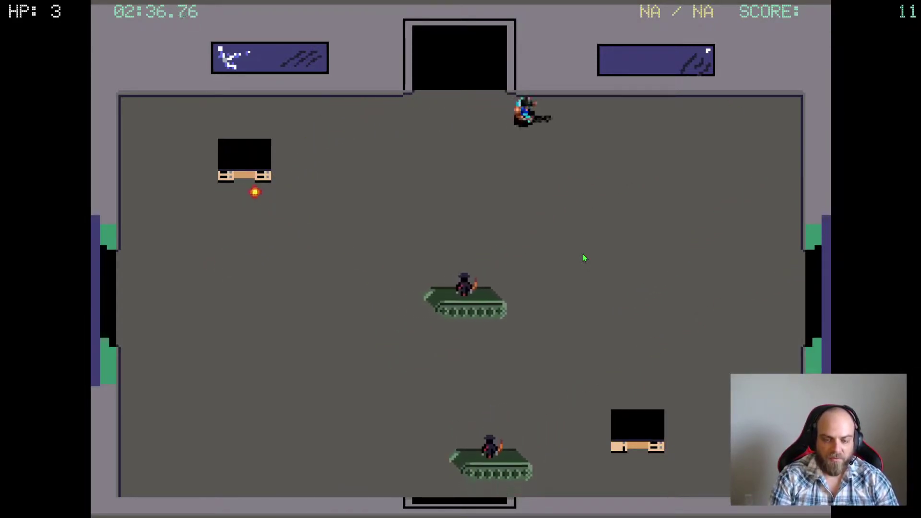
key(s)
key(d)
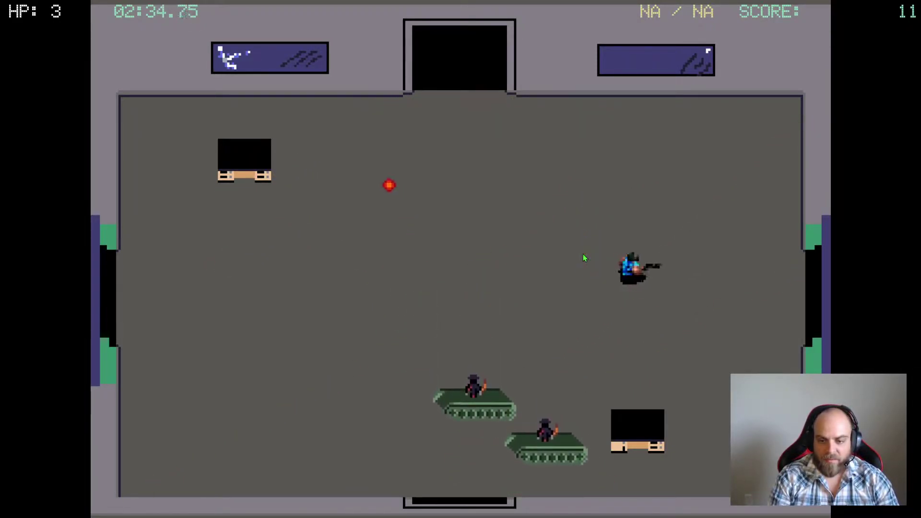
key(w)
key(a)
key(a)
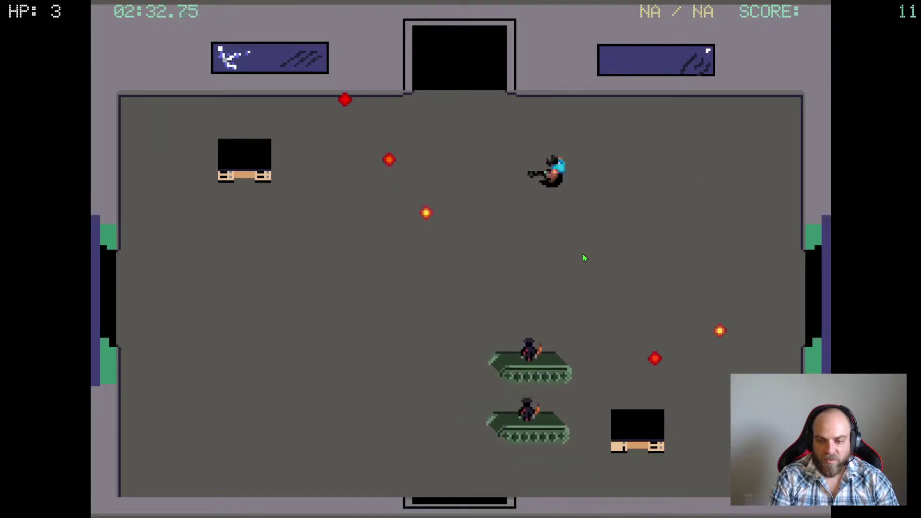
- Retreat across the room to the lower-left area while evading the shots from both tanks
key(s)
key(a)
key(s)
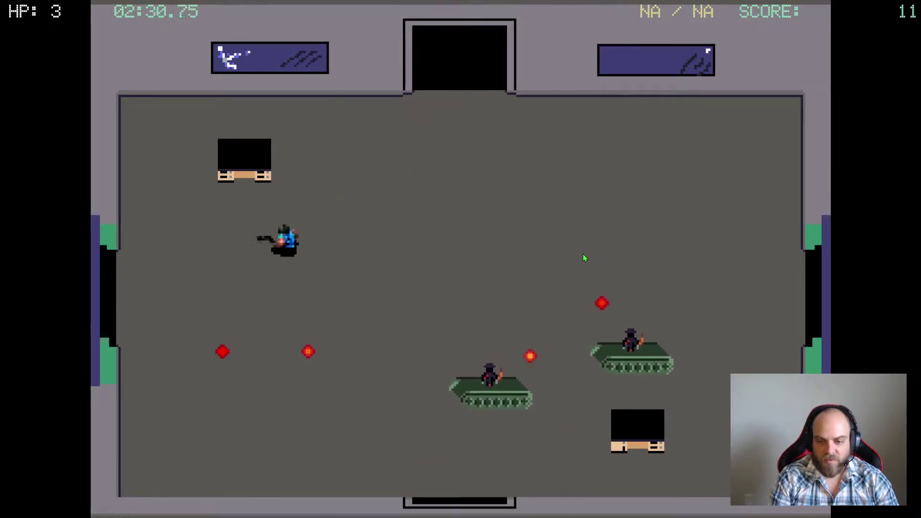
key(w)
key(d)
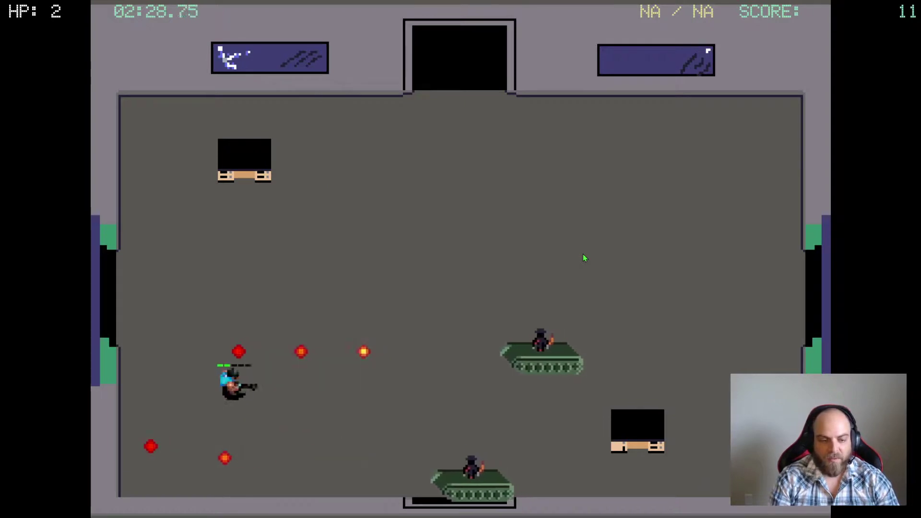
key(a)
key(w)
key(s)
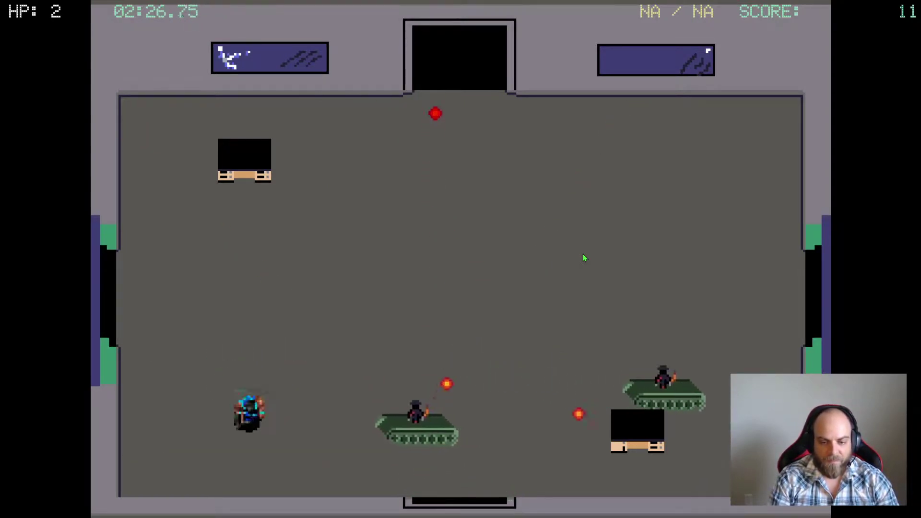
- Line up with the nearer tank from the lower-left area and shoot it until it is destroyed
key(a)
key(d)
key(space)
key(space)
key(d)
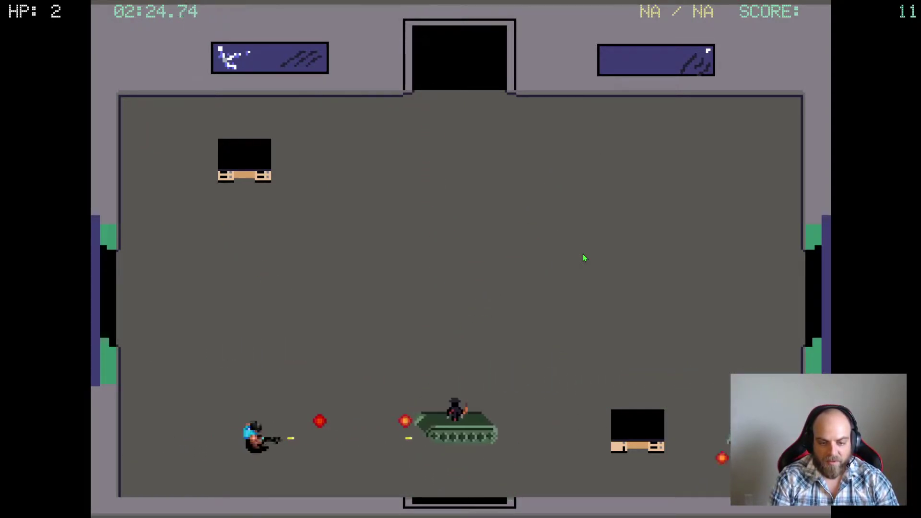
key(a)
key(d)
key(w)
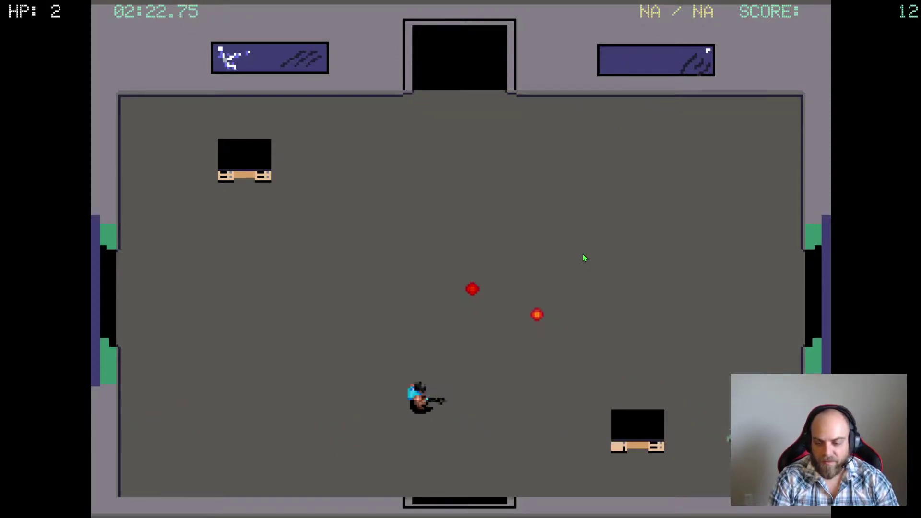
- Advance to the lower right, destroy the remaining tank by the right wall and return to the room's centre
key(space)
key(space)
key(space)
key(space)
key(space)
key(s)
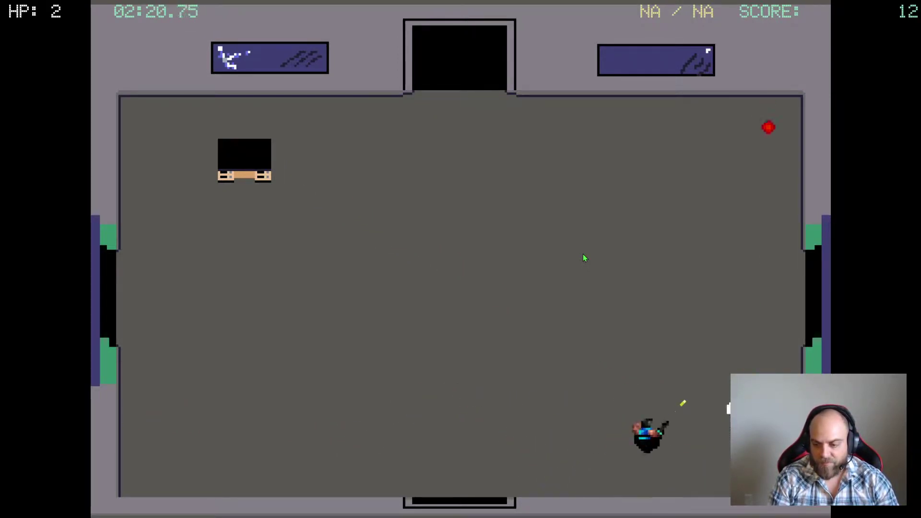
key(a)
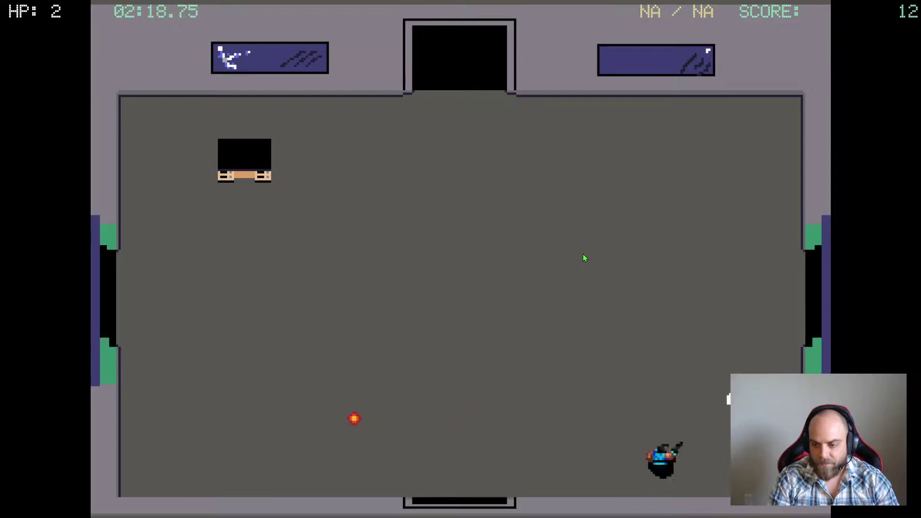
key(w)
key(a)
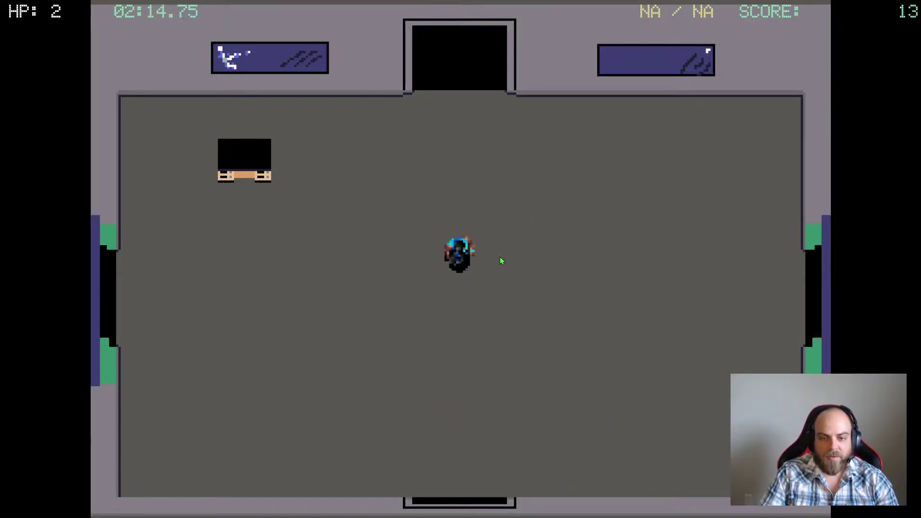
- Load the room with the filing cabinets, fire extinguishers and red chests through the level selector
key(Escape)
click(432, 170)
click(395, 189)
key(w)
key(d)
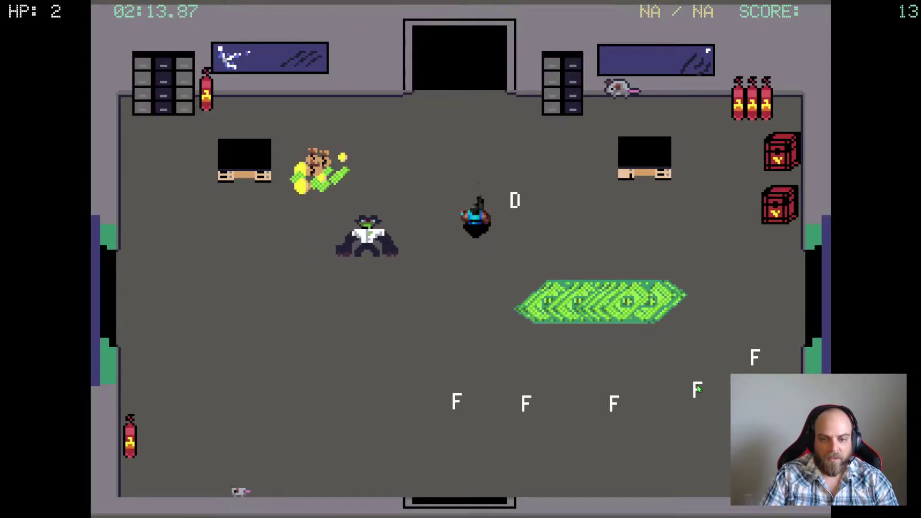
- Back away to the right above the green cash and shoot the large suited creature to the left
key(s)
key(Left)
key(d)
key(Left)
key(Left)
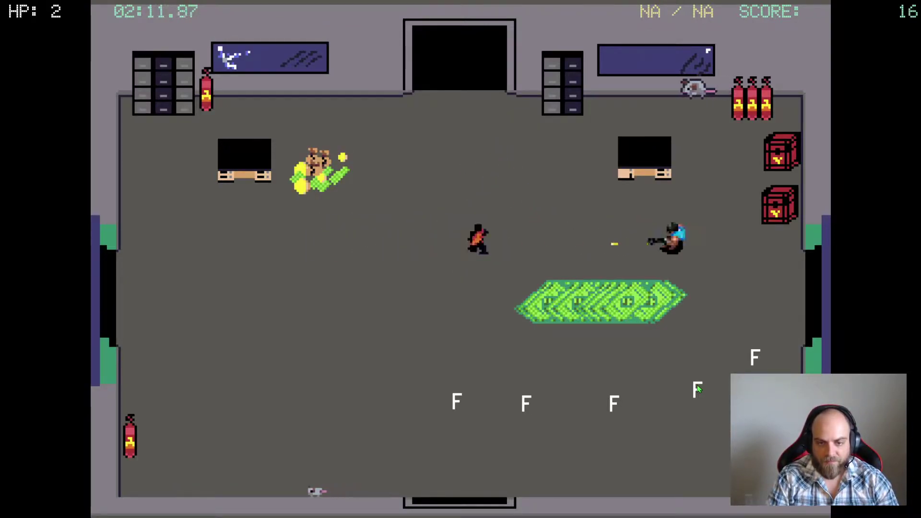
- Collect the pile of green cash and move right to fire at the lower red chest
key(s)
key(a)
key(a)
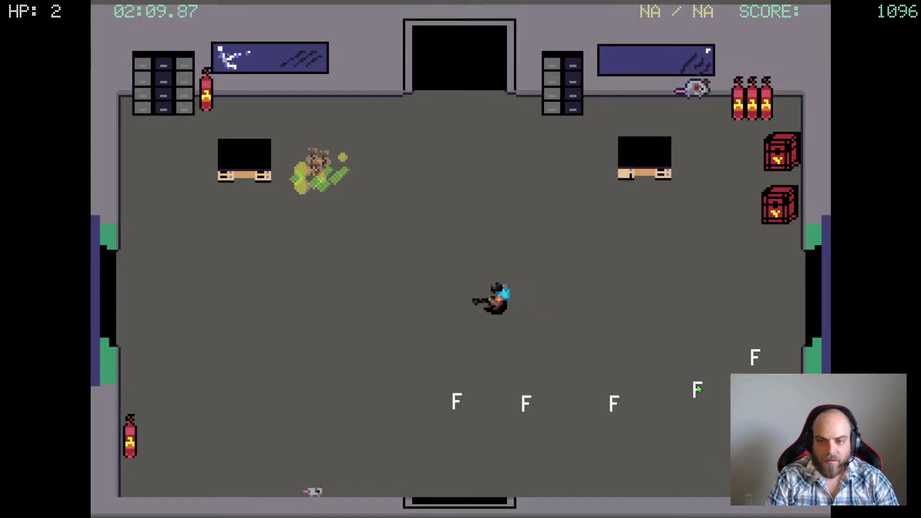
key(d)
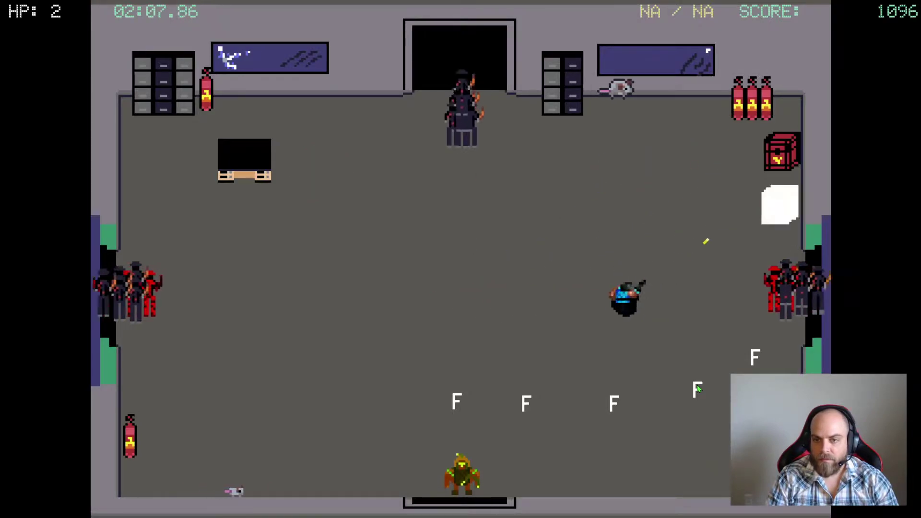
- Load the room with the ring of fire extinguishers through the level selector and move the character inside the ring
key(Escape)
click(409, 165)
click(409, 211)
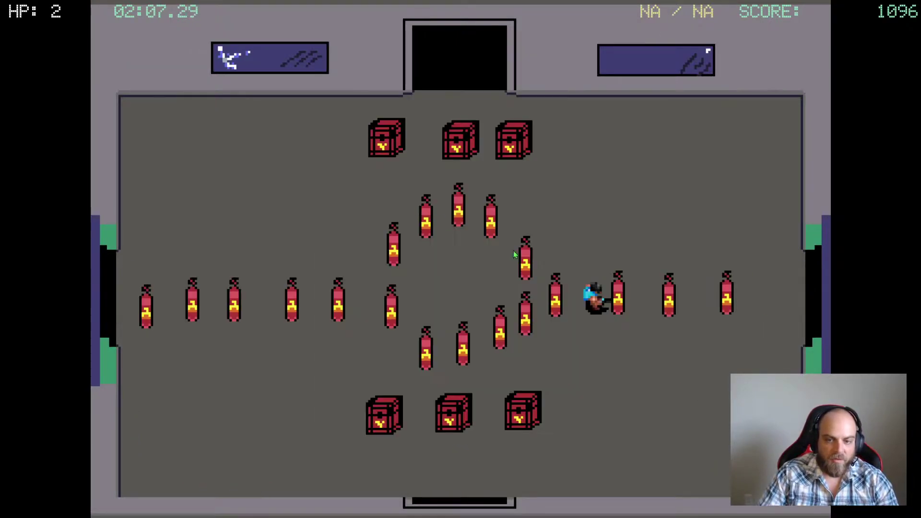
key(a)
key(w)
key(d)
key(a)
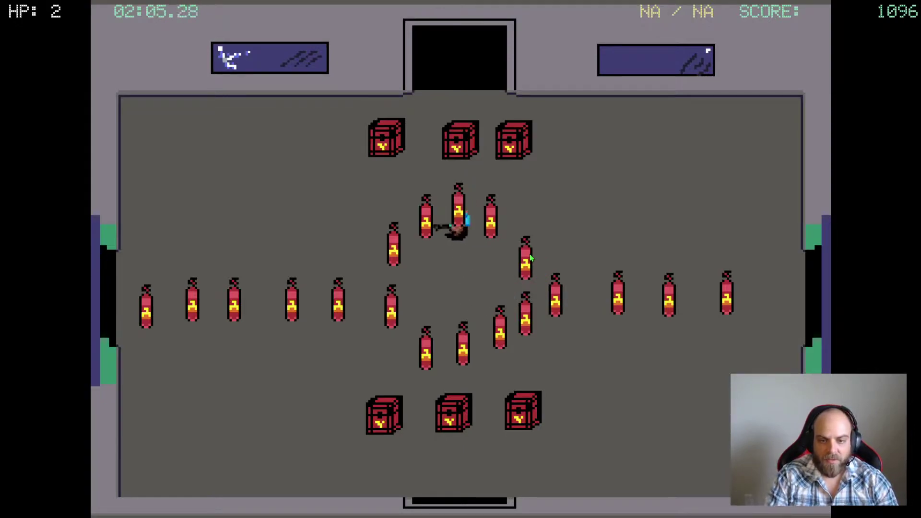
- Position the character inside the extinguisher ring and shoot right at the extinguishers once the enemy crowds close in
key(s)
key(d)
key(w)
key(s)
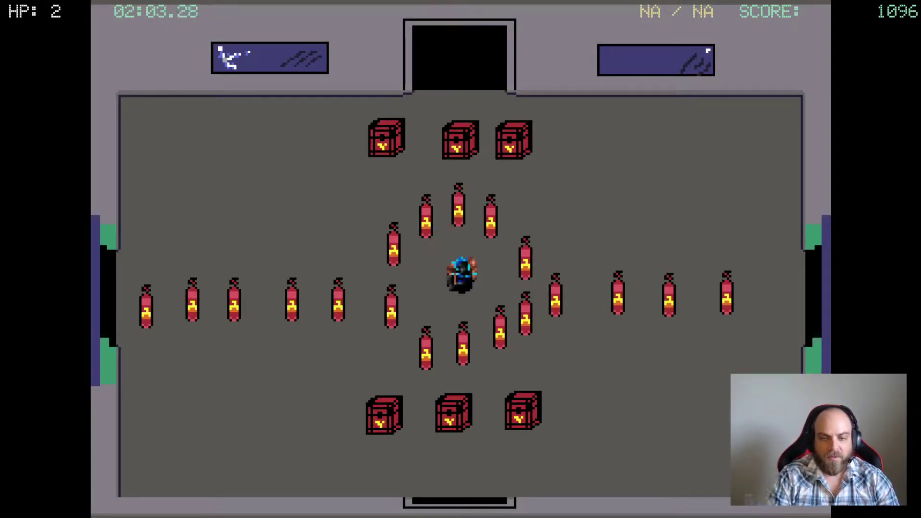
key(d)
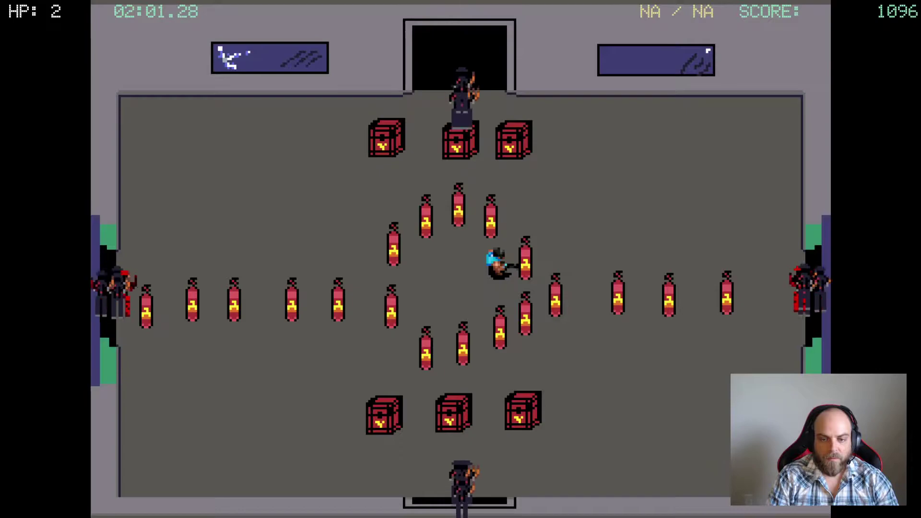
key(a)
key(d)
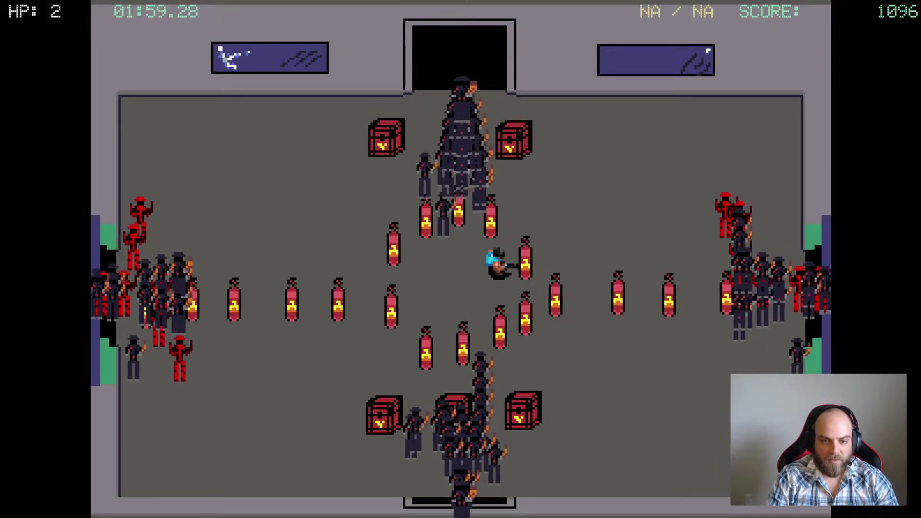
key(Right)
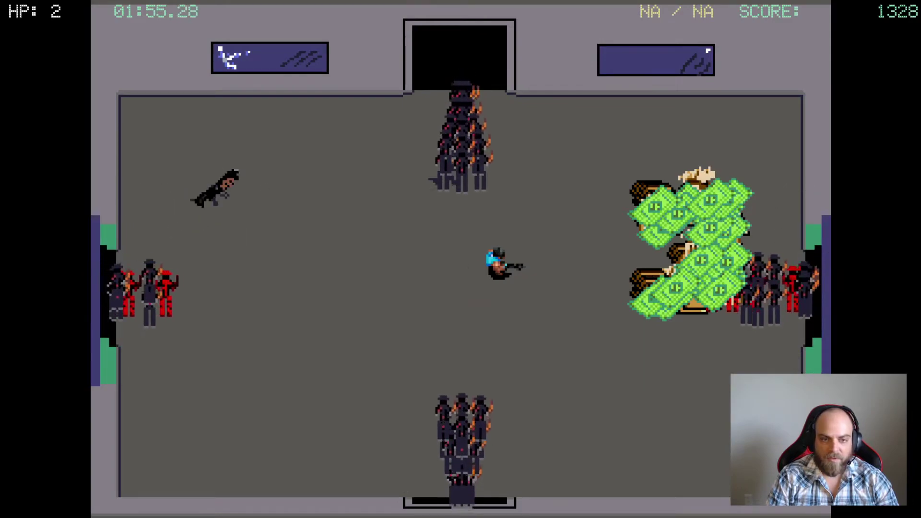
- Pick up the dropped weapon in the upper left and fire it down at the crowd by the left entrance
key(a)
key(w)
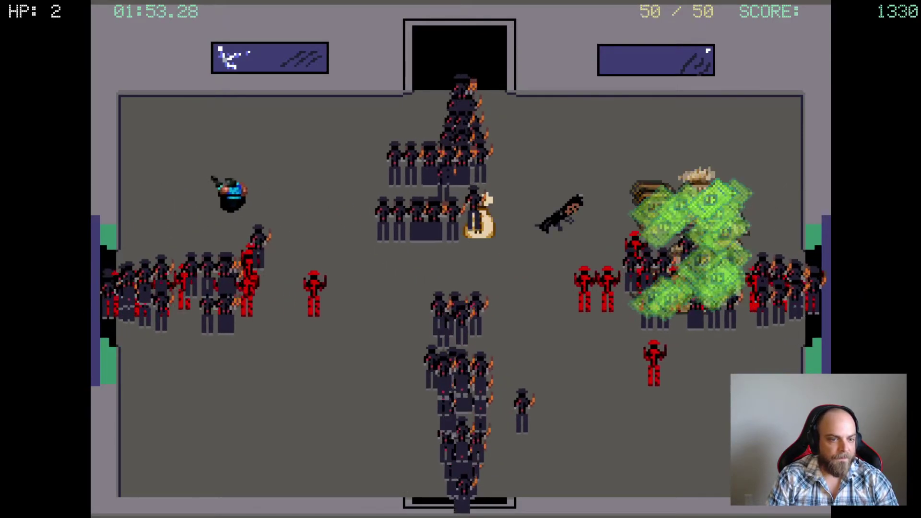
key(d)
key(Down)
key(a)
key(s)
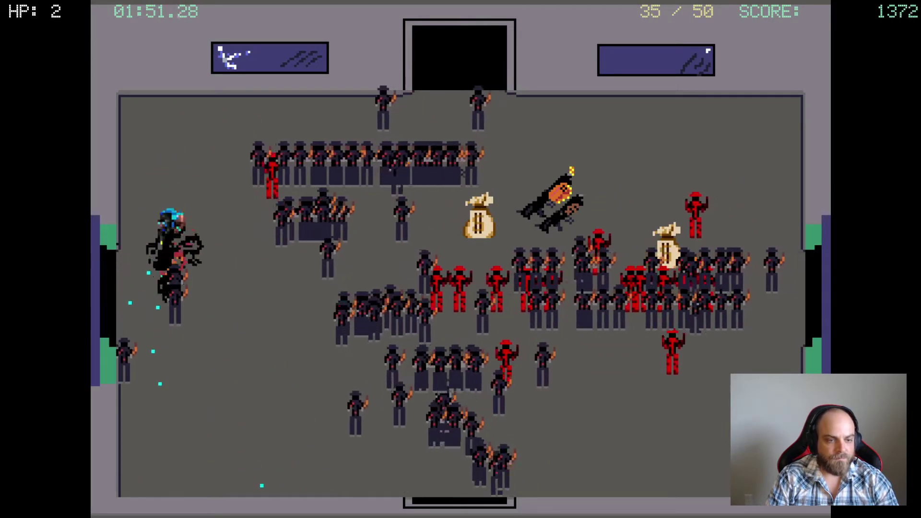
- Move down from the left wall to the lower-left area while firing up and right at the enemies
key(a)
key(d)
key(Up)
key(Right)
key(s)
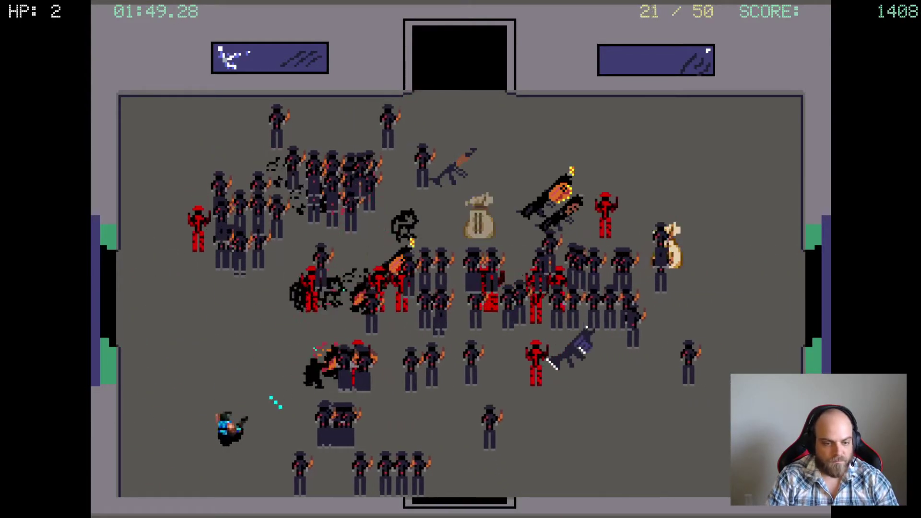
- Run right along the lower wall toward the doorway while shooting at the surrounding crowd
key(w)
key(d)
key(Down)
key(s)
key(a)
key(d)
key(Up)
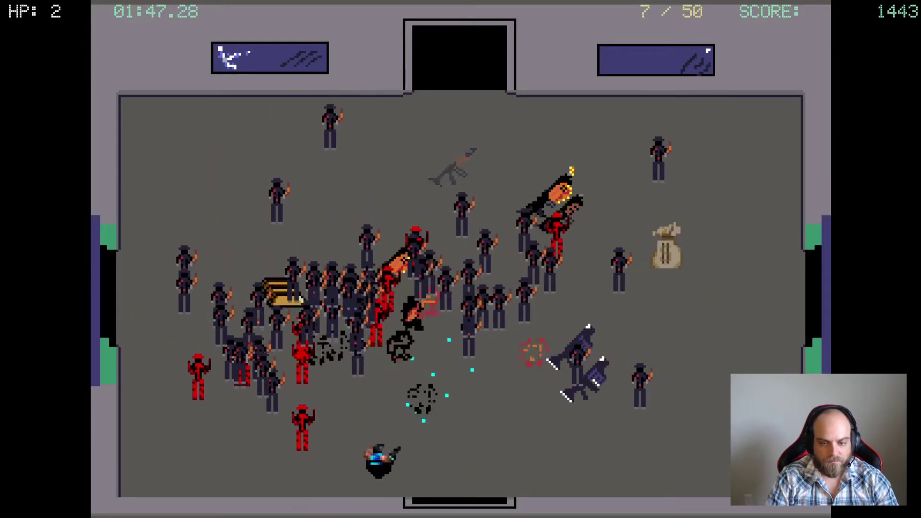
- Grab a dropped gun in the lower right, pull back to the right entrance and fire left into the crowd
key(w)
key(s)
key(w)
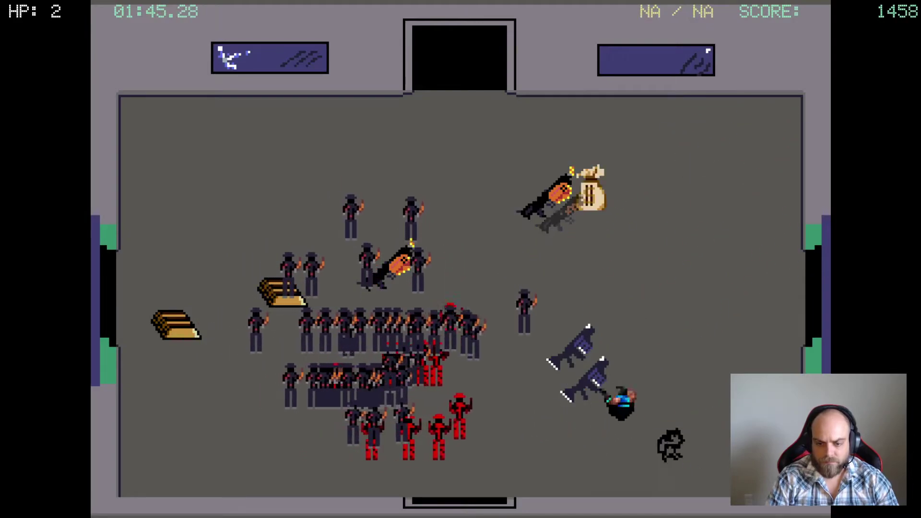
key(d)
key(Left)
key(w)
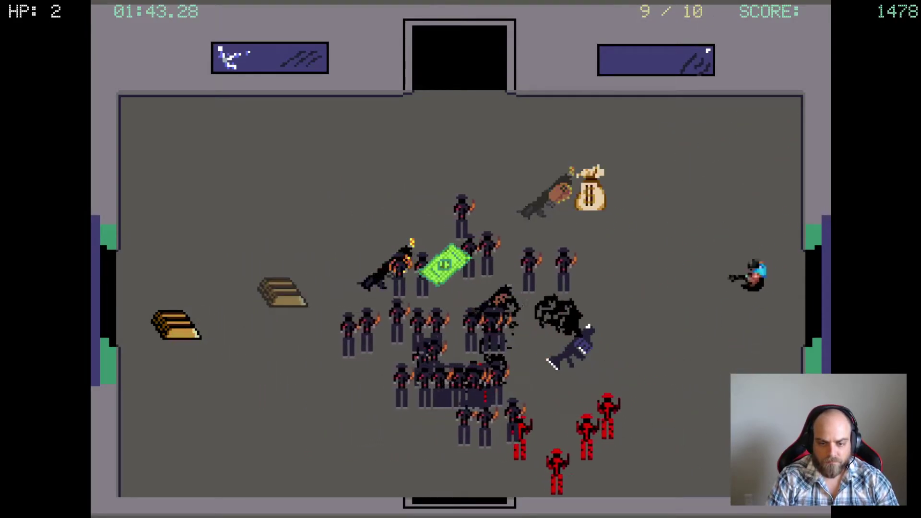
- Keep firing left at the advancing crowd while moving up to the upper-right area
key(a)
key(s)
key(Left)
key(w)
key(d)
key(w)
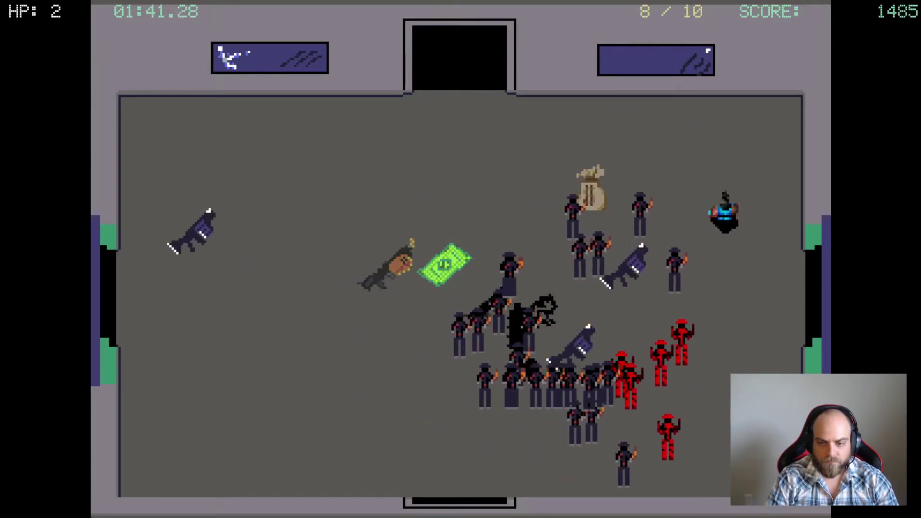
- Slip left around the crowd to the upper doorway and fire down at the enemies
key(a)
key(s)
key(Down)
key(a)
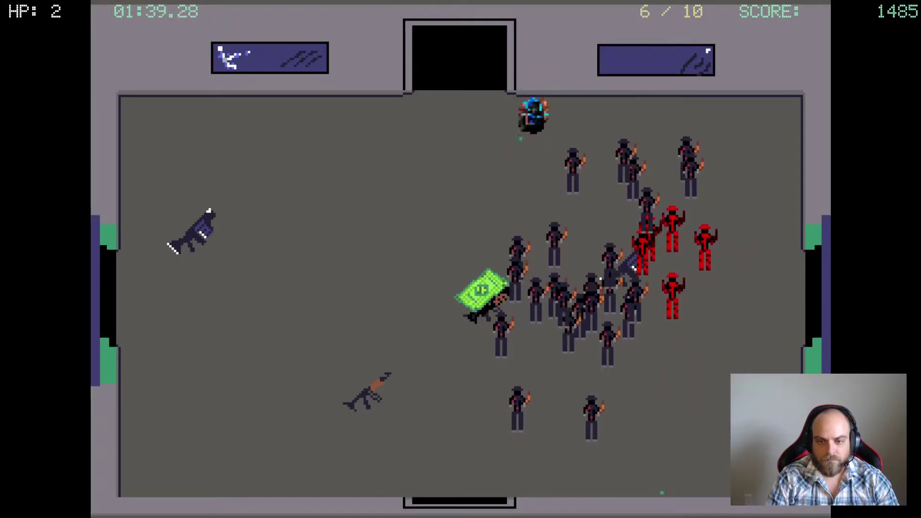
- Move down and left away from the upper doorway and fire right at the pursuing enemies
key(s)
key(s)
key(Right)
key(a)
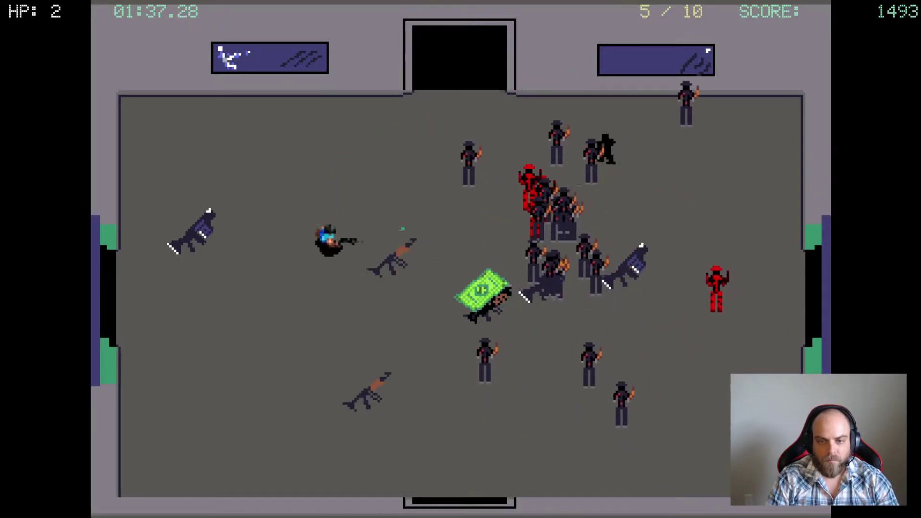
- Pull back to the upper-left area, collect the gold bars and fire right at the approaching enemies
key(d)
key(w)
key(a)
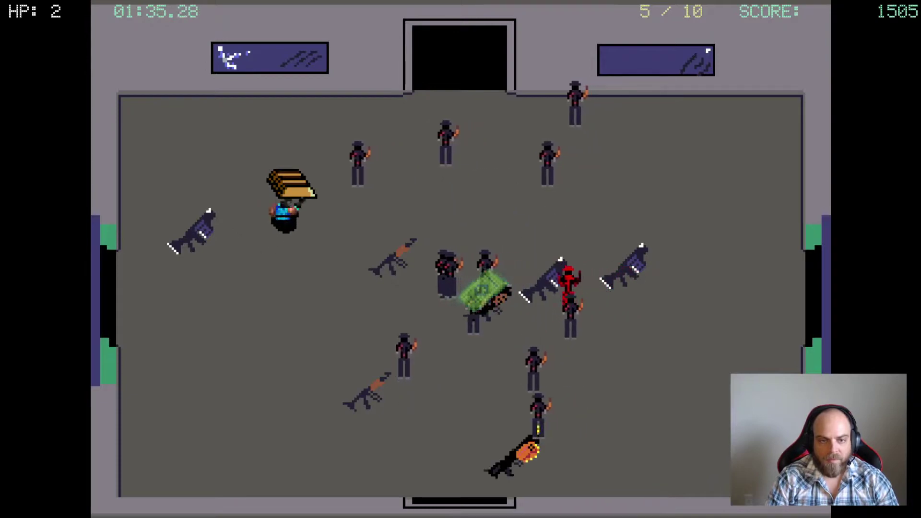
key(w)
key(Right)
key(s)
key(d)
key(w)
key(Right)
key(s)
key(d)
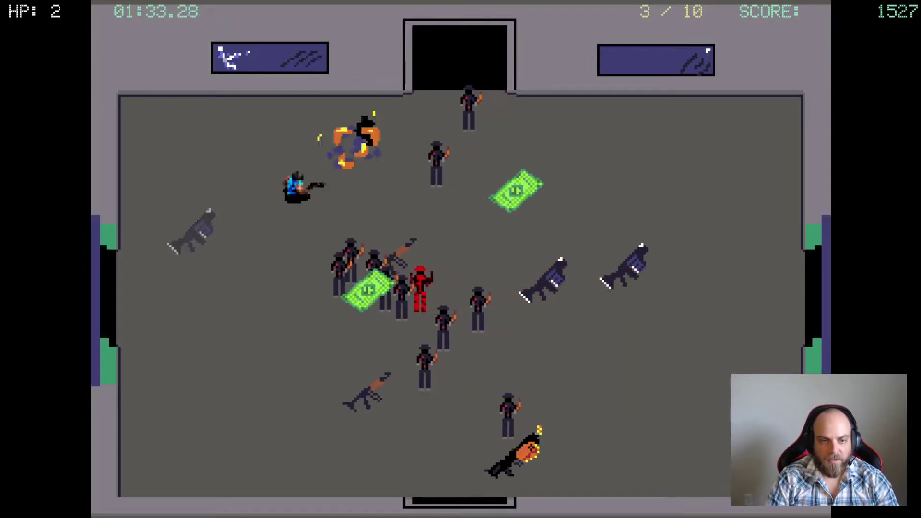
- Run along the upper wall past the crowd to the room's right side and fire left at the pursuers
key(Right)
key(w)
key(d)
key(s)
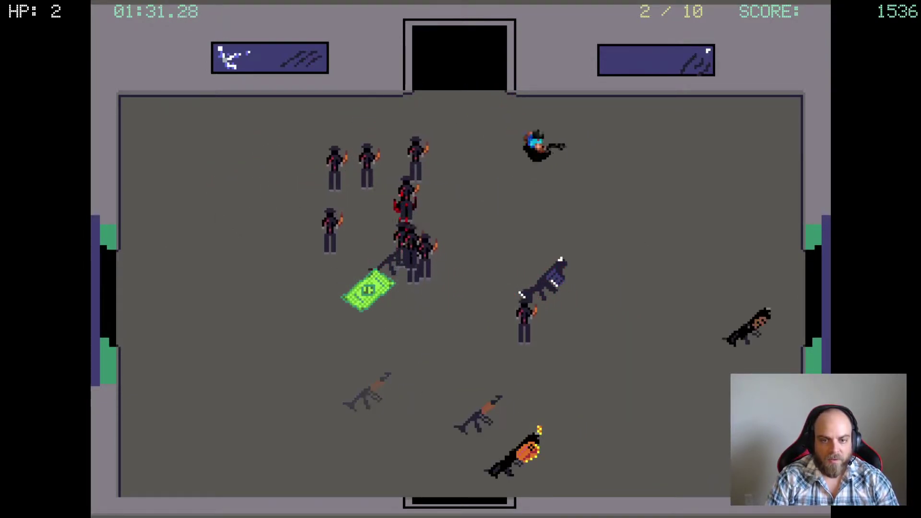
key(s)
key(Left)
key(s)
key(s)
key(a)
key(Left)
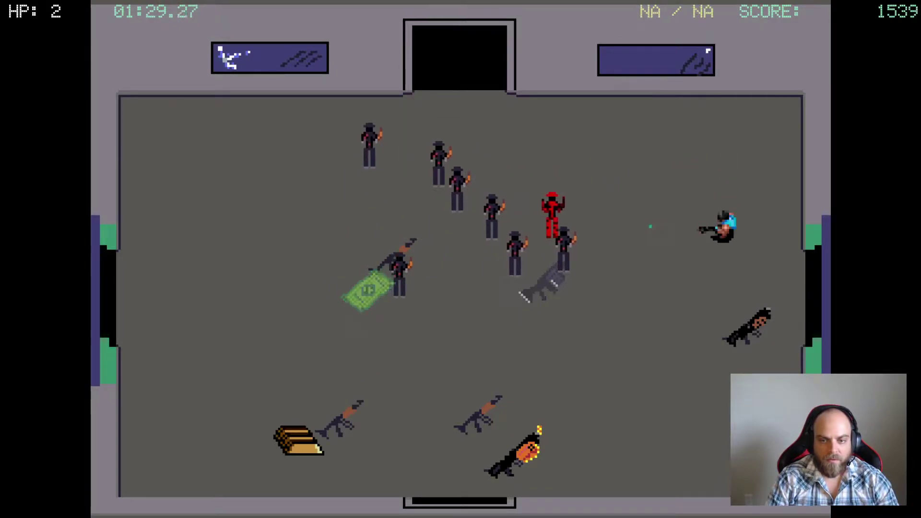
- Grab the dropped gun by the right entrance, advance to the room's centre and fire up at the remaining enemies
key(s)
key(s)
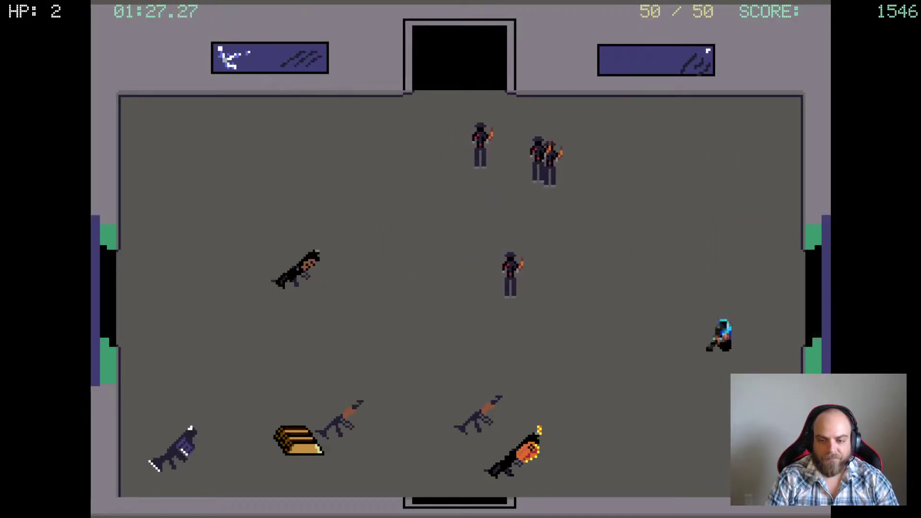
key(a)
key(w)
key(Up)
key(w)
key(Up)
key(a)
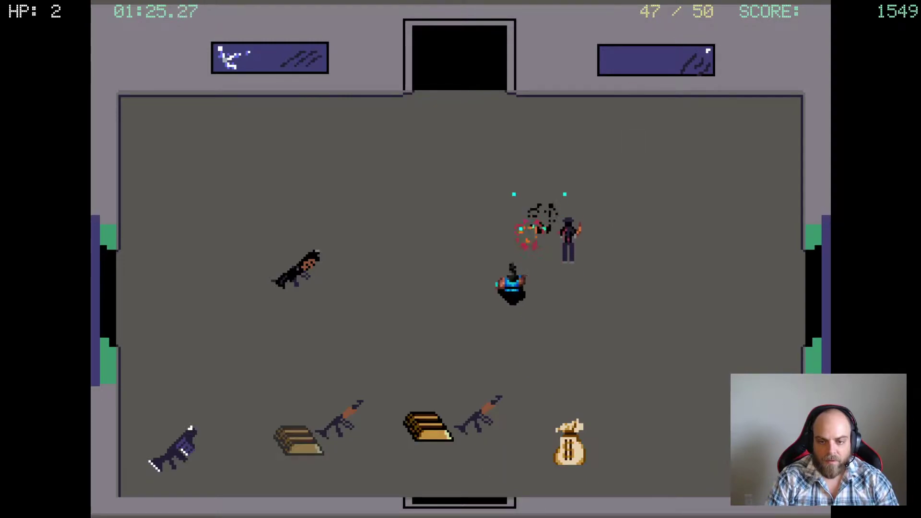
- Finish off the last enemies near the centre by firing right and down
key(Right)
key(Down)
key(s)
key(d)
- Open the level selector and load the boss stage in place of EP1M1S3
key(Escape)
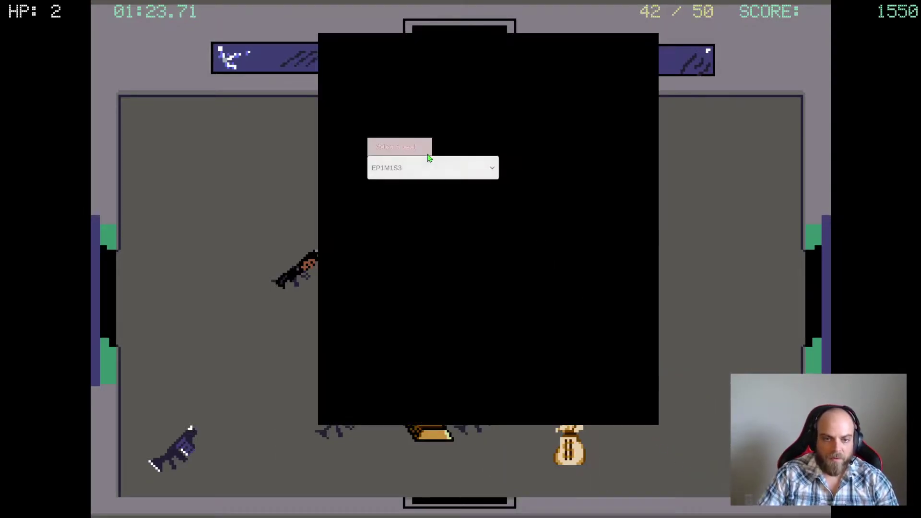
click(430, 163)
click(402, 223)
- Back away to the lower centre of the room while firing up at the boss and its guards
key(s)
key(a)
key(Up)
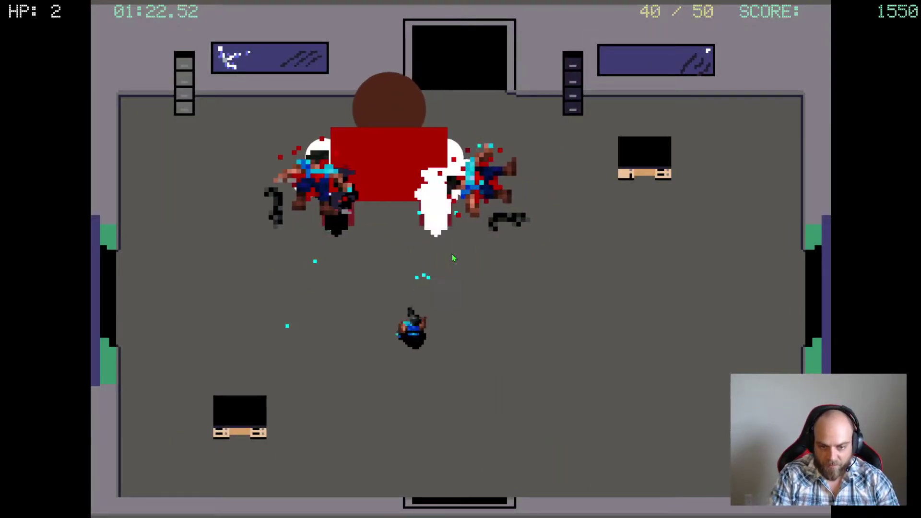
key(d)
key(d)
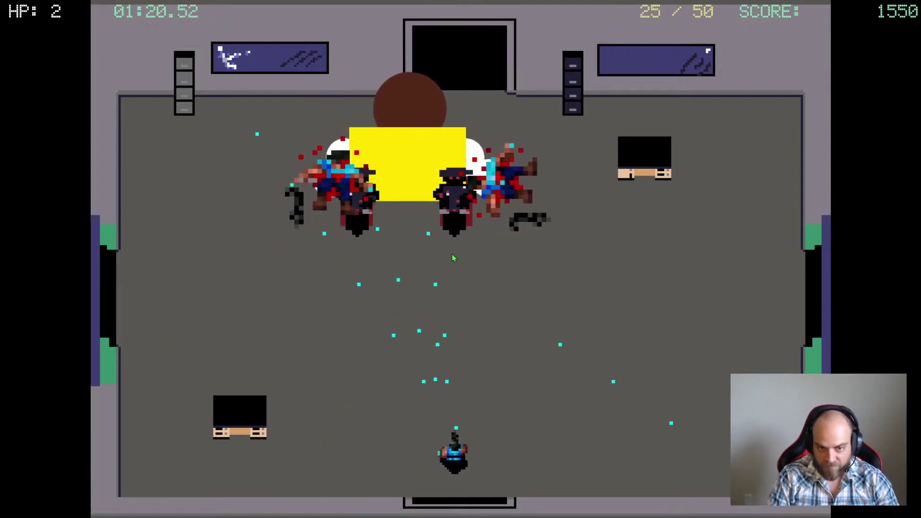
- Strafe left below the boss while firing up, then circle to the right and fire toward the upper left
key(a)
key(w)
key(a)
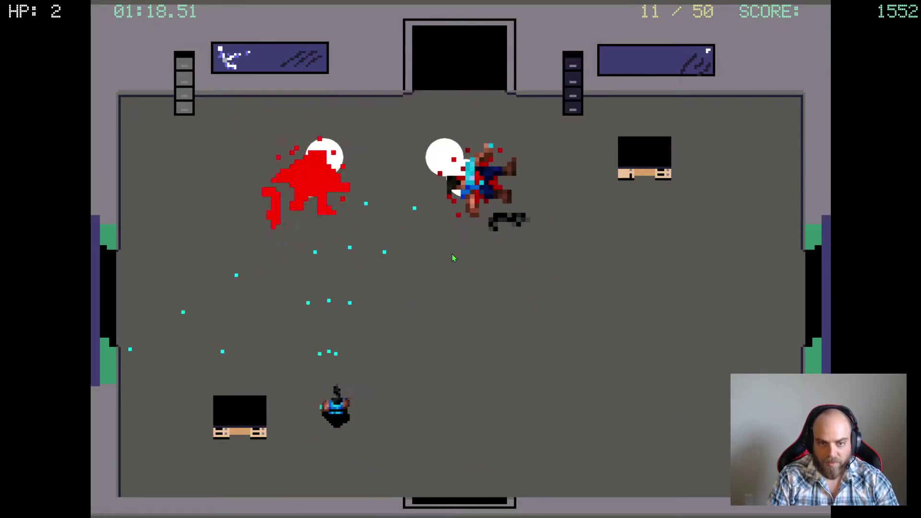
key(d)
key(w)
key(Left)
key(d)
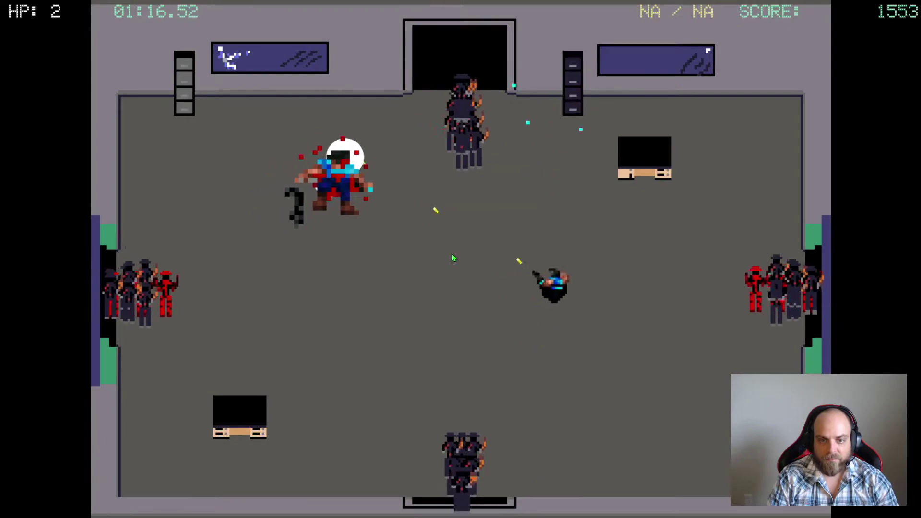
- Slip left between the incoming crowds and climb past the boss to the upper wall
key(a)
key(s)
key(a)
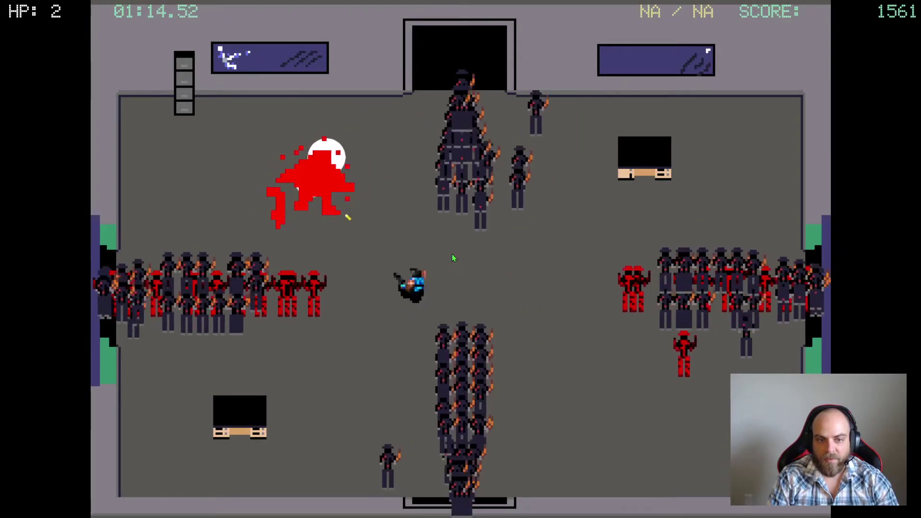
key(w)
key(w)
key(a)
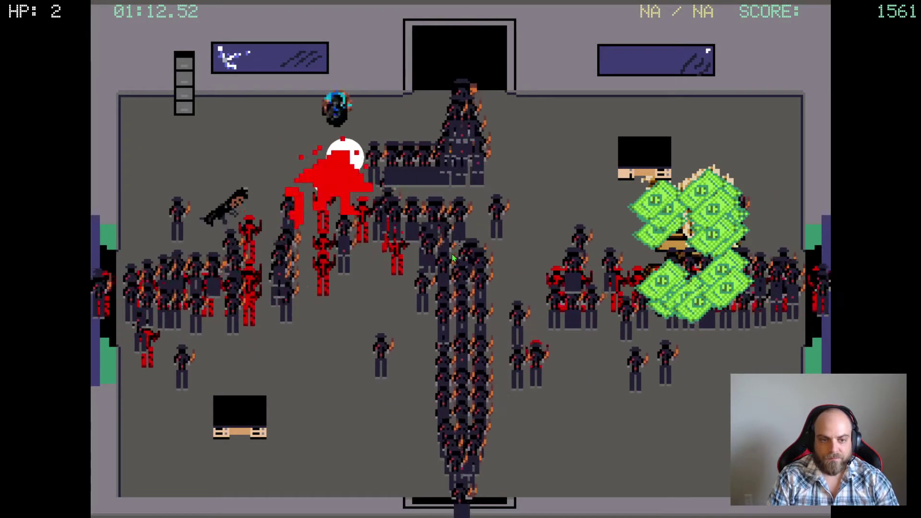
- Run right along the upper wall into the doorway crowd, fire left, and exit the game from the death screen
key(d)
key(d)
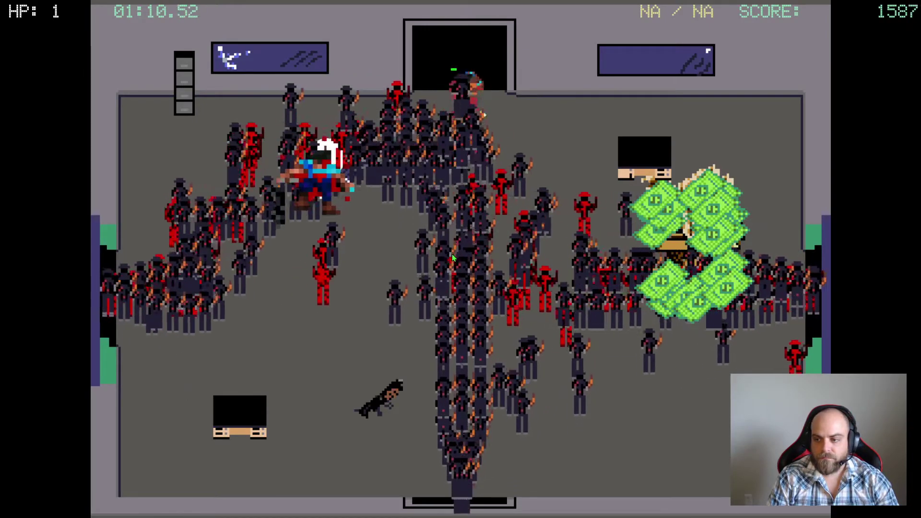
key(Left)
key(s)
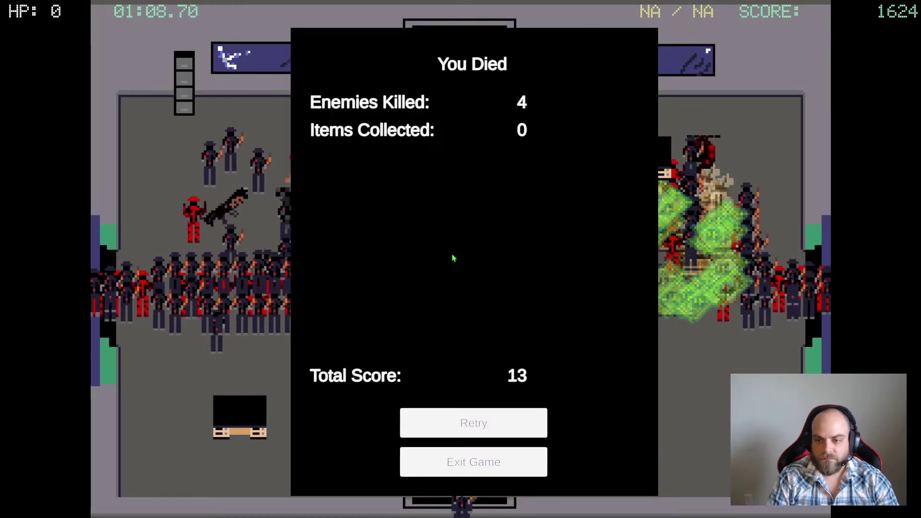
click(469, 466)
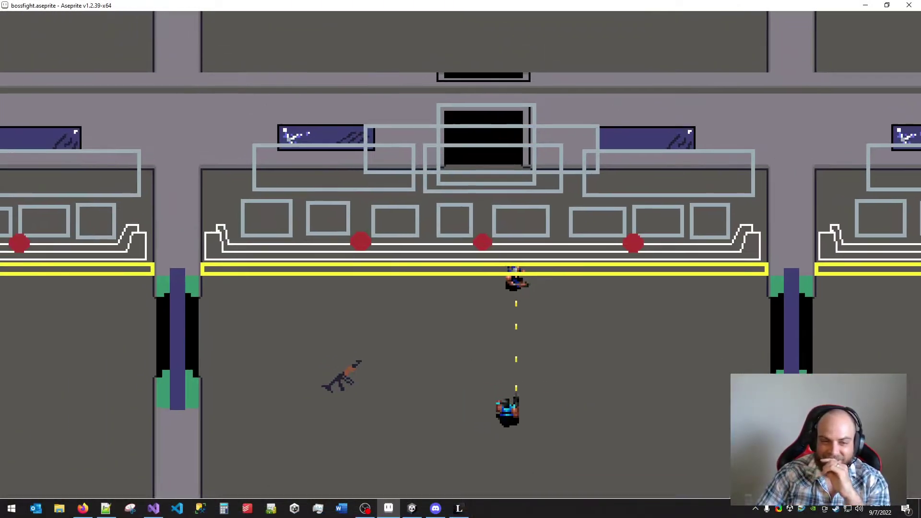
- Leave the full-screen preview of bossfight.aseprite and inspect the boss outline above the room floor
click(574, 352)
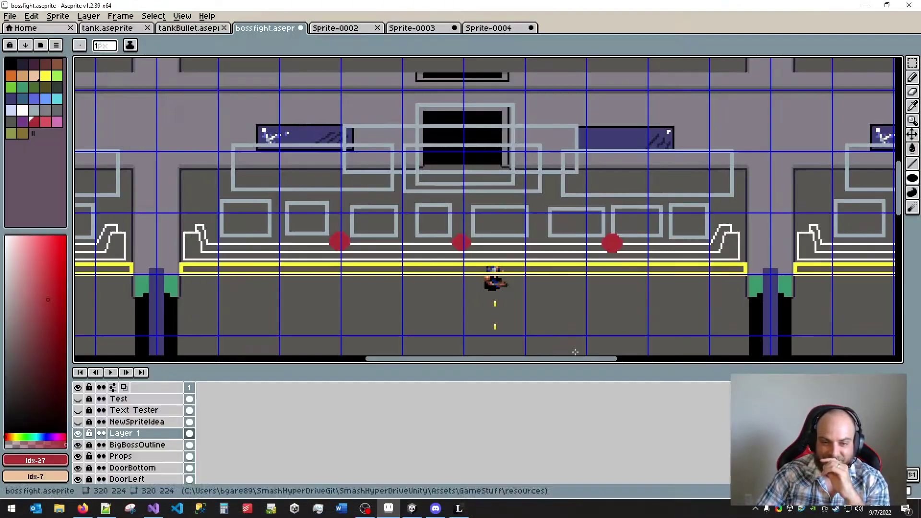
scroll(575, 352, down, 2)
scroll(580, 335, up, 2)
drag(611, 329, 577, 271)
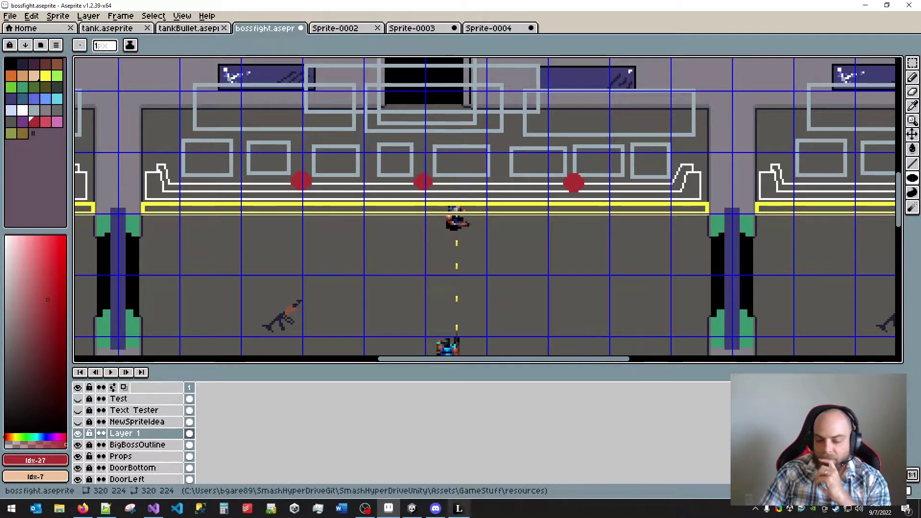
- Switch to the sketching app and examine the vehicle sketch with its row of windows and the arrows below
click(458, 507)
scroll(550, 322, down, 3)
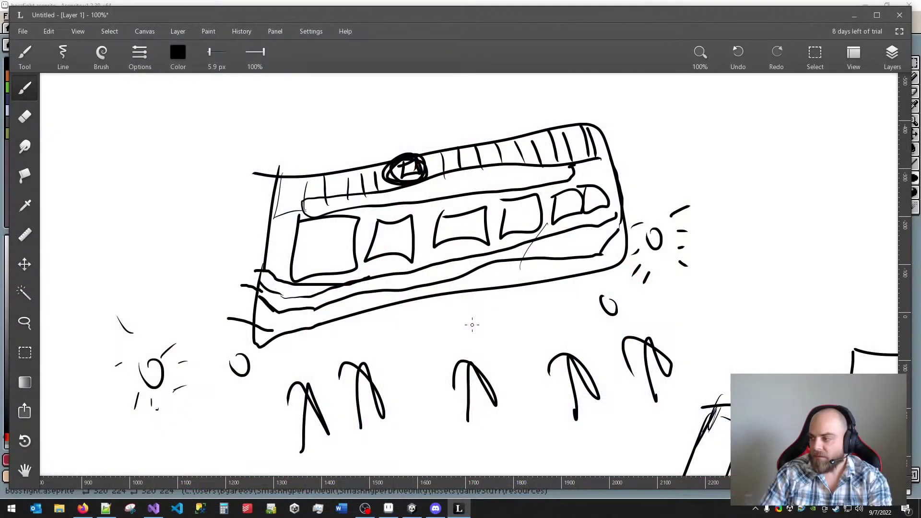
scroll(433, 307, down, 1)
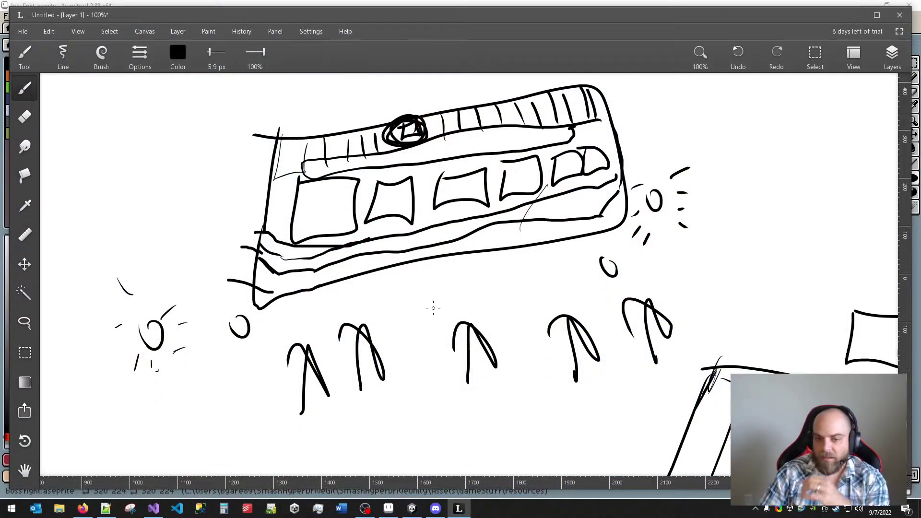
scroll(263, 337, down, 4)
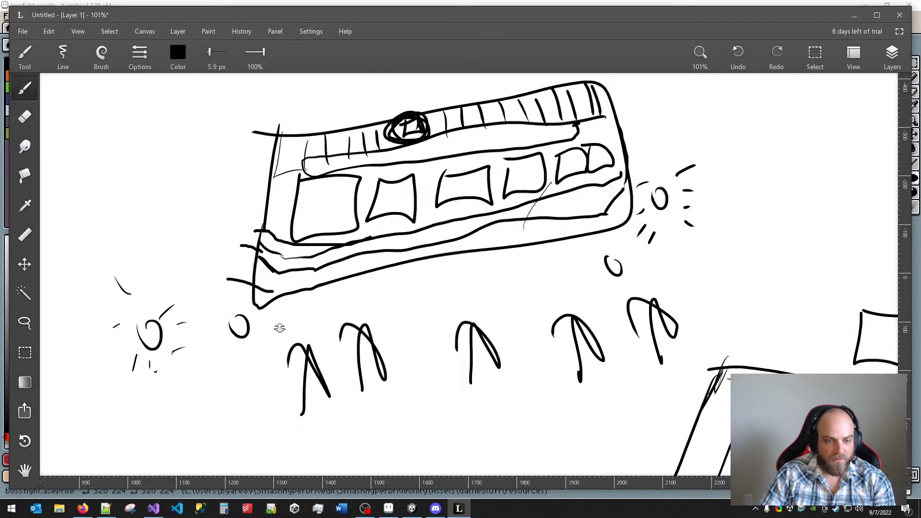
scroll(243, 380, down, 1)
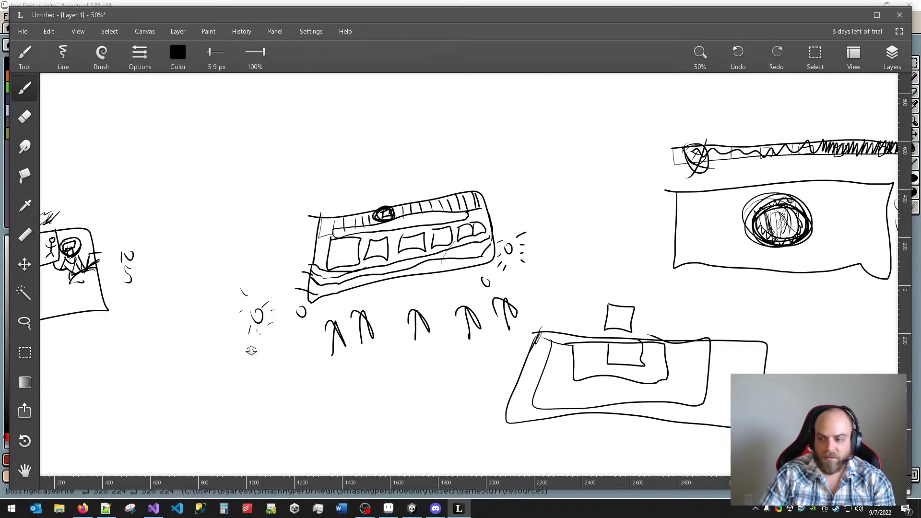
- Try an arrow stroke running rightward beneath the vehicle sketch, and undo it
mouse_move(242, 352)
mouse_down()
mouse_move(536, 307)
mouse_move(497, 337)
mouse_up()
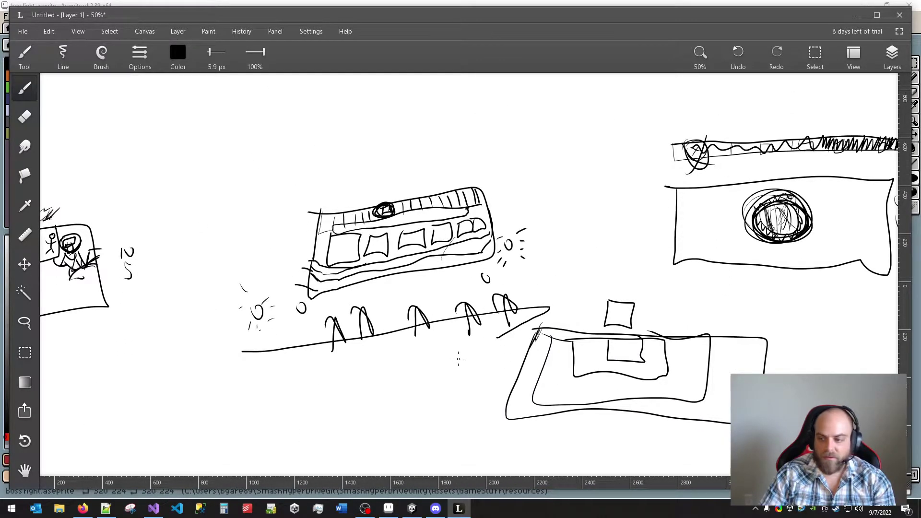
key(ctrl+z)
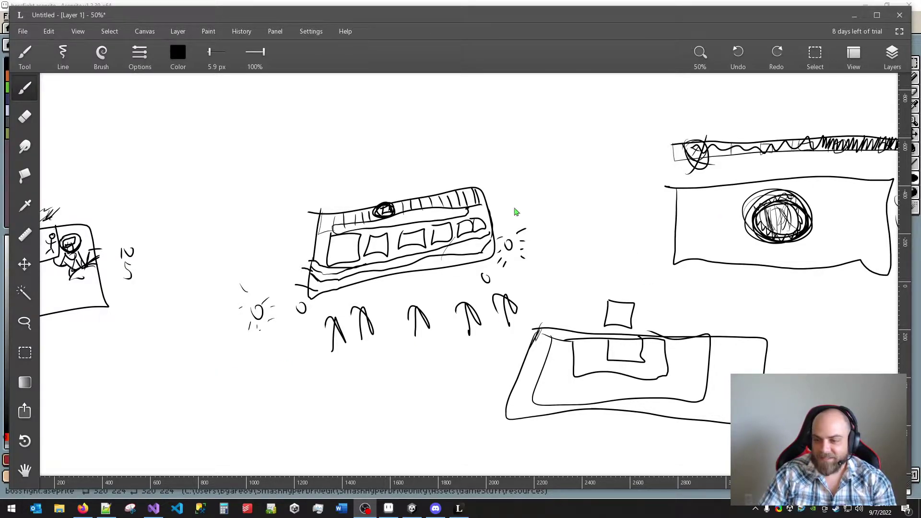
- Examine the boss room sketch with its corner figures and side entrances, comparing it with the neighbouring vehicle sketch
mouse_move(76, 347)
mouse_down()
mouse_move(481, 261)
mouse_move(612, 301)
mouse_move(584, 335)
mouse_move(551, 345)
mouse_move(553, 336)
mouse_up()
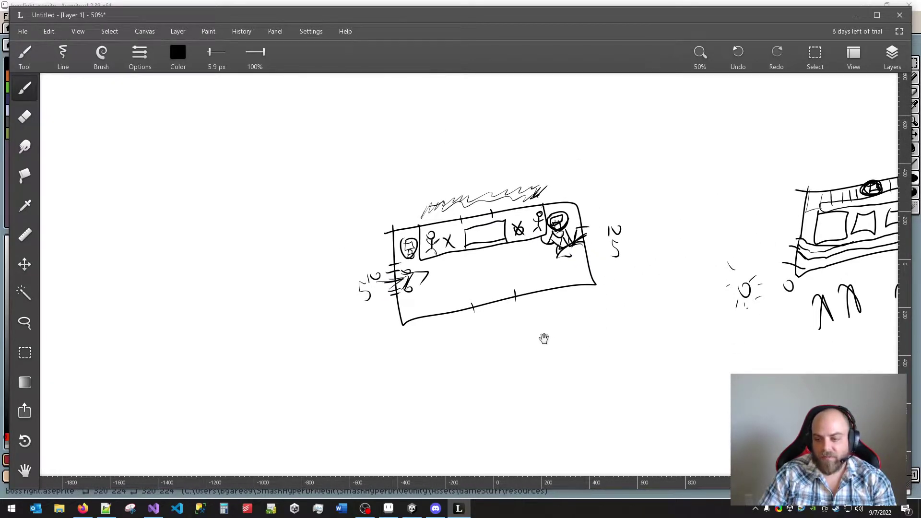
scroll(518, 322, up, 2)
drag(642, 306, 636, 362)
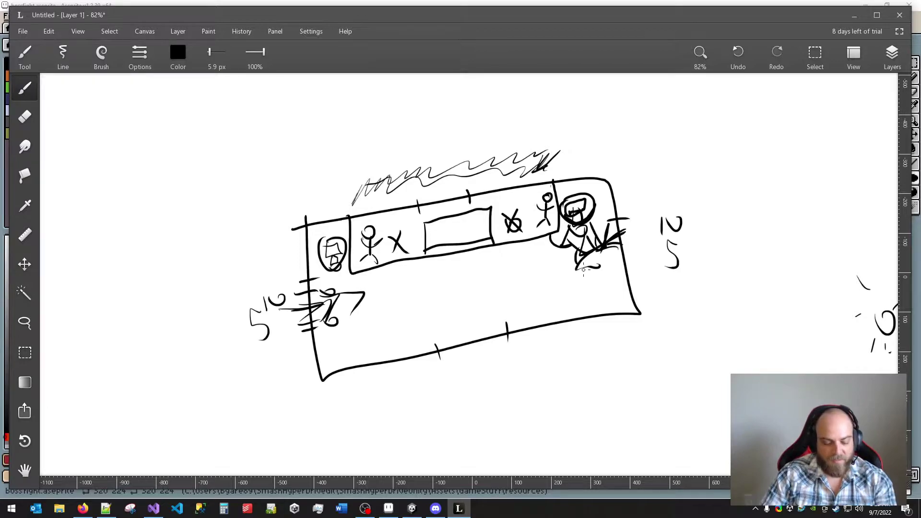
drag(682, 266, 682, 245)
scroll(729, 264, down, 3)
mouse_move(835, 304)
mouse_down()
mouse_move(834, 291)
mouse_move(324, 324)
mouse_up()
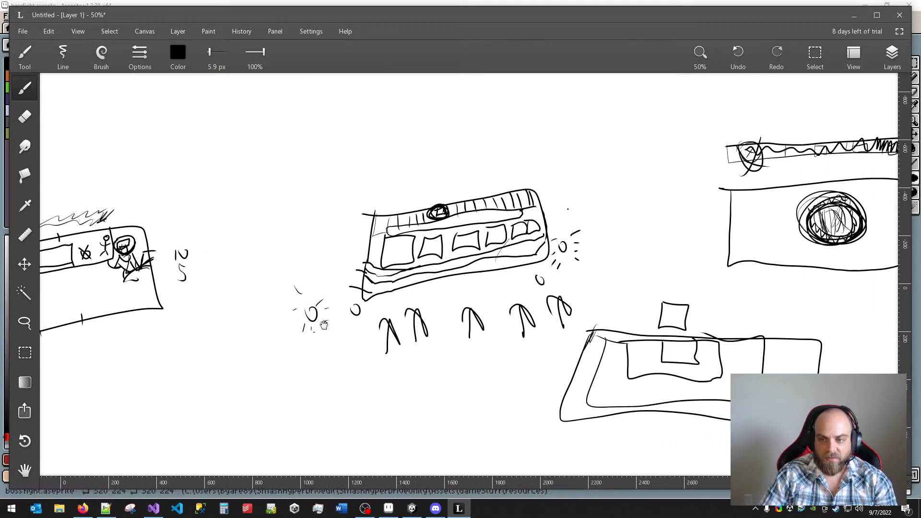
drag(682, 285, 318, 236)
drag(639, 264, 631, 346)
drag(114, 338, 826, 267)
drag(410, 321, 565, 325)
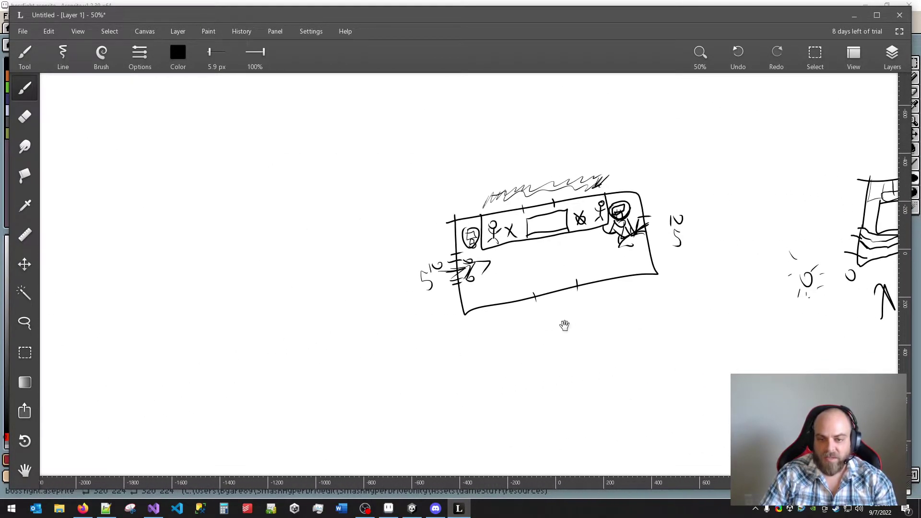
drag(612, 308, 479, 339)
scroll(433, 322, up, 2)
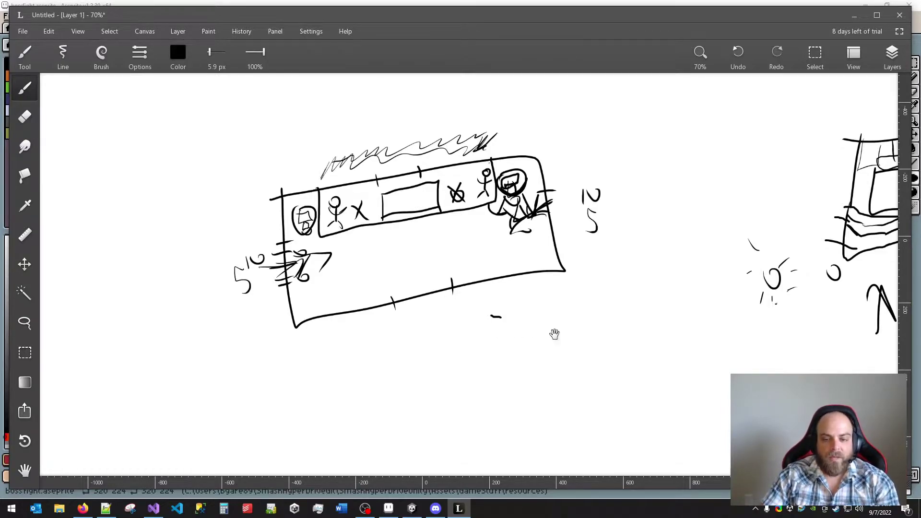
mouse_move(554, 334)
mouse_down()
mouse_move(493, 327)
mouse_move(550, 346)
mouse_up()
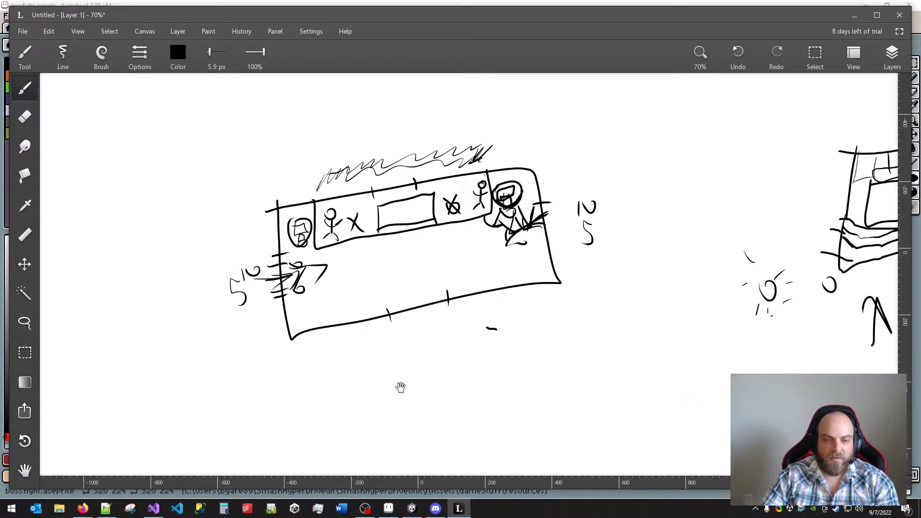
mouse_move(554, 313)
mouse_down()
mouse_move(524, 321)
mouse_move(579, 326)
mouse_move(570, 320)
mouse_move(543, 334)
mouse_up()
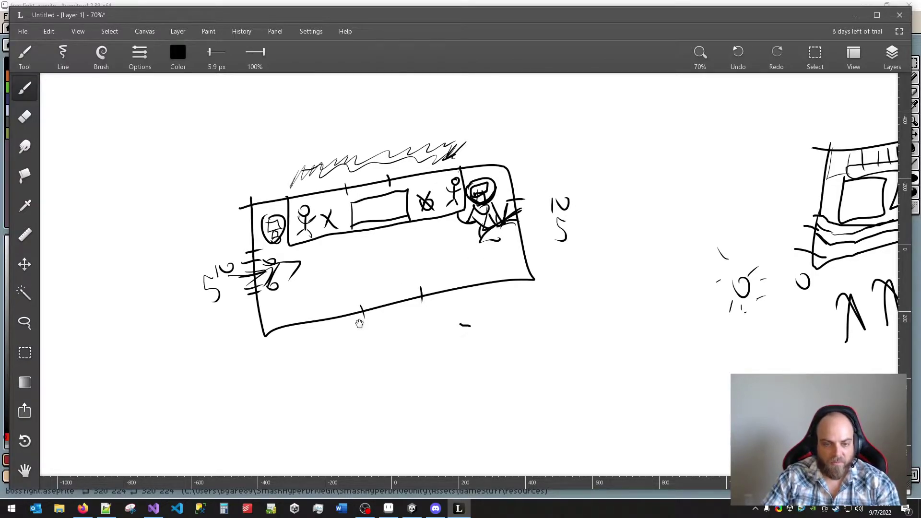
drag(359, 324, 405, 319)
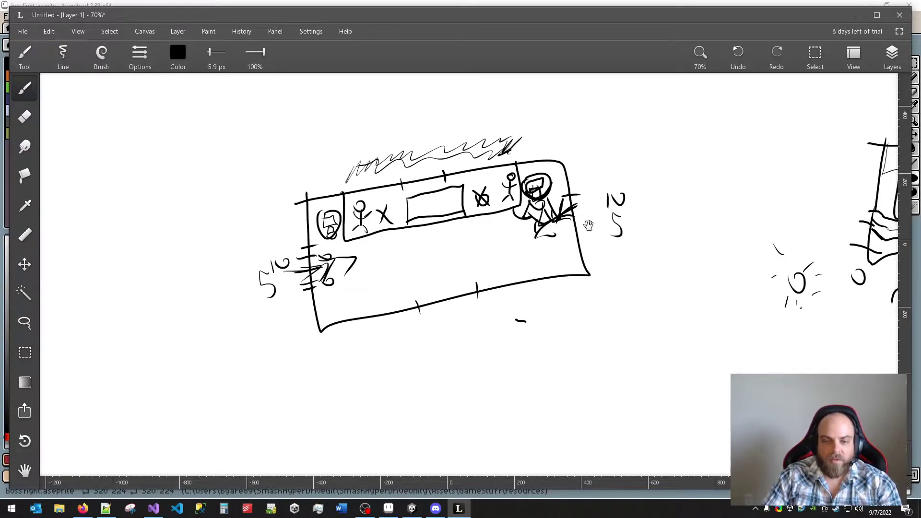
- Review the vehicle sketch, followed by the nested-box sketch and the circled-box sketch farther right
drag(675, 227, 357, 238)
drag(656, 260, 436, 280)
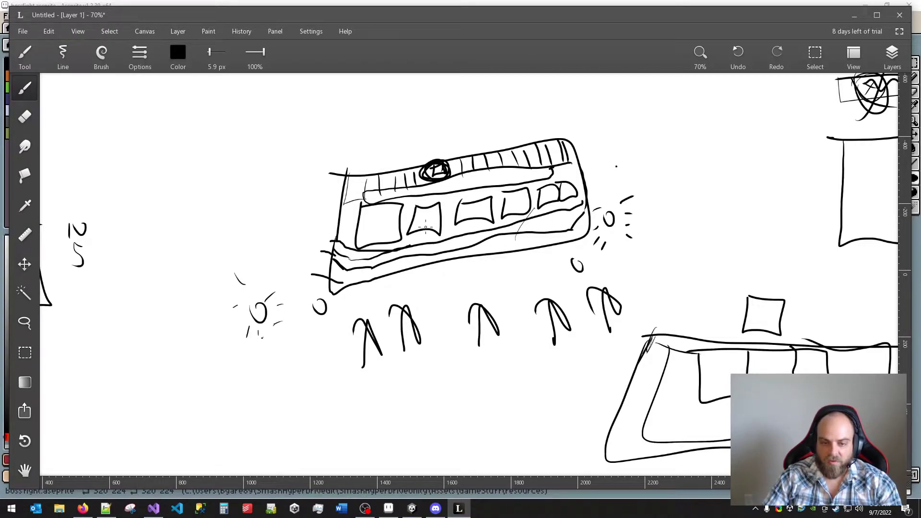
drag(664, 275, 565, 288)
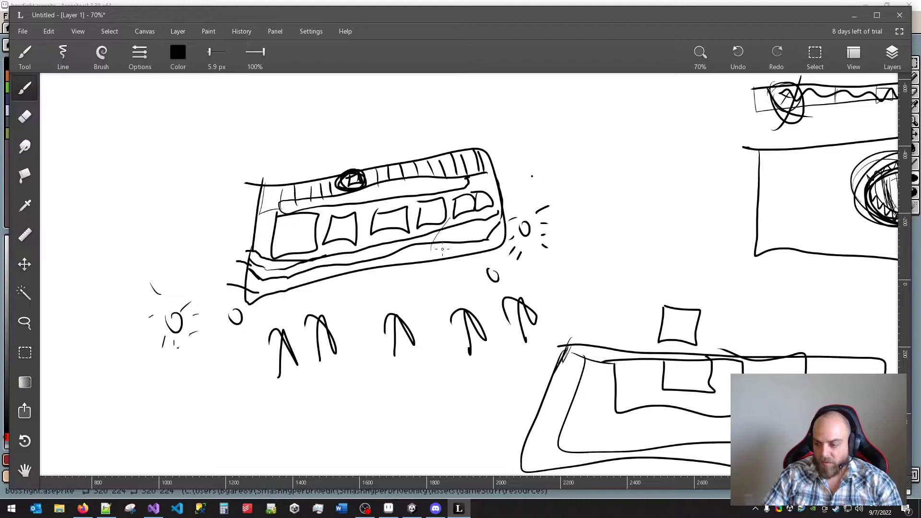
drag(764, 283, 483, 296)
drag(586, 294, 682, 231)
drag(775, 268, 750, 279)
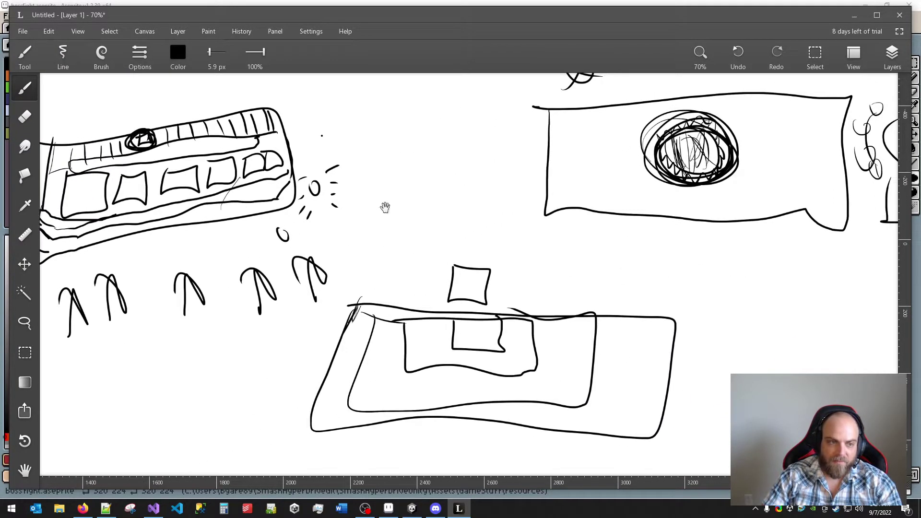
- Review the circled-box and vehicle sketches once more, and return to the bossfight mock-up in Aseprite to examine the boss outline
drag(384, 205, 439, 211)
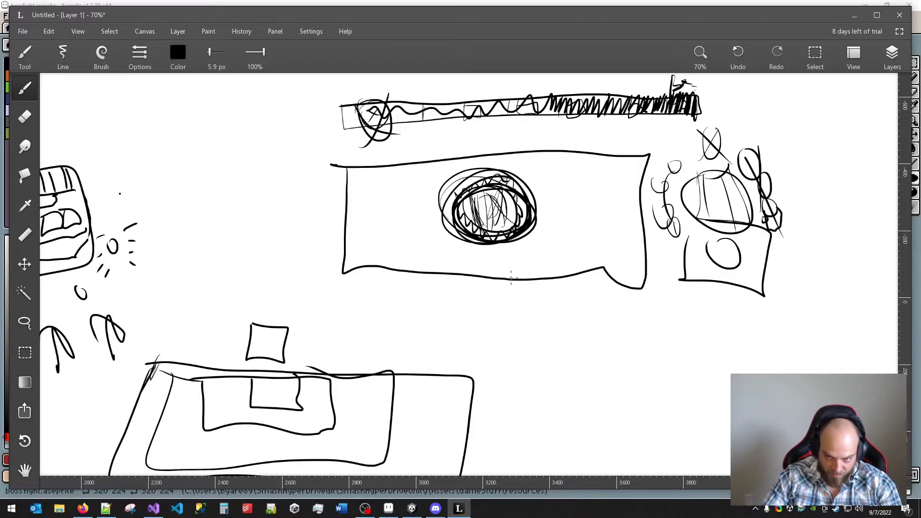
drag(511, 277, 676, 308)
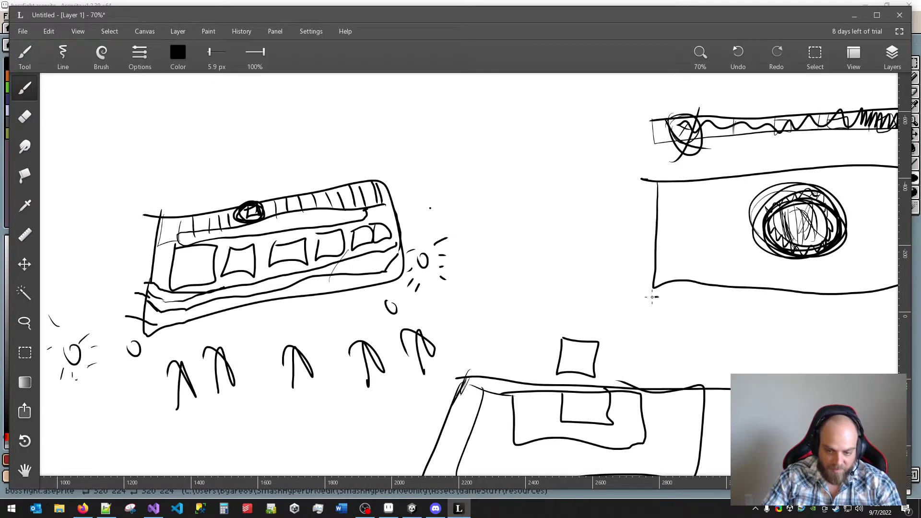
drag(720, 348, 461, 214)
drag(633, 205, 496, 269)
drag(509, 202, 443, 342)
drag(509, 444, 510, 199)
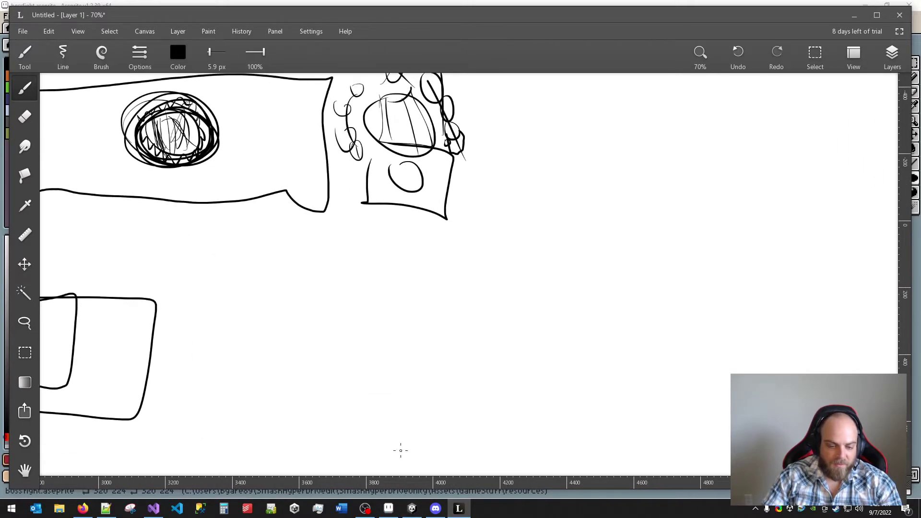
click(389, 509)
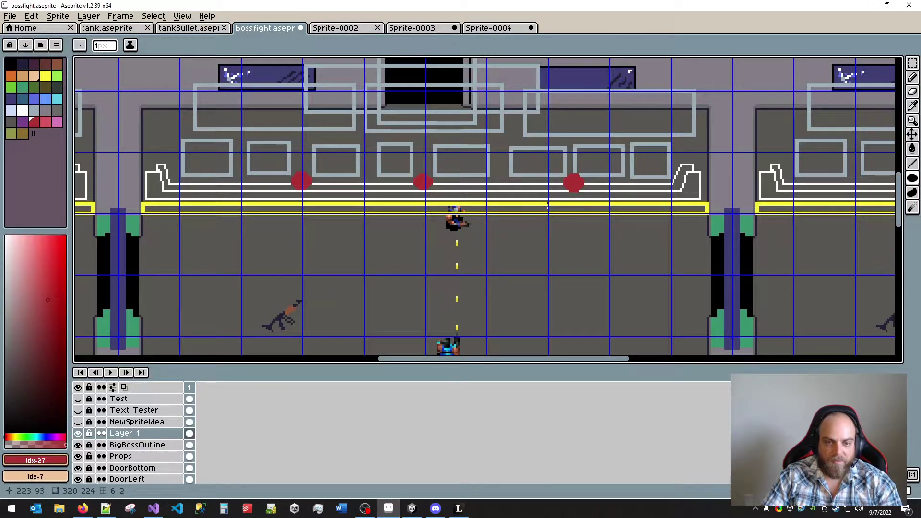
mouse_move(517, 180)
mouse_down()
mouse_move(485, 241)
mouse_move(506, 238)
mouse_move(511, 215)
mouse_up()
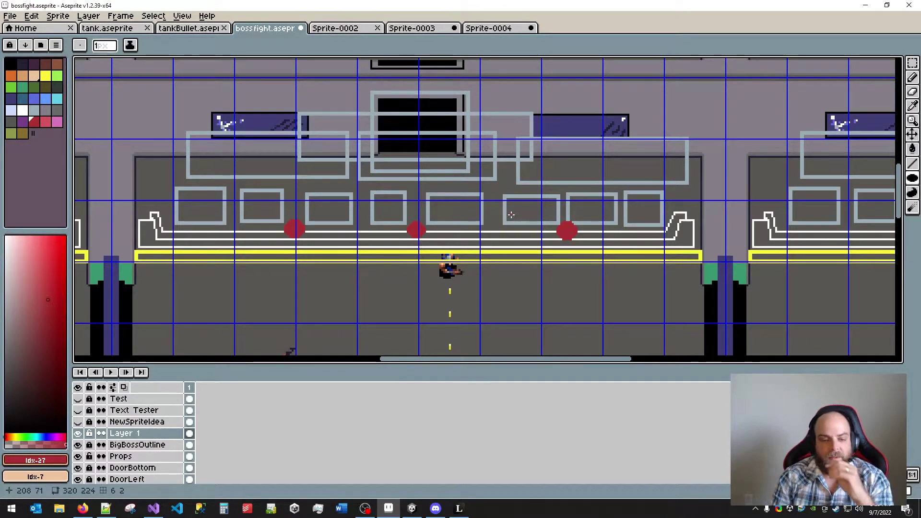
- Switch to Firefox, open a new tab, and close the Twitch Video Producer and Total Carnage tabs
key(alt+Tab)
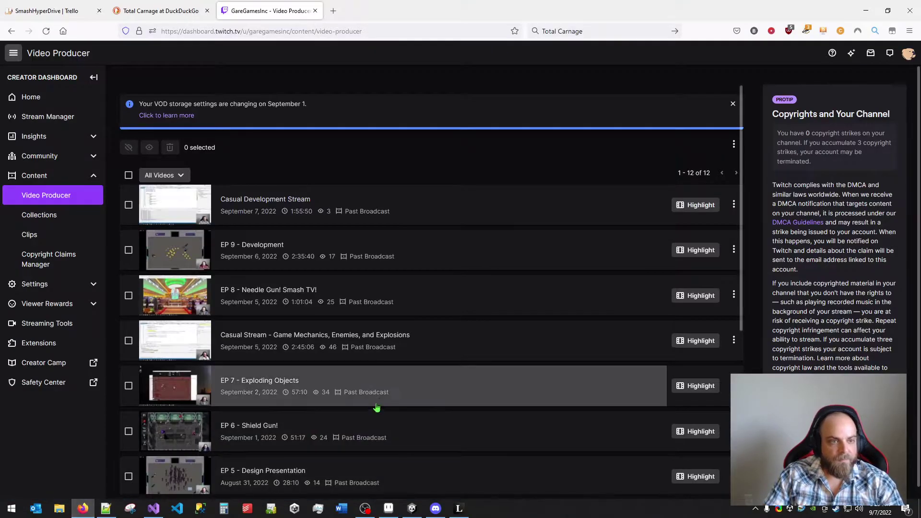
key(ctrl+t)
key(ctrl+k)
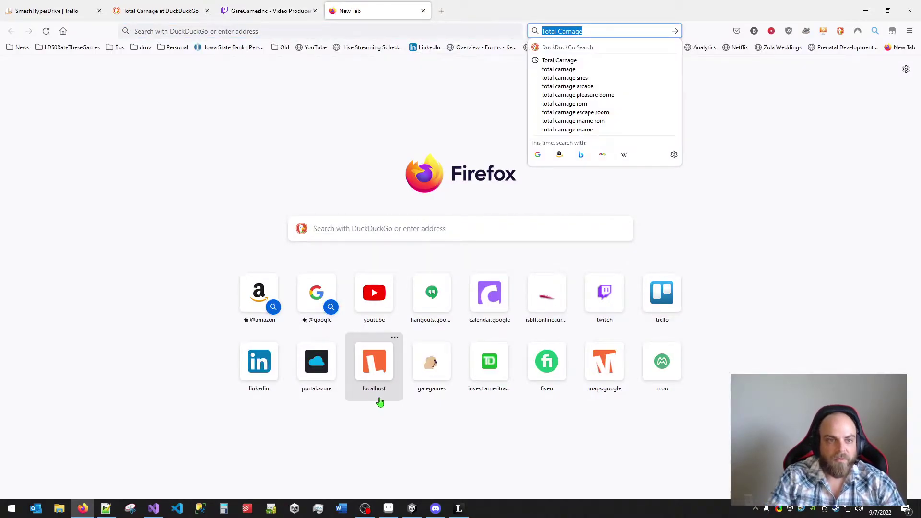
click(315, 10)
click(207, 11)
- Replace the old search term with "Computer" and search the web for it
click(606, 32)
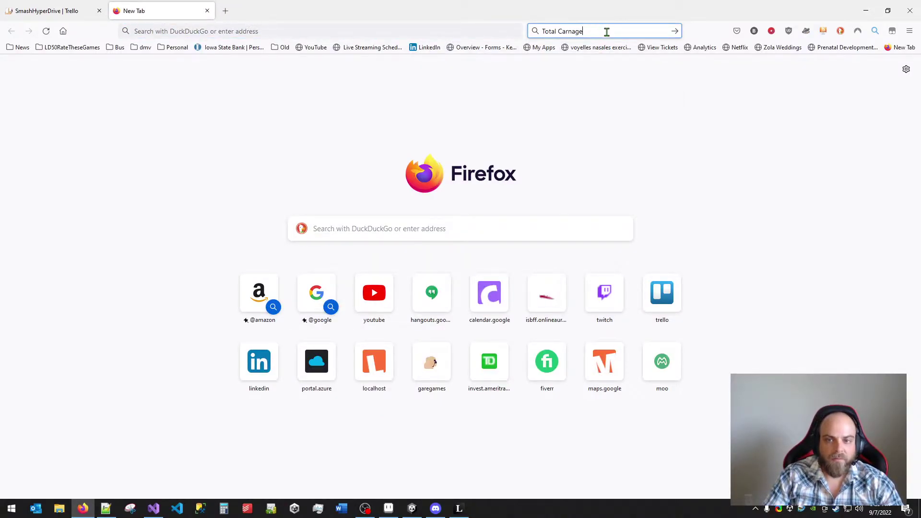
key(ctrl+a)
key(BackSpace)
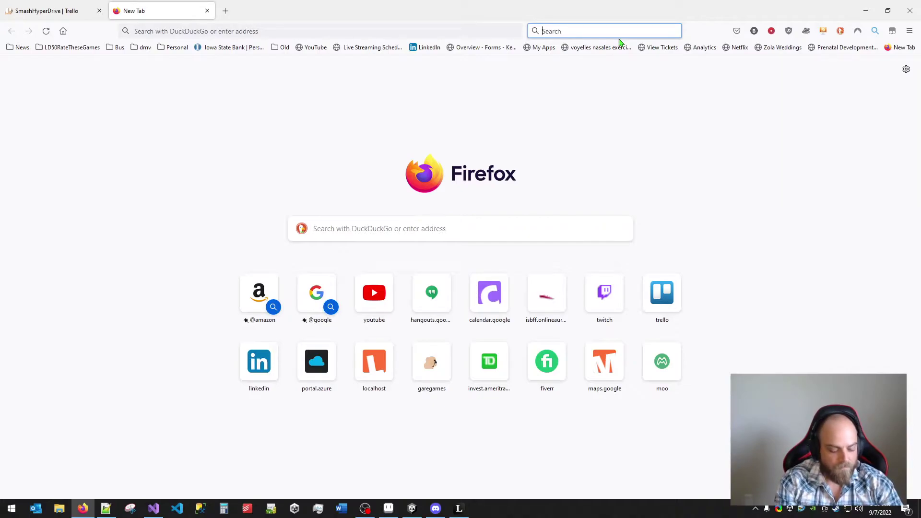
text(Computer)
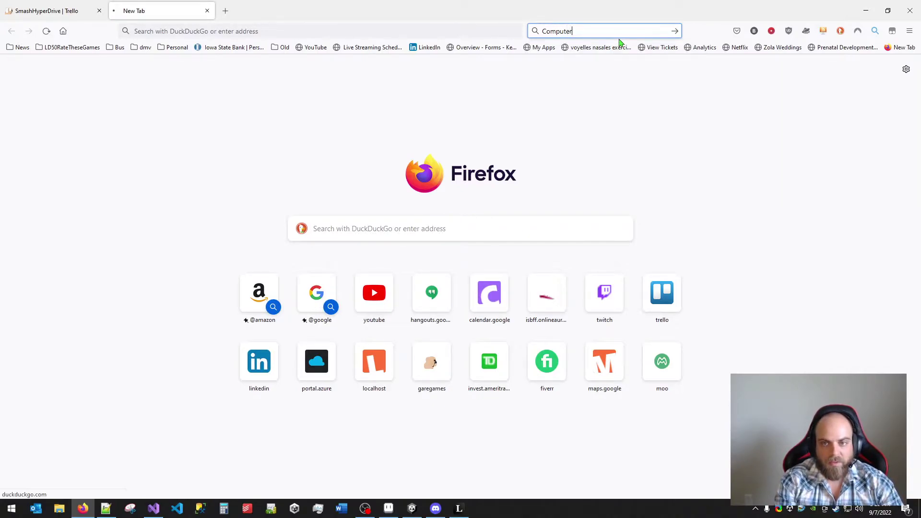
key(Return)
- Refine the web search to "Mega Computer"
click(146, 54)
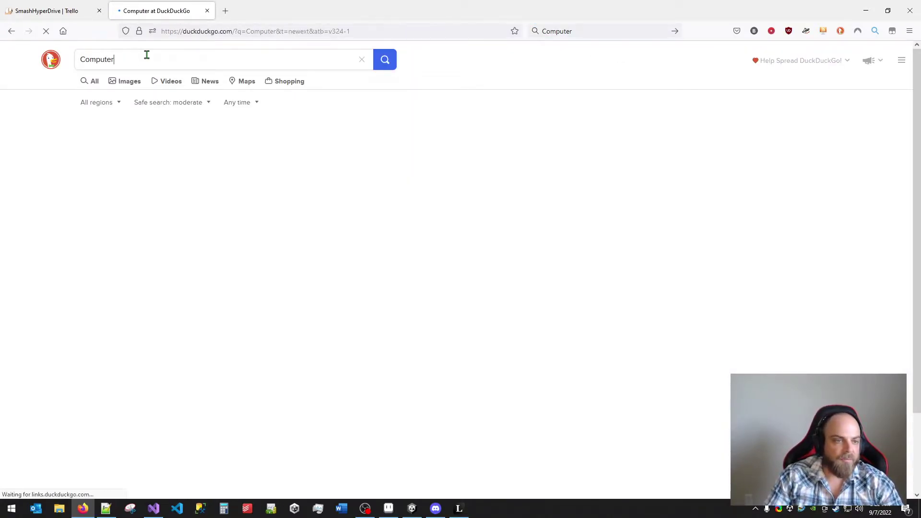
key(Home)
text(Mega)
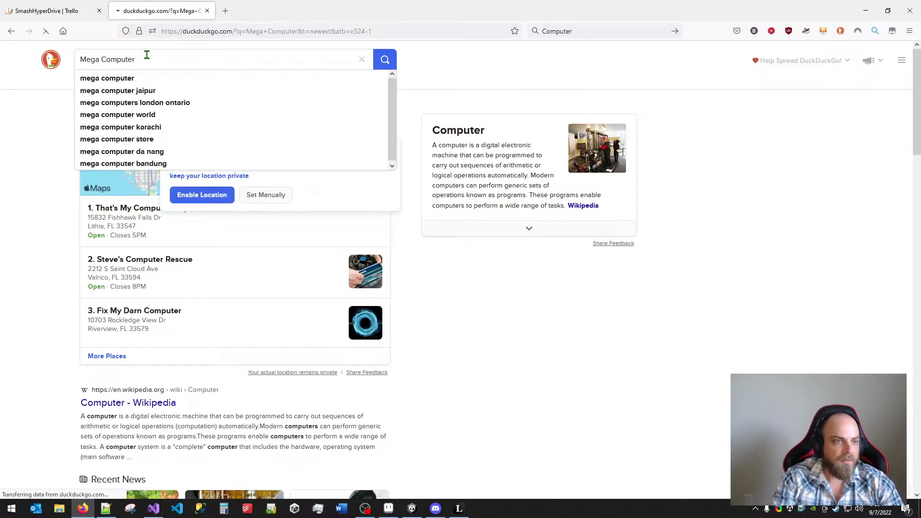
key(Return)
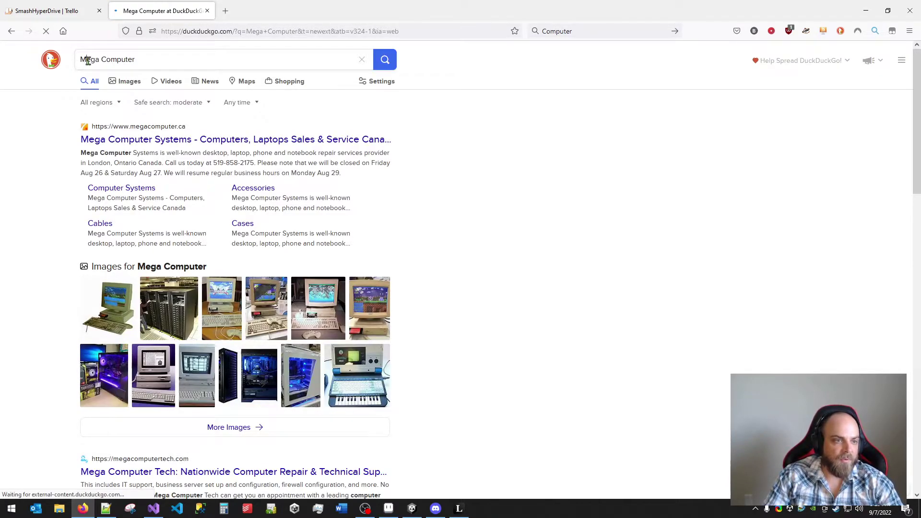
- Change the search to "Super Computer" and show its image results
double_click(88, 61)
text(Super)
key(Return)
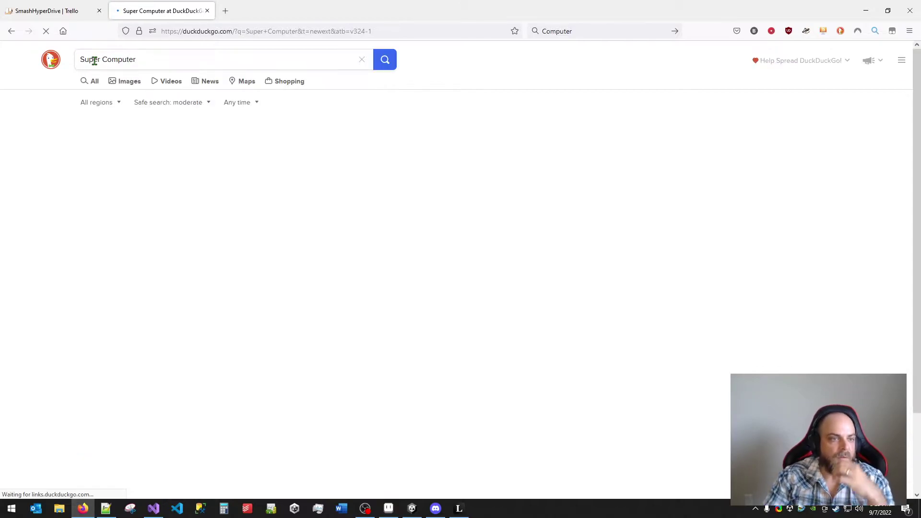
click(127, 81)
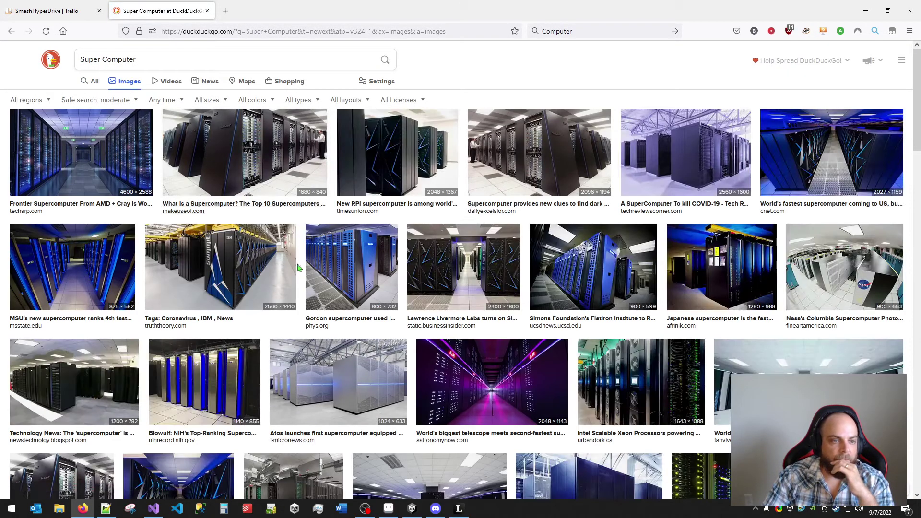
- Preview supercomputer images as boss references, including the German supercomputer racks and the corridor of black racks with blue accents
scroll(600, 381, down, 4)
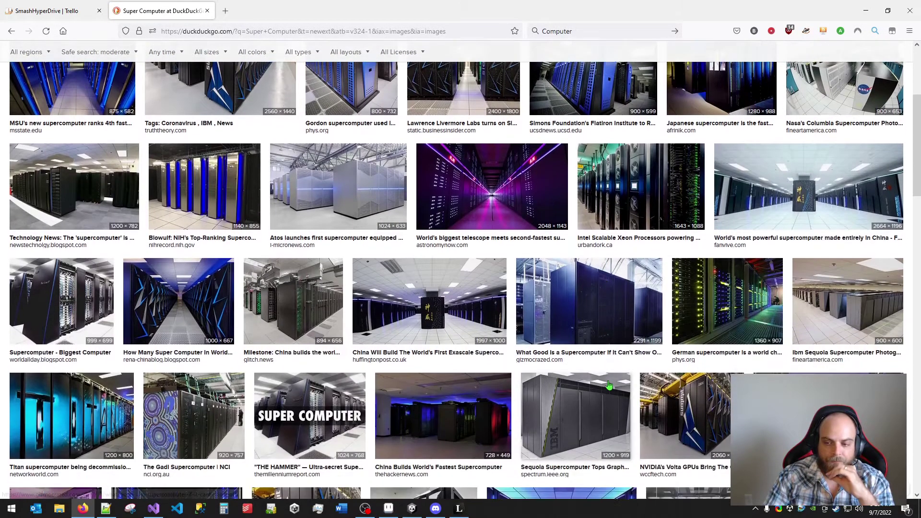
scroll(608, 382, down, 2)
click(797, 209)
click(708, 136)
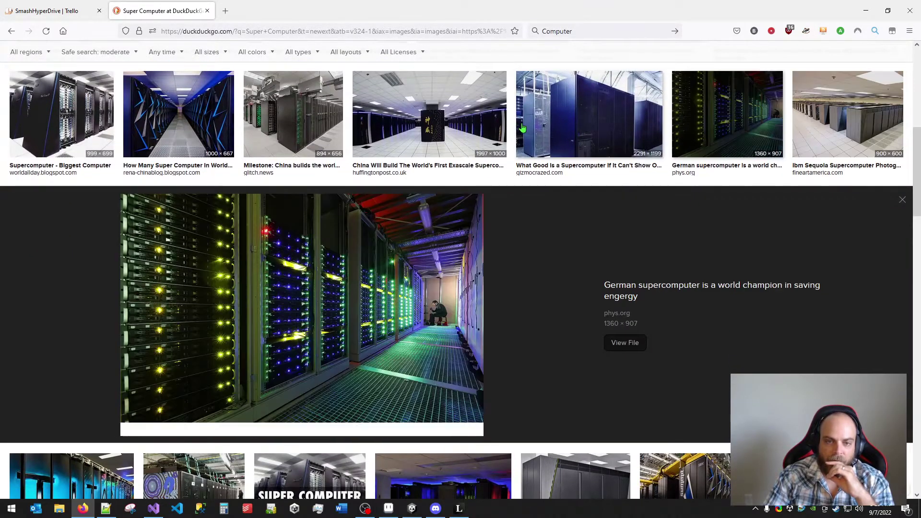
click(522, 127)
click(293, 120)
click(178, 120)
scroll(432, 382, down, 3)
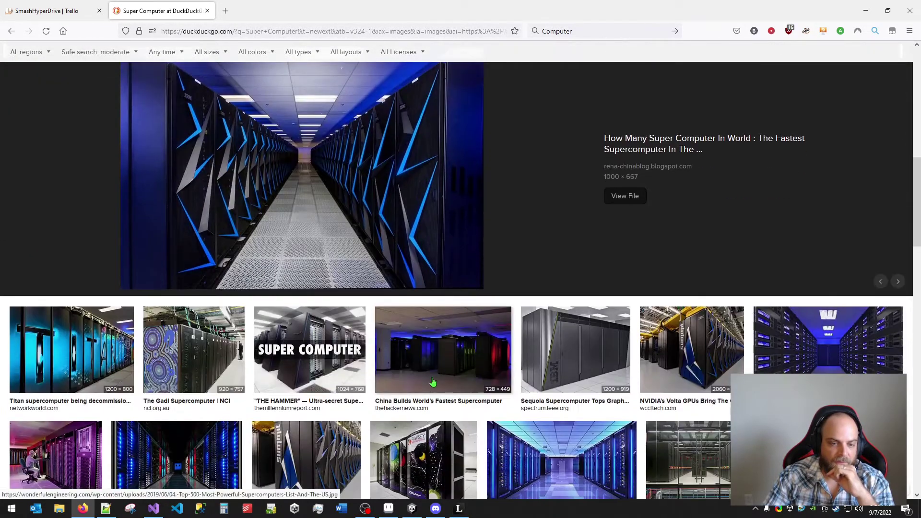
- Preview further supercomputer images, including "THE HAMMER", the IBM Summit racks and the Fugaku rows
click(433, 382)
click(329, 162)
scroll(528, 379, down, 3)
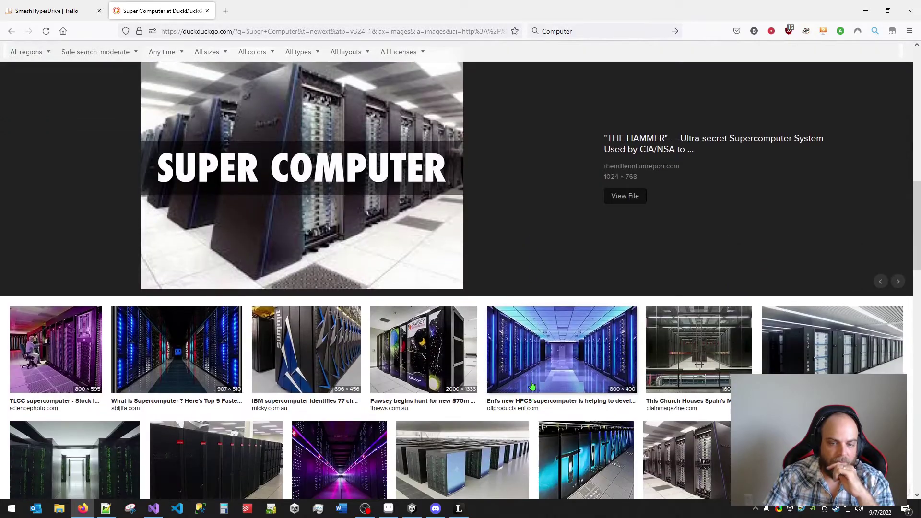
click(531, 385)
click(397, 158)
click(316, 131)
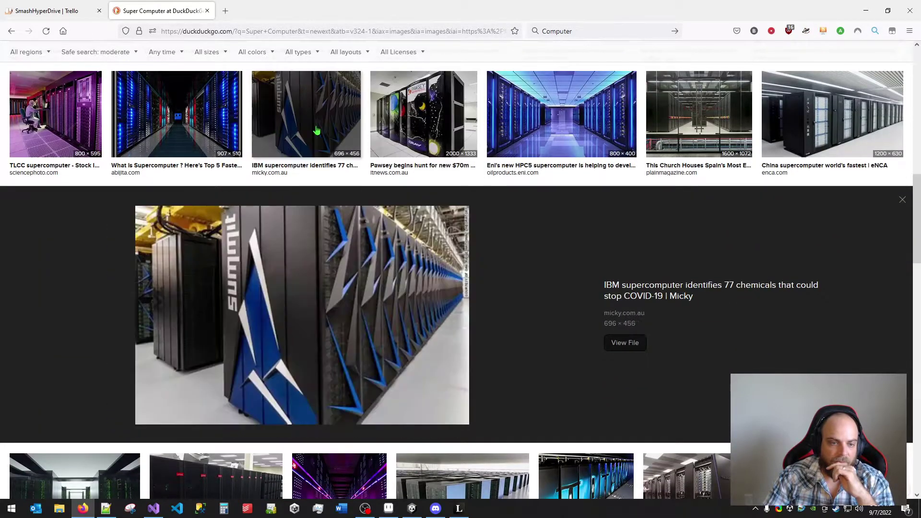
click(177, 118)
scroll(177, 192, down, 3)
click(462, 287)
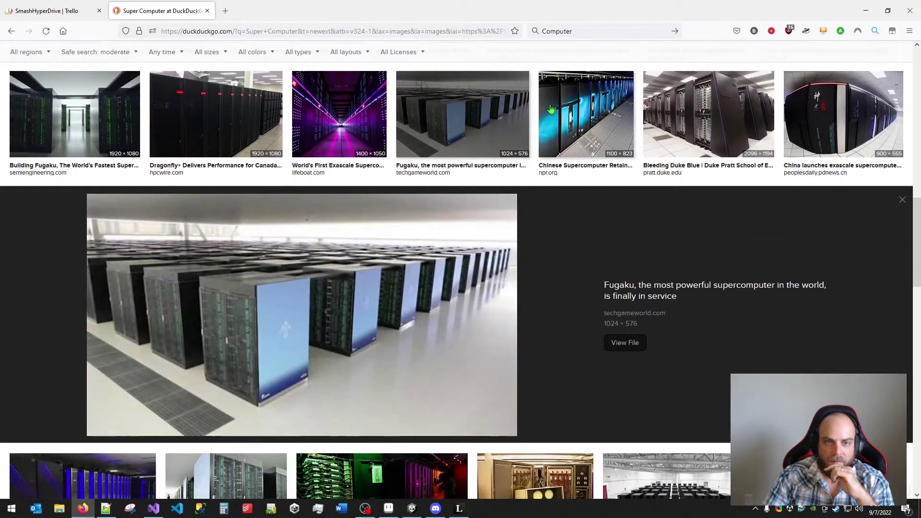
- Extend the image search to "Super Computer Cern"
scroll(550, 110, up, 12)
click(193, 63)
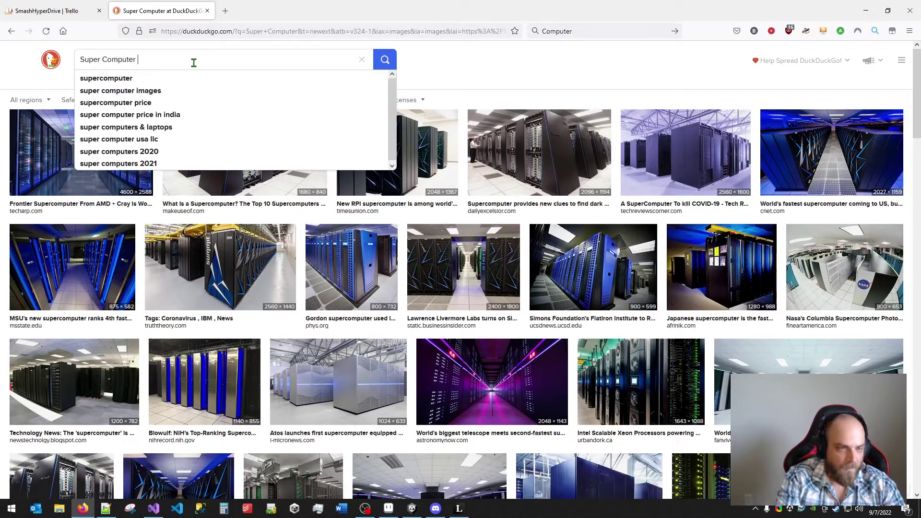
text(Cern)
key(Return)
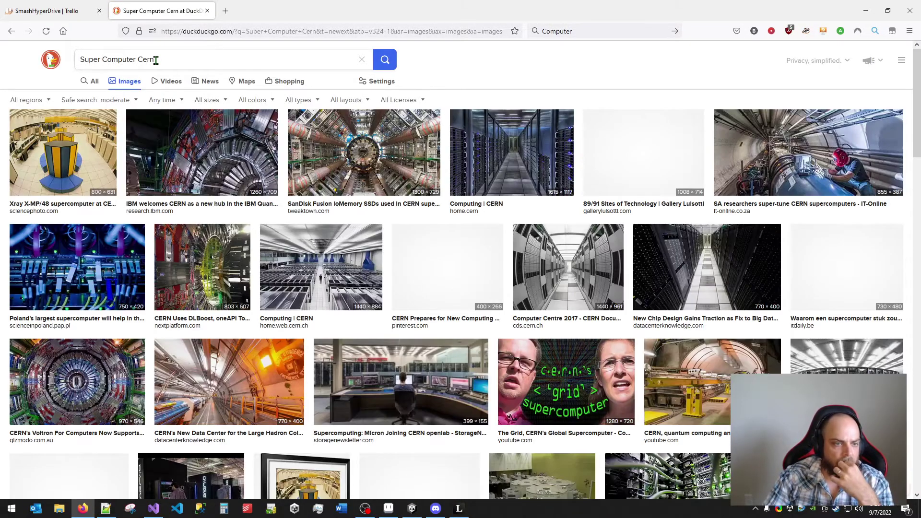
- Examine the CERN image results, previewing the SanDisk detector photo, the IBM Quantum Network photo and the Micron openlab control room
click(379, 158)
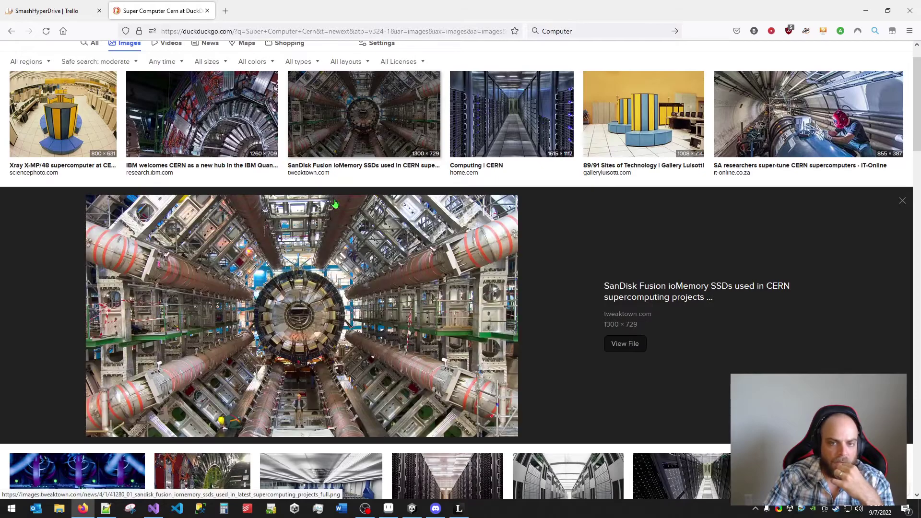
click(226, 125)
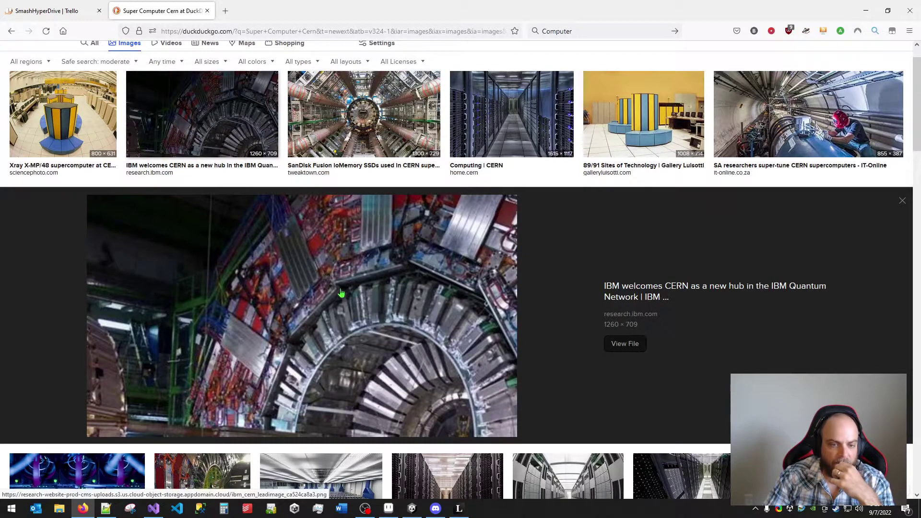
scroll(382, 322, down, 1)
scroll(383, 322, up, 1)
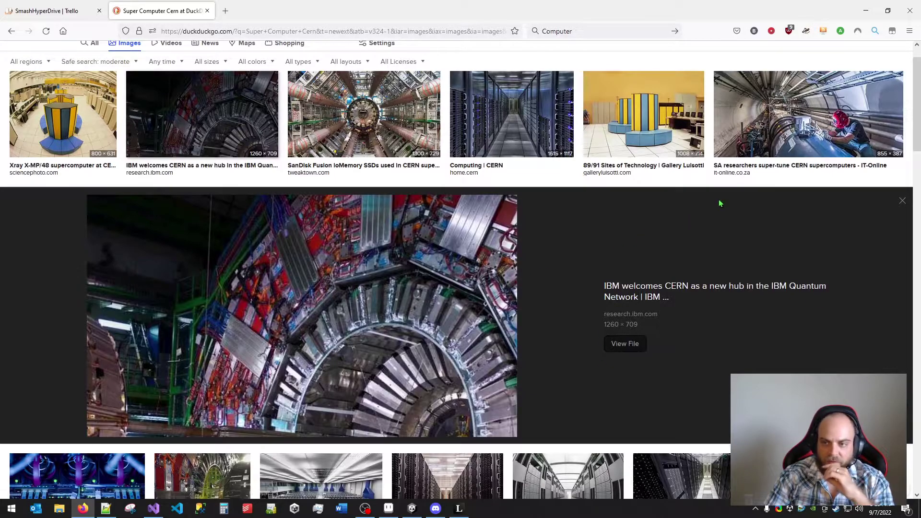
scroll(719, 211, down, 5)
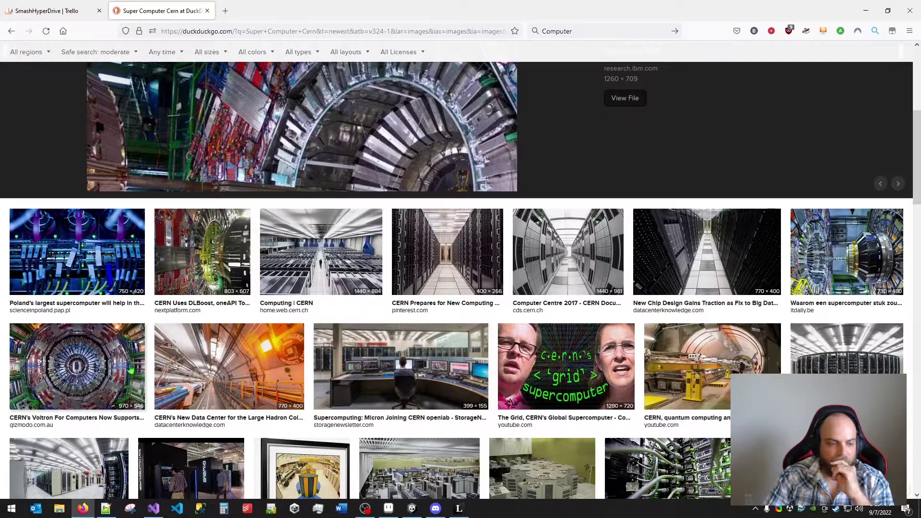
click(386, 372)
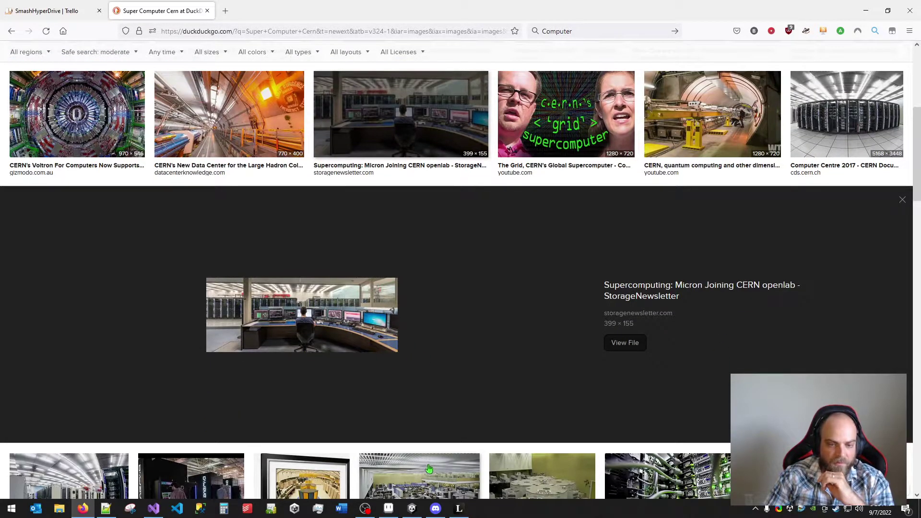
- Switch back to Aseprite and add a new layer directly above the Props layer in the bossfight sprite
click(388, 508)
click(131, 449)
right_click(133, 452)
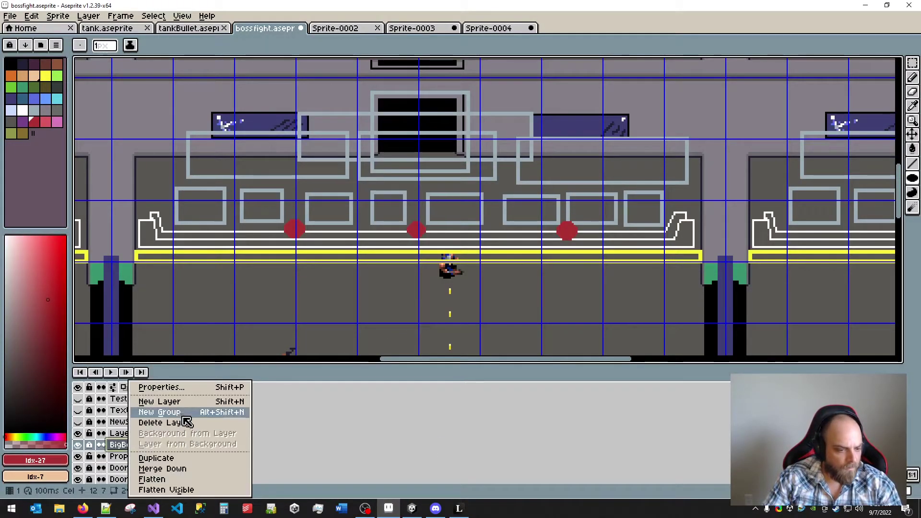
click(128, 456)
right_click(127, 456)
click(179, 402)
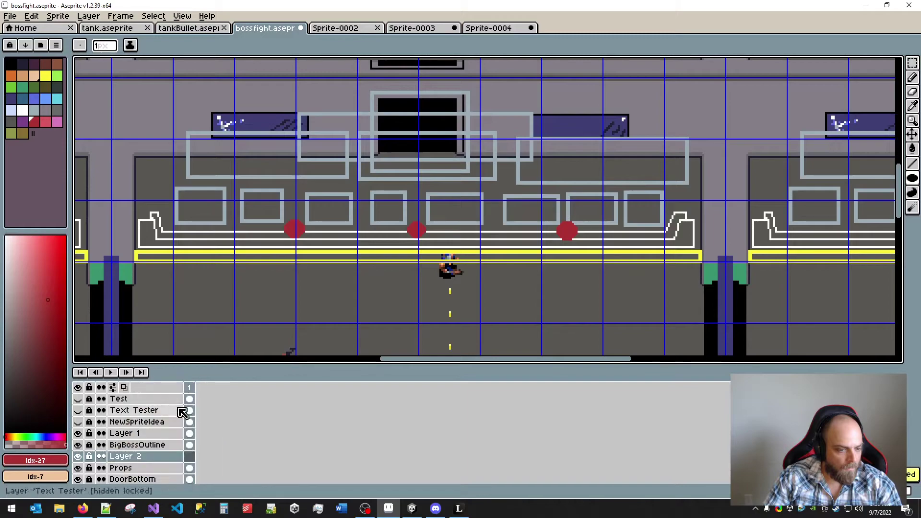
- Choose the brown palette colour Idx-4 for the Pencil tool to sketch on Layer 2 in the room's floor area
scroll(402, 329, down, 3)
scroll(489, 323, up, 5)
drag(360, 314, 432, 224)
scroll(432, 224, down, 4)
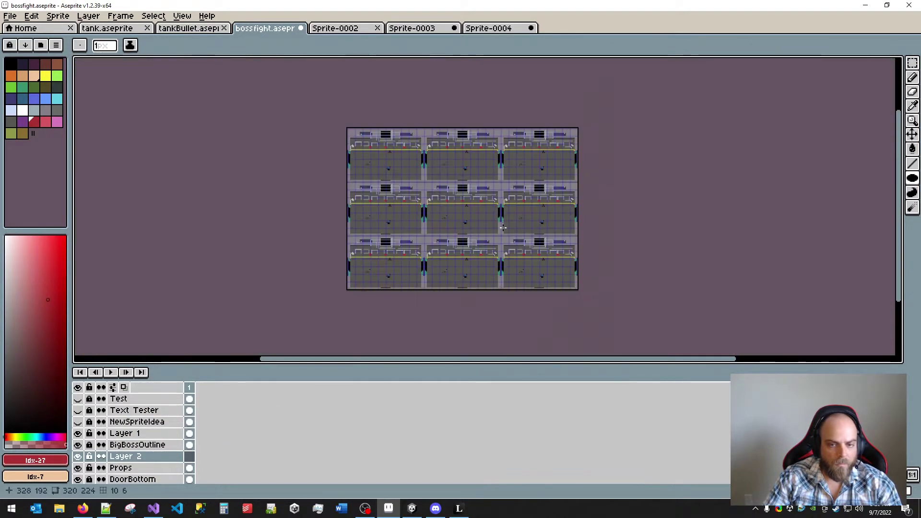
scroll(527, 190, up, 3)
drag(527, 190, 504, 220)
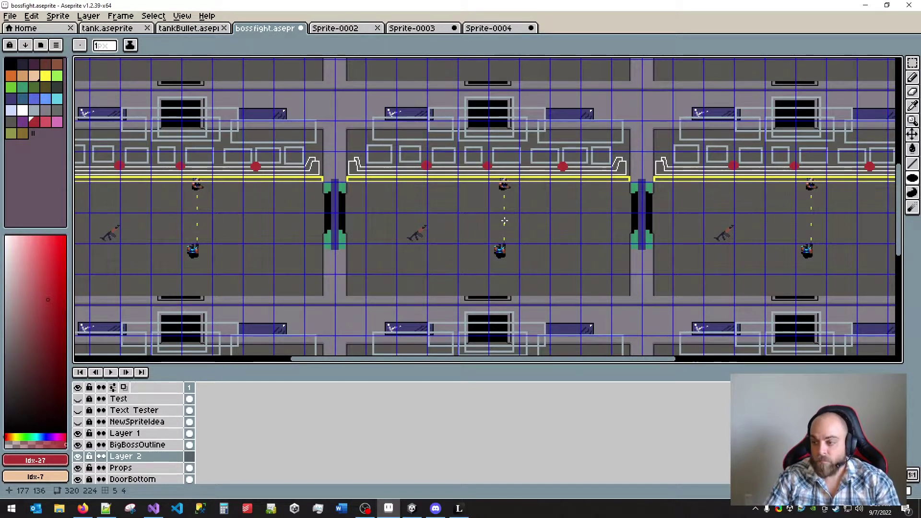
scroll(504, 220, up, 2)
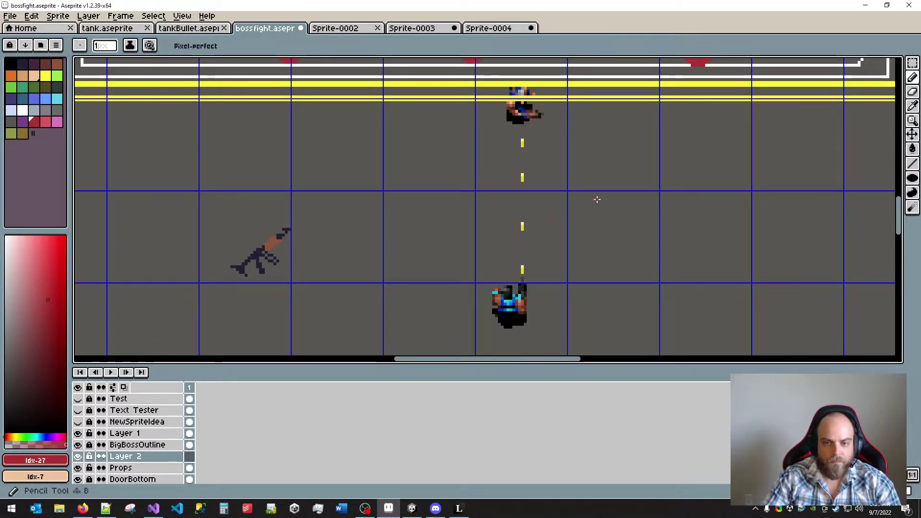
scroll(596, 200, down, 2)
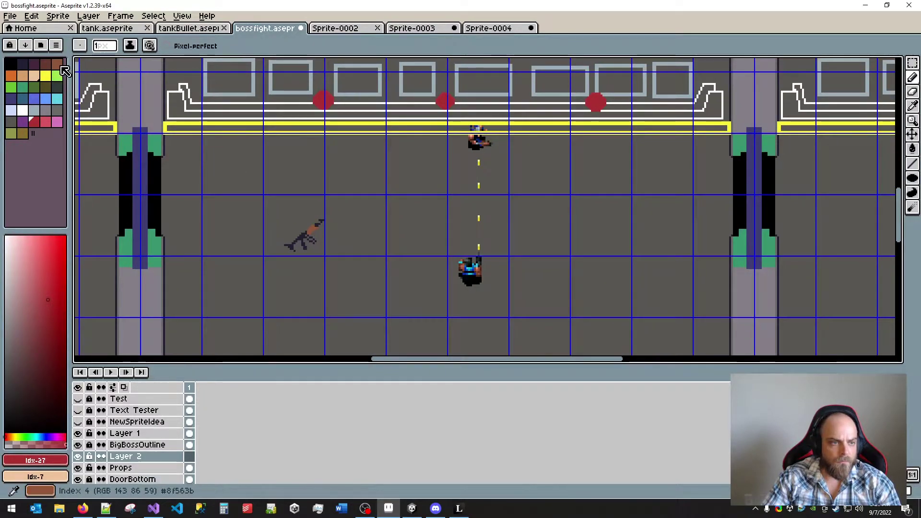
click(56, 63)
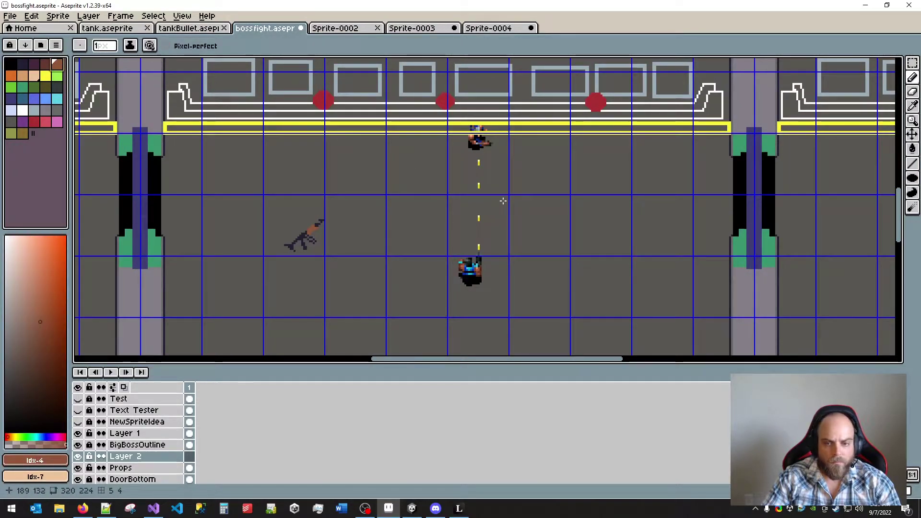
mouse_move(488, 199)
mouse_down()
mouse_move(577, 199)
mouse_move(620, 212)
mouse_move(642, 230)
mouse_move(659, 278)
mouse_up()
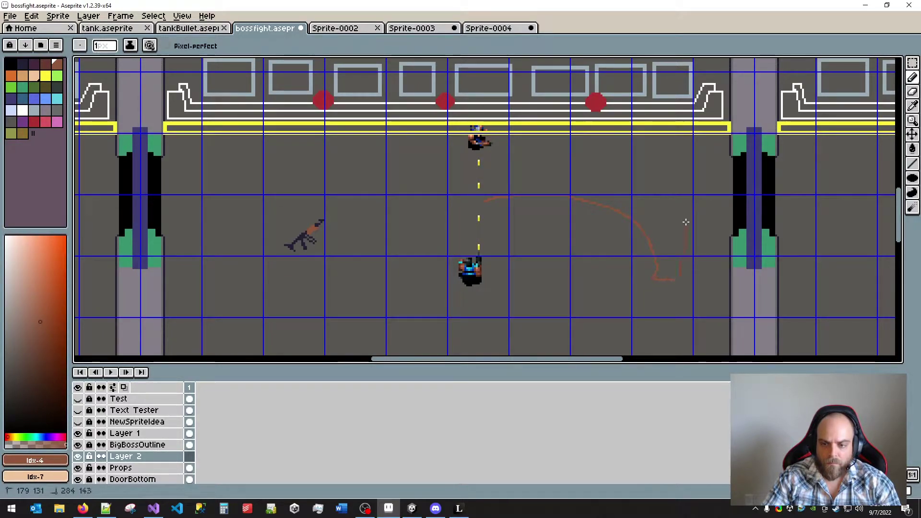
key(ctrl+z)
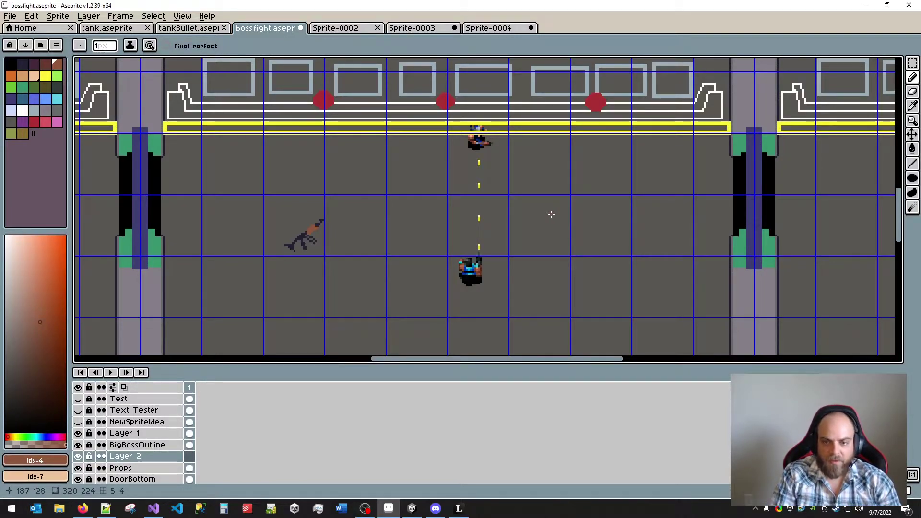
drag(498, 190, 534, 192)
mouse_move(621, 201)
mouse_down()
mouse_move(637, 218)
mouse_move(641, 270)
mouse_up()
mouse_move(502, 219)
mouse_down()
mouse_move(536, 217)
mouse_move(588, 236)
mouse_move(618, 285)
mouse_move(635, 219)
mouse_up()
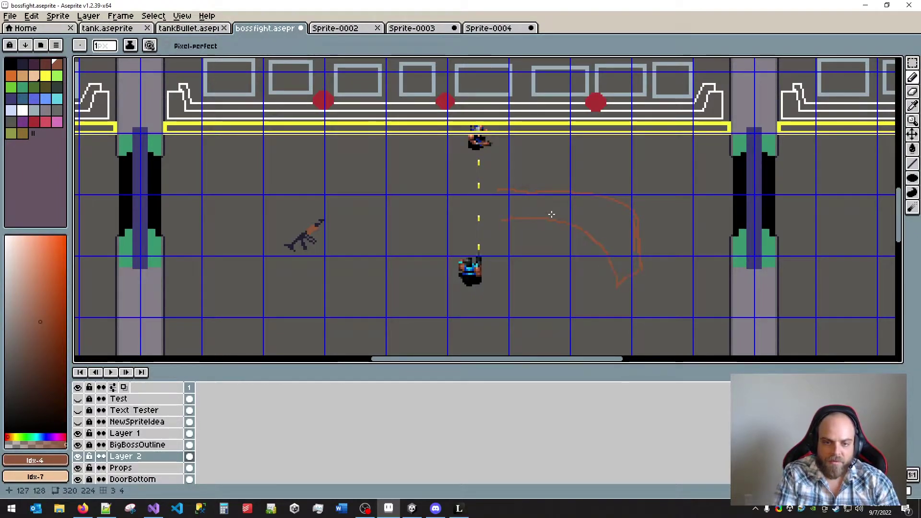
drag(498, 189, 498, 218)
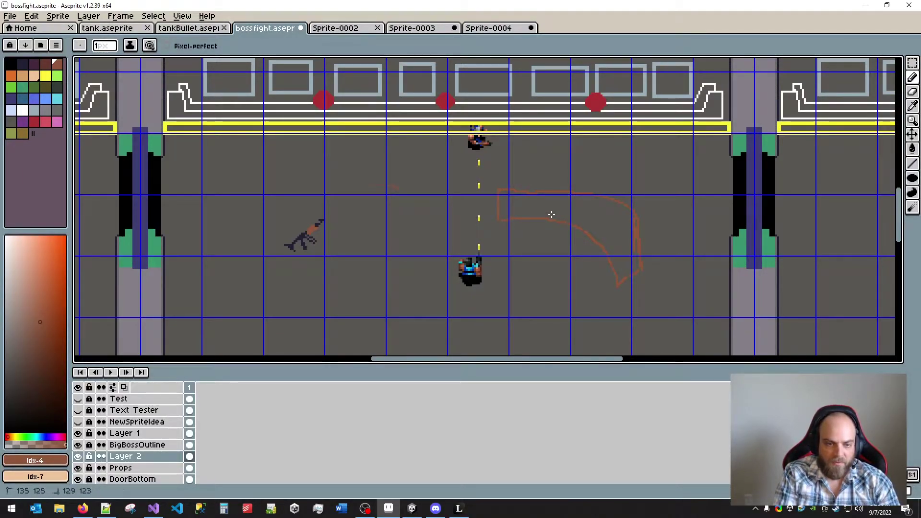
mouse_move(401, 189)
mouse_down()
mouse_move(269, 202)
mouse_move(234, 225)
mouse_up()
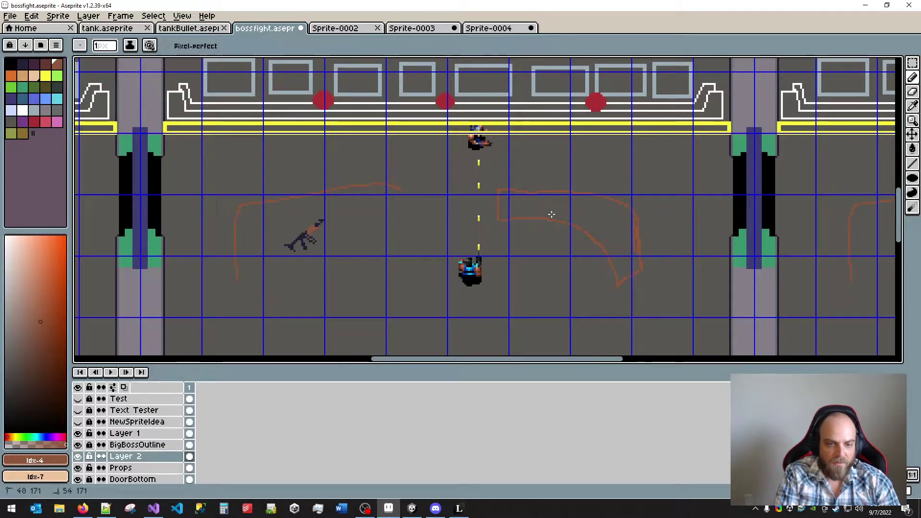
key(ctrl)
key(ctrl+z)
key(ctrl+z)
key(ctrl+z)
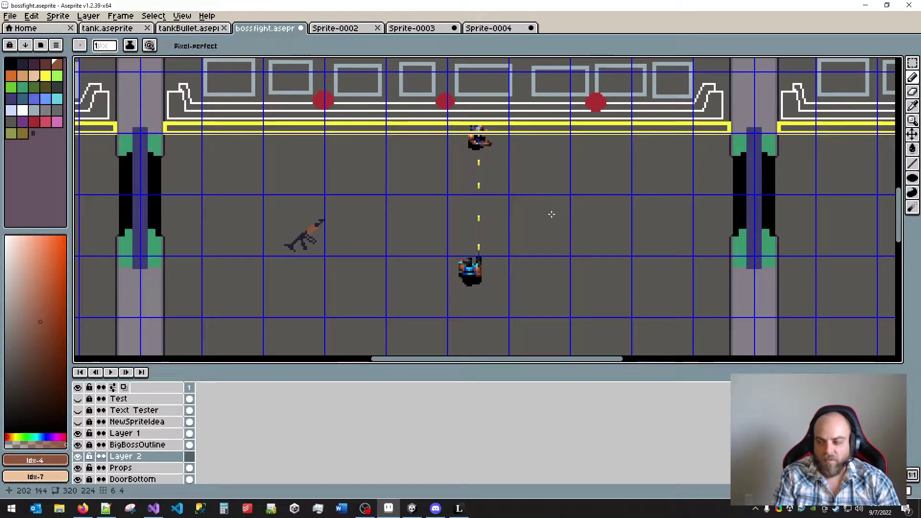
drag(468, 338, 486, 328)
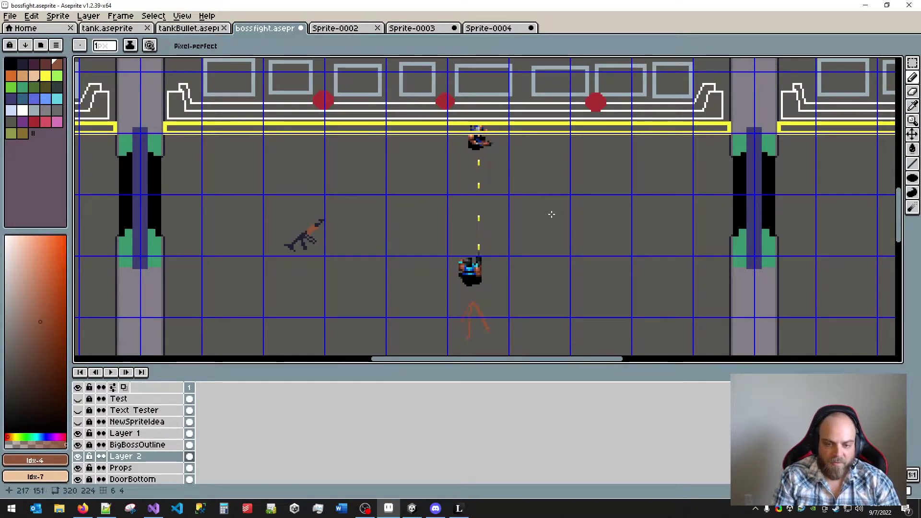
key(ctrl+z)
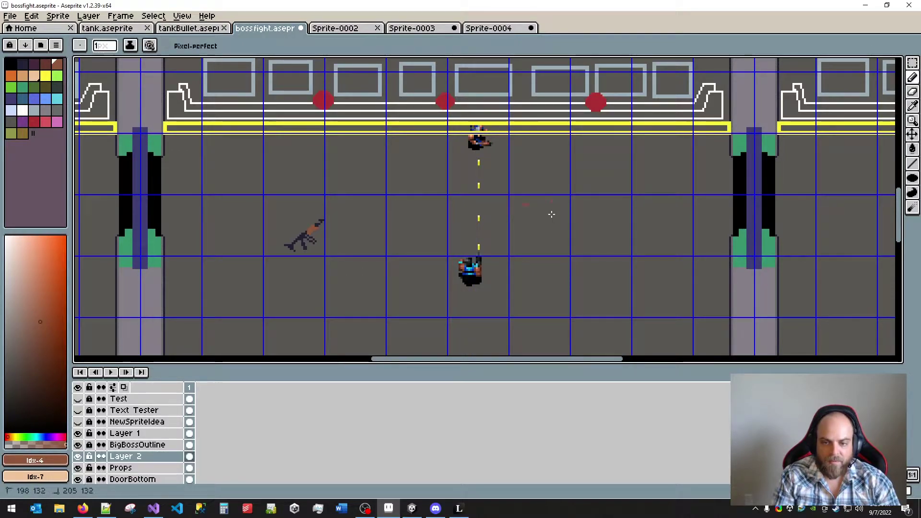
- Sketch a curved barrier outline in brown on each side of the dotted bullet line on Layer 2, and lock that layer
mouse_move(521, 204)
mouse_down()
mouse_move(566, 201)
mouse_move(623, 279)
mouse_move(648, 222)
mouse_move(647, 200)
mouse_move(572, 171)
mouse_move(517, 181)
mouse_move(521, 205)
mouse_up()
mouse_move(243, 176)
mouse_down()
mouse_move(375, 177)
mouse_move(371, 202)
mouse_move(300, 205)
mouse_move(269, 228)
mouse_move(275, 288)
mouse_move(238, 287)
mouse_move(241, 216)
mouse_up()
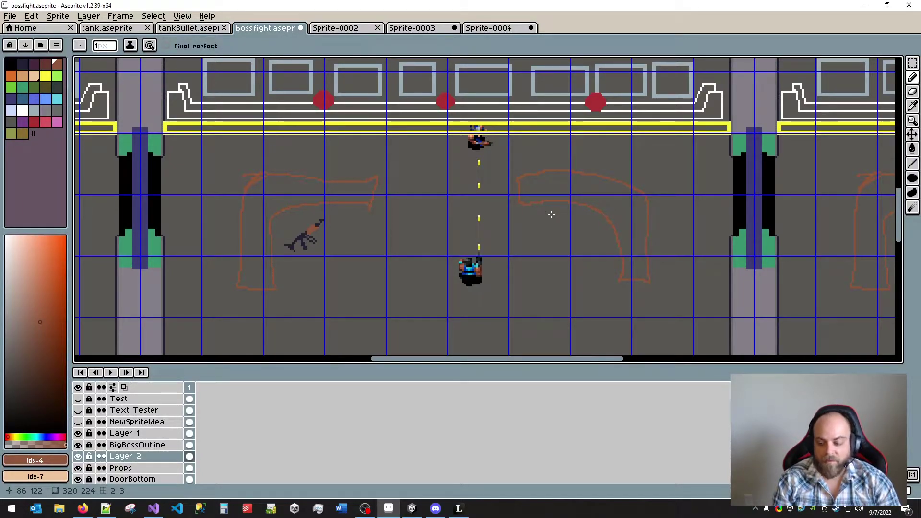
key(h)
mouse_move(474, 232)
mouse_down()
mouse_move(451, 271)
mouse_move(423, 249)
mouse_up()
click(89, 457)
key(space)
mouse_move(394, 313)
mouse_down()
mouse_move(397, 230)
mouse_move(439, 299)
mouse_up()
drag(409, 271, 430, 296)
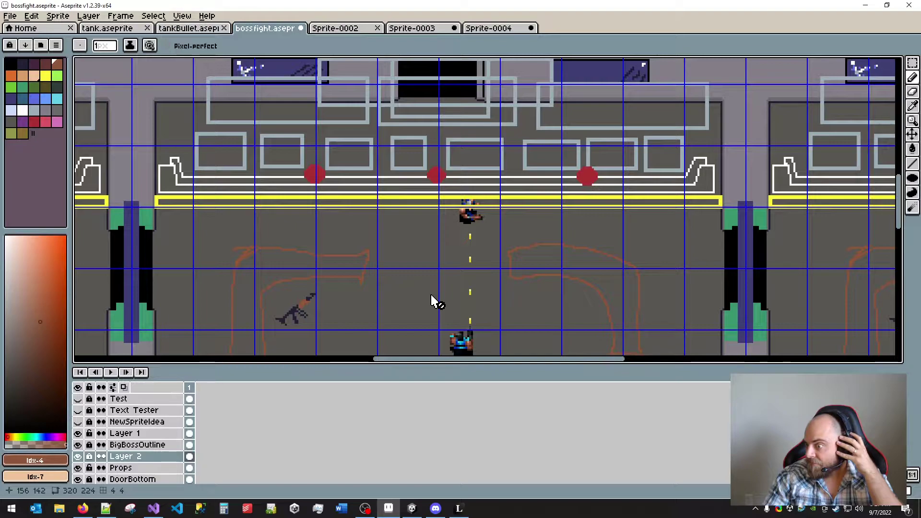
key(alt+Tab)
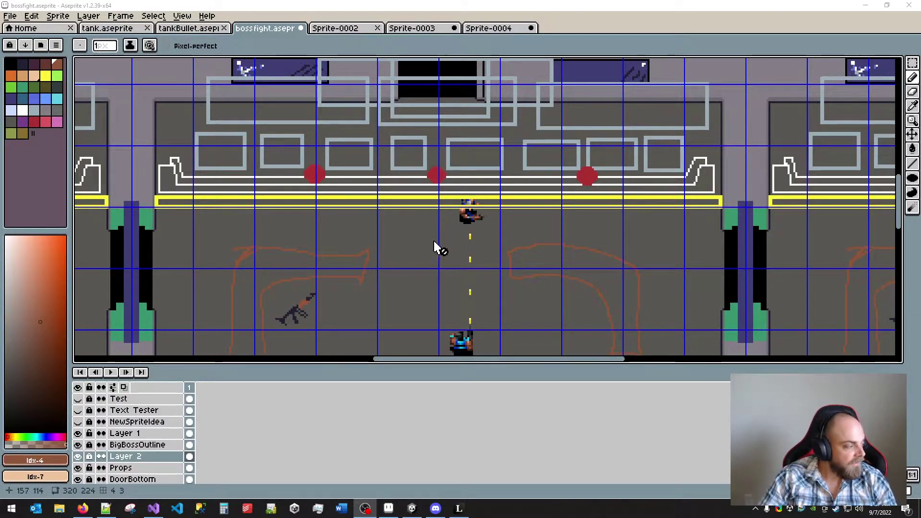
drag(463, 251, 434, 190)
click(441, 198)
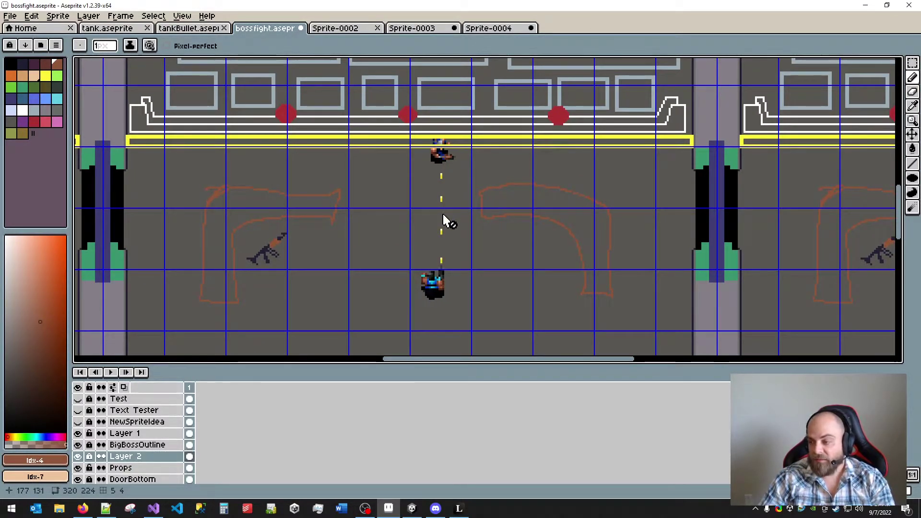
scroll(411, 236, down, 2)
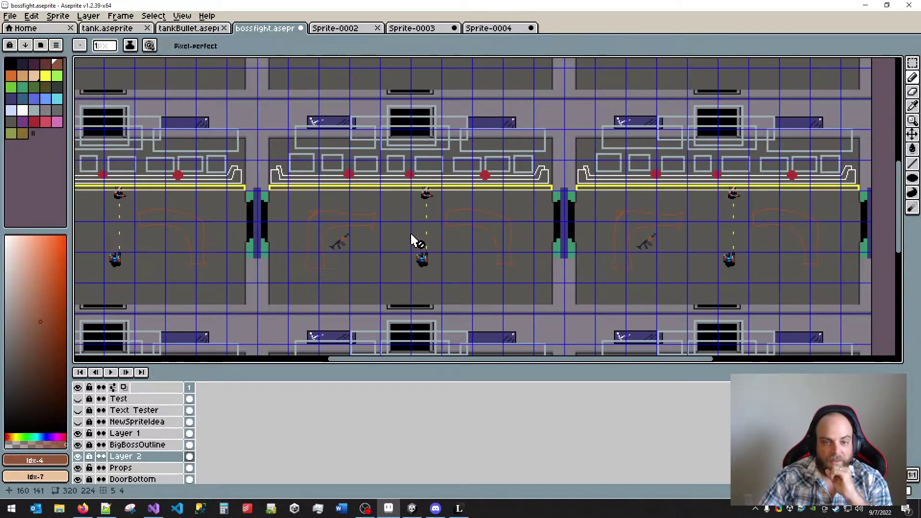
drag(400, 211, 420, 237)
scroll(424, 244, up, 2)
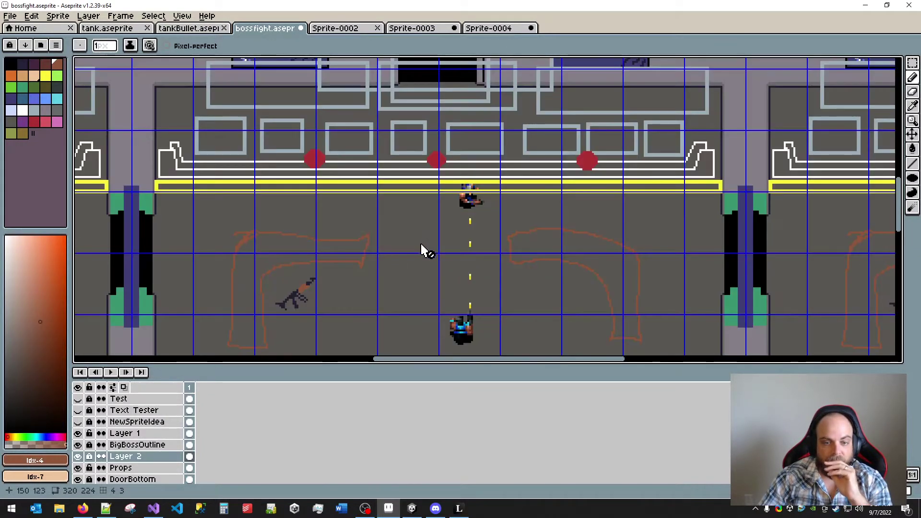
- Make Layer 1, directly above BigBossOutline, the active layer
click(163, 444)
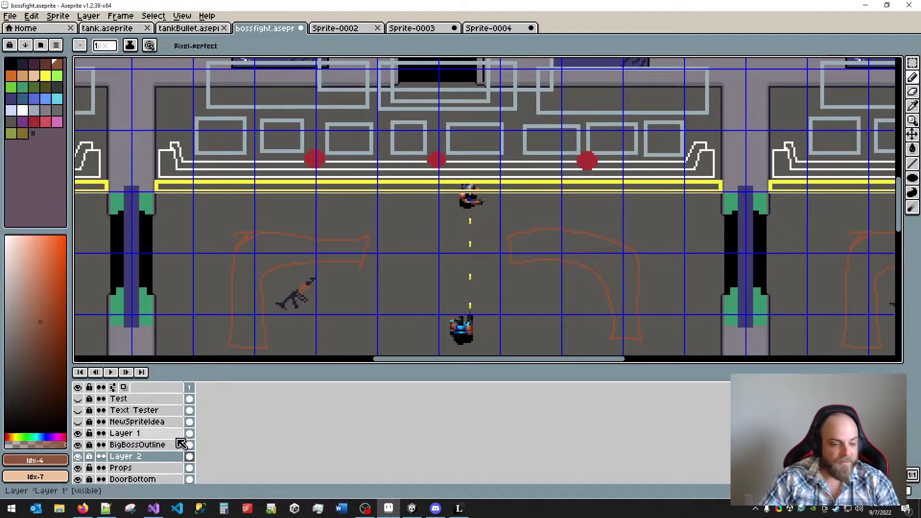
click(144, 434)
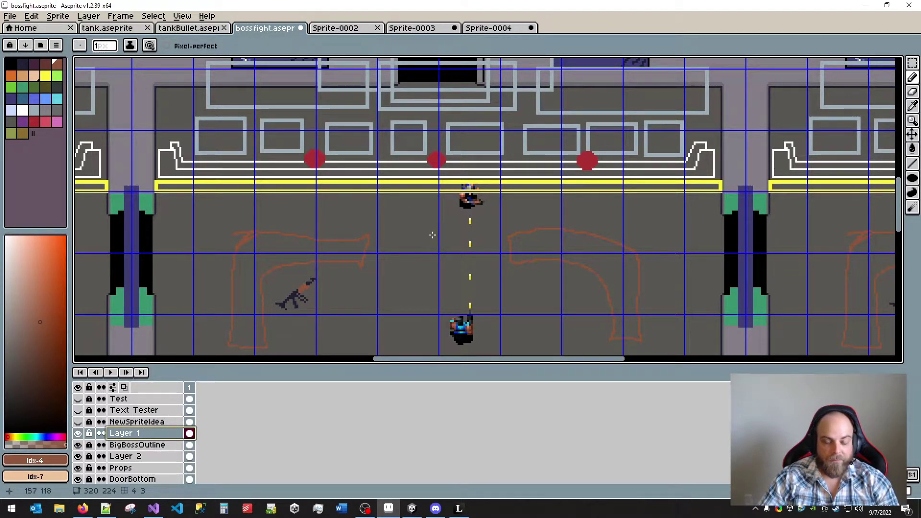
drag(446, 253, 456, 225)
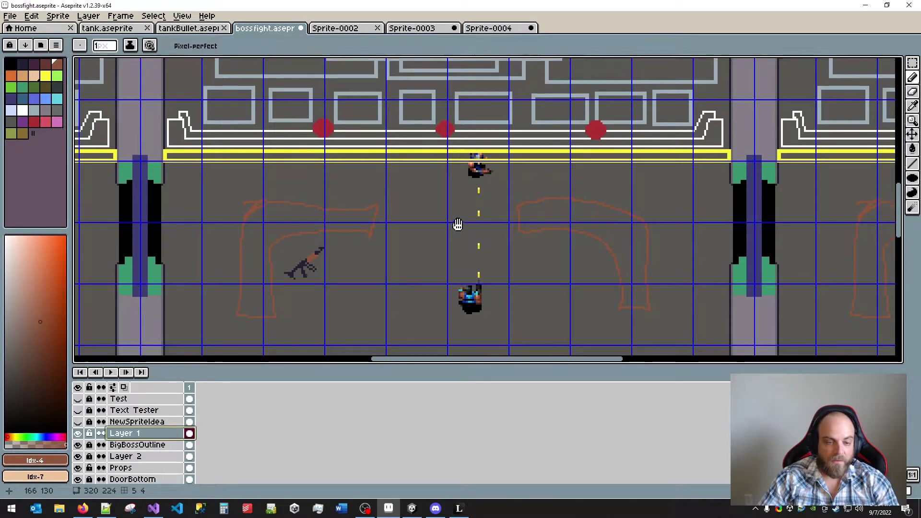
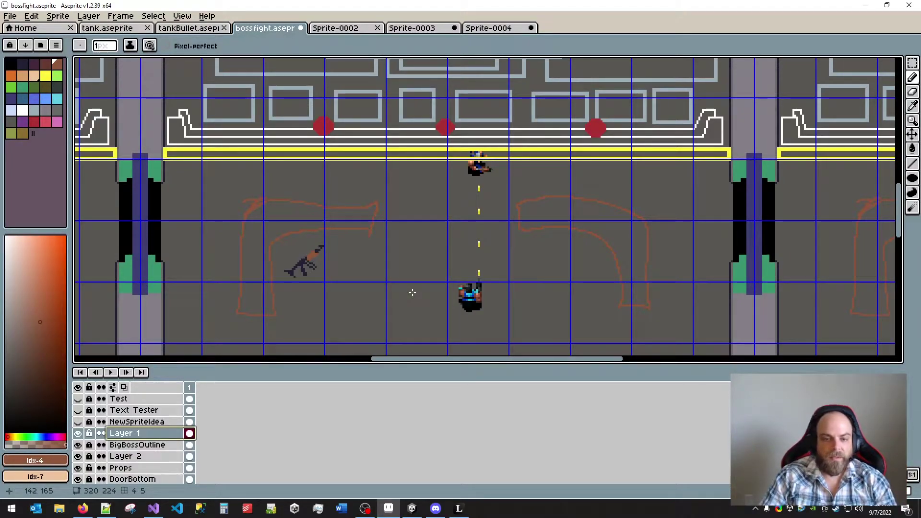
- Examine the boss room mock-up, covering the boss outline, the upper wall with its windows and the sketched barriers on the floor
key(space)
drag(505, 197, 451, 191)
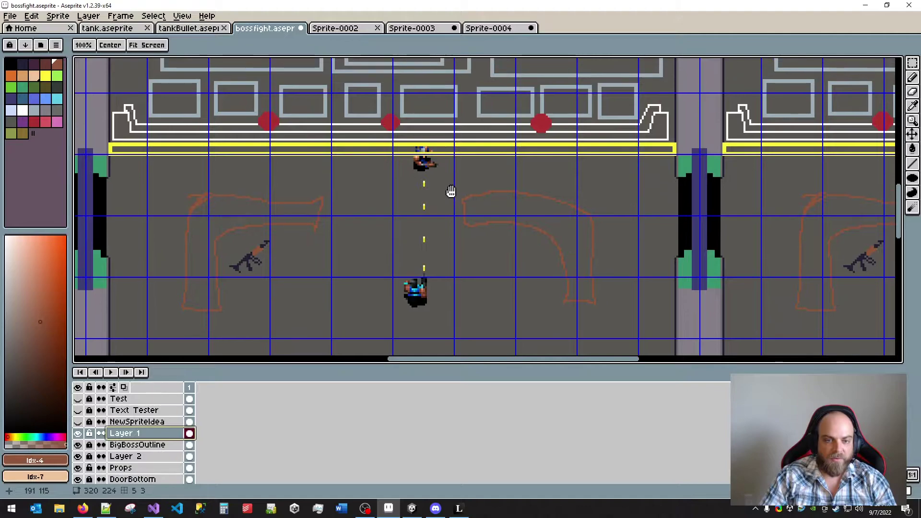
drag(433, 238, 402, 225)
key(space)
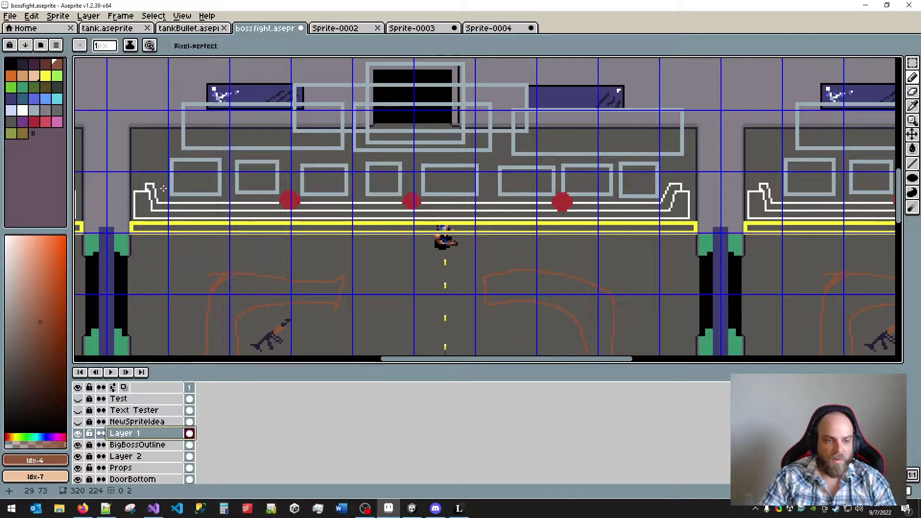
key(space)
drag(251, 243, 325, 295)
drag(325, 247, 310, 265)
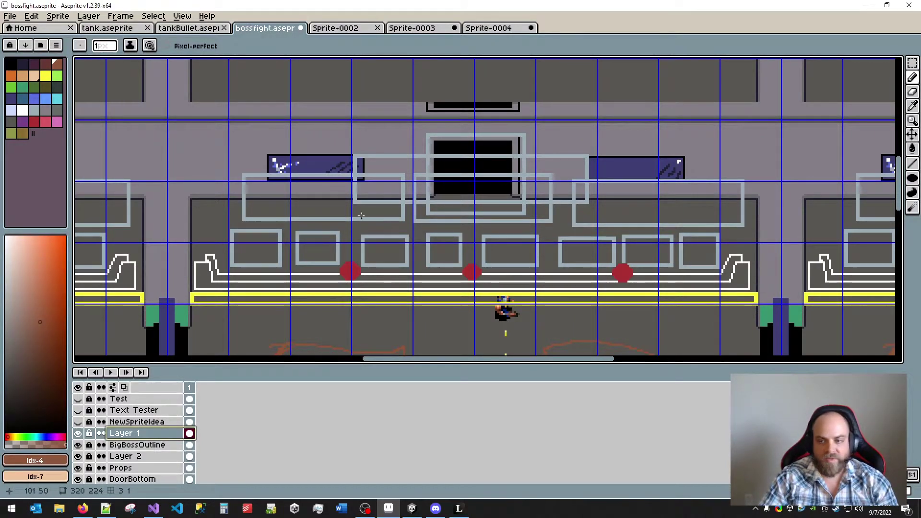
key(space)
drag(707, 292, 638, 77)
drag(628, 241, 661, 263)
drag(762, 216, 332, 297)
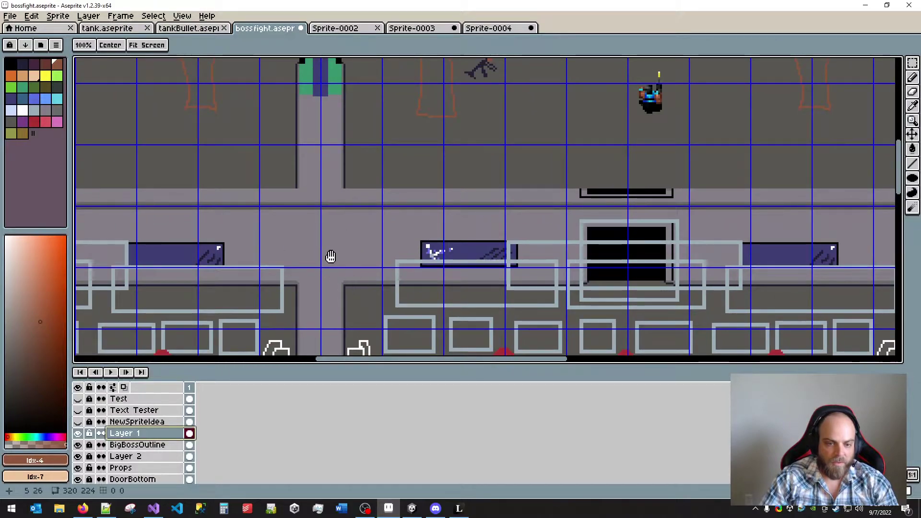
mouse_move(495, 288)
mouse_down()
mouse_move(325, 304)
mouse_move(347, 264)
mouse_move(404, 339)
mouse_move(433, 191)
mouse_move(464, 230)
mouse_move(476, 106)
mouse_up()
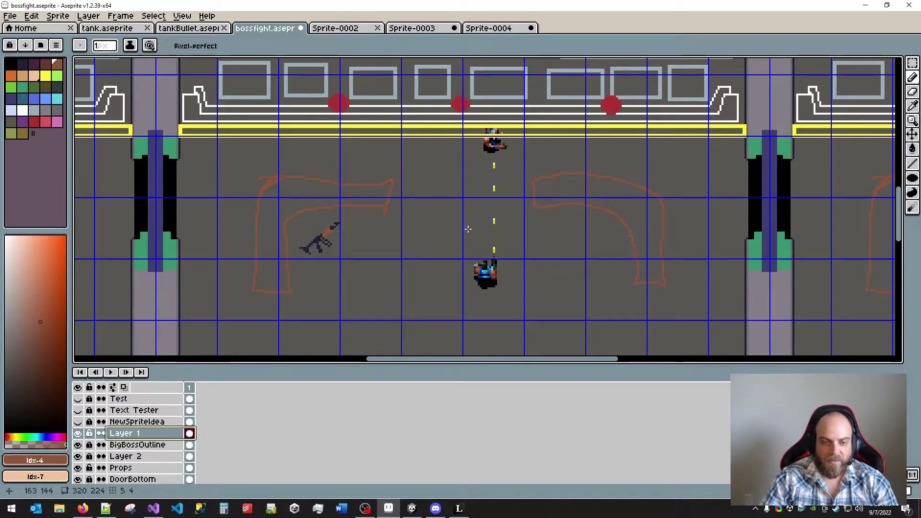
scroll(473, 225, down, 5)
scroll(477, 246, up, 5)
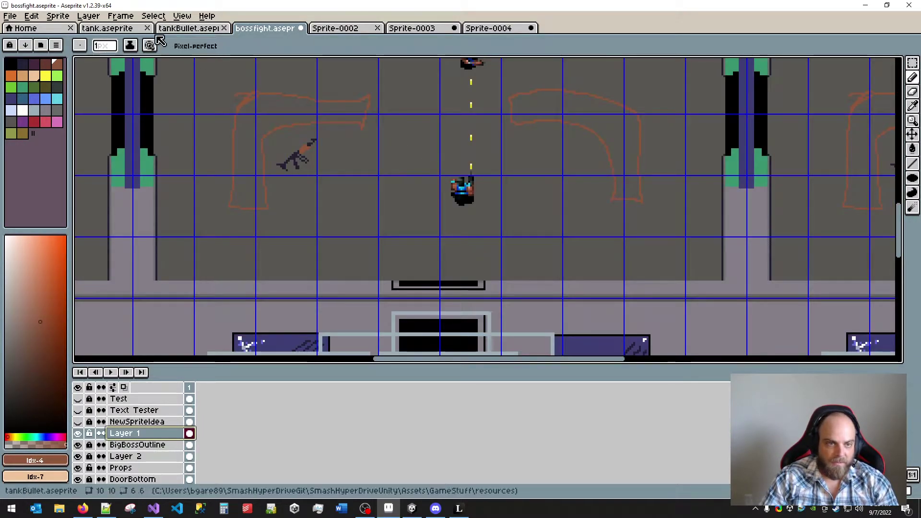
- Open the tank.aseprite sprite and add a new layer above UpperBody
click(177, 28)
click(91, 28)
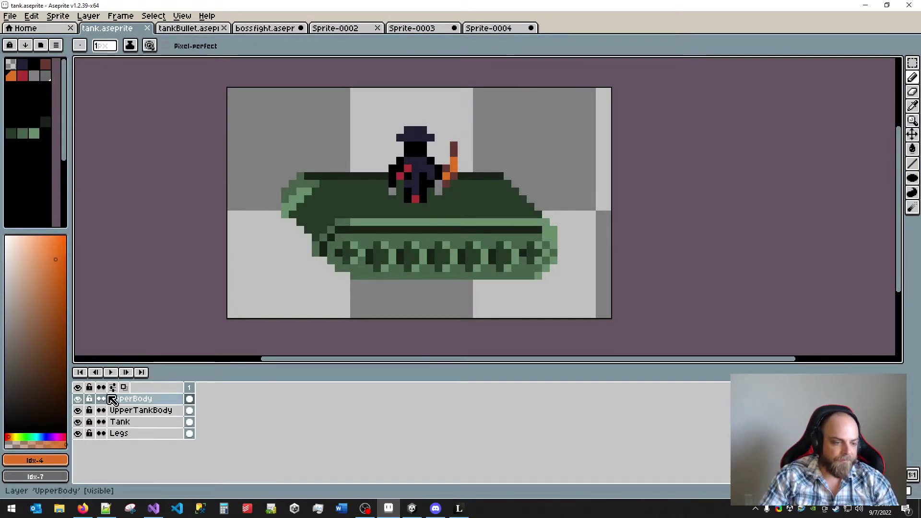
right_click(122, 401)
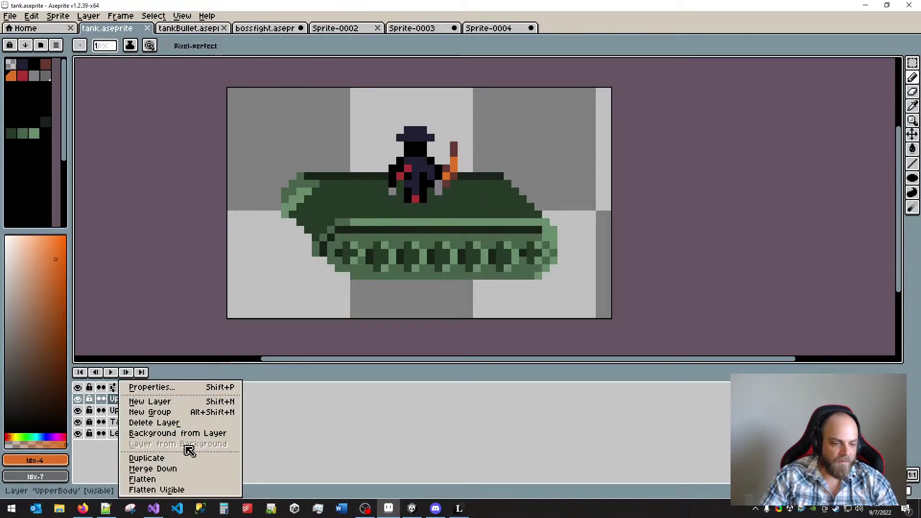
click(159, 399)
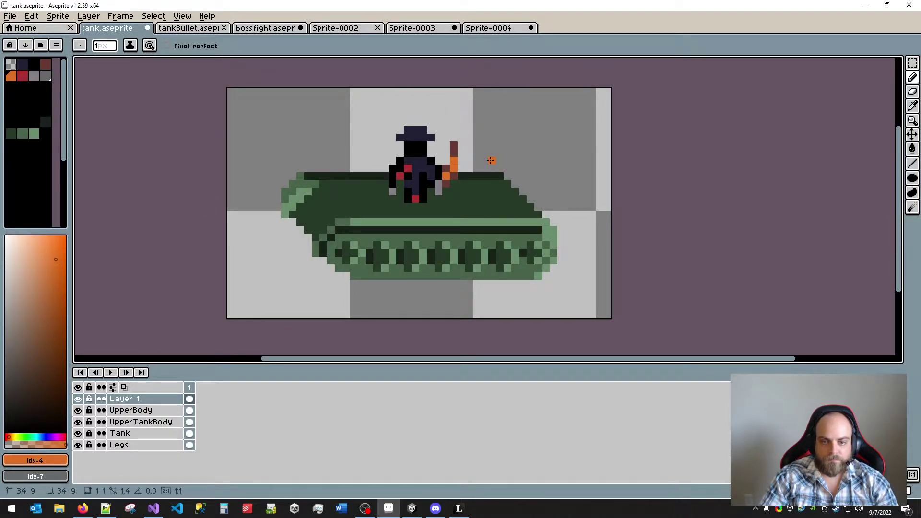
- Draw two parallel 45-degree orange guide lines across the canvas on Layer 1, following the tank's slanted front and rear edges
drag(490, 161, 607, 275)
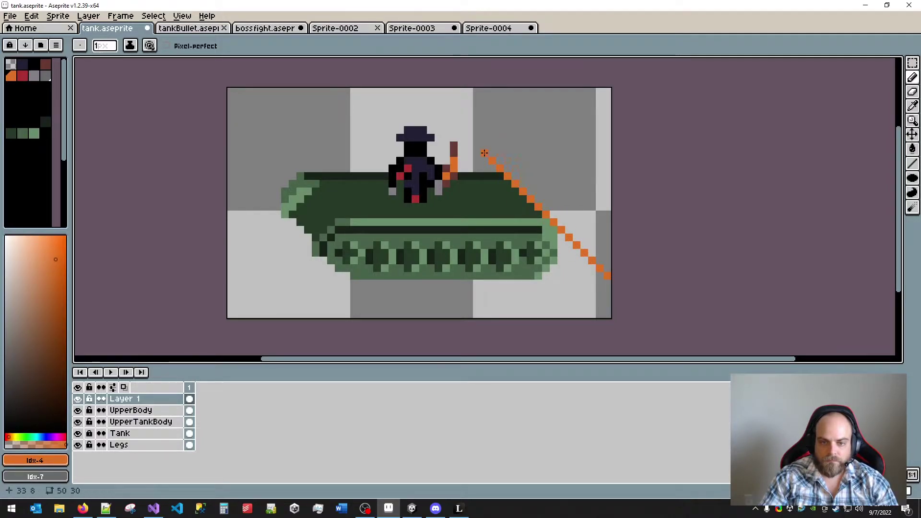
shift+click(422, 85)
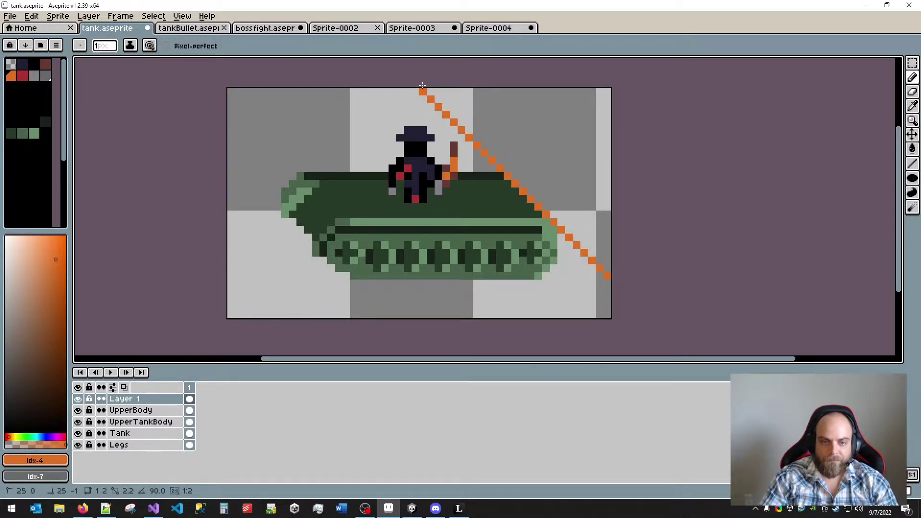
click(292, 222)
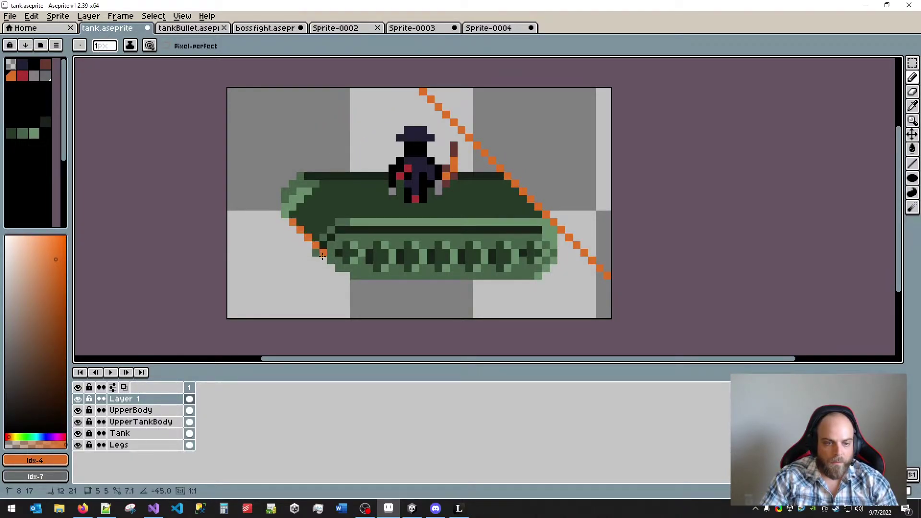
shift+click(389, 319)
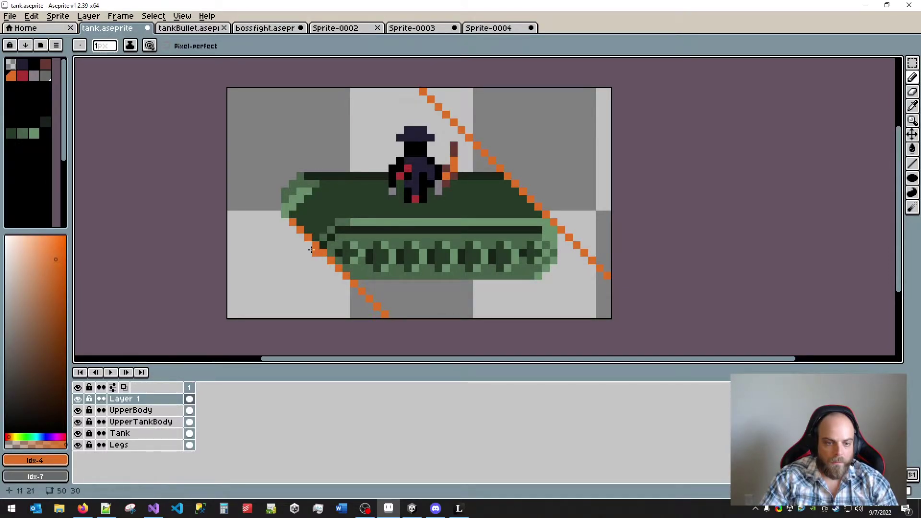
shift+click(209, 148)
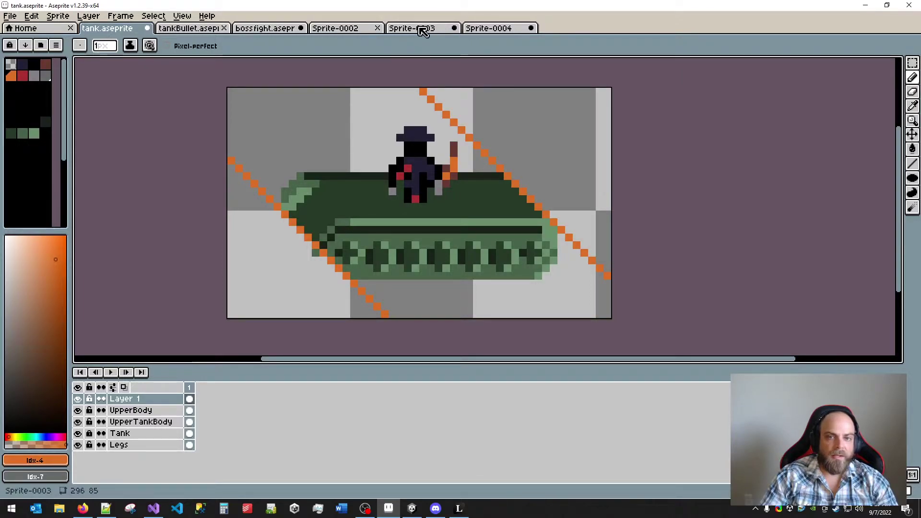
- In bossfight.aseprite, draw a 45-degree brown line on Layer 1 up across the back wall from the floor's upper-right corner
click(498, 29)
click(413, 30)
click(334, 30)
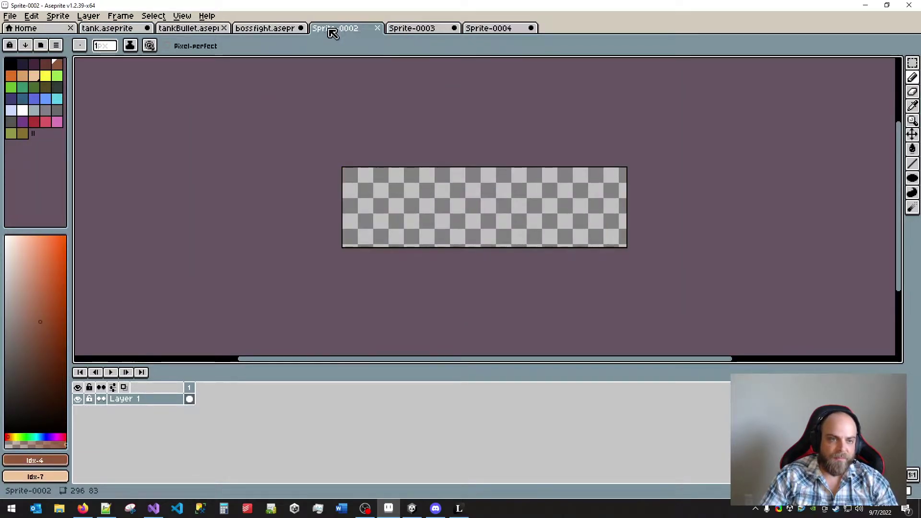
click(271, 29)
scroll(713, 95, up, 5)
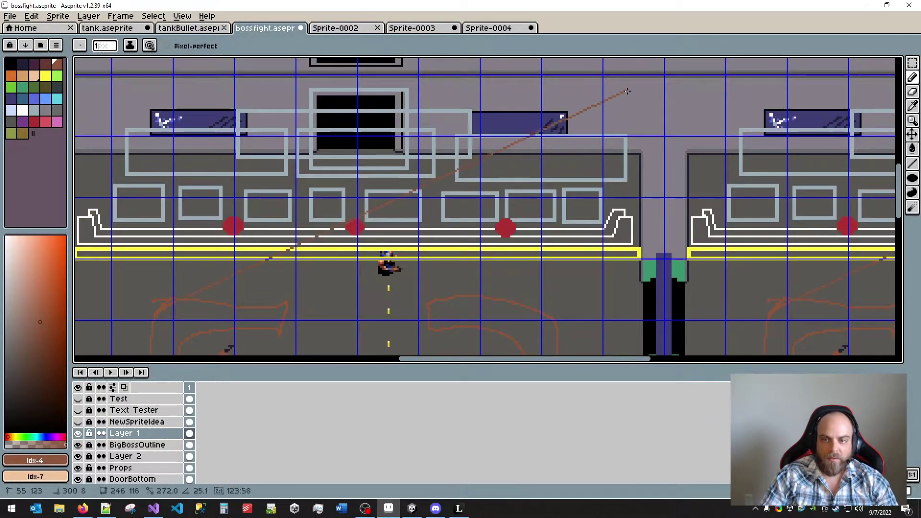
click(640, 154)
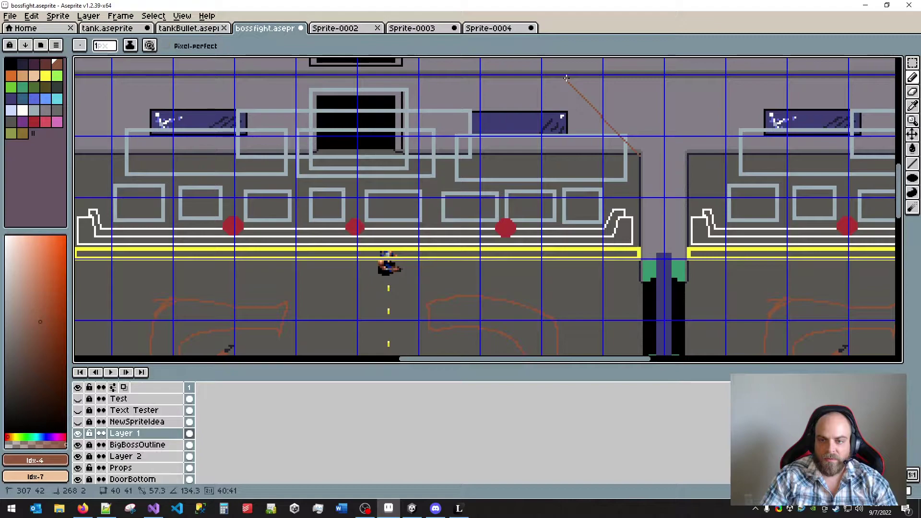
drag(566, 78, 565, 78)
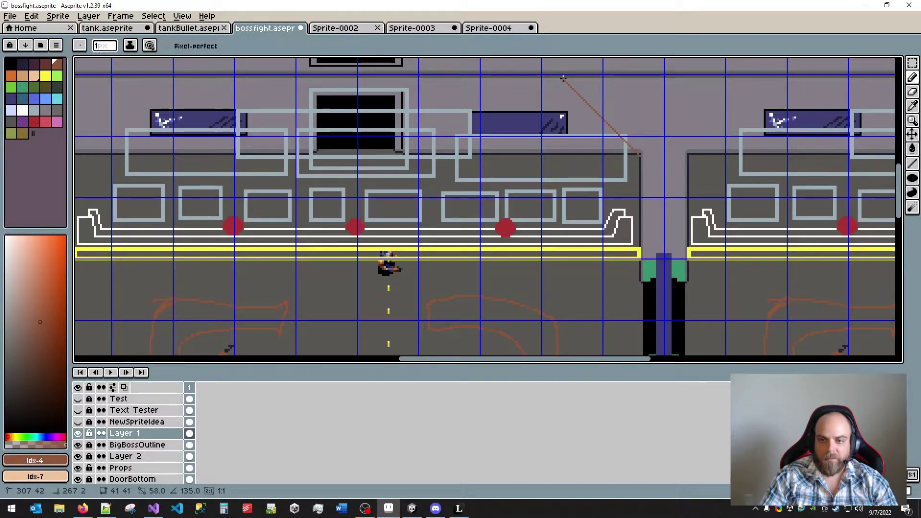
drag(339, 119, 530, 149)
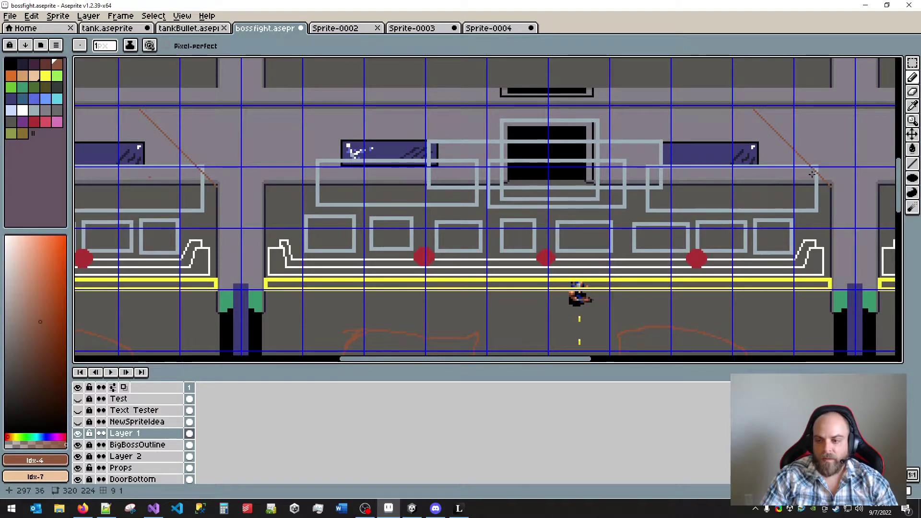
drag(831, 158, 723, 190)
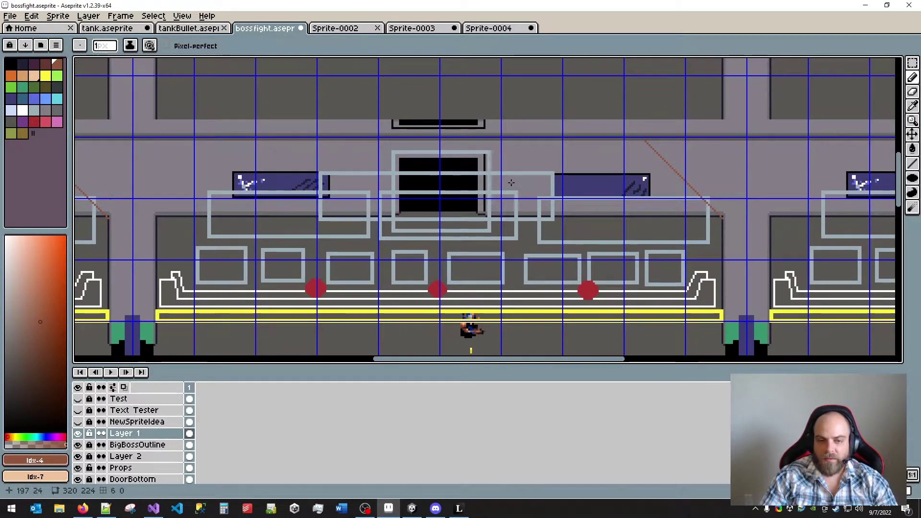
- Draw a matching 45-degree brown line from the boss room floor's upper-left corner, undoing the misplaced line
shift+click(155, 215)
key(ctrl+z)
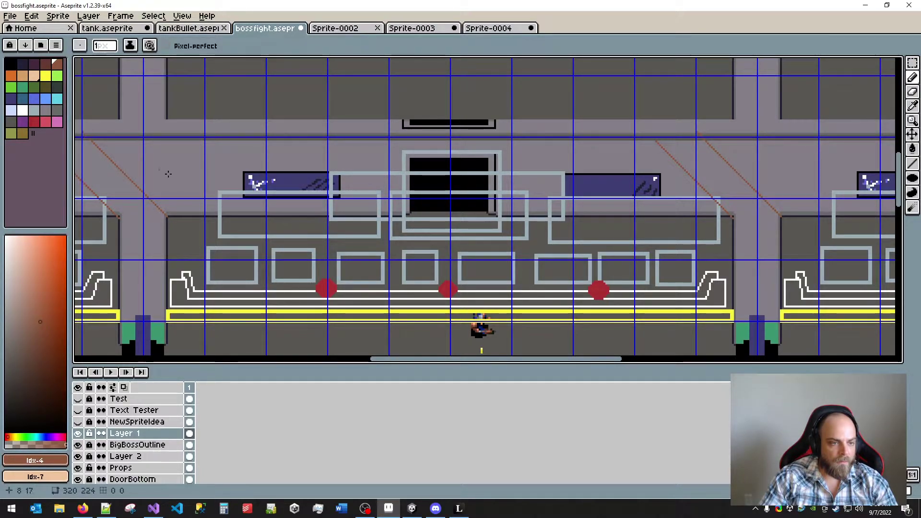
drag(220, 204, 375, 177)
scroll(439, 190, up, 6)
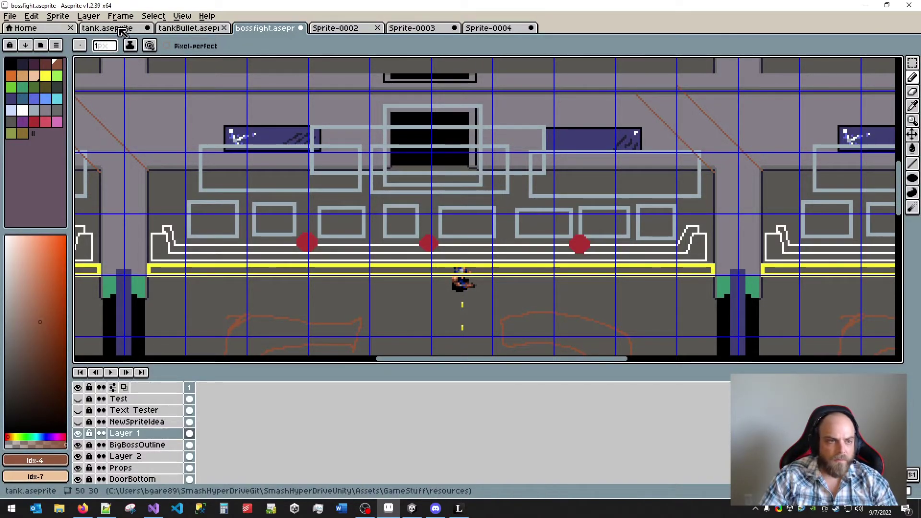
- Compare the tank sprite's guide-line angle with the diagonals and floor area of the boss room mock-up
click(122, 30)
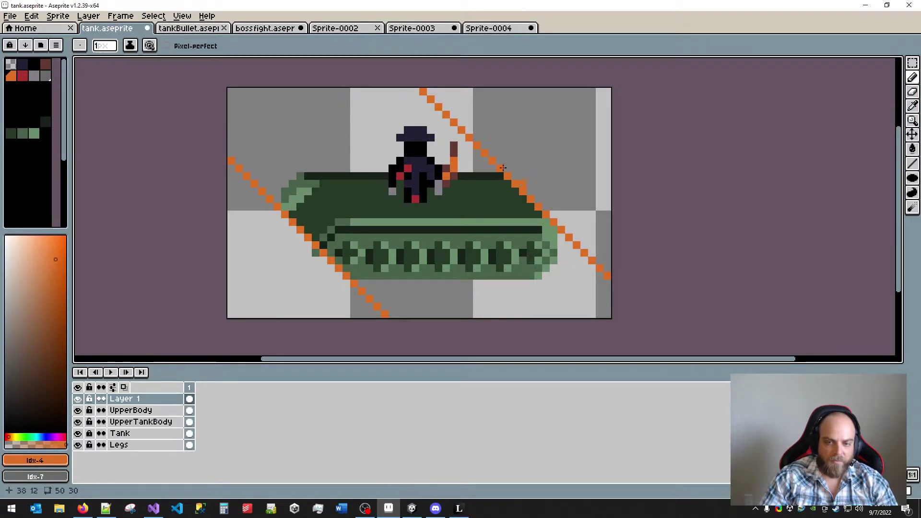
click(261, 28)
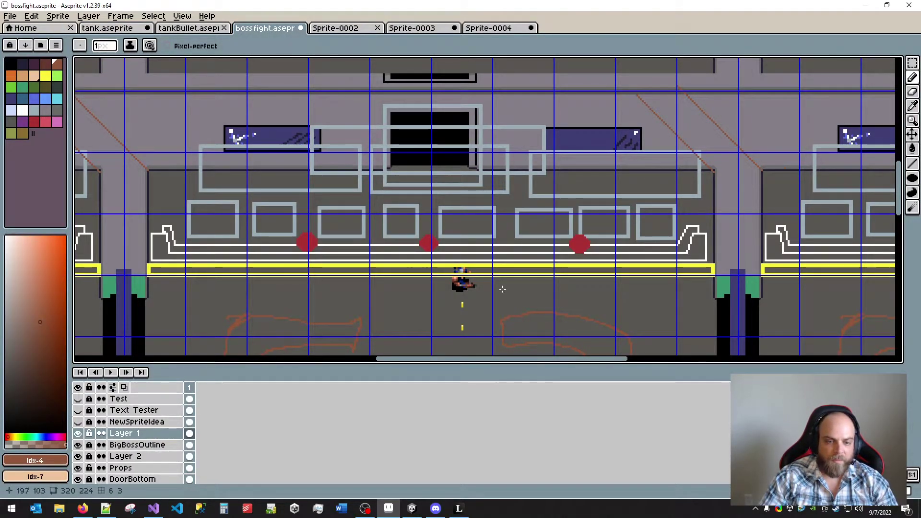
drag(502, 289, 526, 115)
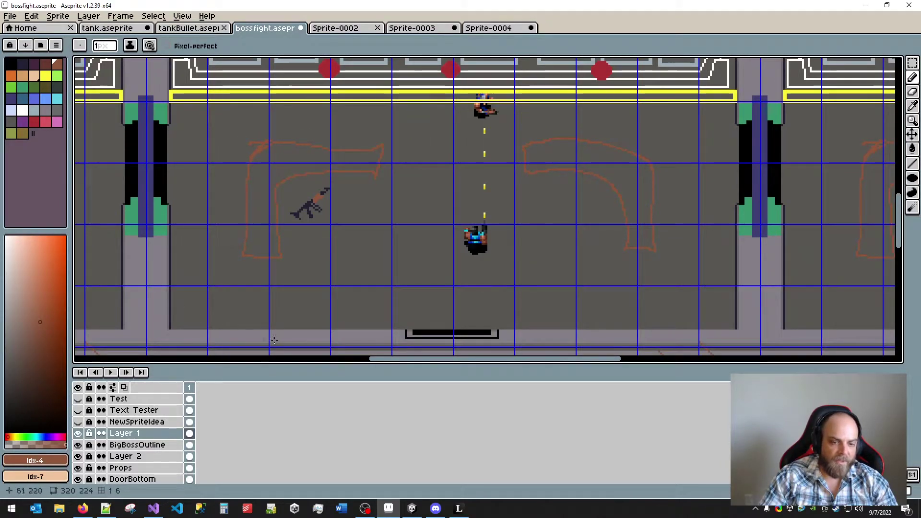
drag(640, 194, 595, 283)
drag(588, 222, 566, 288)
- Undo the brown diagonal lines drawn from the boss room's wall corners on Layer 1
key(ctrl+z)
key(ctrl+z)
key(ctrl+z)
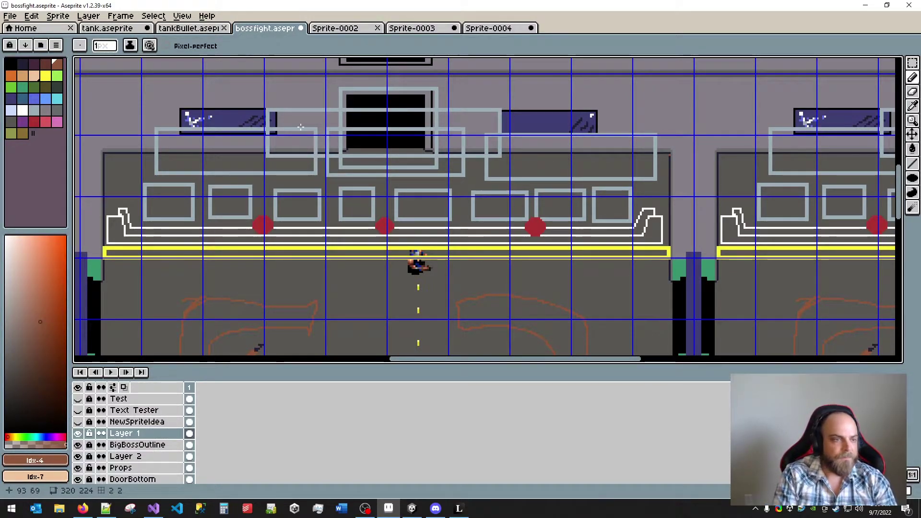
- On the BigBossOutline layer, fill the lowest white-outlined section of the boss with the grey palette colour Idx-24
alt+click(300, 127)
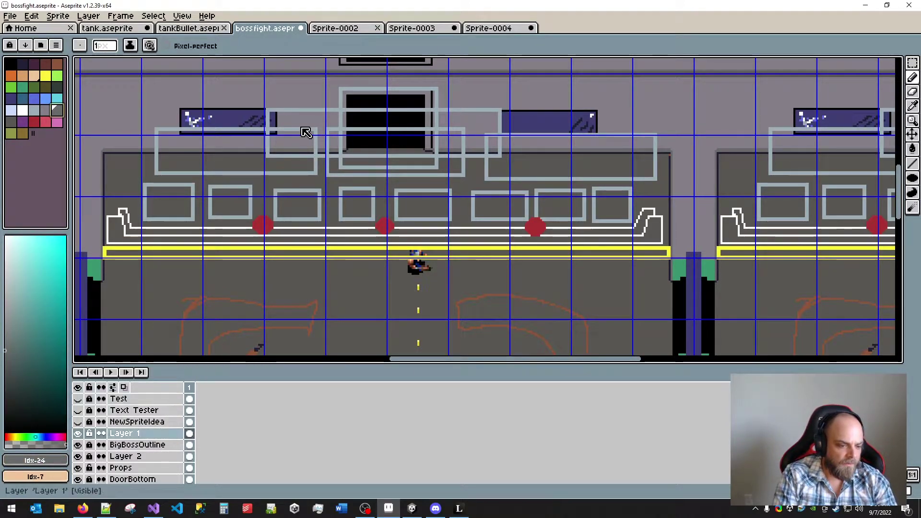
ctrl+click(305, 133)
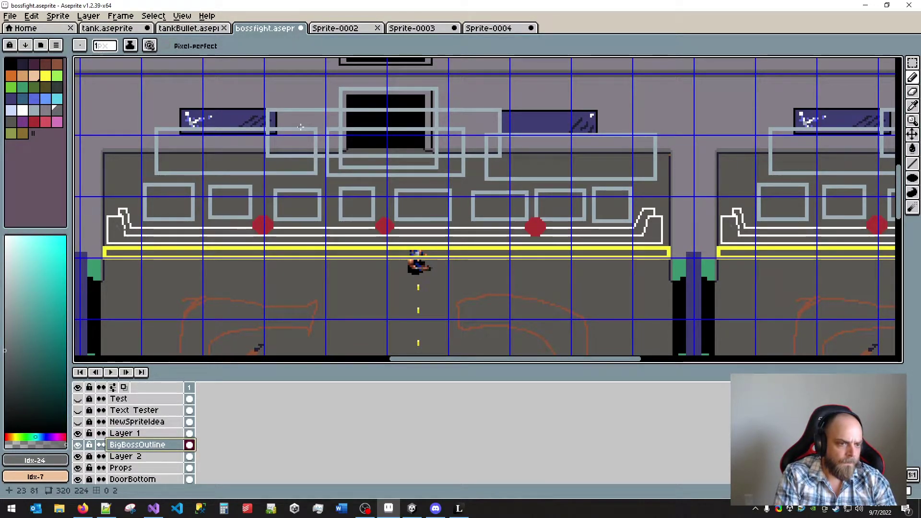
key(w)
click(303, 130)
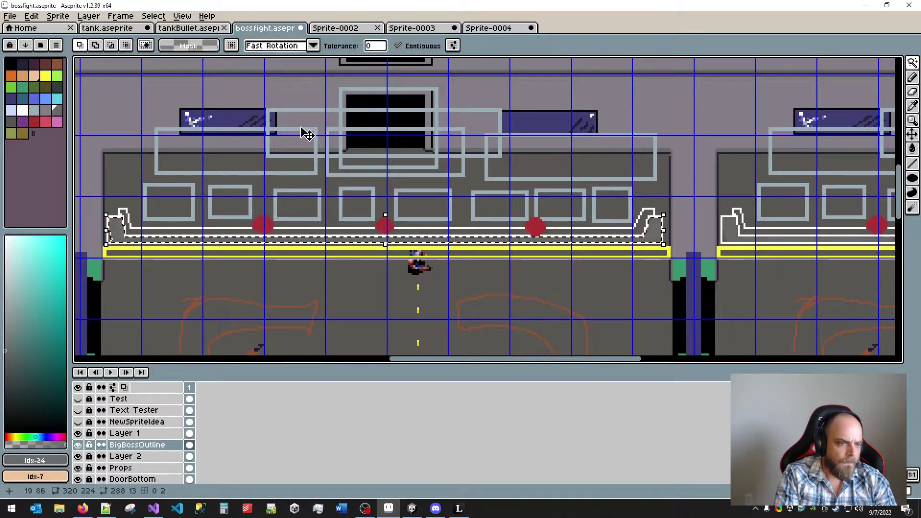
key(z)
click(302, 129)
click(301, 128)
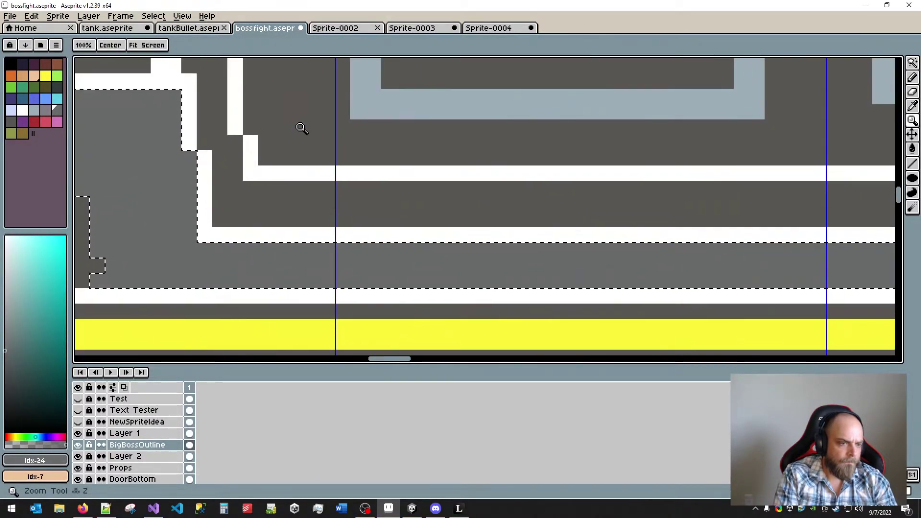
- Paint the leftover unfilled pixels in the lower-left corner of the boss's lowest section with the same grey
click(301, 128)
click(301, 128)
key(b)
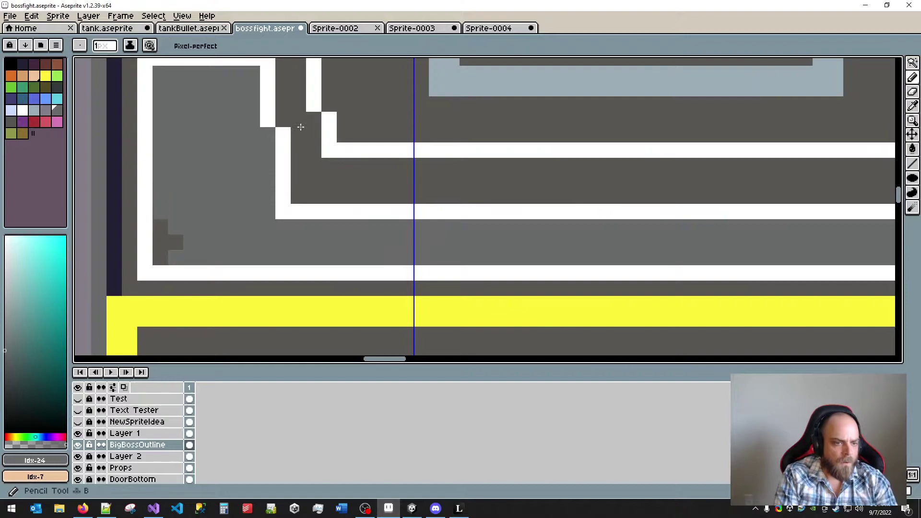
key(z)
- Examine the grey-filled lower section along the boss outline's full width and against the whole room
scroll(543, 189, down, 4)
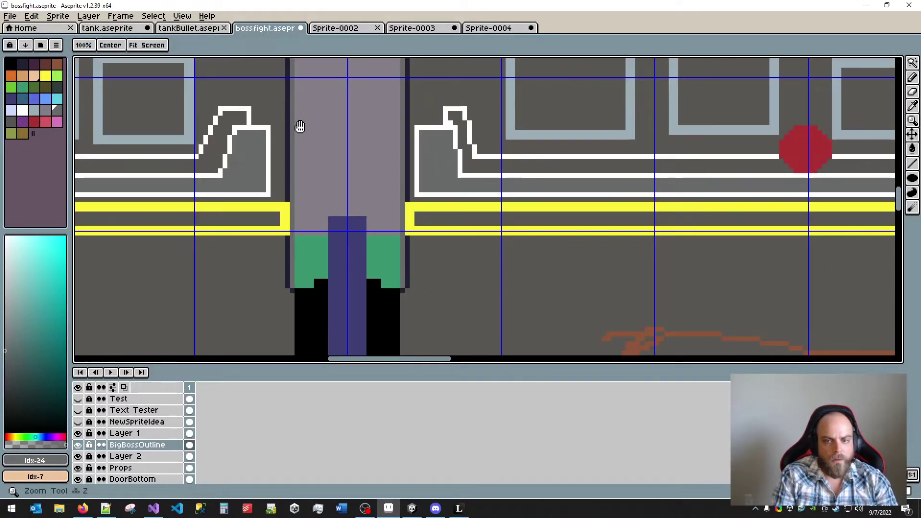
drag(543, 189, 241, 225)
scroll(300, 127, right, 15)
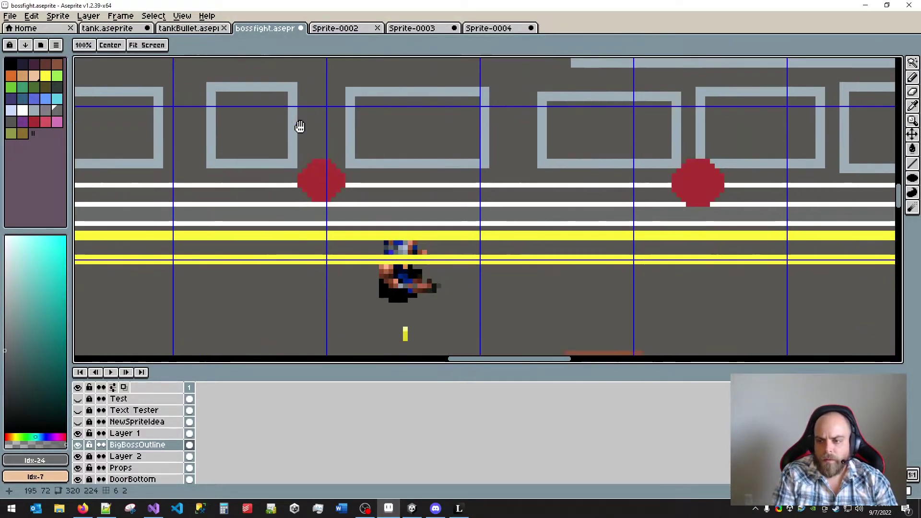
scroll(300, 126, right, 10)
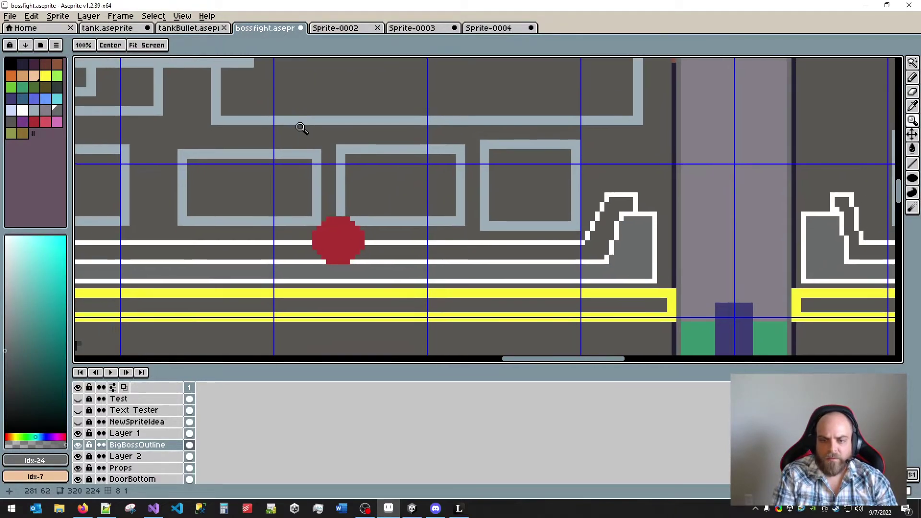
scroll(300, 127, down, 1)
key(z)
scroll(300, 126, down, 1)
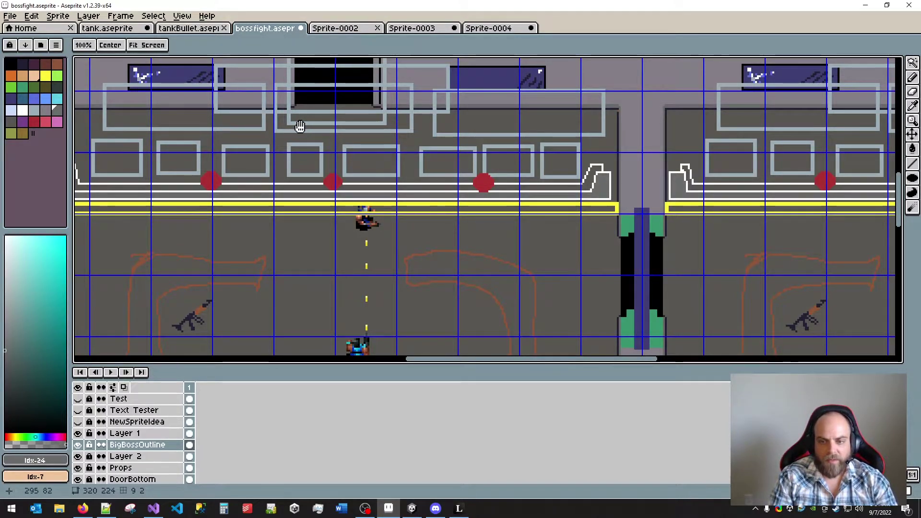
scroll(300, 127, left, 1)
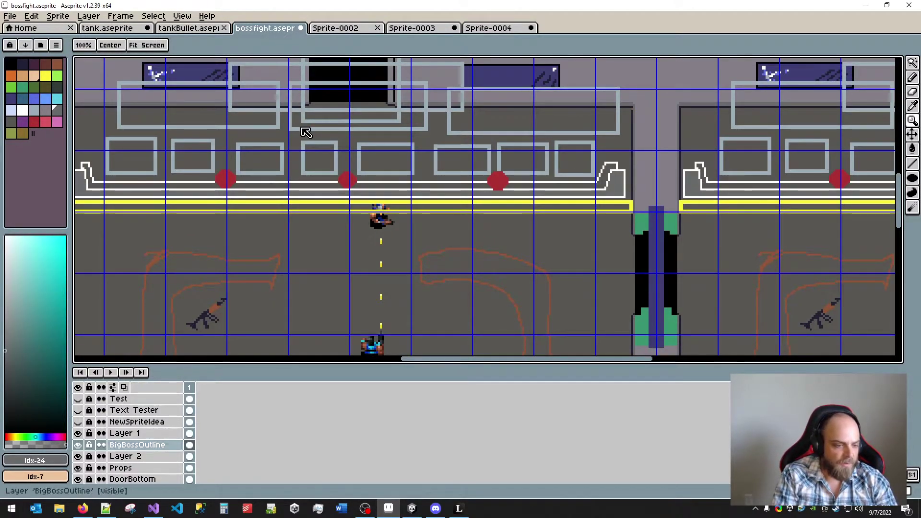
- On BigBossOutline, paint over the white pixels joining the upper and lower outlines at the boss's right end with the floor colour
click(137, 445)
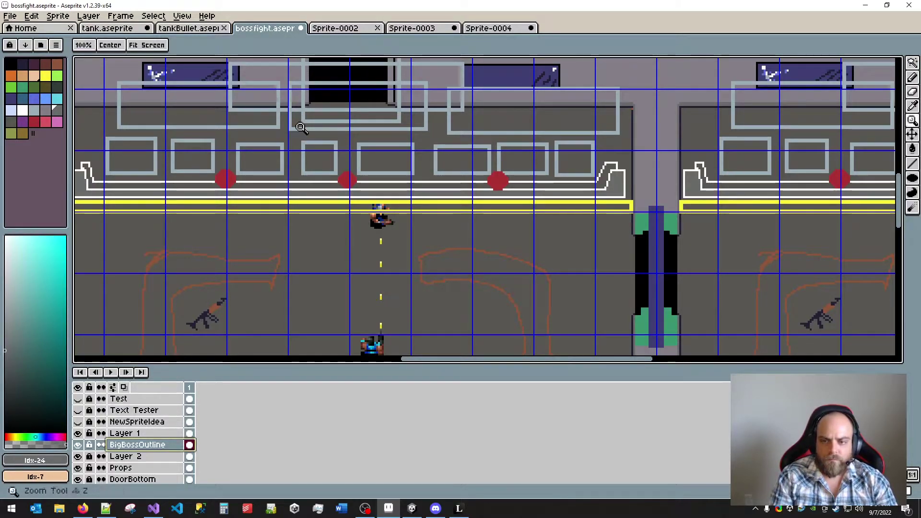
scroll(301, 127, down, 2)
scroll(301, 127, up, 5)
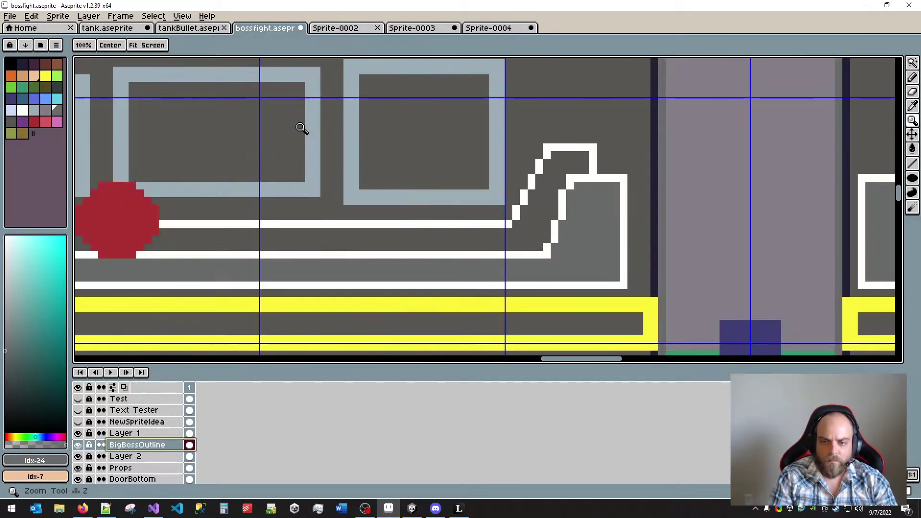
key(b)
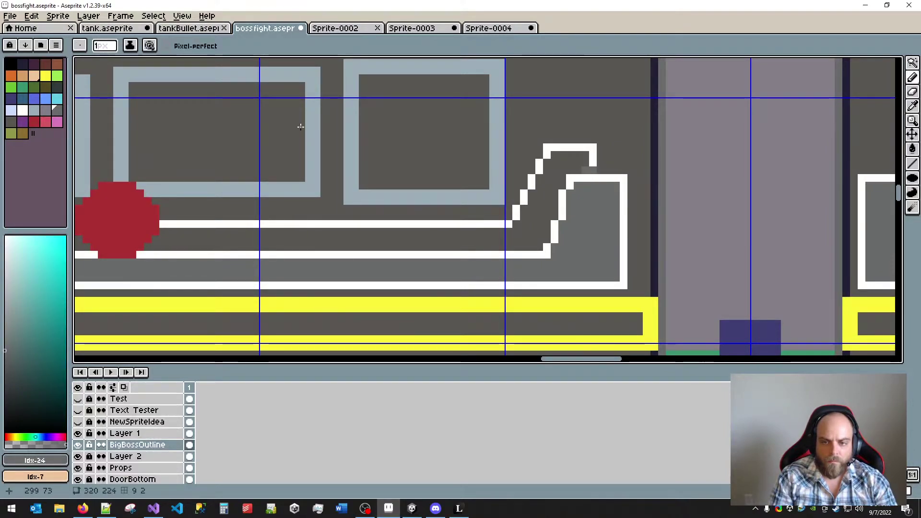
key(i)
alt+click(301, 126)
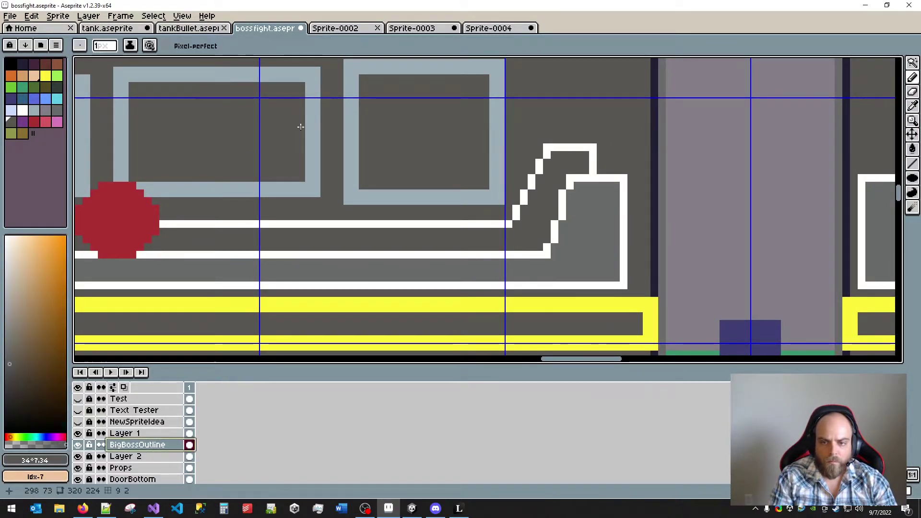
key(z)
scroll(300, 126, down, 2)
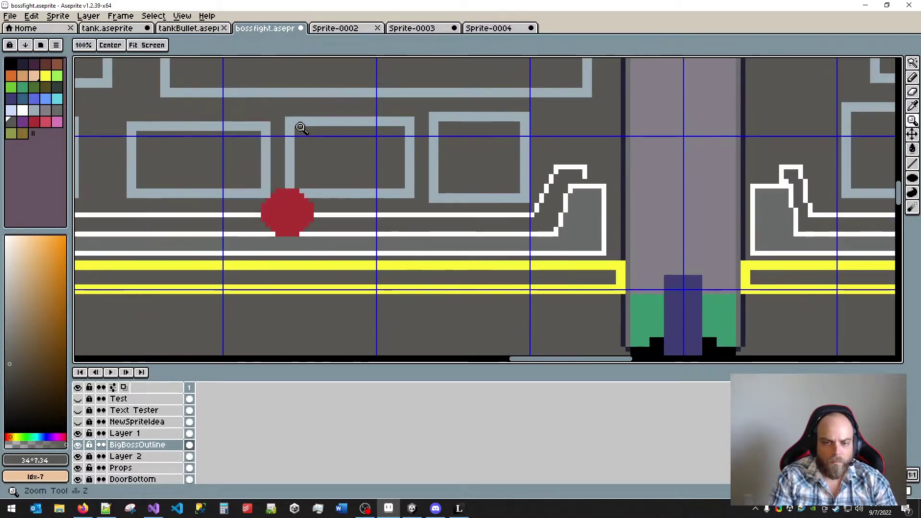
- Open the same gap between the upper and lower white outlines at the boss's left end using the floor colour
drag(299, 126, 810, 131)
drag(300, 128, 741, 116)
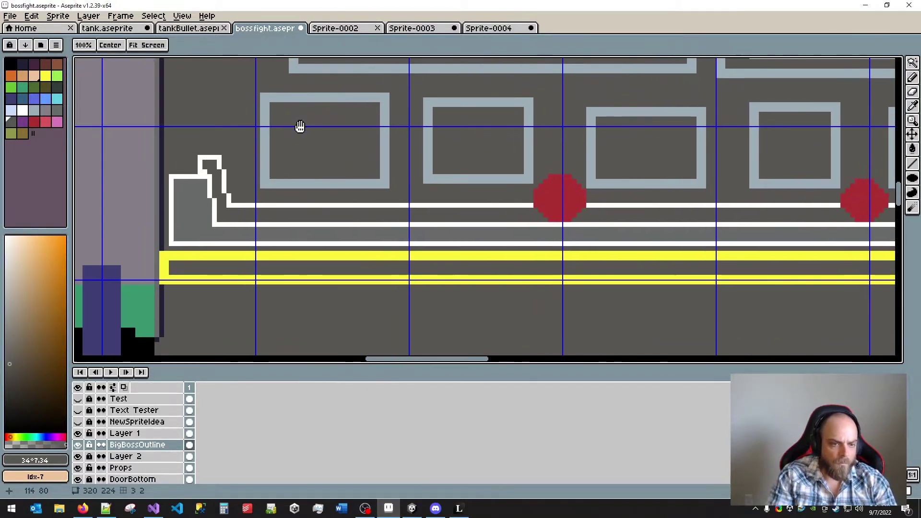
key(b)
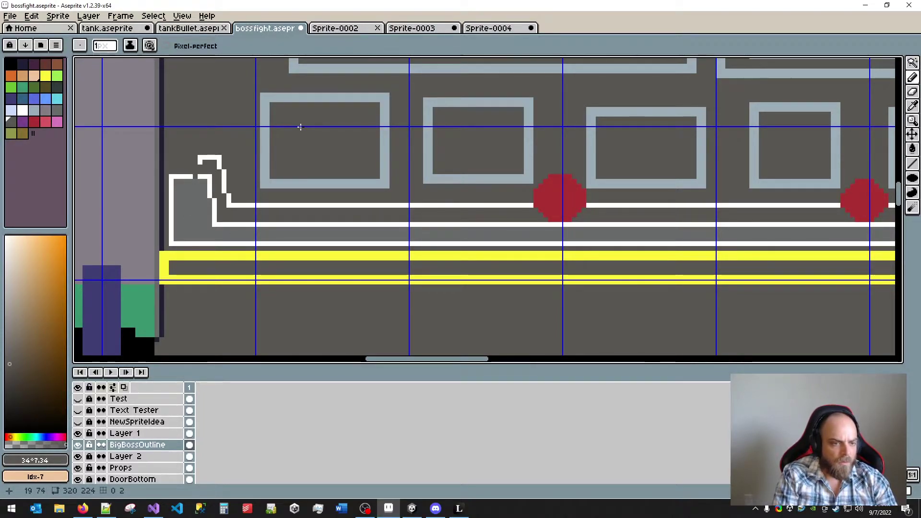
- Select the outer white outline of the boss's lowest section with Magic Wand and fill it with the section's grey
key(w)
click(301, 129)
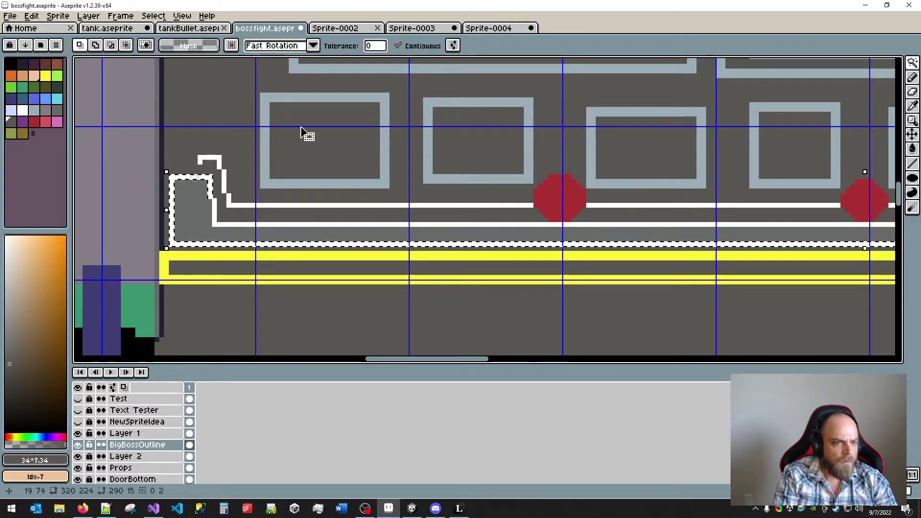
alt+click(200, 201)
key(f)
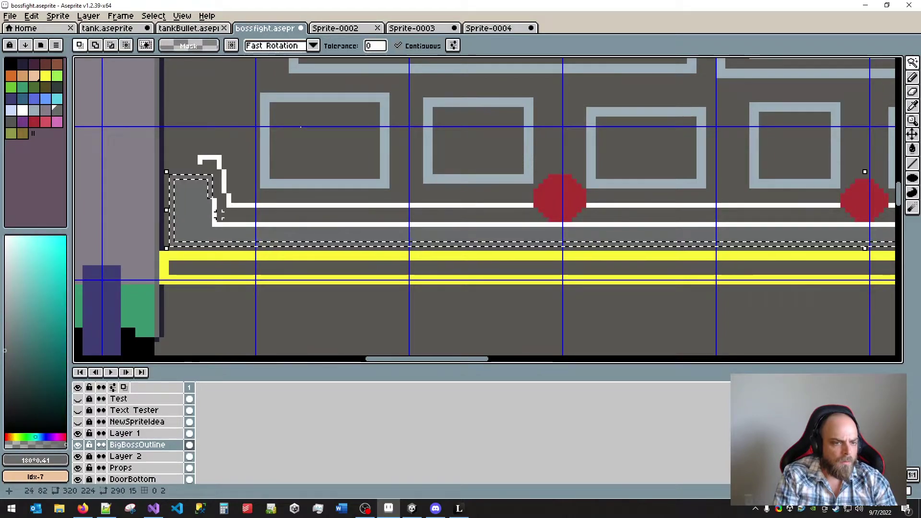
- Fill the white line along the top of the lowest section with the same grey and clear the selection
key(w)
click(215, 210)
key(f)
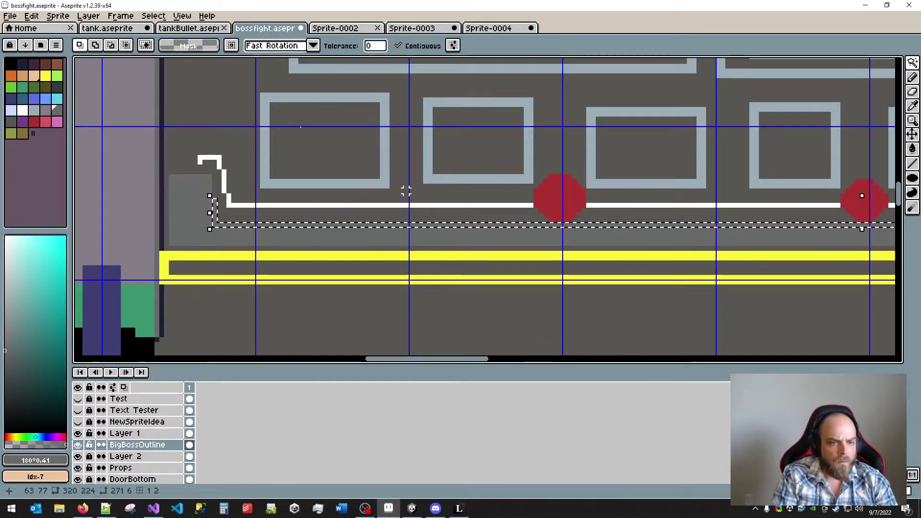
mouse_move(671, 177)
mouse_down()
mouse_move(614, 172)
mouse_move(309, 191)
mouse_up()
drag(754, 142, 484, 160)
scroll(299, 126, right, 5)
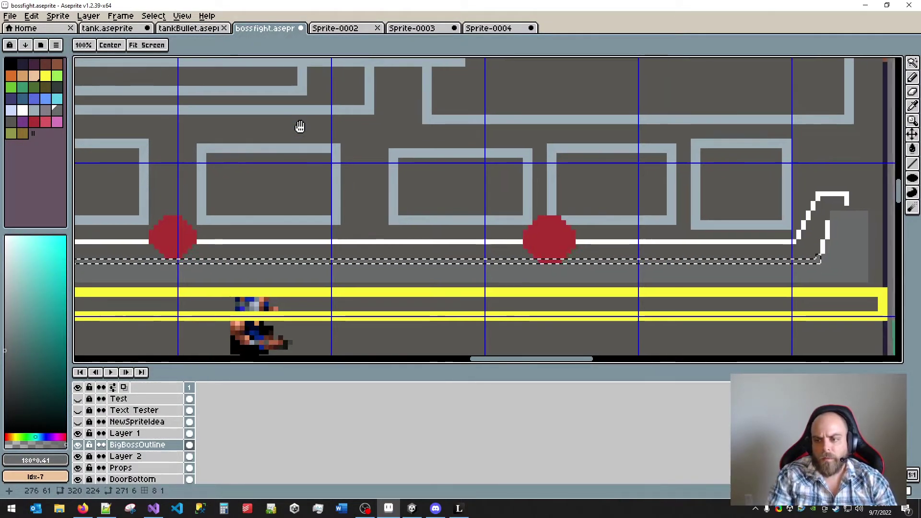
key(b)
key(ctrl+d)
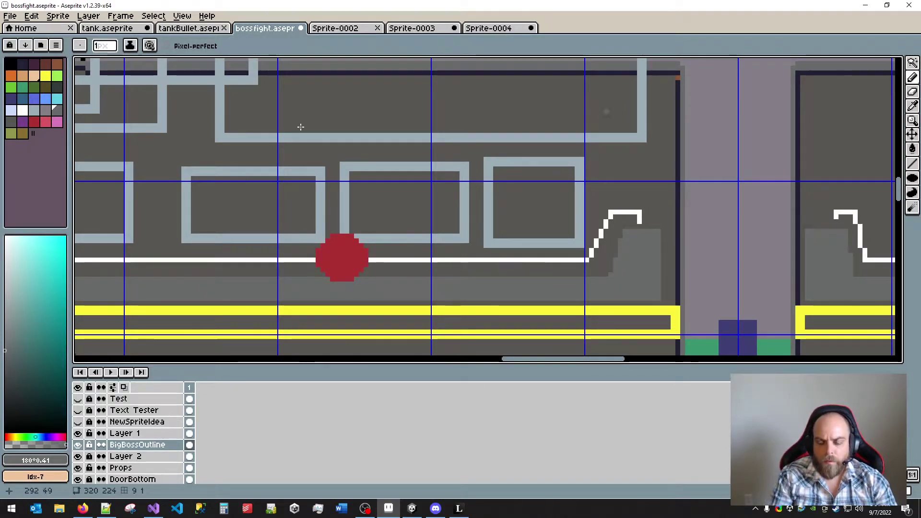
- Hide the Layer 2, Props, DoorBottom, DoorLeft, DoorRight and TopWallDecals layers
alt+click(300, 126)
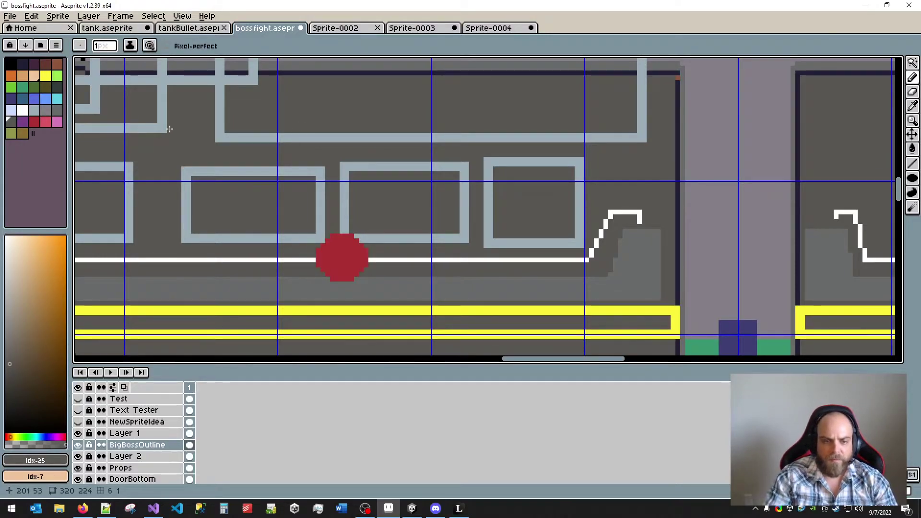
scroll(312, 179, down, 3)
drag(335, 199, 589, 222)
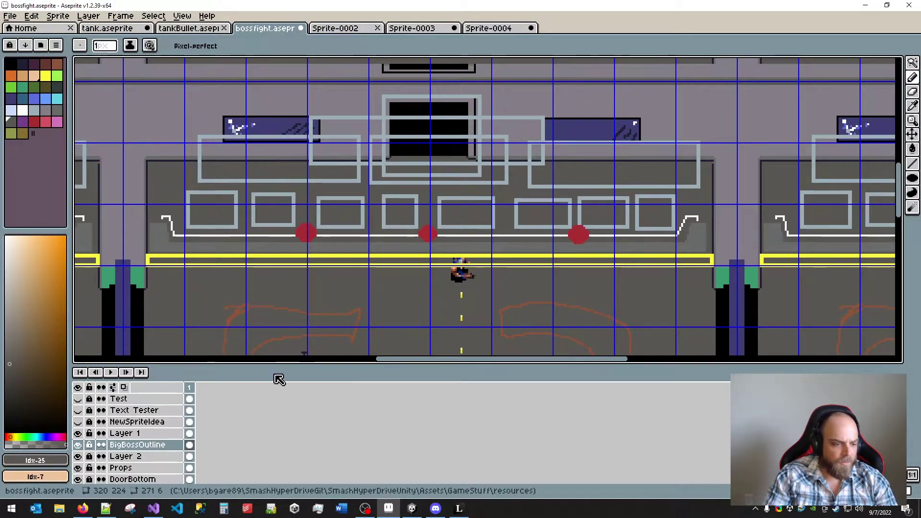
click(77, 456)
click(78, 468)
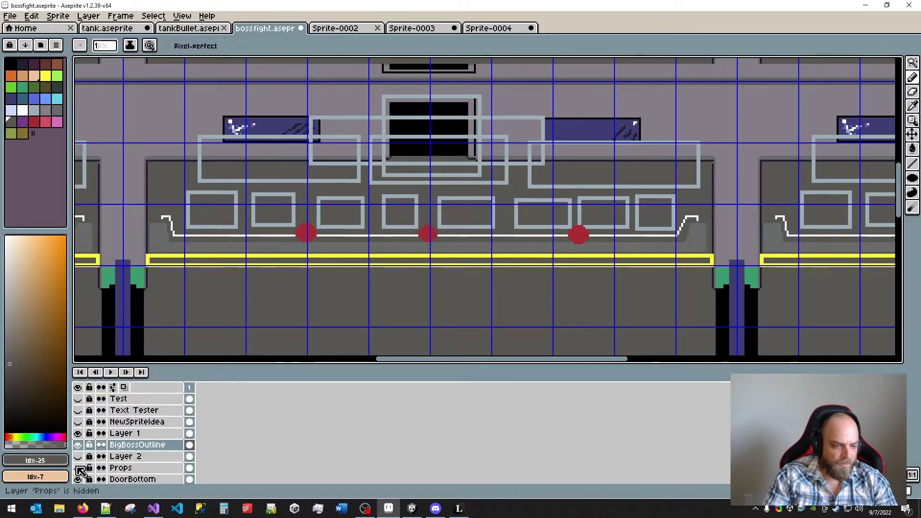
click(77, 479)
scroll(106, 463, down, 3)
click(78, 456)
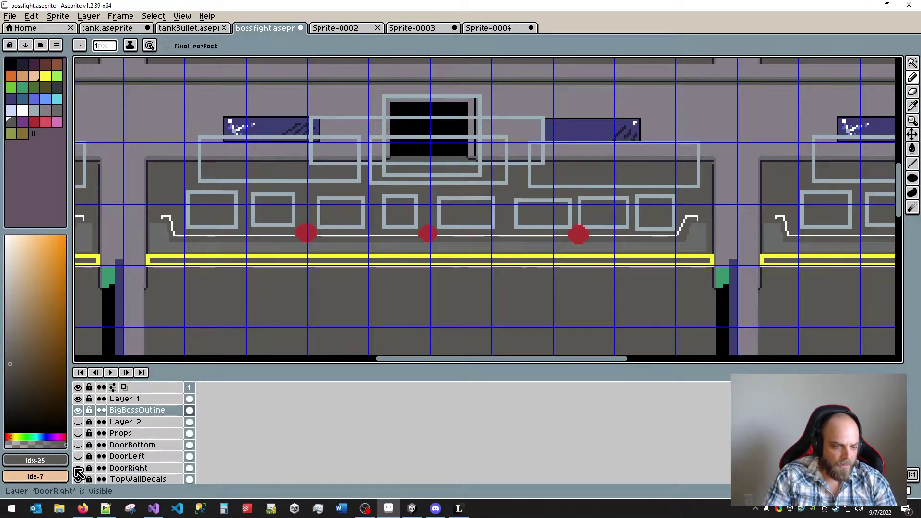
click(78, 469)
click(78, 479)
- Hide the TopDoor, DoorTemplates, Walls and Floor layers so the boss sketch stands alone on transparency
scroll(78, 479, down, 4)
click(78, 444)
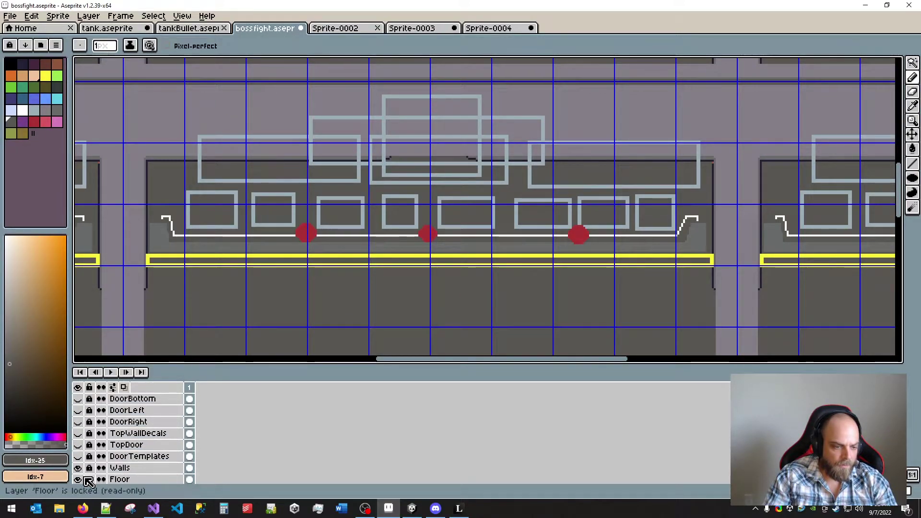
click(77, 467)
click(78, 479)
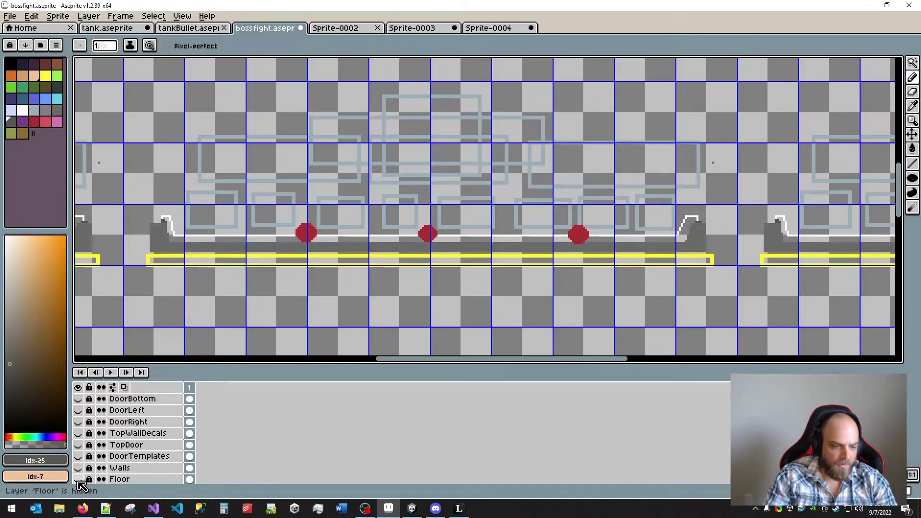
scroll(179, 446, down, 1)
click(79, 467)
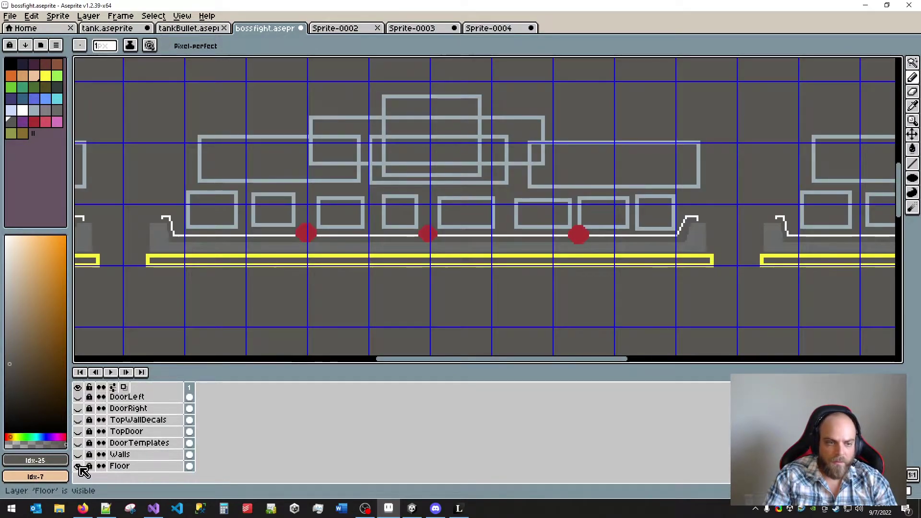
click(80, 467)
scroll(526, 308, up, 1)
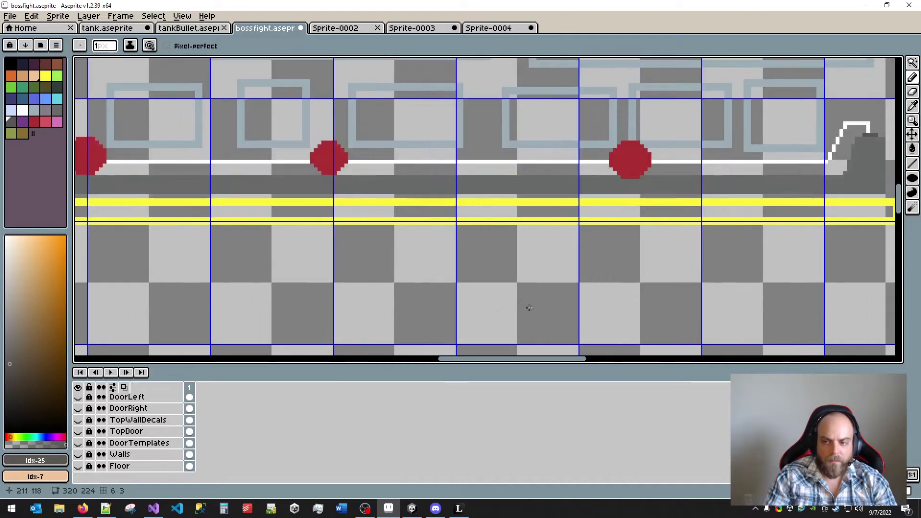
scroll(530, 306, down, 2)
scroll(565, 294, up, 1)
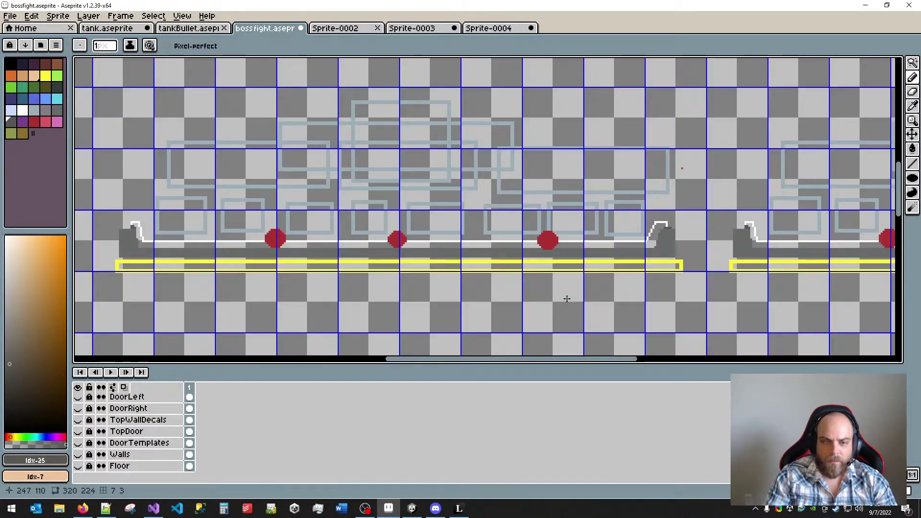
drag(514, 250, 494, 291)
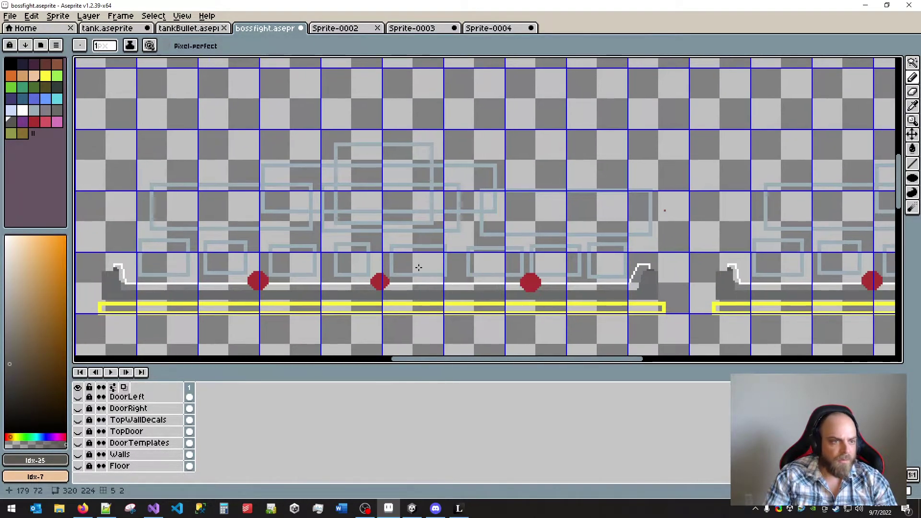
- Create a new palette from the sprite with 256 colors or less, including entries with alpha component
click(40, 45)
click(57, 45)
click(56, 45)
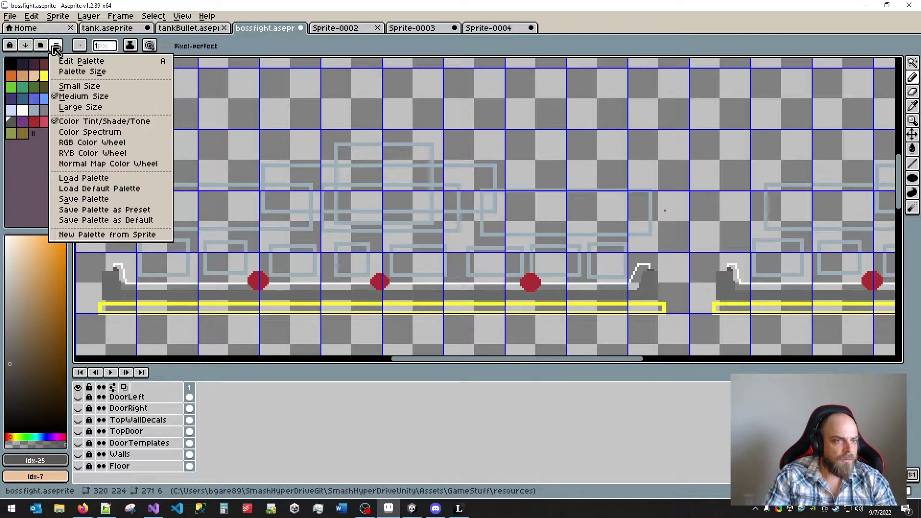
click(91, 235)
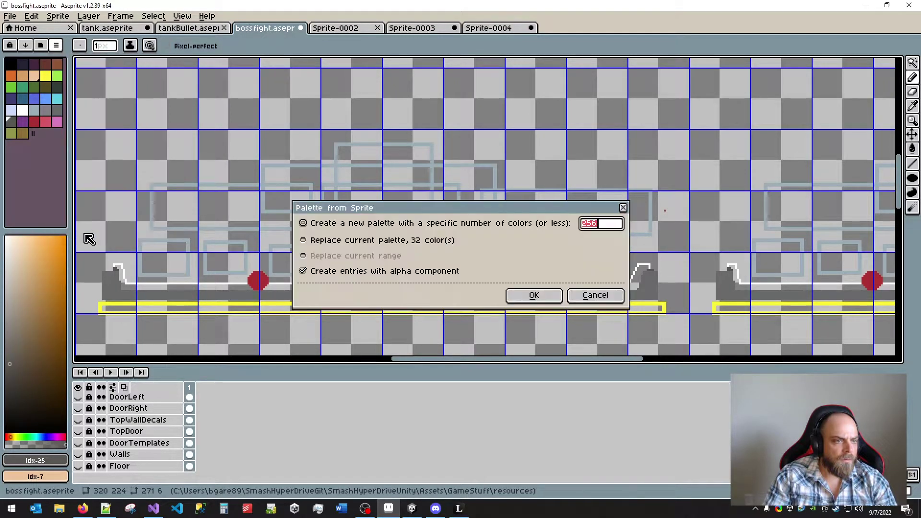
click(542, 299)
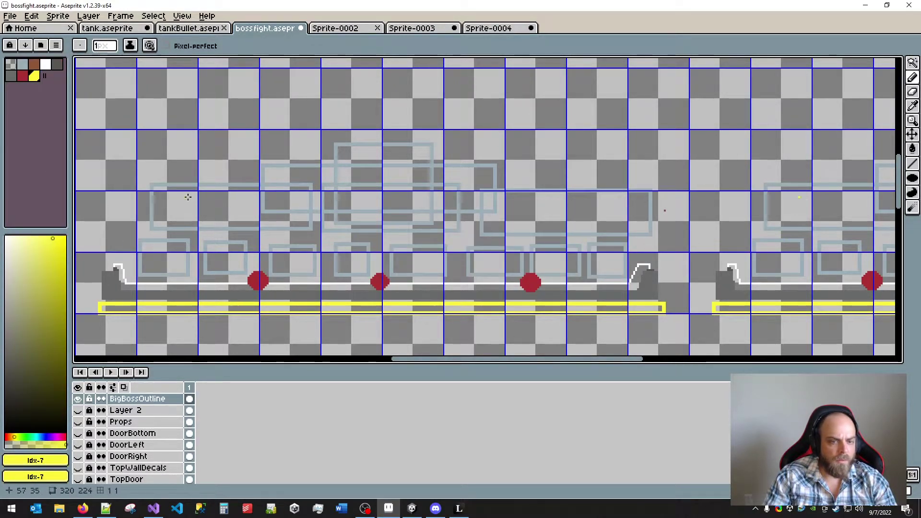
- On Layer 1, erase the stray reddish pixel beside the boss's rightmost upper rectangle
drag(651, 217, 562, 184)
scroll(574, 217, up, 2)
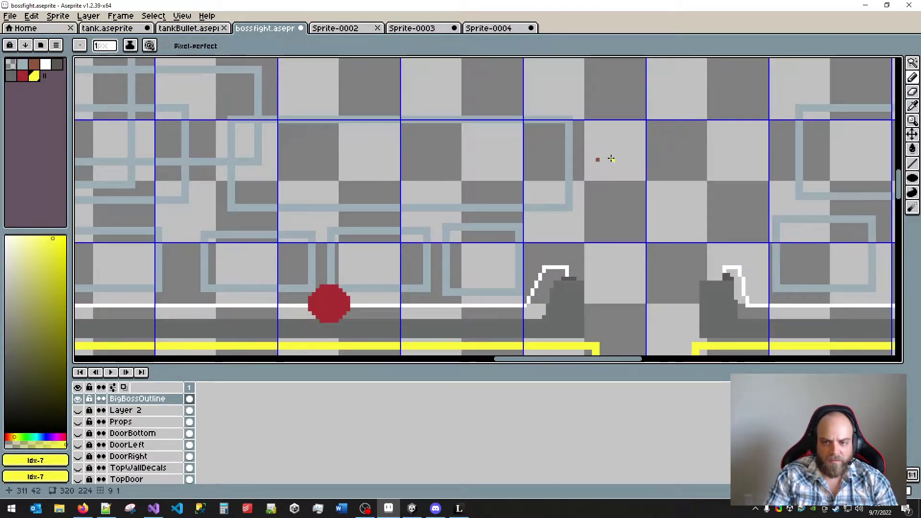
key(e)
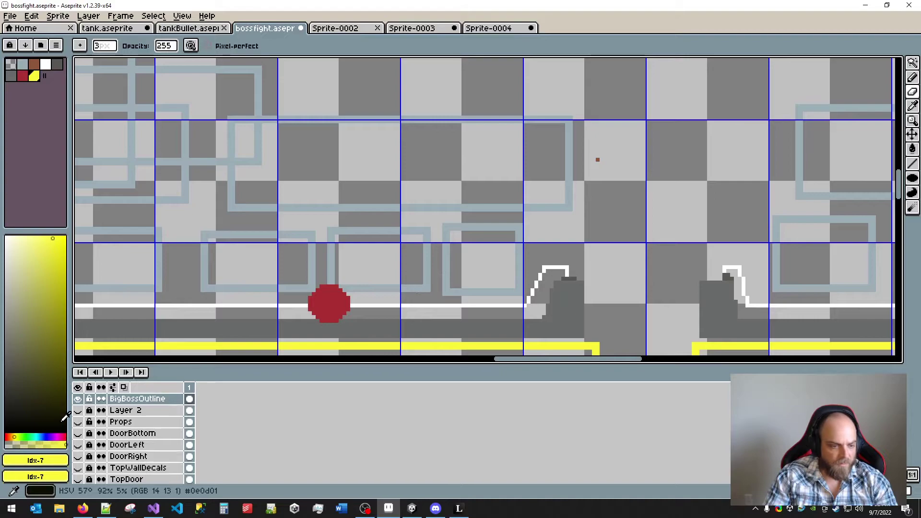
scroll(124, 434, down, 3)
scroll(139, 432, up, 5)
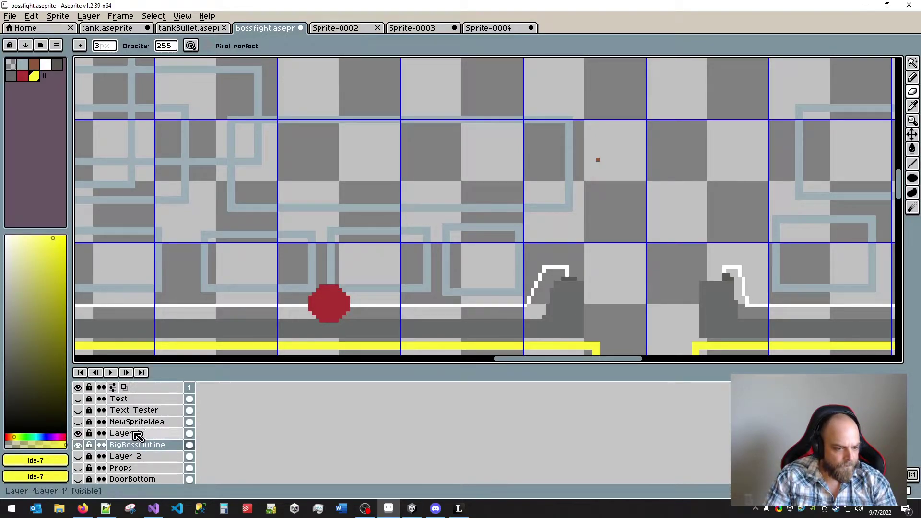
click(137, 433)
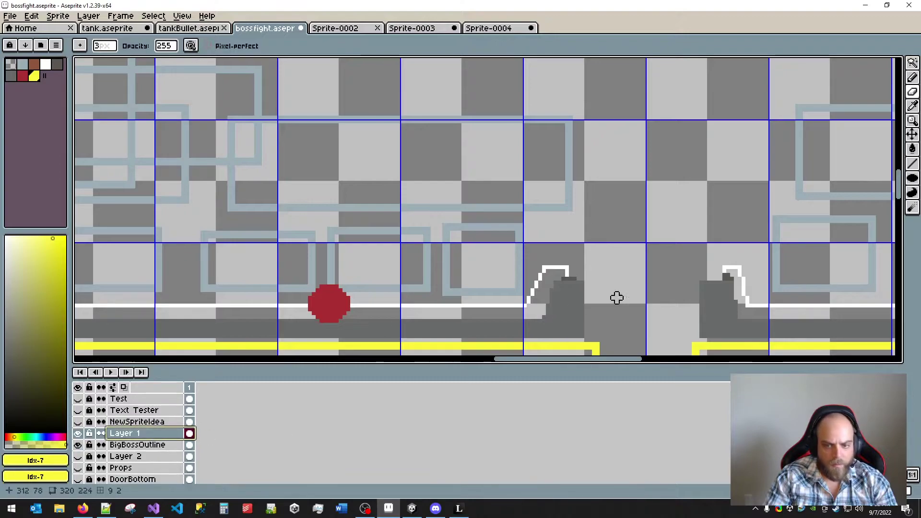
scroll(611, 298, up, 2)
drag(606, 298, 647, 242)
- Try to merge Layer 1 and BigBossOutline by selecting both layers and applying Merge Down
click(78, 434)
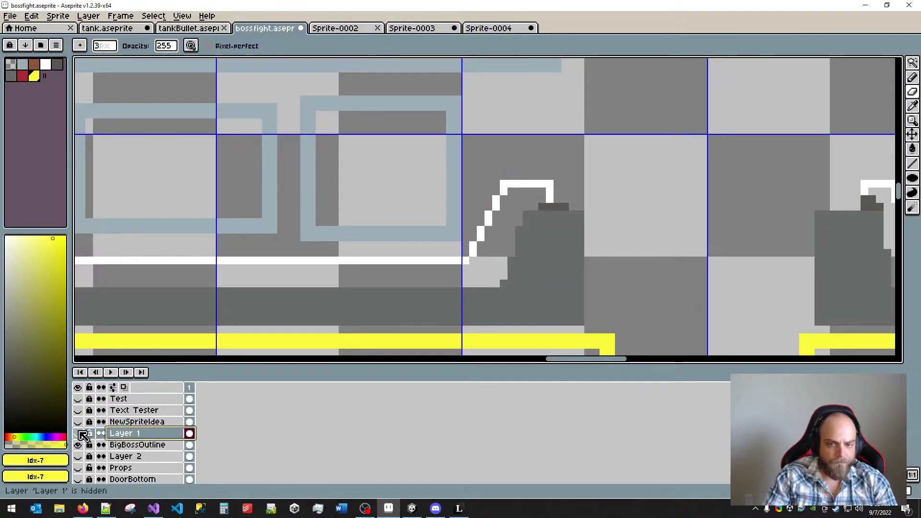
click(78, 434)
shift+click(134, 446)
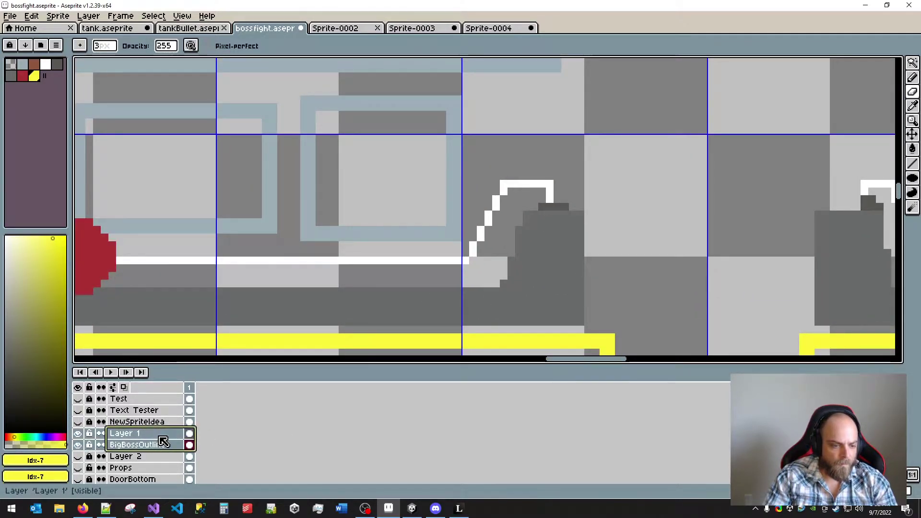
right_click(161, 442)
click(205, 470)
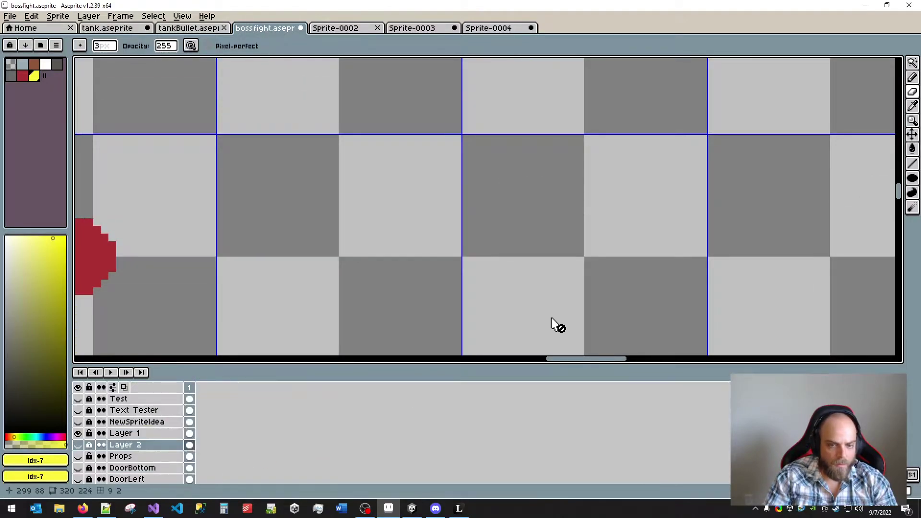
scroll(134, 442, down, 1)
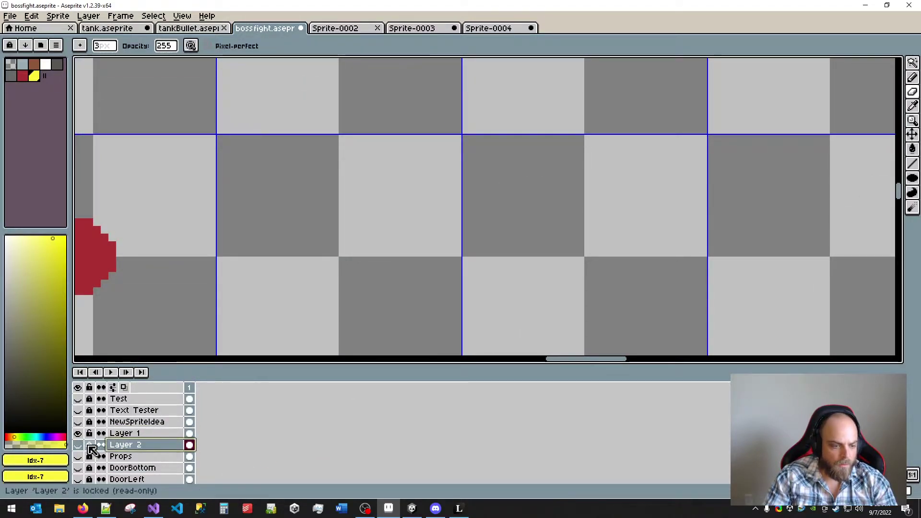
click(77, 433)
scroll(284, 411, down, 2)
scroll(437, 283, down, 5)
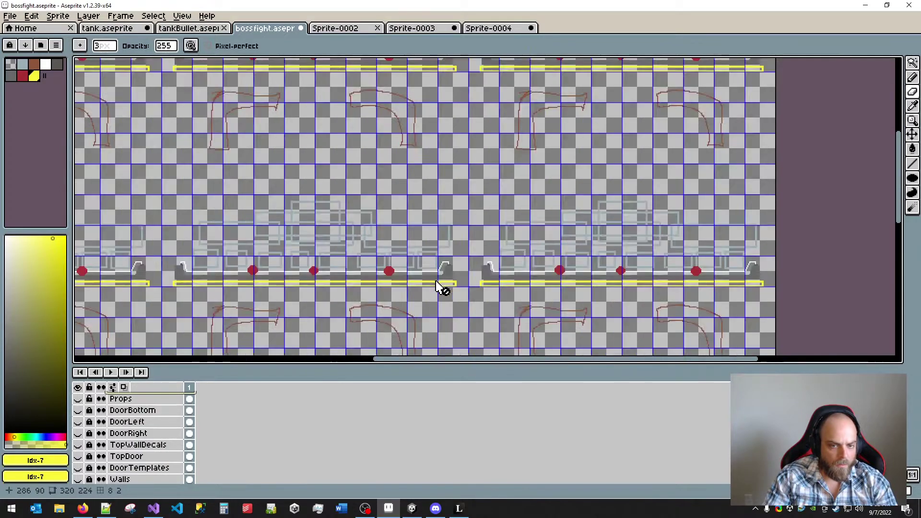
- Undo the last merge and erasure, and merge only Layer 1 down into BigBossOutline
key(v)
key(ctrl+z)
key(ctrl+z)
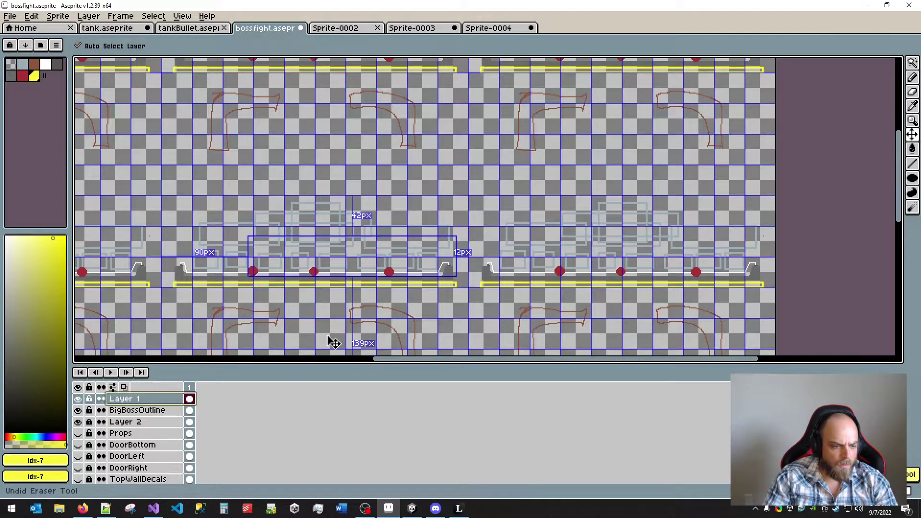
right_click(146, 398)
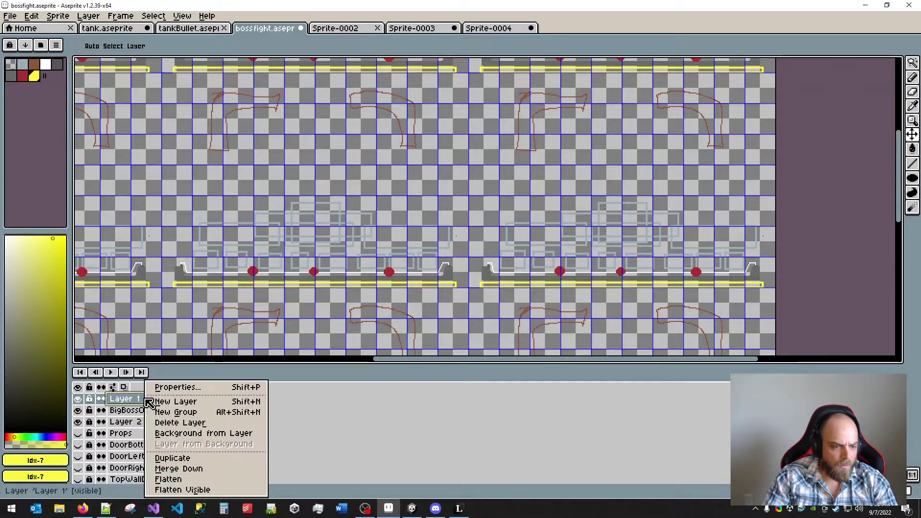
click(191, 469)
- On BigBossOutline, erase the stray reddish pixel beside the boss's rightmost upper rectangle
key(e)
scroll(434, 283, up, 6)
scroll(456, 263, down, 1)
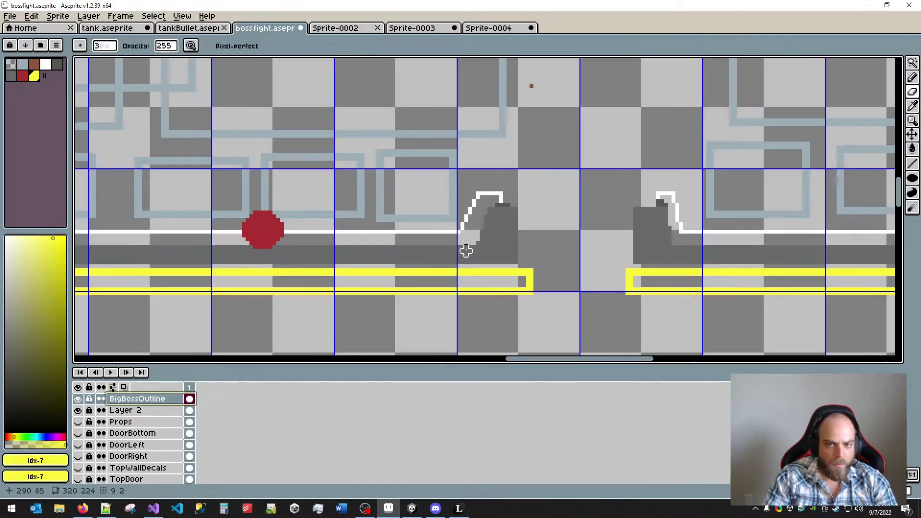
drag(454, 180, 567, 258)
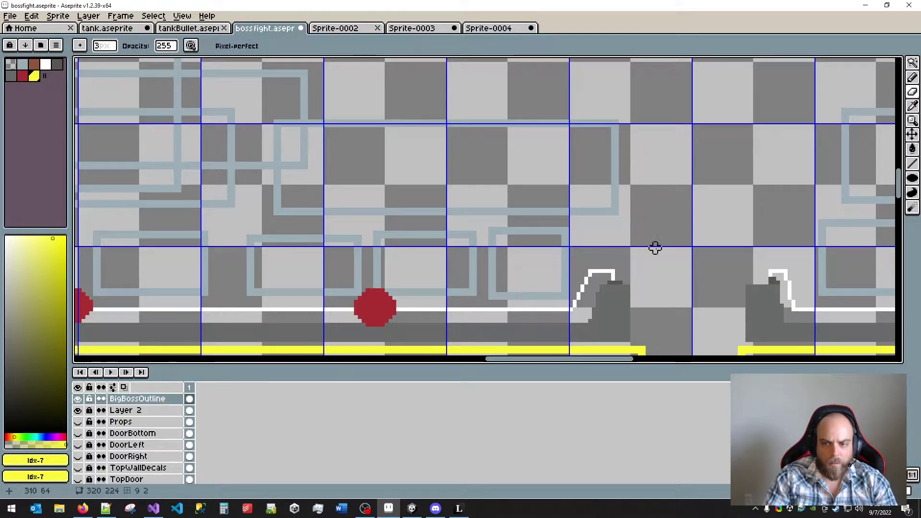
- Sample the dark brown-grey cap colour at the base's right raised end and pencil a matching cap across the left raised end
scroll(666, 274, up, 1)
drag(680, 267, 690, 184)
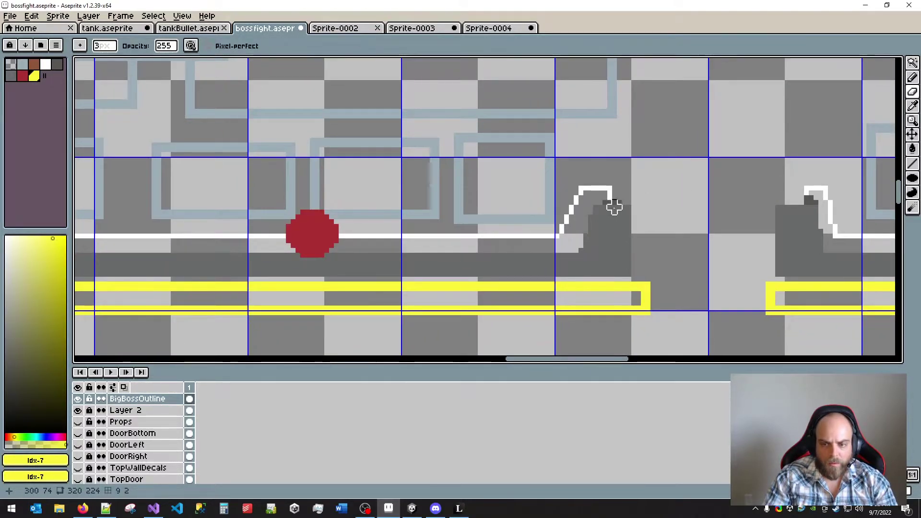
scroll(614, 207, up, 5)
alt+click(518, 211)
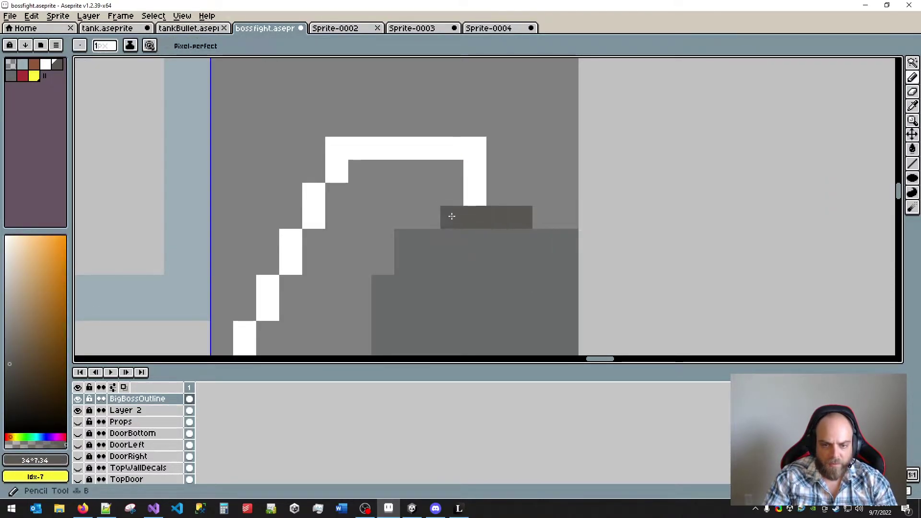
scroll(386, 236, down, 3)
drag(321, 210, 681, 214)
drag(359, 216, 891, 225)
drag(182, 220, 526, 208)
scroll(526, 207, down, 9)
scroll(267, 206, up, 6)
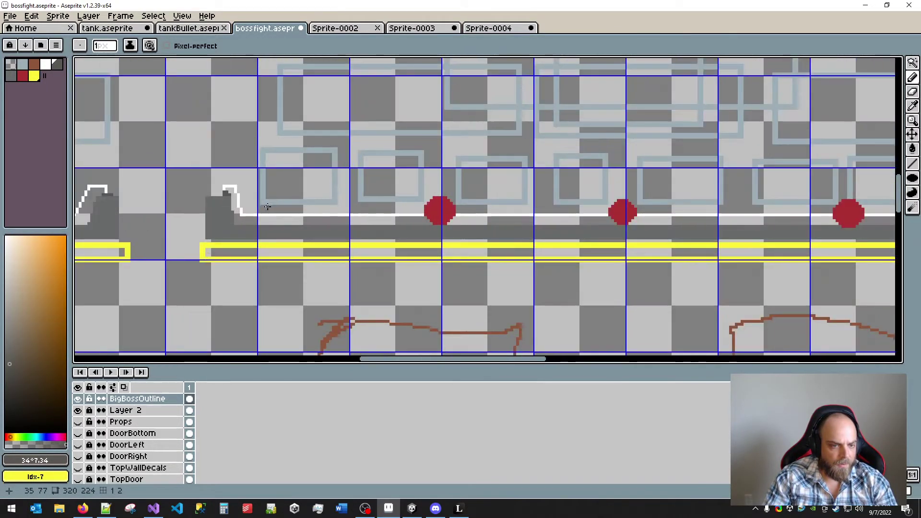
mouse_move(212, 189)
mouse_down()
mouse_move(246, 201)
mouse_move(434, 207)
mouse_up()
scroll(369, 216, up, 1)
key(e)
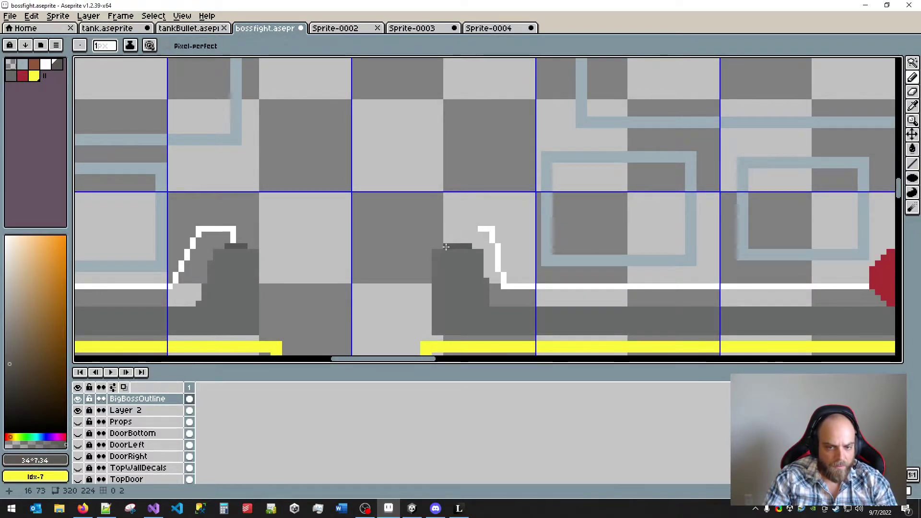
- Pencil dark brown-grey pixels down the stepped inner edge of the base's right raised end
scroll(532, 281, down, 4)
drag(851, 261, 624, 176)
drag(858, 181, 660, 181)
scroll(667, 180, up, 6)
scroll(499, 211, up, 2)
mouse_move(499, 211)
mouse_down()
mouse_move(508, 221)
mouse_move(619, 194)
mouse_up()
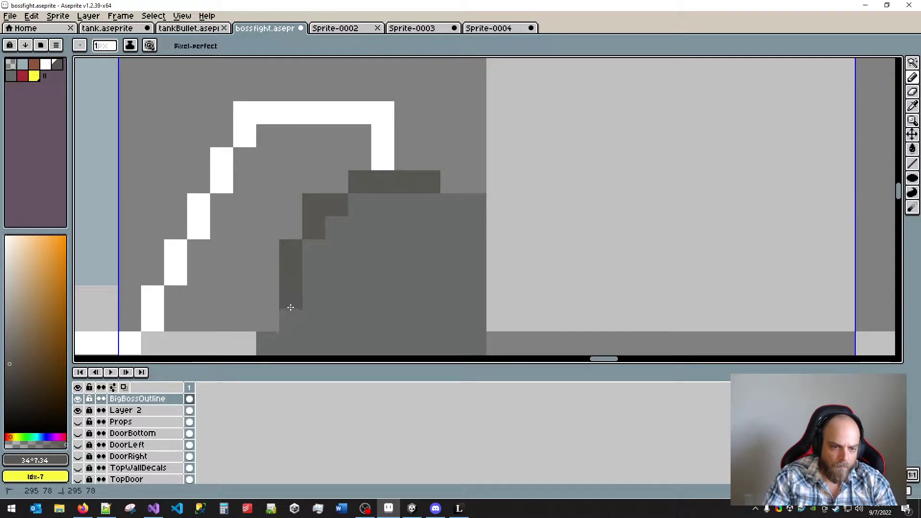
- Pencil dark brown-grey pixels along the stepped inner edge of the base's left raised end
scroll(290, 307, down, 1)
scroll(278, 318, left, 2)
scroll(236, 199, down, 2)
scroll(468, 222, left, 2)
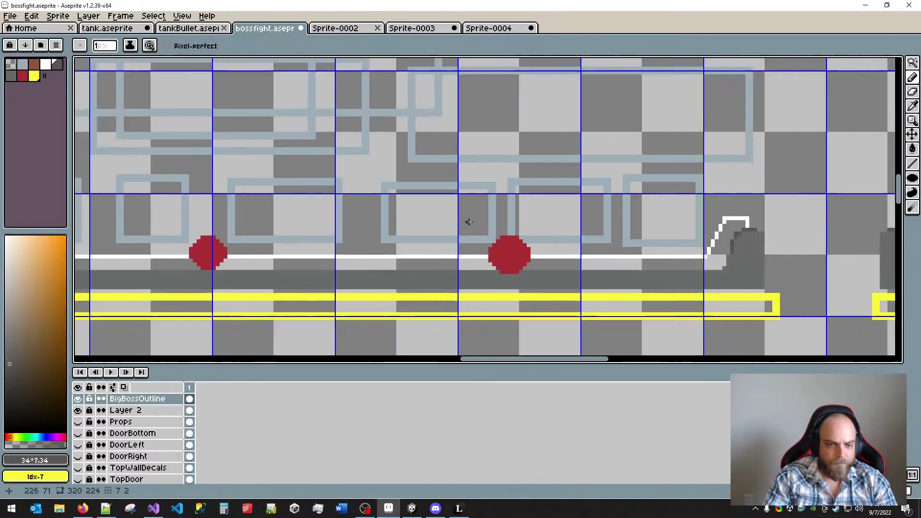
scroll(468, 222, down, 2)
scroll(267, 210, left, 3)
scroll(278, 252, up, 3)
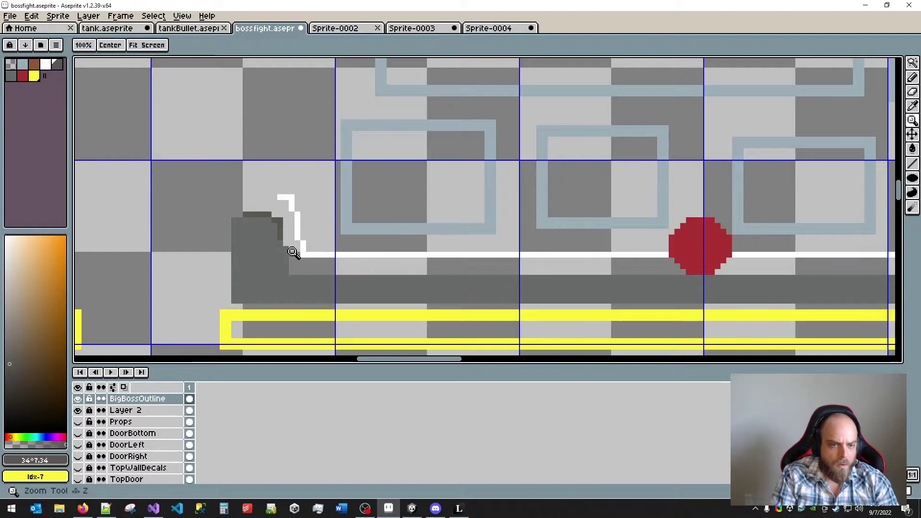
scroll(293, 253, up, 5)
scroll(293, 253, down, 3)
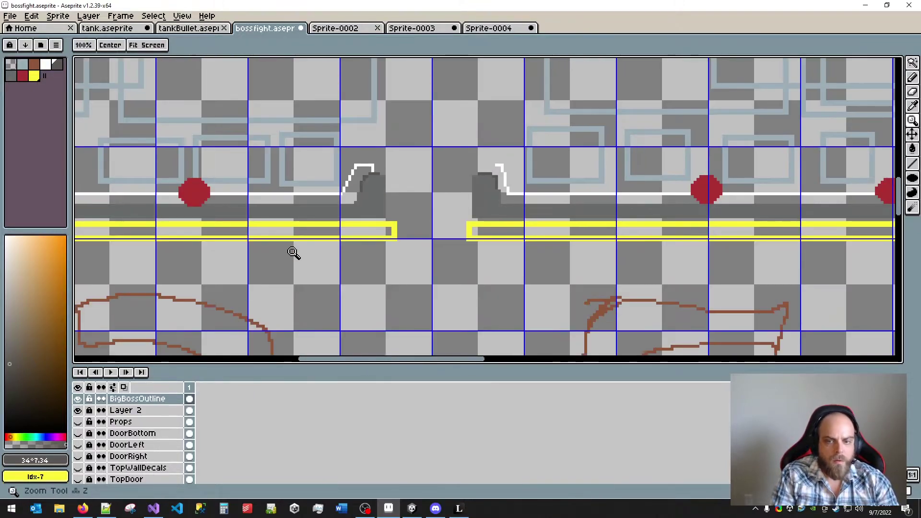
- Extend the dark inner edge of the right raised end further down towards the base strip
scroll(292, 252, right, 8)
scroll(292, 251, right, 8)
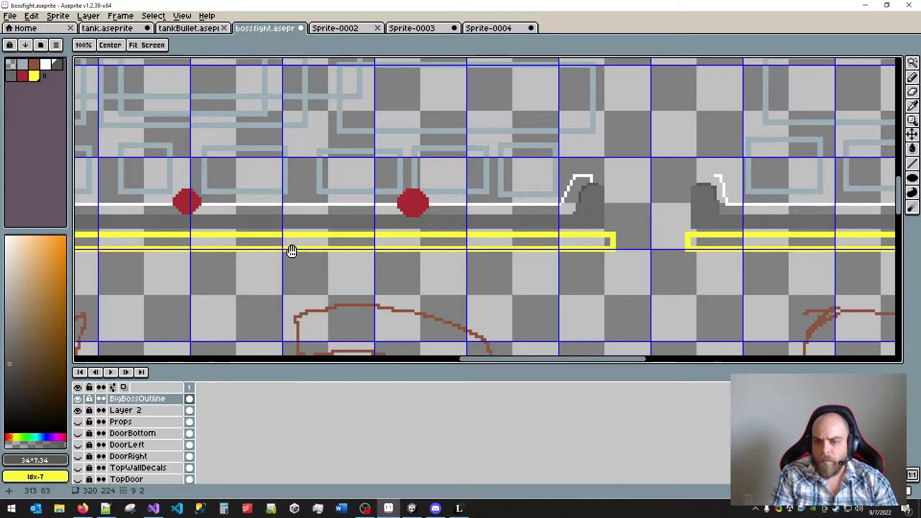
key(z)
click(292, 252)
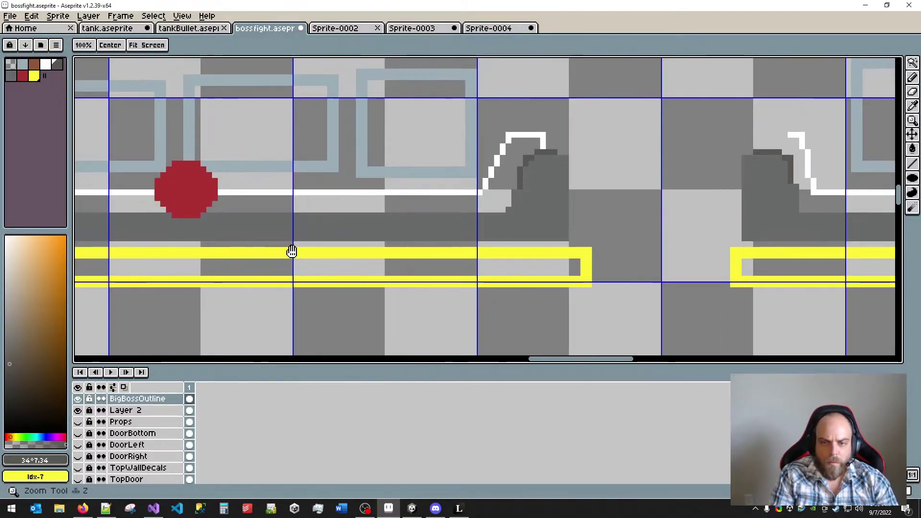
click(292, 251)
key(b)
key(z)
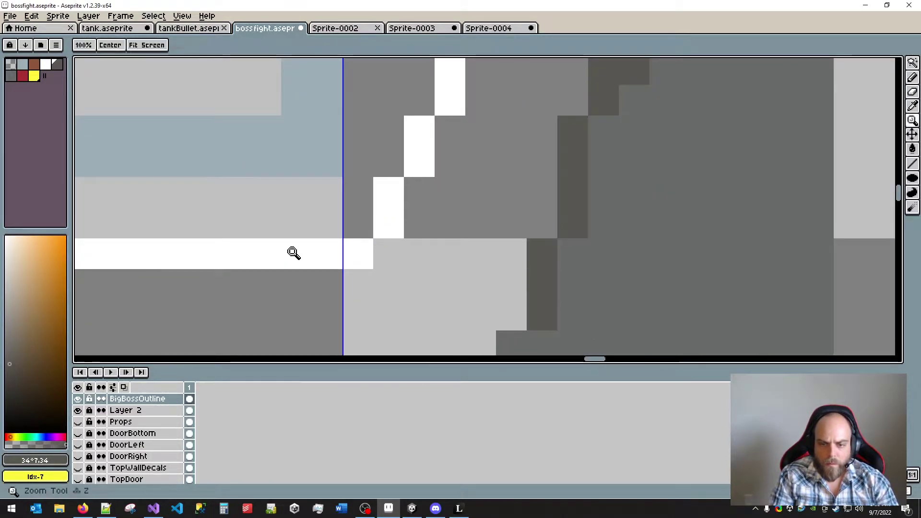
- Fill the left raised end's cap, the adjoining band and its white outline up to the first red circle with dark brown-grey
scroll(292, 251, down, 4)
scroll(291, 251, left, 3)
scroll(291, 251, left, 10)
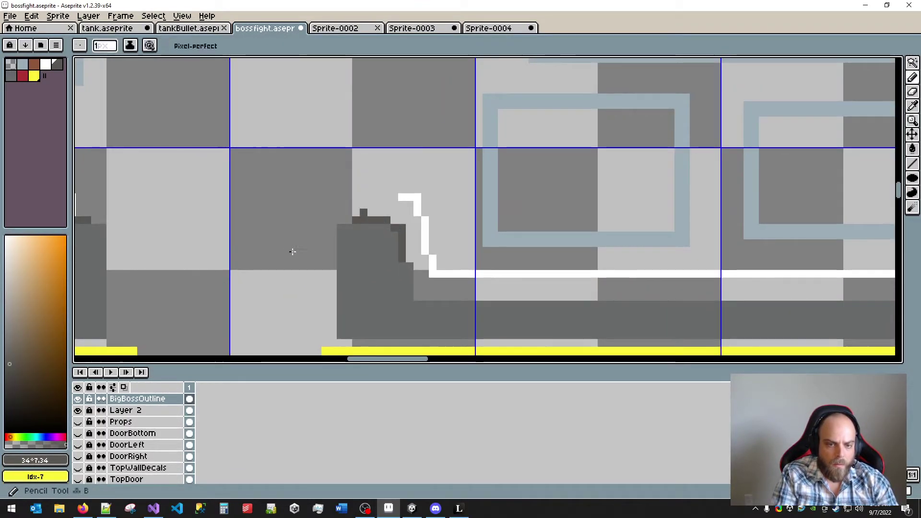
mouse_move(356, 212)
mouse_down()
mouse_move(379, 190)
mouse_move(383, 212)
mouse_move(371, 212)
mouse_move(402, 220)
mouse_move(417, 205)
mouse_move(409, 259)
mouse_move(425, 220)
mouse_move(425, 282)
mouse_up()
key(w)
click(440, 290)
key(f)
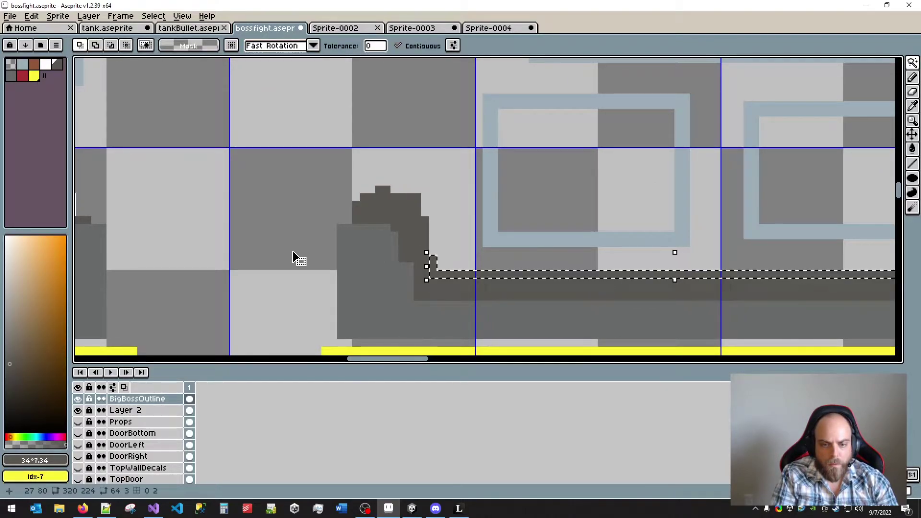
- Select the band sections and white lines between the three red circles and fill them with dark brown-grey
key(z)
scroll(293, 253, down, 3)
scroll(294, 253, right, 10)
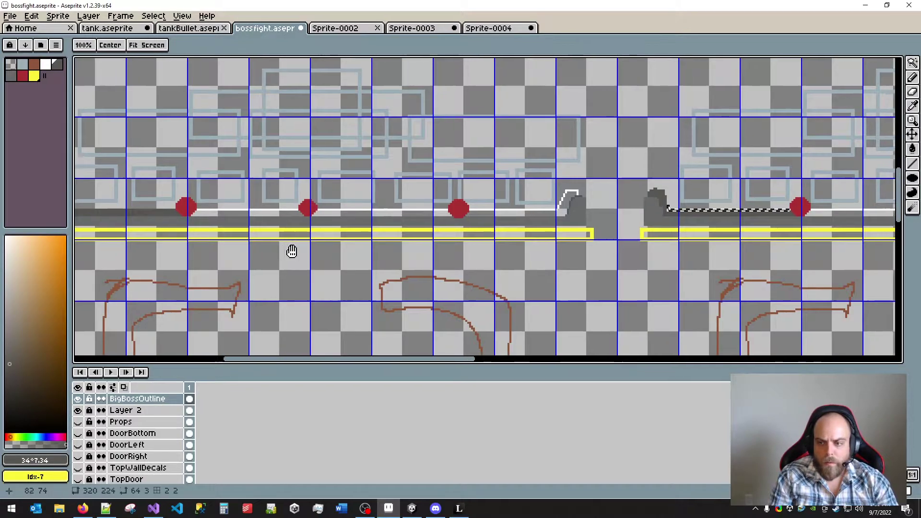
scroll(294, 252, up, 4)
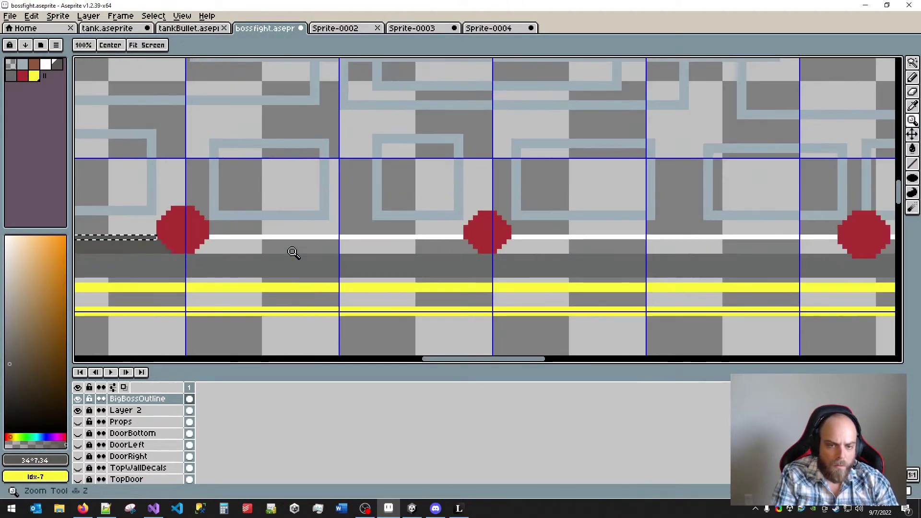
key(w)
click(422, 244)
click(432, 237)
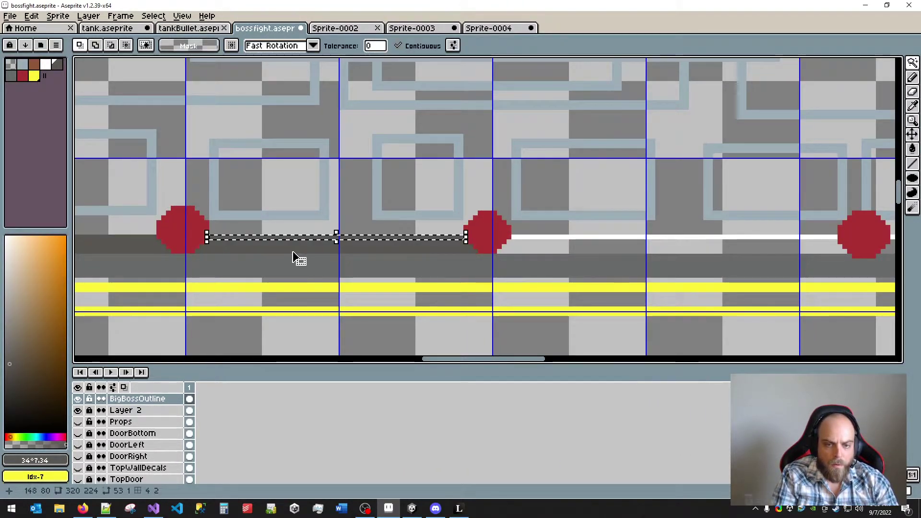
click(590, 246)
key(f)
click(600, 237)
key(f)
key(z)
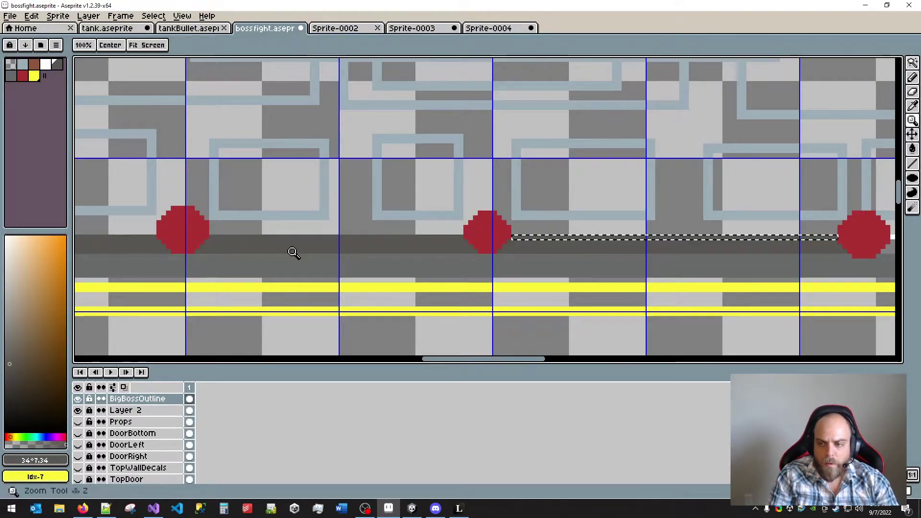
- Select and fill the area from the rightmost red circle to the right raised end, including its horizontal white line, with dark brown-grey
scroll(292, 252, down, 4)
scroll(290, 251, right, 5)
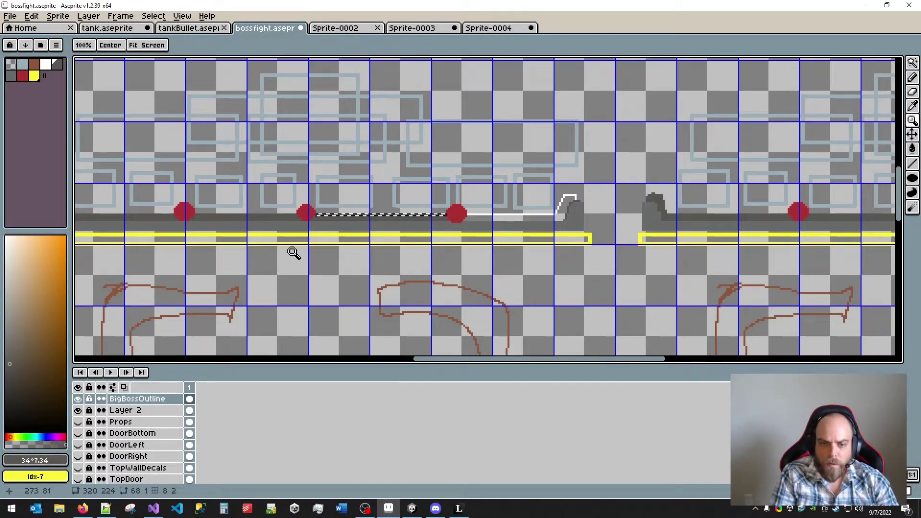
key(w)
click(526, 218)
key(z)
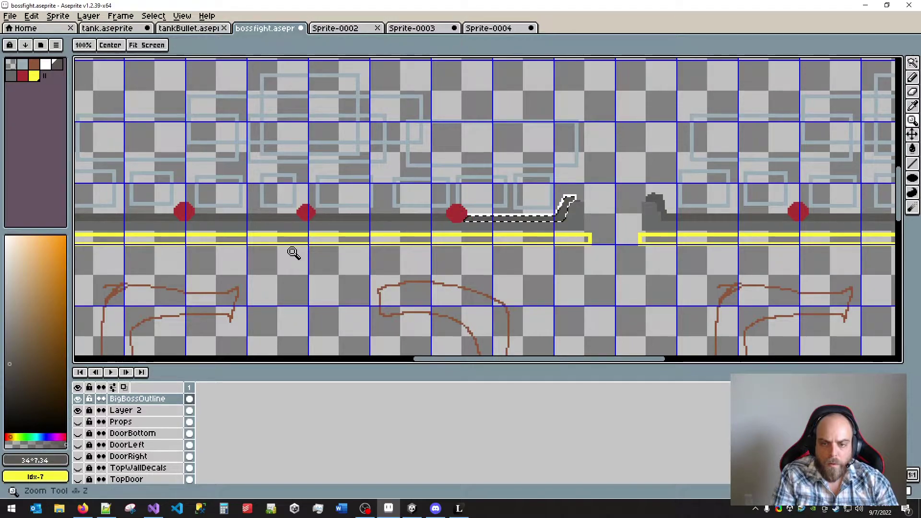
scroll(294, 253, up, 4)
key(w)
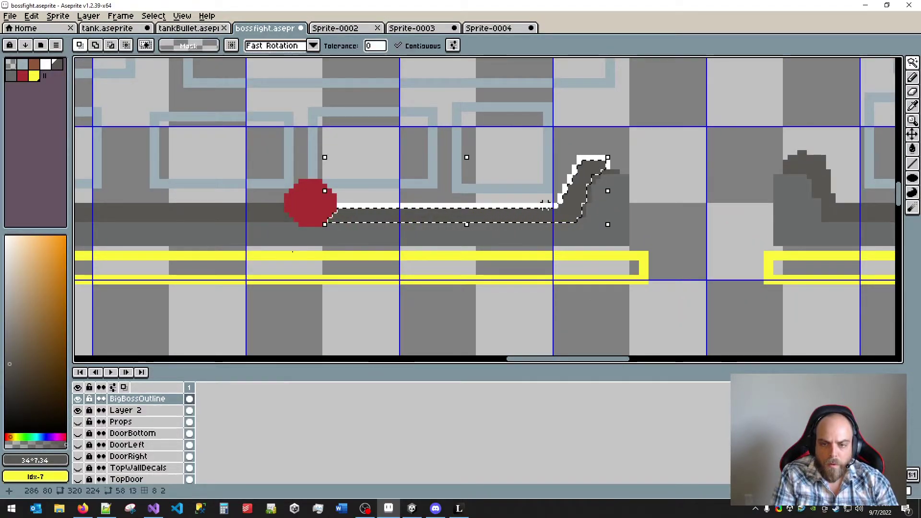
click(544, 204)
key(b)
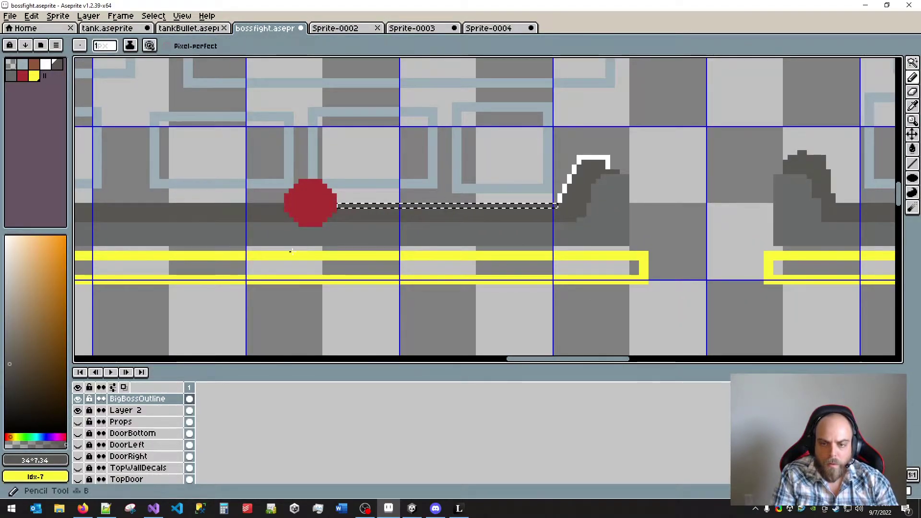
key(Delete)
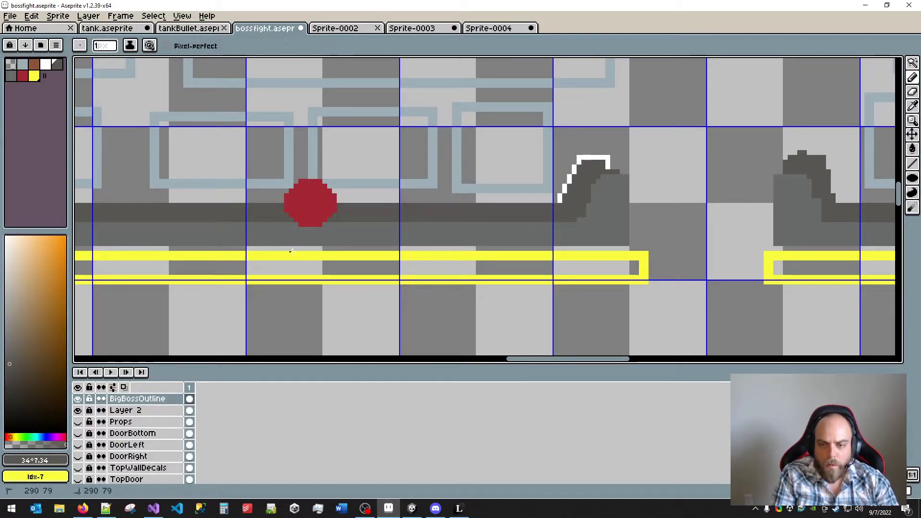
- Paint over the remaining white outline around the right raised end with the dark brown-grey pencil
scroll(292, 250, up, 3)
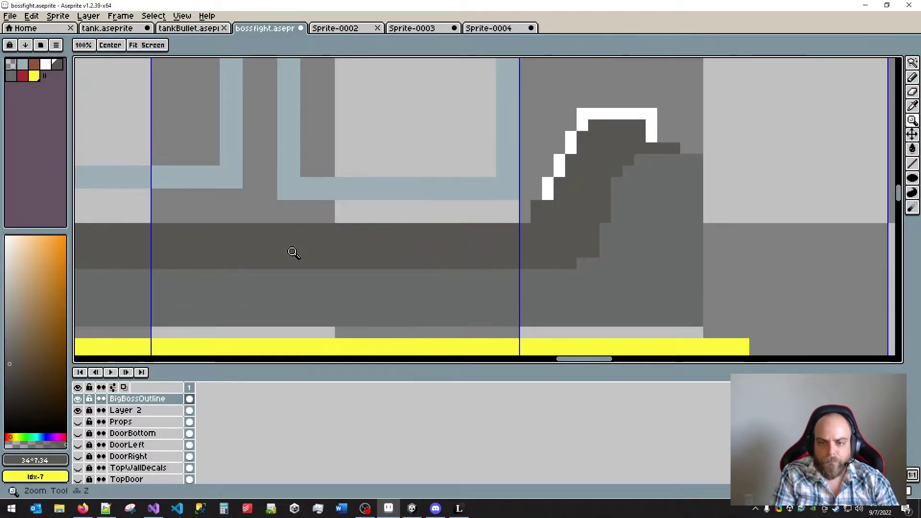
drag(547, 183, 564, 159)
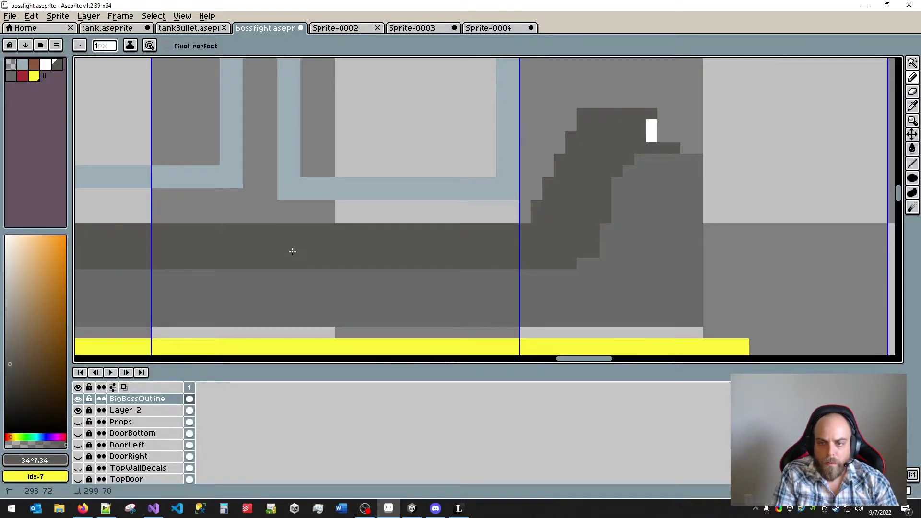
key(z)
scroll(292, 251, down, 4)
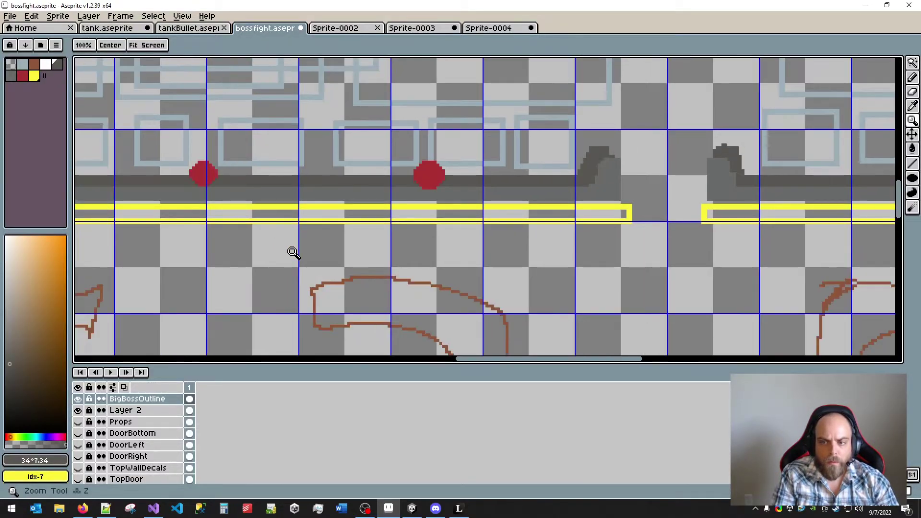
- Even out the top of the left raised end's dark cap and step the outer edge of the right one
scroll(292, 252, up, 1)
mouse_move(292, 252)
mouse_down()
mouse_move(119, 275)
mouse_move(49, 320)
mouse_up()
key(e)
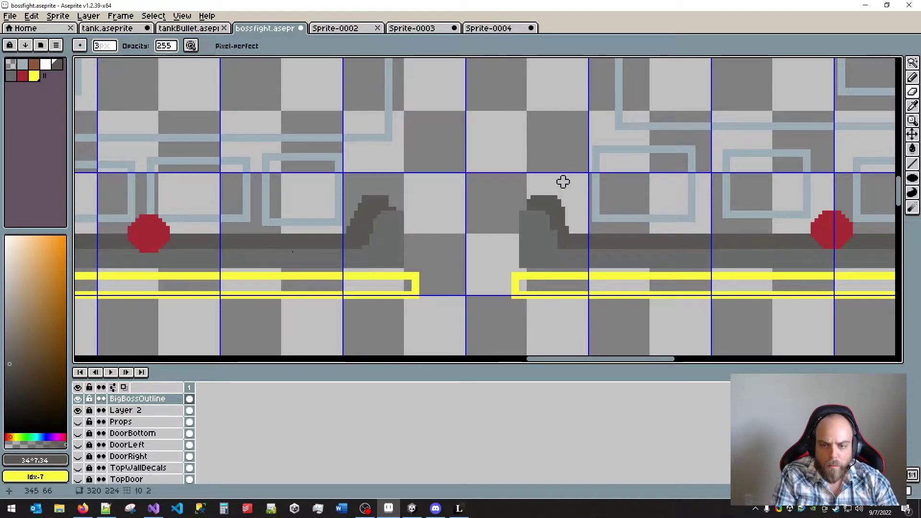
key(z)
click(294, 252)
key(e)
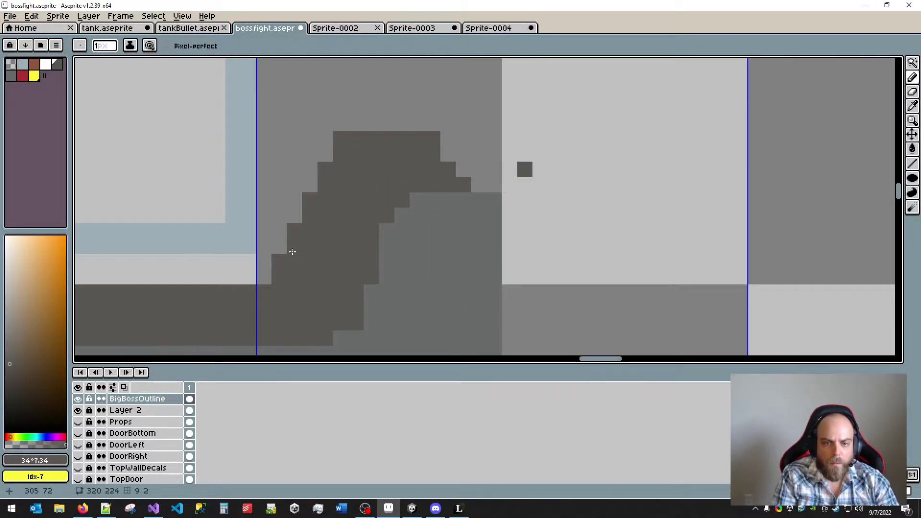
- Round off the upper corners of the right raised end's dark cap using the pencil and eraser
key(z)
right_click(294, 253)
click(293, 253)
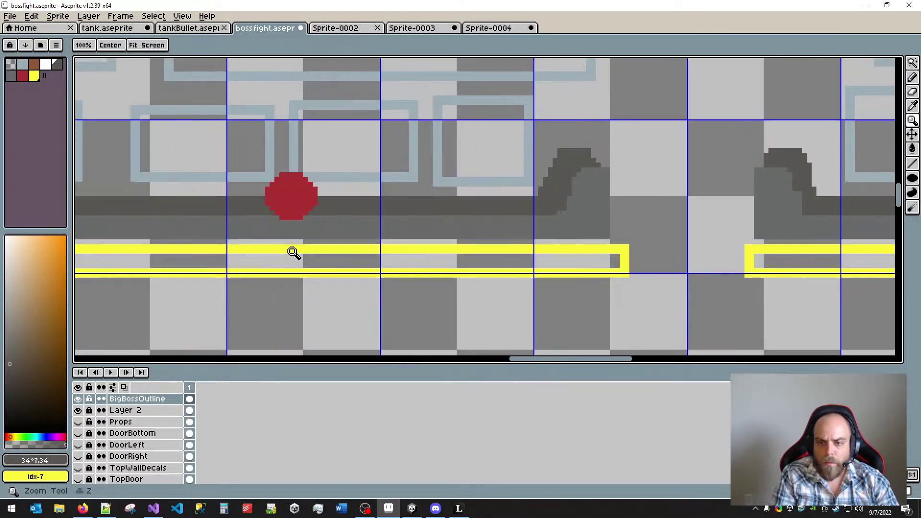
key(e)
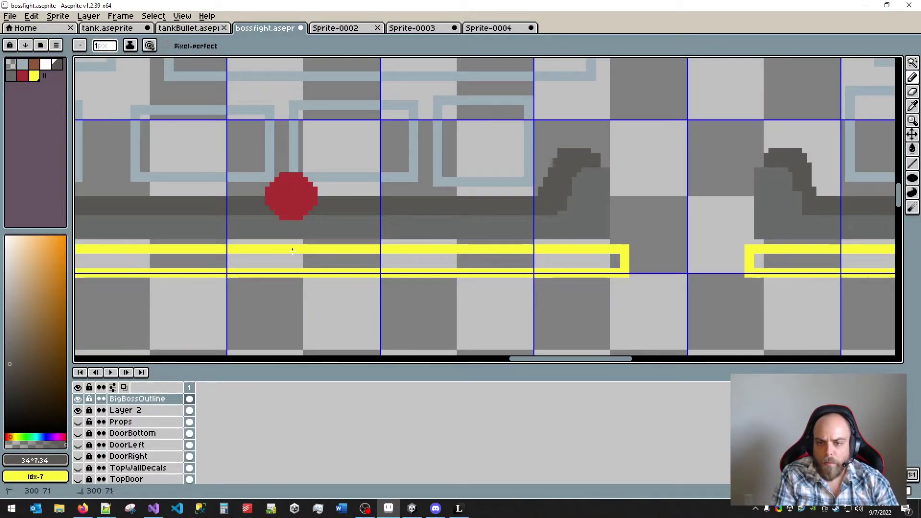
key(b)
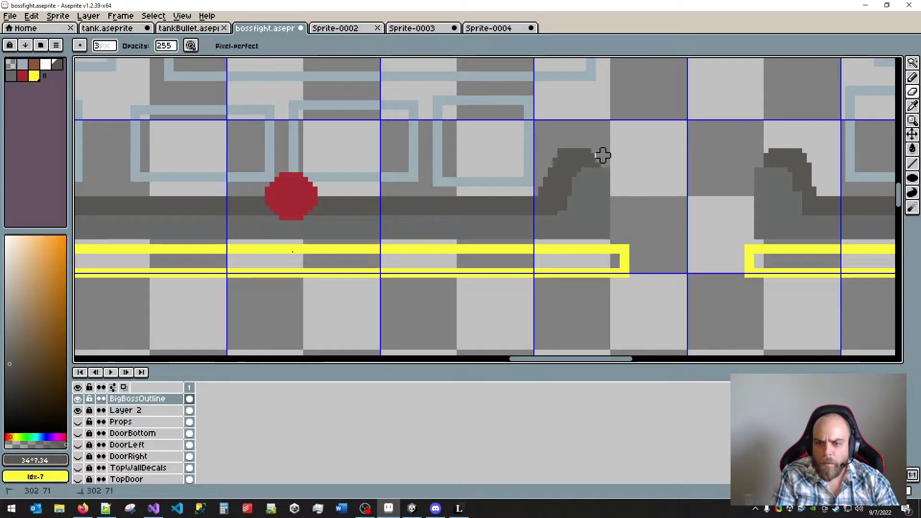
key(e)
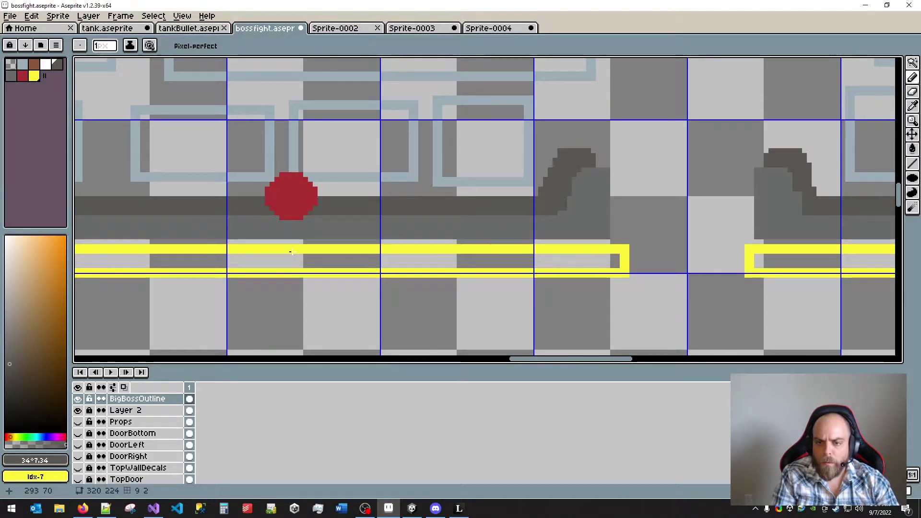
drag(550, 147, 560, 146)
key(b)
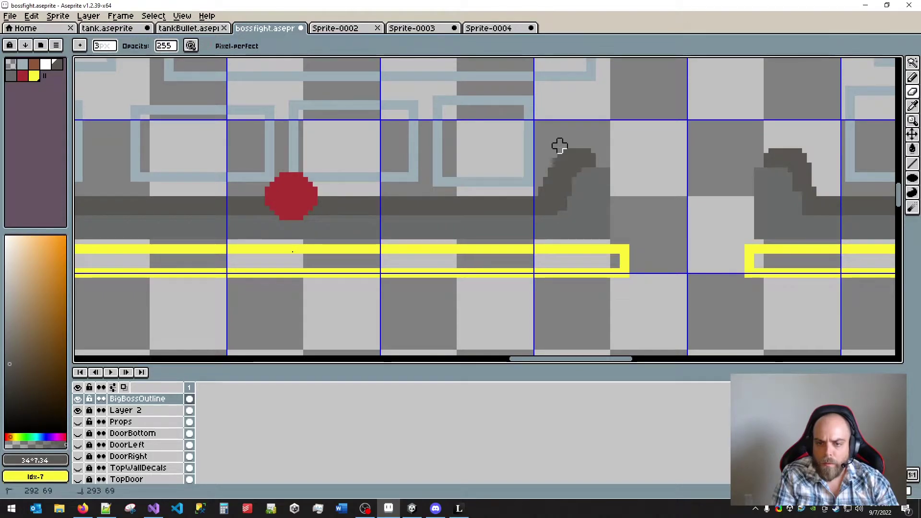
key(z)
scroll(292, 252, down, 2)
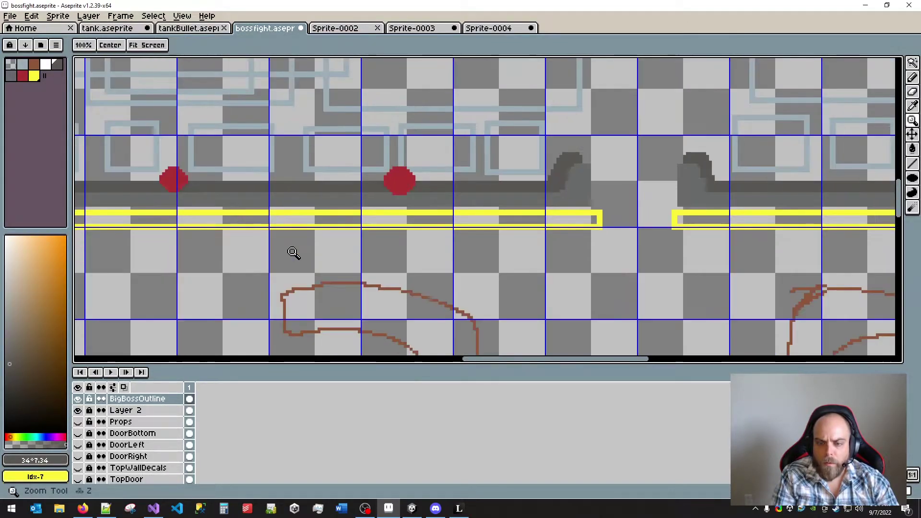
key(space)
drag(292, 252, 354, 242)
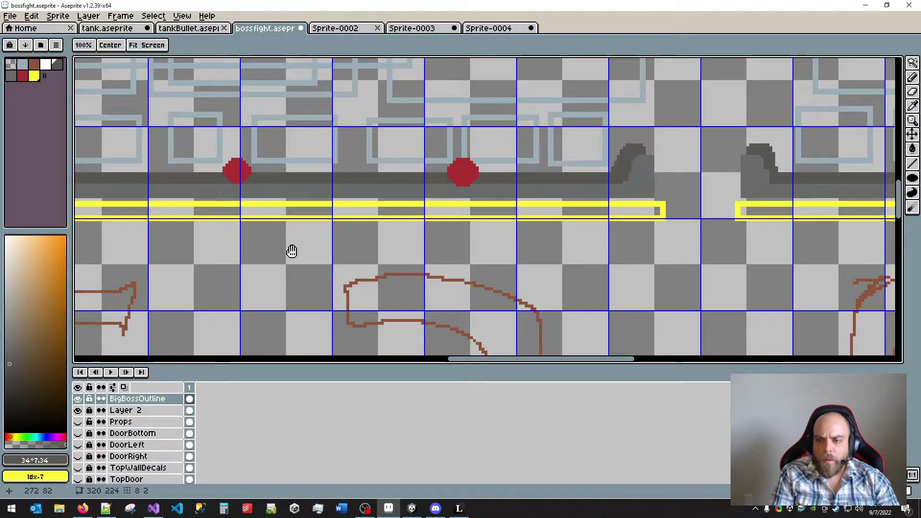
scroll(291, 251, left, 5)
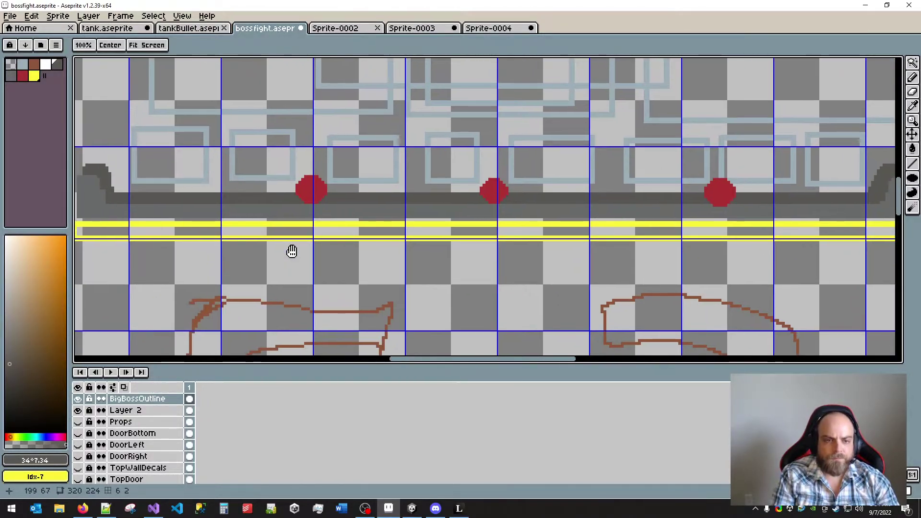
- Select the leftmost red circle on the boss's base and fill it with dark brown-grey
drag(291, 251, 303, 288)
key(z)
scroll(292, 252, down, 4)
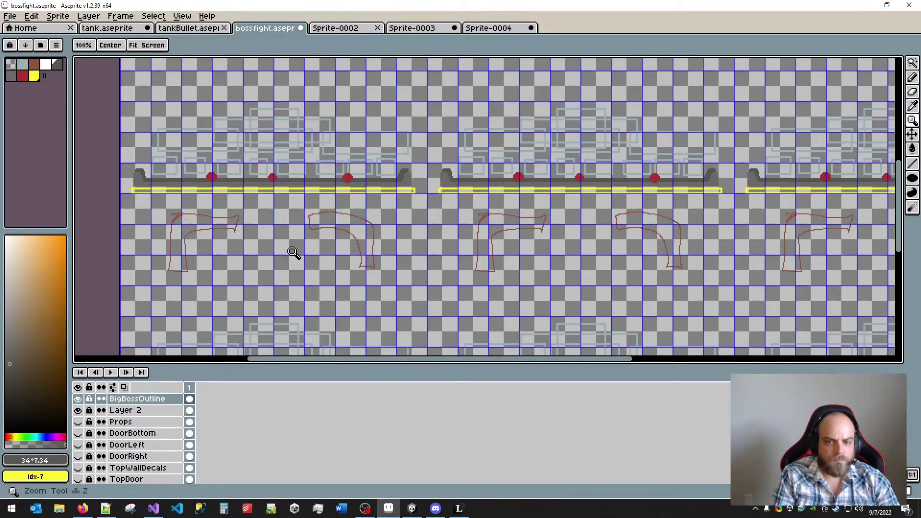
scroll(293, 253, up, 1)
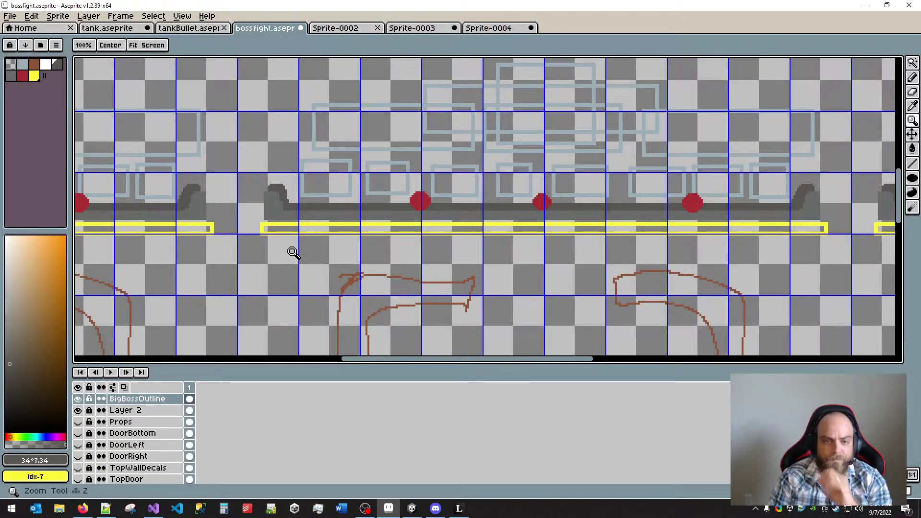
scroll(292, 251, up, 4)
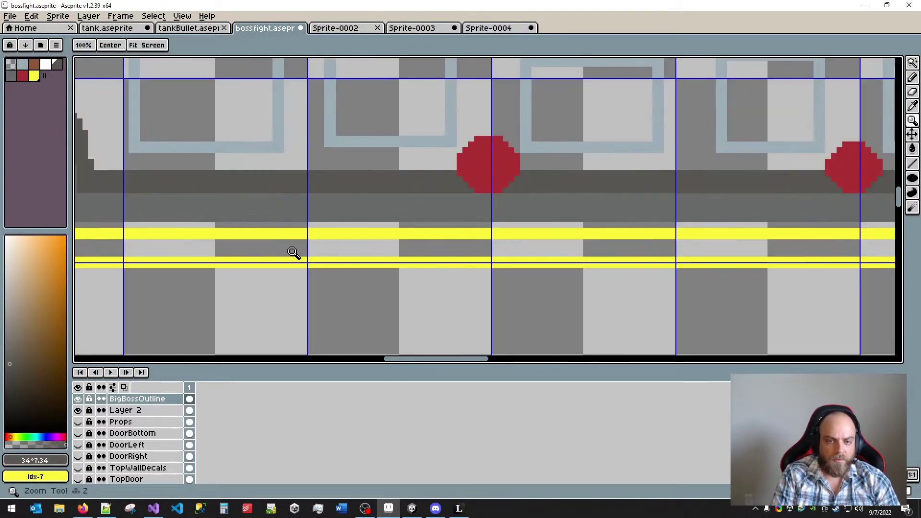
drag(292, 251, 238, 275)
key(w)
key(ctrl+z)
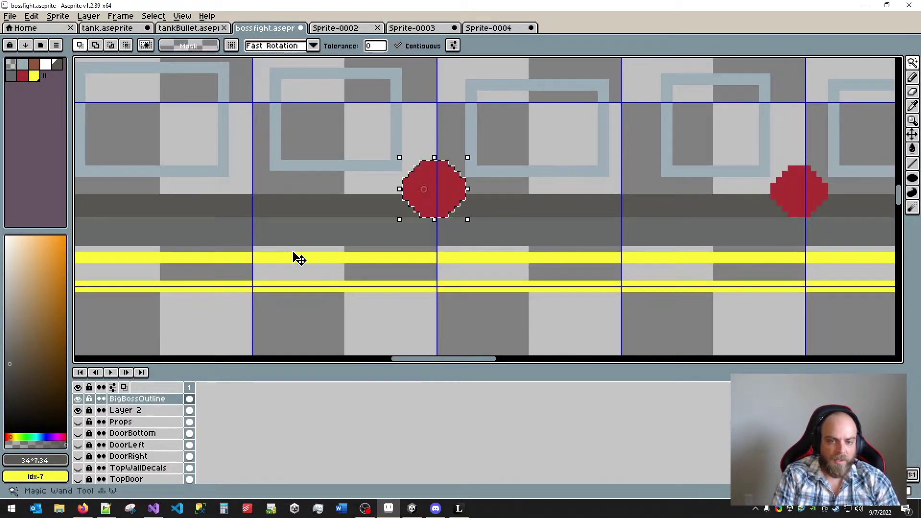
key(Delete)
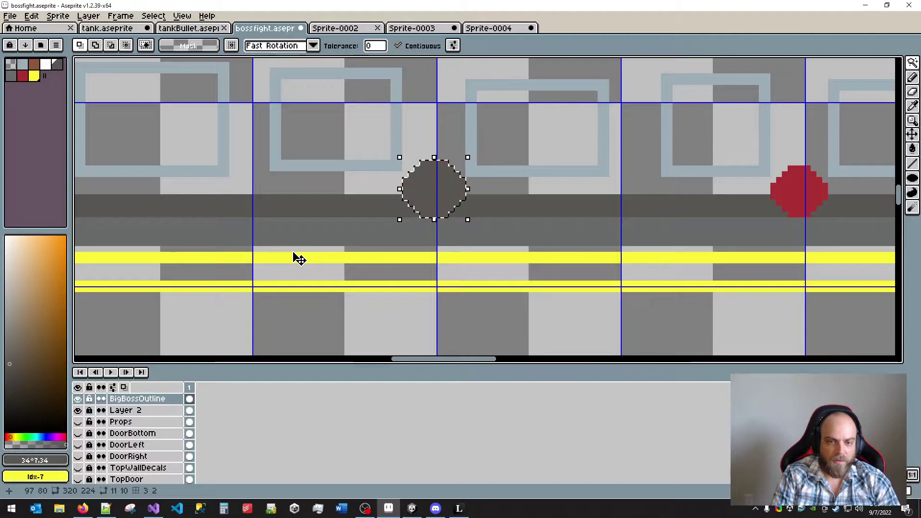
key(ctrl+d)
- Erase the part of the recoloured leftmost circle that rises above the base strip
key(e)
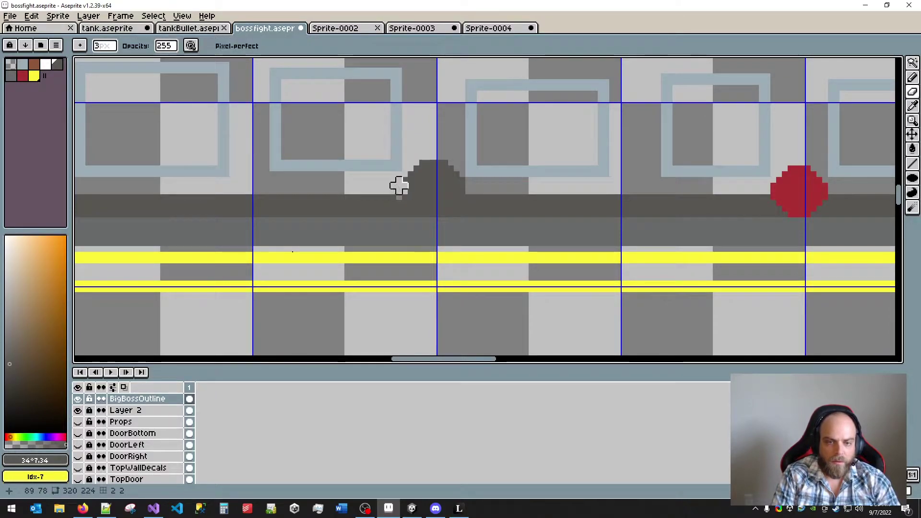
scroll(398, 186, up, 1)
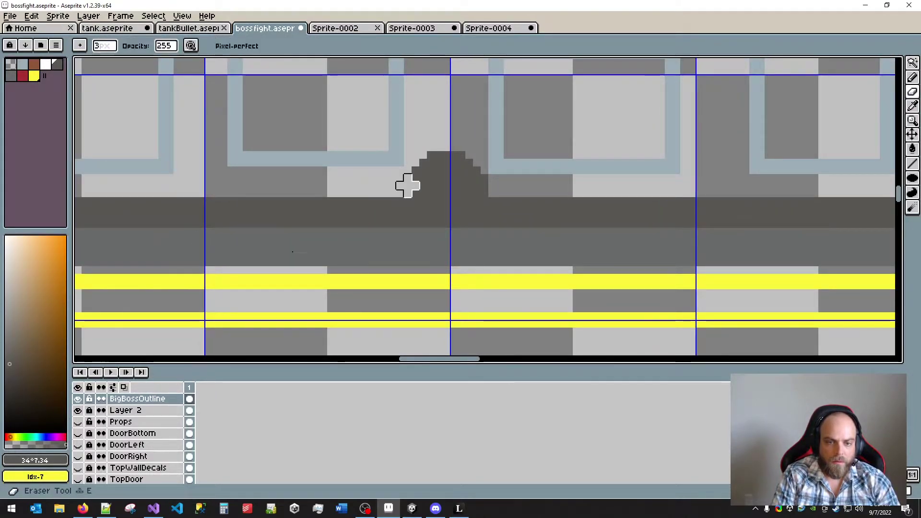
mouse_move(407, 186)
mouse_down()
mouse_move(451, 175)
mouse_move(474, 186)
mouse_move(461, 185)
mouse_move(453, 163)
mouse_move(438, 160)
mouse_up()
- Erase the middle red circle above the base strip and fill its remaining part with dark brown-grey
key(z)
scroll(294, 255, down, 5)
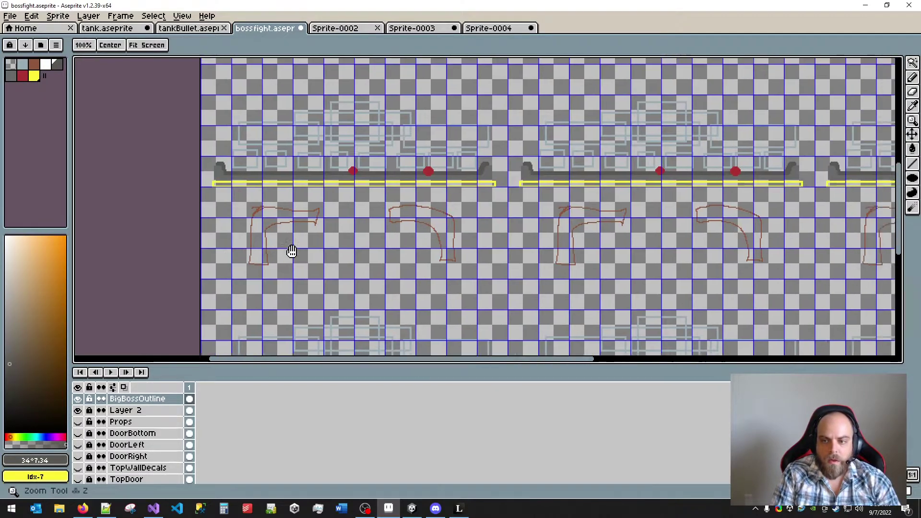
drag(292, 251, 155, 280)
scroll(292, 252, up, 6)
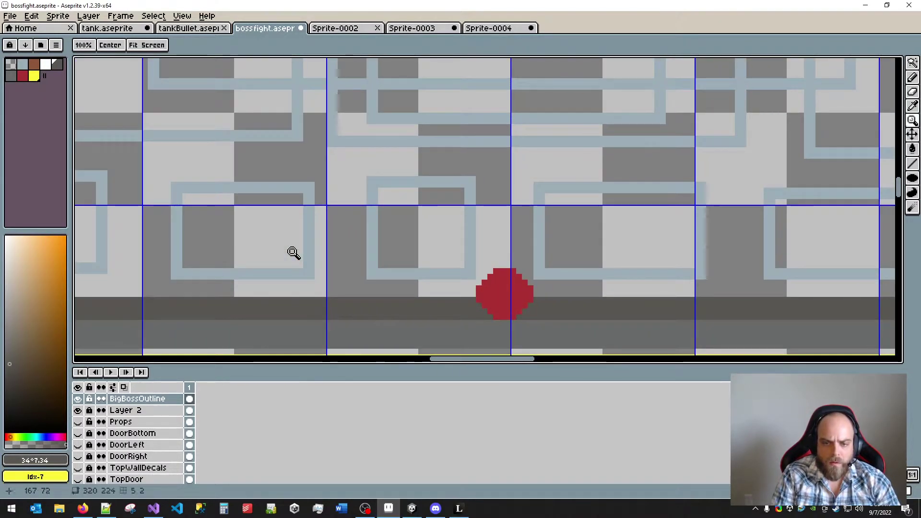
scroll(293, 252, down, 2)
key(e)
mouse_move(485, 228)
mouse_down()
mouse_move(537, 229)
mouse_move(503, 212)
mouse_up()
key(w)
click(509, 245)
key(Delete)
- Erase the upper half of the rightmost red circle down to the base strip's top edge
key(z)
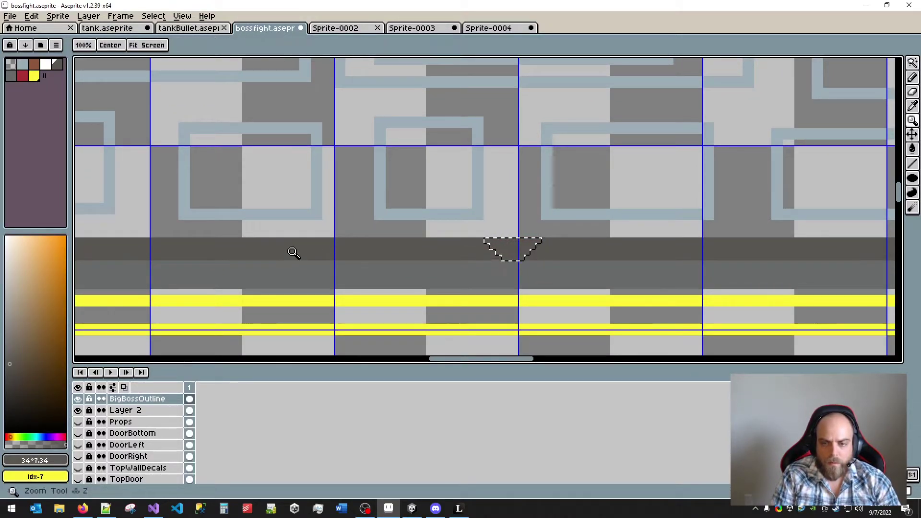
scroll(293, 252, right, 10)
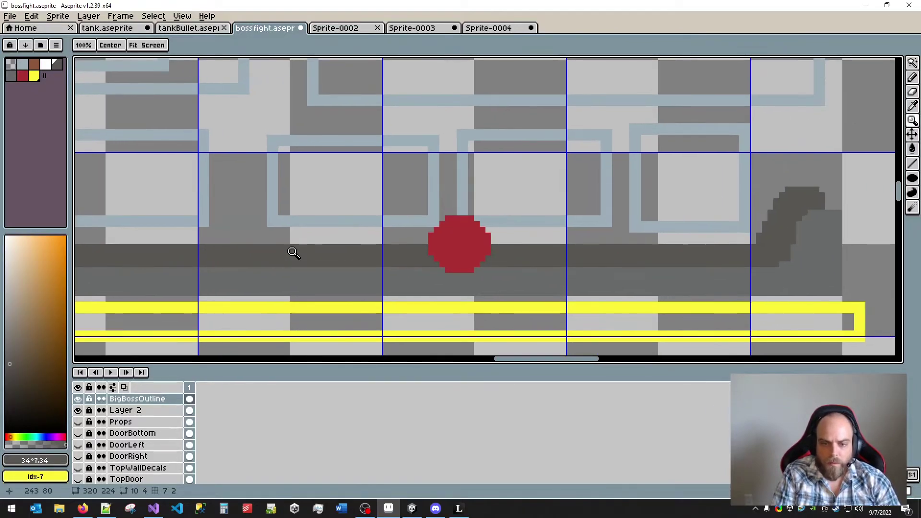
key(e)
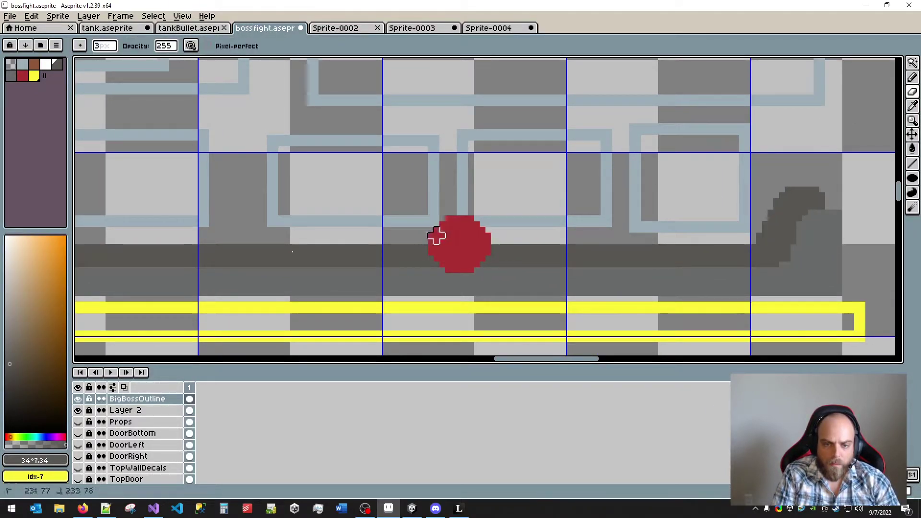
mouse_move(430, 230)
mouse_down()
mouse_move(481, 240)
mouse_move(441, 230)
mouse_move(465, 215)
mouse_move(481, 224)
mouse_up()
key(ctrl+z)
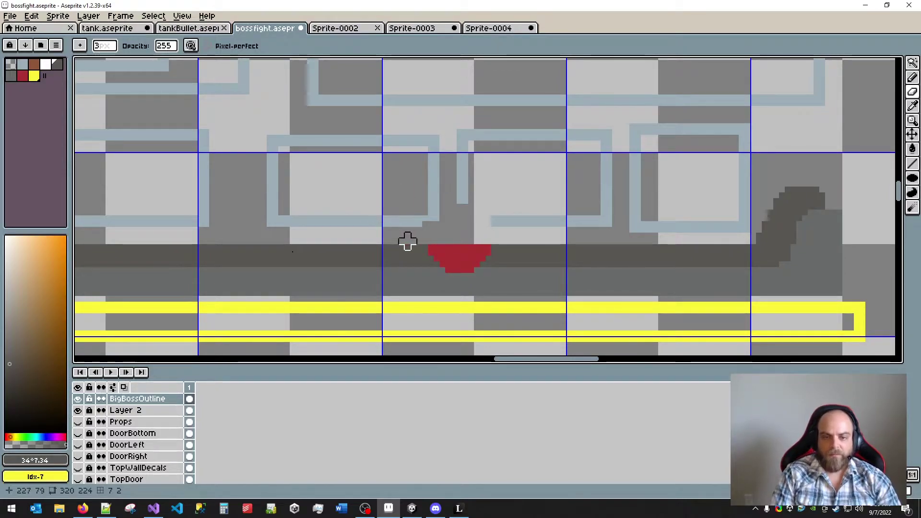
click(465, 249)
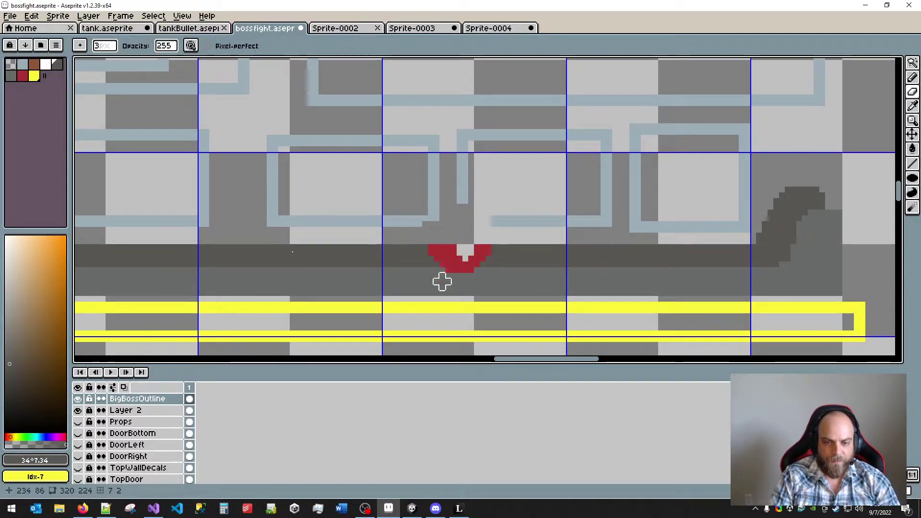
- Erase a small patch of the base beside the last red remnant and repaint it with grey and dark brown-grey
key(space)
drag(336, 211, 672, 182)
drag(212, 118, 755, 181)
scroll(292, 251, right, 10)
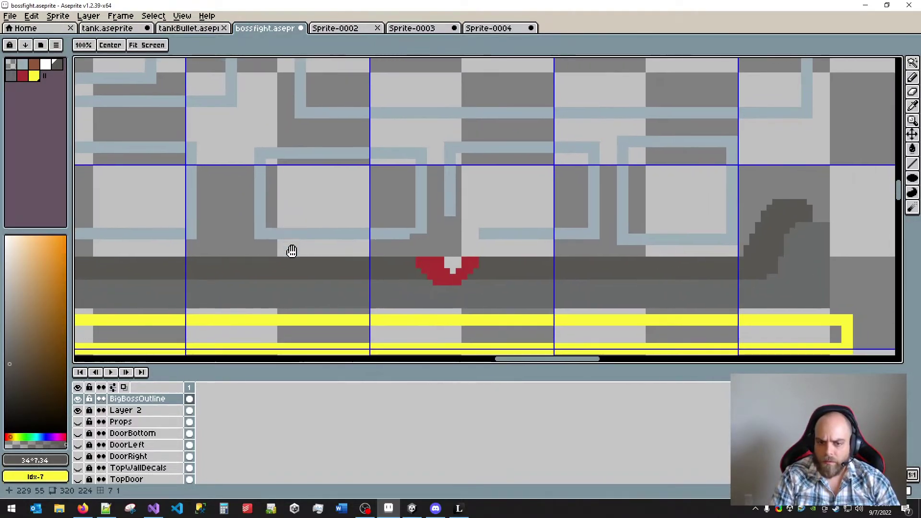
drag(292, 251, 217, 228)
mouse_move(430, 248)
mouse_down()
mouse_move(423, 253)
mouse_move(441, 271)
mouse_up()
alt+click(409, 281)
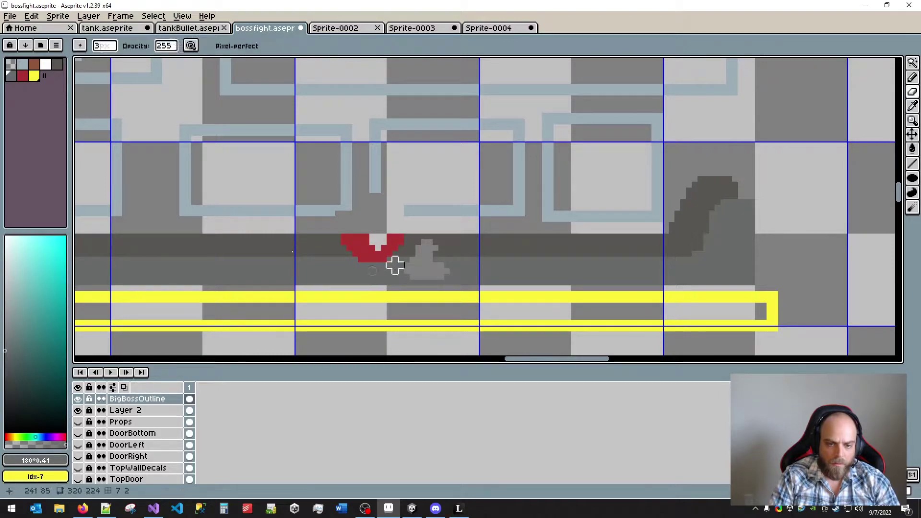
key(b)
key(w)
click(415, 269)
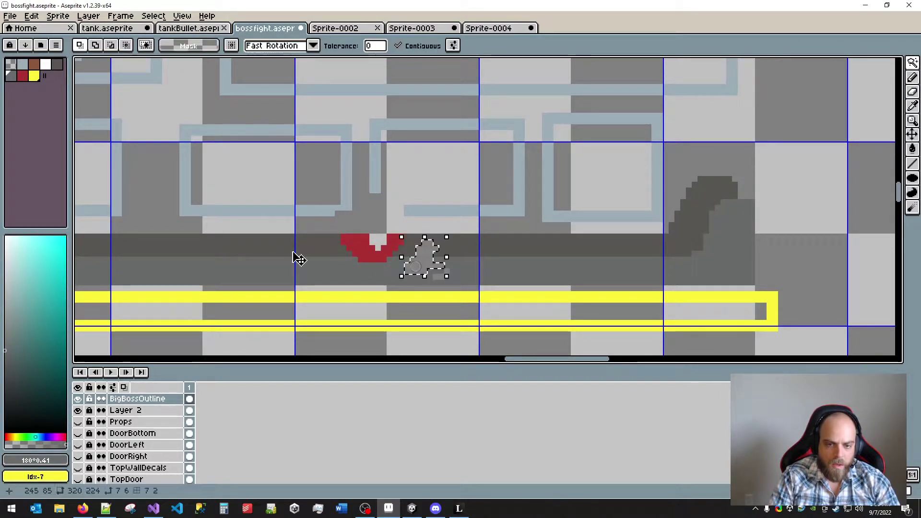
key(Delete)
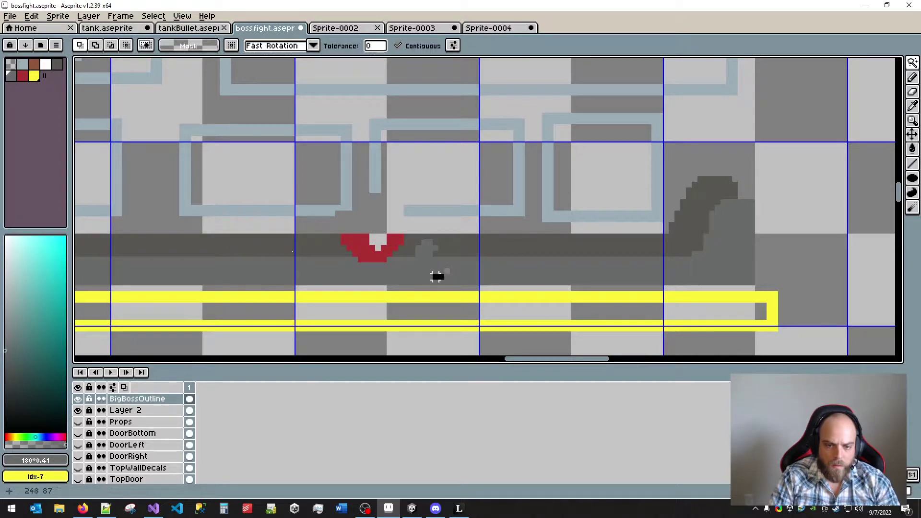
key(ctrl+d)
key(b)
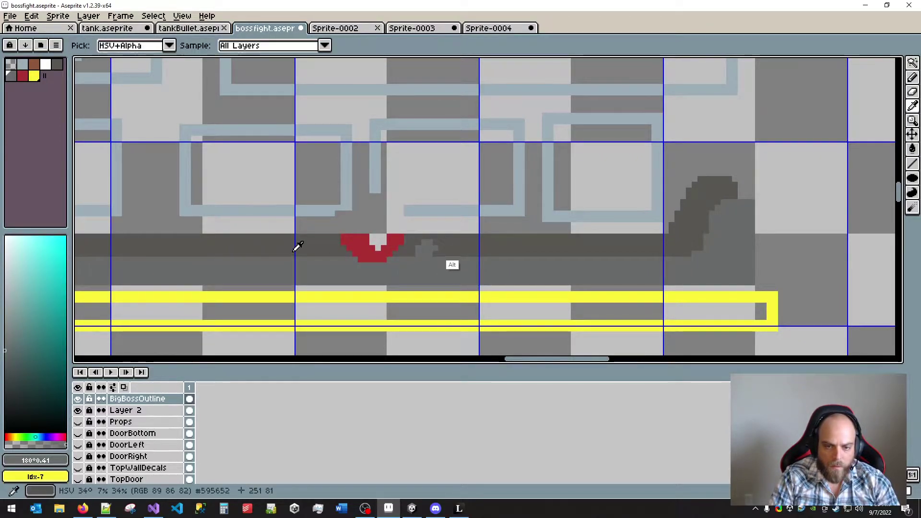
alt+click(292, 252)
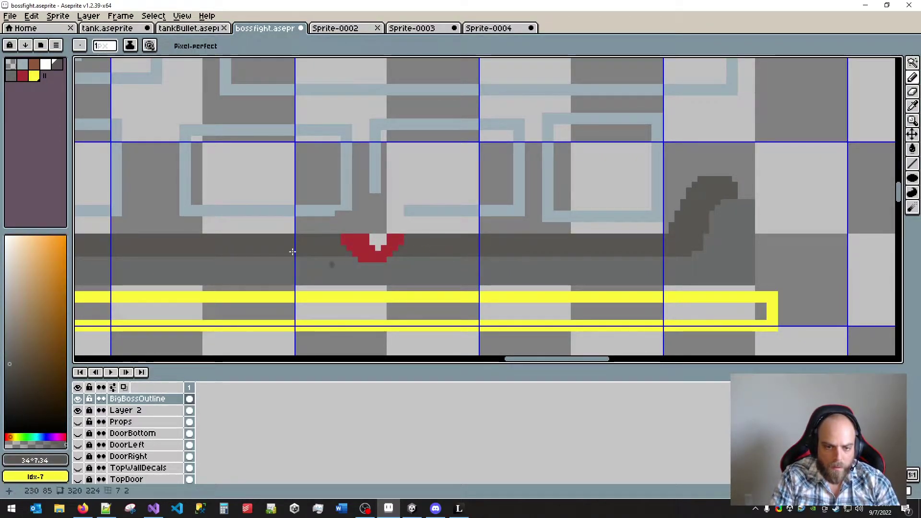
- Paint over the last red remnant with grey along its bottom and dark brown-grey above, including the erased notch
alt+click(292, 252)
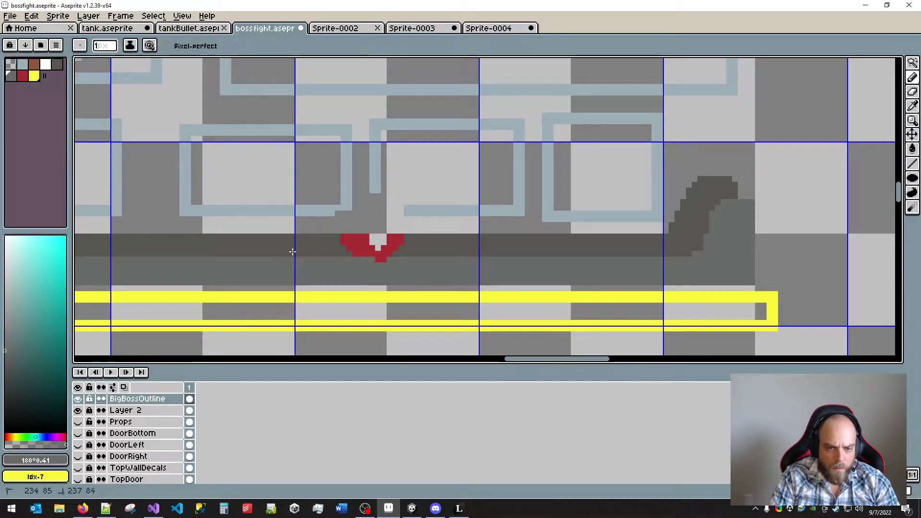
key(ctrl+z)
alt+click(292, 252)
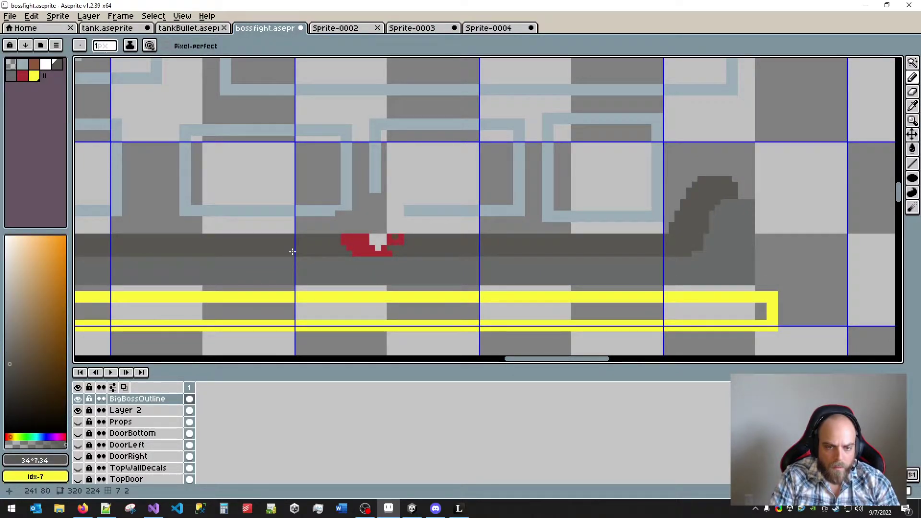
key(w)
click(396, 240)
key(f)
click(355, 242)
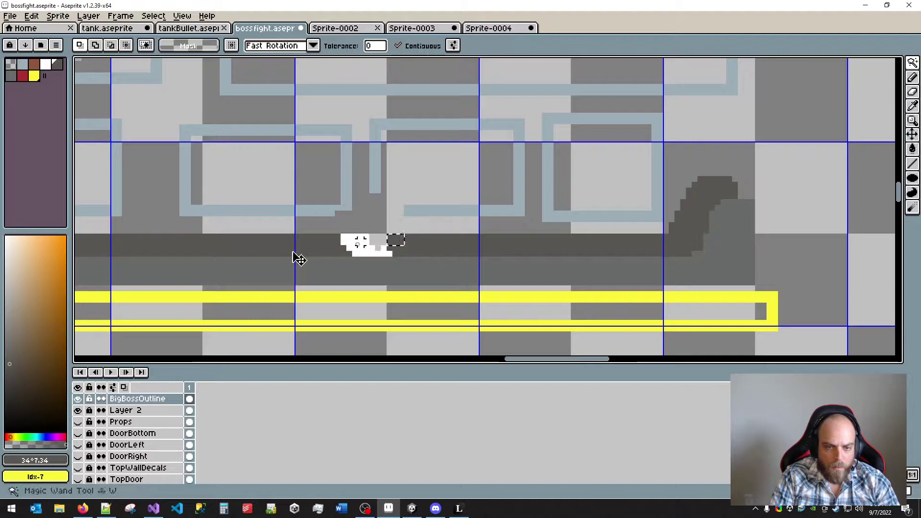
key(f)
click(378, 239)
key(ctrl+d)
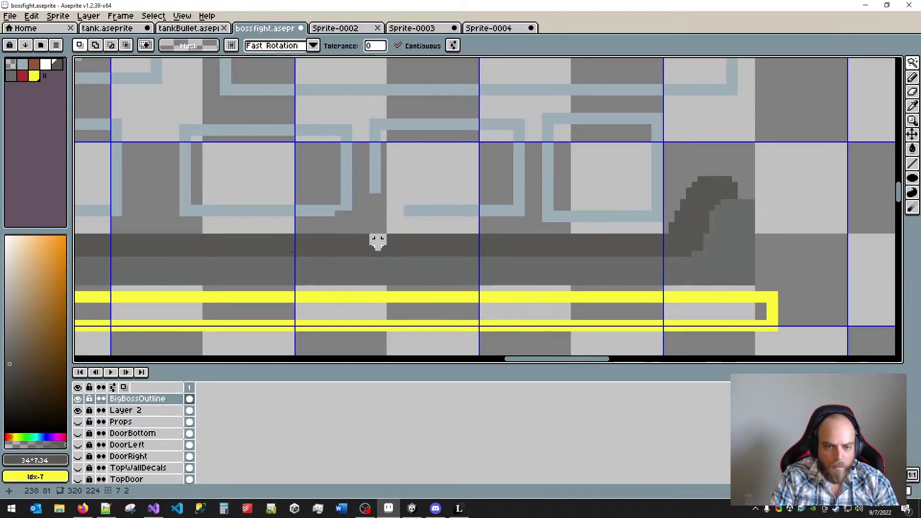
key(b)
- Pick the base's grey and sketch a curved side for a raised block on the base strip near the boss's left end, thickening its foot
key(z)
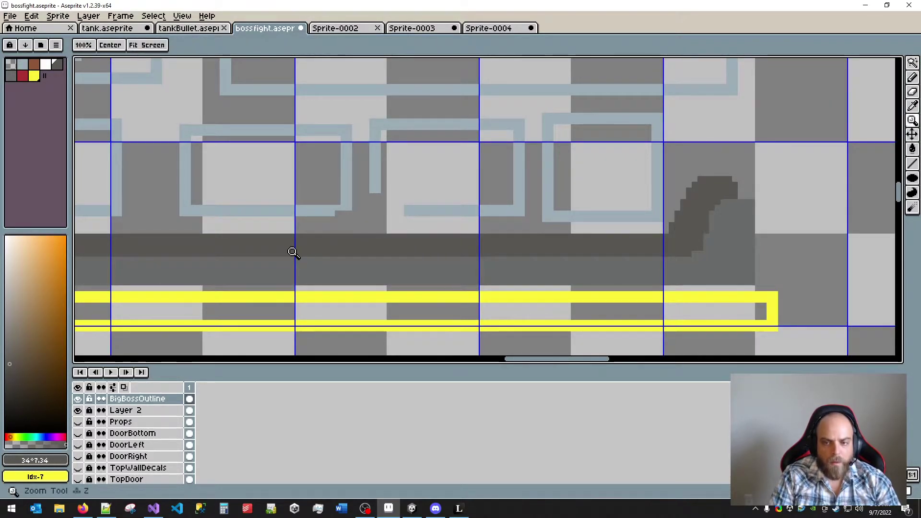
scroll(292, 252, down, 7)
scroll(292, 251, up, 4)
mouse_move(290, 249)
mouse_down()
mouse_move(638, 348)
mouse_move(693, 295)
mouse_up()
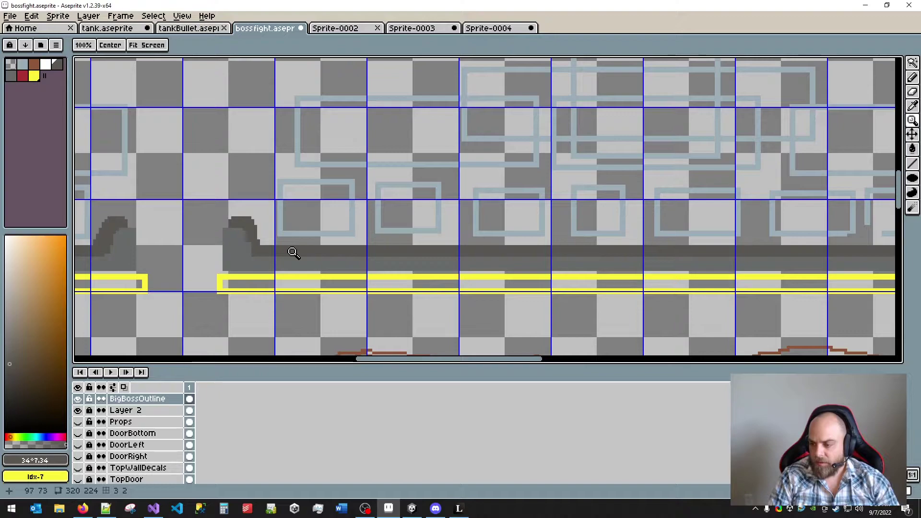
drag(292, 252, 340, 256)
scroll(292, 251, left, 2)
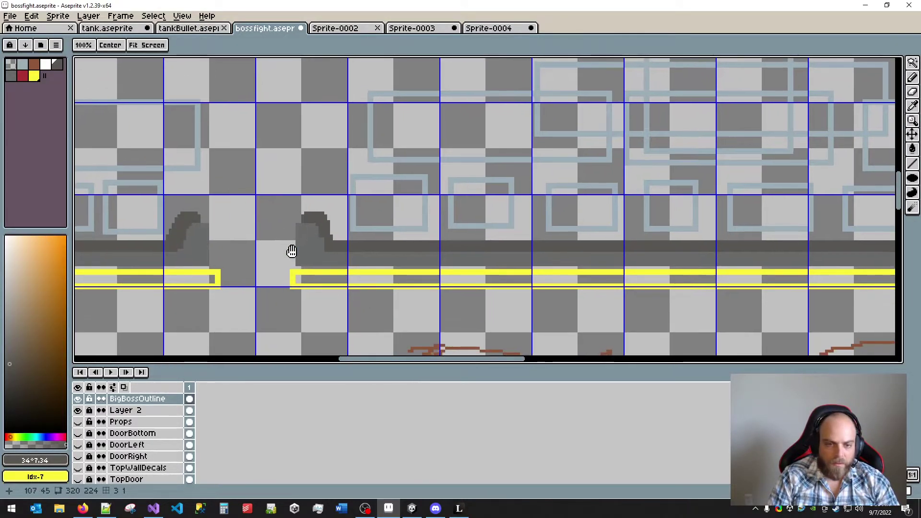
alt+click(293, 253)
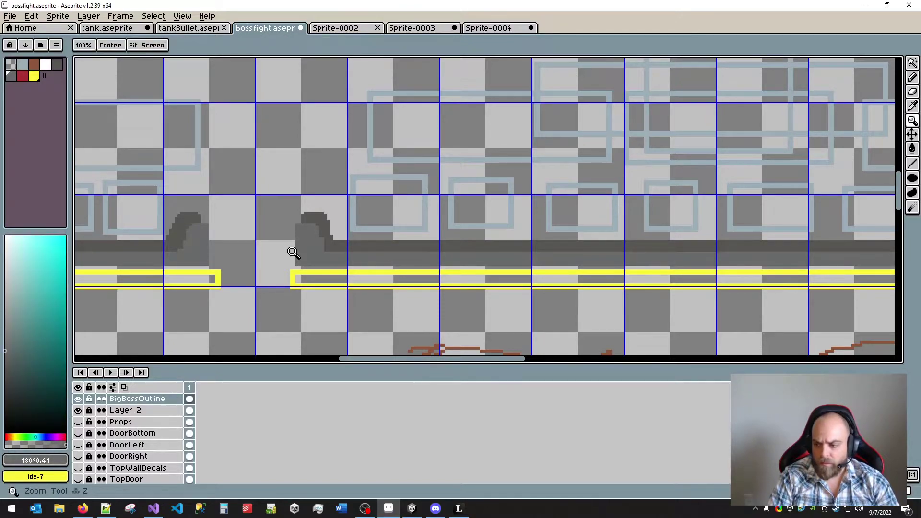
click(293, 252)
scroll(292, 252, down, 1)
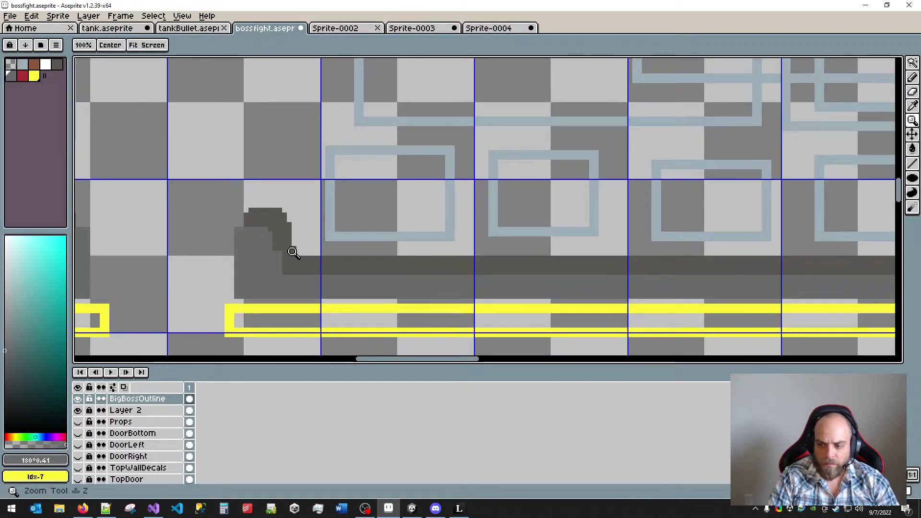
scroll(292, 252, up, 1)
drag(292, 252, 341, 207)
scroll(291, 251, right, 3)
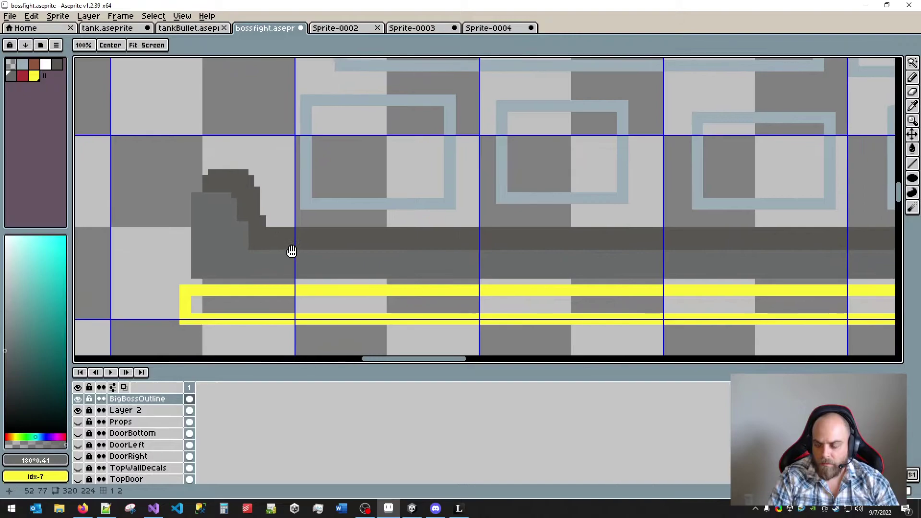
scroll(290, 252, up, 1)
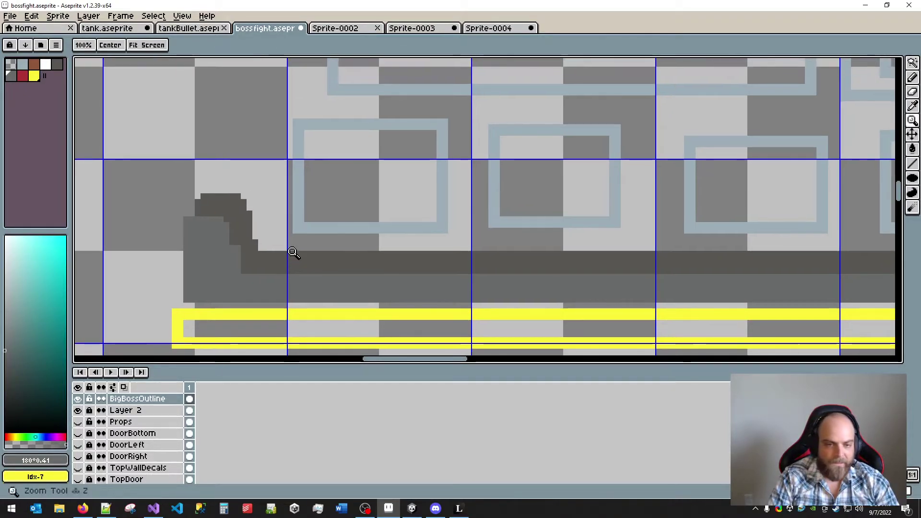
click(290, 253)
scroll(293, 252, down, 1)
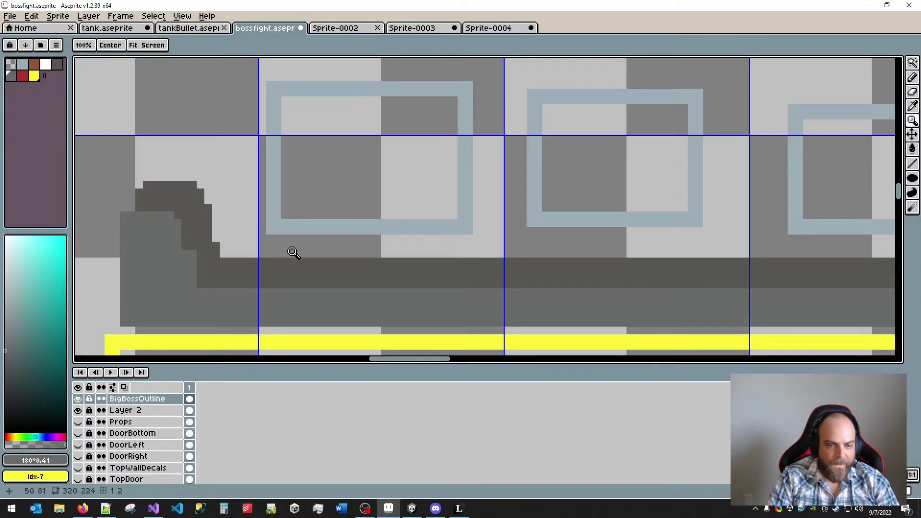
key(b)
drag(408, 238, 416, 223)
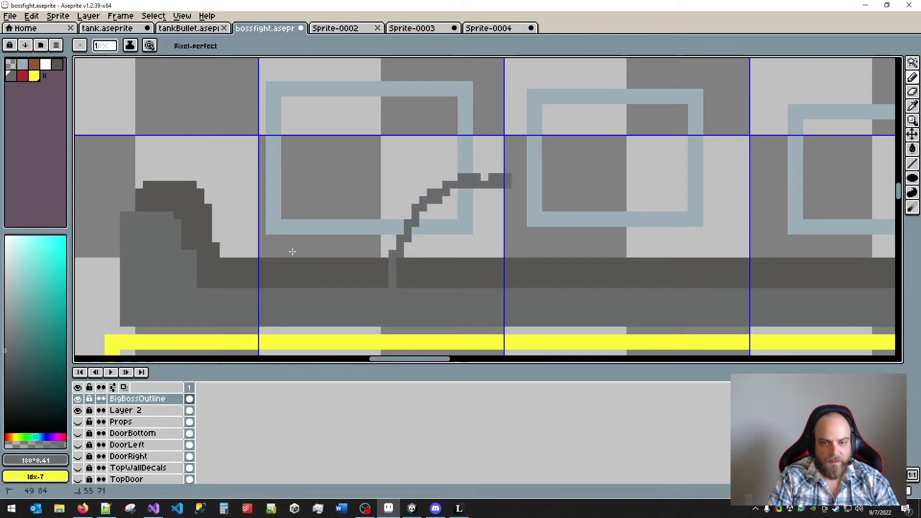
drag(438, 192, 392, 261)
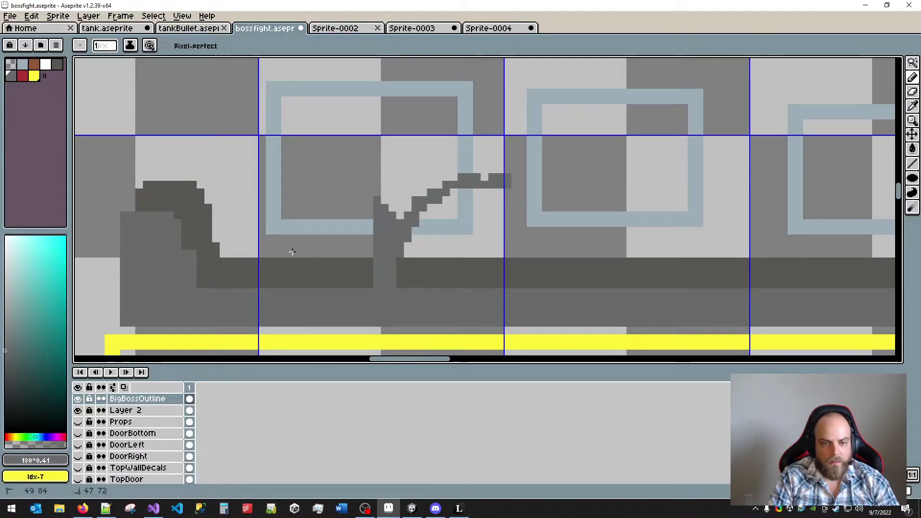
- Outline the raised block's straight top edge about 45 pixels long and close its right side down to the base strip in grey
key(ctrl+z)
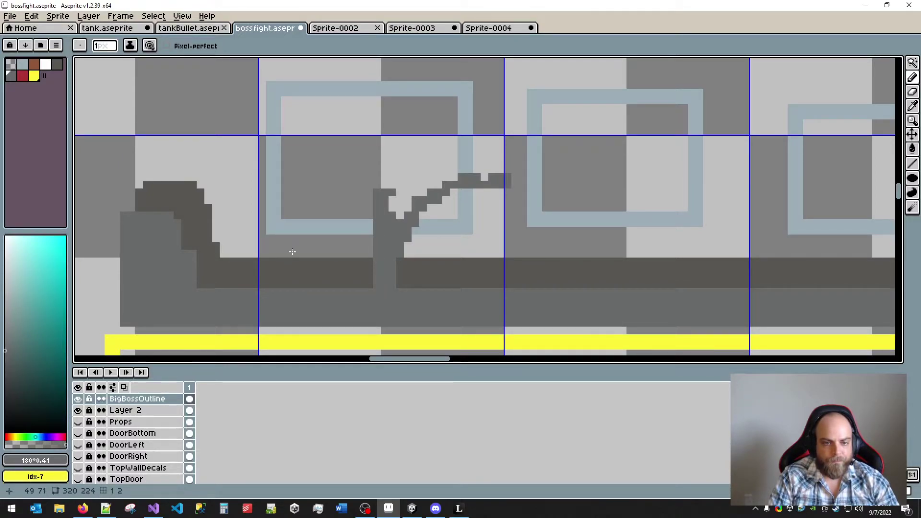
drag(400, 177, 420, 172)
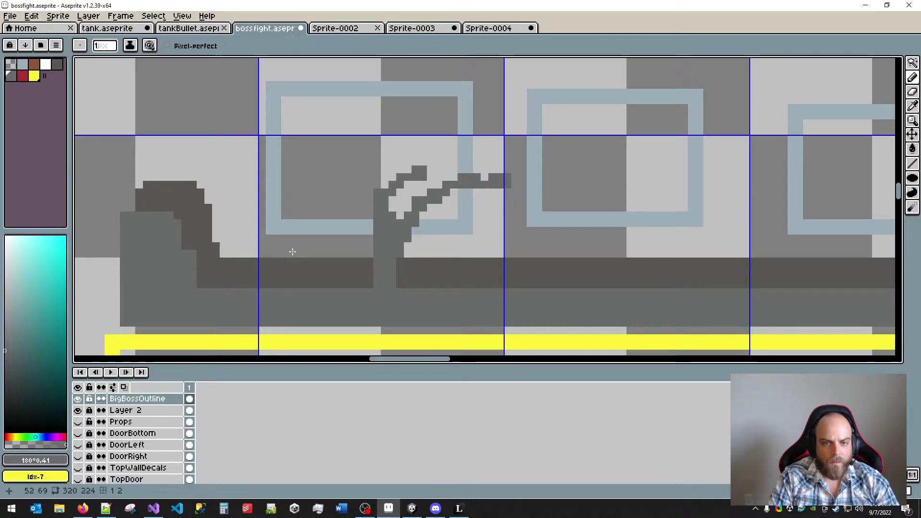
key(ctrl+z)
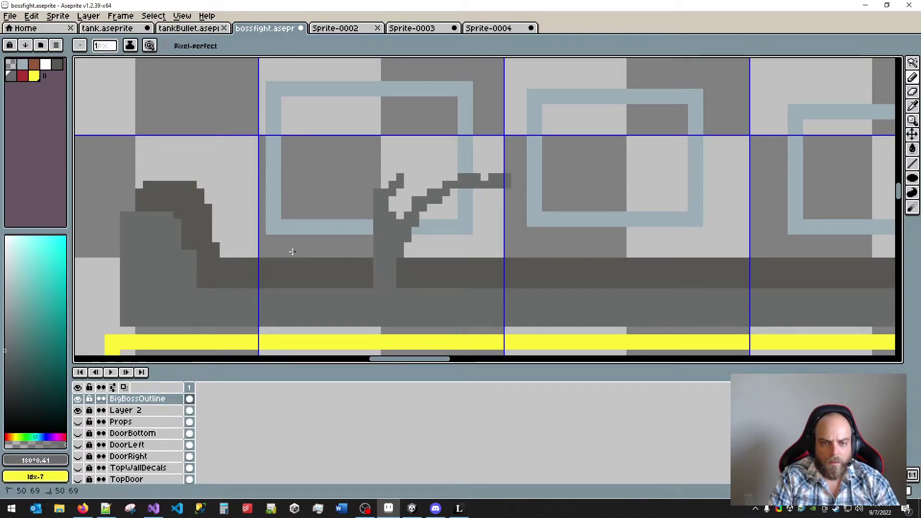
key(shift)
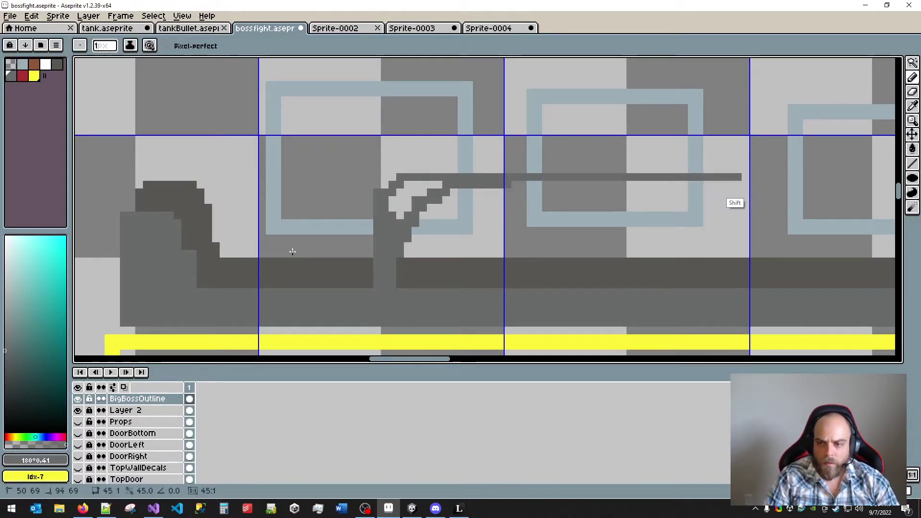
shift+click(737, 177)
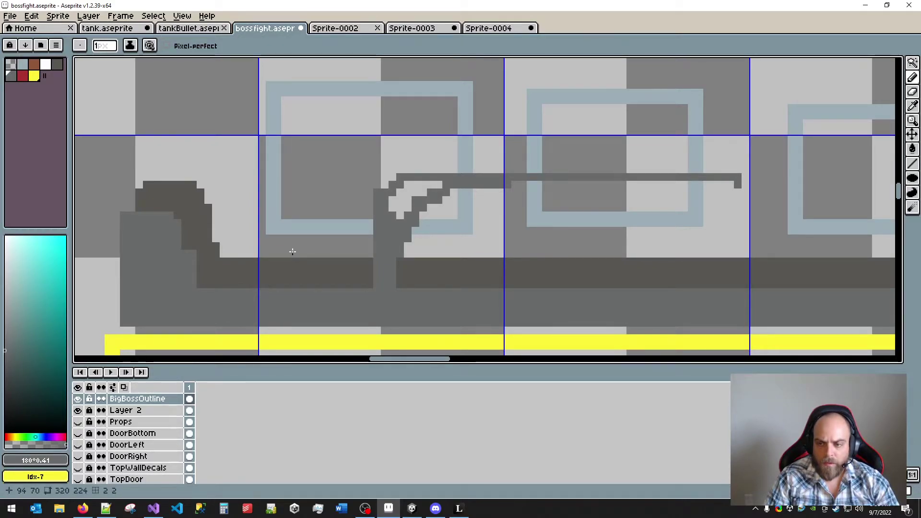
key(shift)
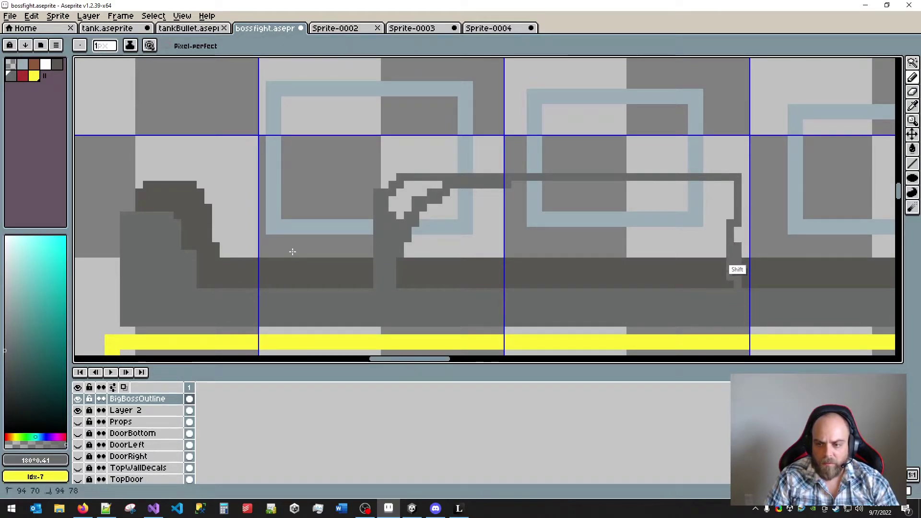
mouse_move(722, 261)
mouse_down()
mouse_move(715, 277)
mouse_move(669, 254)
mouse_up()
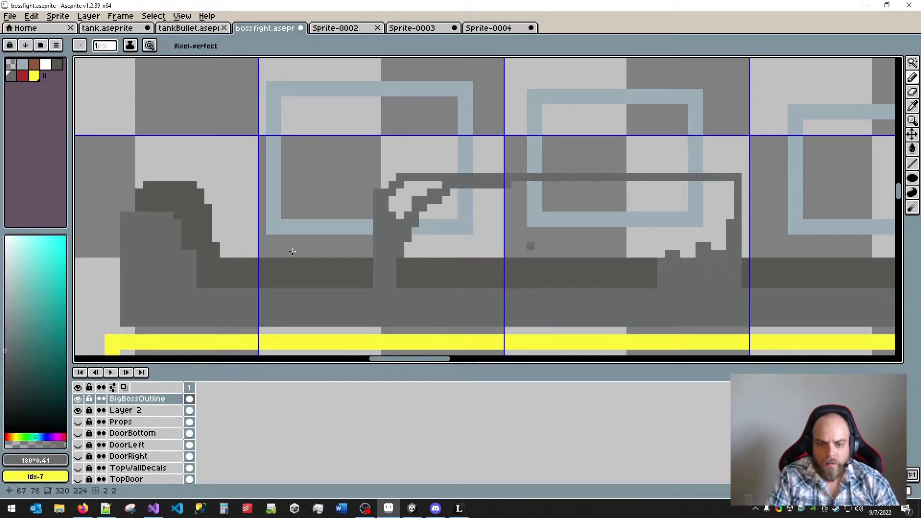
- Fill the dark strip section, the main interior and the blue-grey sketch areas inside the block's outline with grey
key(w)
click(540, 274)
key(f)
click(518, 233)
key(f)
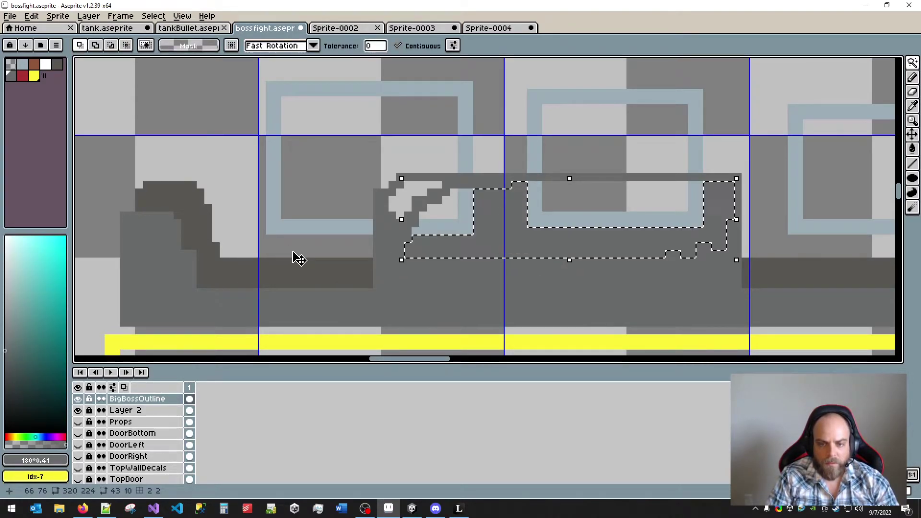
click(559, 206)
key(f)
click(544, 218)
key(f)
- Fill the remaining blue-grey and empty pockets in the block's upper-left corner with grey
click(465, 216)
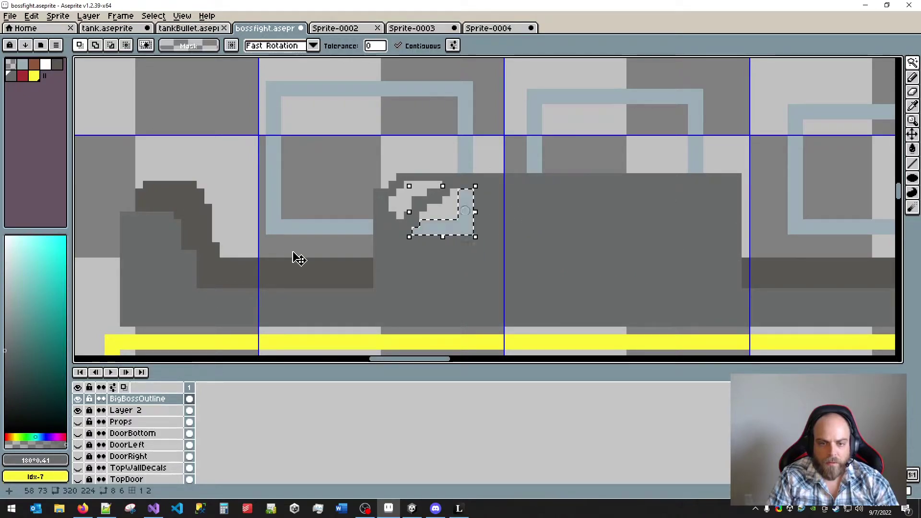
key(f)
click(445, 215)
key(f)
click(403, 199)
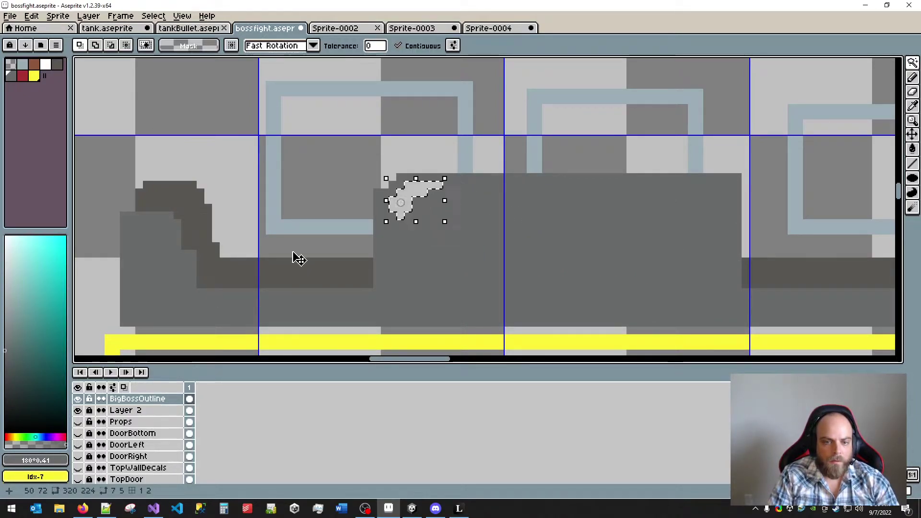
key(f)
- Pick the dark brown-grey and paint a two-pixel band along the raised block's top edge with a stepped left corner
alt+click(185, 221)
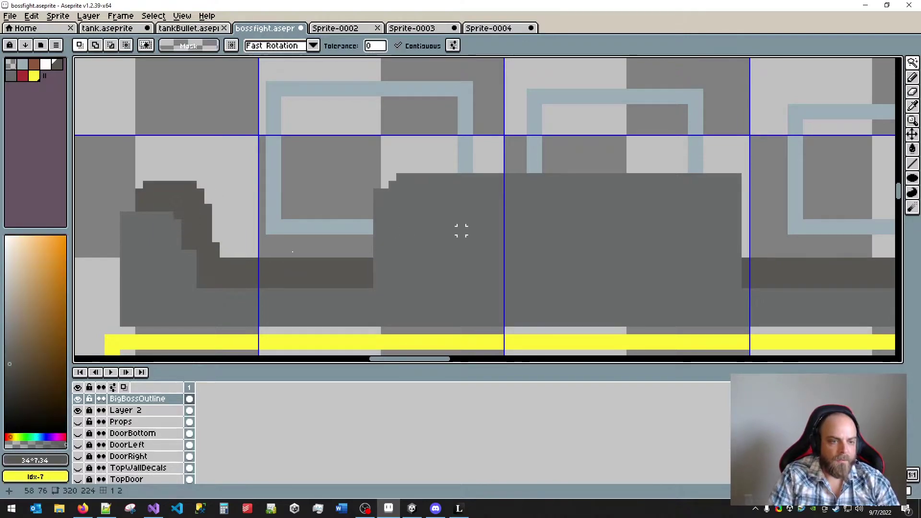
key(b)
drag(399, 177, 415, 184)
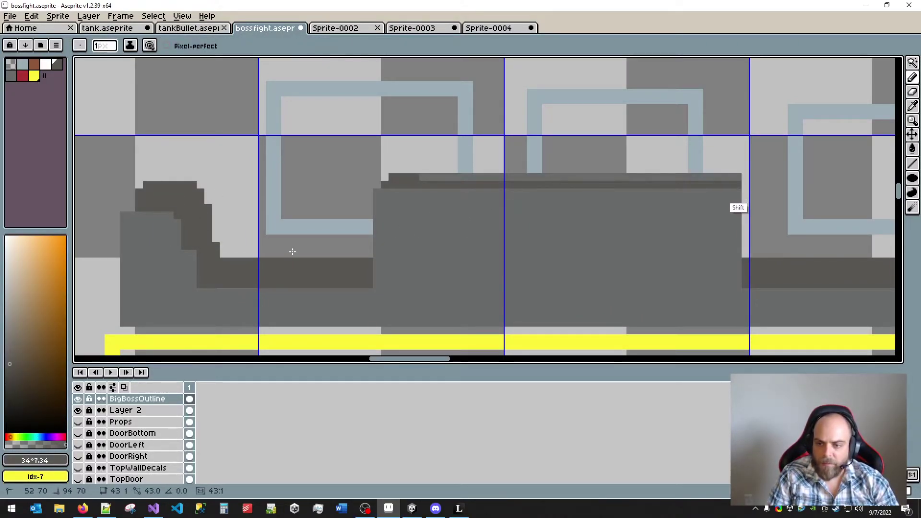
shift+click(737, 184)
click(727, 178)
key(f)
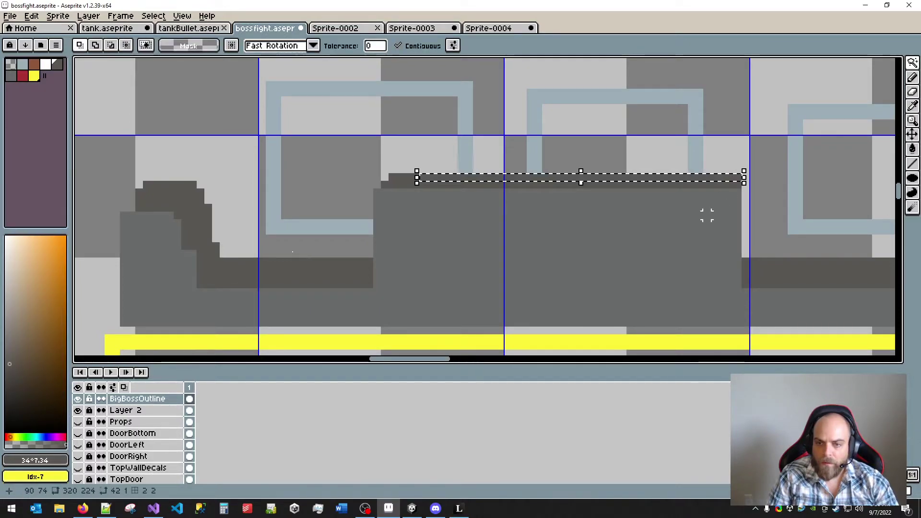
key(ctrl+d)
- Add a two-pixel dark brown-grey band down the raised block's right side, stepping out where it meets the base strip
drag(721, 222, 601, 215)
scroll(291, 252, right, 3)
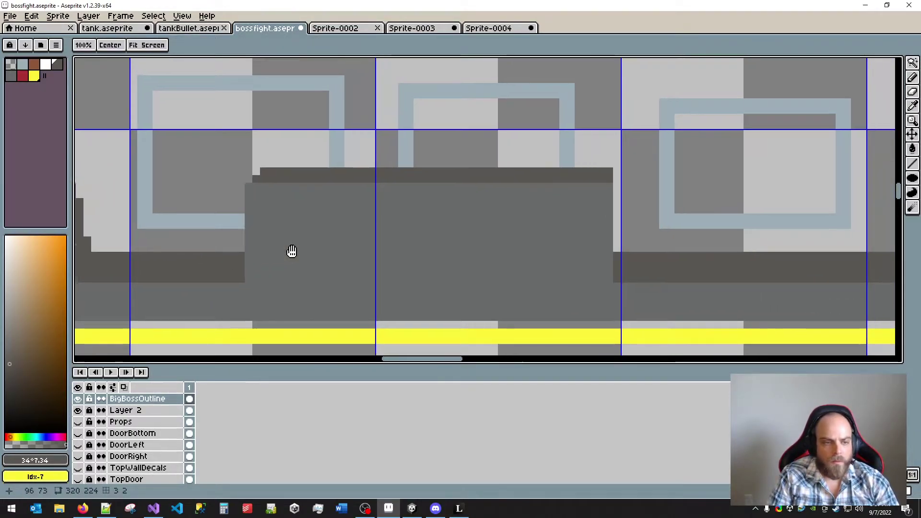
key(z)
scroll(292, 252, down, 2)
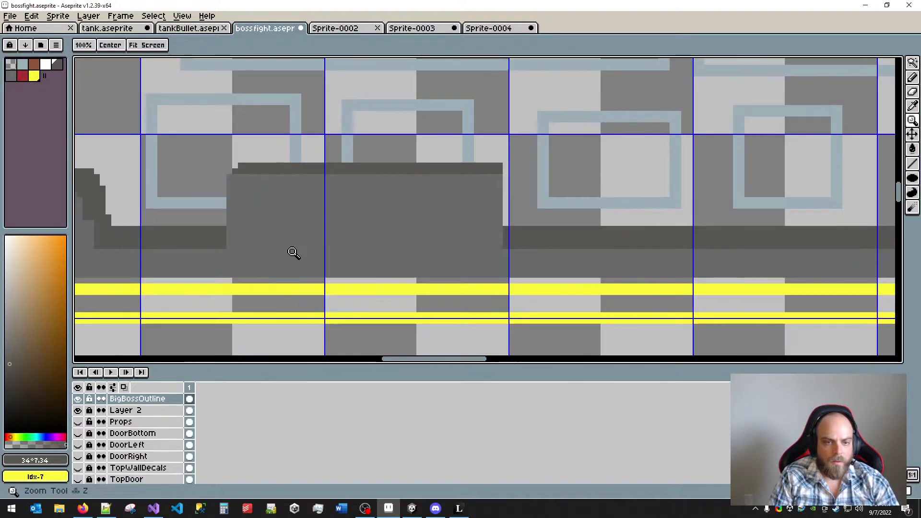
key(b)
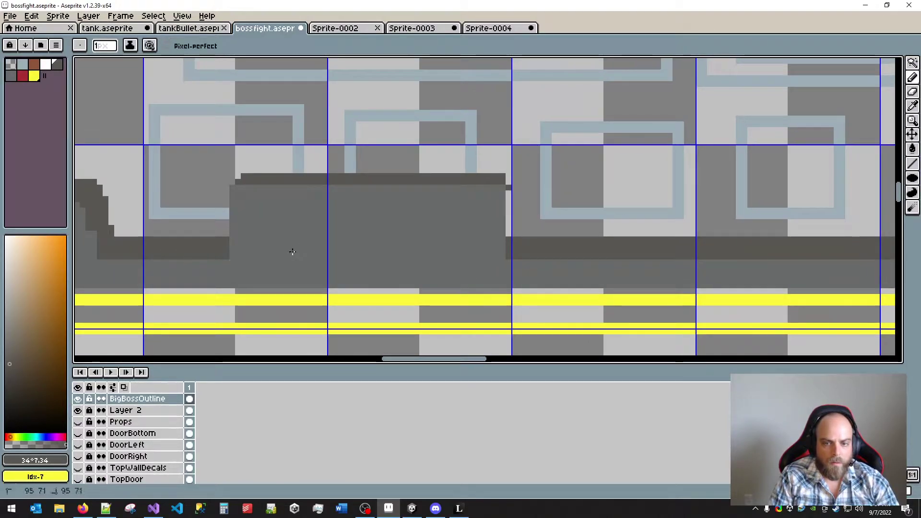
shift+click(511, 247)
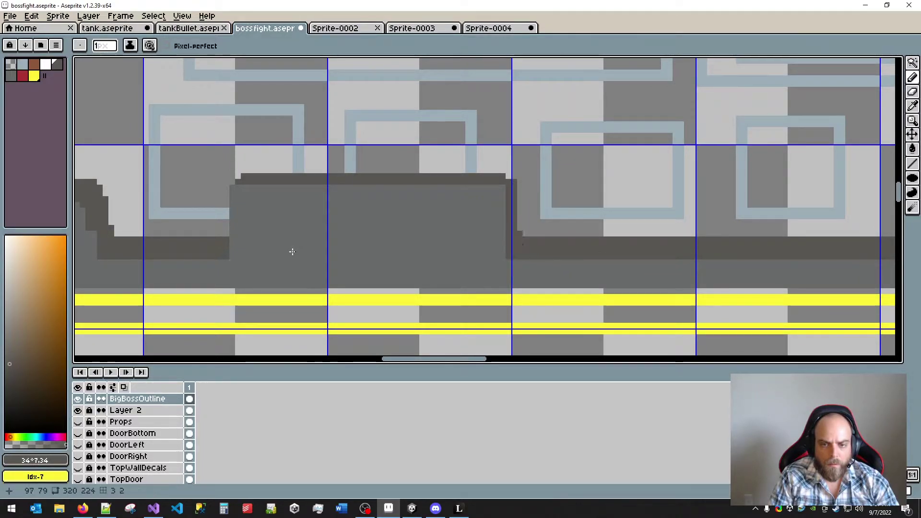
- Examine how the new raised block sits within the whole boss outline and the space beside it
key(z)
scroll(292, 252, down, 2)
key(space)
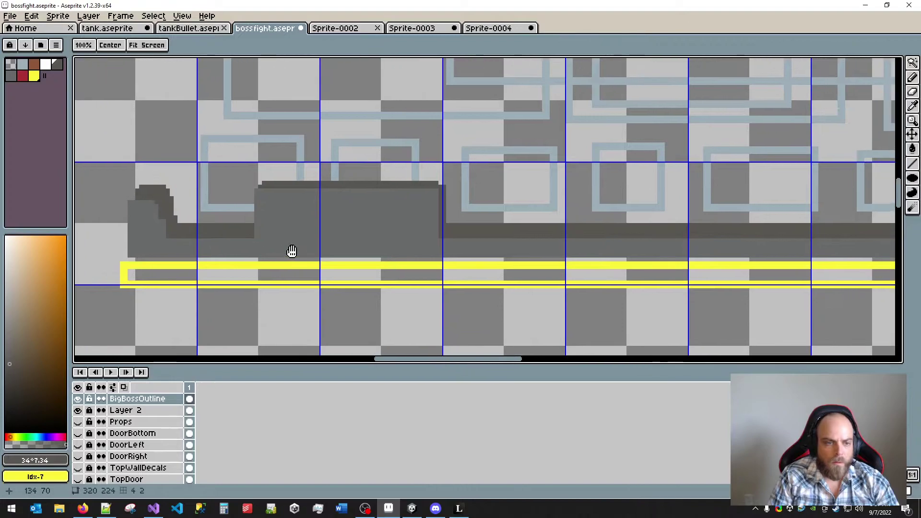
scroll(291, 251, down, 3)
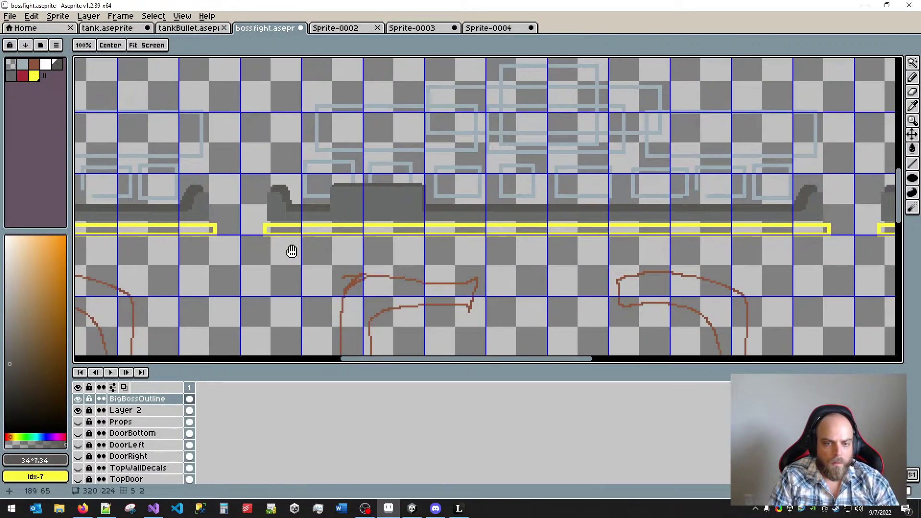
scroll(292, 251, down, 3)
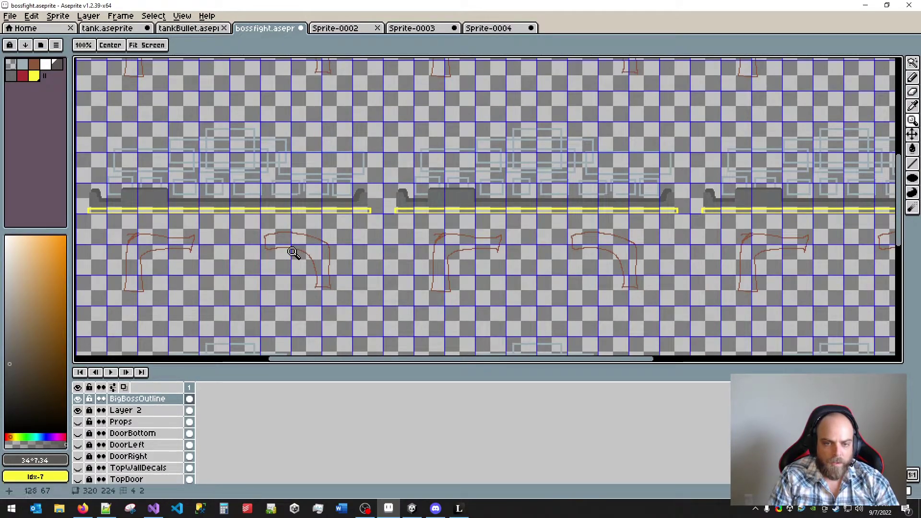
scroll(293, 253, up, 3)
scroll(292, 252, down, 1)
mouse_move(291, 251)
mouse_down()
mouse_move(33, 249)
mouse_move(445, 243)
mouse_move(268, 247)
mouse_move(425, 259)
mouse_up()
scroll(292, 251, left, 3)
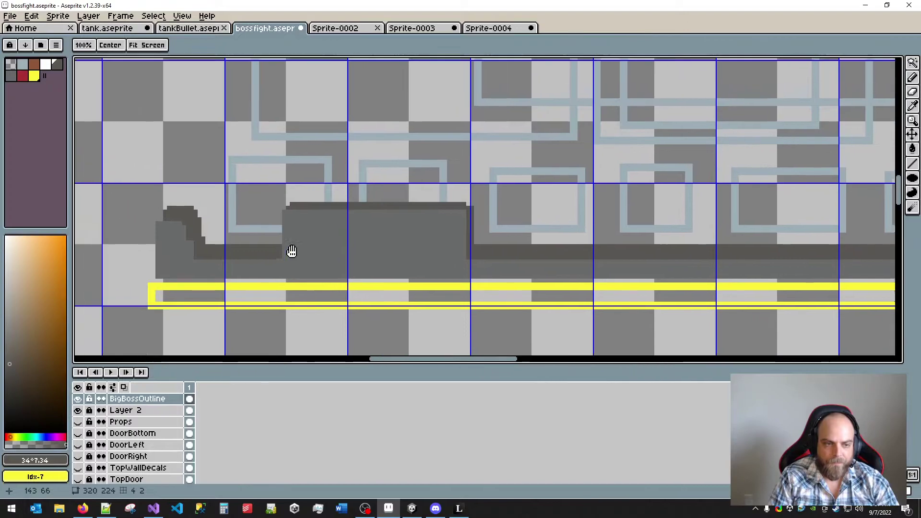
scroll(291, 251, right, 1)
scroll(292, 251, right, 2)
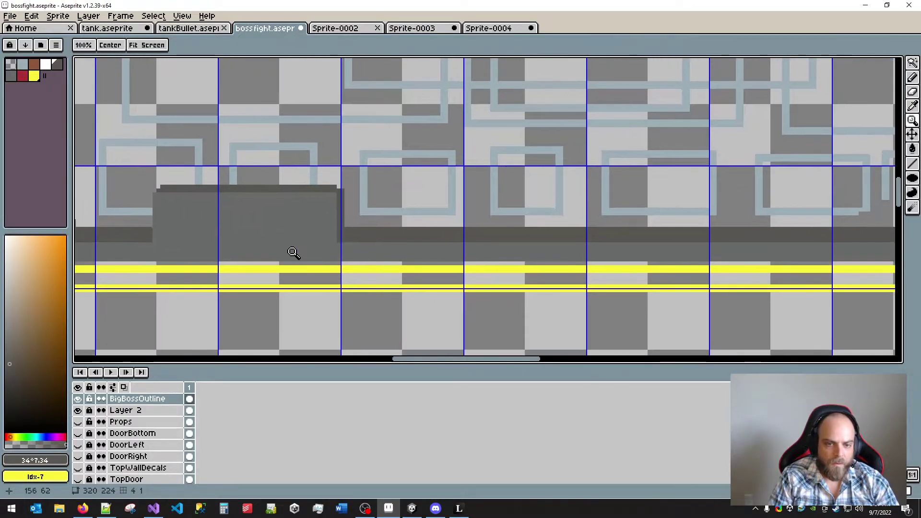
key(m)
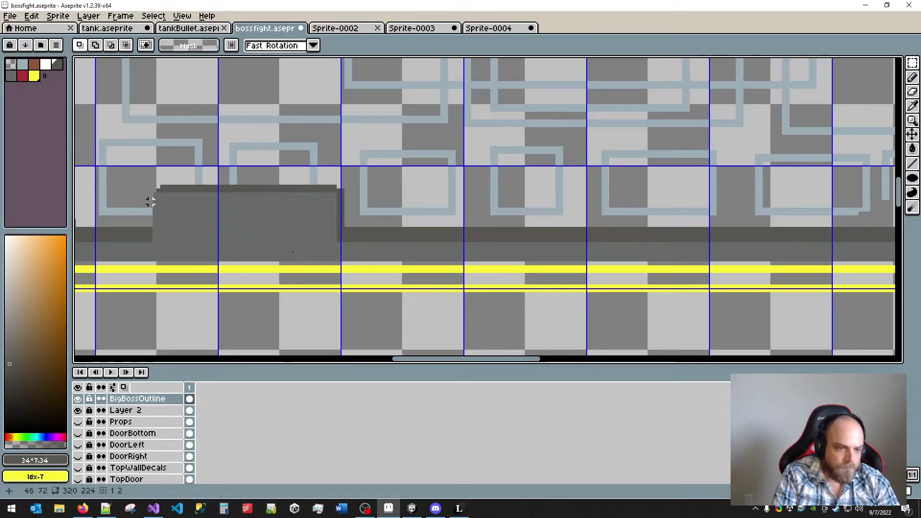
drag(154, 240, 345, 183)
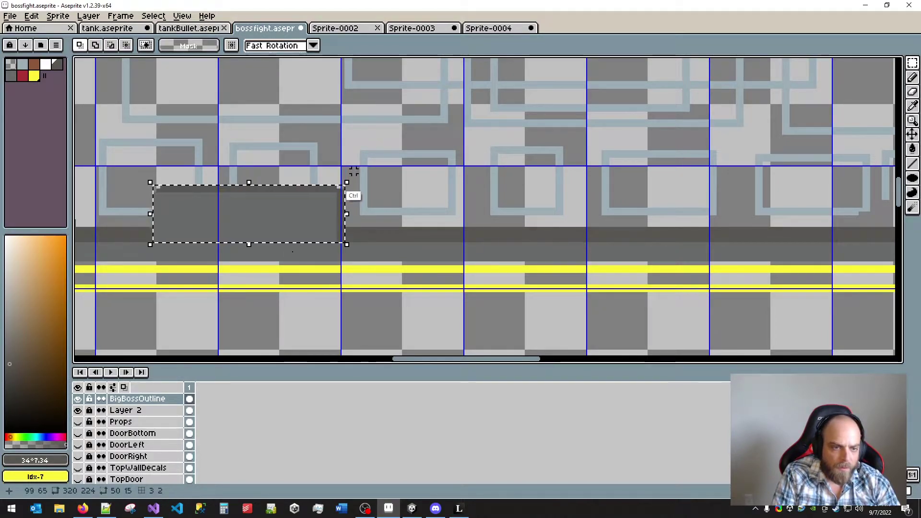
key(ctrl+d)
drag(277, 210, 508, 176)
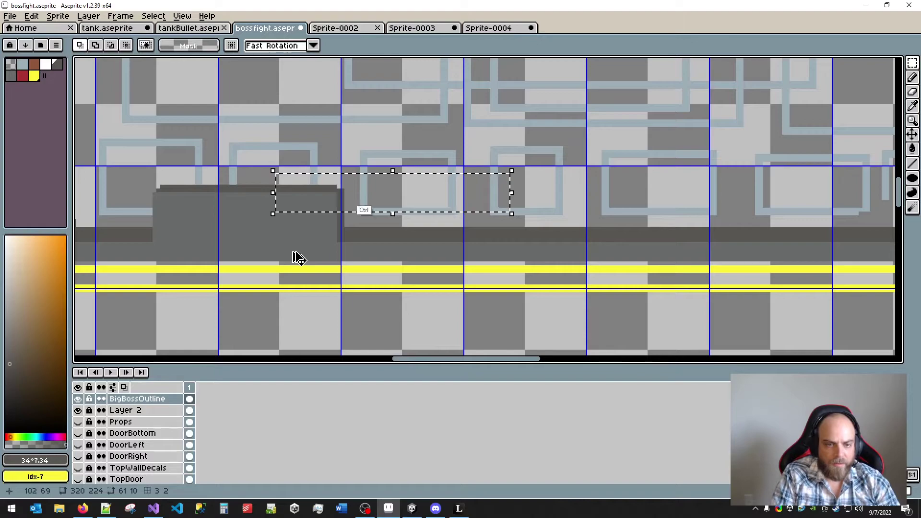
key(ctrl+z)
- Try to duplicate the raised block by copying its 50 by 15 px area and pasting it
scroll(392, 167, down, 5)
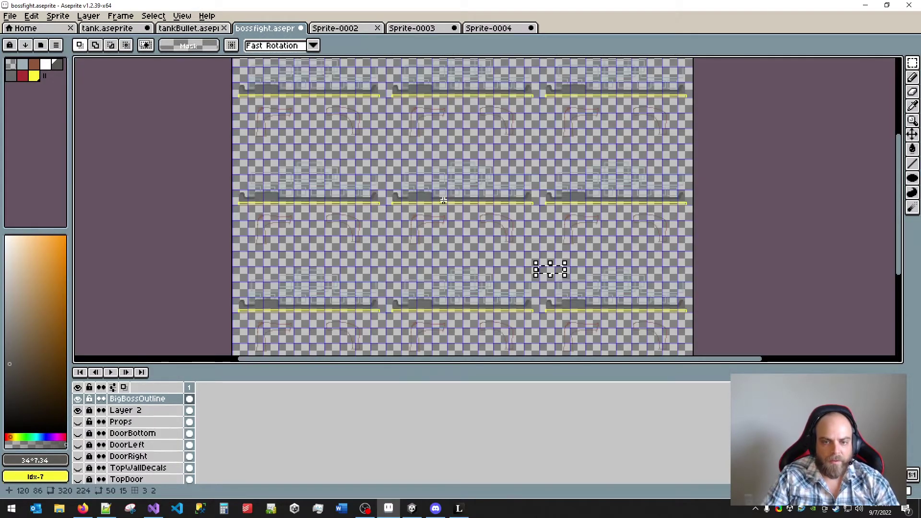
scroll(443, 201, up, 4)
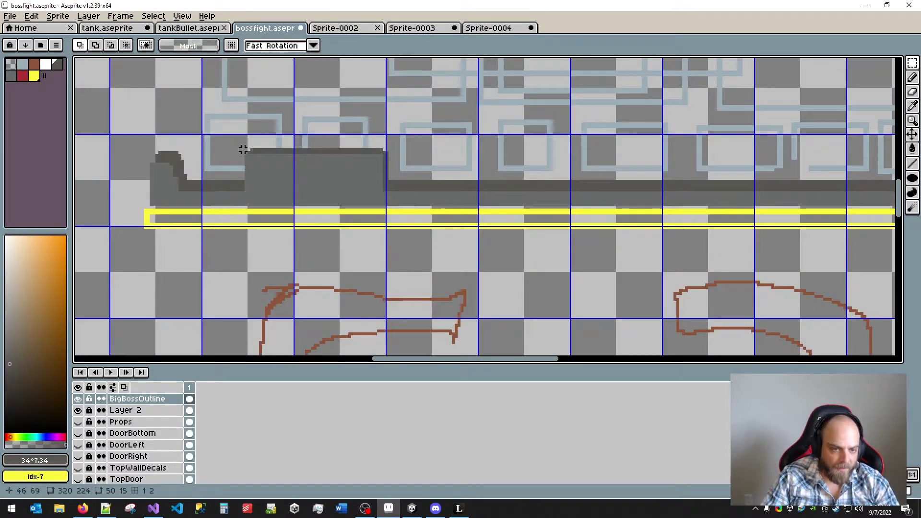
drag(248, 152, 387, 192)
key(ctrl+c)
key(ctrl+v)
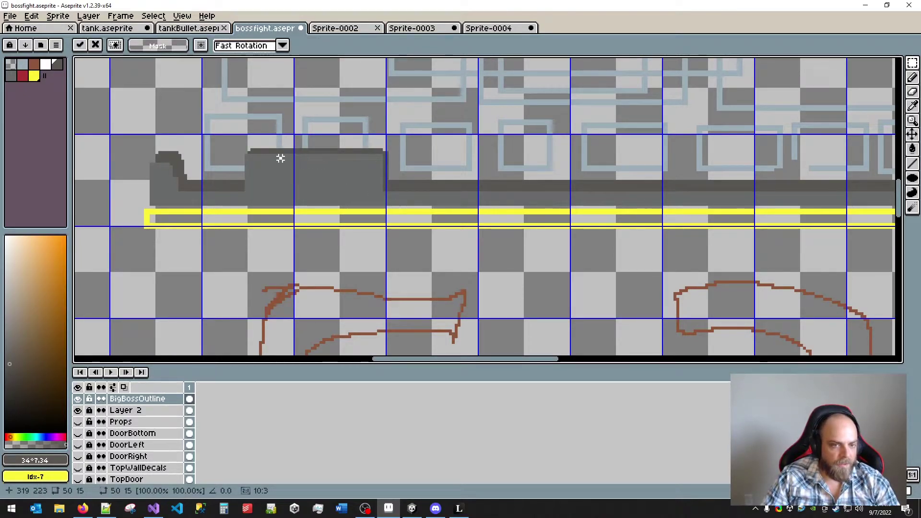
key(Return)
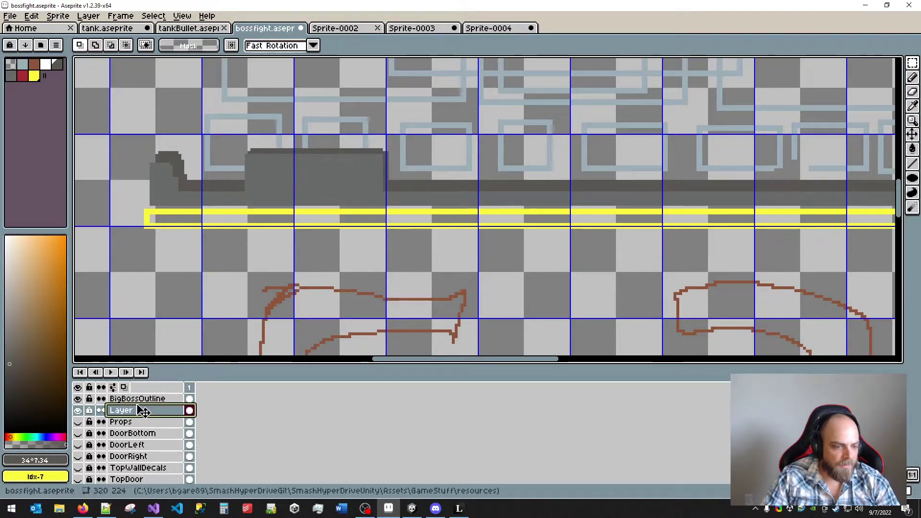
- Toggle the visibility of Layer 2 and BigBossOutline to check which layer holds the raised block
click(78, 410)
click(77, 399)
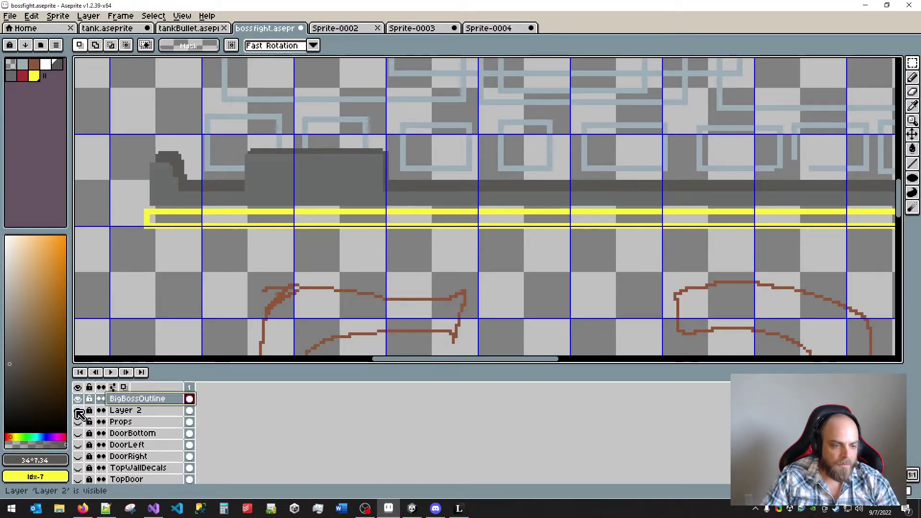
click(76, 410)
click(77, 410)
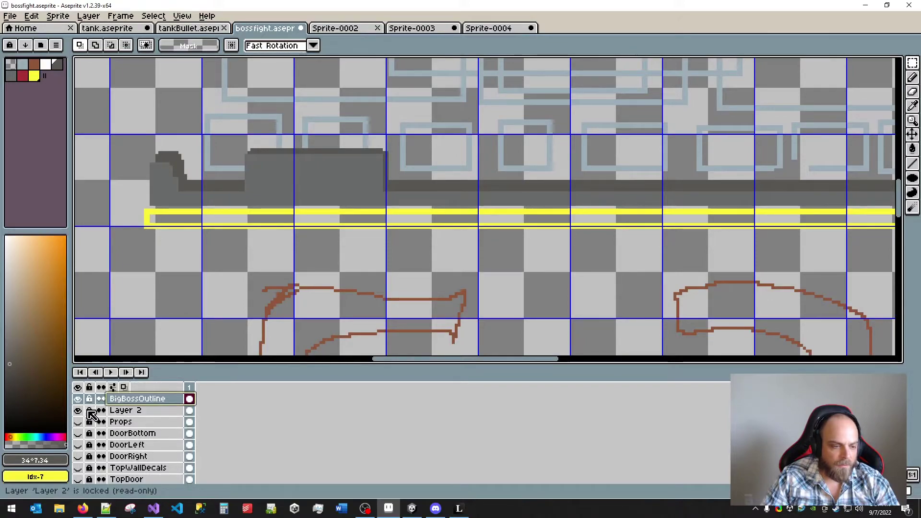
scroll(298, 318, down, 3)
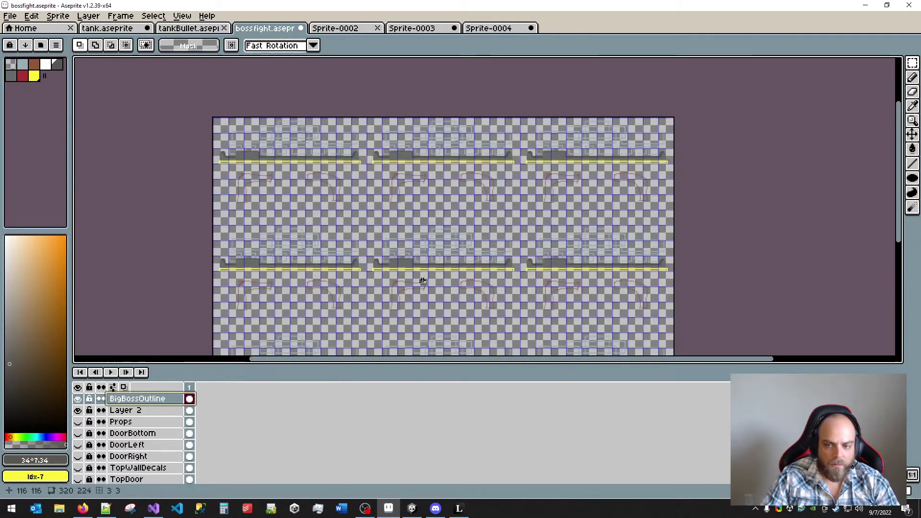
scroll(273, 333, up, 1)
- Hide all layers and show only BigBossOutline, keeping Layer 2 hidden after a brief check
click(79, 388)
click(78, 388)
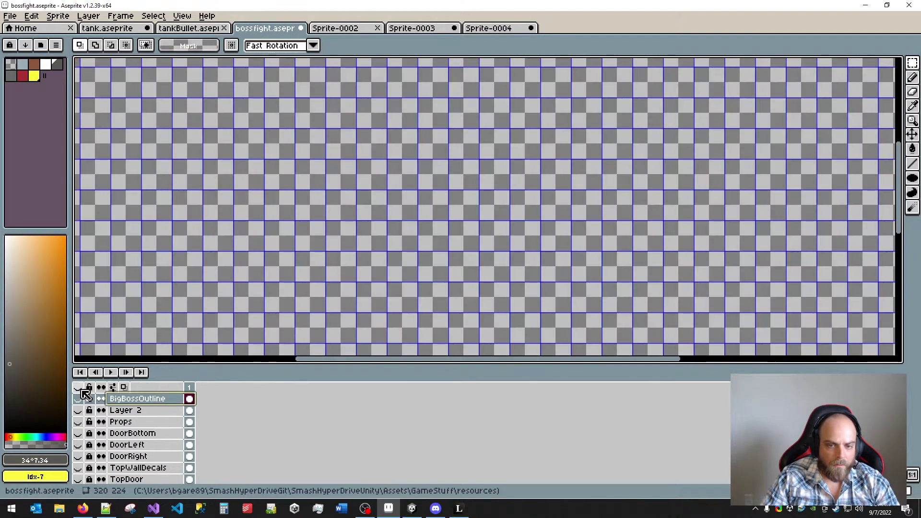
click(78, 399)
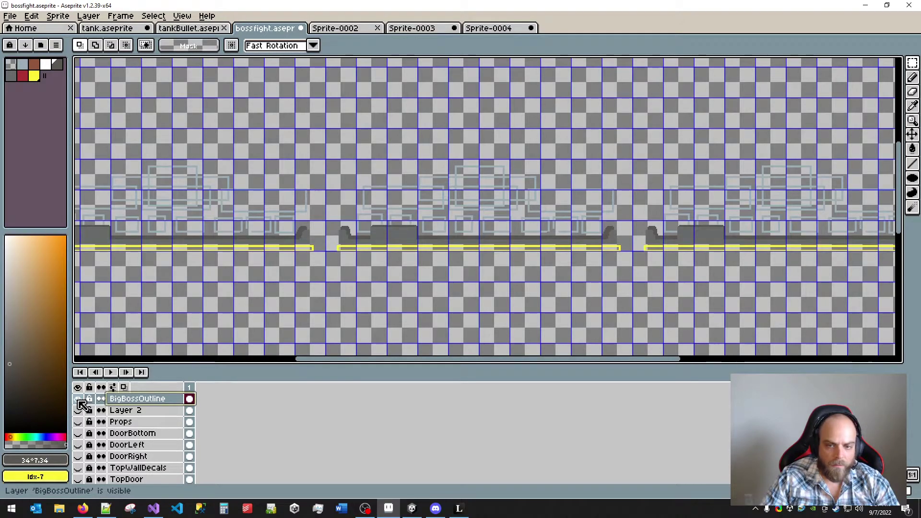
click(78, 399)
click(78, 400)
click(78, 410)
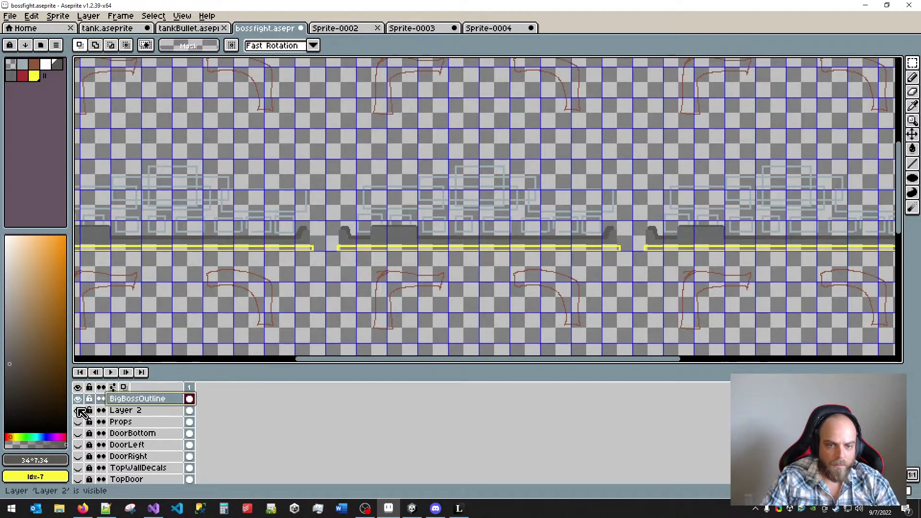
click(78, 410)
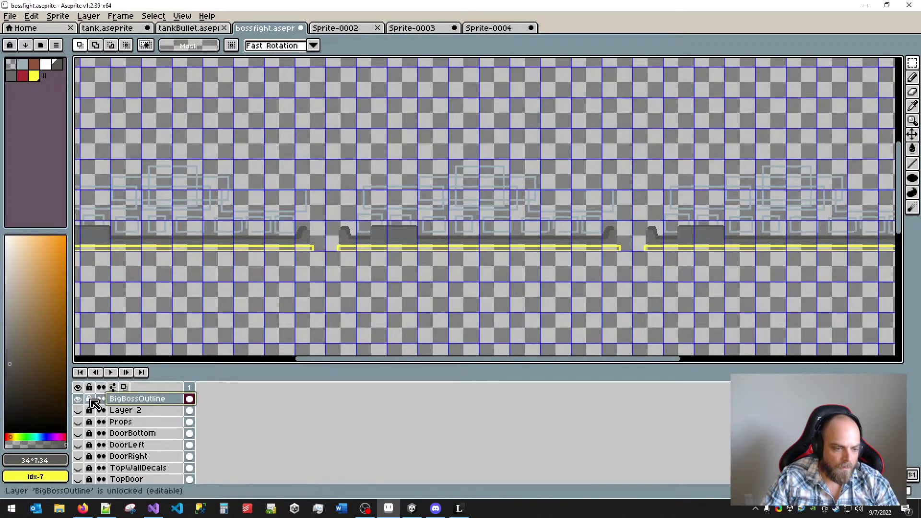
- Try to paste a copy of the raised block and shift its 50 by 15 px area up and to the right
scroll(412, 256, up, 2)
drag(508, 238, 443, 271)
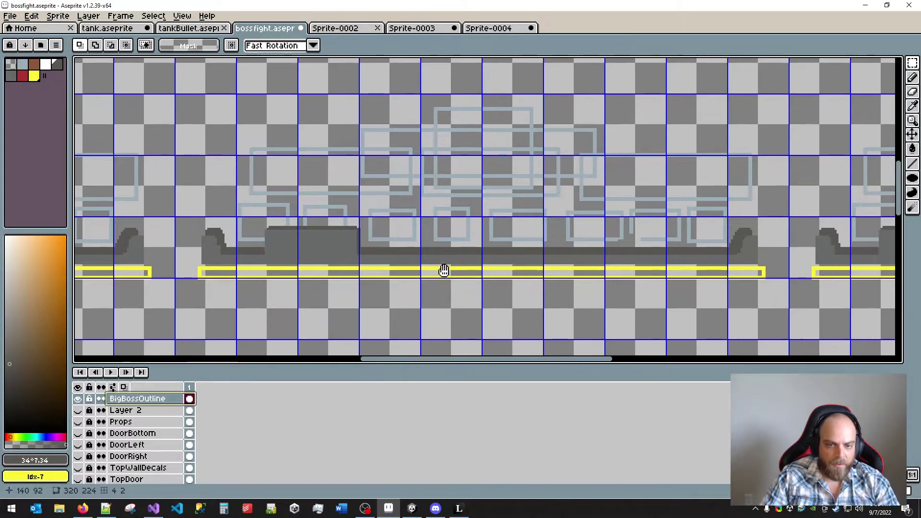
scroll(264, 244, up, 2)
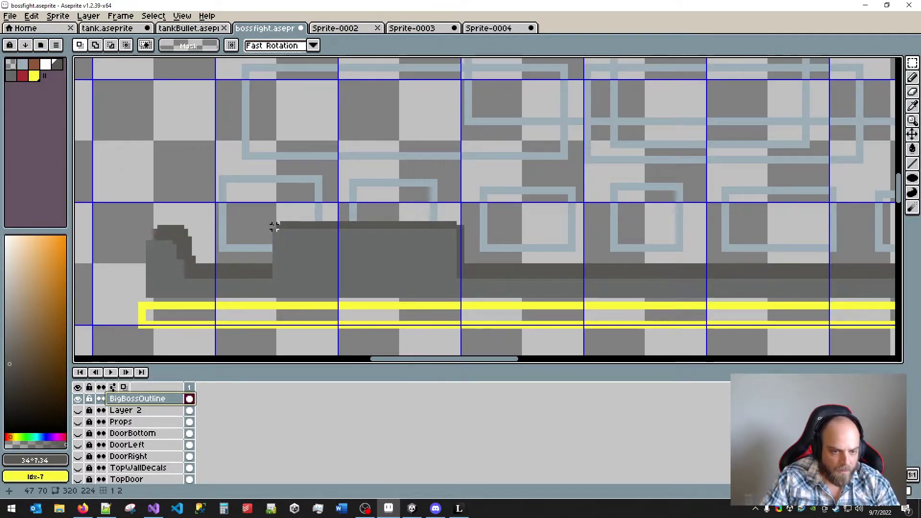
drag(274, 225, 462, 278)
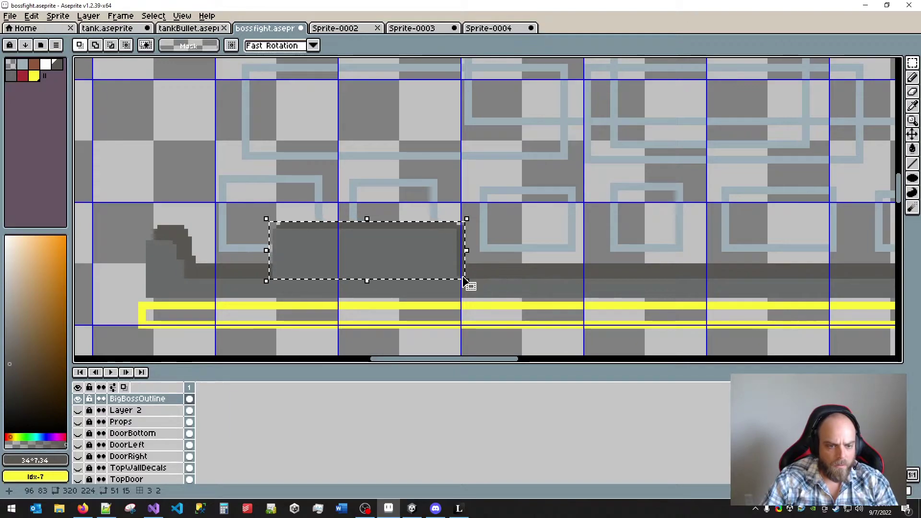
key(ctrl+v)
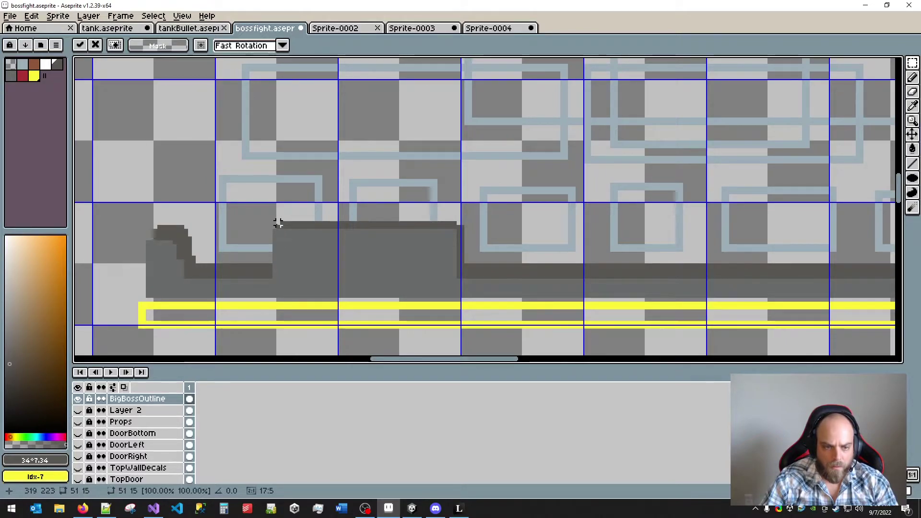
drag(279, 223, 301, 238)
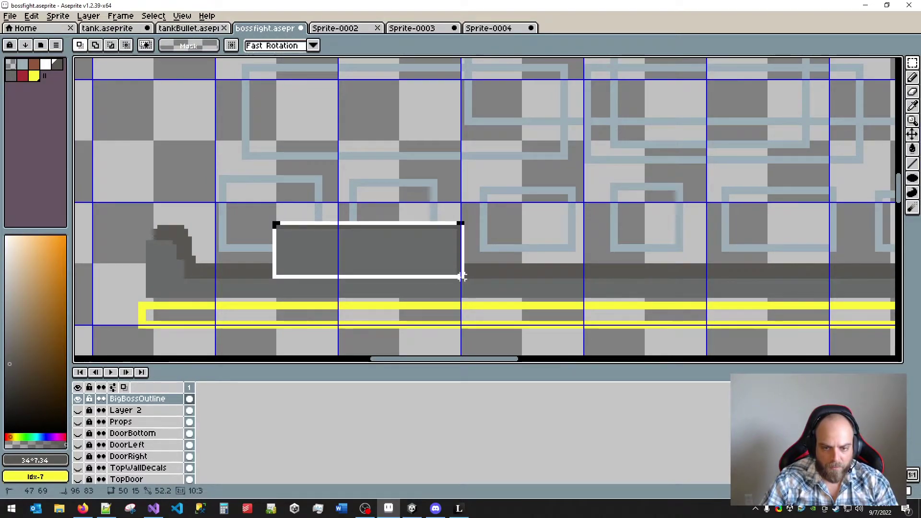
drag(393, 257, 559, 220)
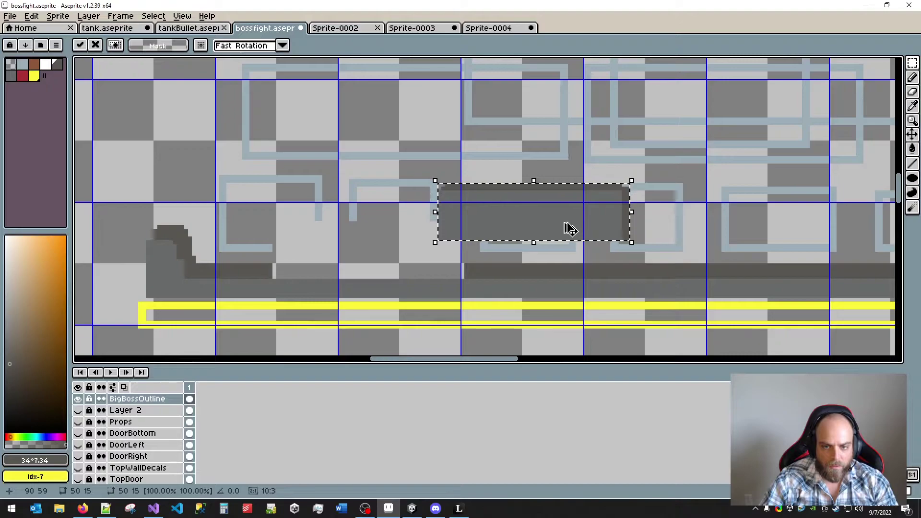
key(ctrl+z)
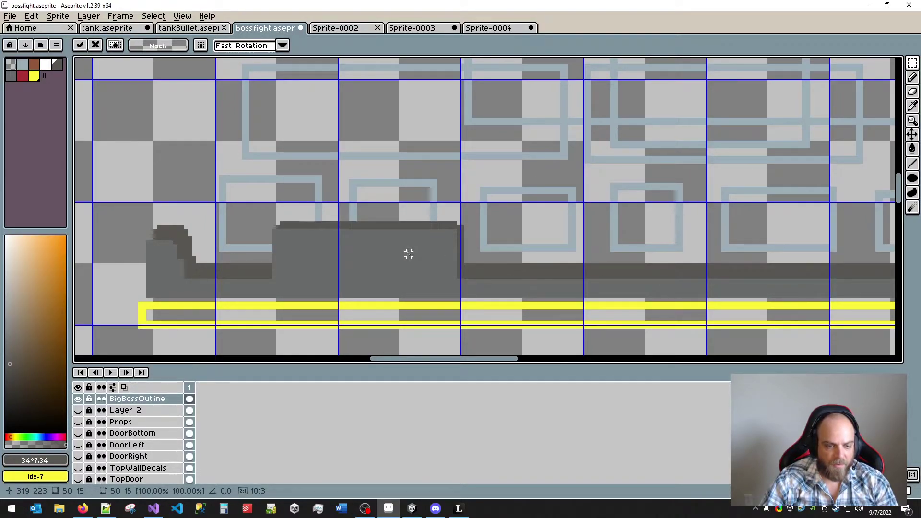
drag(273, 222, 464, 277)
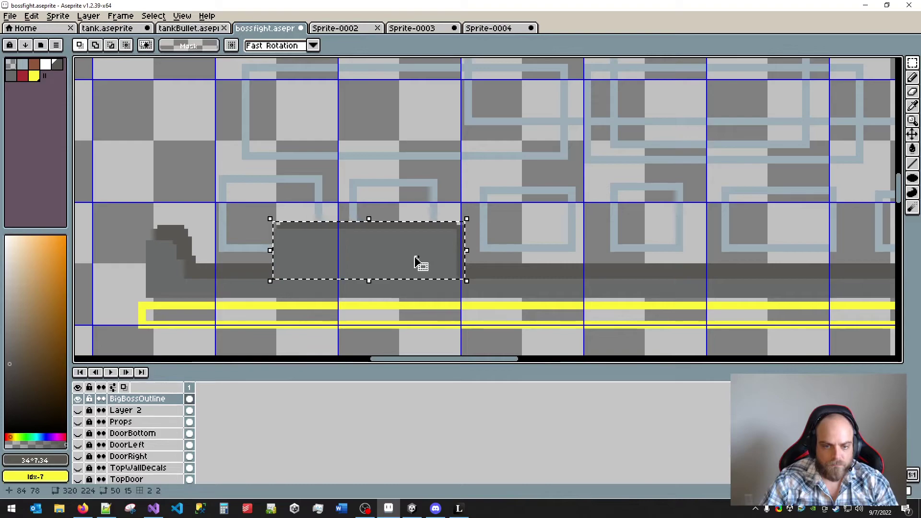
key(ctrl+z)
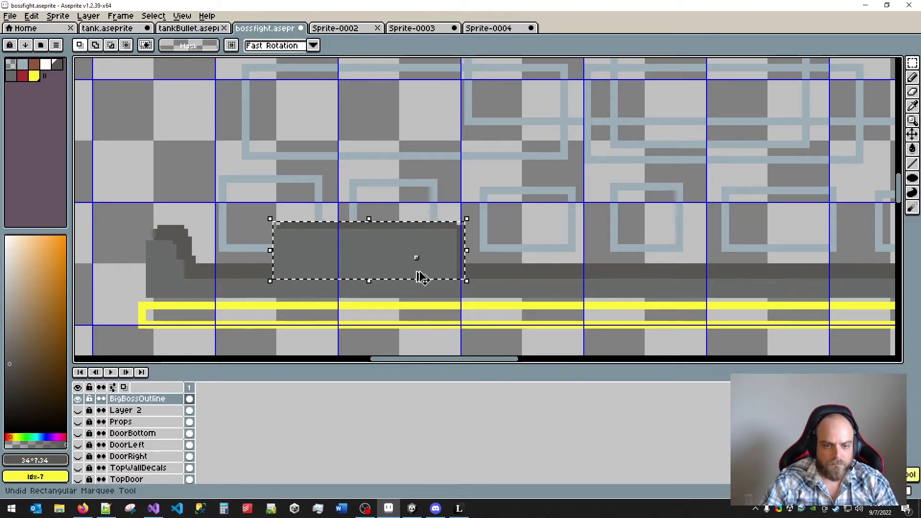
drag(419, 273, 416, 272)
key(Escape)
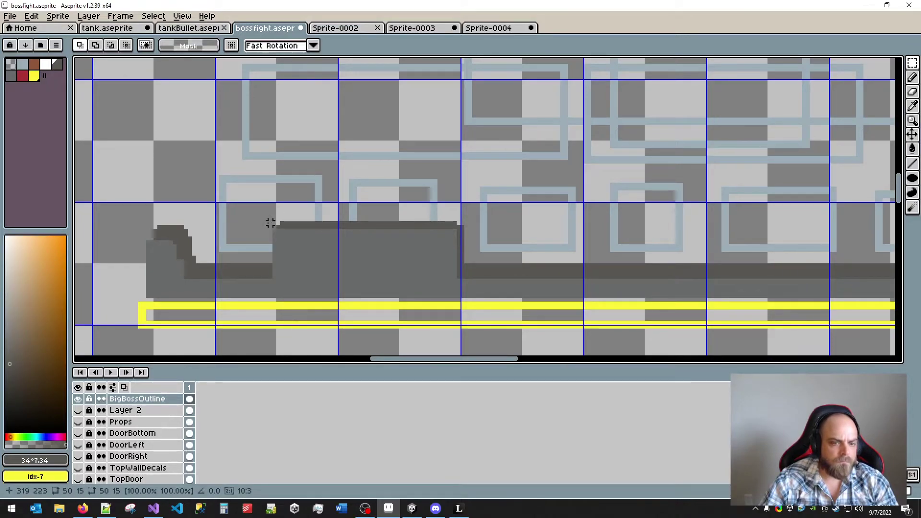
- Try to duplicate the raised block from a 50 by 16 px rectangular selection after checking the selection tool variants, and deselect it
drag(273, 223, 463, 284)
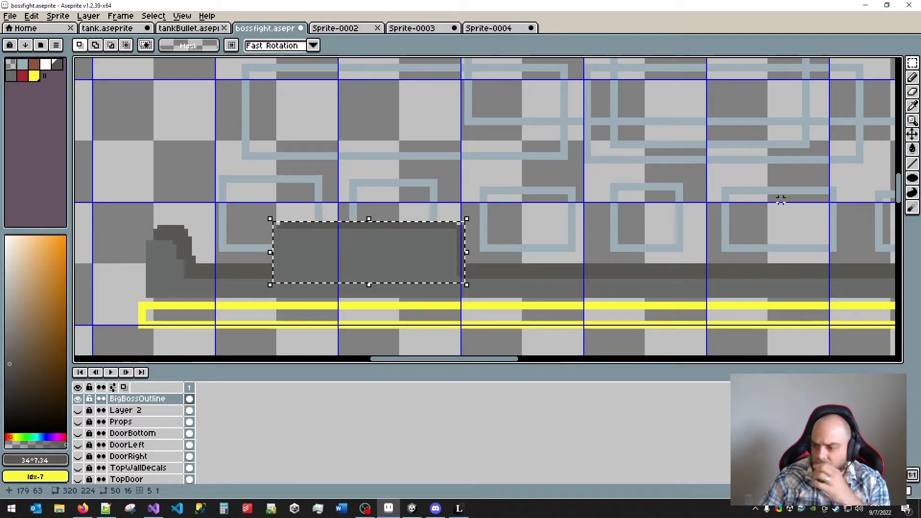
click(913, 66)
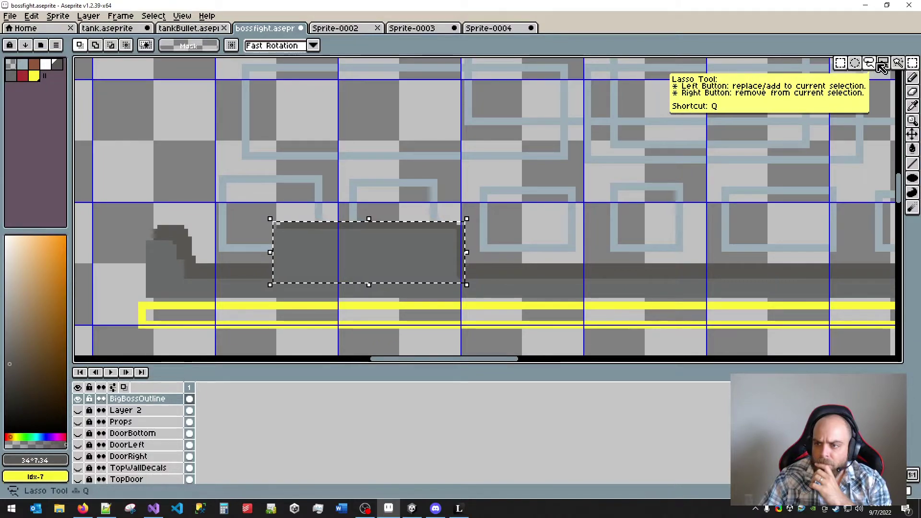
click(840, 64)
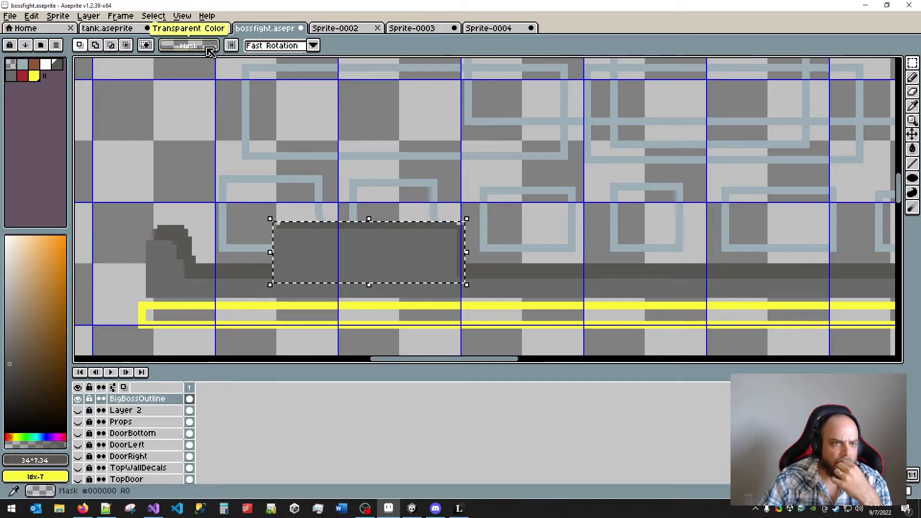
drag(355, 259, 394, 254)
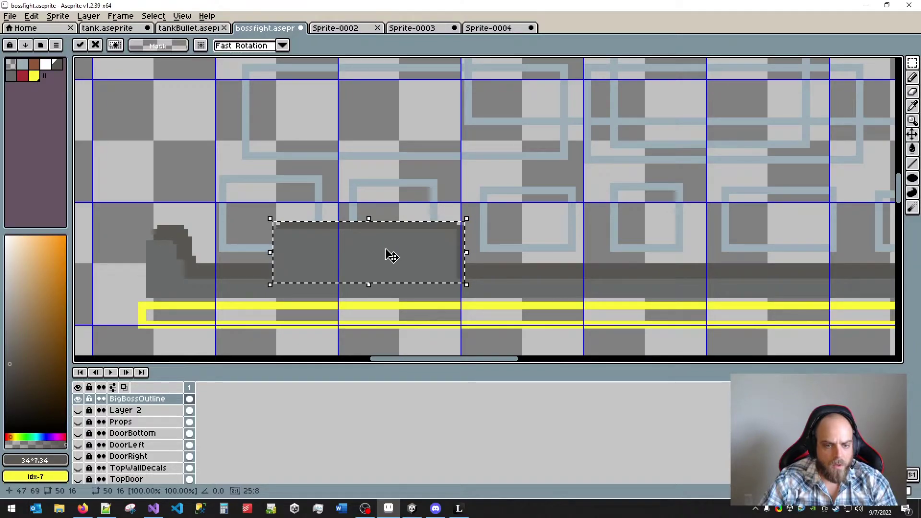
scroll(524, 257, down, 4)
scroll(534, 298, up, 4)
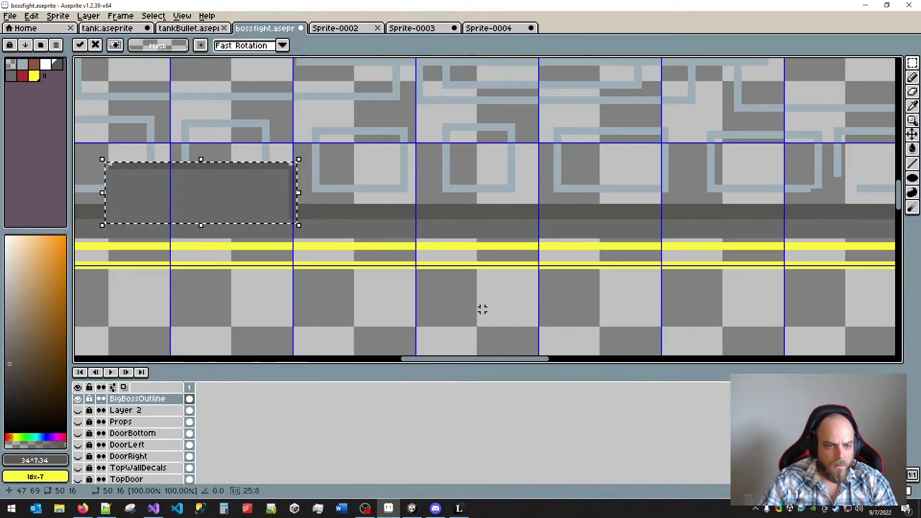
click(482, 309)
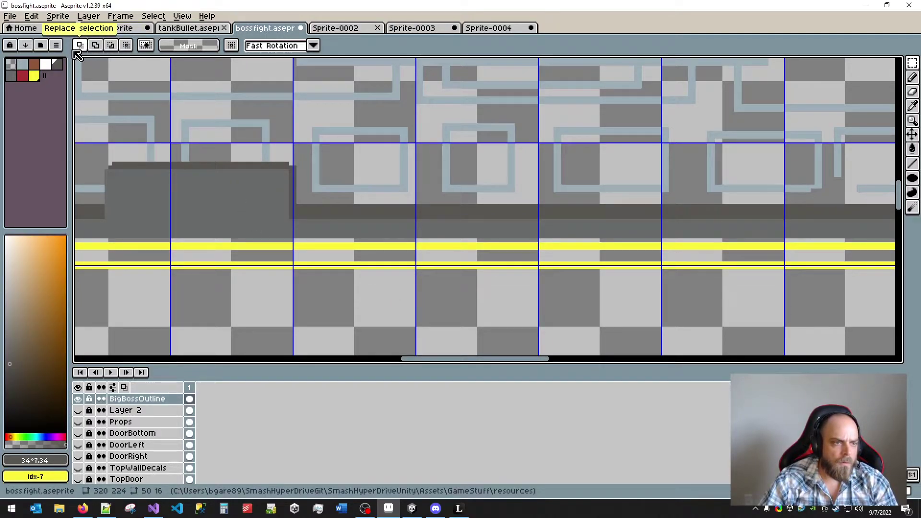
- Save bossfight.aseprite and return the editor window to full size
key(ctrl+s)
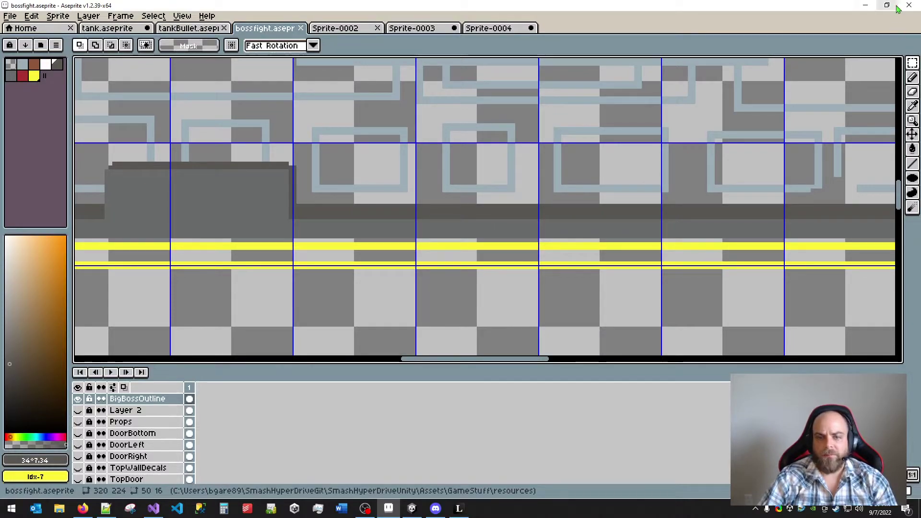
click(895, 6)
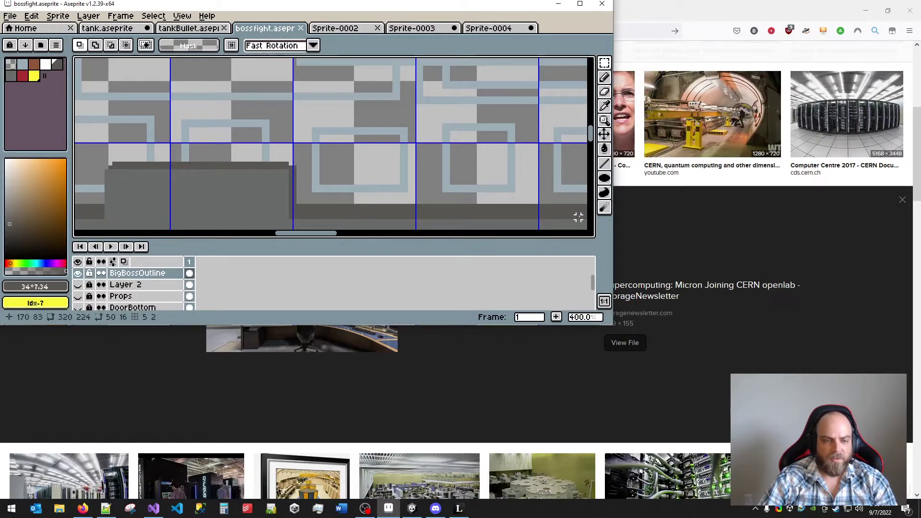
key(ctrl+z)
click(580, 5)
- Try moving a 20 by 13 px piece of the raised block's right end sideways, and undo the move
drag(216, 163, 292, 212)
drag(272, 193, 333, 194)
key(ctrl+z)
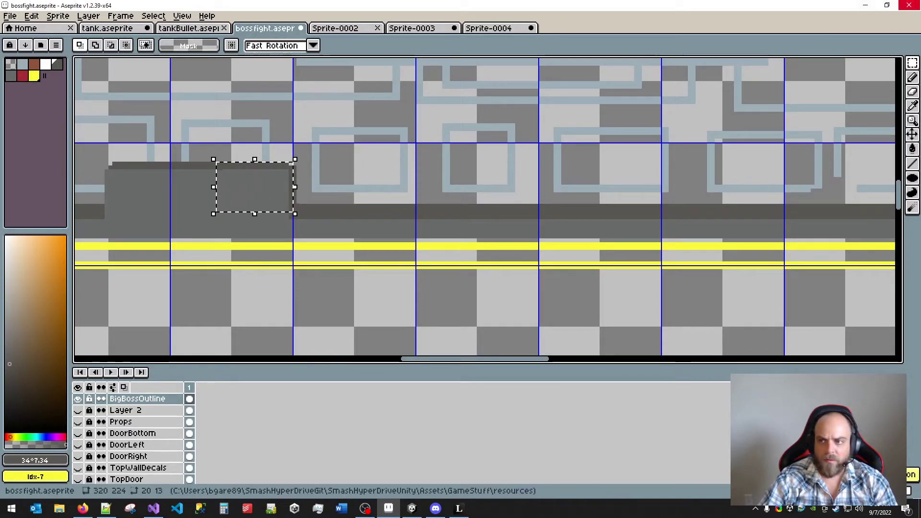
- Start quitting the editor, discard the unsaved changes to tank.aseprite, and cancel quitting with bossfight.aseprite still open
click(909, 5)
click(447, 278)
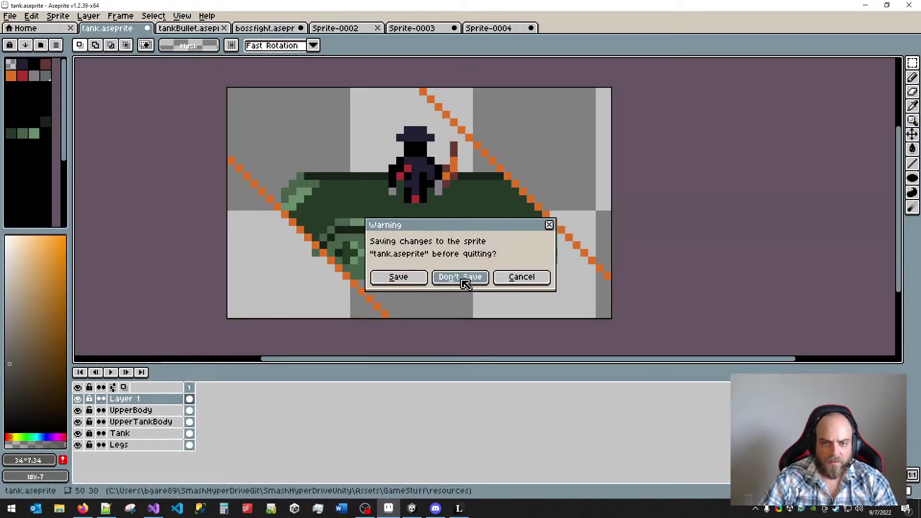
click(517, 277)
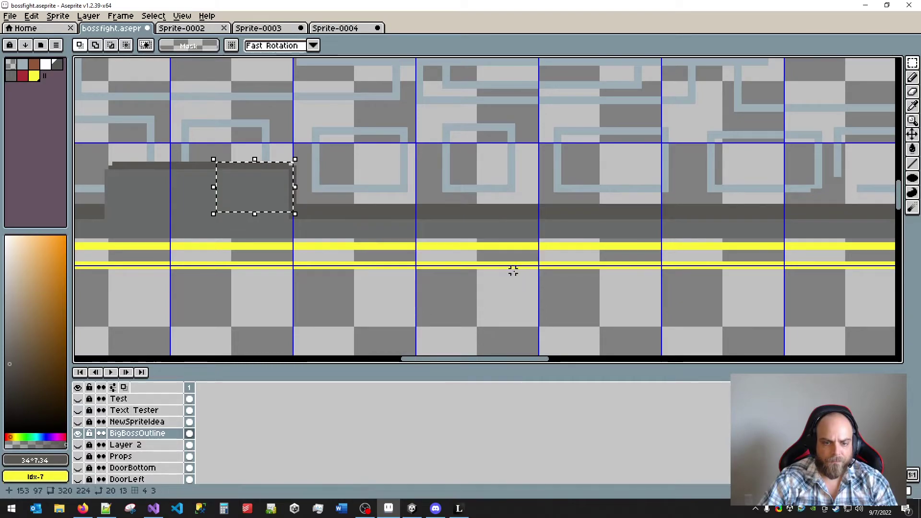
- Close all open sprites, discarding the unsaved changes to Sprite-0003 and Sprite-0004, and quit the editor
click(147, 28)
click(147, 27)
click(148, 28)
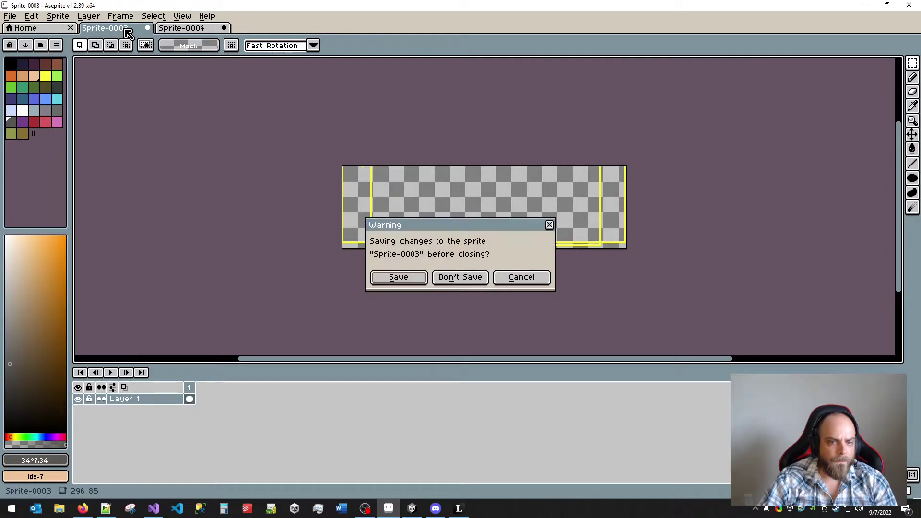
click(461, 276)
click(144, 28)
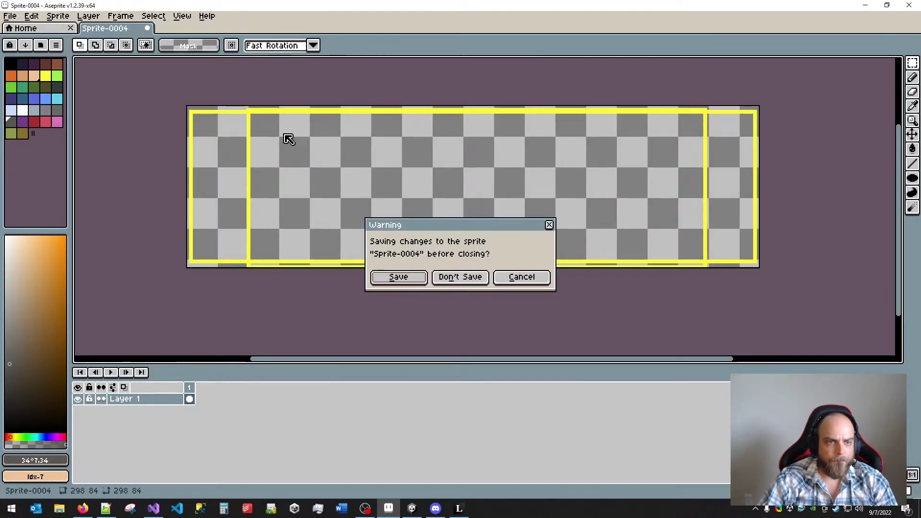
click(460, 276)
click(909, 5)
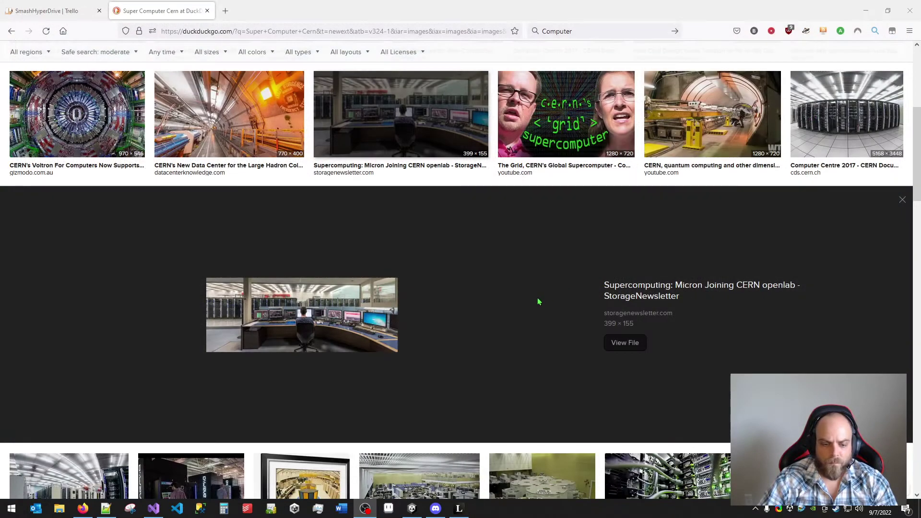
- Relaunch Aseprite and reopen the recent file bossfight.aseprite, with the raised block on the boss outline's base in close view
click(388, 508)
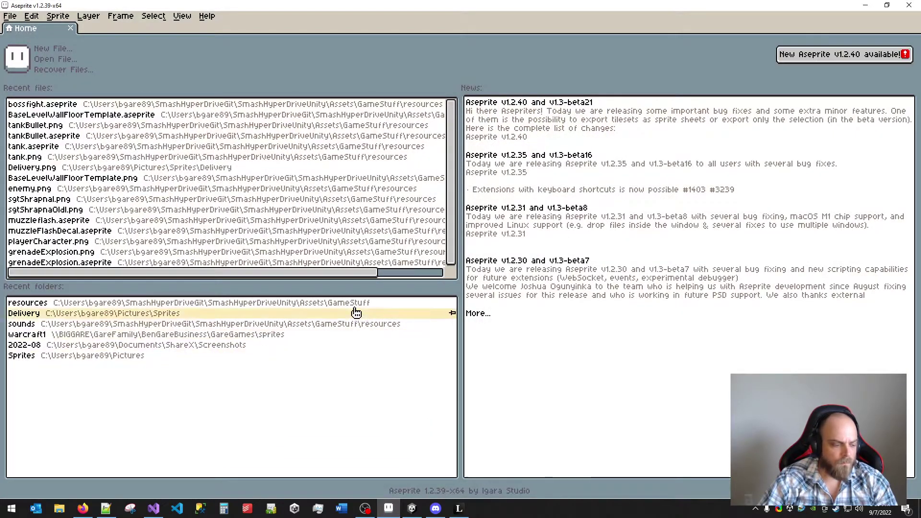
click(10, 17)
click(342, 56)
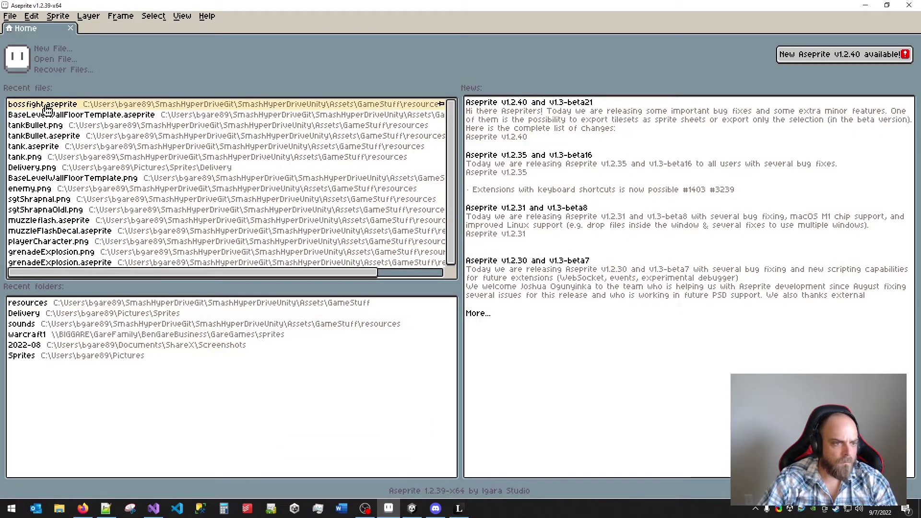
click(43, 105)
scroll(502, 185, up, 4)
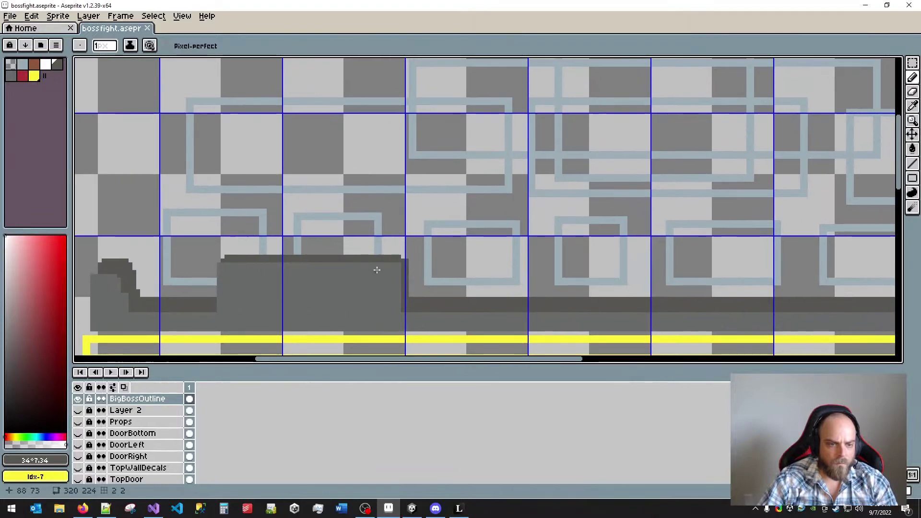
- Select the 50 × 15 px raised grey block on the BigBossOutline layer for copying
key(m)
drag(218, 257, 411, 315)
drag(314, 277, 598, 279)
drag(750, 261, 317, 165)
scroll(426, 173, down, 3)
drag(420, 169, 479, 191)
key(ctrl+v)
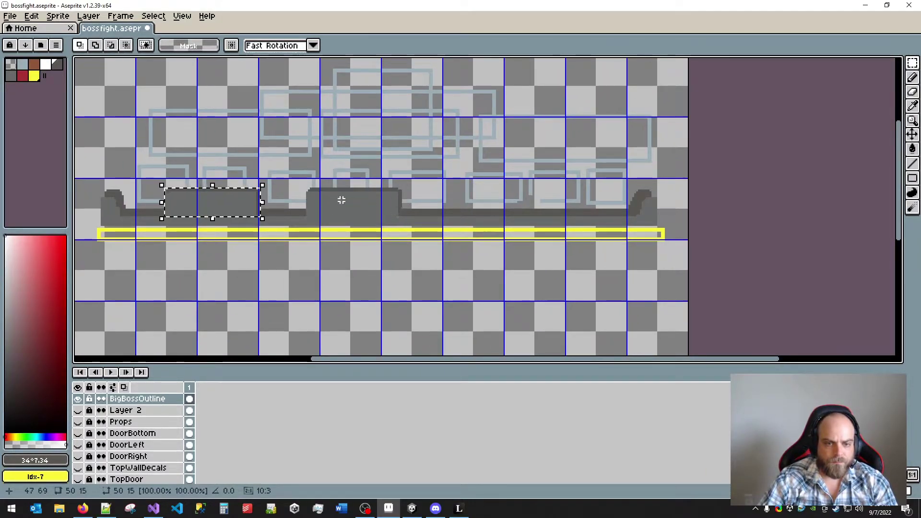
drag(223, 202, 496, 208)
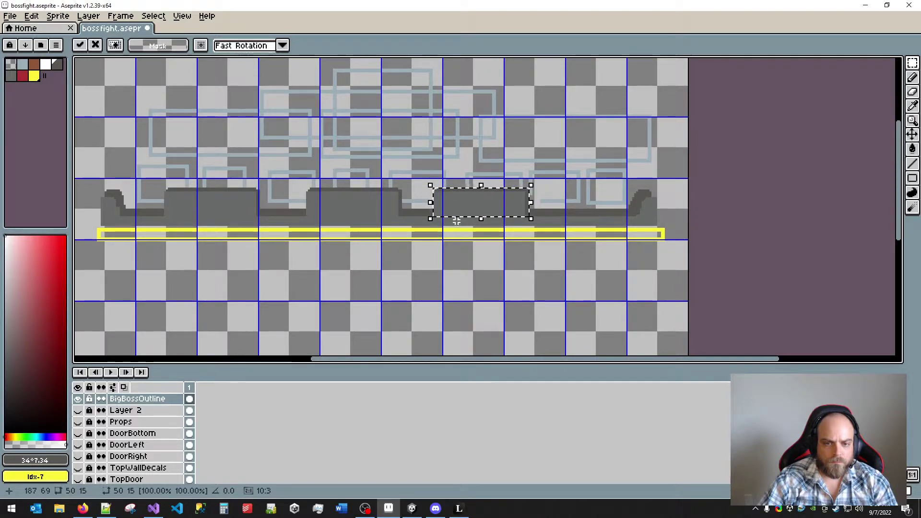
key(ctrl+v)
drag(222, 201, 592, 205)
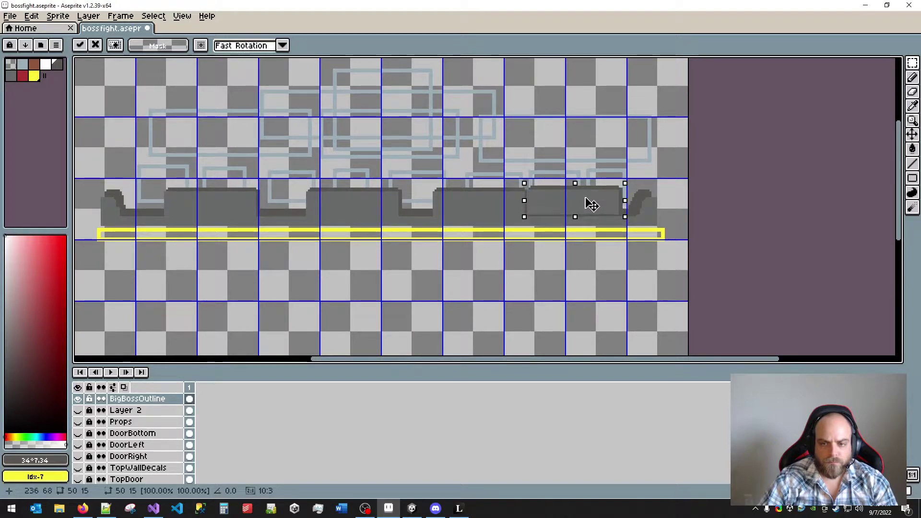
key(Escape)
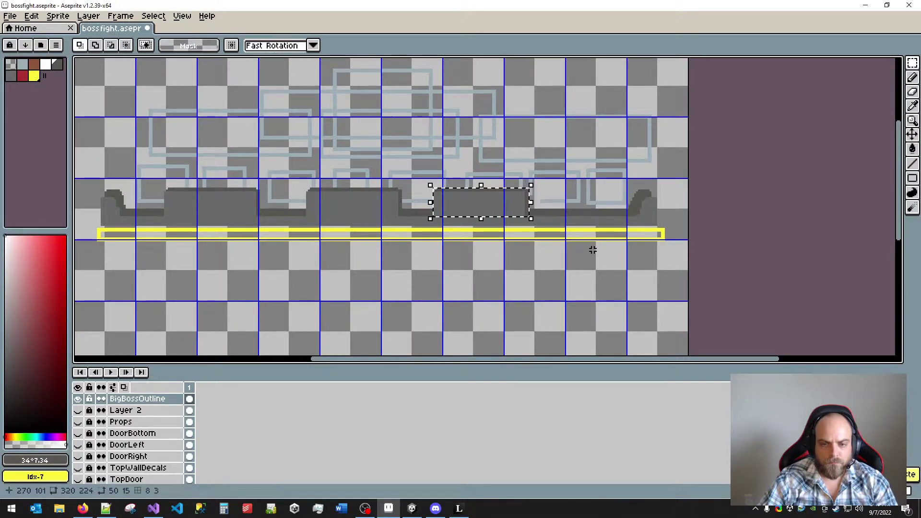
key(ctrl+z)
key(ctrl+z)
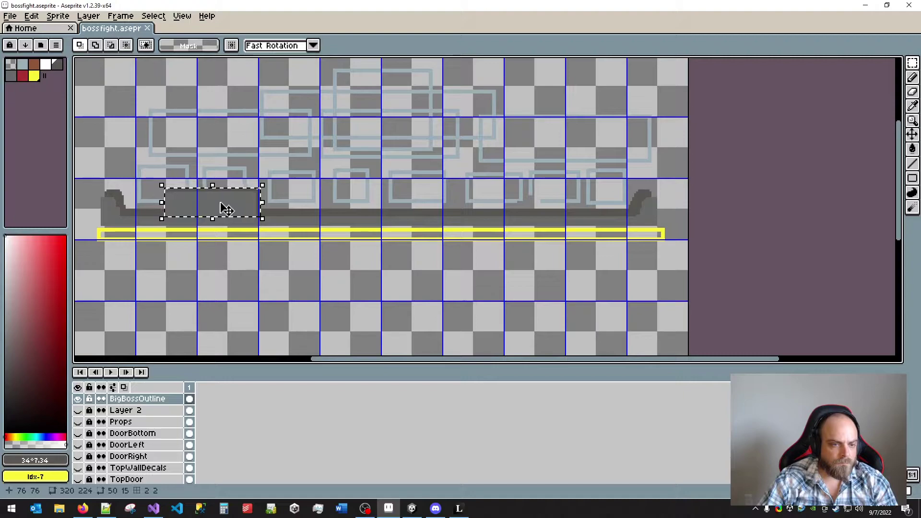
- Move the raised block toward the left end piece and paste three copies of it spaced along the base strip, then deselect
drag(225, 209, 319, 208)
key(ctrl+v)
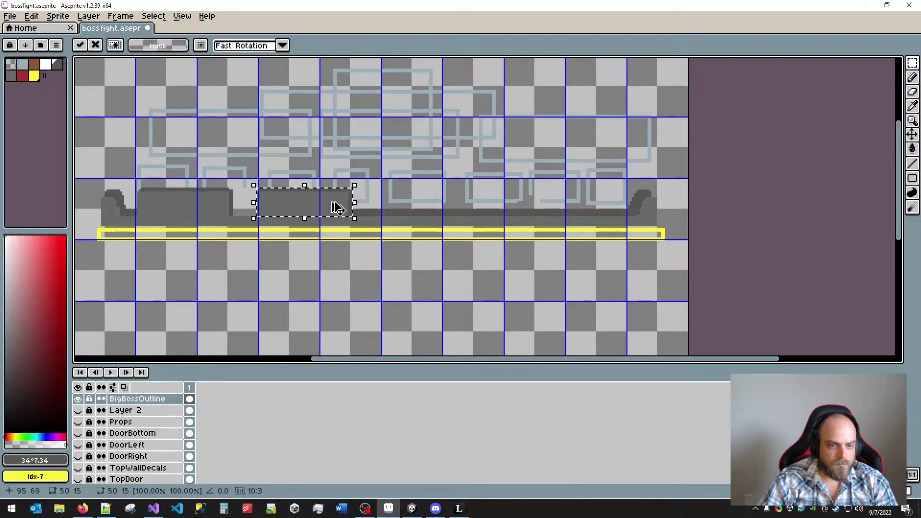
key(ctrl+v)
drag(230, 201, 458, 203)
drag(453, 196, 451, 197)
key(ctrl+v)
drag(249, 201, 581, 203)
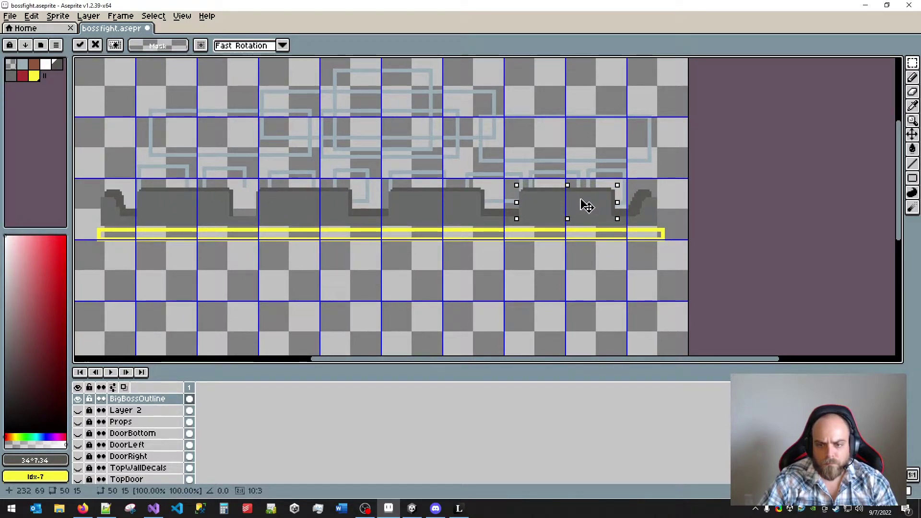
click(460, 290)
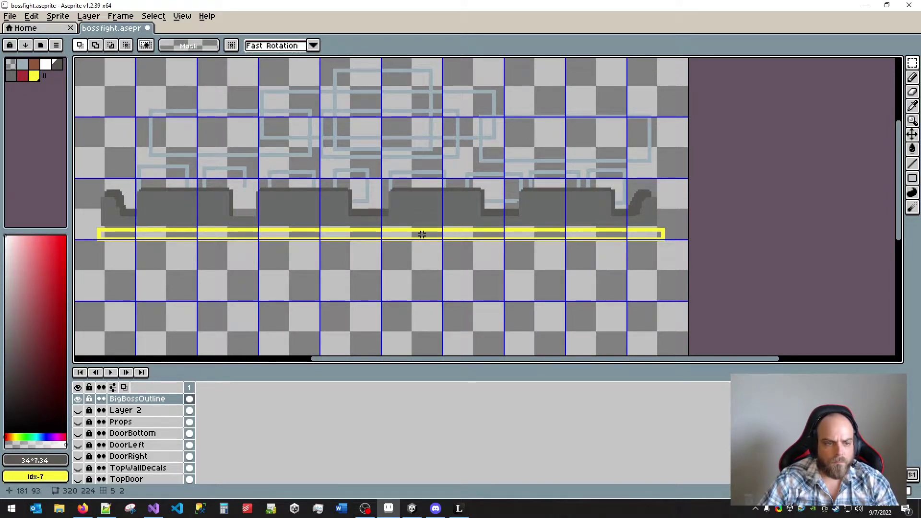
- Raise the left end piece's top corner with the lighter body grey and redraw its thin top edge in the dark grey
scroll(121, 207, up, 4)
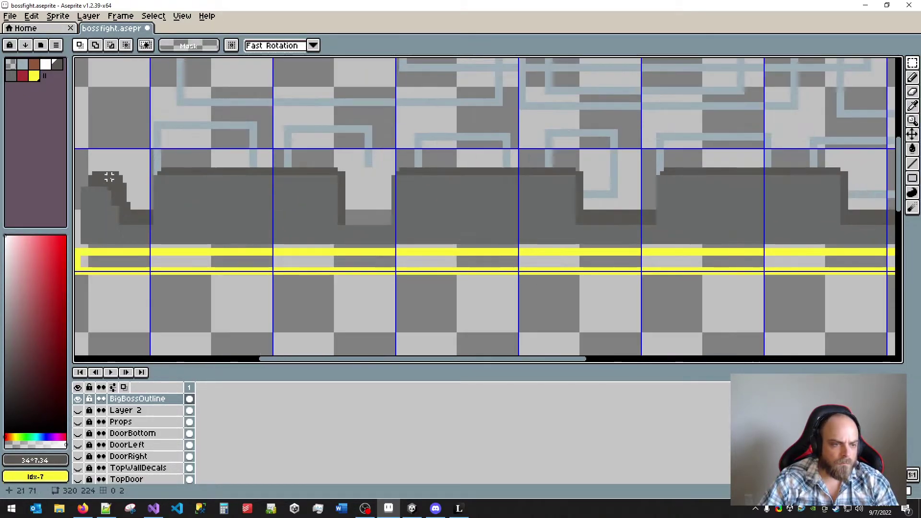
key(i)
click(233, 211)
key(b)
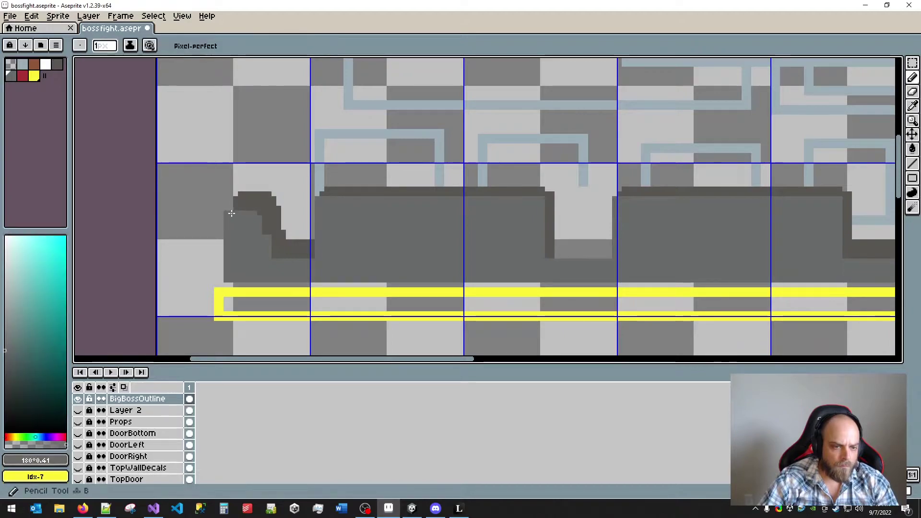
click(229, 203)
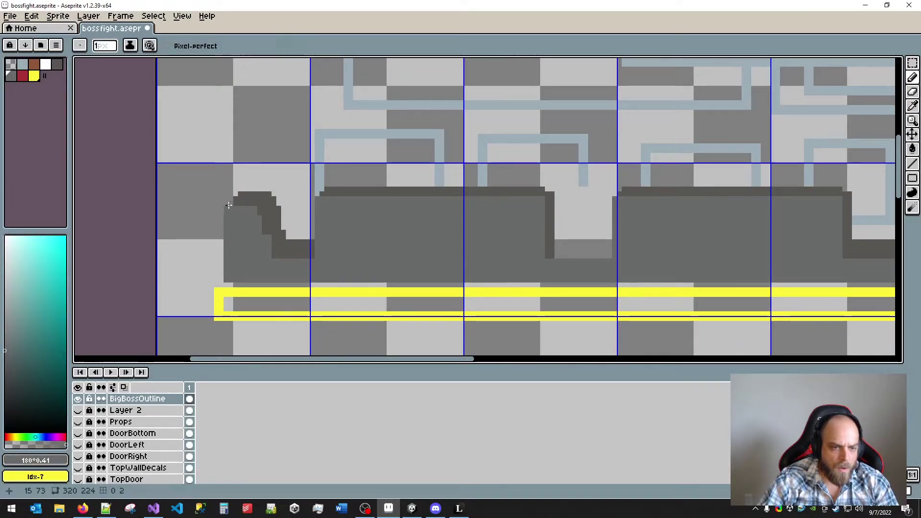
shift+click(254, 204)
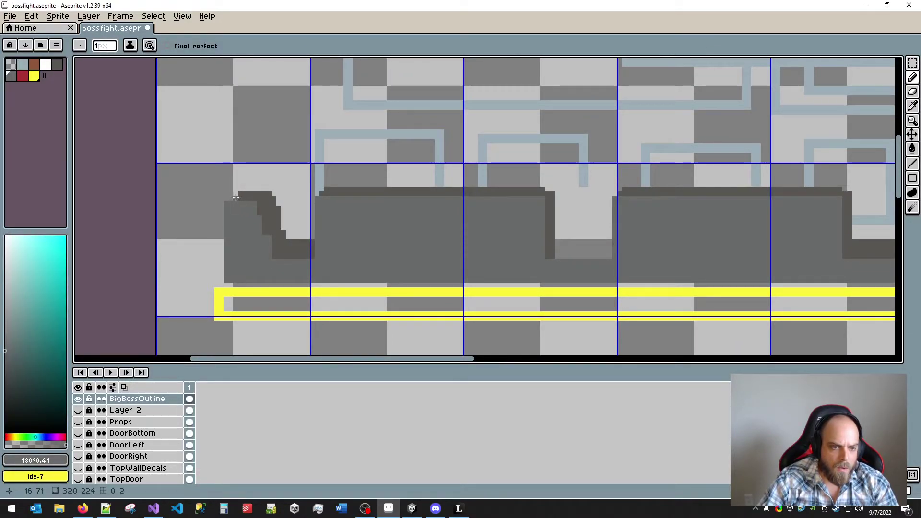
alt+click(235, 195)
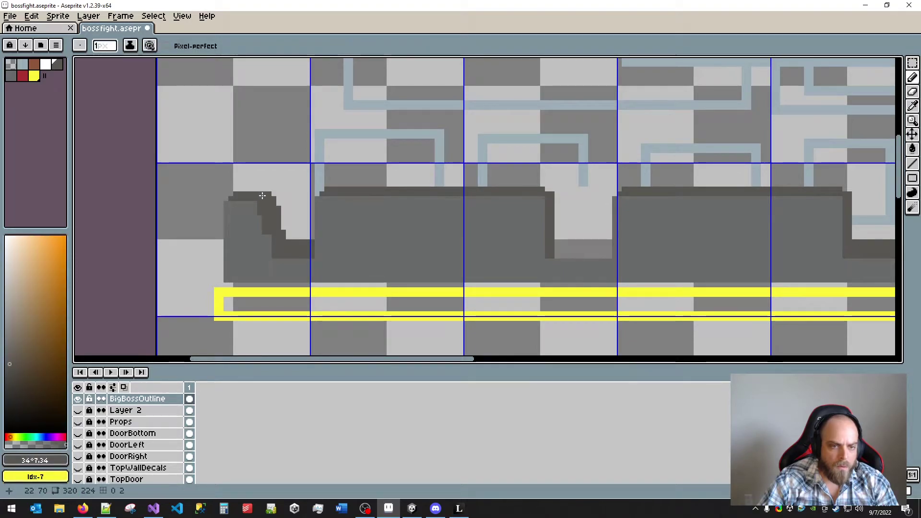
click(288, 235)
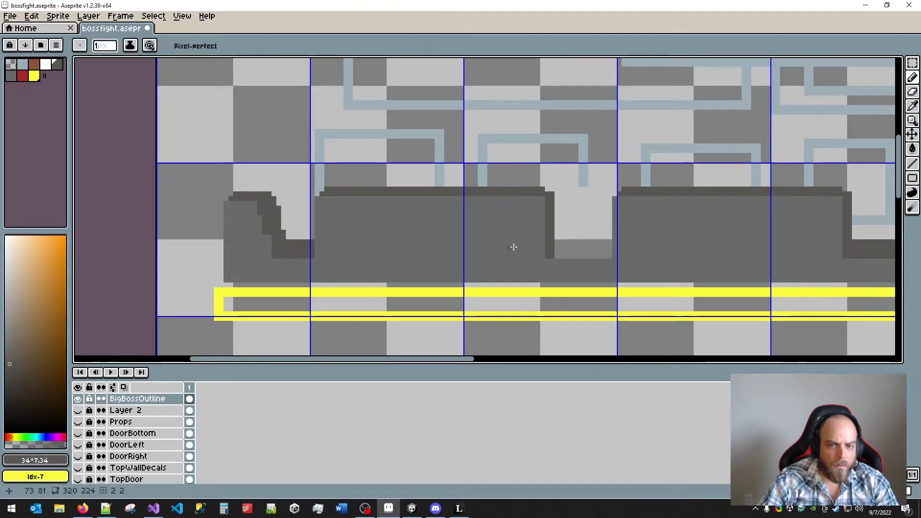
- Reshape the right end piece's top corner to match, filling it with the lighter body grey and extending the dark grey top edge
drag(566, 236, 435, 225)
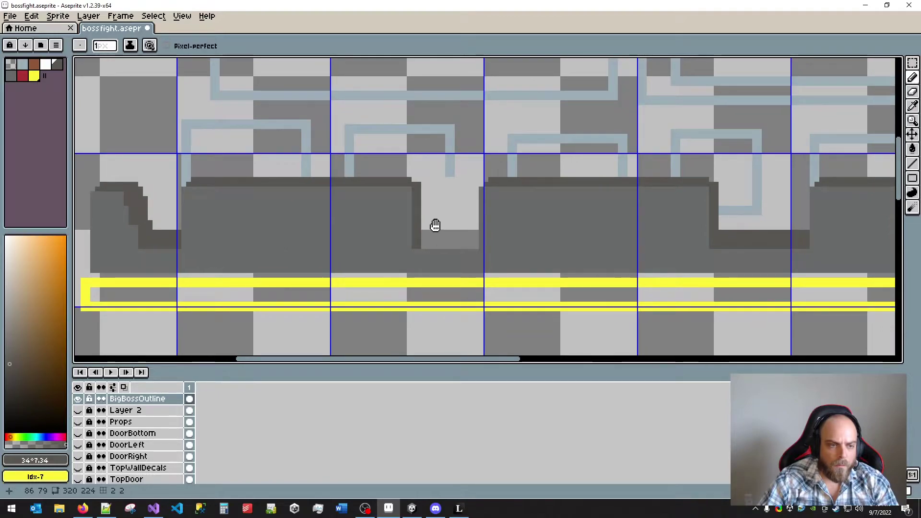
drag(533, 222, 460, 218)
drag(584, 225, 432, 227)
scroll(432, 228, down, 2)
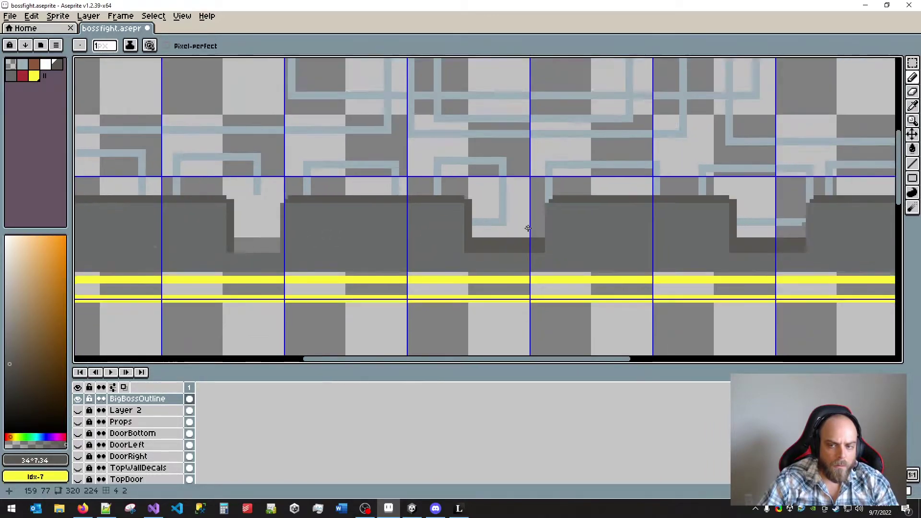
drag(651, 251, 407, 239)
scroll(387, 206, down, 4)
scroll(526, 250, up, 4)
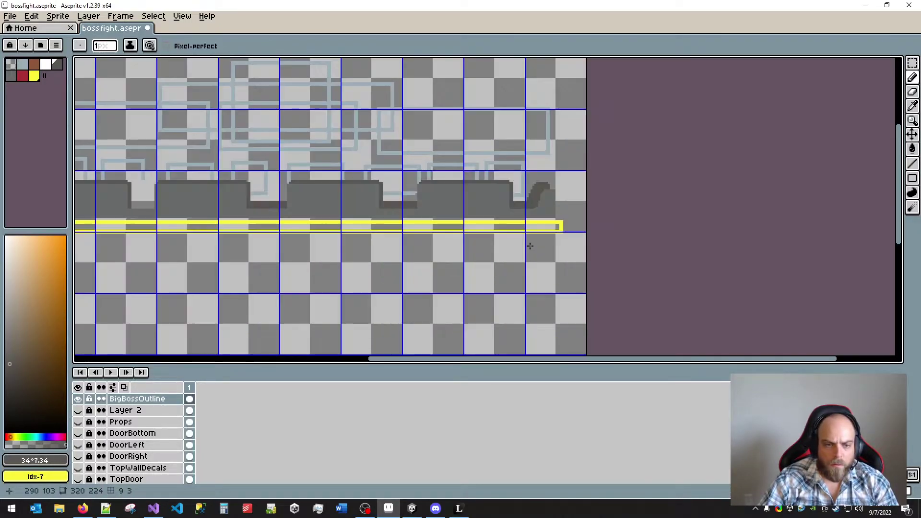
alt+click(509, 220)
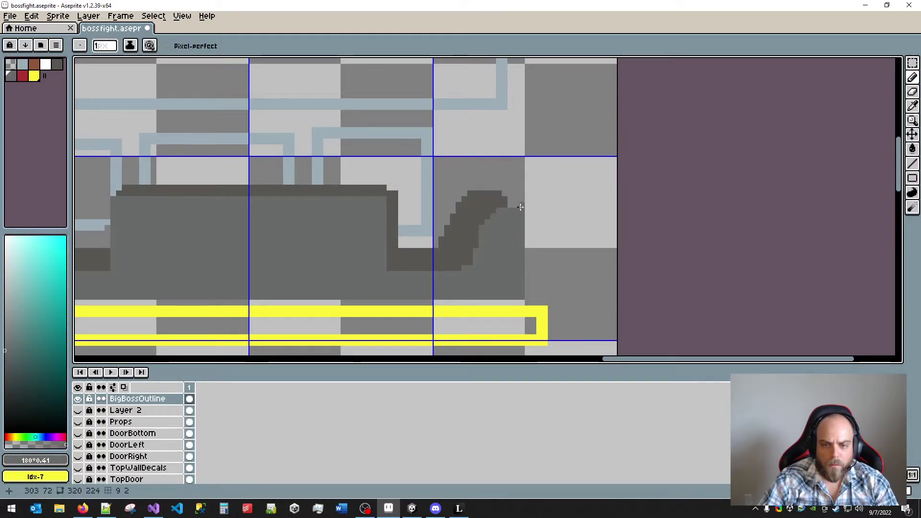
alt+click(509, 197)
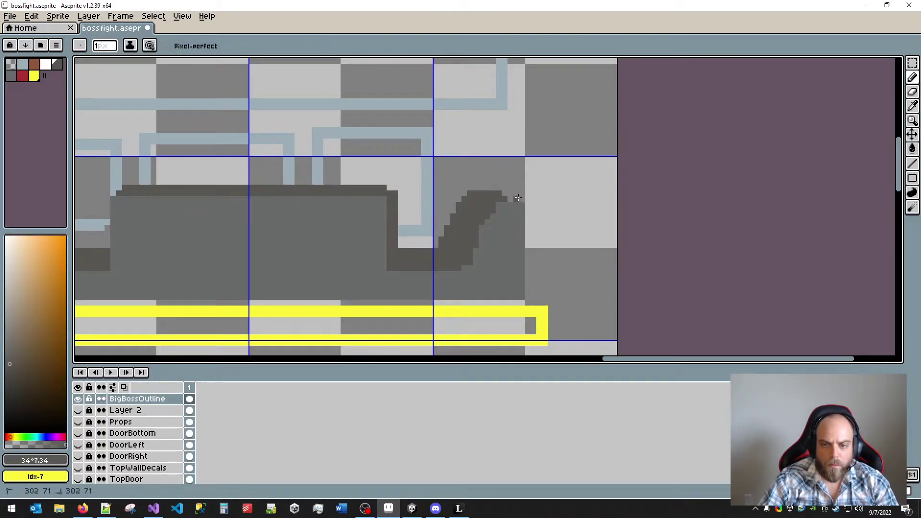
click(510, 199)
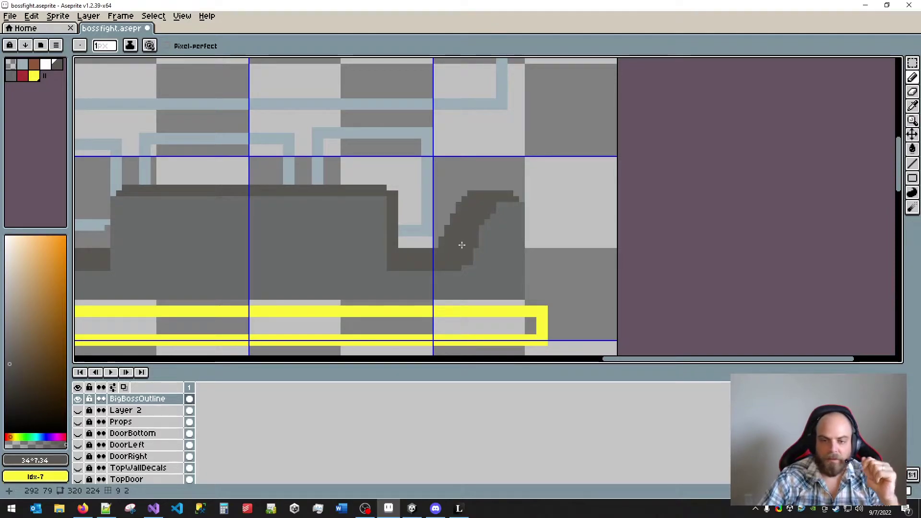
- Paint over the dark shading strip on the right side of the third raised block with the lighter body grey
scroll(349, 218, down, 2)
drag(235, 222, 502, 215)
scroll(521, 222, down, 5)
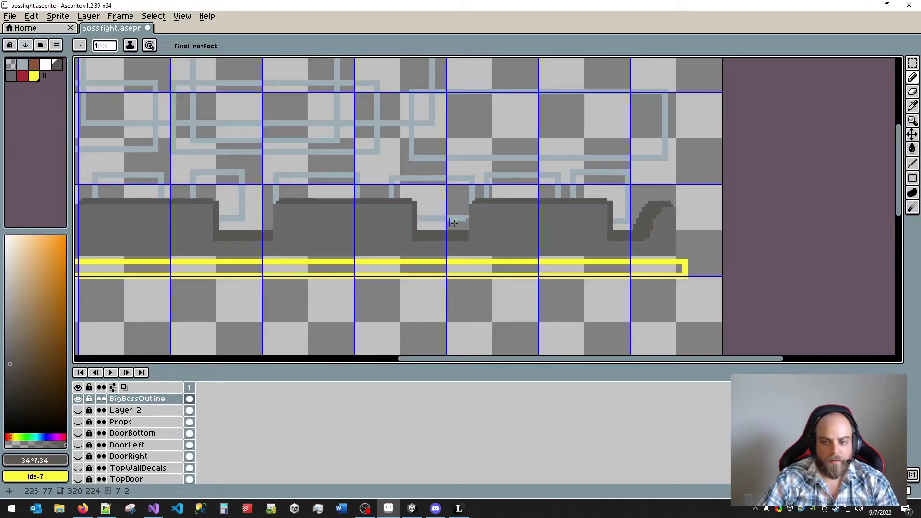
scroll(383, 218, up, 4)
drag(347, 220, 411, 222)
scroll(494, 223, up, 2)
key(alt)
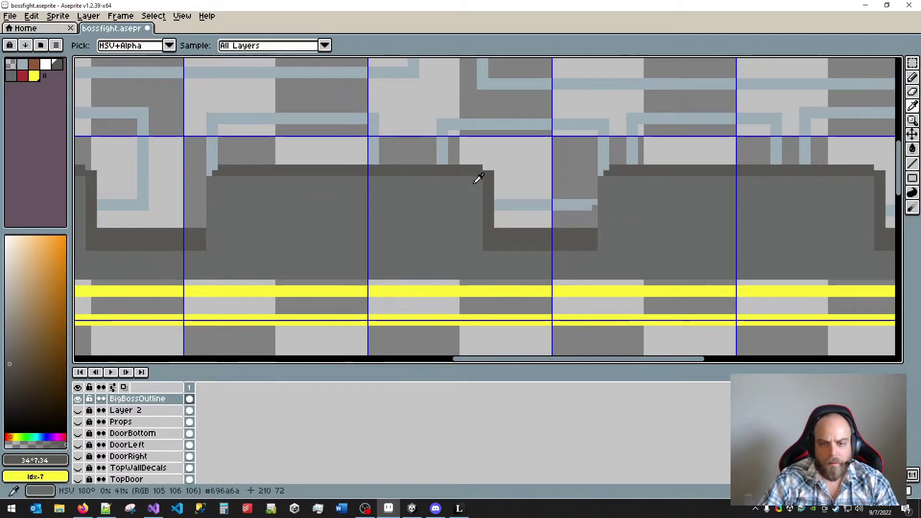
alt+click(472, 186)
drag(486, 179, 491, 179)
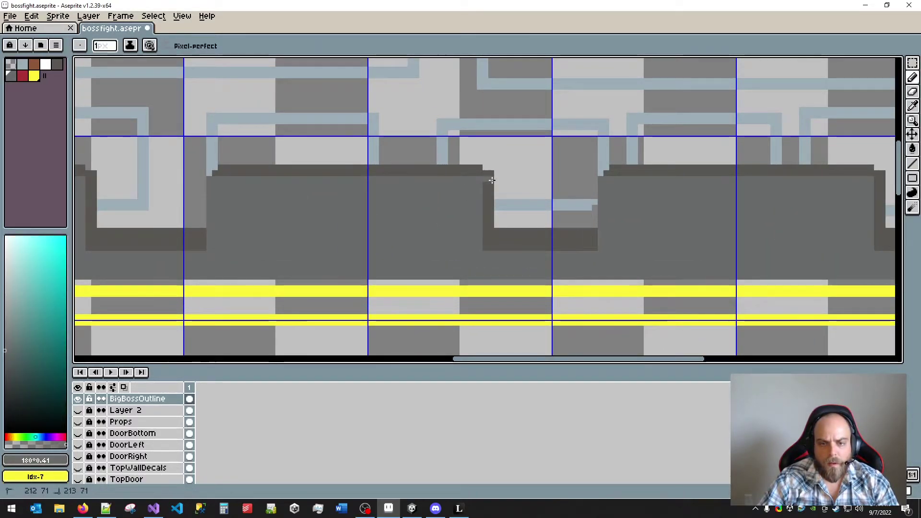
shift+click(492, 248)
shift+click(483, 247)
shift+click(484, 181)
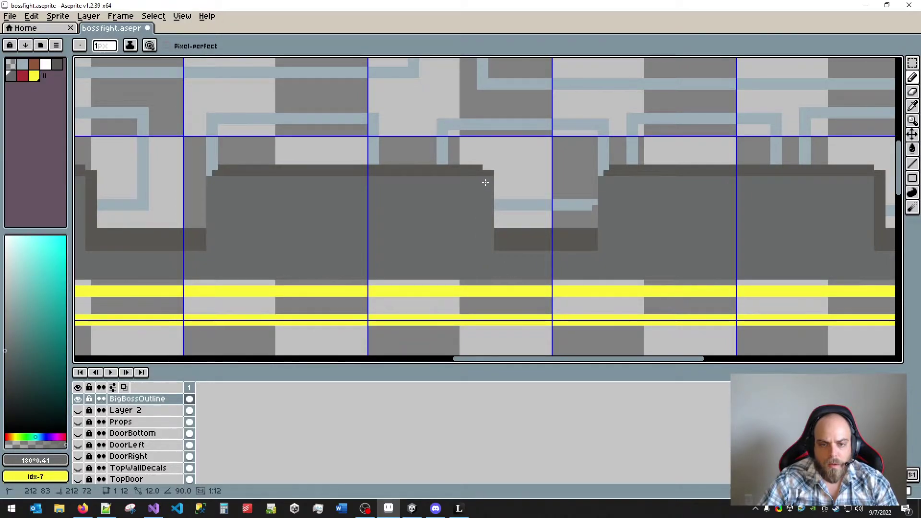
- Touch up the upper right corner of the third raised block's top edge with the dark grey
scroll(449, 217, down, 1)
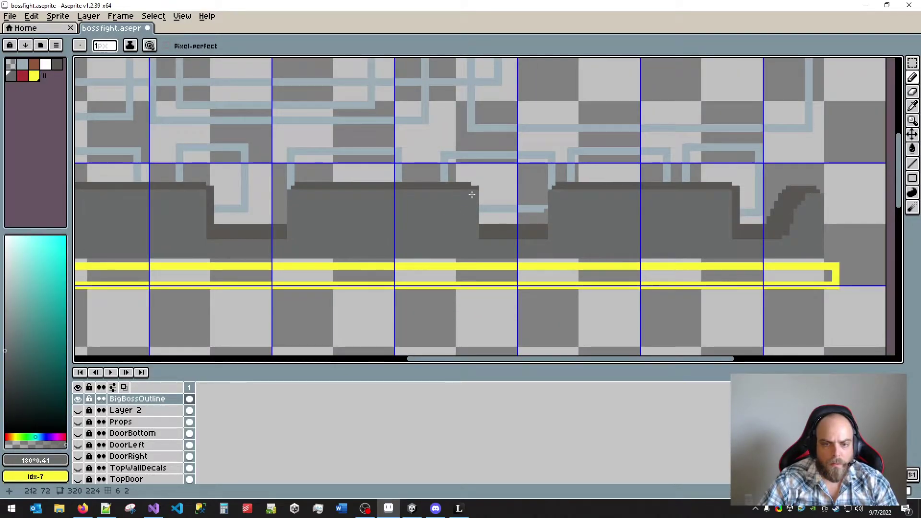
scroll(447, 218, up, 2)
alt+click(467, 179)
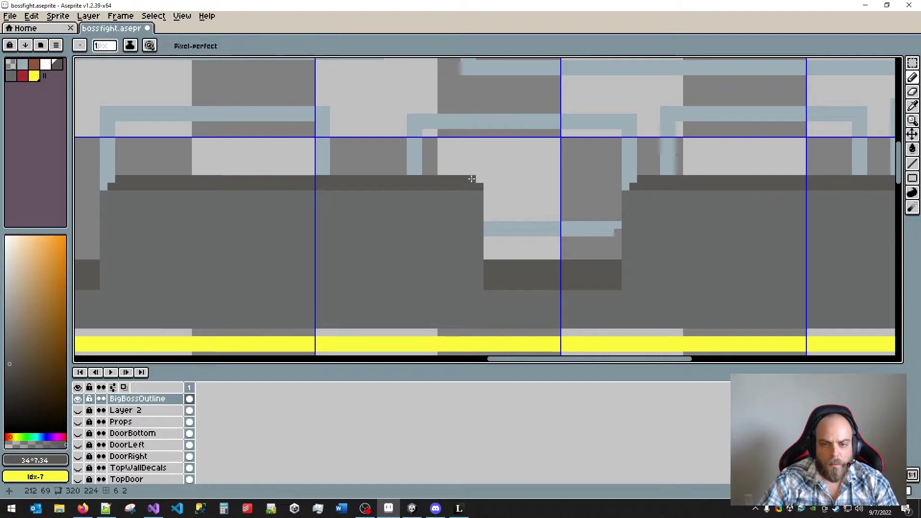
click(472, 178)
scroll(479, 205, down, 2)
drag(613, 216, 508, 219)
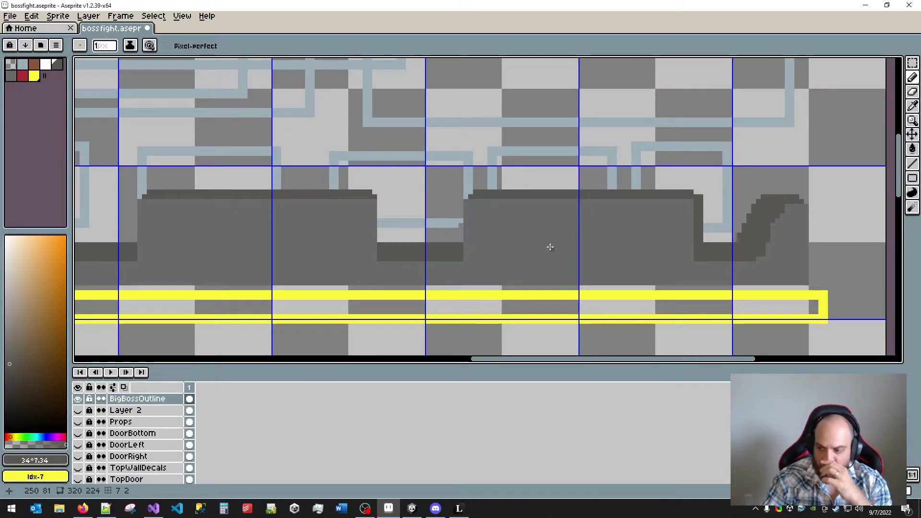
- Check the application levels in the Windows Volume Mixer and examine the input section of the Windows Sound settings
click(859, 510)
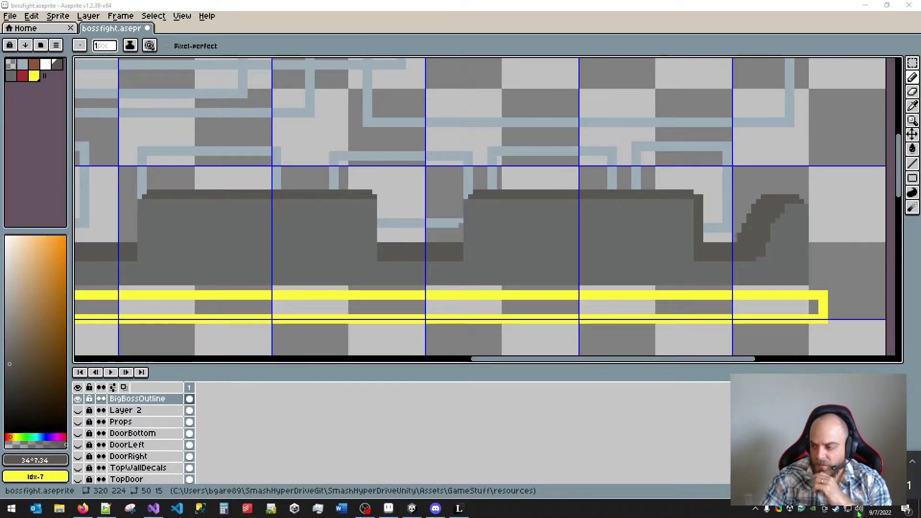
click(859, 511)
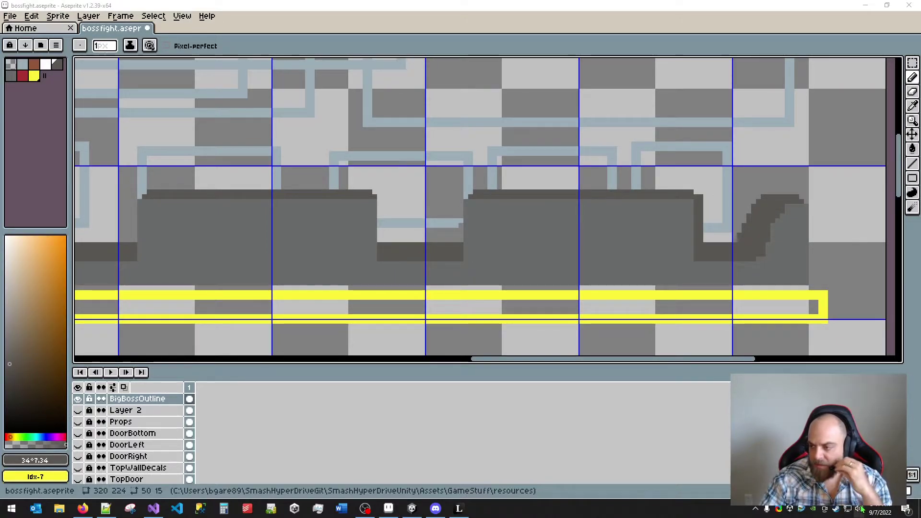
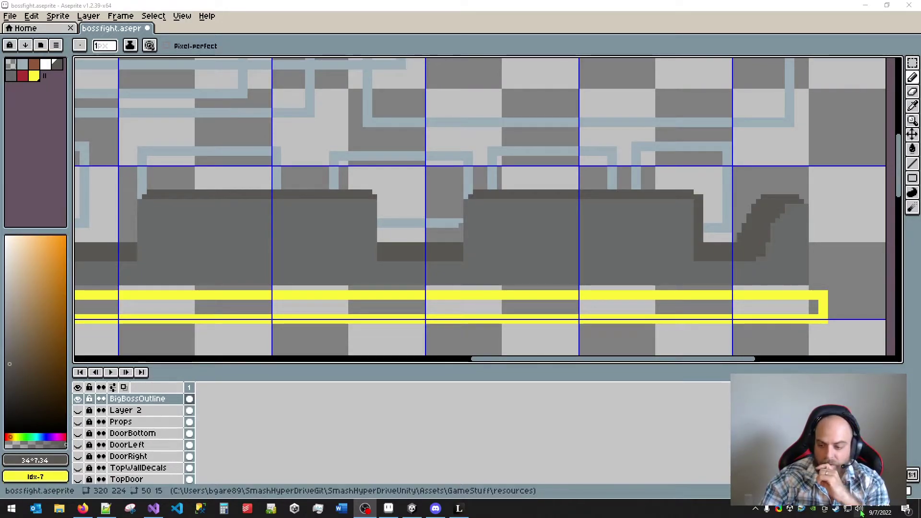
click(848, 450)
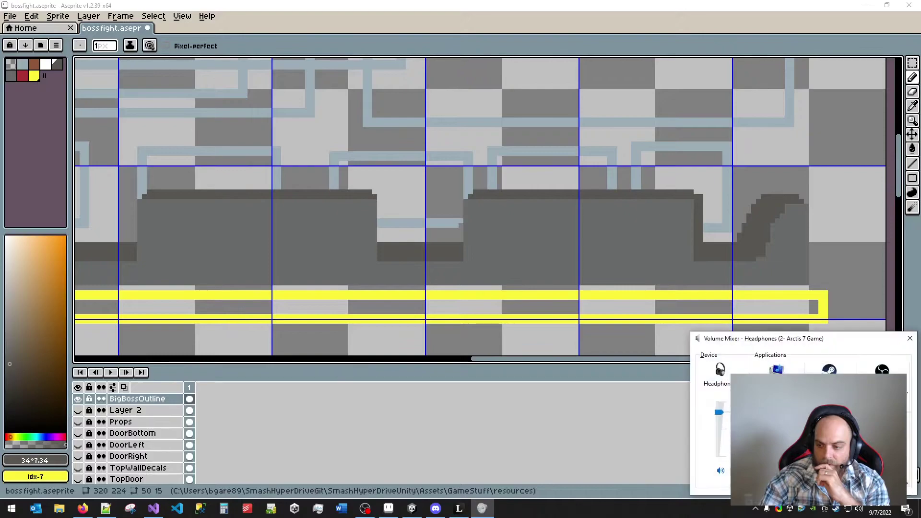
drag(823, 340, 519, 245)
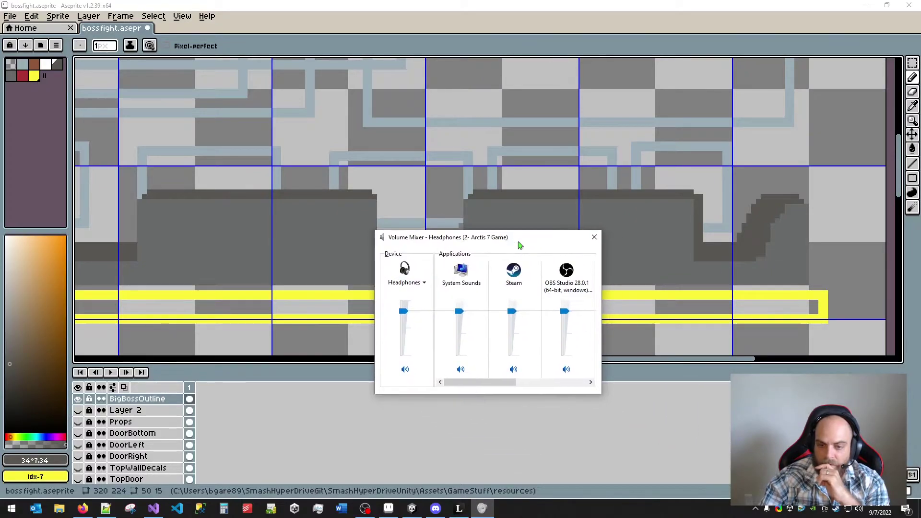
drag(509, 383, 583, 386)
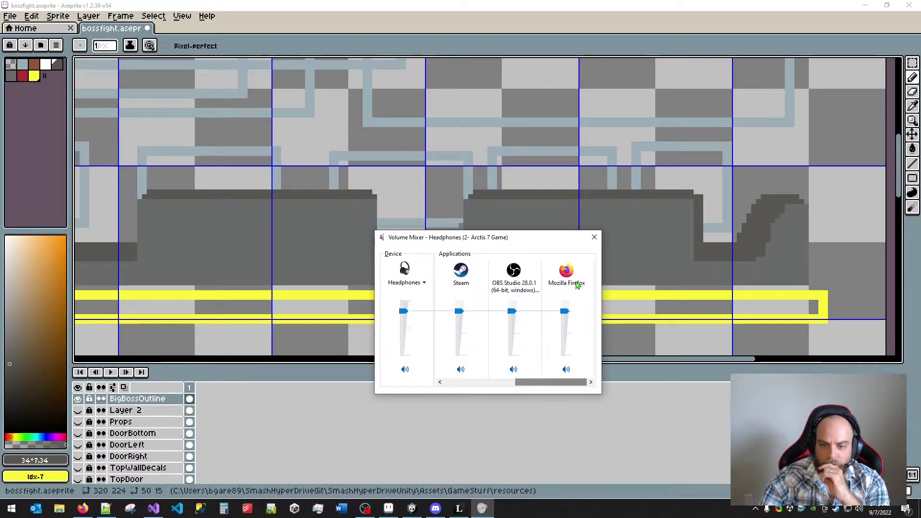
click(594, 238)
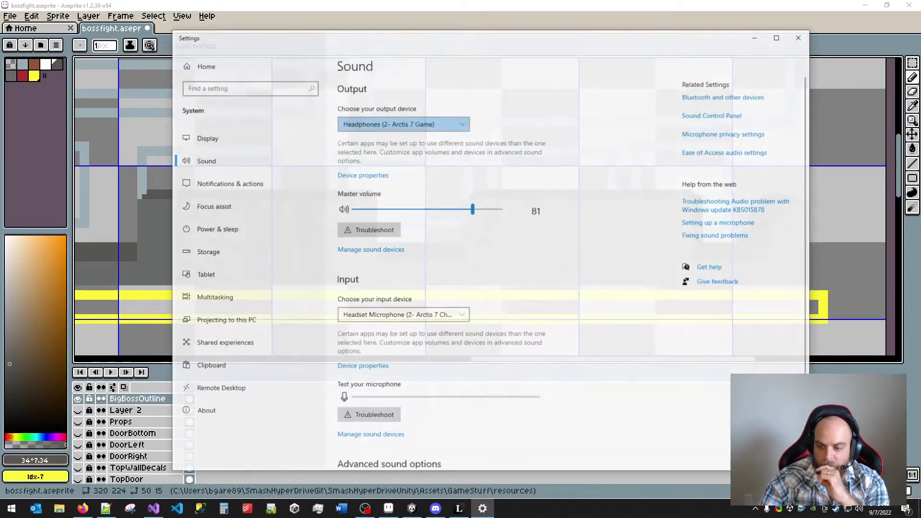
scroll(455, 322, down, 3)
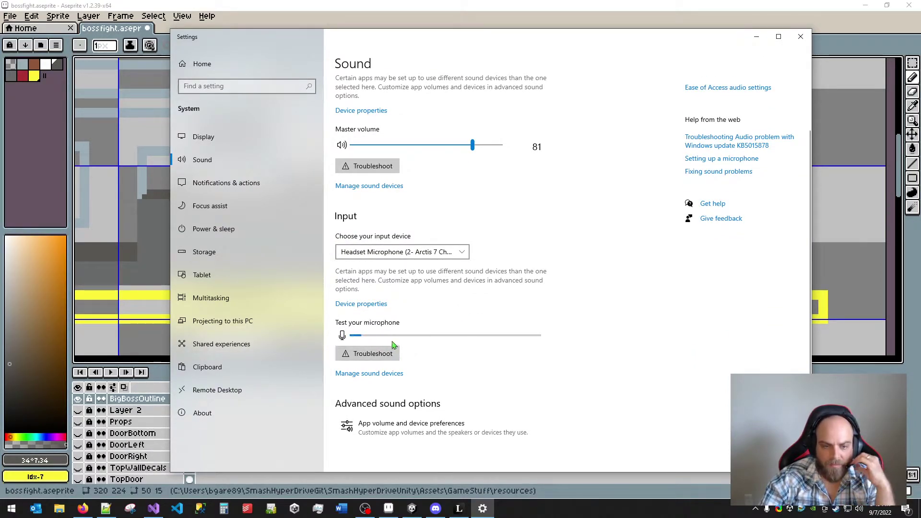
- Inspect the sound device list and the headset microphone's listen, level and advanced properties, closing them without applying changes
click(381, 374)
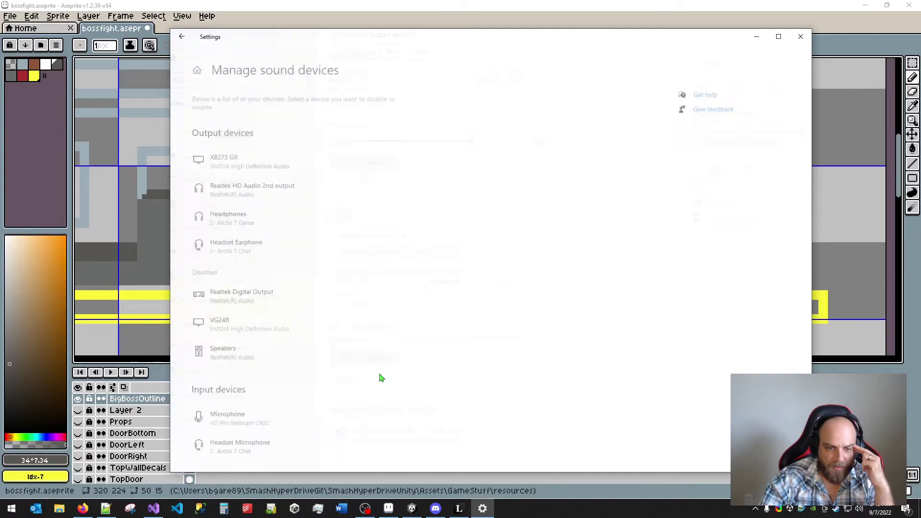
click(180, 36)
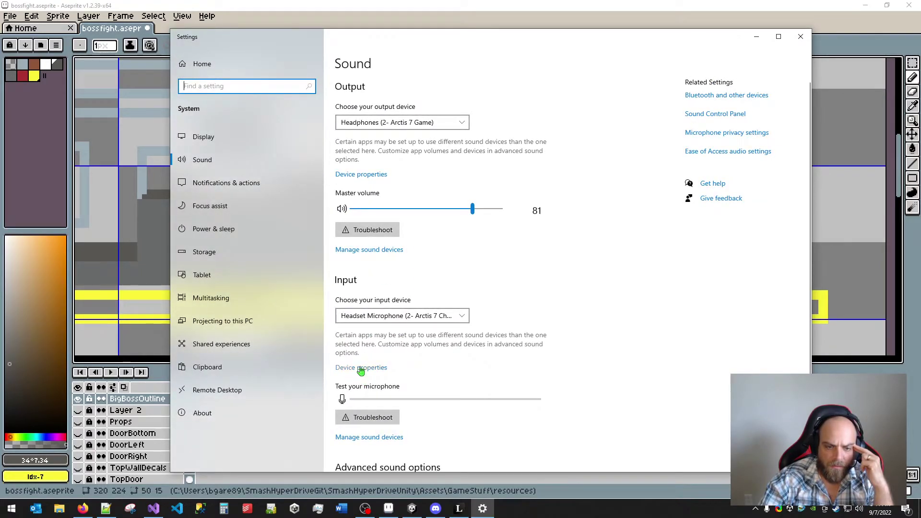
click(361, 367)
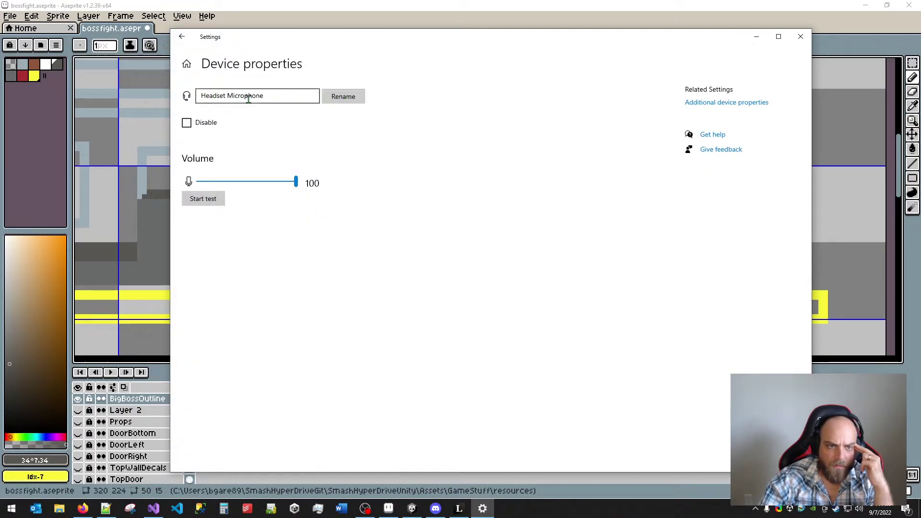
click(710, 104)
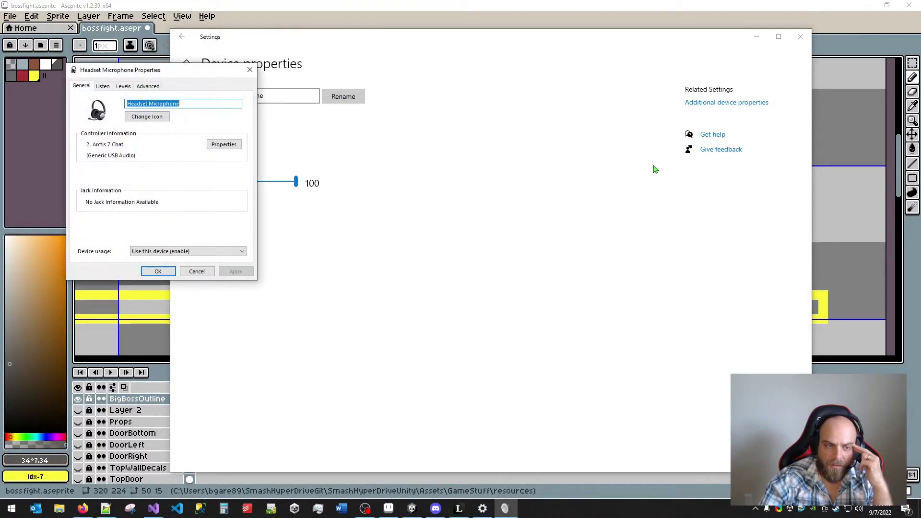
click(104, 87)
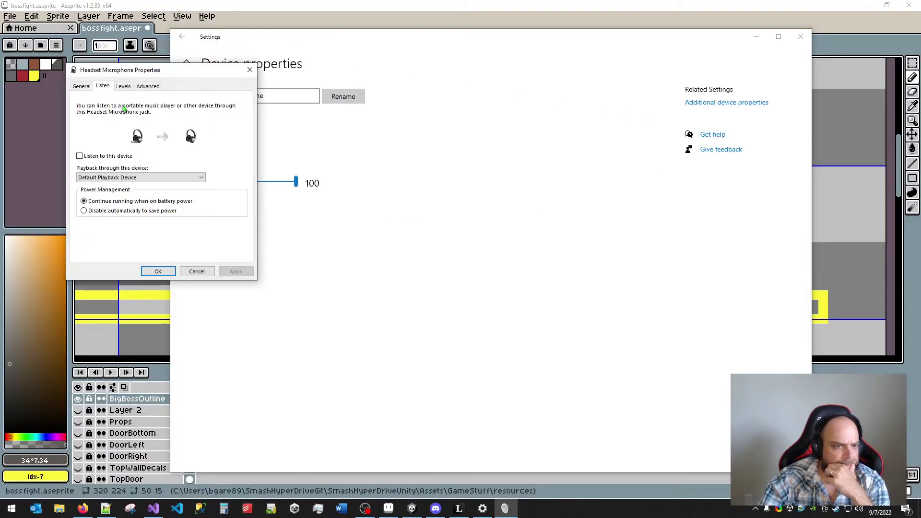
click(119, 159)
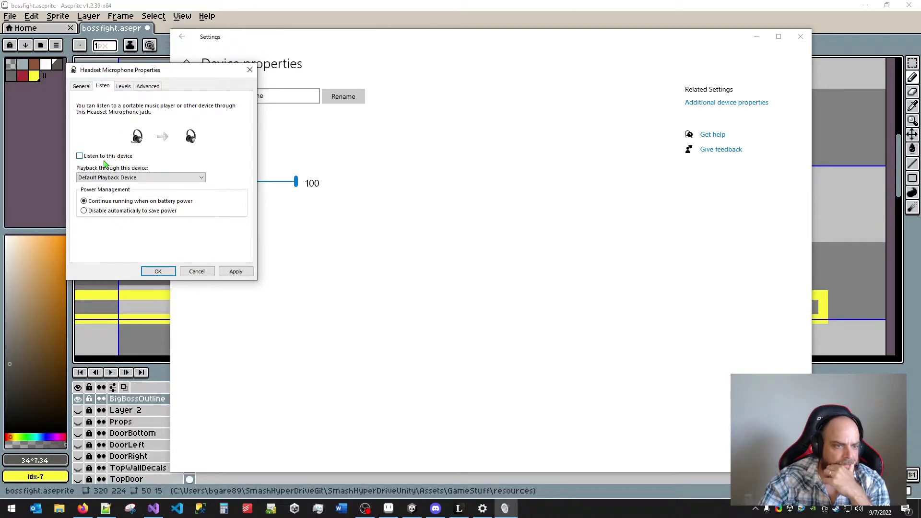
click(125, 88)
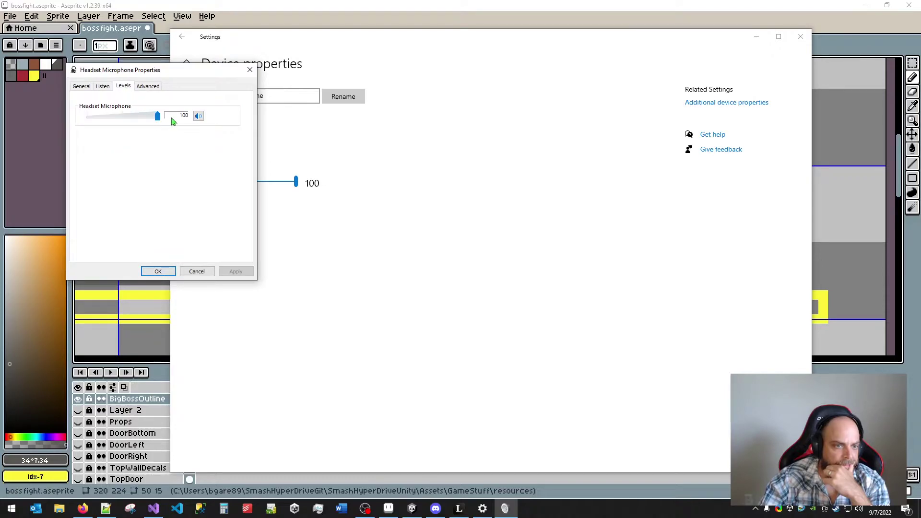
click(148, 86)
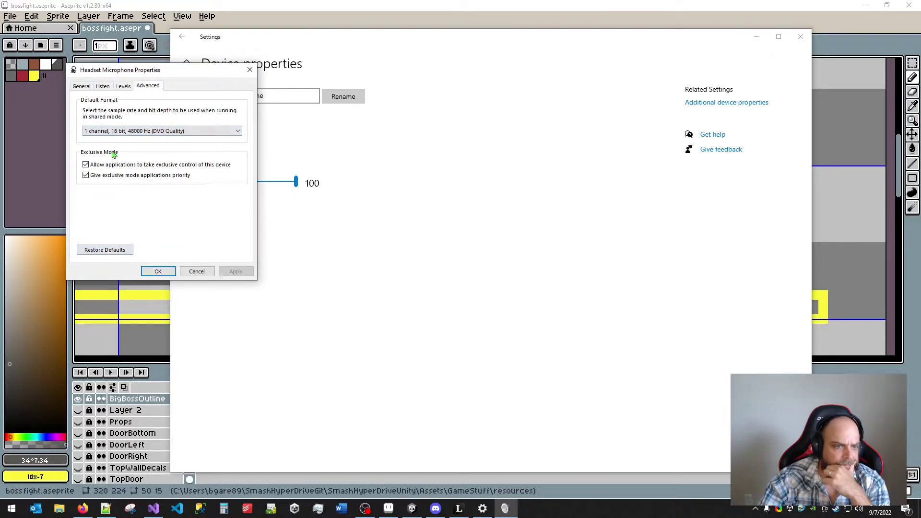
click(209, 274)
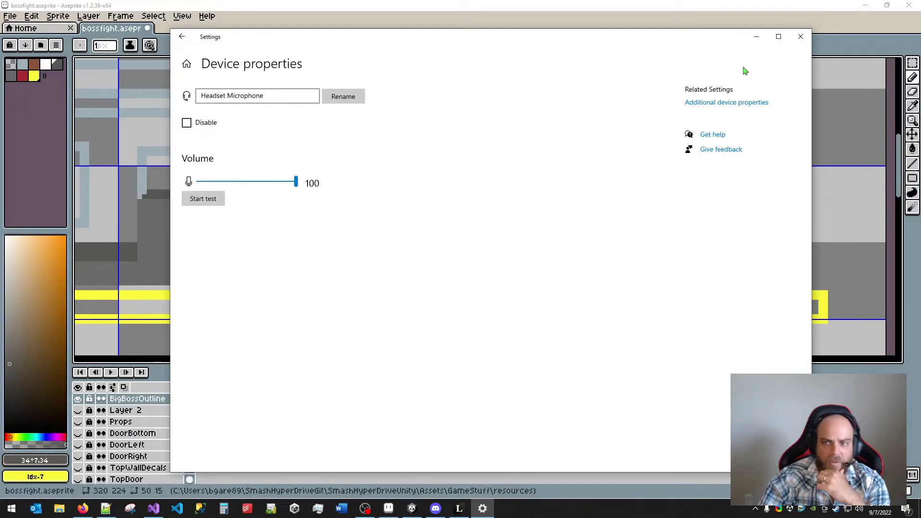
click(800, 38)
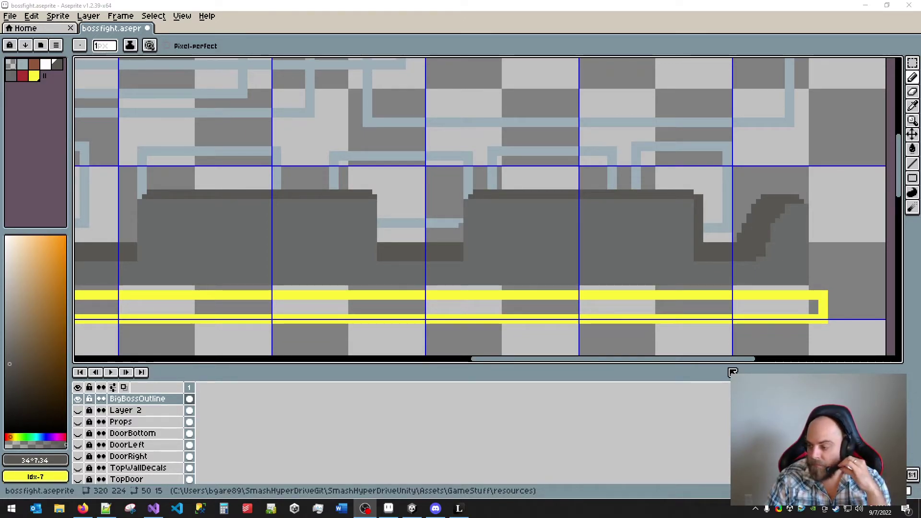
- Sample the lighter body grey and extend the third raised block's right side down to the dark gap strip with it
scroll(473, 238, down, 3)
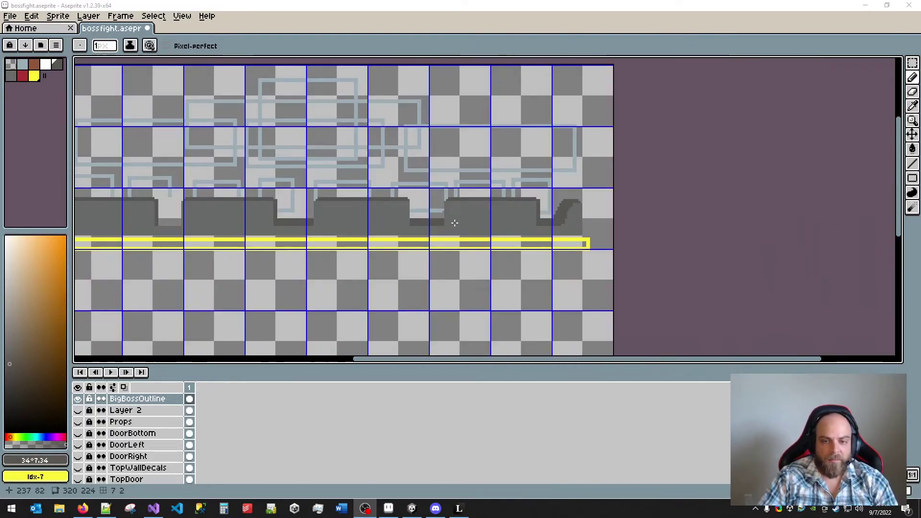
scroll(453, 204, up, 2)
drag(423, 213, 446, 212)
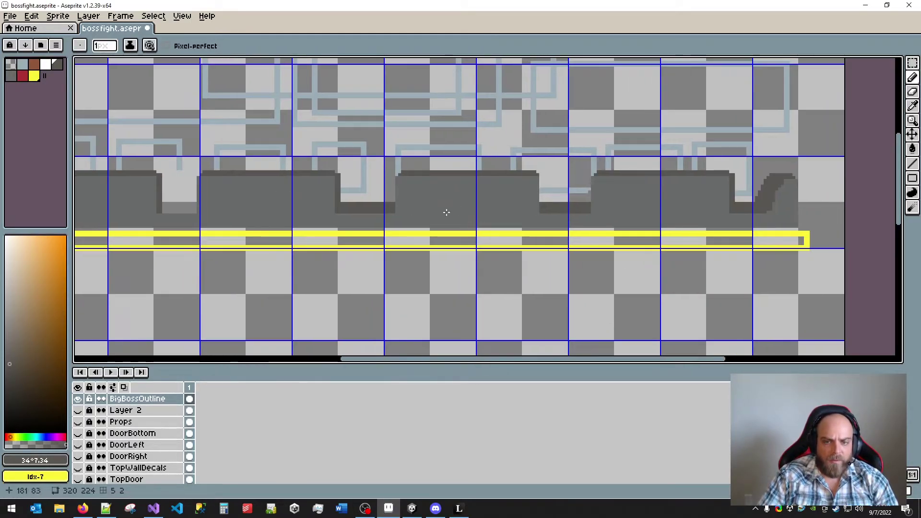
scroll(542, 193, up, 1)
key(i)
click(538, 170)
key(b)
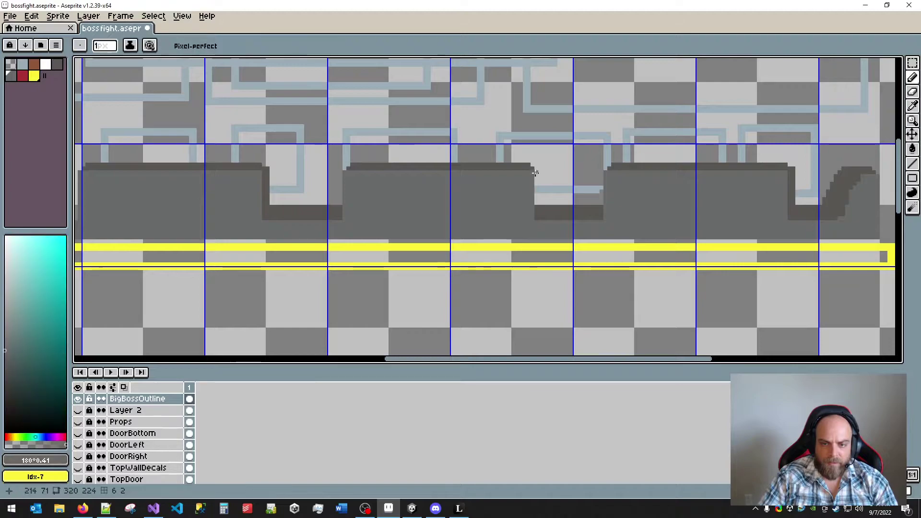
scroll(540, 177, up, 1)
drag(533, 171, 532, 240)
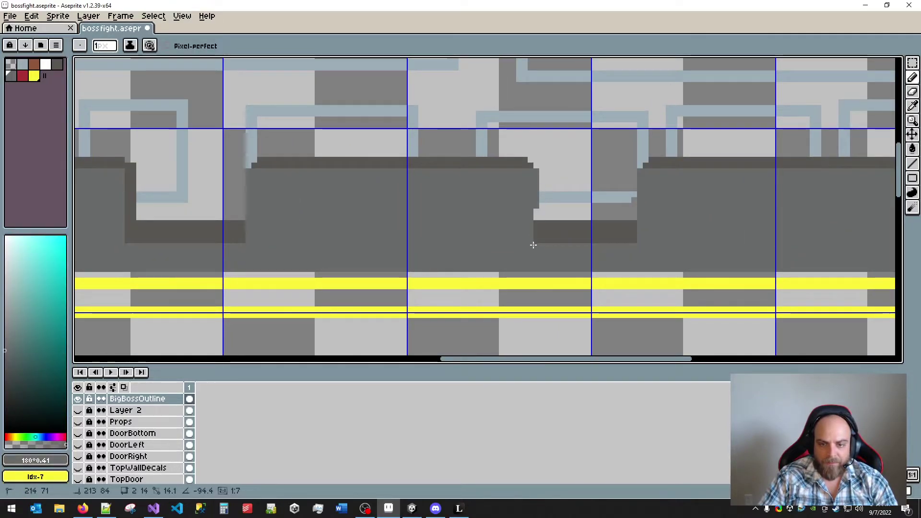
scroll(456, 222, down, 3)
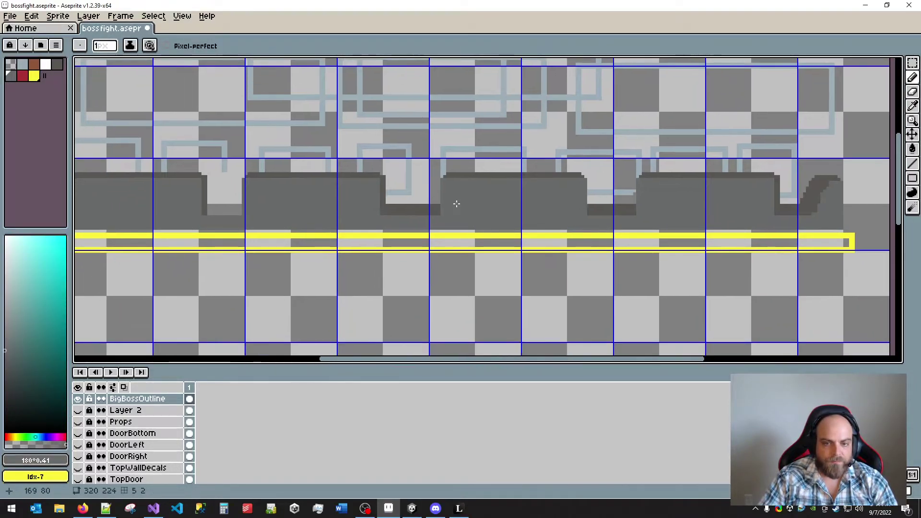
- Paint over the dark shading strip on the second raised block's right side with the body grey and fill its top right corner in dark grey
scroll(379, 223, down, 2)
scroll(410, 202, up, 4)
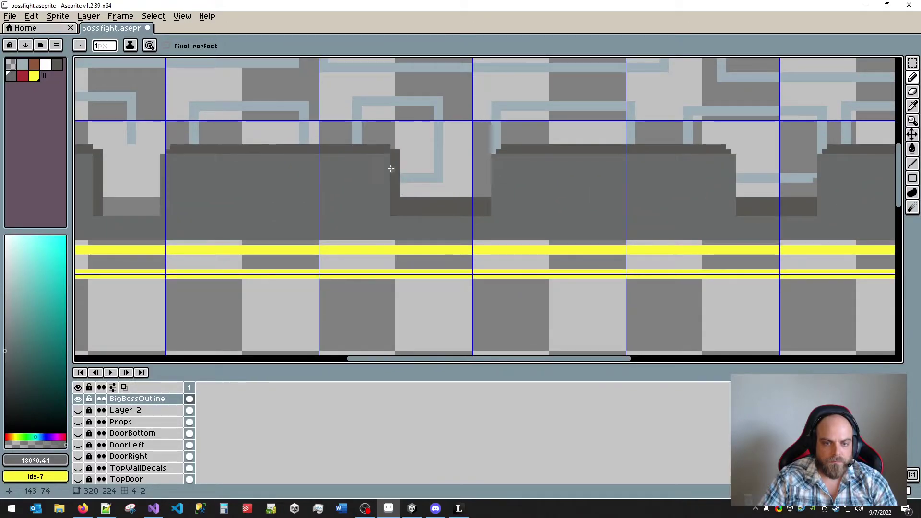
key(i)
key(b)
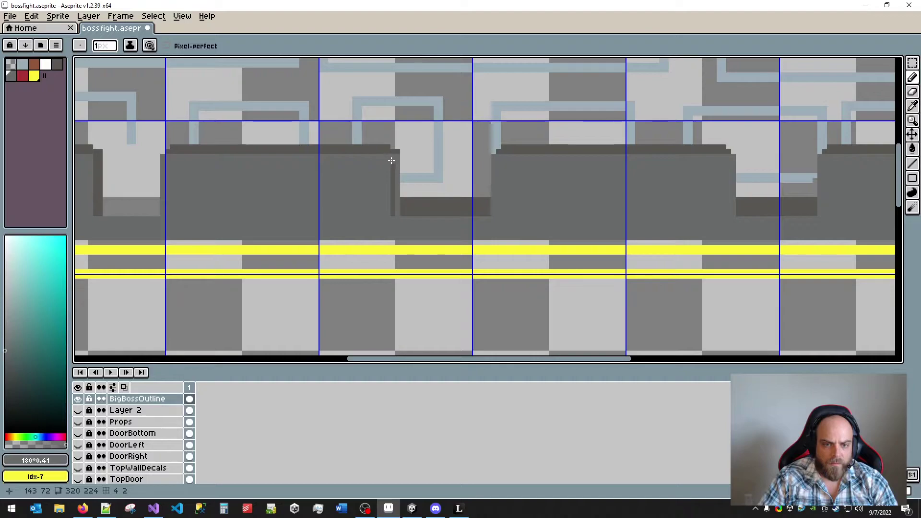
drag(392, 158, 391, 215)
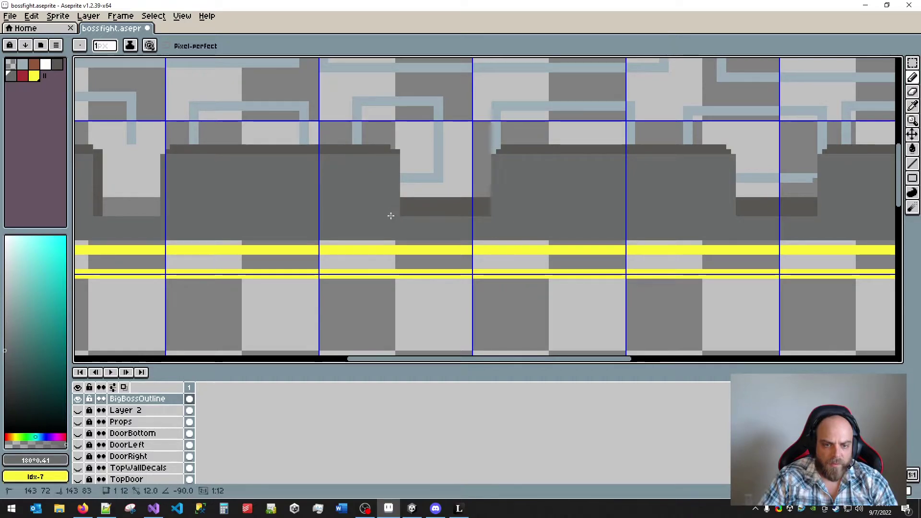
alt+click(395, 140)
scroll(479, 178, down, 2)
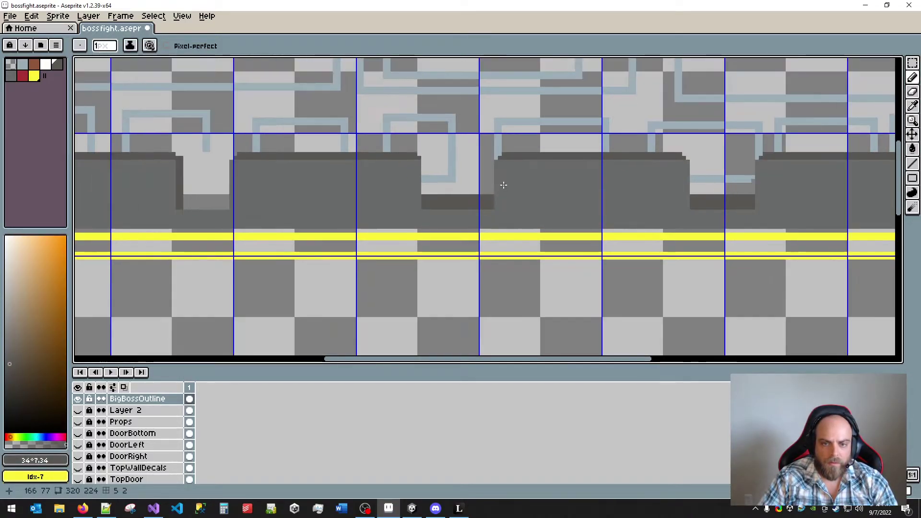
- Compare the edge shading and corner shapes of the raised blocks and the gaps between them along the whole base
scroll(395, 195, down, 1)
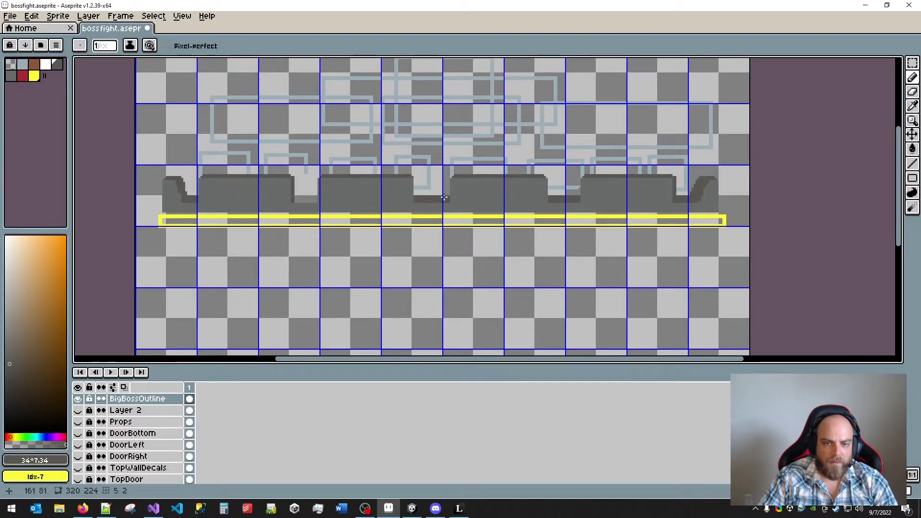
scroll(443, 197, up, 3)
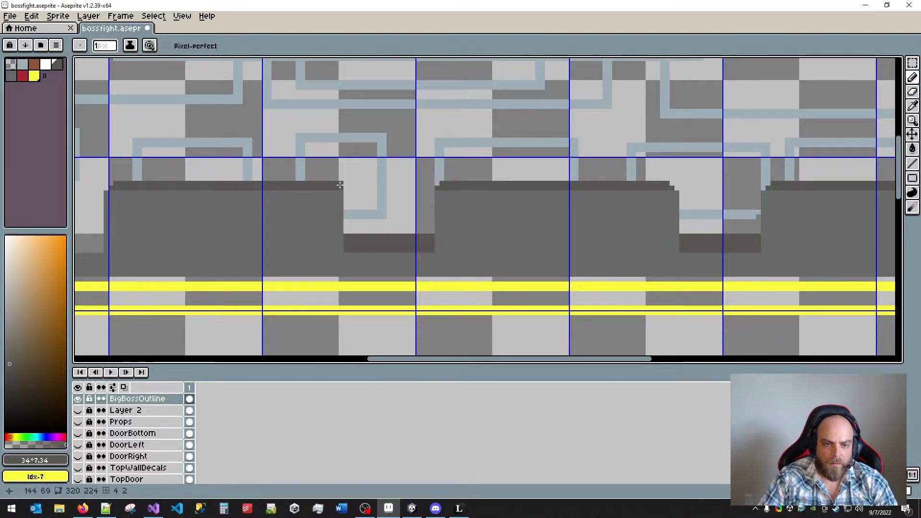
scroll(483, 211, down, 3)
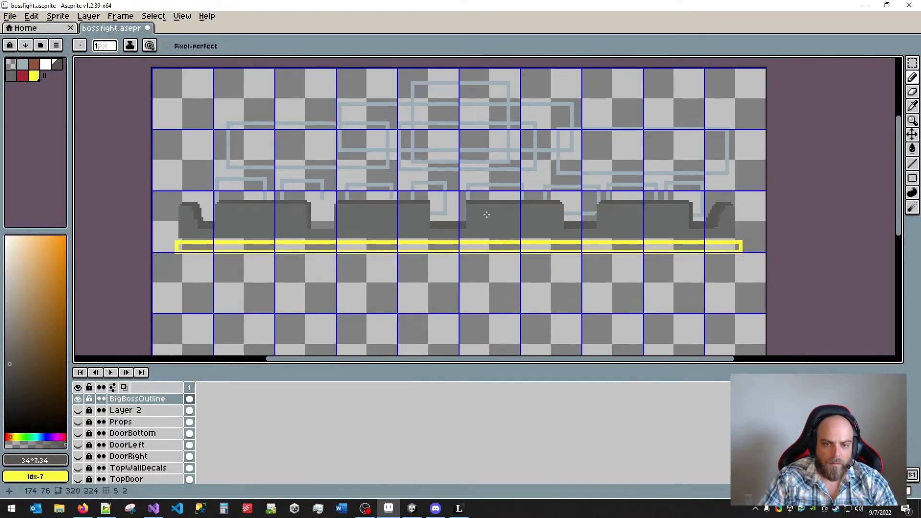
scroll(482, 217, up, 1)
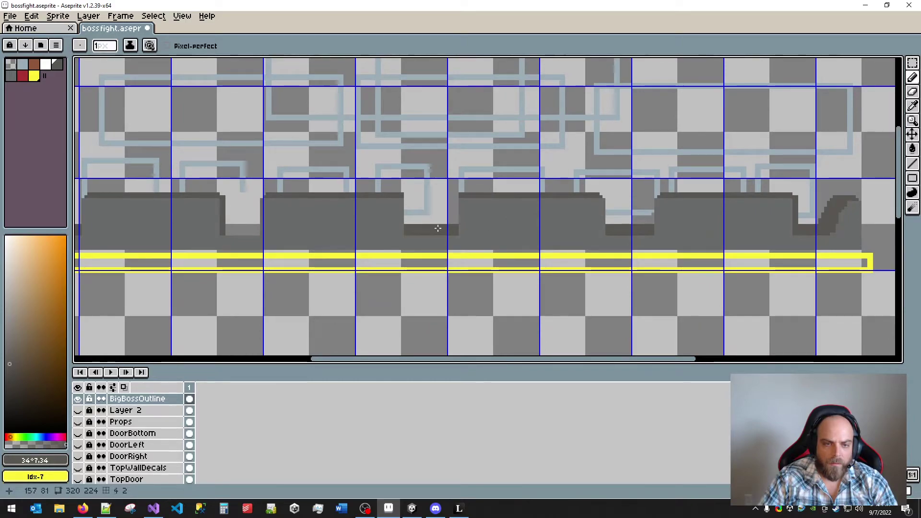
scroll(432, 221, down, 2)
scroll(329, 228, up, 3)
scroll(329, 228, down, 2)
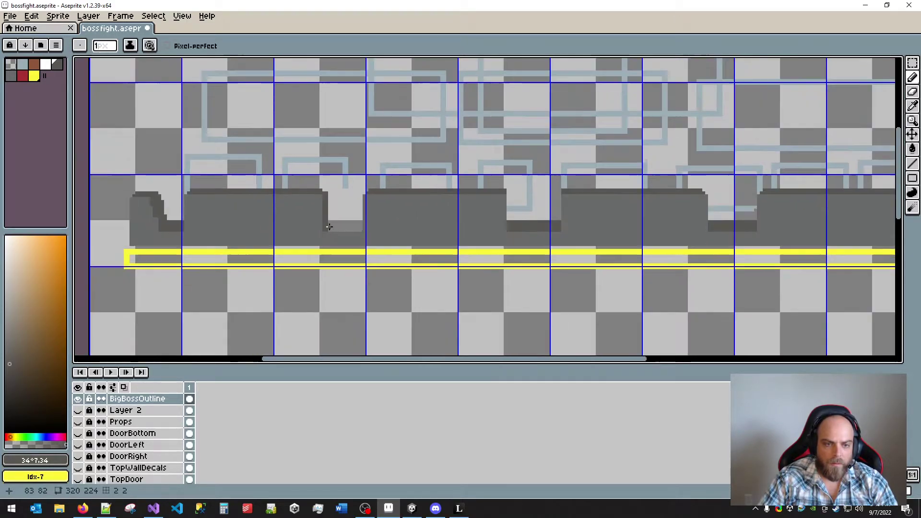
scroll(334, 225, up, 1)
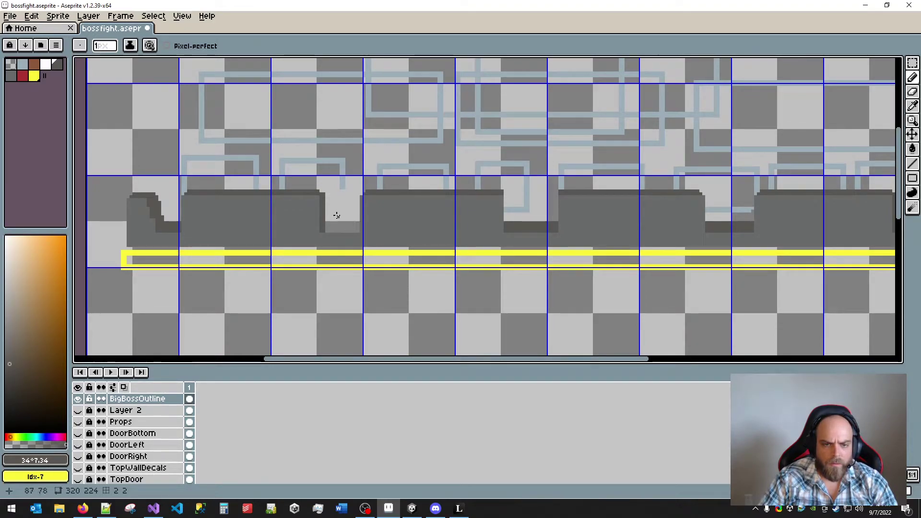
scroll(561, 228, down, 1)
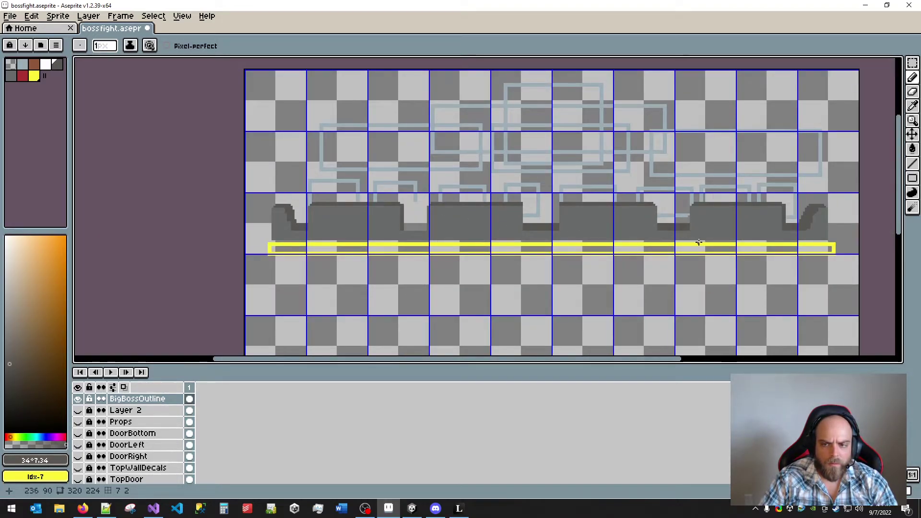
- Select the fourth raised block and flip it horizontally so its dark shading strip sits on the left side, then deselect
scroll(625, 218, up, 3)
drag(626, 217, 544, 220)
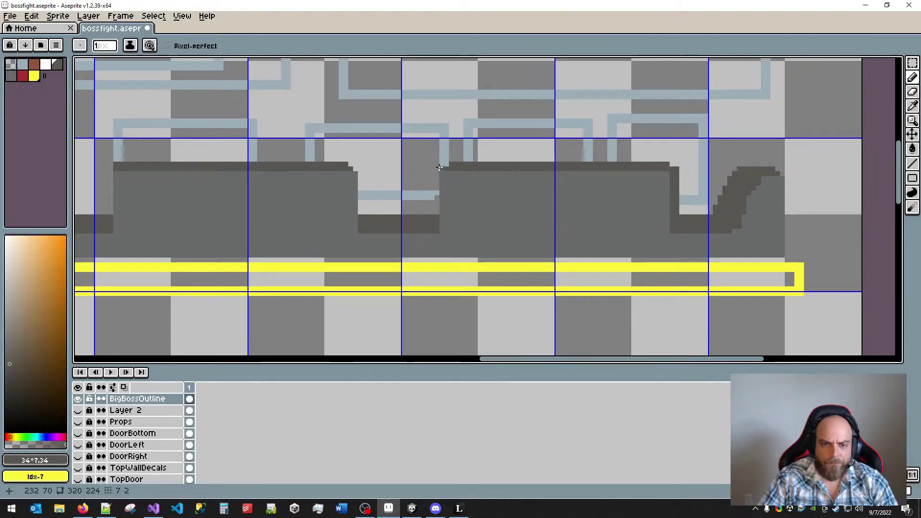
key(m)
drag(440, 164, 680, 235)
key(ctrl+d)
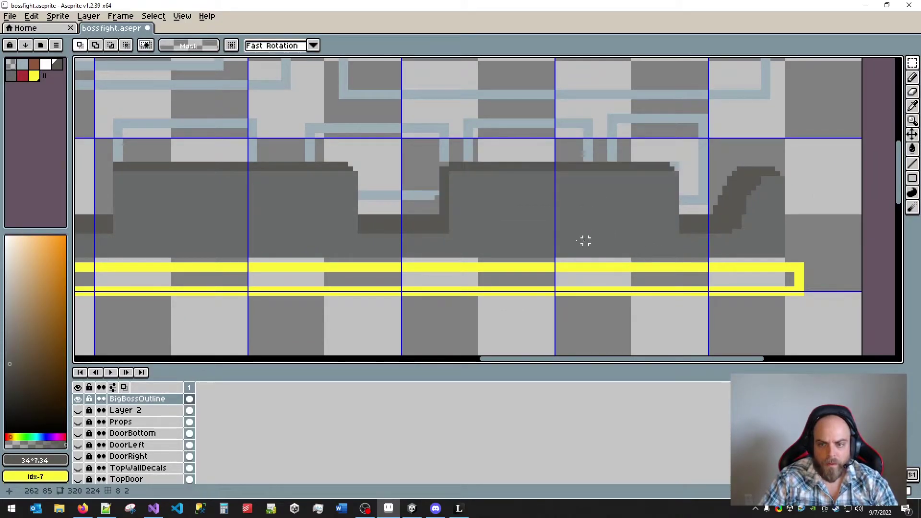
- Draw a one-pixel dark grey column down the second raised block's right side, and undo the stroke along the third block's left side
scroll(353, 229, down, 1)
drag(353, 228, 480, 217)
scroll(411, 240, down, 2)
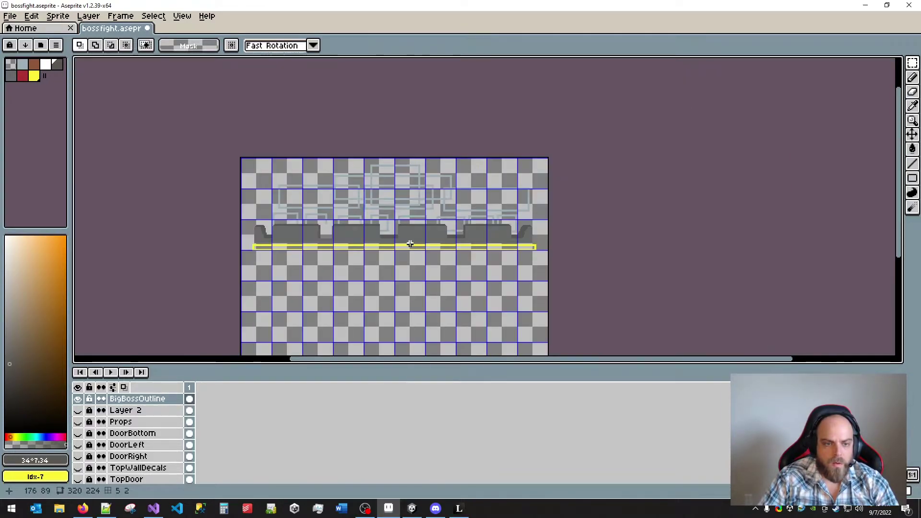
scroll(453, 246, up, 1)
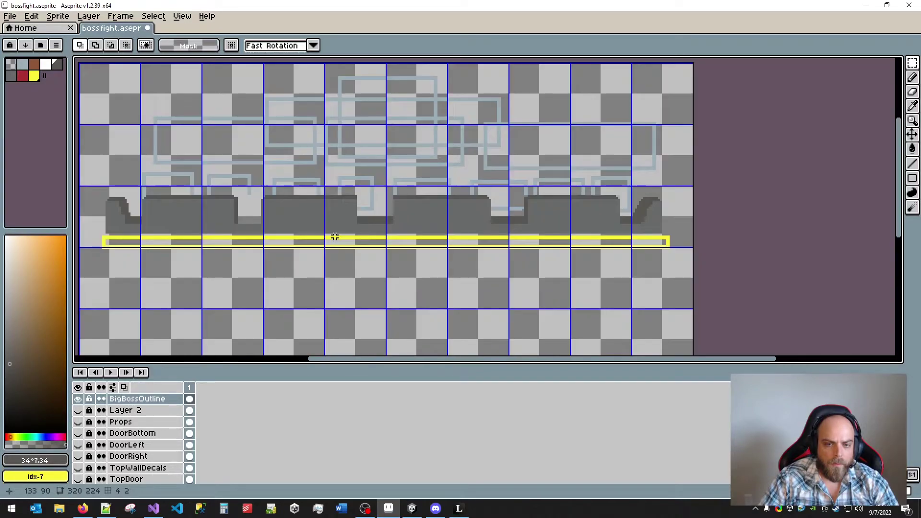
scroll(335, 239, up, 1)
scroll(416, 237, up, 2)
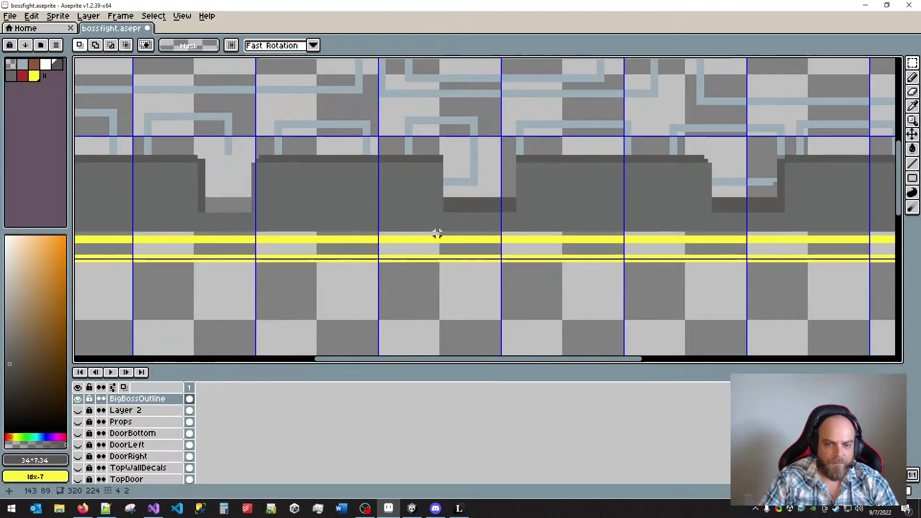
key(i)
key(b)
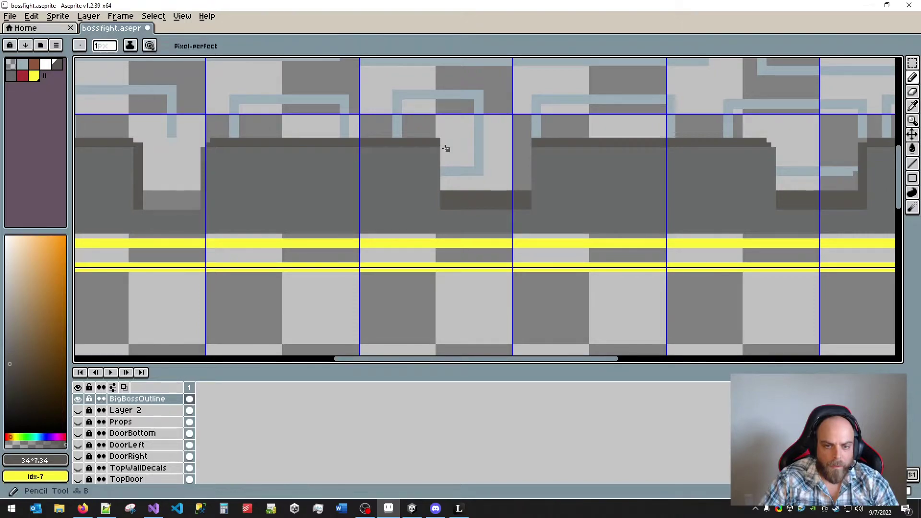
drag(443, 147, 440, 191)
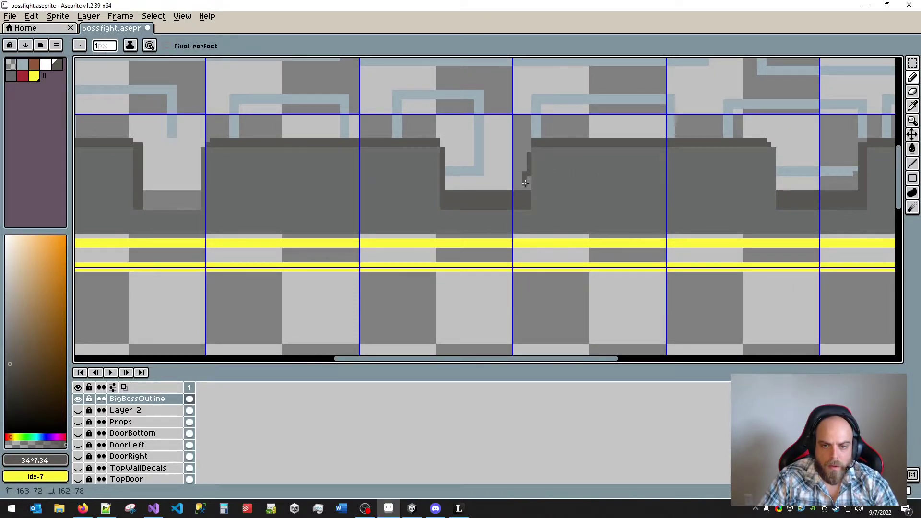
key(ctrl+z)
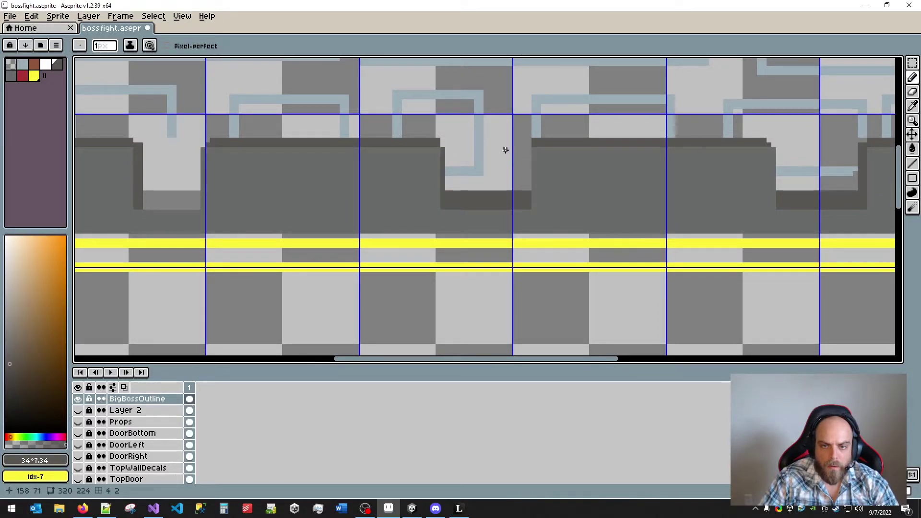
scroll(531, 199, down, 3)
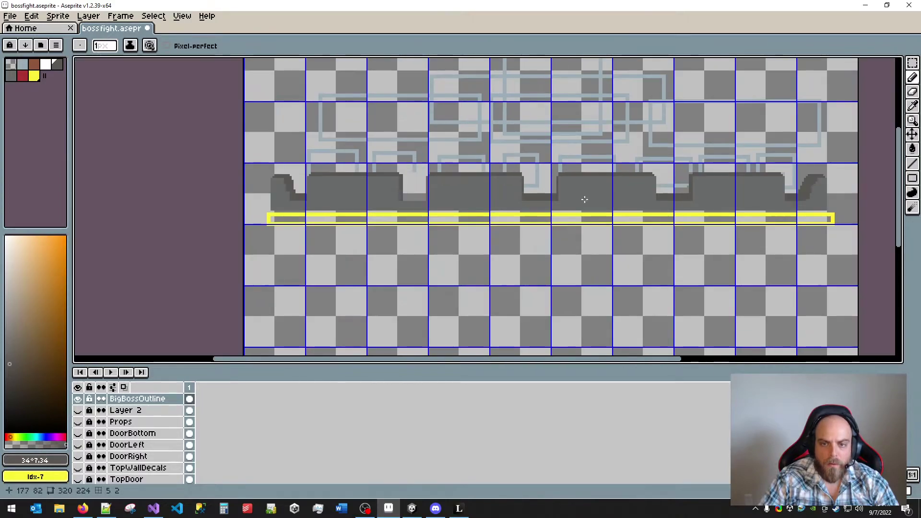
- Examine the edge shading and gaps of the raised blocks across the whole base at close and overall zoom
scroll(578, 201, up, 2)
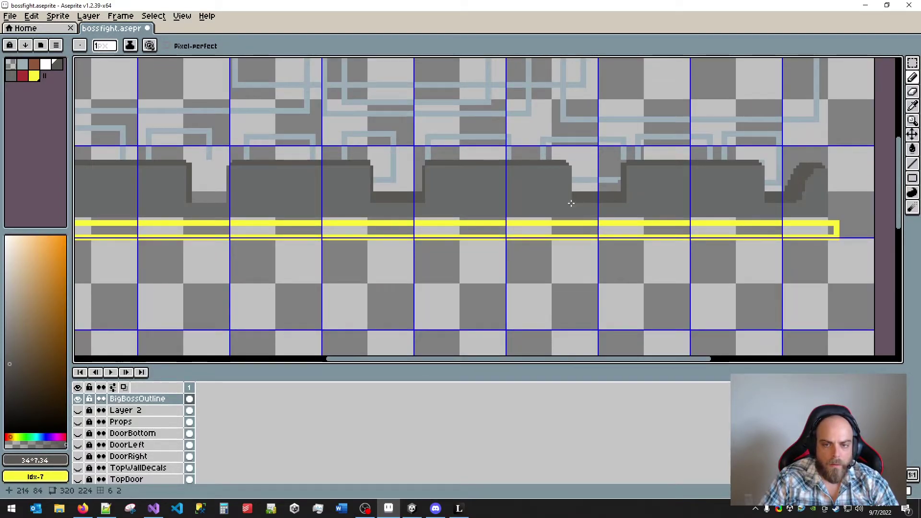
drag(503, 203, 565, 247)
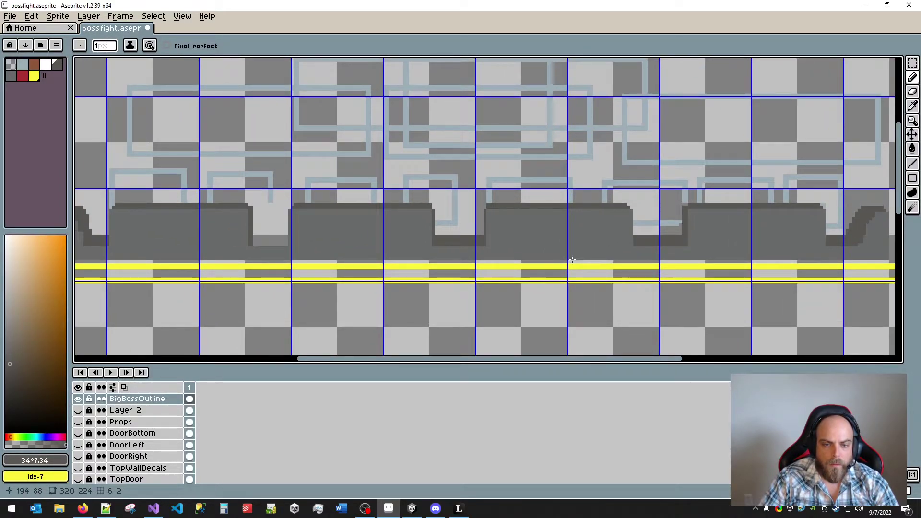
scroll(573, 260, down, 1)
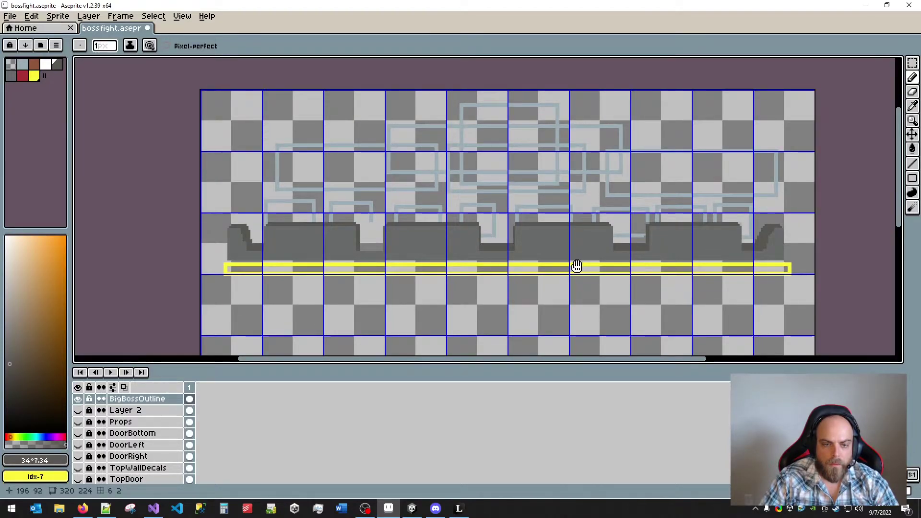
drag(575, 267, 525, 252)
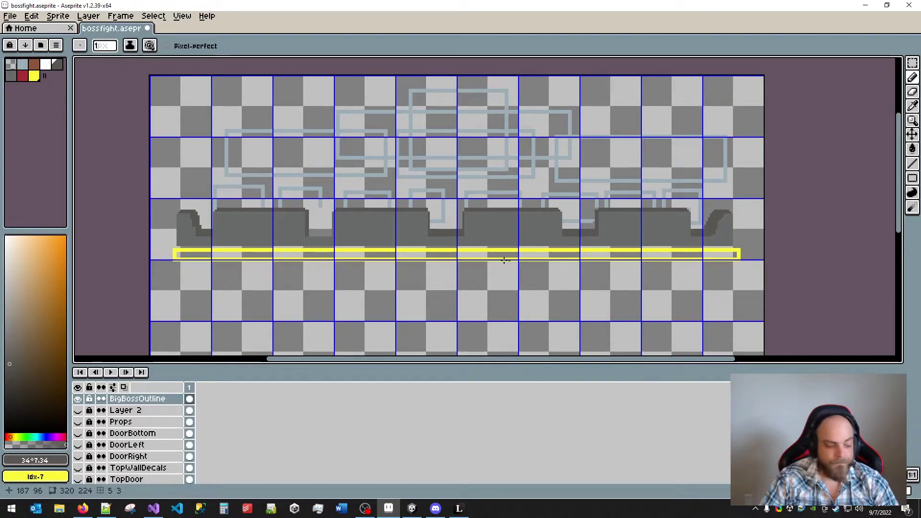
scroll(191, 311, up, 3)
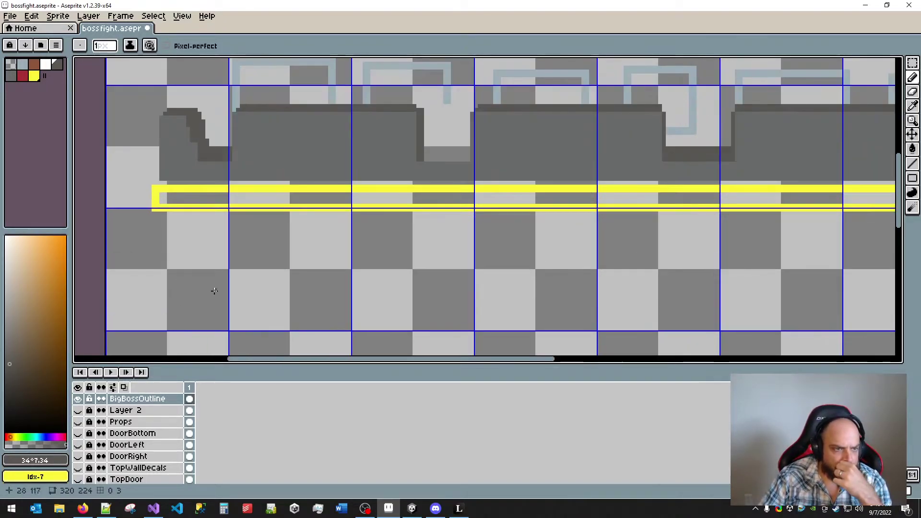
scroll(231, 276, down, 1)
drag(404, 253, 302, 319)
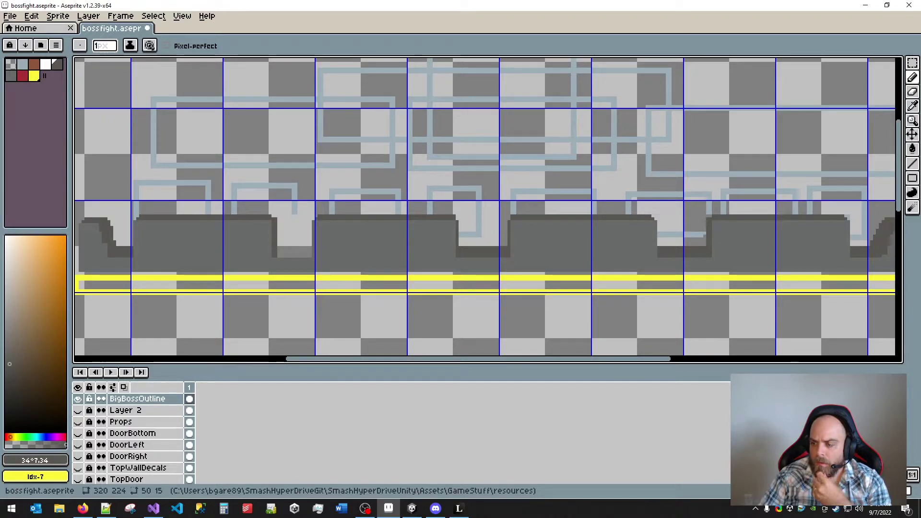
key(alt+Tab)
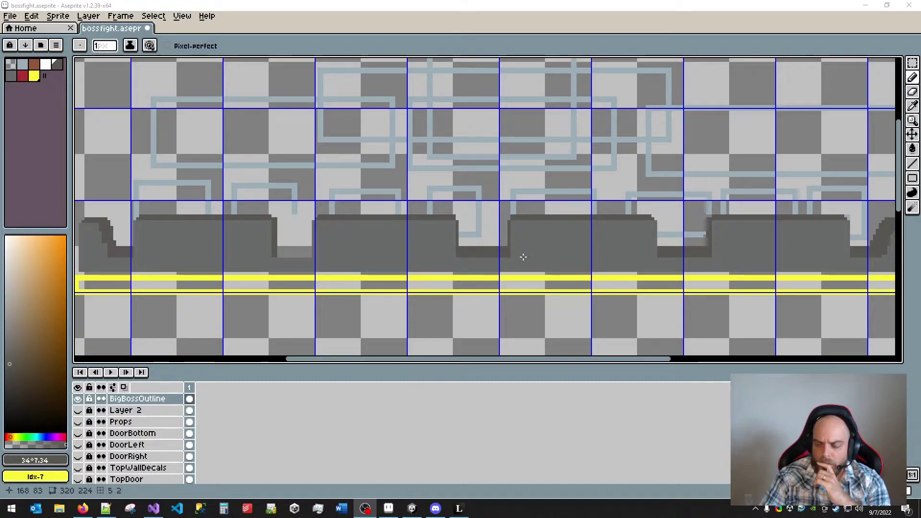
drag(556, 219, 559, 160)
scroll(521, 198, down, 4)
scroll(522, 202, up, 2)
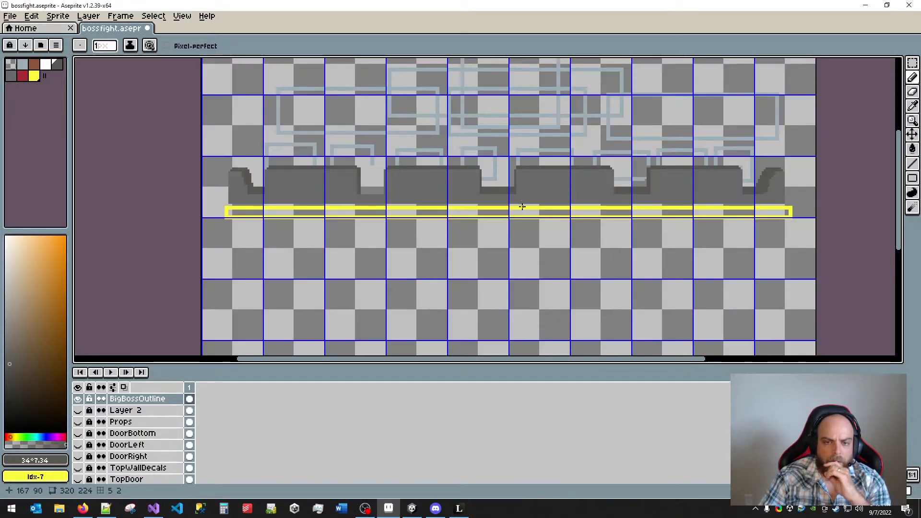
drag(475, 210, 476, 270)
scroll(476, 271, up, 1)
scroll(475, 279, down, 1)
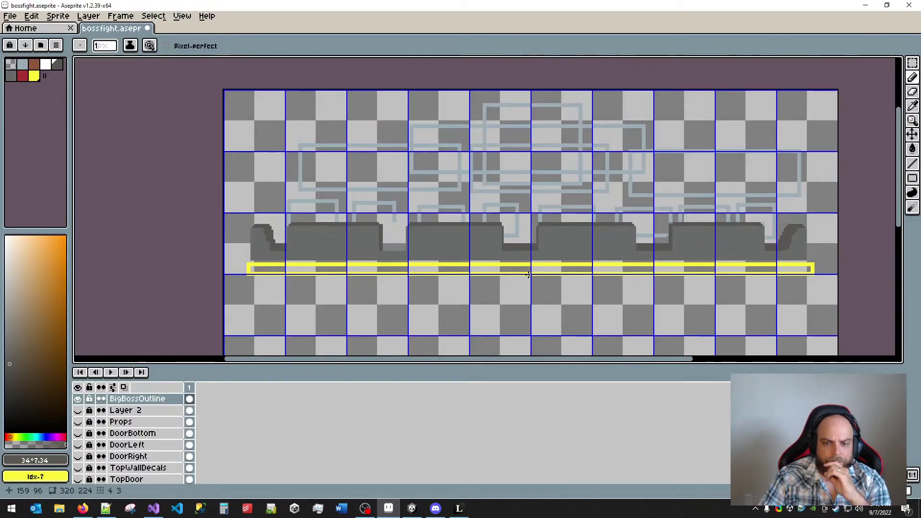
scroll(612, 267, down, 2)
scroll(494, 271, up, 2)
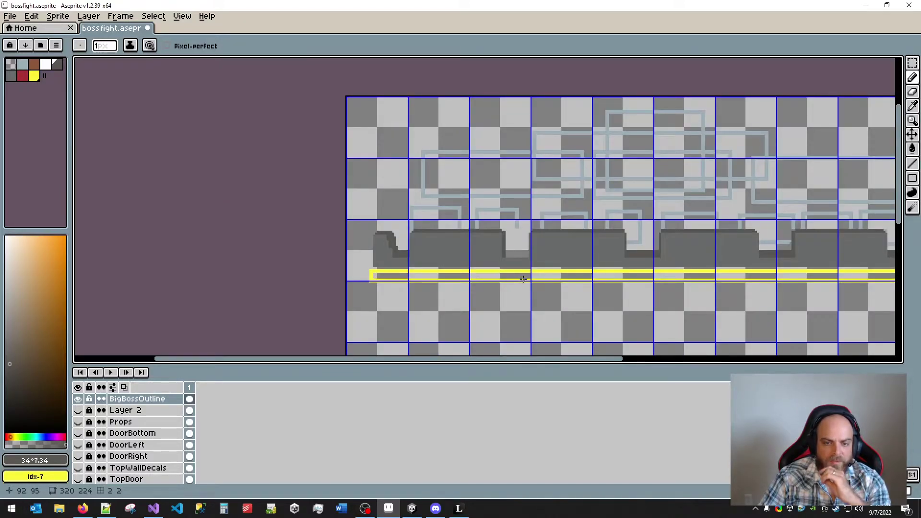
- Select the raised blocks and both end pieces across the full width of the base and move them up a few pixels
drag(523, 279, 394, 273)
key(m)
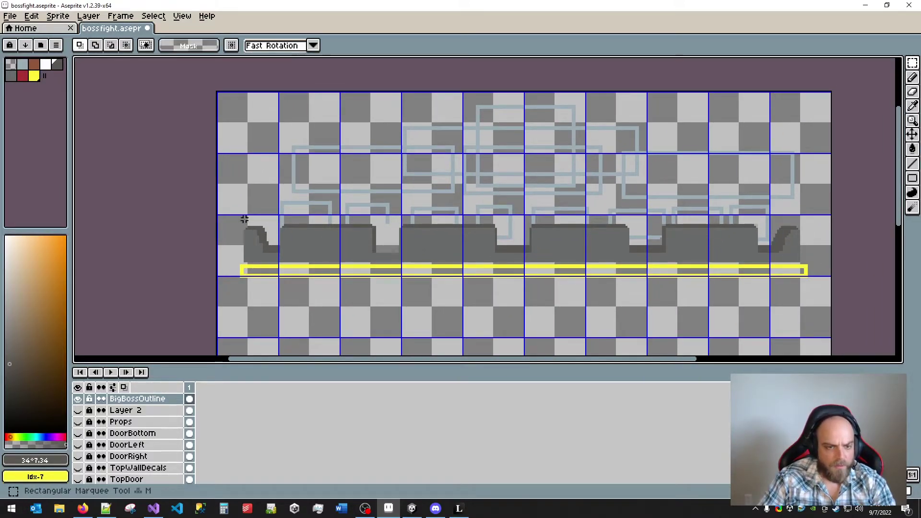
drag(230, 212, 802, 245)
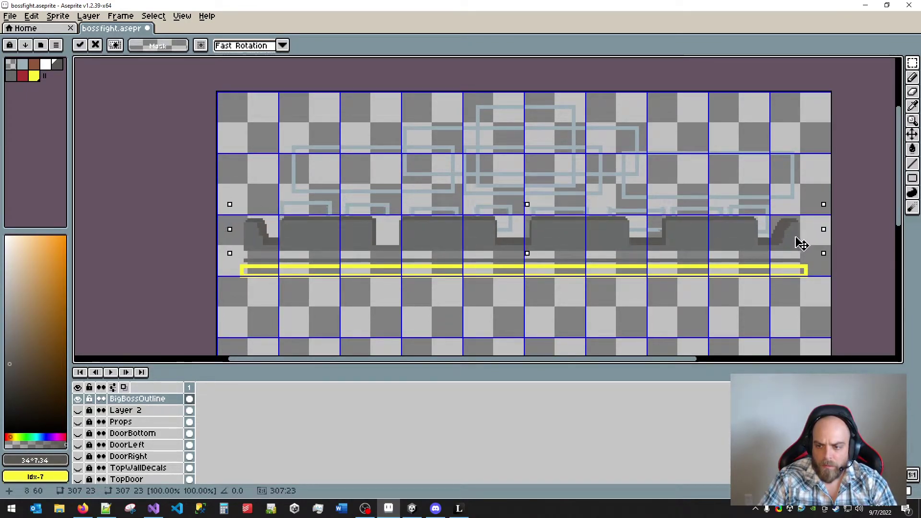
- Pick the body grey and draw with the Pencil to close both ends of the empty strip beneath the raised blocks
key(b)
scroll(243, 269, up, 4)
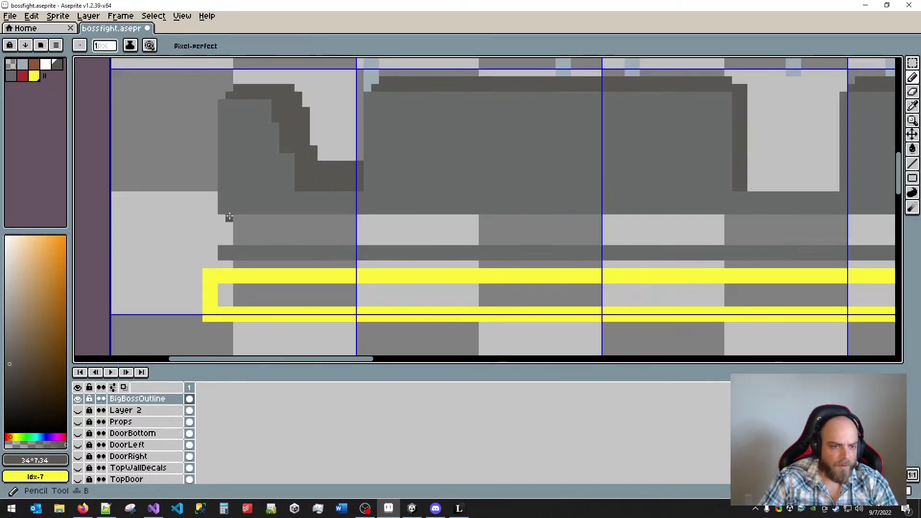
alt+click(229, 216)
drag(221, 218, 229, 244)
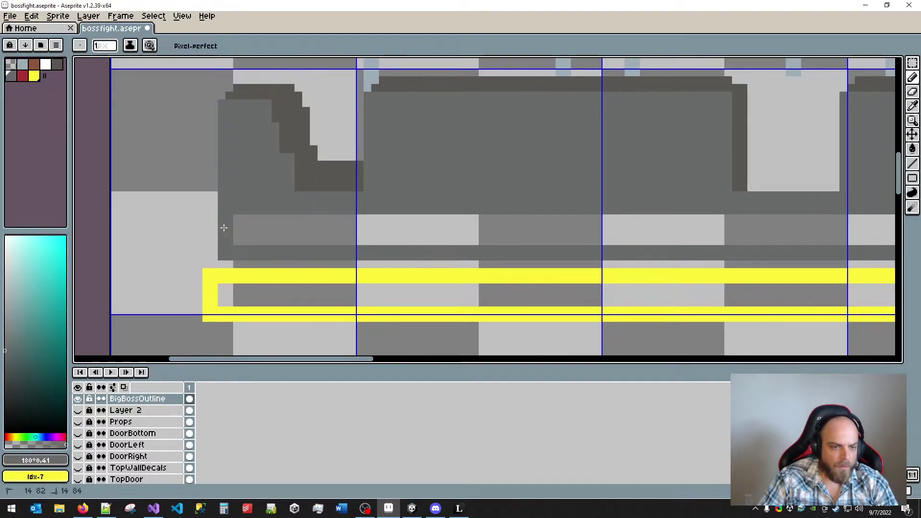
drag(544, 235, 276, 228)
drag(787, 217, 240, 207)
drag(632, 202, 143, 197)
drag(508, 199, 143, 197)
drag(566, 197, 290, 200)
drag(494, 201, 489, 226)
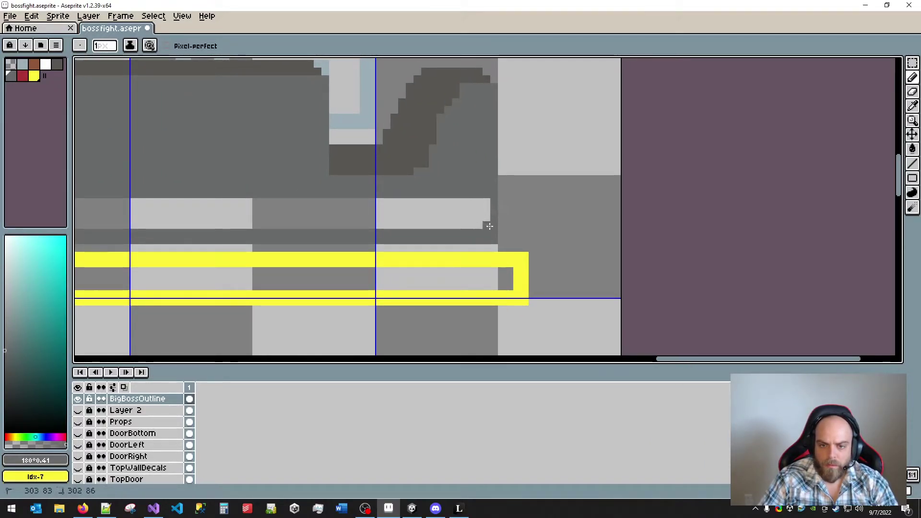
- Select the enclosed empty strip inside the base with the Magic Wand, fill it with the body grey and deselect
key(w)
click(417, 221)
key(Delete)
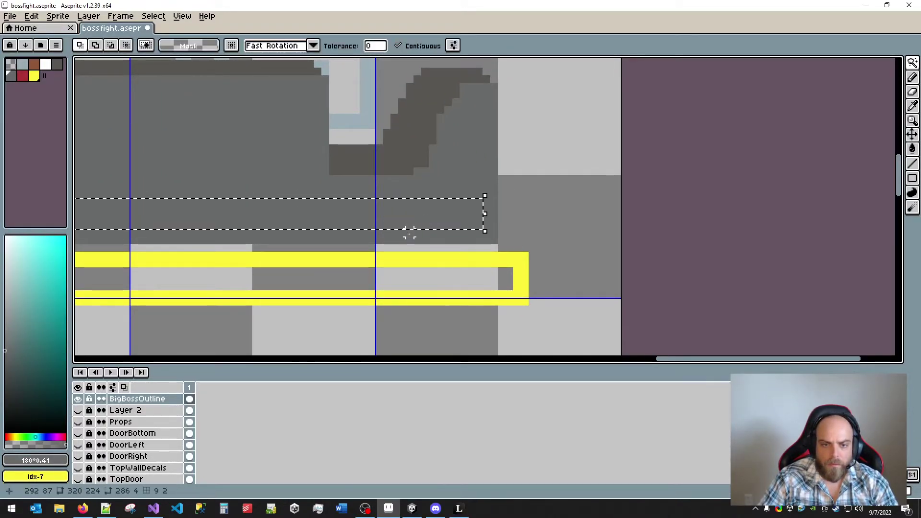
key(ctrl+d)
scroll(347, 222, down, 3)
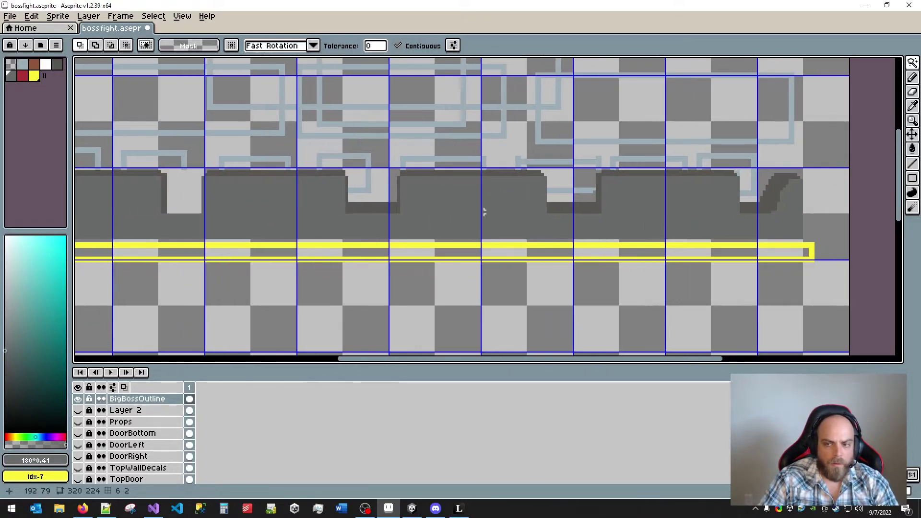
drag(484, 211, 601, 235)
drag(559, 235, 527, 217)
scroll(595, 199, down, 2)
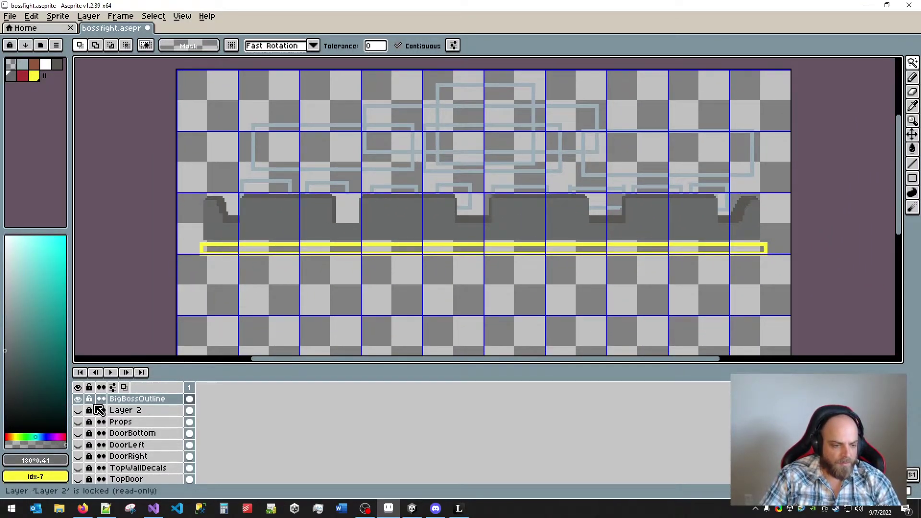
- Add a new layer above BigBossOutline and rename the BigBossOutline layer to ConcreteBarrier
right_click(141, 403)
click(195, 405)
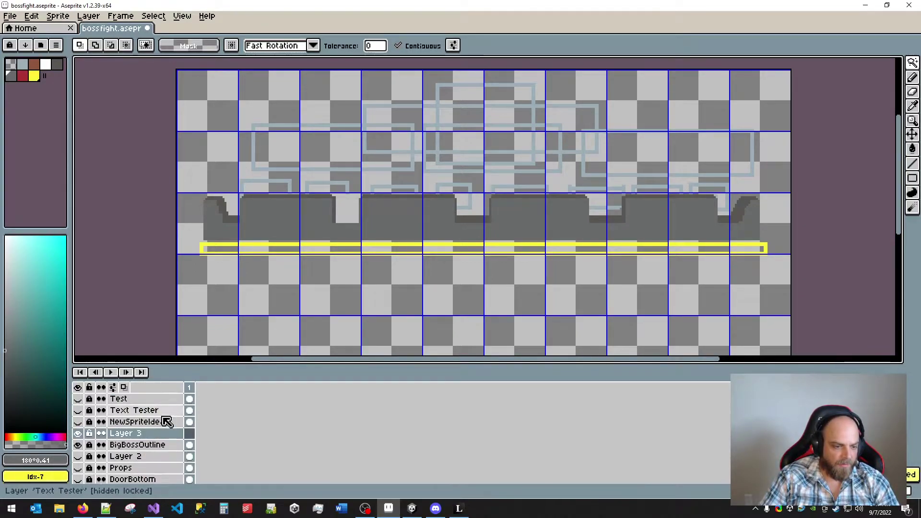
click(142, 446)
double_click(142, 447)
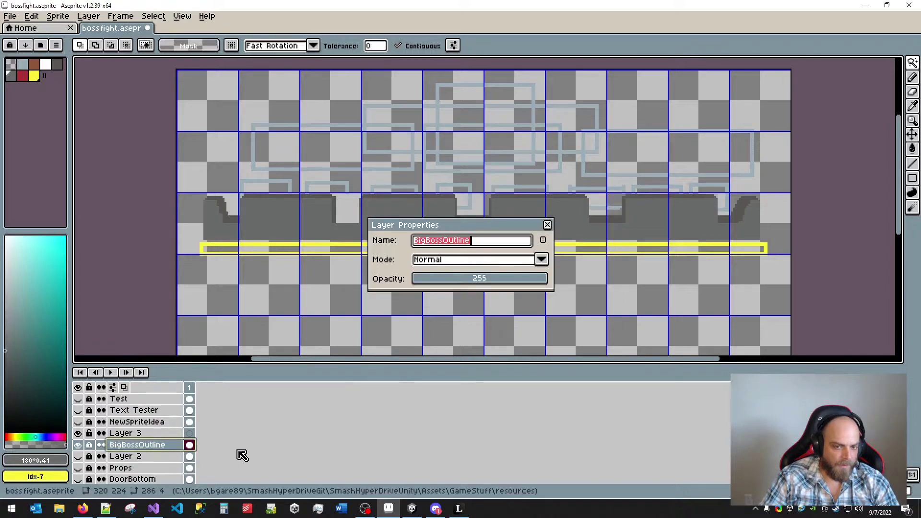
text(CVon)
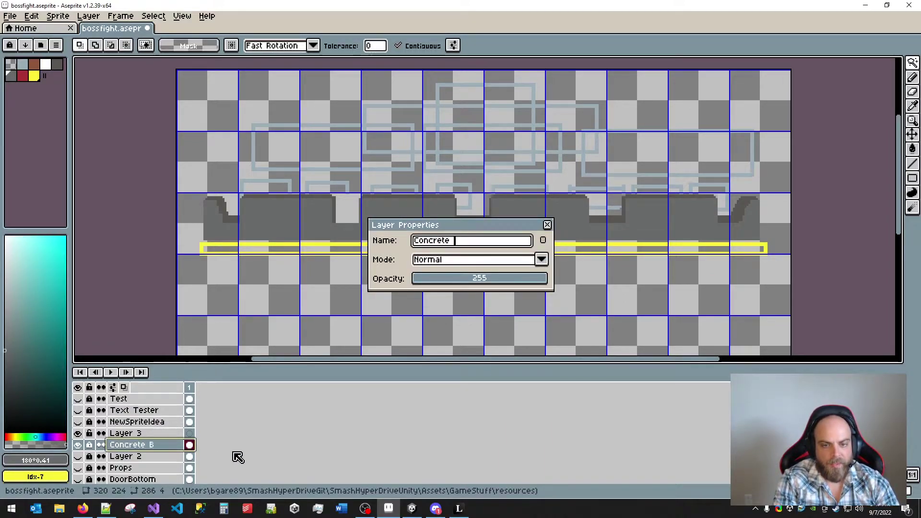
text(creteBarrier)
key(Return)
- Rename the new empty layer above ConcreteBarrier to GlassBarrier
double_click(124, 433)
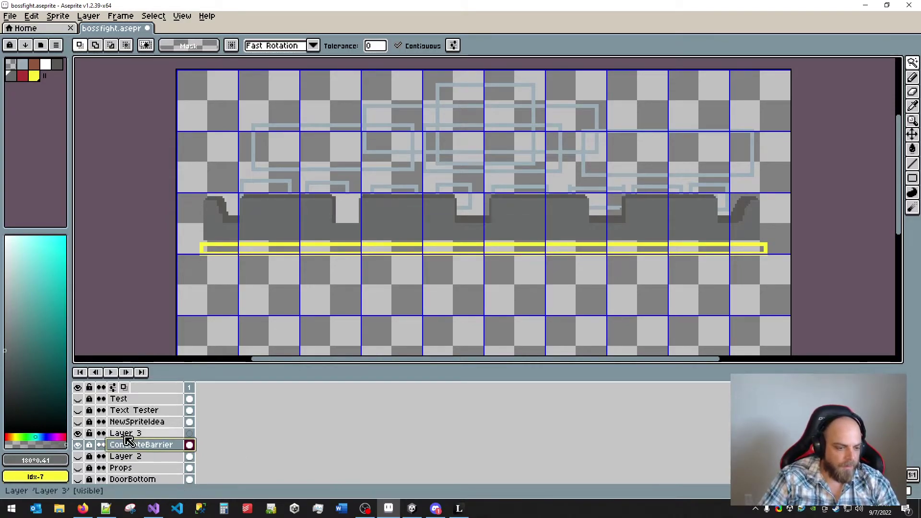
click(546, 225)
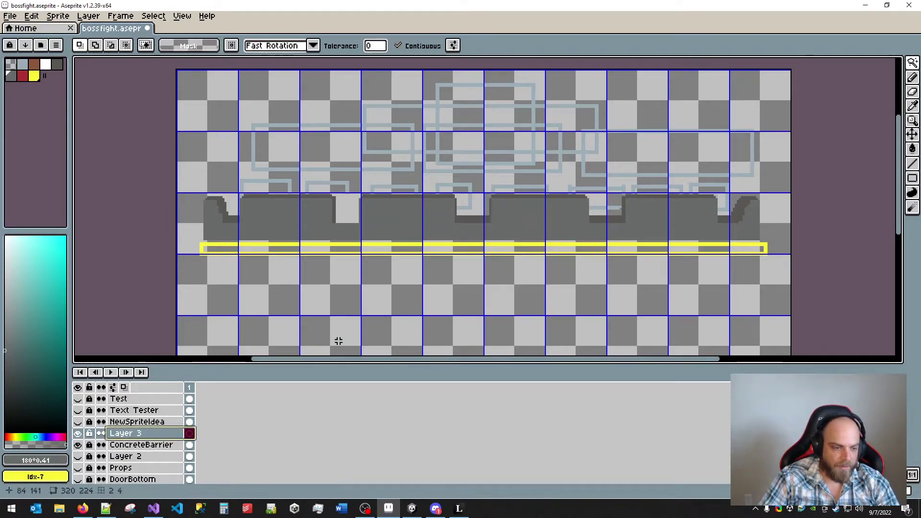
click(79, 442)
click(79, 443)
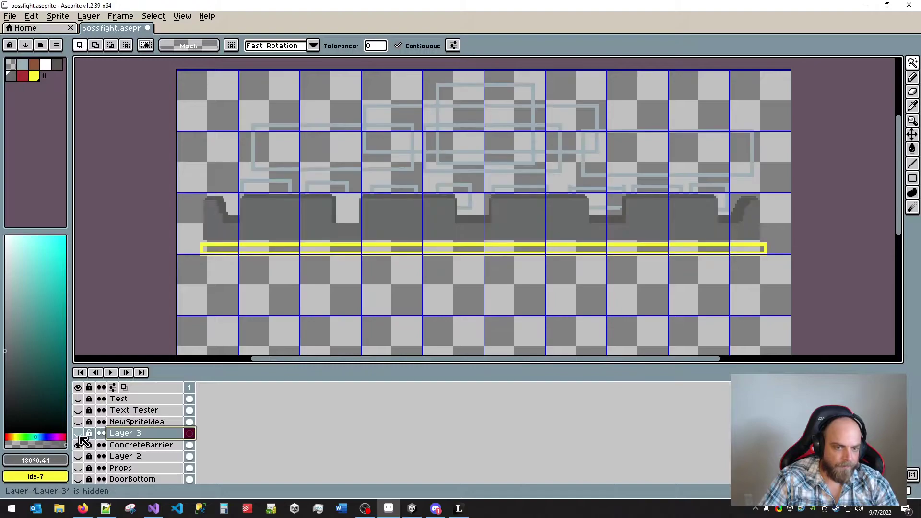
double_click(133, 433)
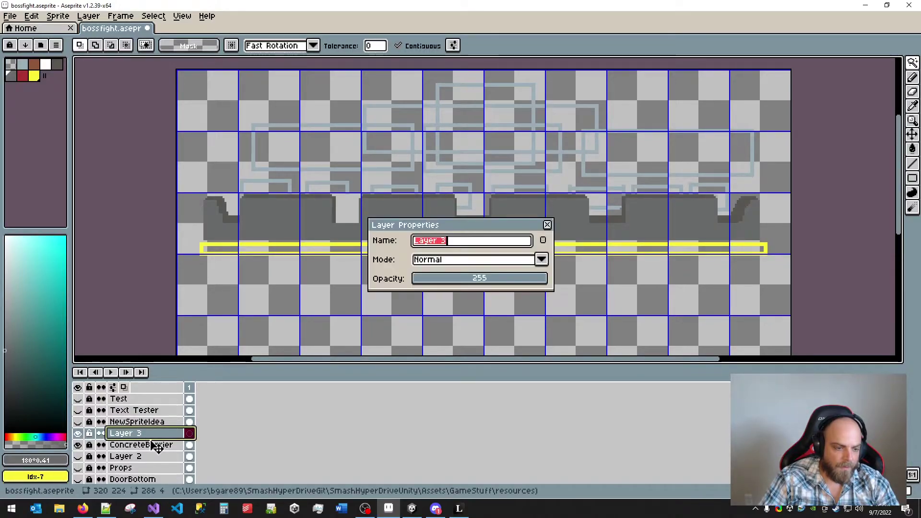
text(GlassBarr)
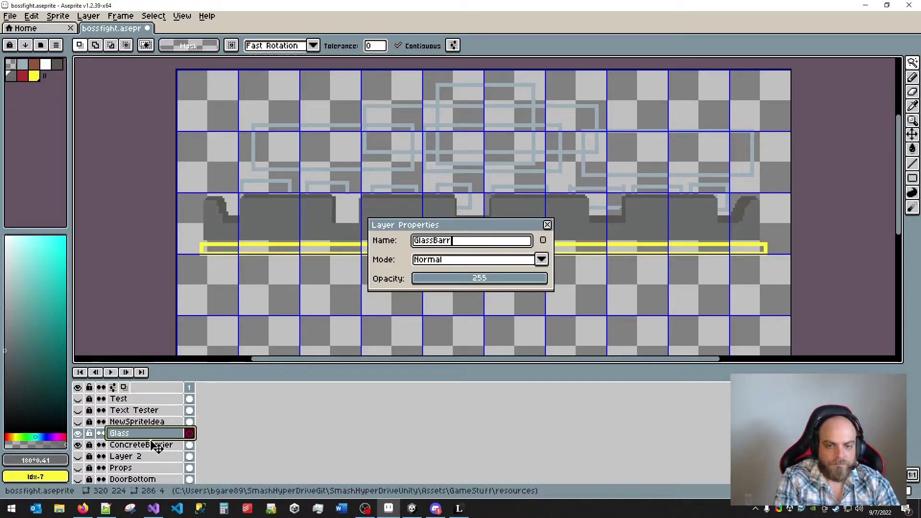
text(ier)
key(Return)
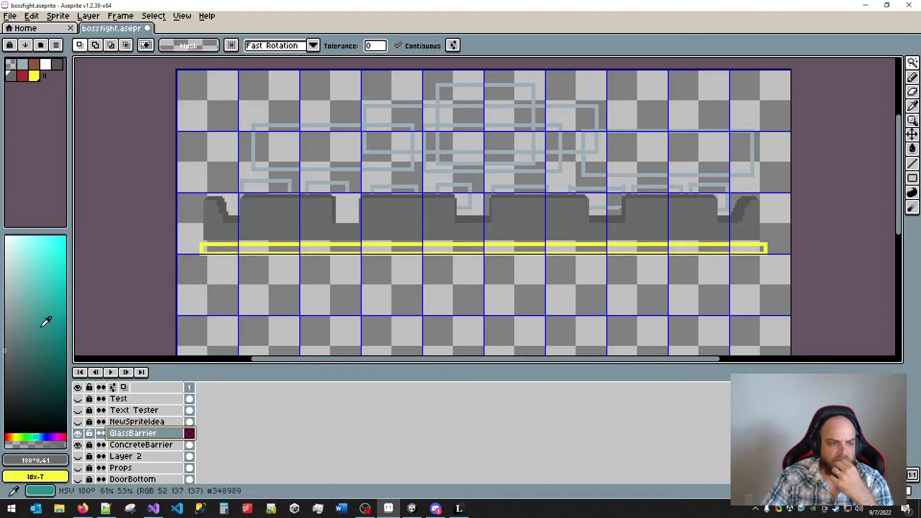
- Mix a pale cyan, a greyish cyan and a dark teal and add them to the palette
click(46, 289)
drag(46, 286, 13, 306)
click(62, 459)
click(61, 463)
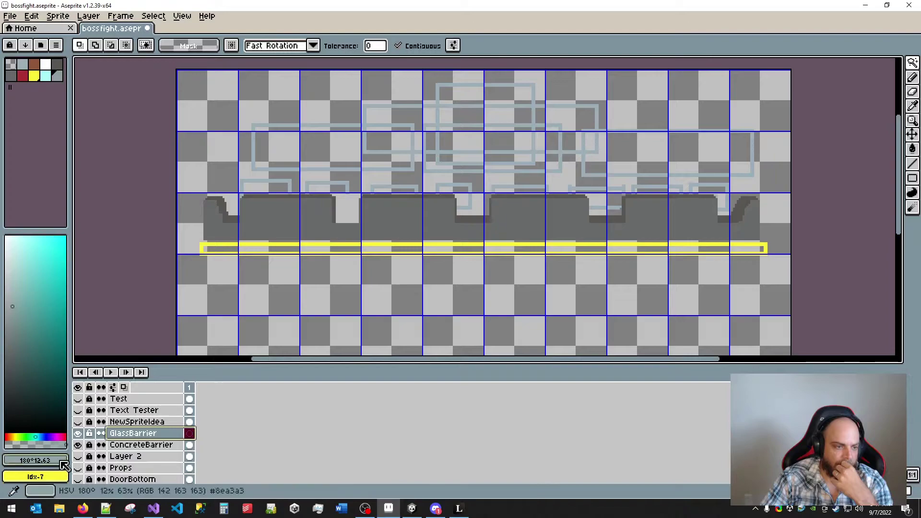
click(19, 371)
click(63, 461)
- Choose the greyish cyan palette swatch, Idx-9, as the drawing colour
click(65, 311)
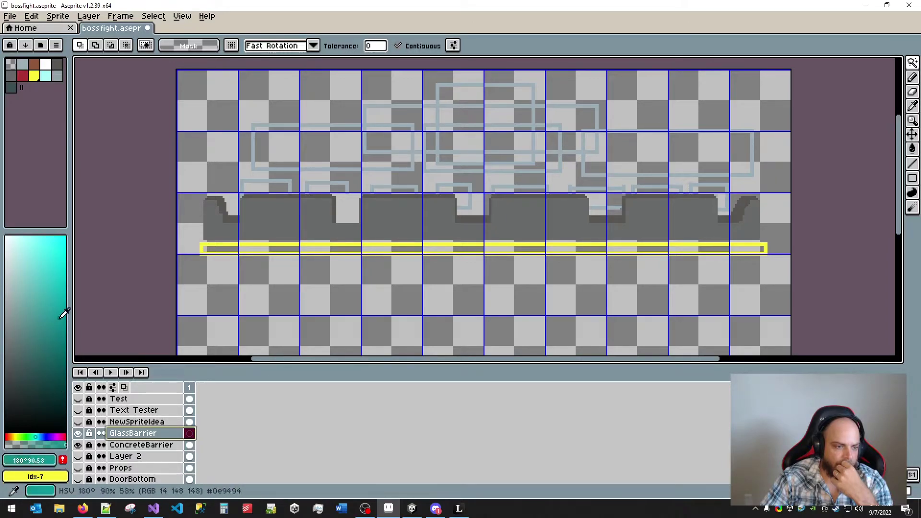
click(66, 296)
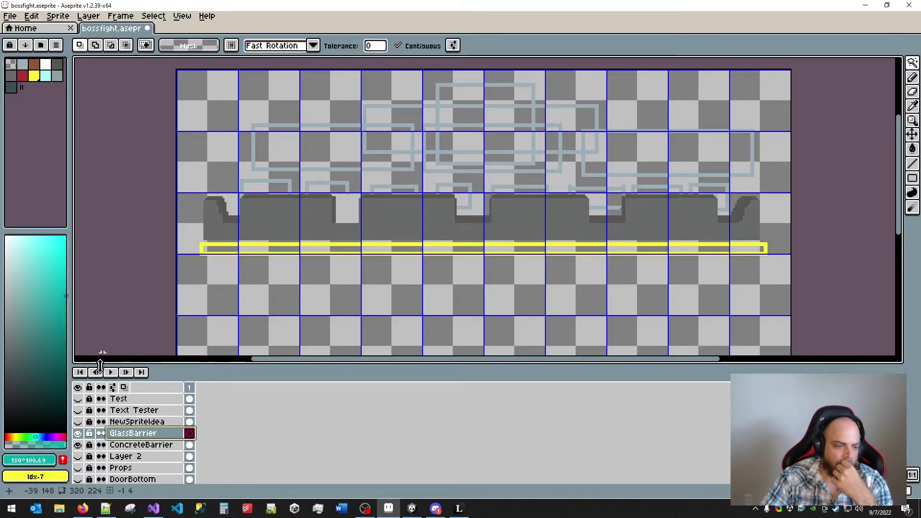
click(57, 76)
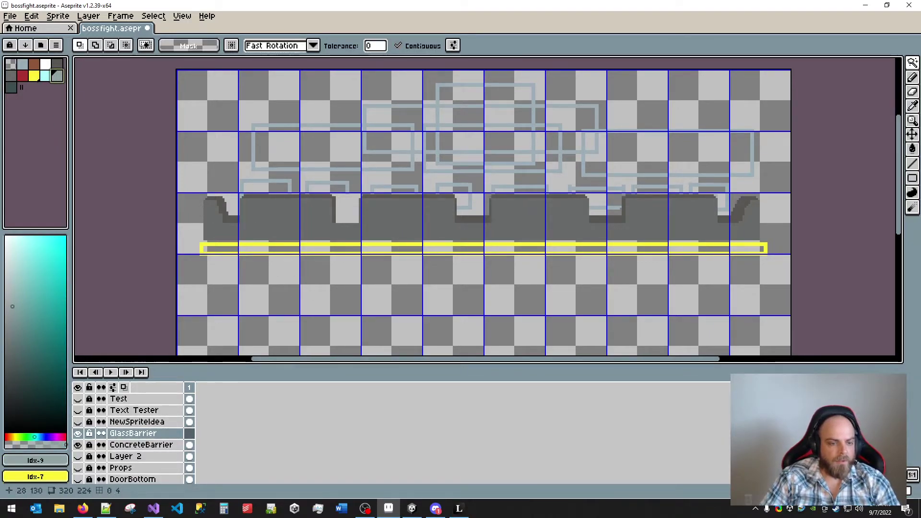
- Move the GlassBarrier layer above the NewSpriteIdea layer
click(135, 424)
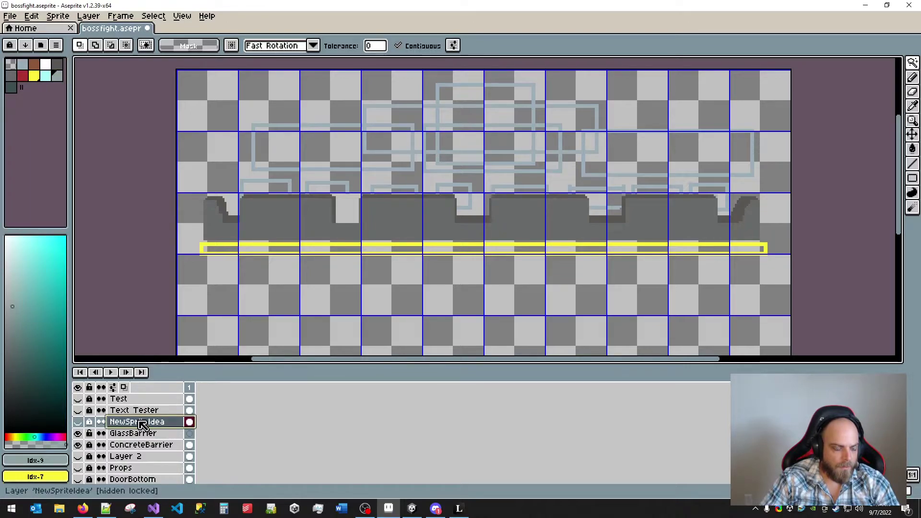
click(137, 438)
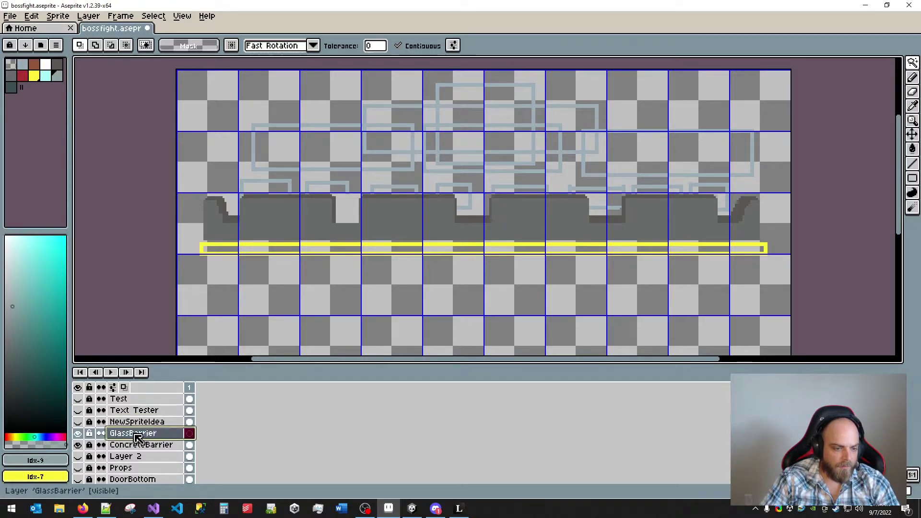
mouse_move(137, 438)
mouse_down()
mouse_move(138, 422)
mouse_move(147, 433)
mouse_move(145, 424)
mouse_up()
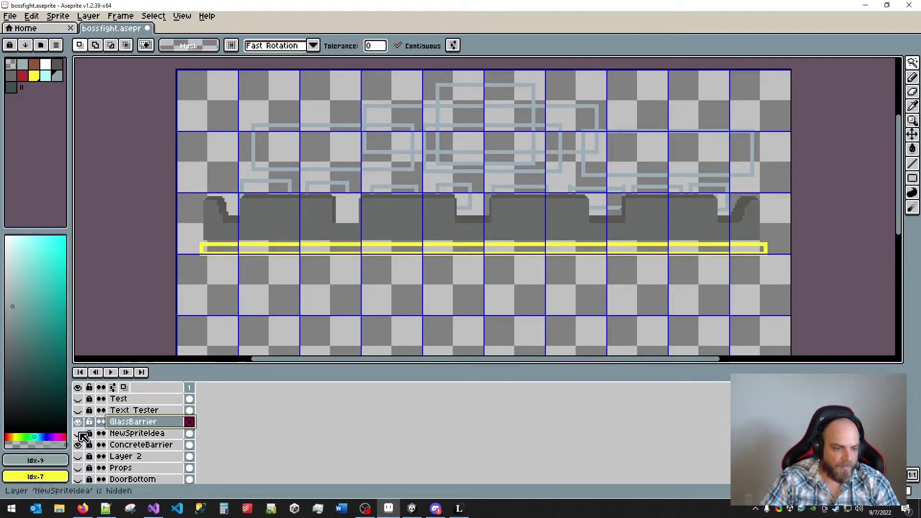
- Delete the NewSpriteIdea, Text Tester and Test layers
click(134, 433)
click(135, 422)
click(136, 410)
ctrl+click(135, 399)
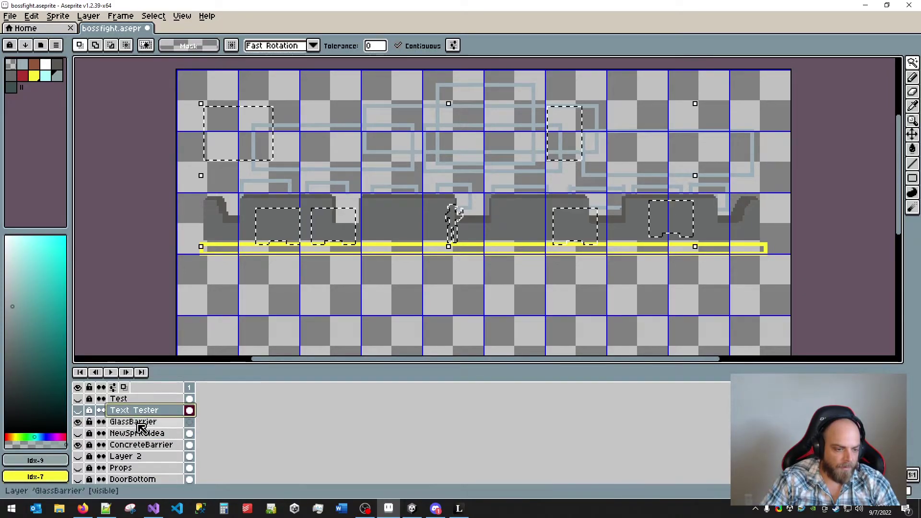
ctrl+click(144, 434)
click(144, 434)
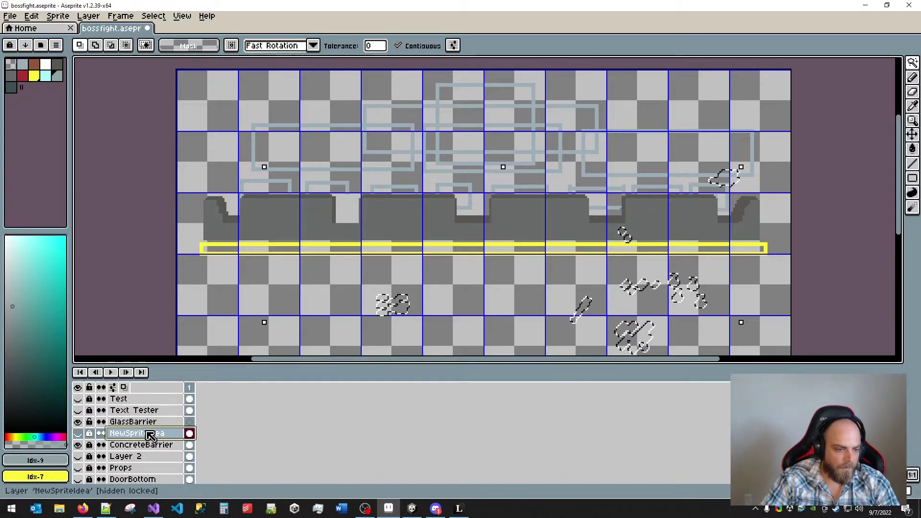
right_click(129, 434)
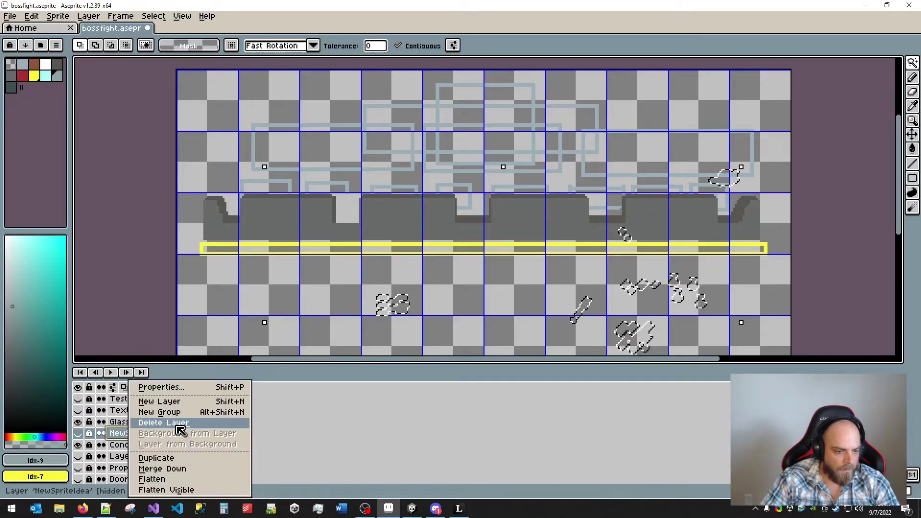
key(Escape)
right_click(131, 410)
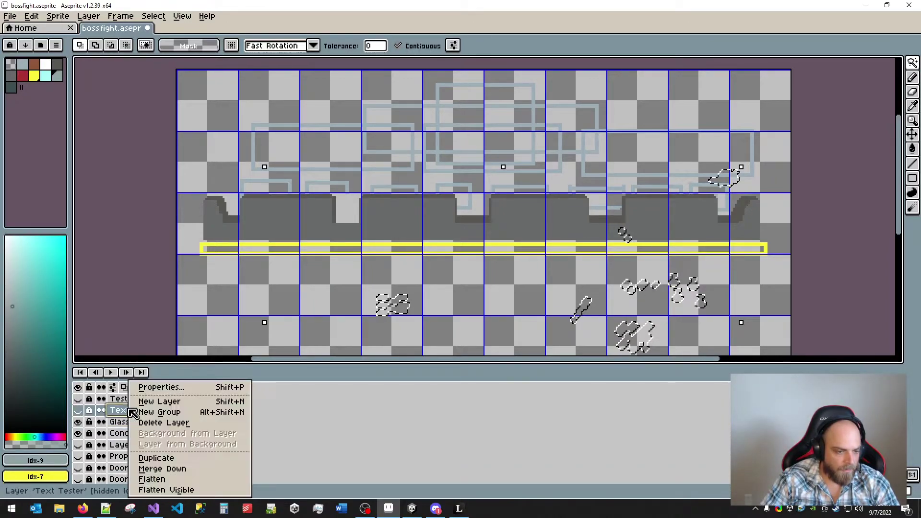
click(182, 422)
right_click(126, 398)
click(172, 423)
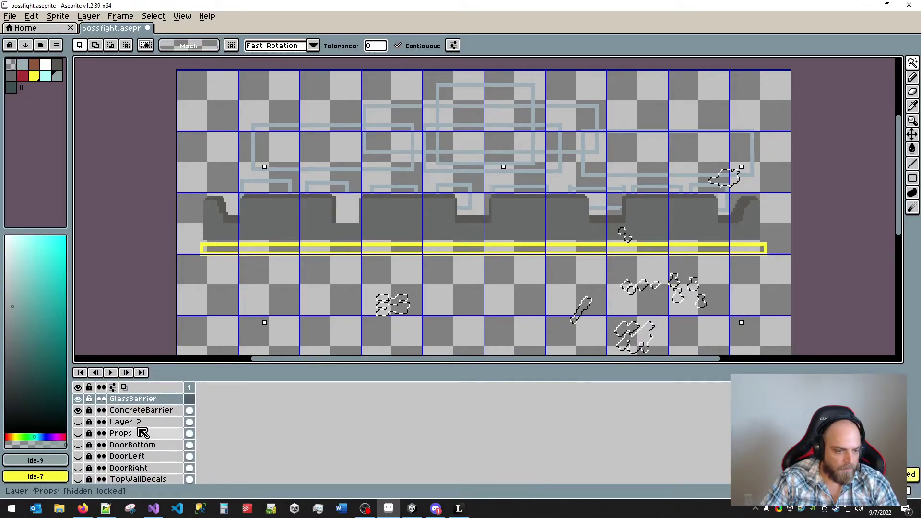
- Show Layer 2 to check its contents and delete that layer
click(139, 411)
click(113, 421)
click(79, 422)
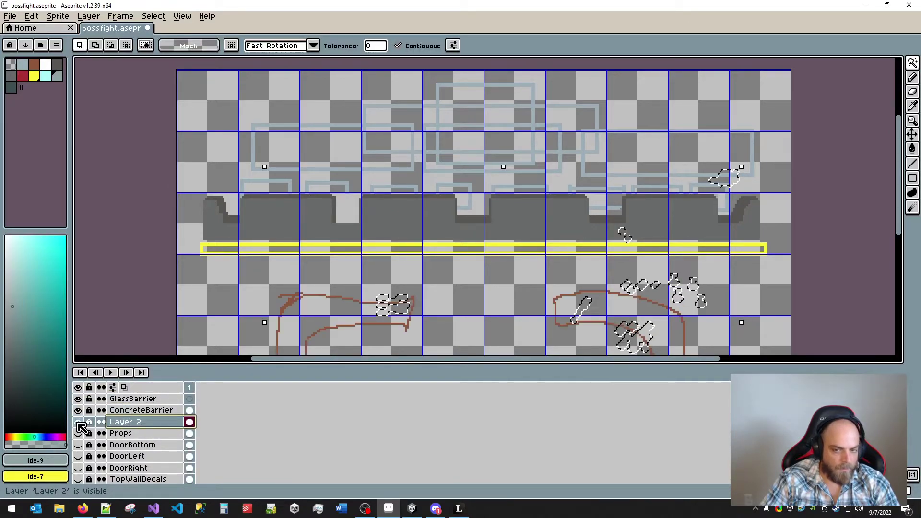
right_click(130, 422)
click(144, 421)
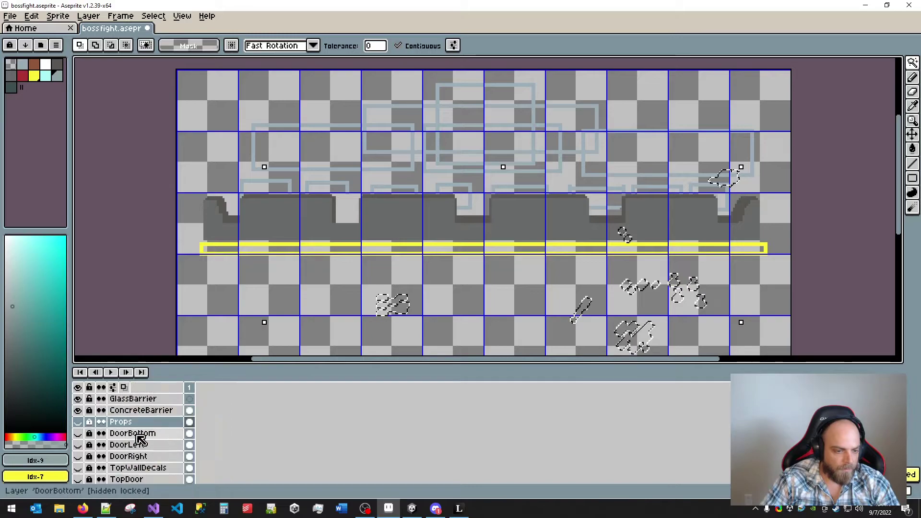
- Delete the Props, DoorBottom and DoorLeft layers
right_click(135, 425)
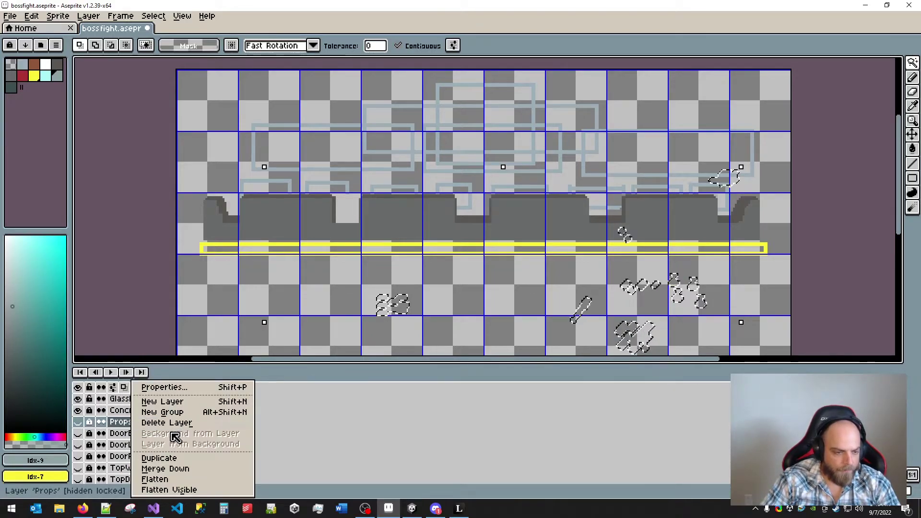
click(171, 424)
right_click(135, 425)
key(r)
right_click(134, 424)
key(r)
right_click(135, 425)
text(r)
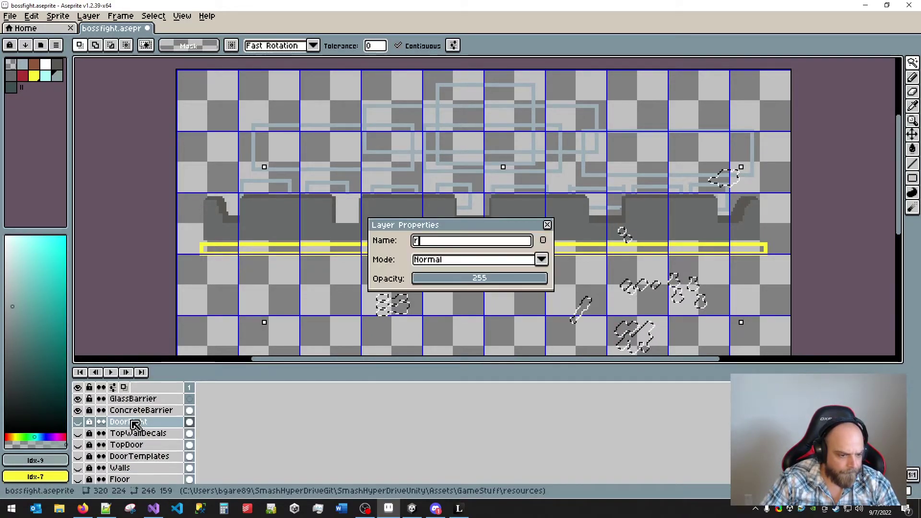
key(Return)
- Delete the layer named r along with the TopWallDecals and TopDoor layers
right_click(120, 424)
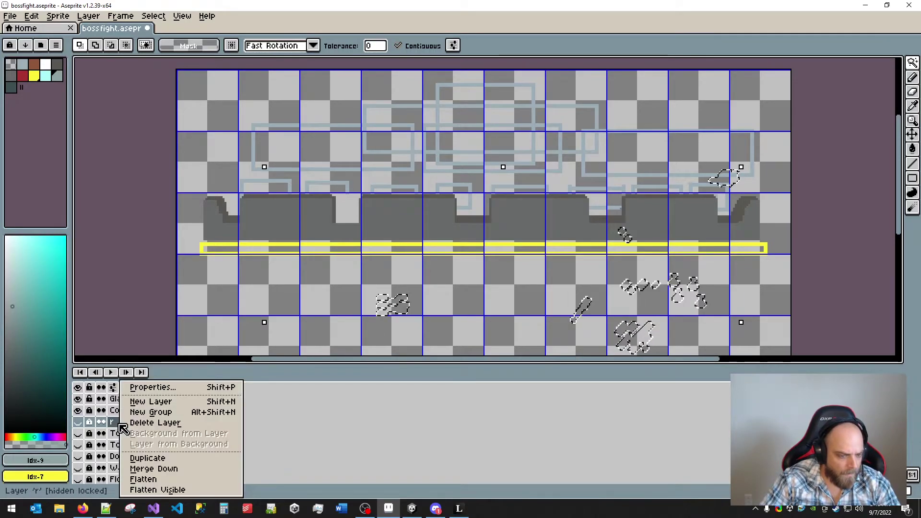
key(r)
right_click(122, 424)
key(r)
right_click(123, 424)
key(r)
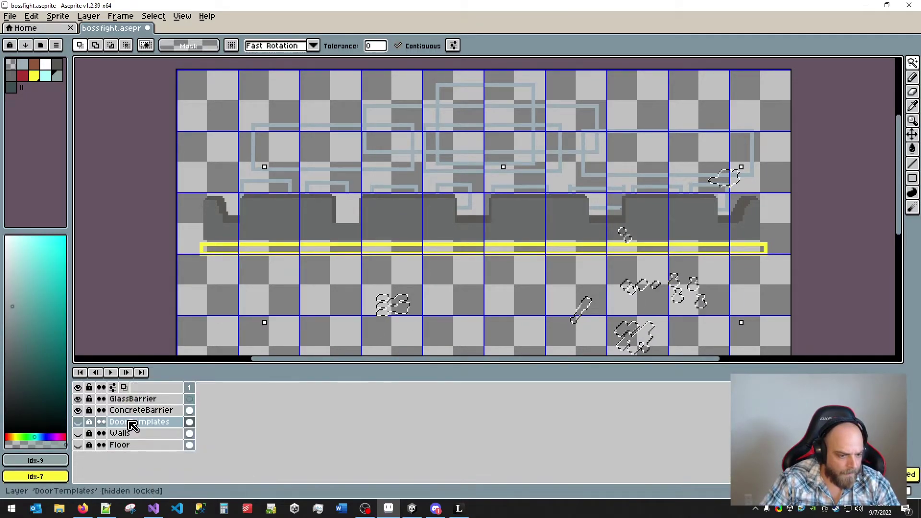
- Delete the DoorTemplates, Walls and Floor layers and clear the active selection
right_click(120, 424)
key(r)
right_click(121, 424)
key(r)
right_click(120, 425)
key(r)
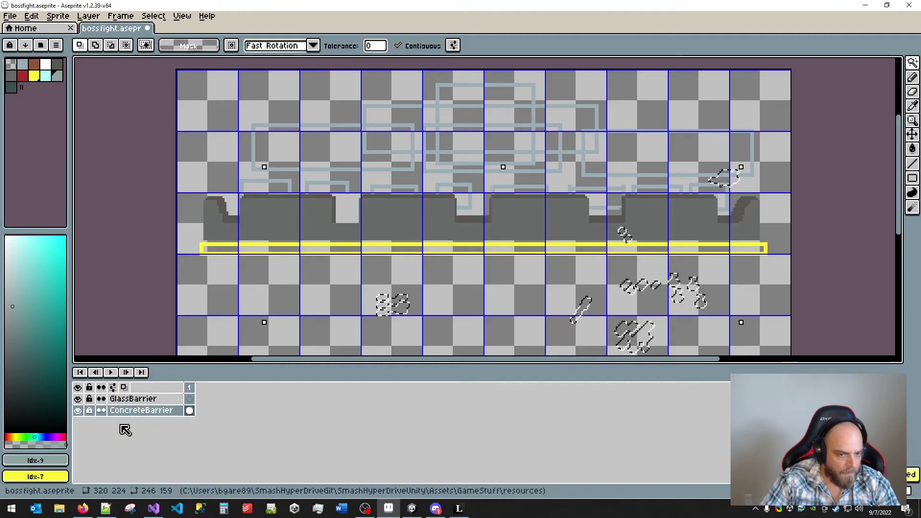
key(ctrl+d)
- Move the ConcreteBarrier layer above the GlassBarrier layer
click(134, 401)
click(131, 411)
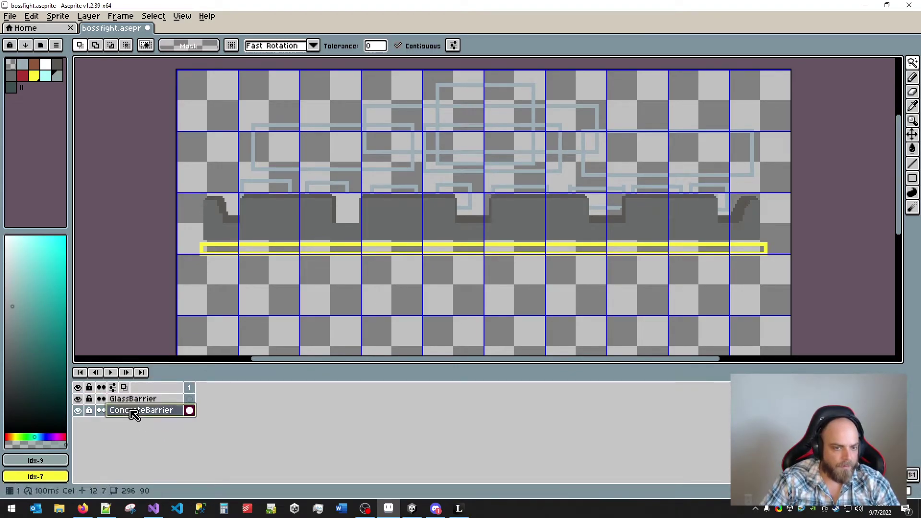
click(79, 399)
click(80, 409)
click(80, 409)
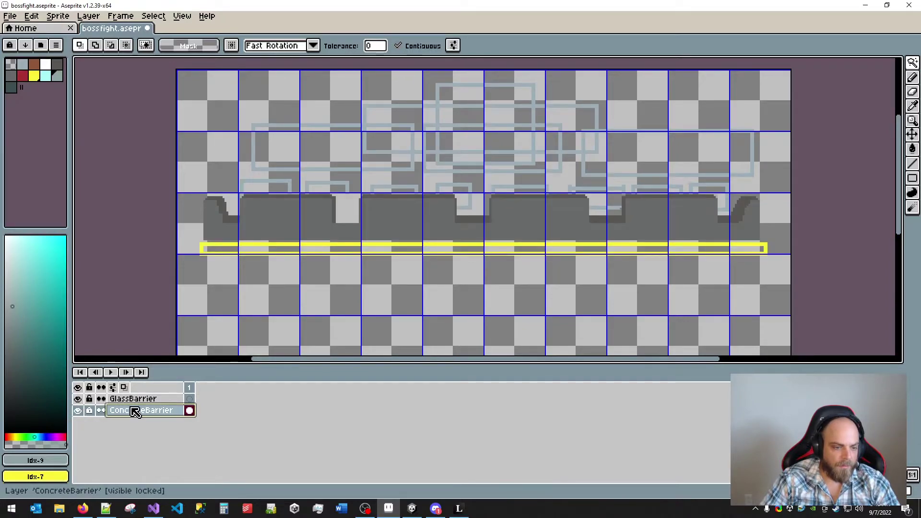
drag(146, 411, 149, 397)
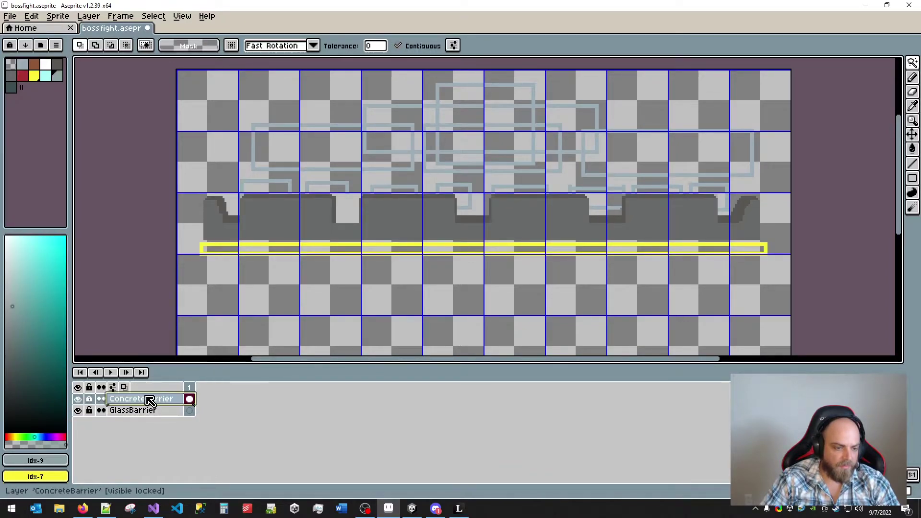
- On the GlassBarrier layer, draw two overlapping filled rectangles in pale cyan Idx-8 along the full concrete barrier, extending above its top
click(144, 411)
key(b)
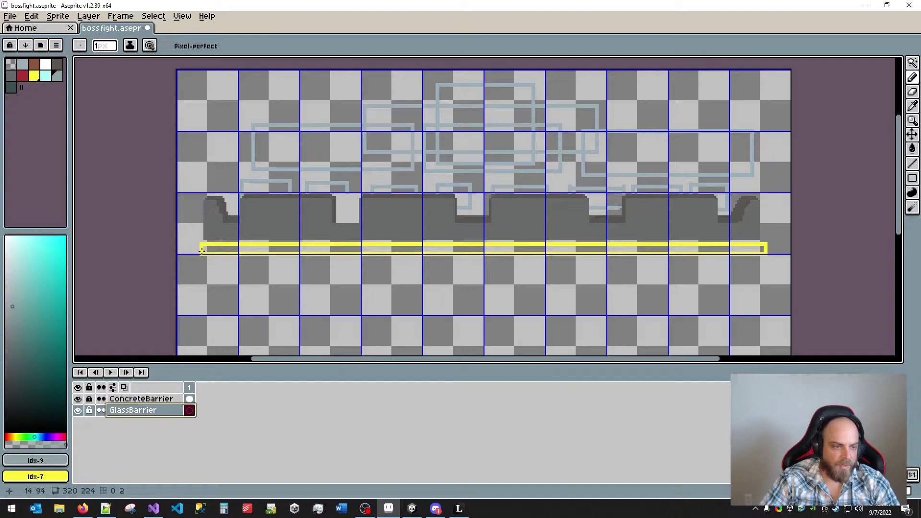
click(45, 75)
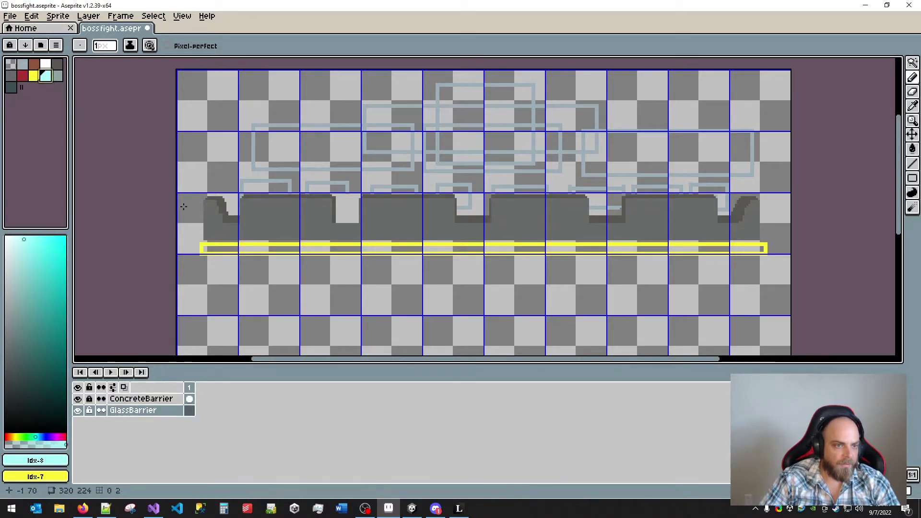
click(61, 76)
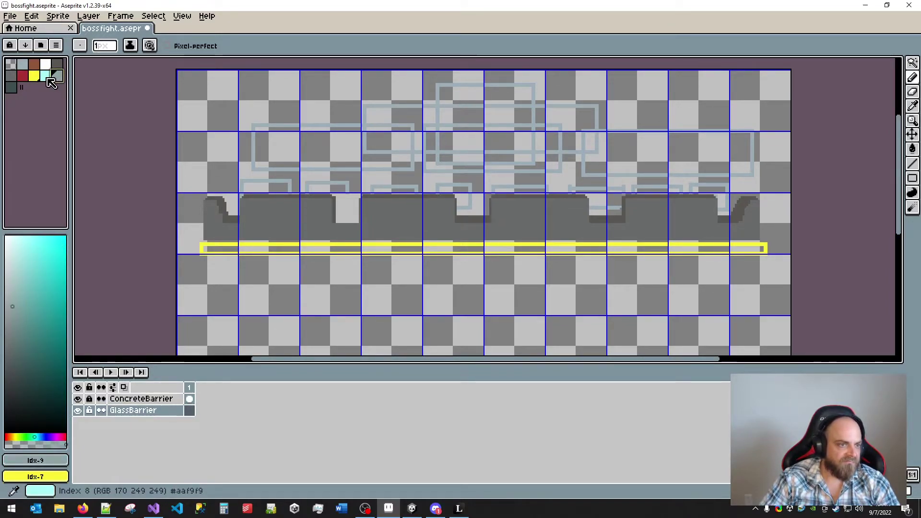
click(47, 78)
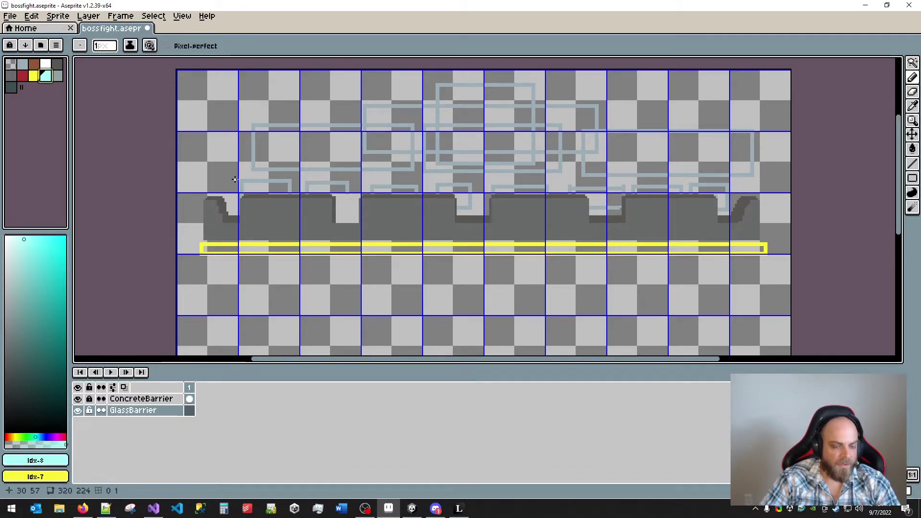
key(plus)
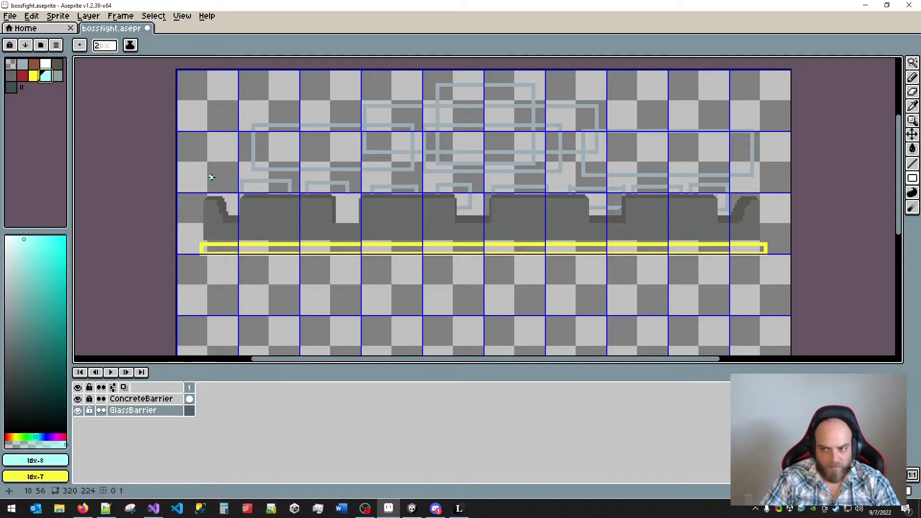
key(shift+u)
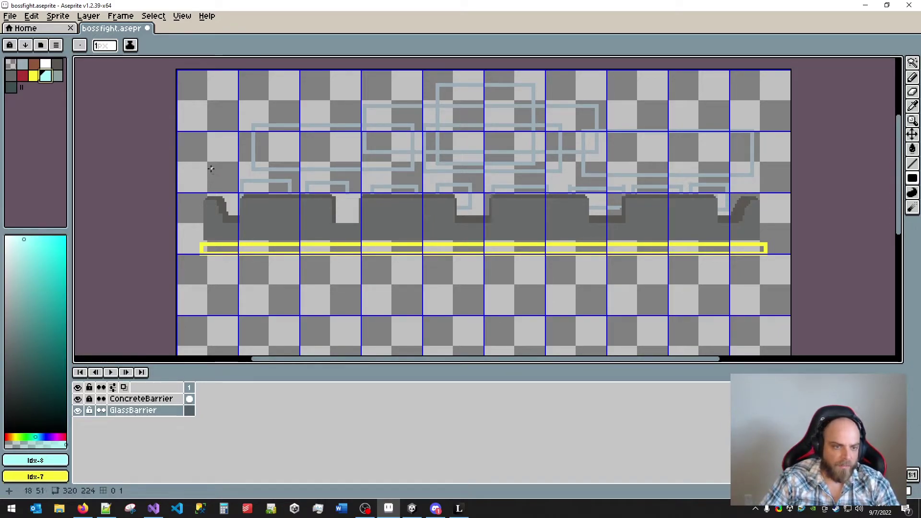
drag(242, 200, 751, 234)
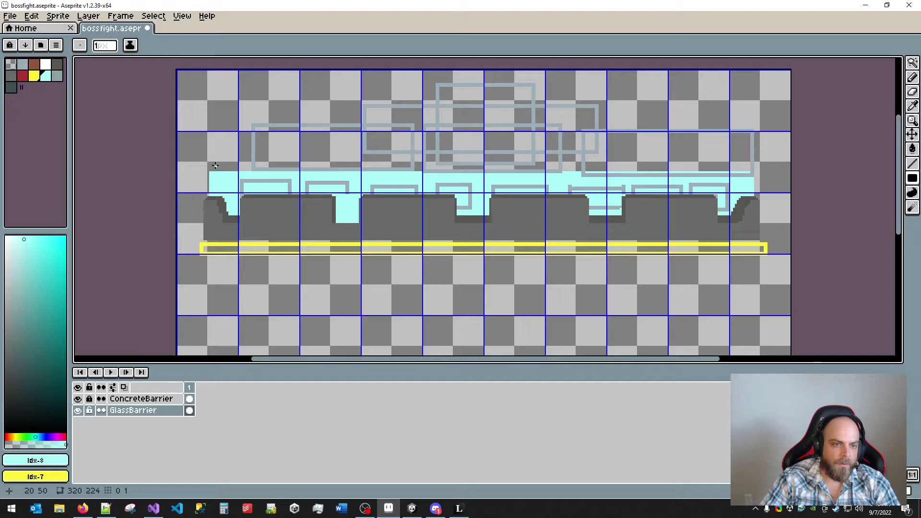
drag(214, 165, 760, 232)
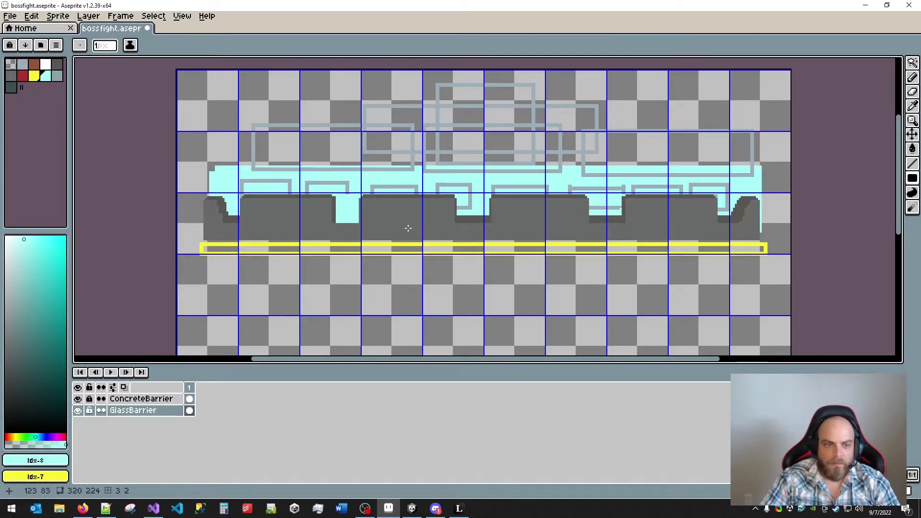
- Add a pale cyan pixel with the 1 px pencil to smooth the stepped upper-left corner of the glass
key(b)
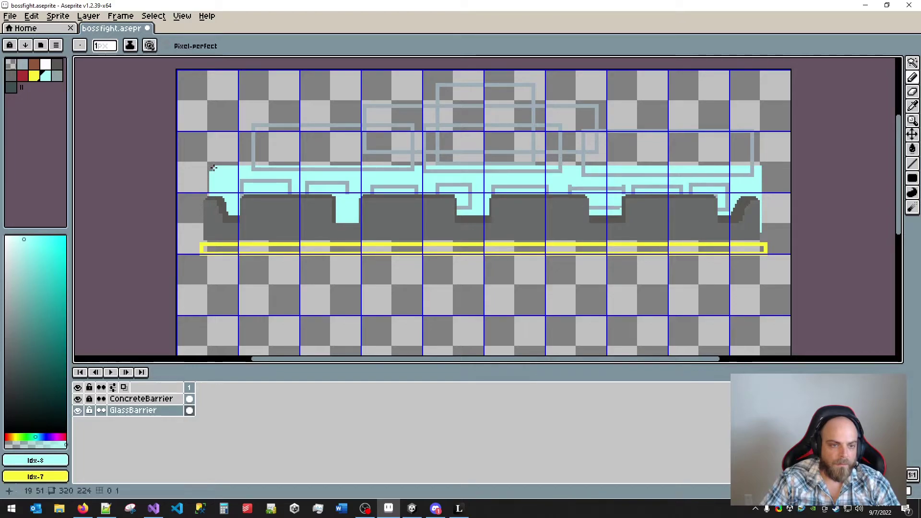
scroll(214, 167, up, 6)
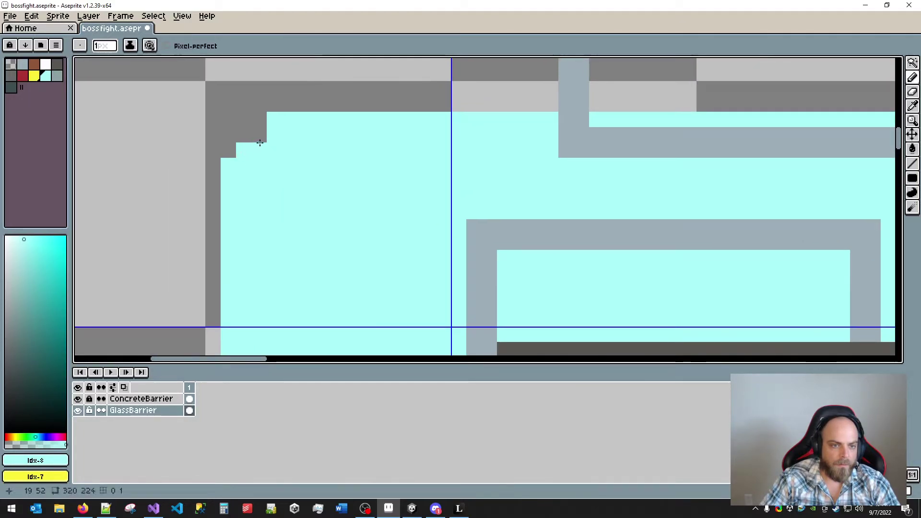
click(259, 138)
- Erase the excess cyan down the right end of the glass with the 3 px eraser
scroll(411, 163, down, 5)
drag(614, 200, 345, 221)
drag(580, 218, 396, 225)
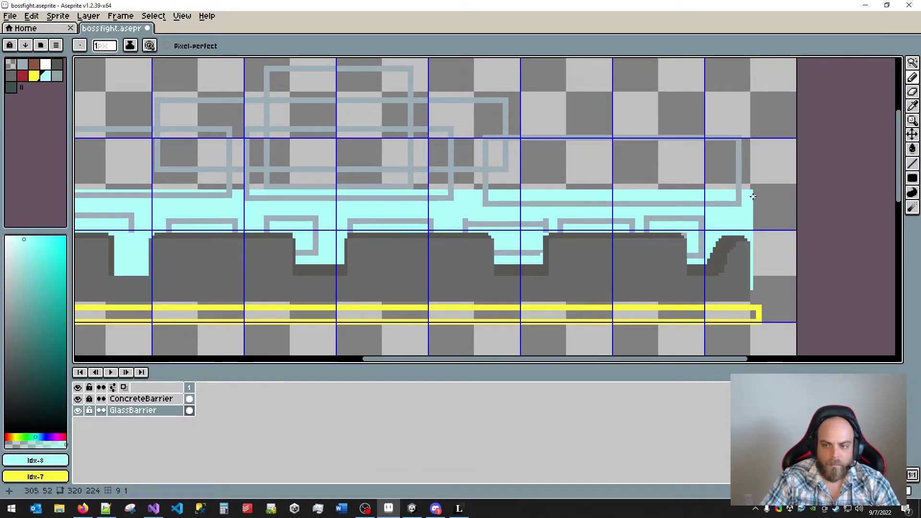
key(e)
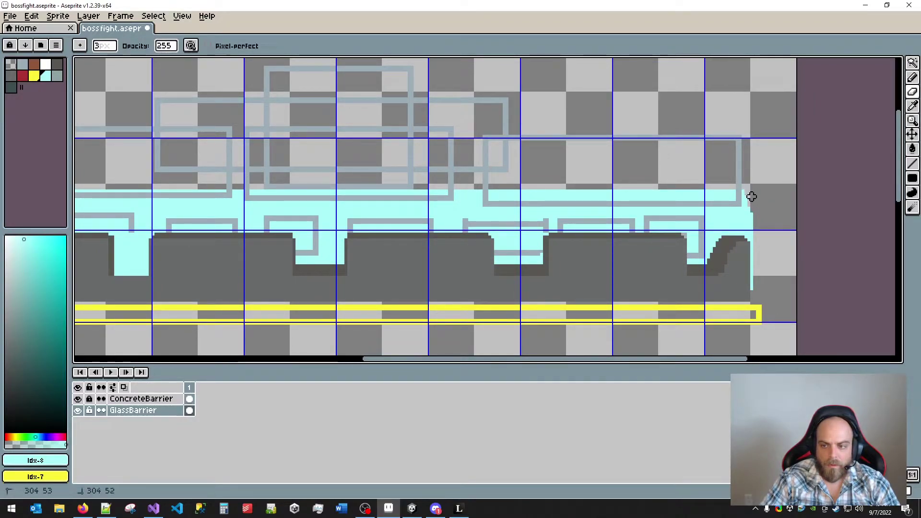
mouse_move(742, 188)
mouse_down()
mouse_move(758, 245)
mouse_move(751, 219)
mouse_move(758, 257)
mouse_move(746, 194)
mouse_move(749, 292)
mouse_up()
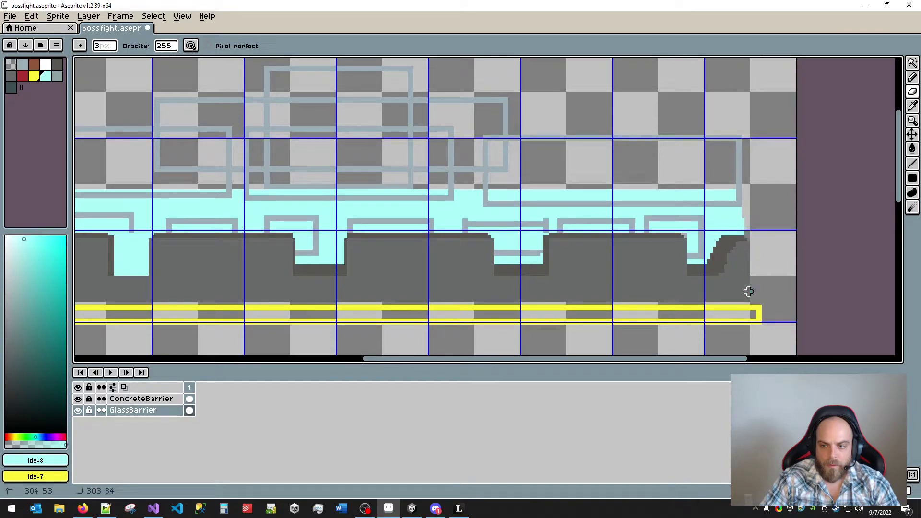
- Compare both ends of the glass and redraw a short 1 px column of pale cyan along its upper right edge
scroll(648, 236, down, 4)
drag(518, 242, 571, 232)
scroll(541, 235, up, 4)
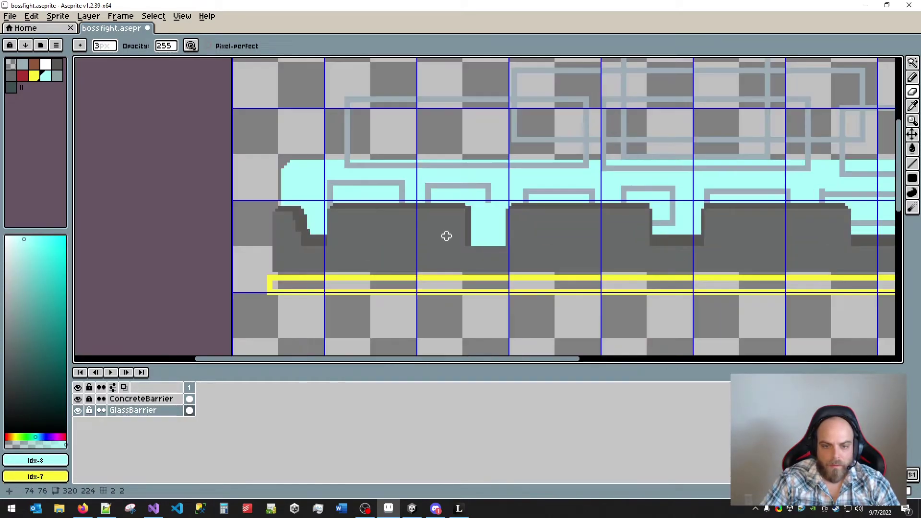
drag(513, 221, 285, 206)
drag(422, 205, 306, 206)
drag(650, 214, 616, 213)
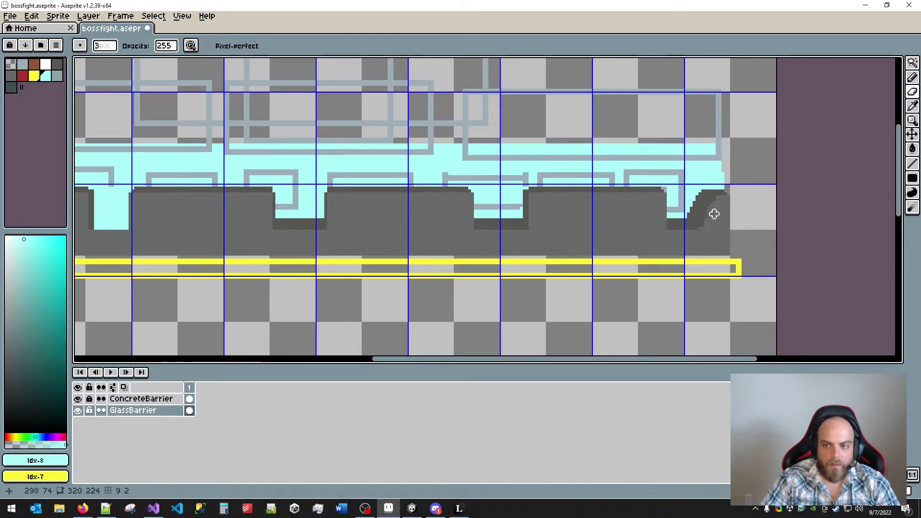
drag(714, 202, 650, 226)
scroll(650, 226, up, 5)
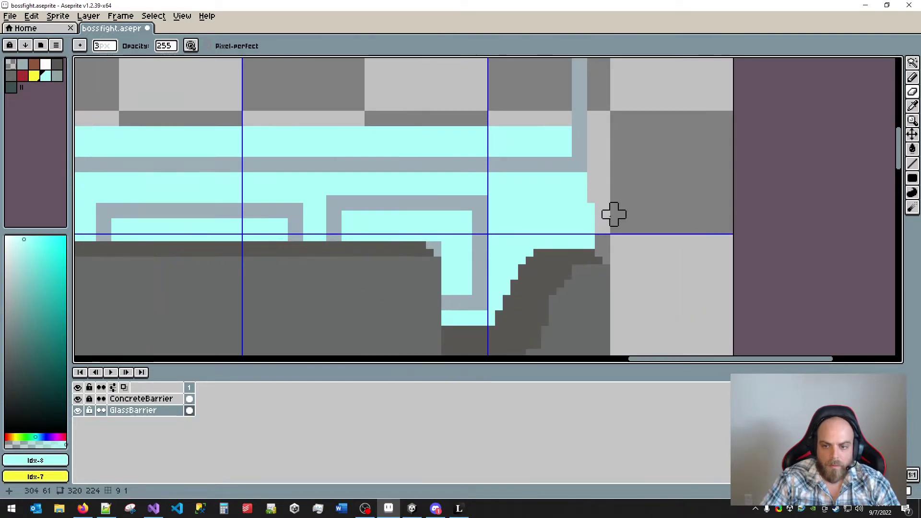
key(b)
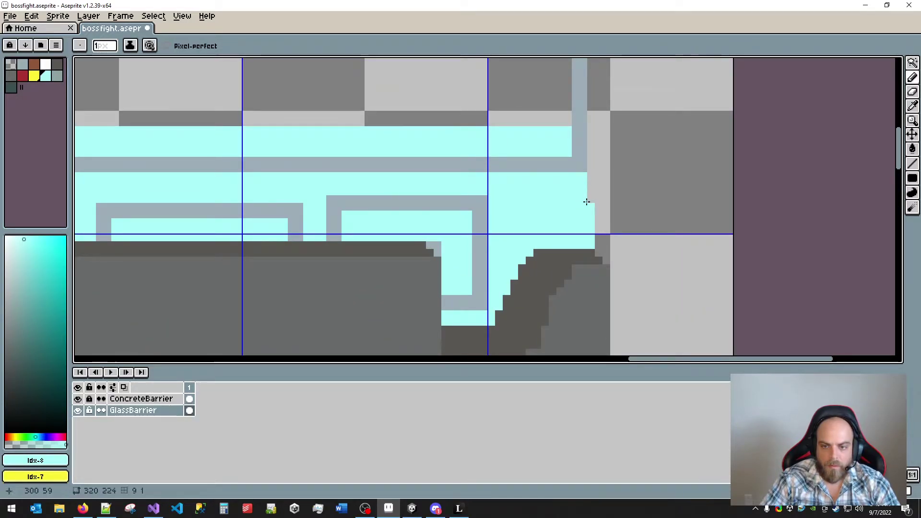
drag(586, 202, 589, 172)
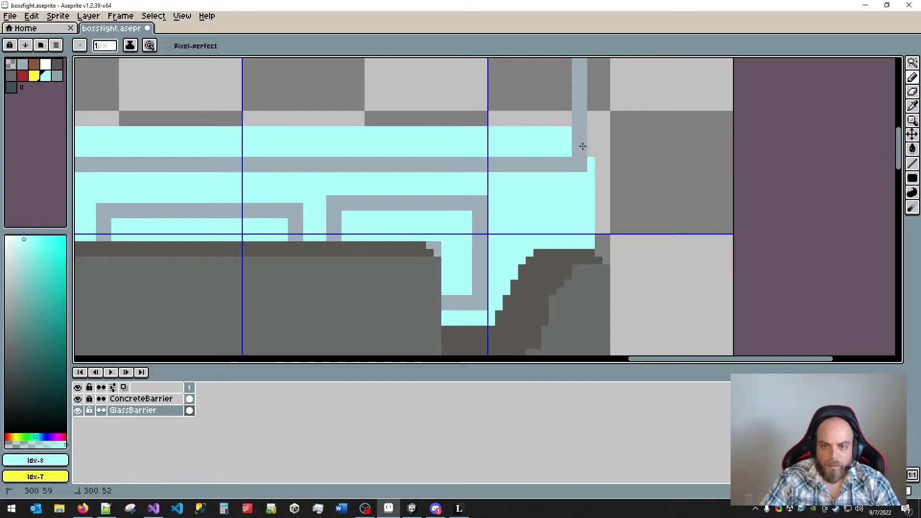
- Save the bossfight sprite and view the whole barrier
scroll(582, 146, down, 6)
key(v)
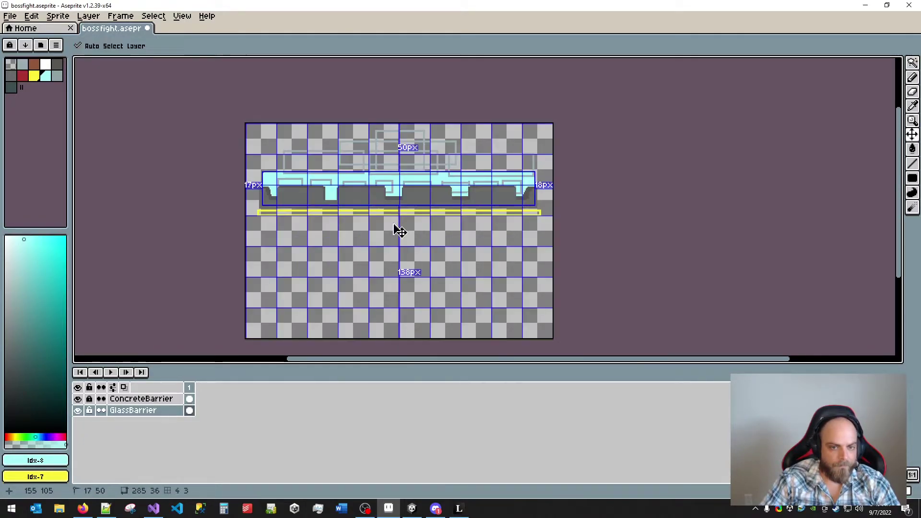
key(ctrl+s)
scroll(318, 248, up, 4)
scroll(428, 279, down, 2)
drag(468, 251, 419, 290)
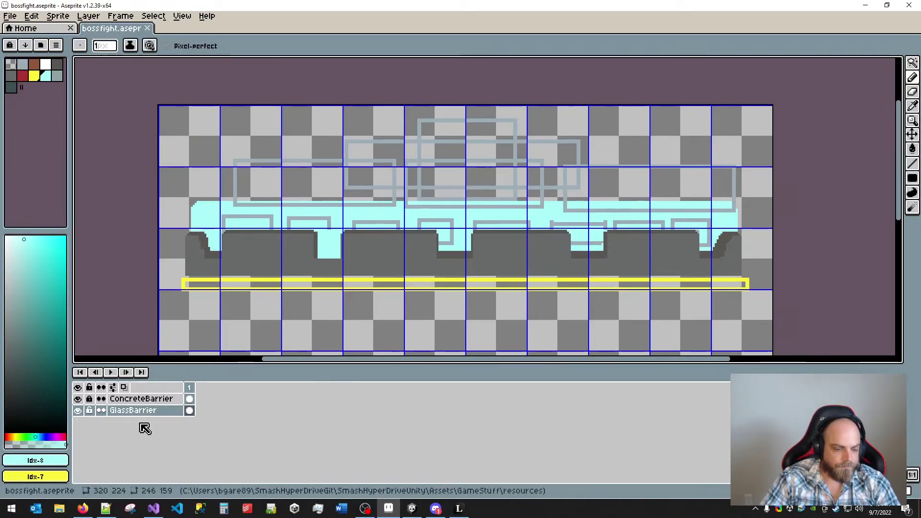
- Toggle the visibility of the GlassBarrier and ConcreteBarrier layers to check which one holds the grey rectangle outlines
click(148, 398)
click(129, 410)
click(77, 411)
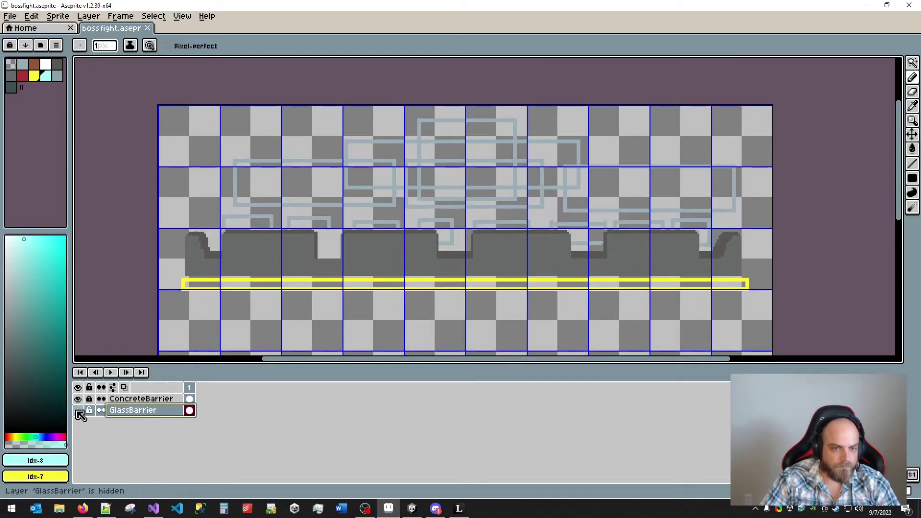
click(78, 410)
click(78, 400)
click(77, 400)
click(78, 399)
click(78, 399)
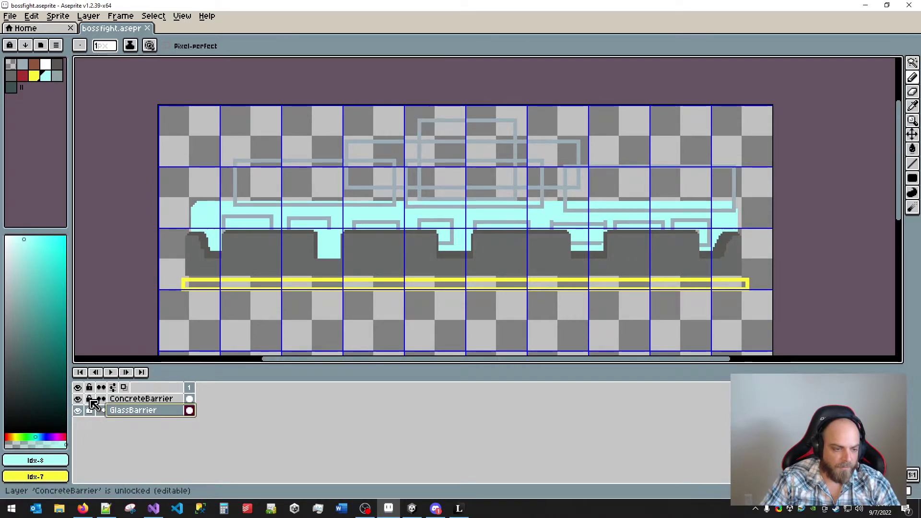
- Lock the GlassBarrier layer and make the unlocked ConcreteBarrier layer active, with the eraser ready
click(89, 410)
key(e)
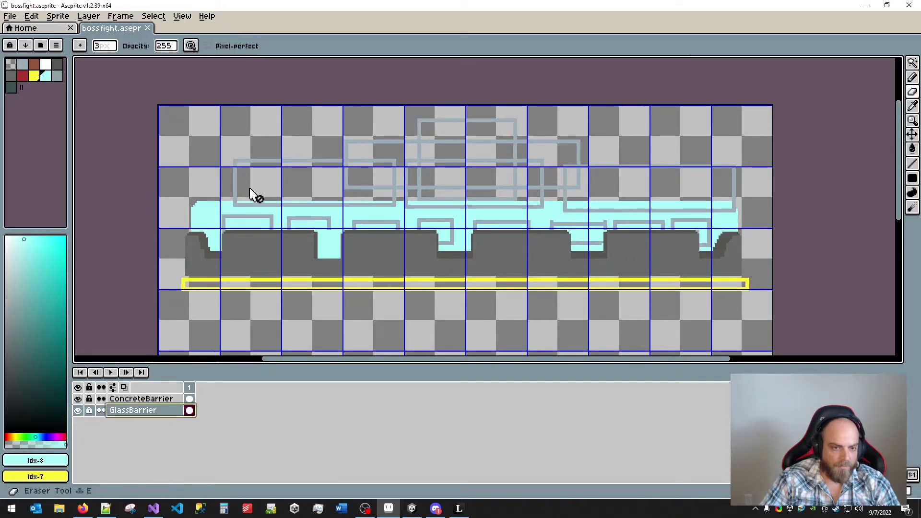
click(141, 398)
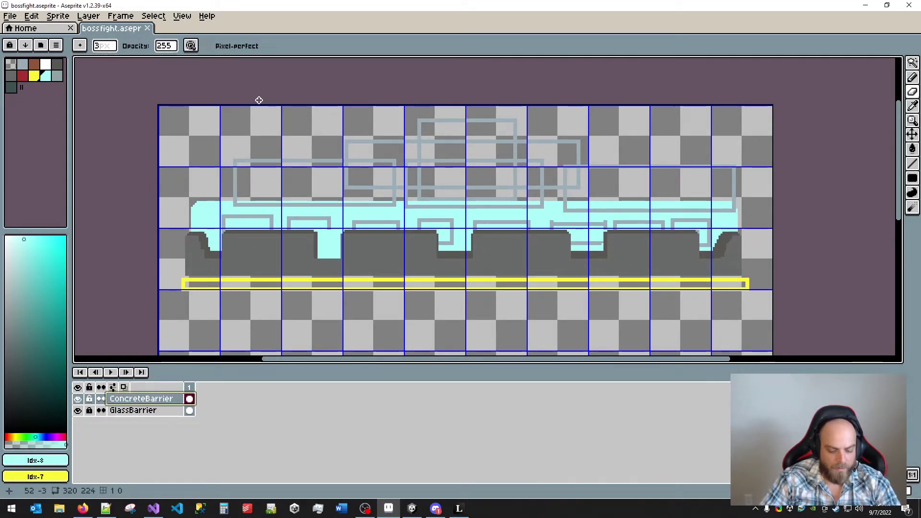
- Select and delete the grey rectangle outlines above the concrete base on the ConcreteBarrier layer
key(m)
mouse_move(182, 97)
mouse_down()
mouse_move(806, 220)
mouse_move(781, 229)
mouse_up()
key(Delete)
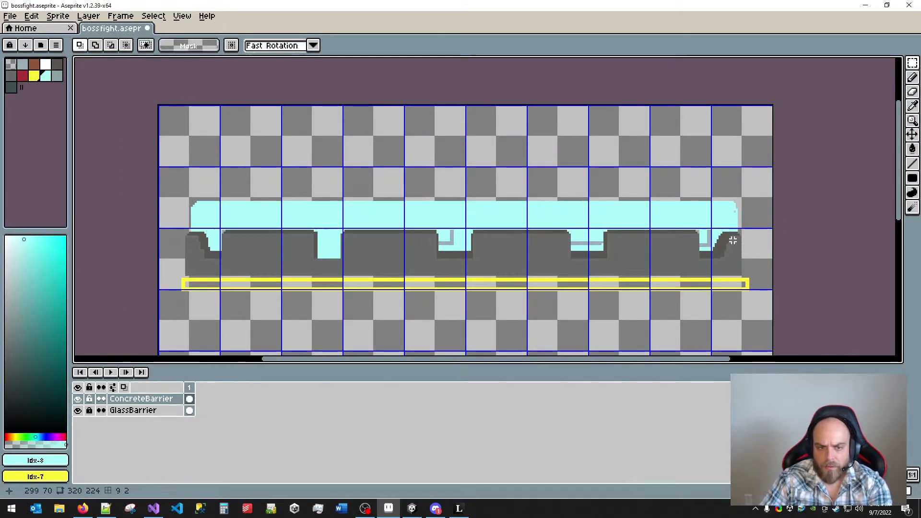
drag(708, 192, 760, 225)
key(Delete)
- Erase the leftover grey outline pixels in the rightmost notch of the concrete with the 3 px eraser
scroll(730, 234, up, 6)
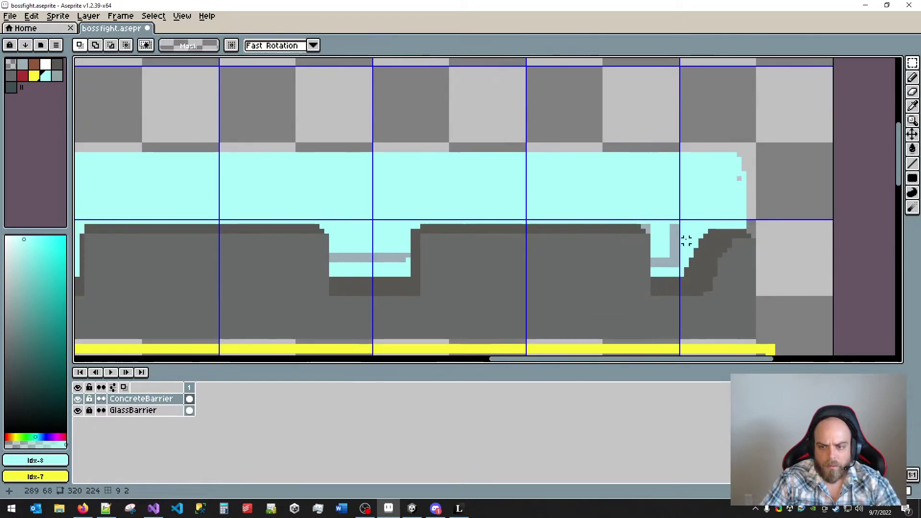
key(b)
mouse_move(669, 221)
mouse_down()
mouse_move(658, 290)
mouse_move(611, 301)
mouse_up()
key(ctrl+z)
mouse_move(647, 200)
mouse_down()
mouse_move(658, 293)
mouse_move(667, 298)
mouse_move(620, 288)
mouse_up()
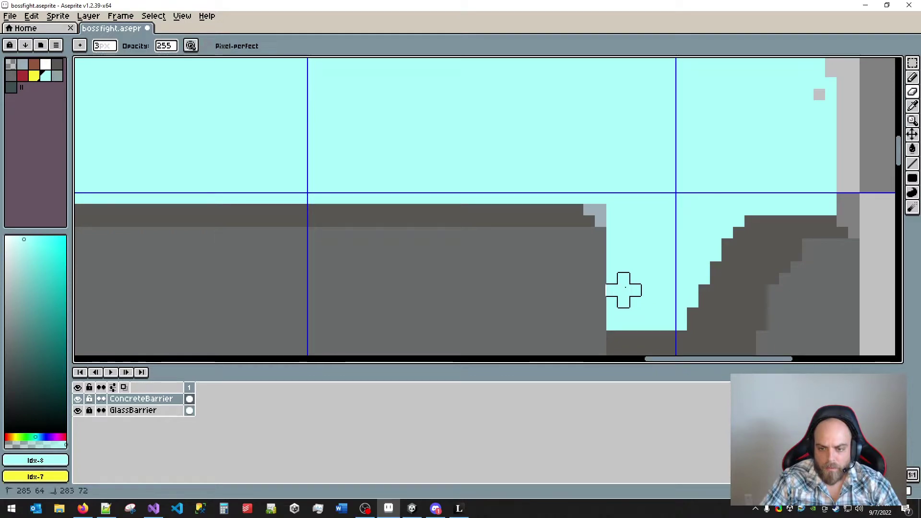
drag(612, 198, 596, 206)
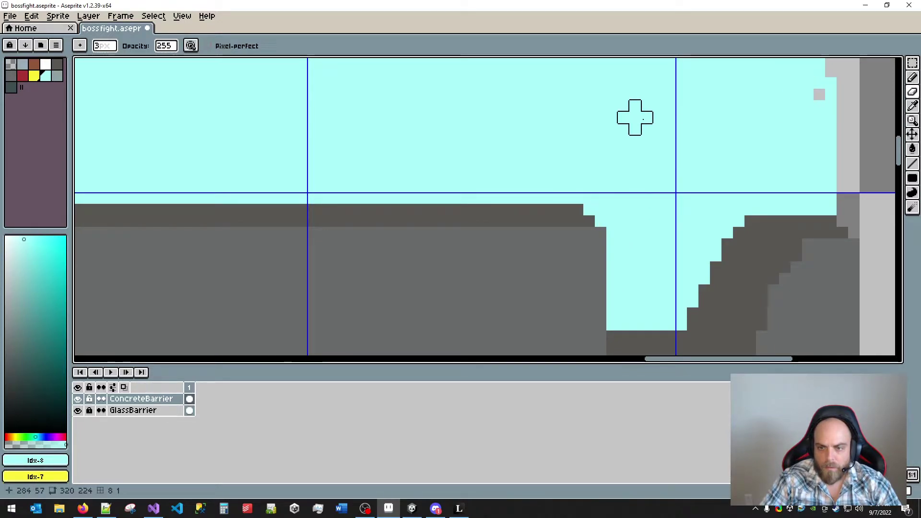
- Erase the remaining grey outline fragments in the other concrete notches, working toward the barrier's left end
scroll(667, 108, down, 3)
mouse_move(401, 173)
mouse_down()
mouse_move(534, 208)
mouse_move(518, 226)
mouse_move(528, 214)
mouse_move(485, 211)
mouse_move(460, 222)
mouse_move(465, 214)
mouse_up()
drag(142, 144, 440, 158)
drag(447, 200, 453, 223)
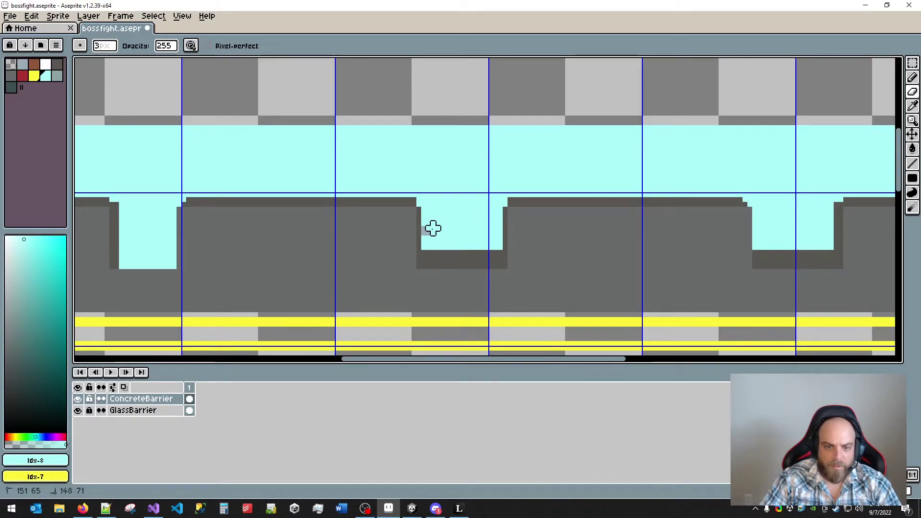
scroll(283, 145, left, 6)
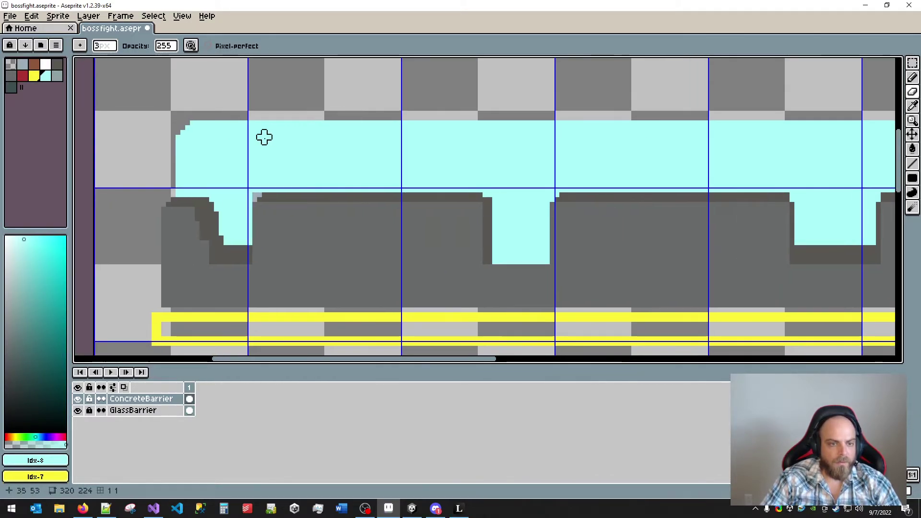
scroll(512, 136, down, 1)
scroll(528, 162, right, 2)
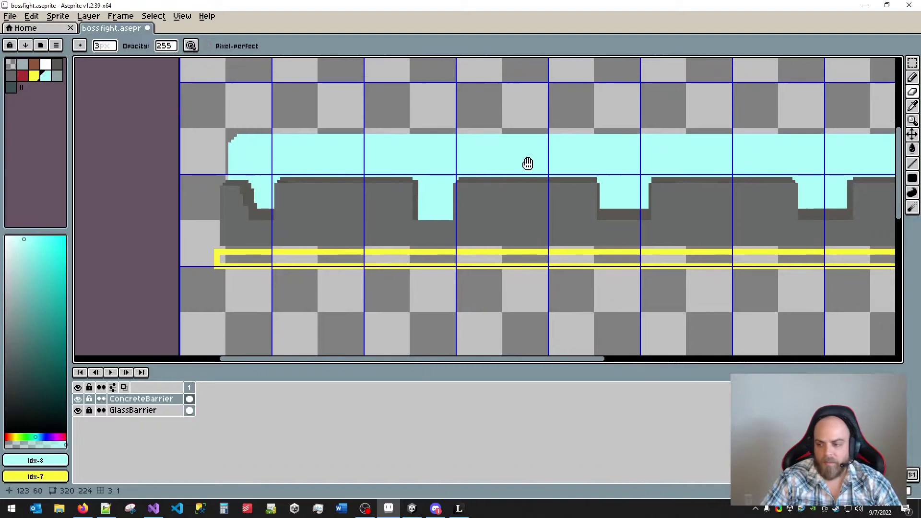
- Examine the cleaned barrier from end to end, both up close and as a whole
scroll(579, 170, right, 2)
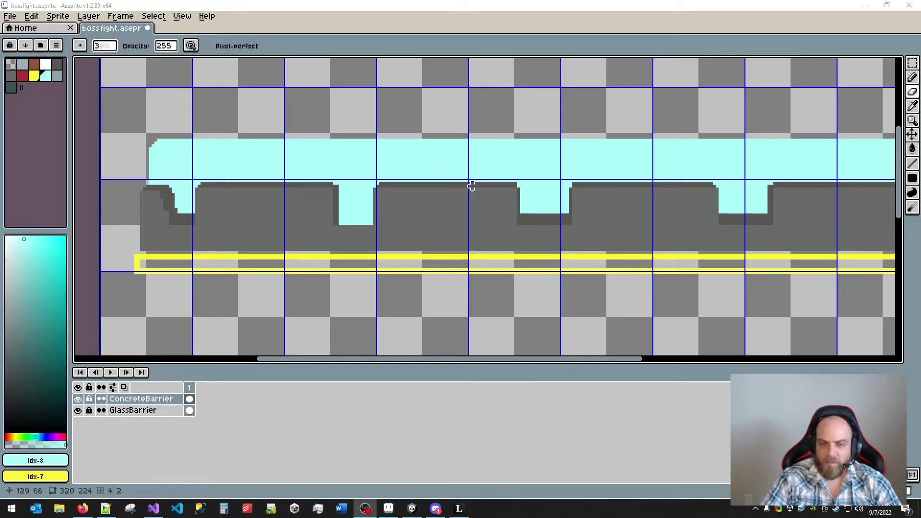
scroll(593, 129, right, 5)
scroll(575, 141, up, 2)
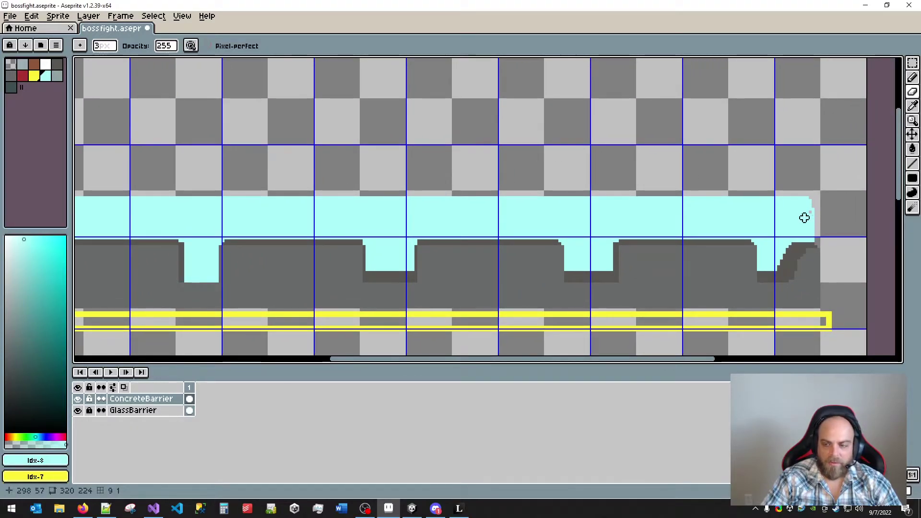
key(b)
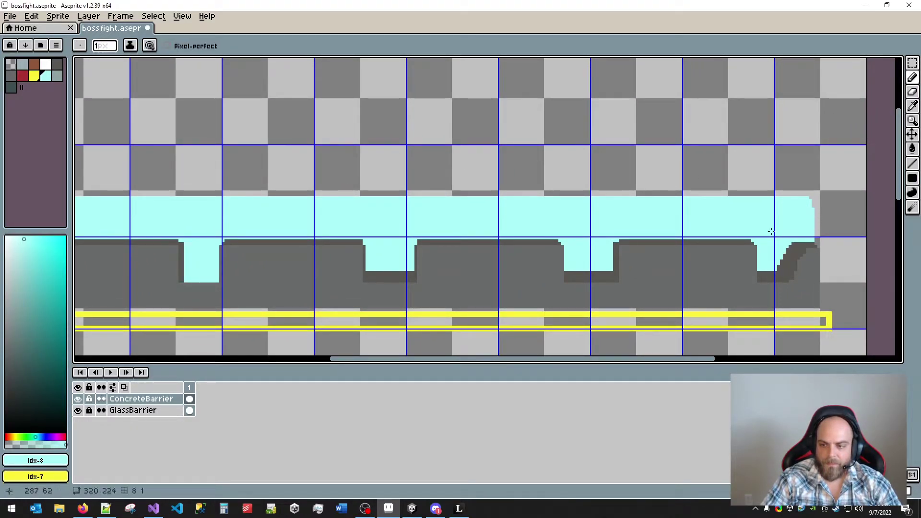
scroll(771, 232, down, 4)
scroll(590, 194, up, 2)
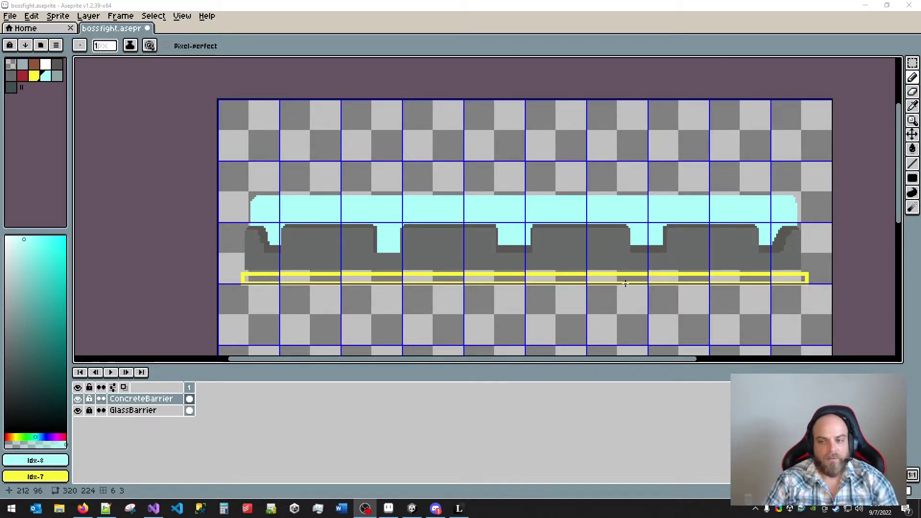
drag(491, 169, 366, 134)
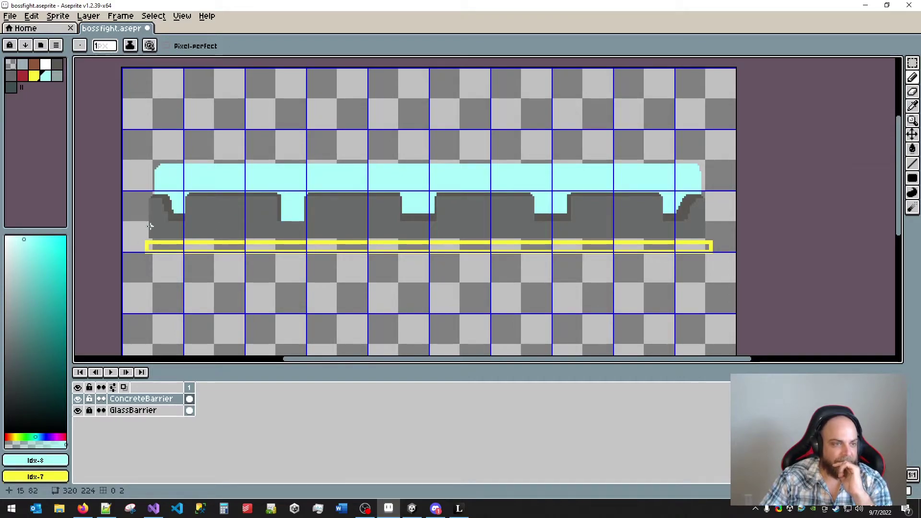
scroll(149, 225, up, 3)
drag(209, 162, 248, 188)
drag(300, 160, 301, 171)
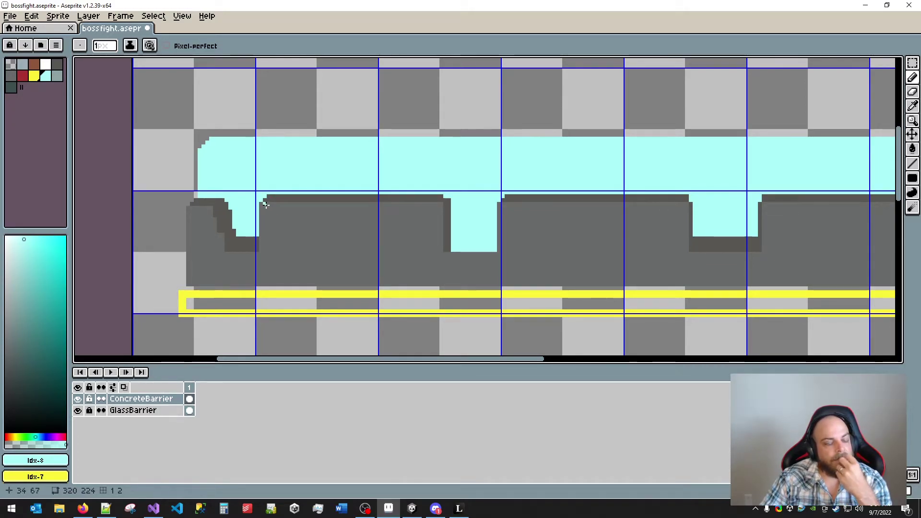
scroll(268, 199, down, 3)
scroll(268, 209, up, 1)
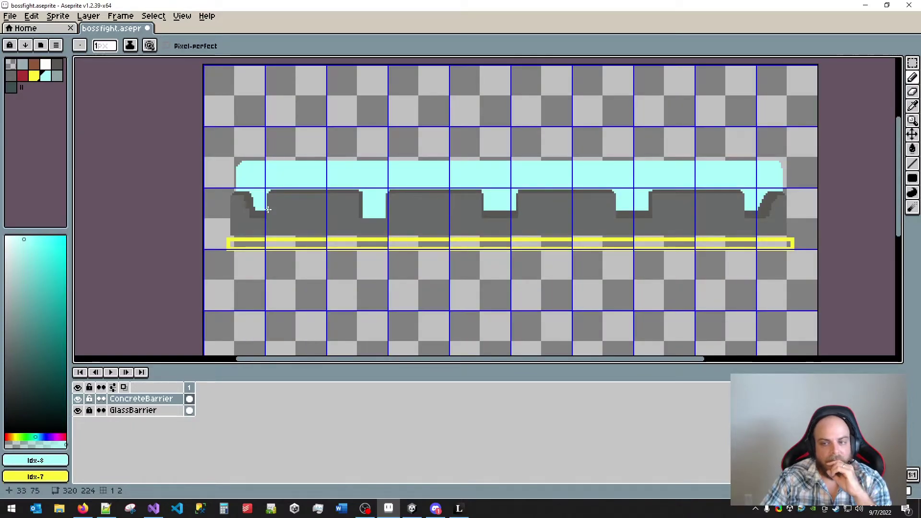
scroll(268, 210, up, 1)
scroll(268, 209, down, 3)
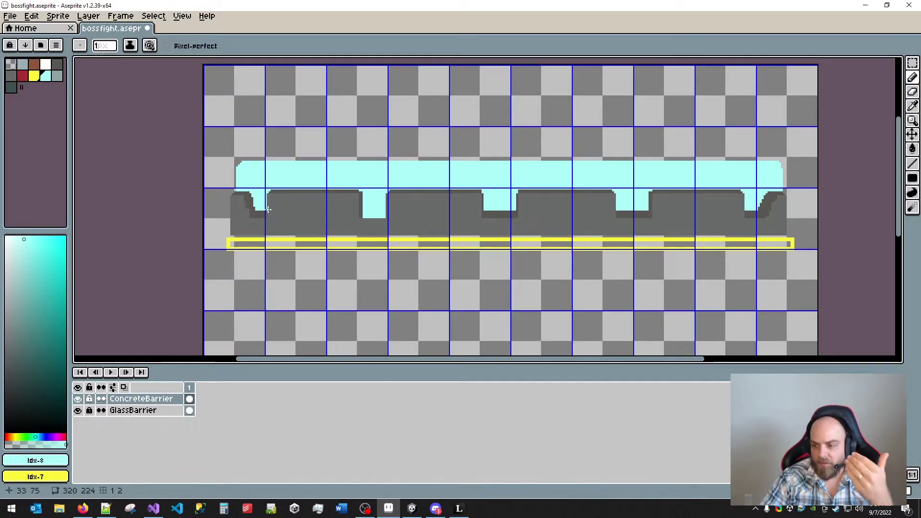
scroll(268, 209, up, 1)
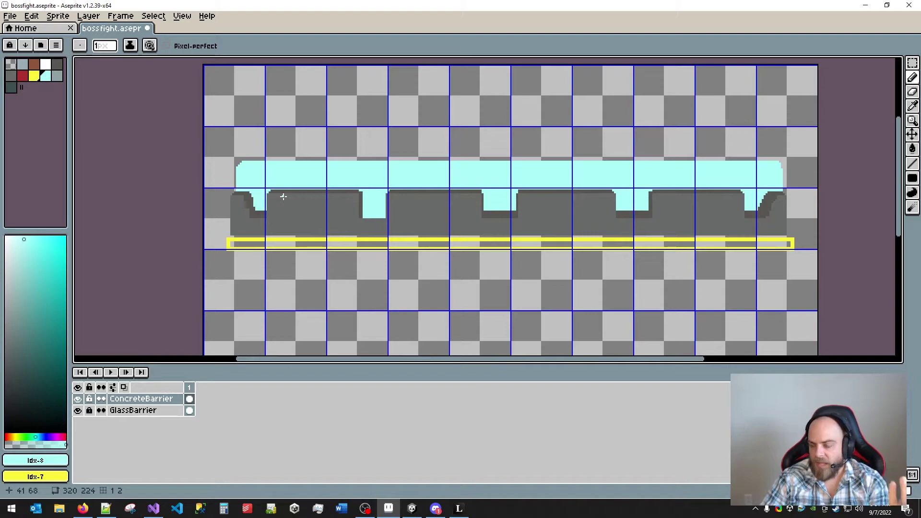
- Pick the transparent Idx-0 colour for the pencil and make the GlassBarrier layer active
click(11, 64)
drag(263, 171, 269, 174)
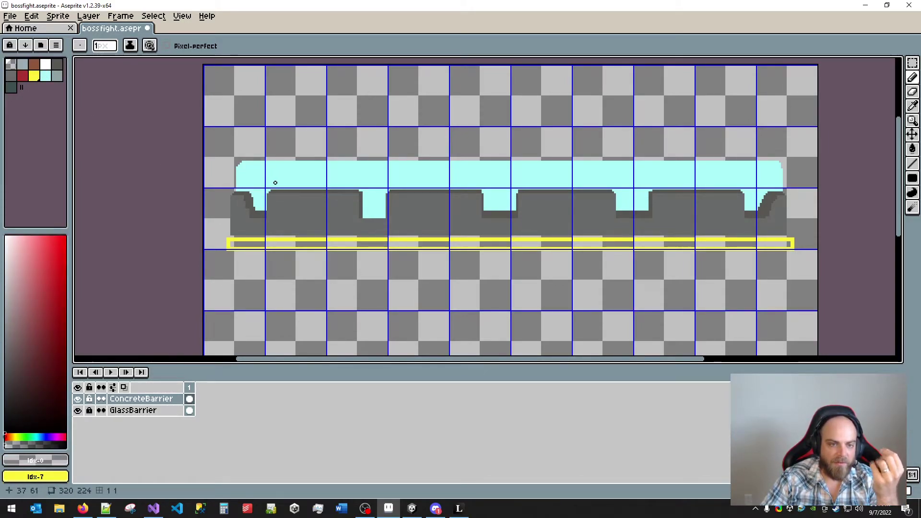
click(135, 411)
- Try scribbling a transparent patch into the left part of the glass and undo it
scroll(288, 250, up, 4)
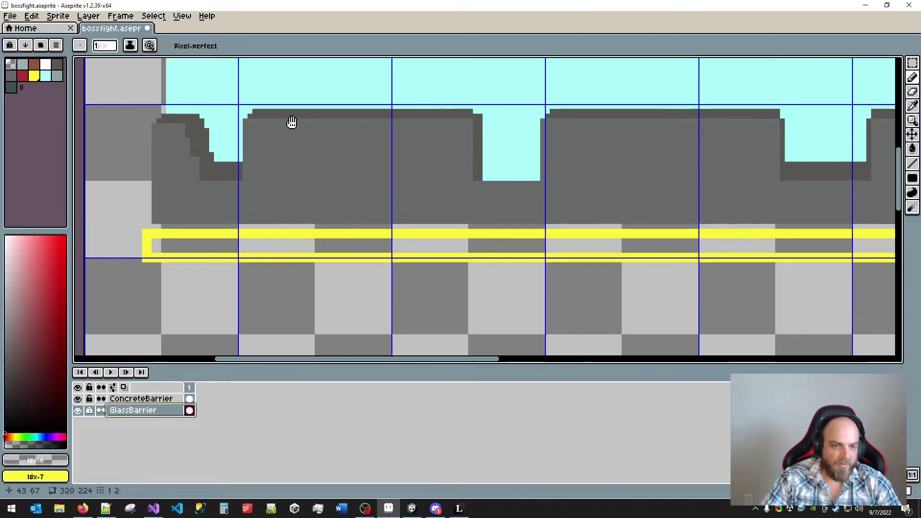
drag(292, 122, 342, 266)
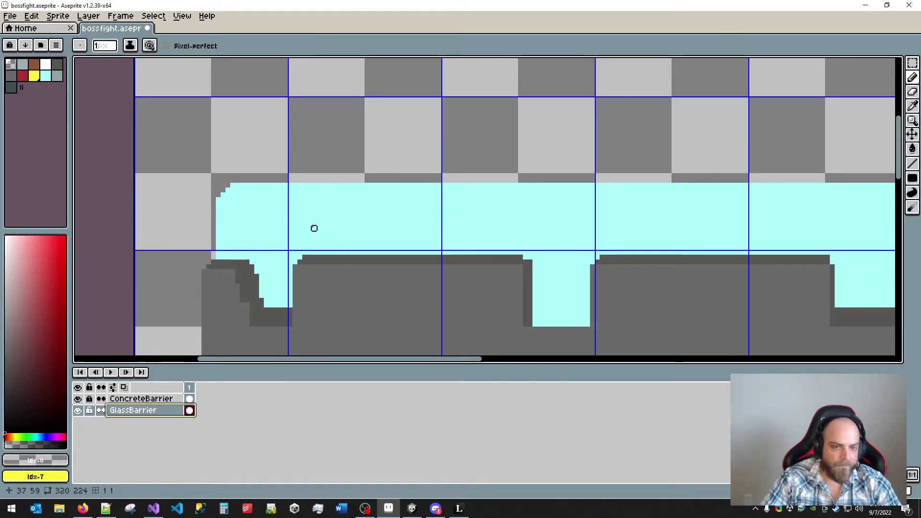
mouse_move(314, 228)
mouse_down()
mouse_move(381, 214)
mouse_move(348, 226)
mouse_move(396, 233)
mouse_move(338, 233)
mouse_move(410, 228)
mouse_up()
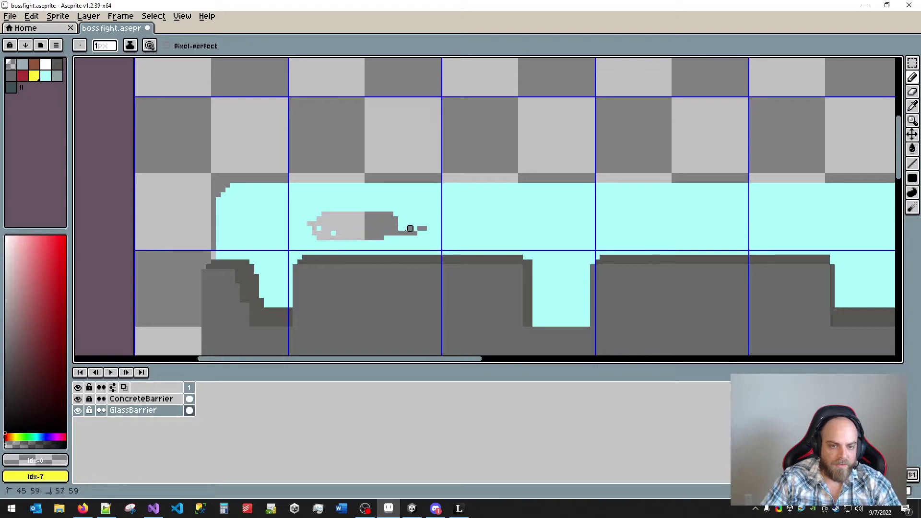
mouse_move(232, 204)
mouse_down()
mouse_move(233, 281)
mouse_move(256, 305)
mouse_move(309, 262)
mouse_move(374, 249)
mouse_move(329, 267)
mouse_move(386, 286)
mouse_up()
key(ctrl+z)
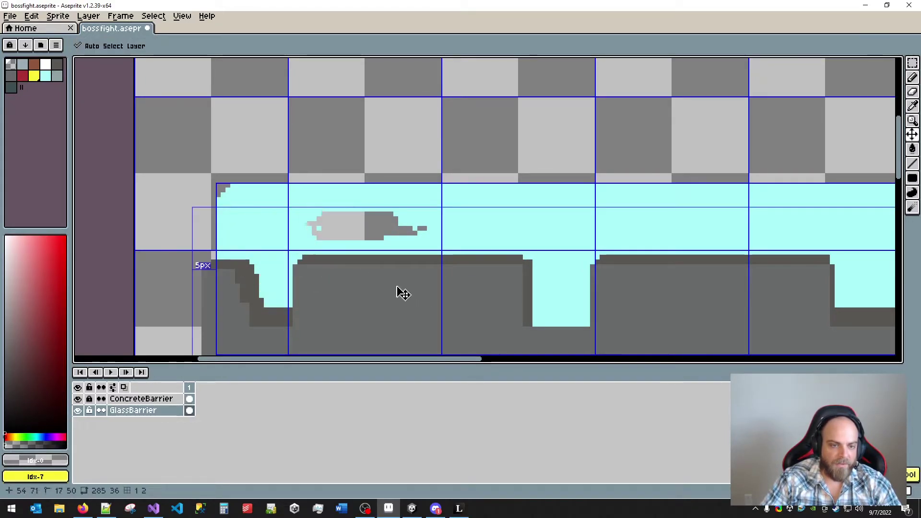
key(ctrl+z)
- Choose the grey-teal Idx-9 colour, try a freehand stroke on the glass and undo it
scroll(447, 211, down, 1)
scroll(626, 209, right, 3)
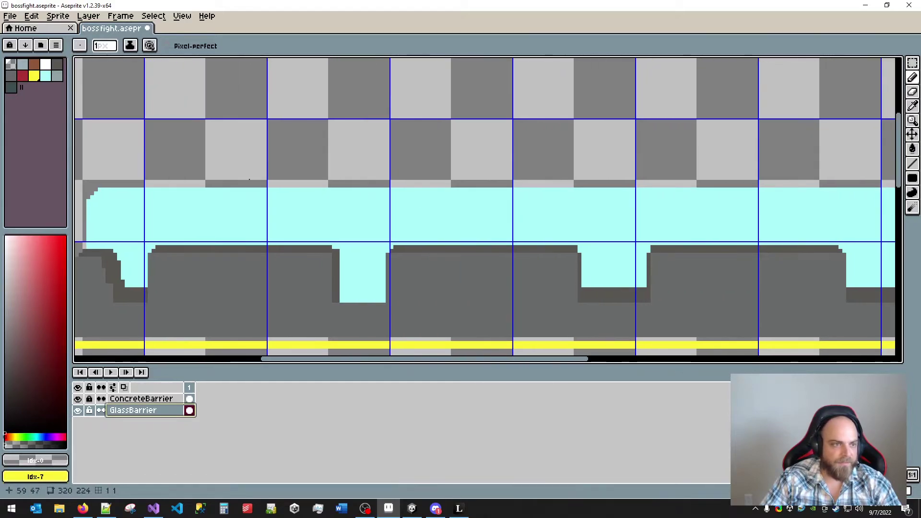
click(56, 75)
drag(295, 206, 320, 209)
mouse_move(236, 215)
mouse_down()
mouse_move(203, 228)
mouse_move(294, 228)
mouse_up()
key(ctrl+z)
- Draw a 1 px grey-teal line just inside the glass's right edge, curving into its upper right corner
drag(511, 193, 152, 137)
mouse_move(752, 136)
mouse_down()
mouse_move(568, 127)
mouse_move(421, 137)
mouse_up()
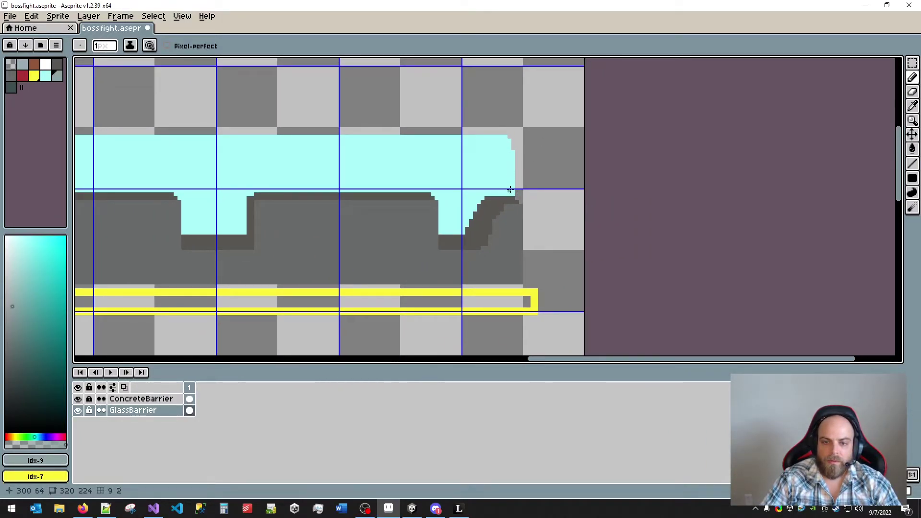
drag(508, 178, 505, 152)
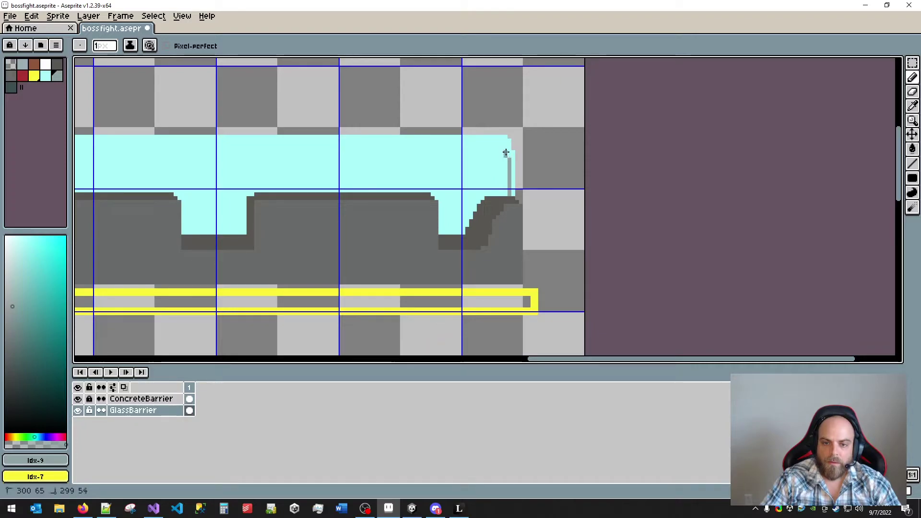
click(494, 143)
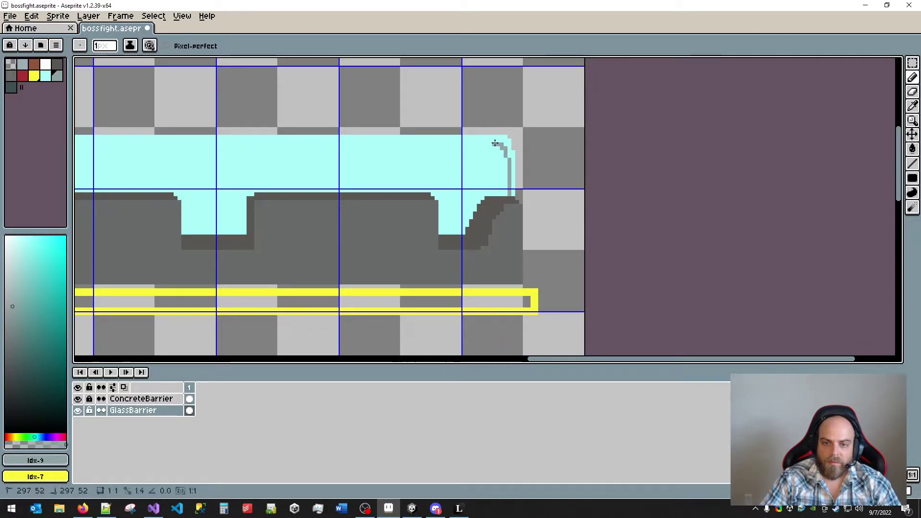
- Draw a straight 1 px grey-teal line about 276 px long just below the glass's upper edge, reaching the left corner
drag(175, 148, 623, 150)
drag(186, 143, 491, 169)
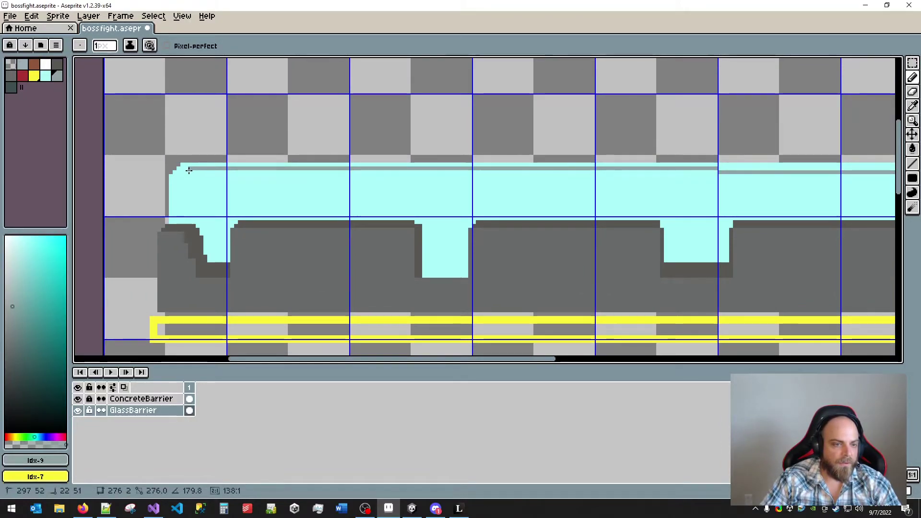
scroll(182, 172, down, 3)
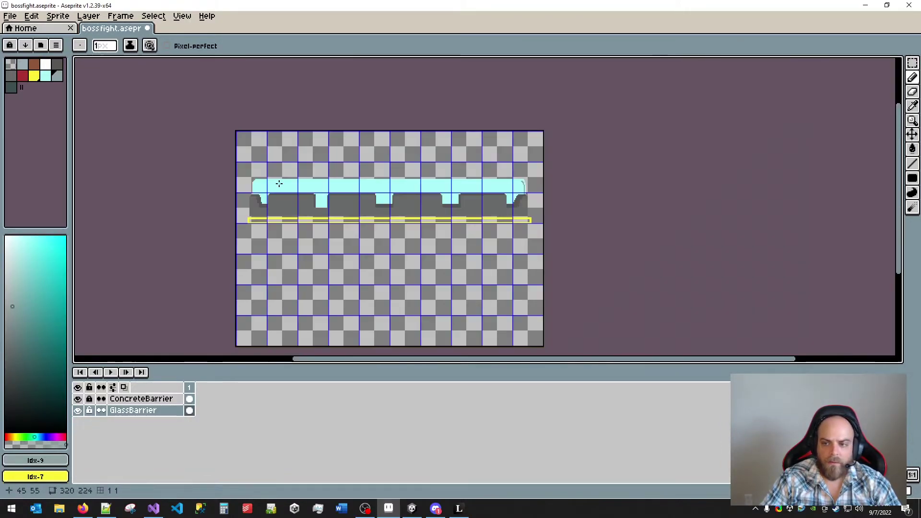
- Extend the 1 px grey-teal inner line around the glass's upper left corner and straight down inside its left edge
scroll(273, 182, up, 2)
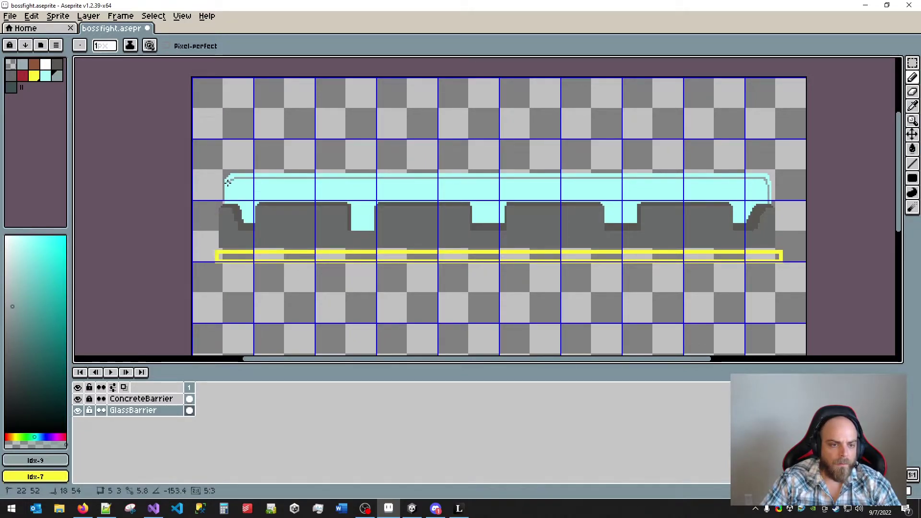
click(228, 182)
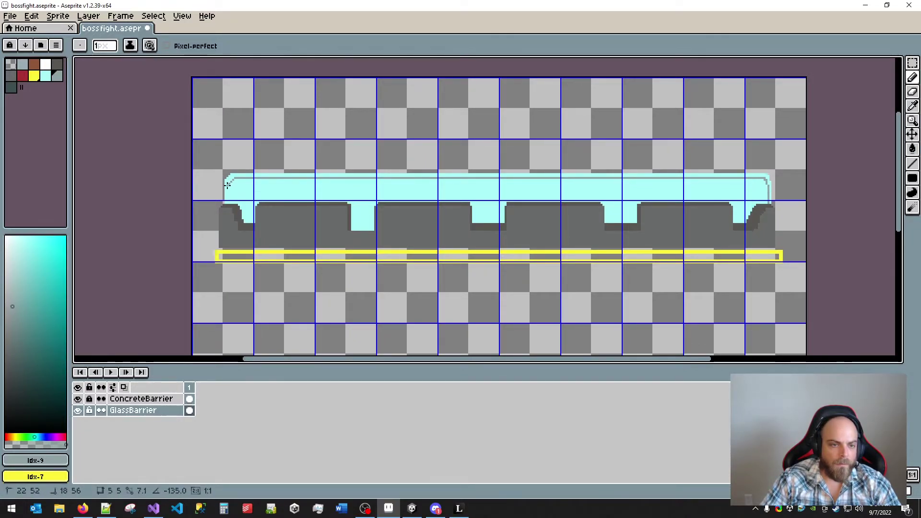
click(228, 181)
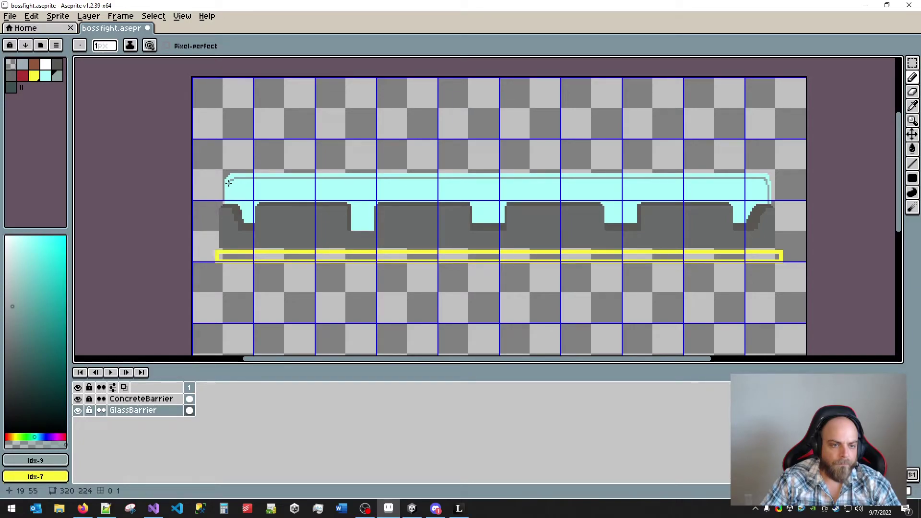
scroll(221, 191, up, 3)
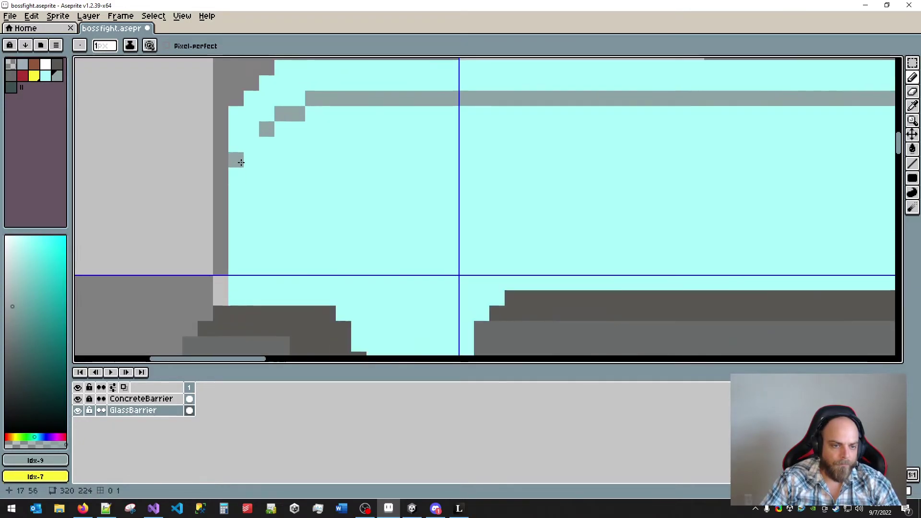
shift+click(250, 299)
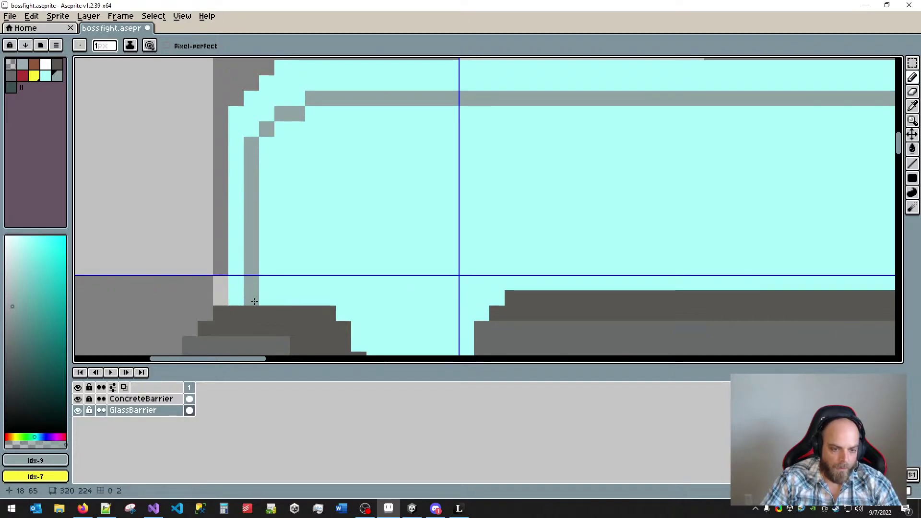
- Choose white (Idx-3) and draw a small diagonal highlight inside the glass's upper left corner
scroll(532, 254, down, 6)
scroll(575, 243, up, 3)
drag(579, 242, 290, 133)
drag(544, 160, 420, 144)
scroll(527, 168, down, 2)
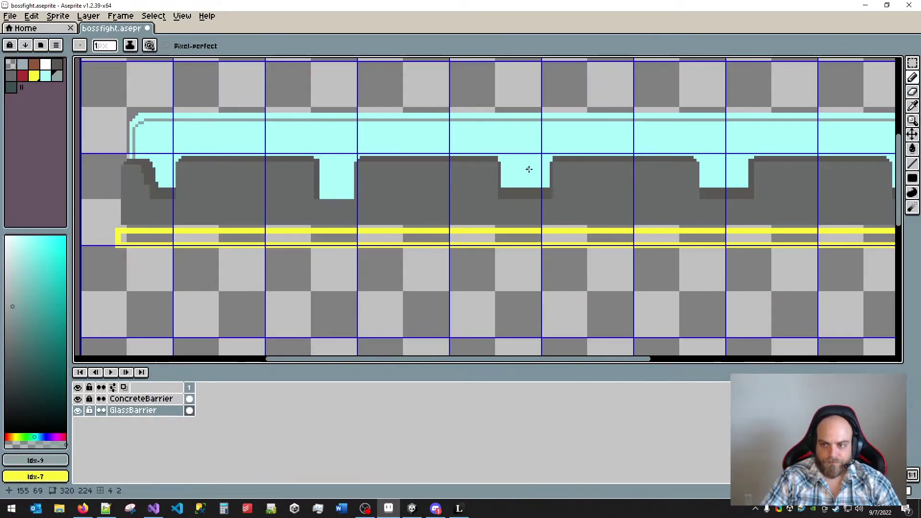
drag(507, 133, 602, 191)
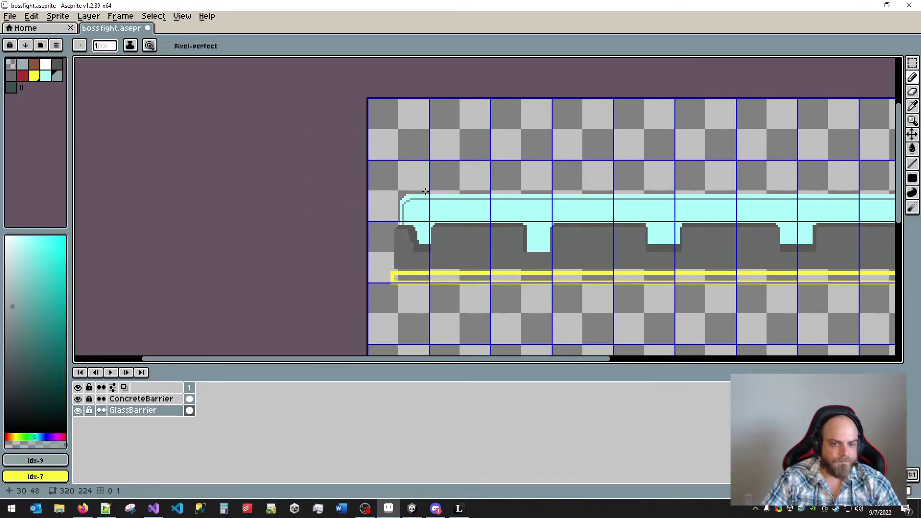
scroll(410, 188, up, 4)
click(50, 64)
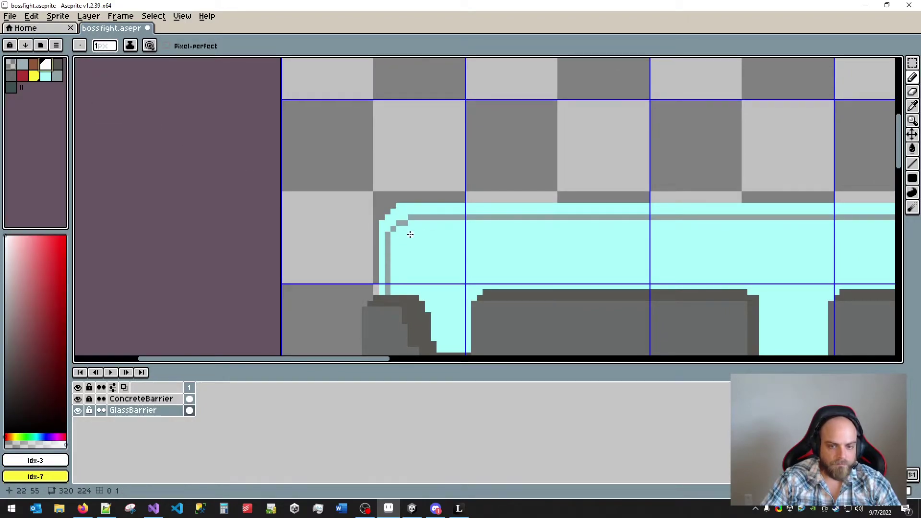
drag(410, 234, 407, 241)
- Draw short white highlight dashes inside the glass's upper right corner, following the inner line
scroll(749, 210, down, 1)
drag(749, 209, 432, 149)
drag(669, 175, 383, 135)
drag(715, 169, 370, 141)
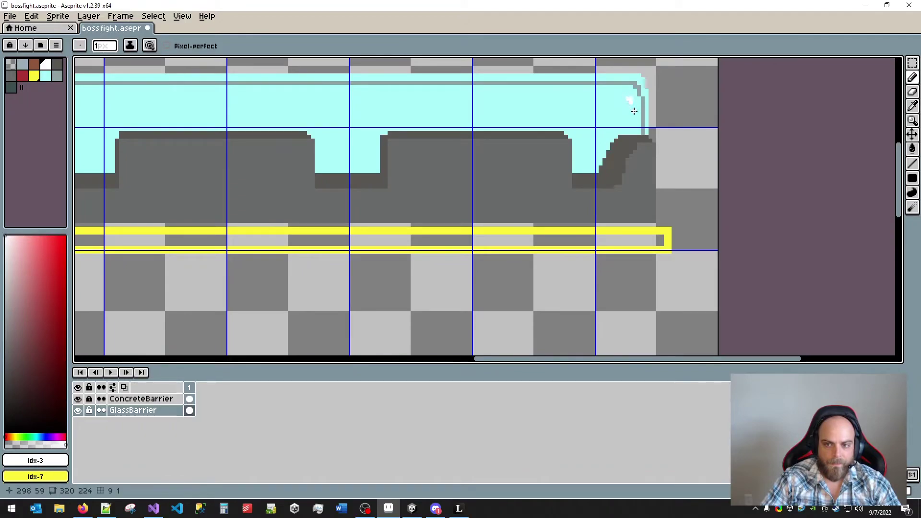
drag(634, 113, 635, 123)
scroll(563, 107, down, 1)
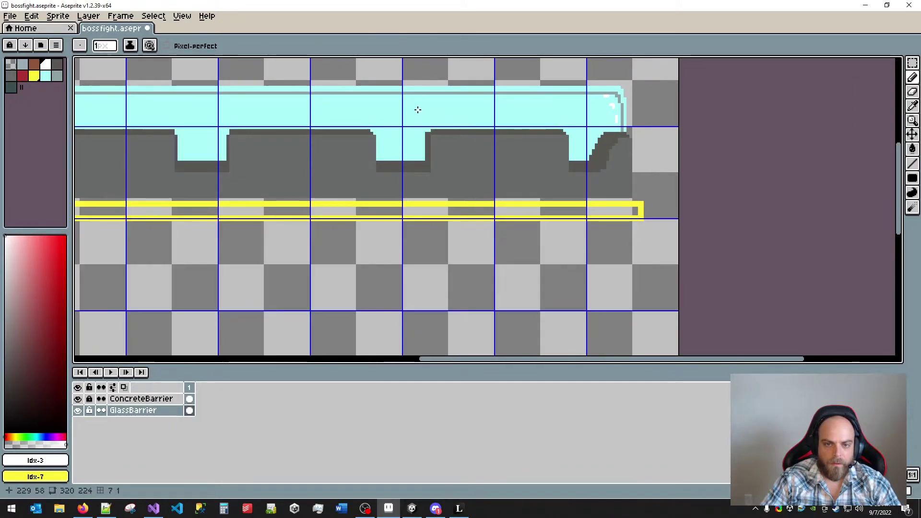
- Select a long rectangle across the glass's middle, from below the inner line down past its lower edge, and delete it
drag(419, 109, 569, 163)
drag(337, 157, 445, 160)
key(m)
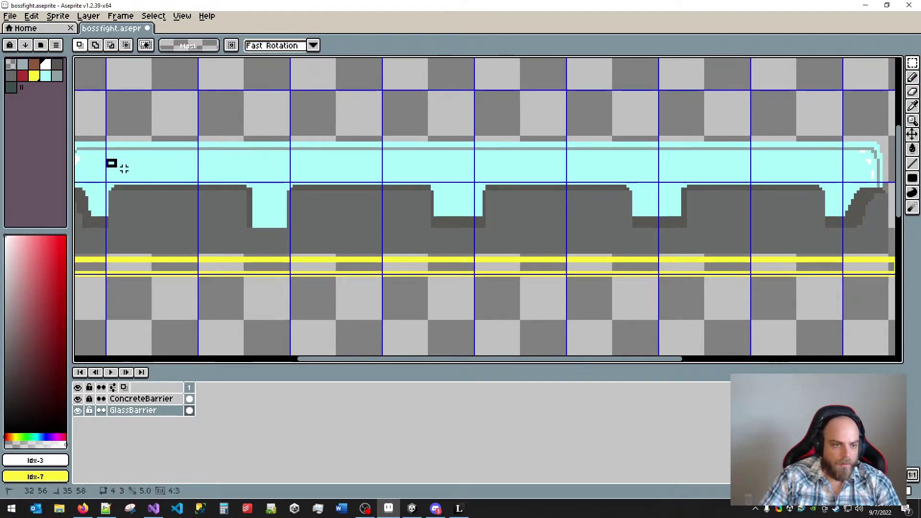
drag(104, 157, 855, 250)
key(Delete)
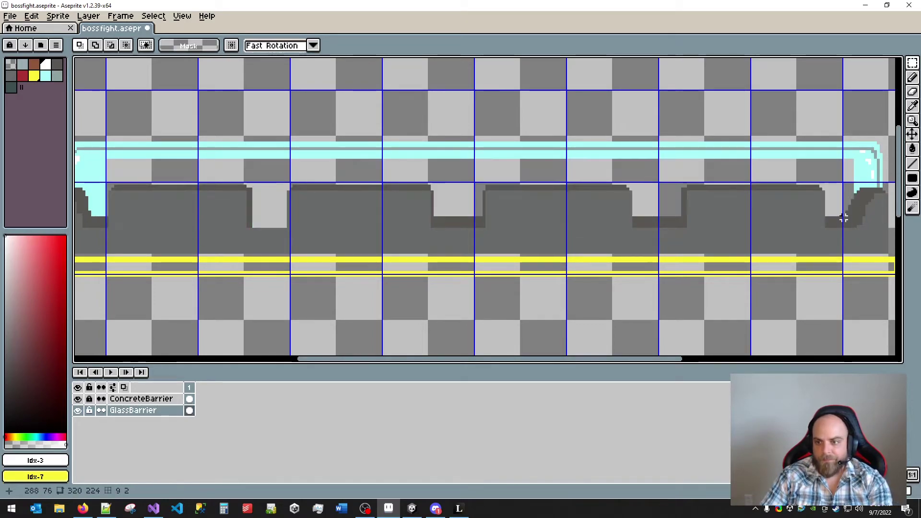
- Delete the leftover cyan blocks at both ends of the glass, leaving narrow strips beside the inner line and highlights
scroll(805, 185, right, 3)
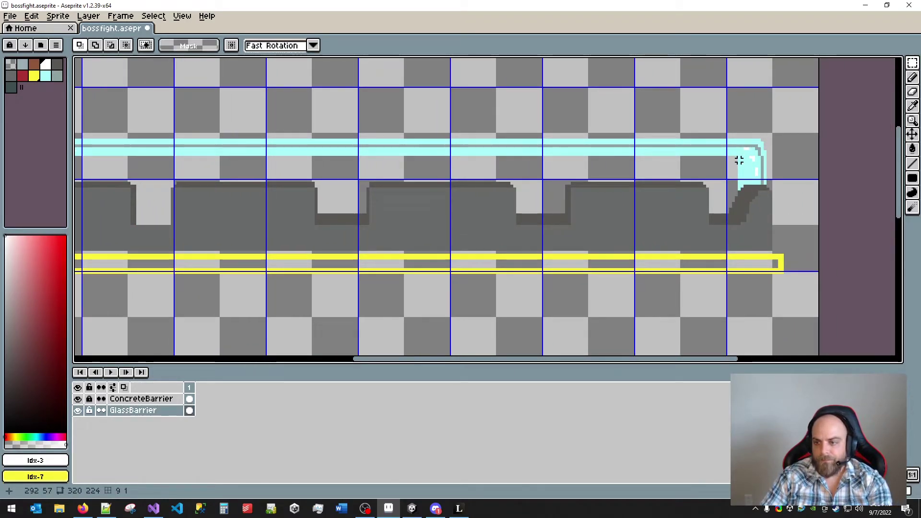
scroll(615, 171, left, 1)
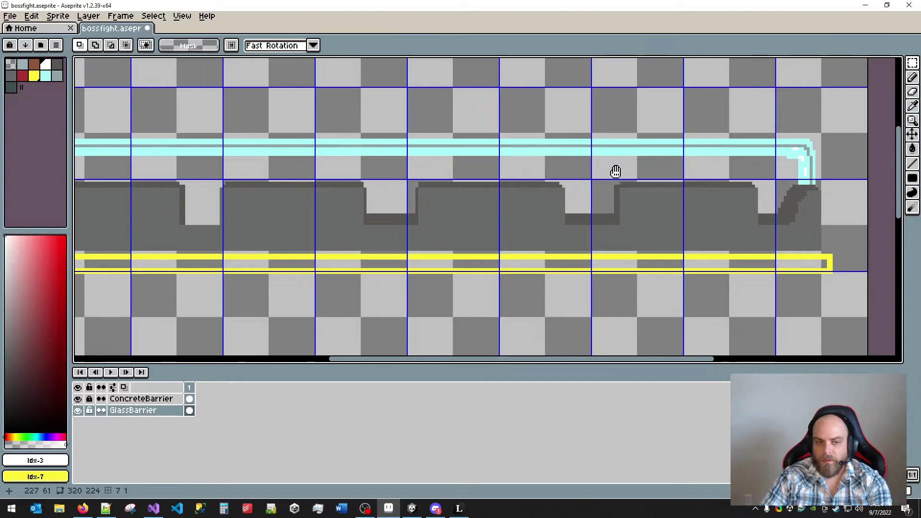
drag(243, 143, 611, 153)
drag(427, 246, 370, 174)
key(Delete)
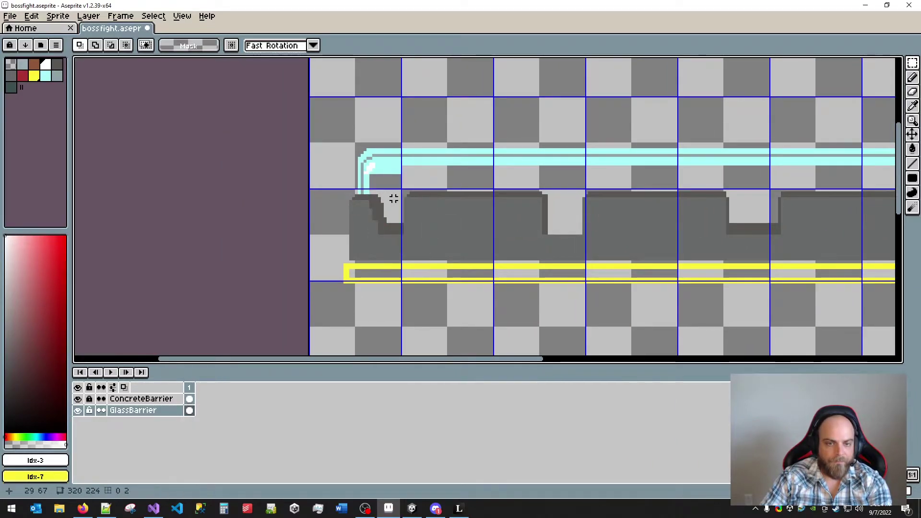
scroll(393, 198, up, 2)
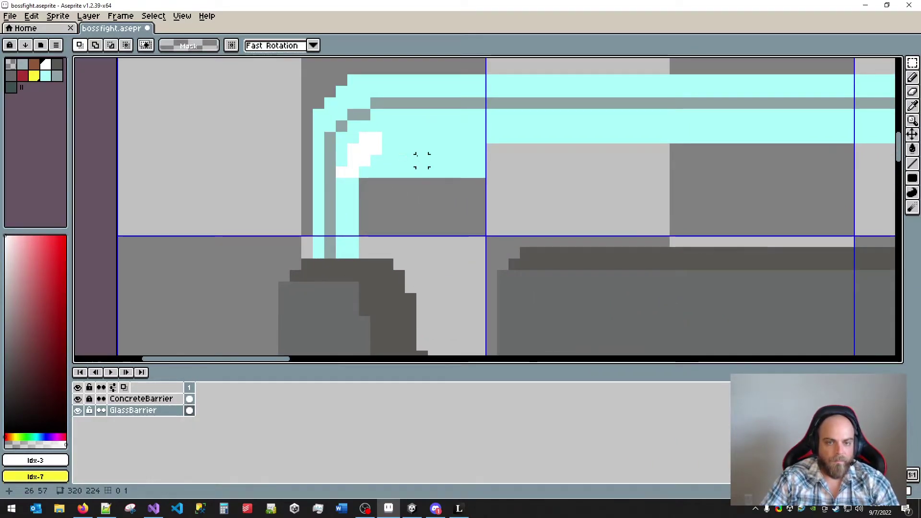
key(w)
click(418, 159)
key(ctrl+d)
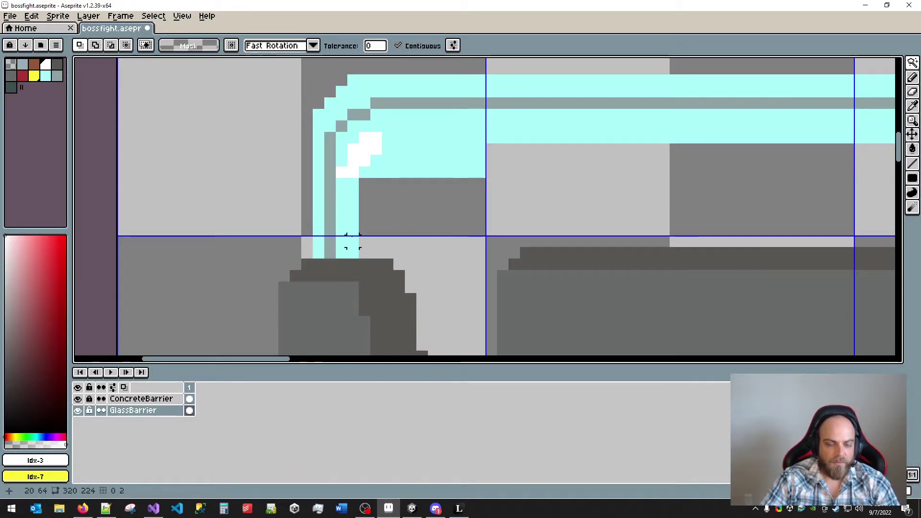
- Hide the ConcreteBarrier layer and erase the leftover glass below the lower end of the left inner line
scroll(352, 242, down, 2)
click(78, 399)
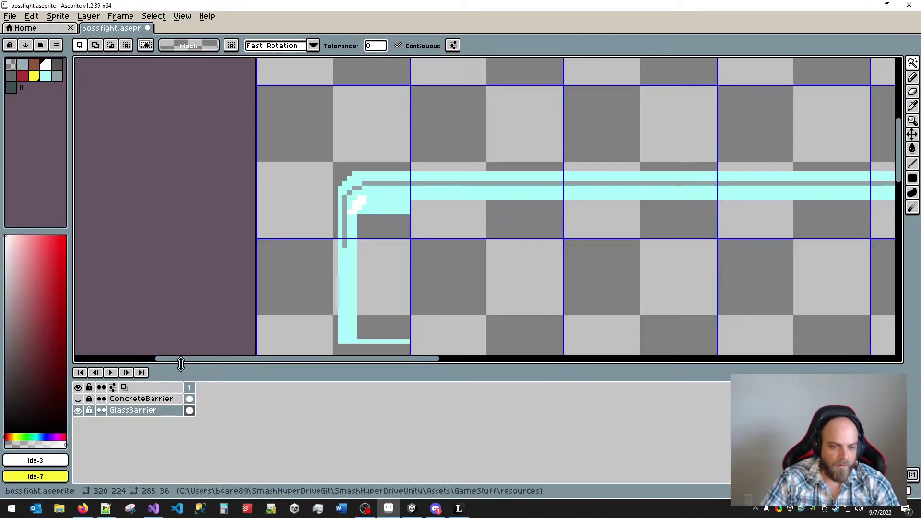
drag(387, 279, 401, 228)
key(e)
mouse_move(339, 271)
mouse_down()
mouse_move(377, 280)
mouse_move(353, 296)
mouse_move(377, 272)
mouse_move(324, 281)
mouse_move(387, 247)
mouse_move(381, 238)
mouse_move(324, 233)
mouse_move(389, 219)
mouse_move(348, 209)
mouse_move(373, 199)
mouse_up()
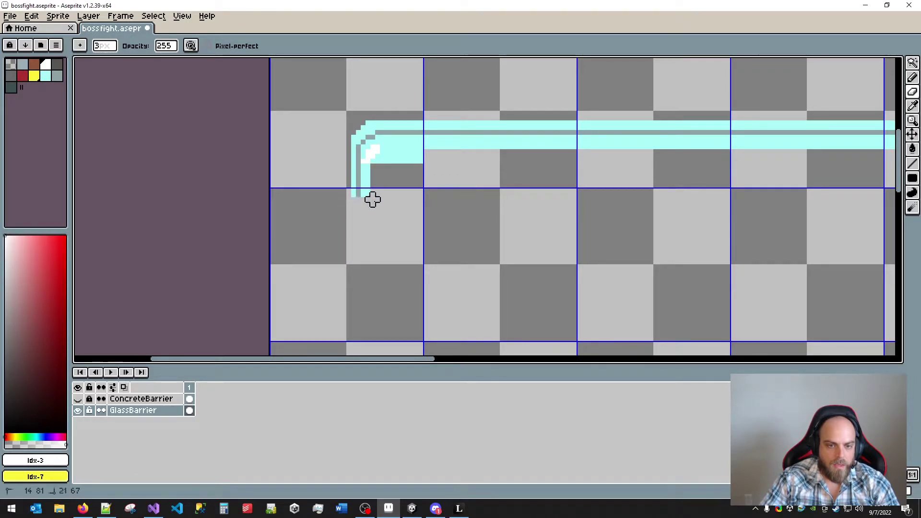
- Erase the leftover glass below the right inner line's lower end with the 3 px eraser
drag(619, 222, 244, 189)
drag(719, 171, 325, 176)
mouse_move(544, 243)
mouse_down()
mouse_move(582, 253)
mouse_move(547, 218)
mouse_move(544, 195)
mouse_move(481, 182)
mouse_up()
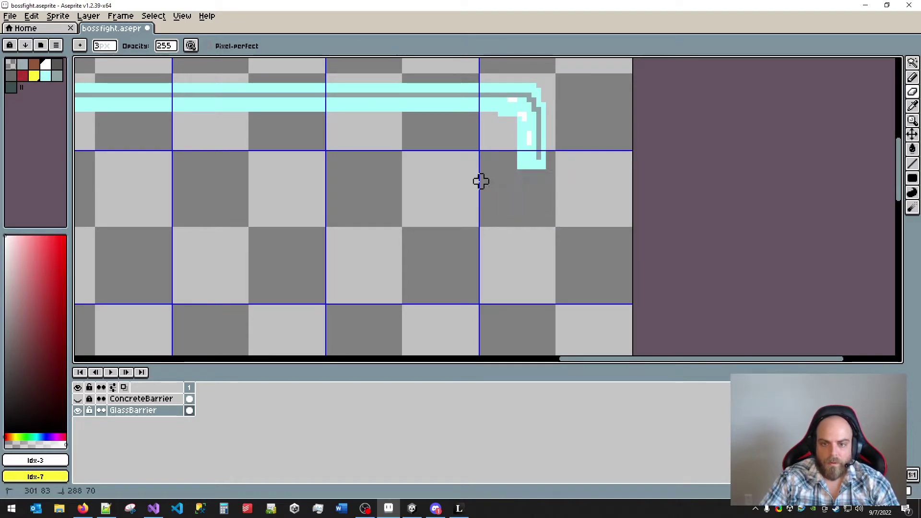
scroll(547, 164, up, 4)
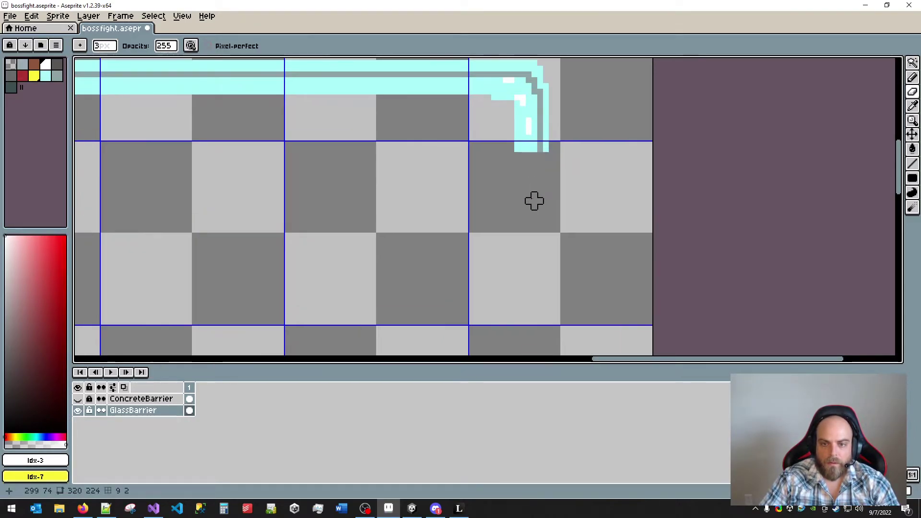
scroll(452, 282, down, 1)
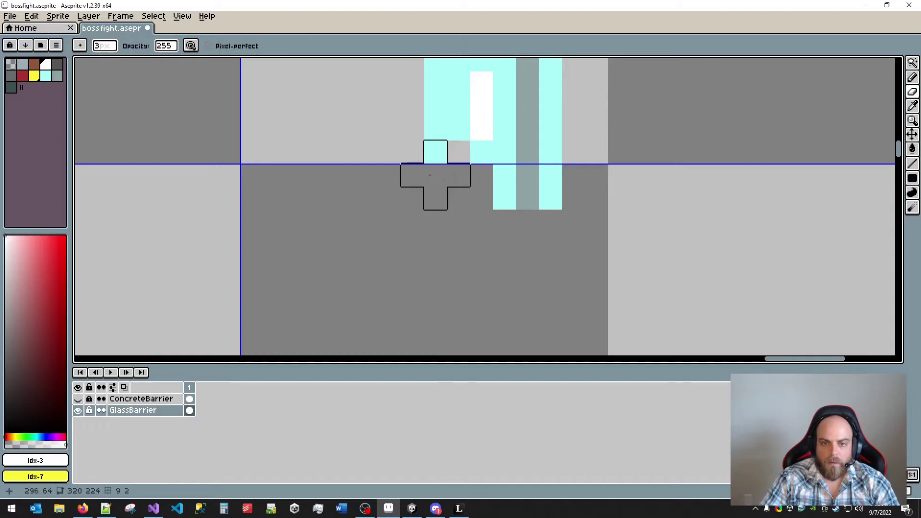
- Select the connected cyan strip inside the inner line at the right end with the Magic Wand and delete it
scroll(384, 173, down, 2)
key(w)
click(400, 138)
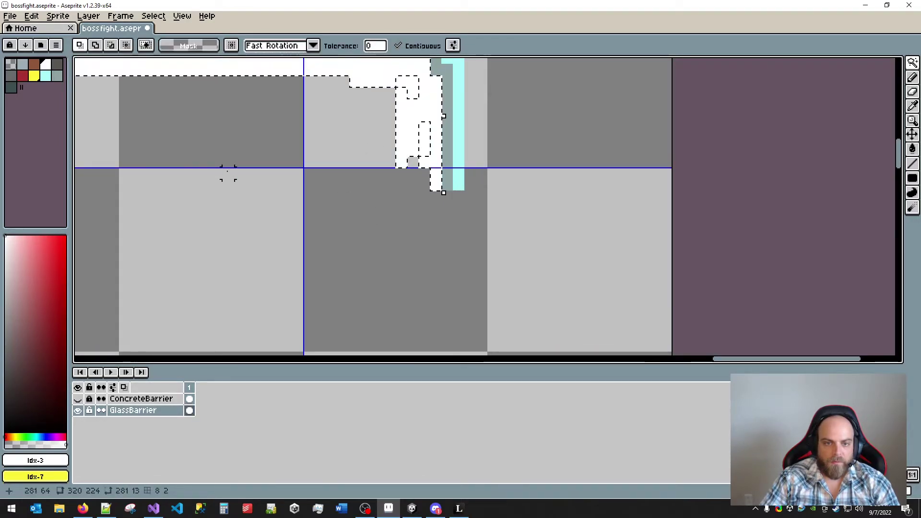
key(Delete)
scroll(306, 190, down, 2)
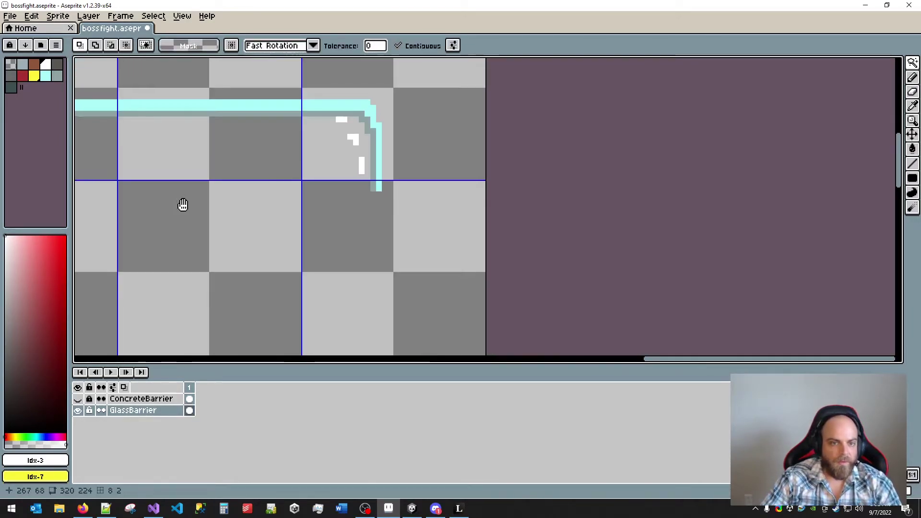
- Delete the remaining cyan strip inside the left inner line, below the white highlight
drag(183, 204, 625, 219)
drag(108, 244, 785, 228)
drag(446, 251, 774, 237)
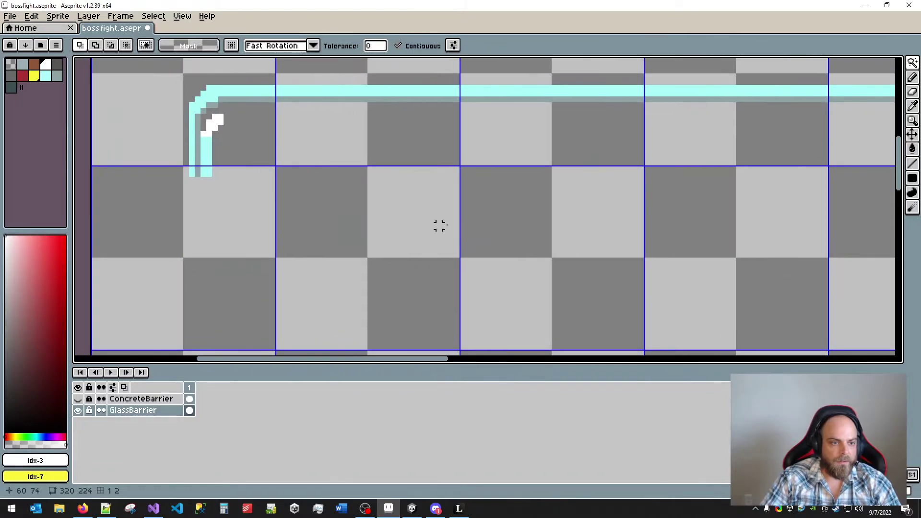
drag(438, 226, 375, 235)
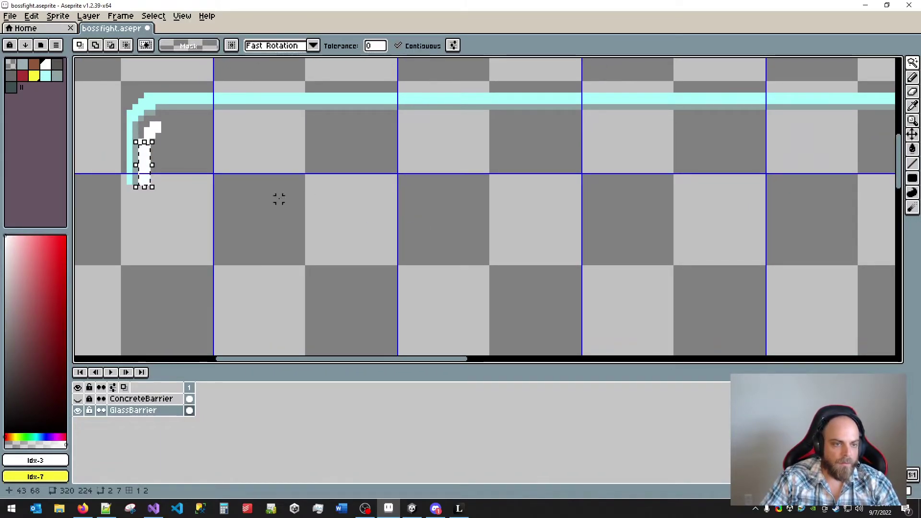
key(Delete)
- Try filling the whole outer cyan border with the grey-teal Idx-9 colour
scroll(606, 225, down, 3)
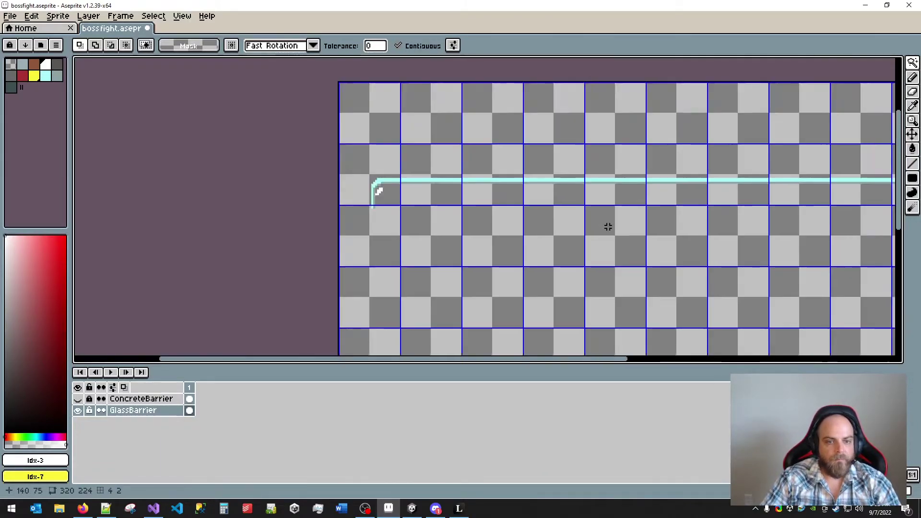
scroll(459, 224, up, 3)
scroll(458, 225, down, 1)
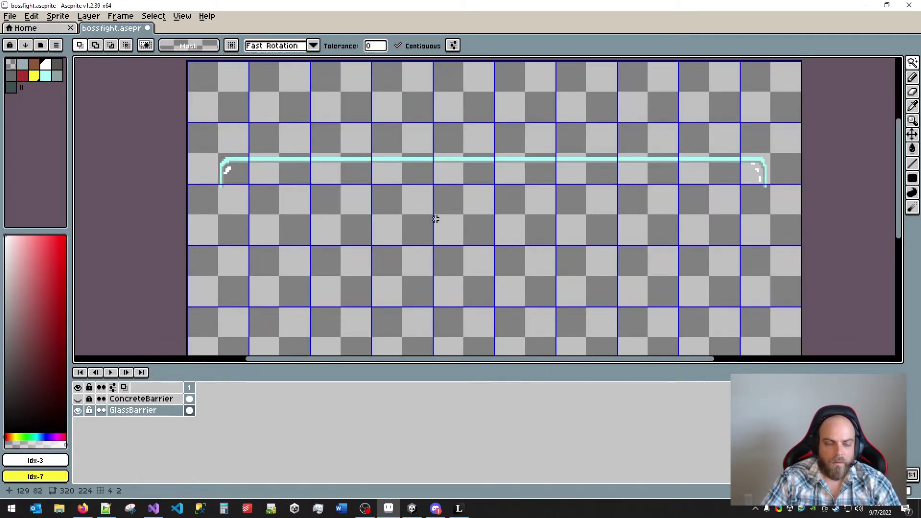
scroll(231, 171, up, 2)
scroll(382, 248, up, 1)
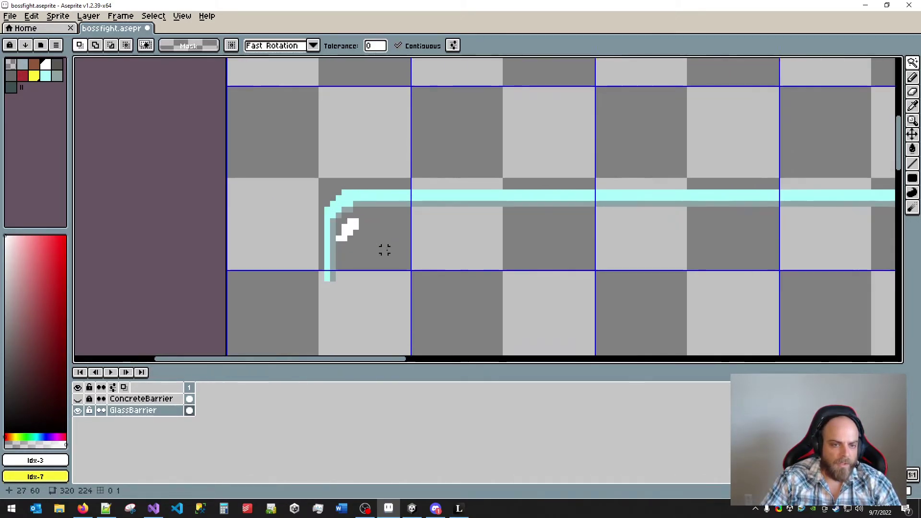
scroll(263, 98, up, 1)
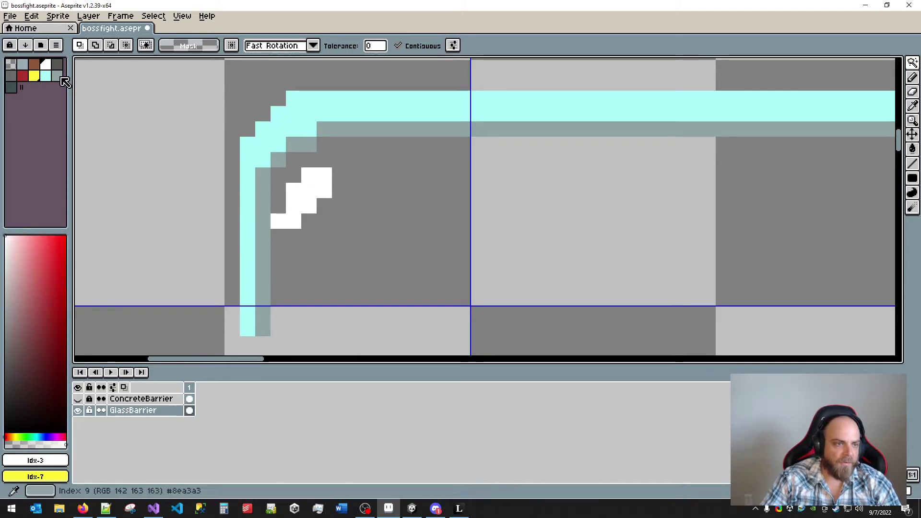
alt+click(309, 159)
click(293, 113)
key(f)
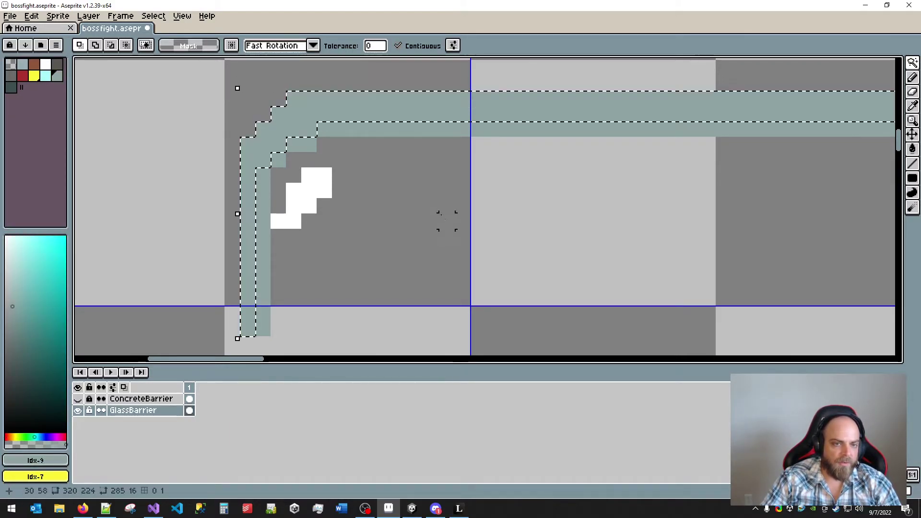
- Undo the grey-teal fill of the outer border and clear the selection
scroll(532, 240, down, 4)
scroll(627, 240, up, 1)
drag(627, 241, 287, 144)
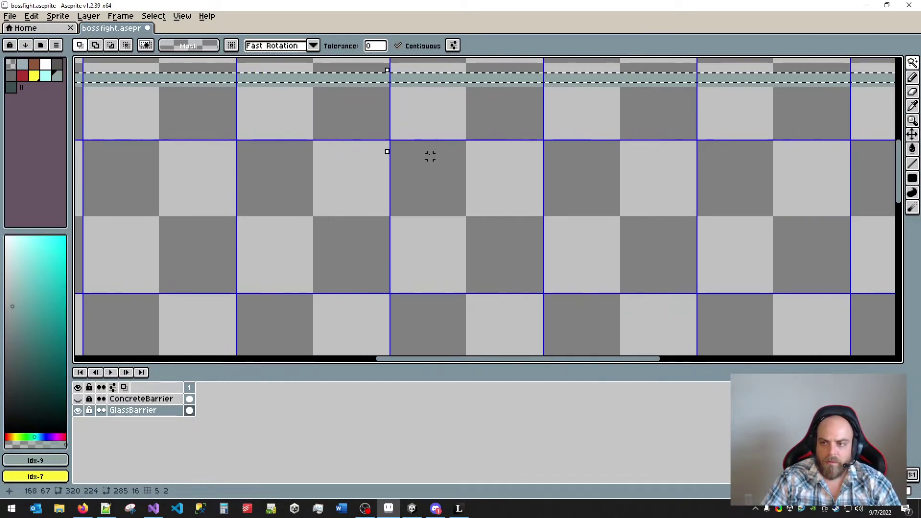
scroll(589, 179, down, 3)
key(ctrl+d)
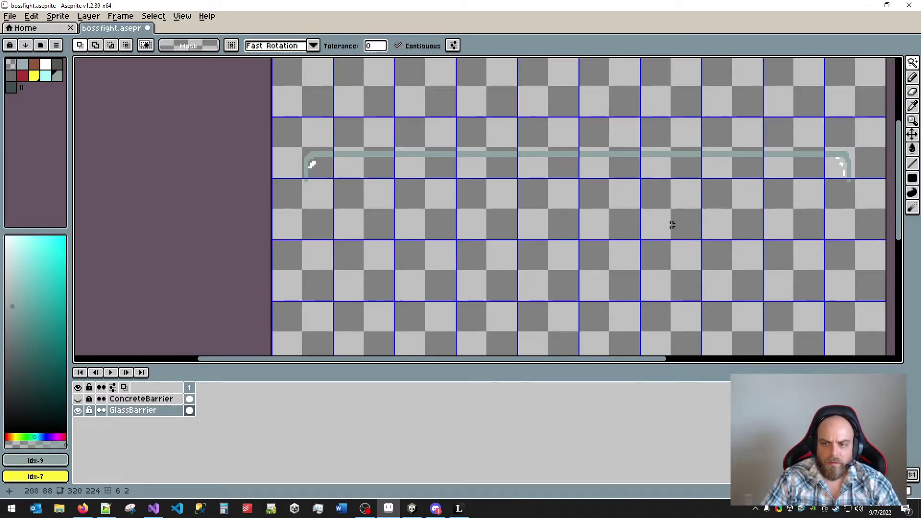
key(ctrl+z)
key(ctrl+z)
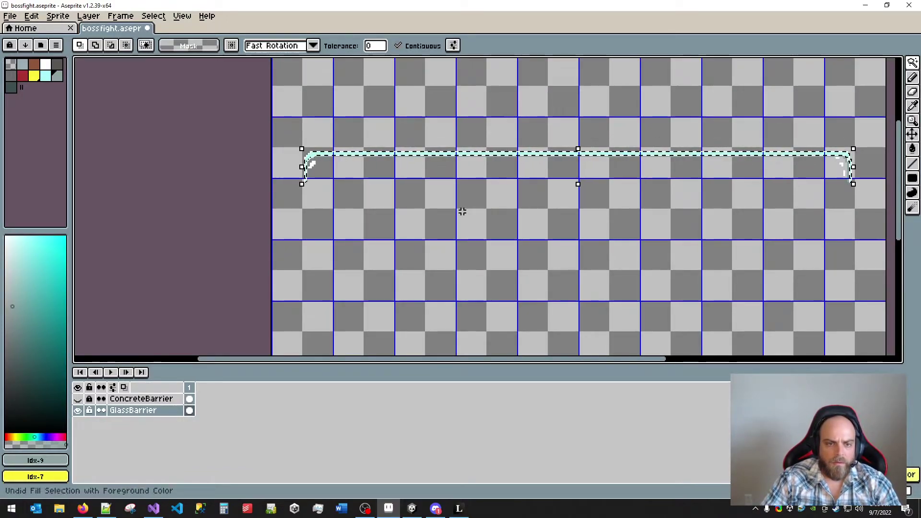
key(ctrl+d)
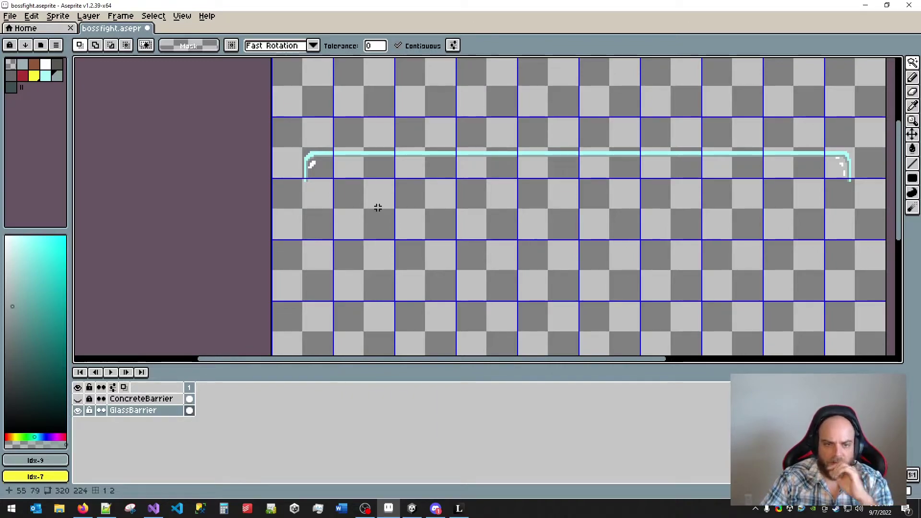
- Mix a very pale cyan, about HSV 179°, 11, 96, and add it to the palette
scroll(317, 184, up, 8)
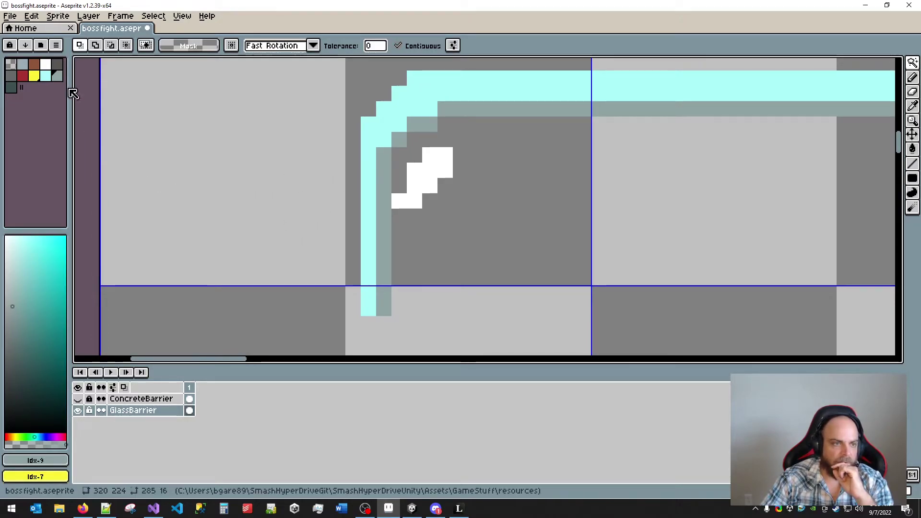
click(19, 263)
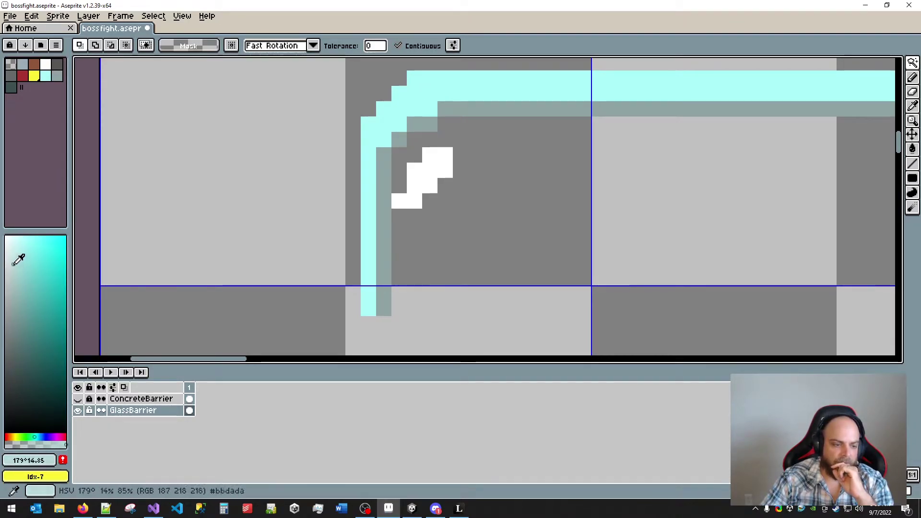
click(15, 240)
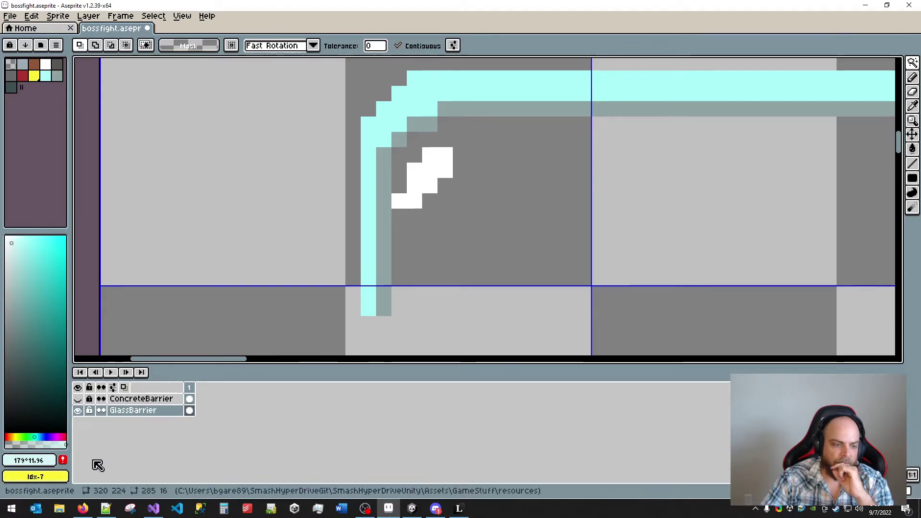
click(63, 460)
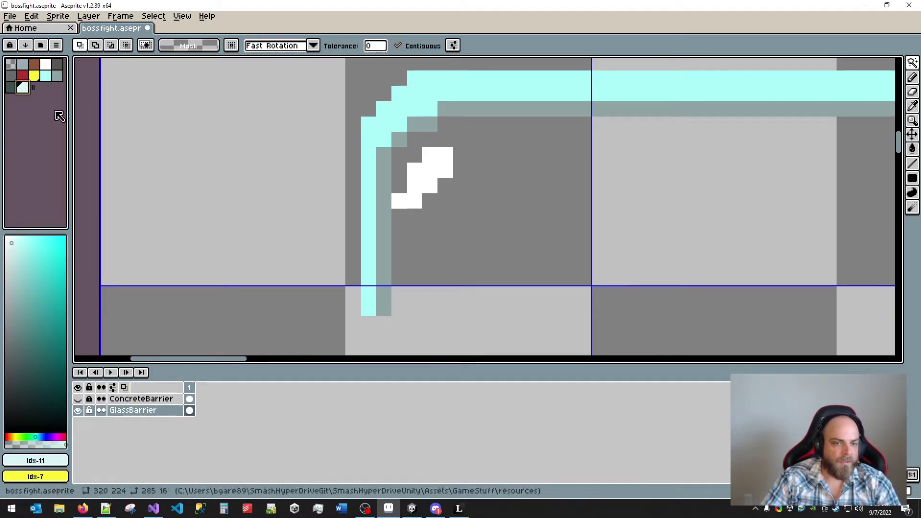
- Paint the glass border's outer left vertical line and the stepped pixels at its upper corner with the new pale cyan
key(b)
mouse_move(367, 301)
mouse_down()
mouse_move(367, 140)
mouse_move(382, 108)
mouse_move(412, 82)
mouse_move(536, 78)
mouse_move(364, 185)
mouse_up()
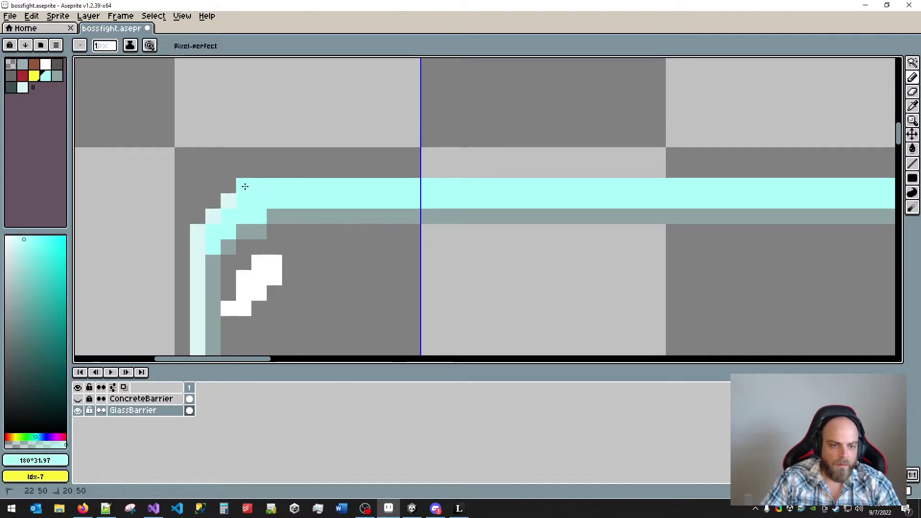
scroll(498, 267, down, 4)
drag(503, 267, 485, 231)
scroll(347, 202, up, 3)
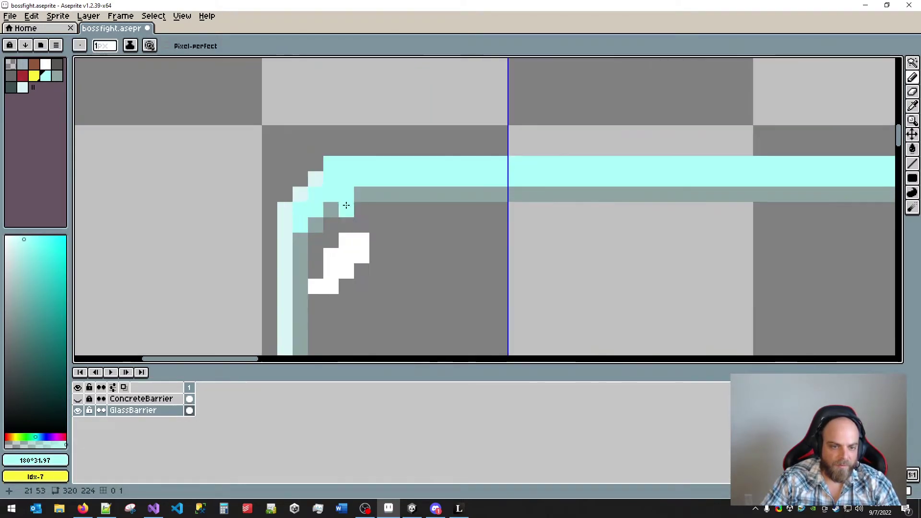
- Sample the pale cyan and thicken the upper-left corner outward, stepping up to one pixel row above the cyan border
key(alt)
alt+click(283, 222)
click(286, 199)
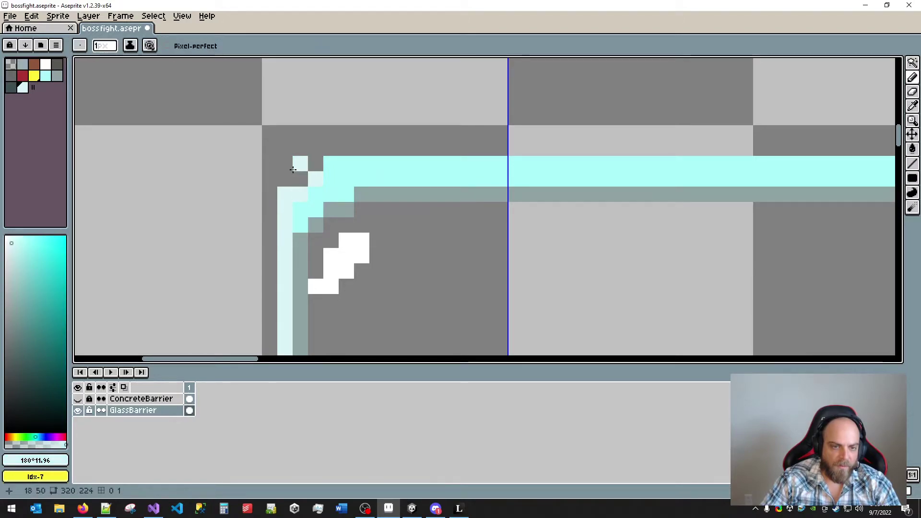
click(285, 179)
click(300, 174)
click(299, 164)
click(314, 148)
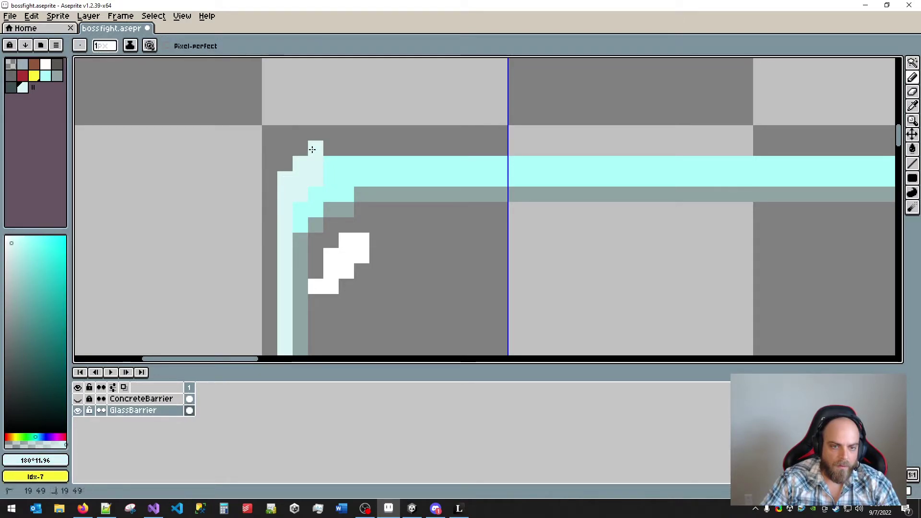
- Draw a straight pale cyan line along the top of the glass border, from the left corner to the right corner
scroll(564, 153, down, 2)
drag(700, 175, 384, 165)
drag(647, 168, 175, 165)
drag(647, 162, 146, 163)
drag(638, 171, 140, 190)
drag(789, 178, 507, 193)
shift+click(541, 176)
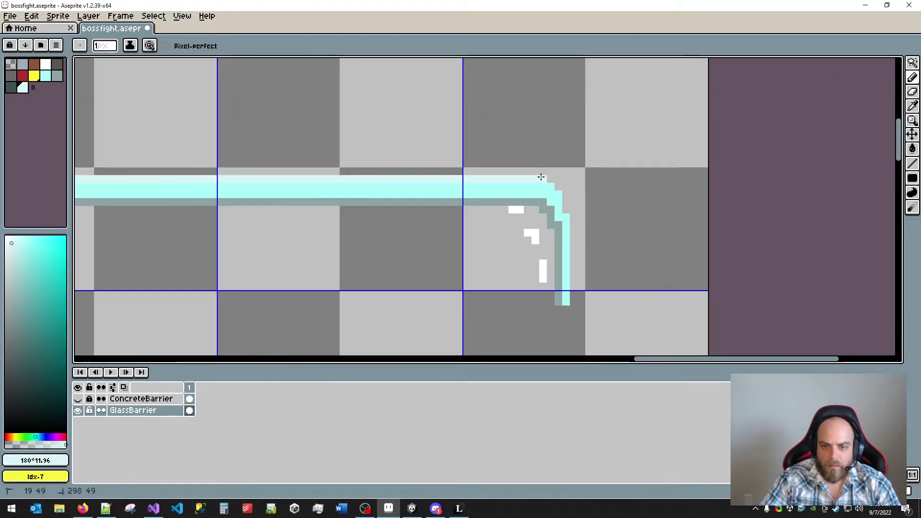
- Add a second pale cyan row directly beneath the first along the whole top border and continue it around the upper-right corner
scroll(490, 224, down, 1)
drag(274, 247, 627, 218)
drag(209, 262, 627, 225)
drag(560, 235, 479, 238)
scroll(141, 153, up, 4)
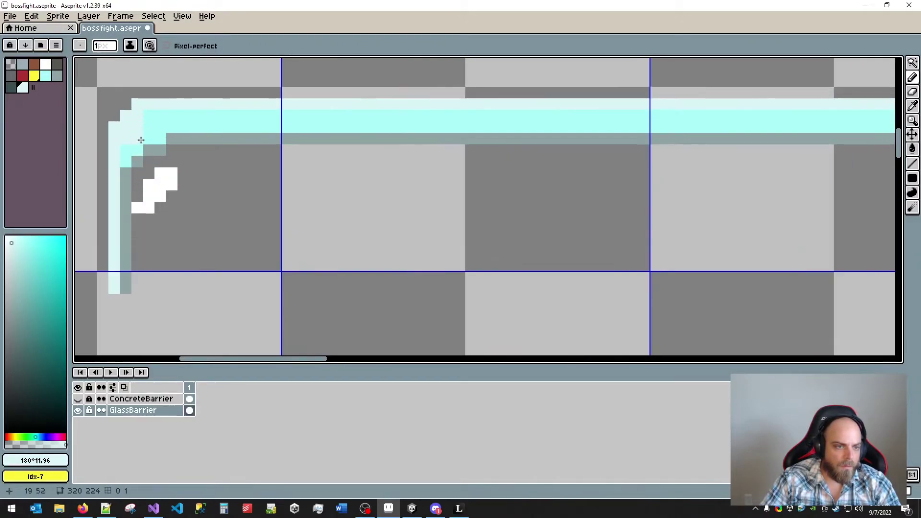
scroll(524, 194, down, 3)
drag(722, 195, 319, 145)
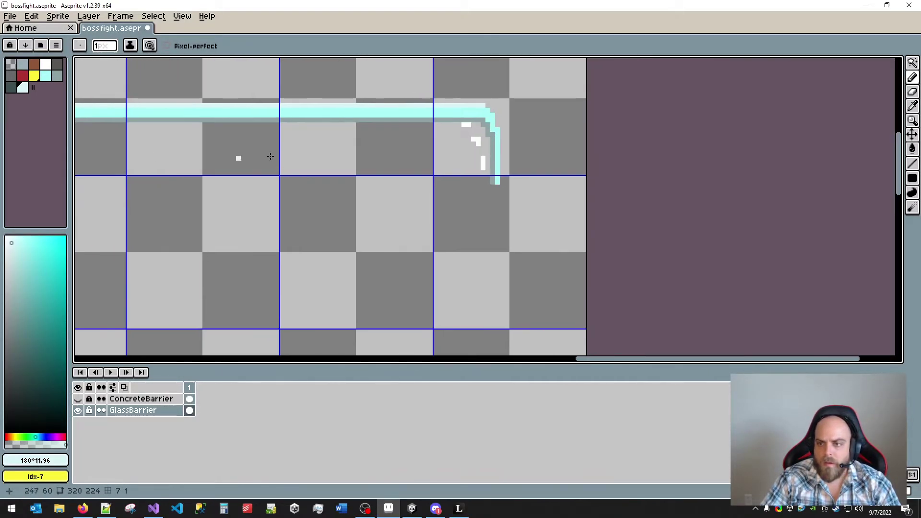
drag(470, 146, 405, 195)
scroll(414, 183, up, 4)
mouse_move(421, 107)
mouse_down()
mouse_move(442, 108)
mouse_move(453, 124)
mouse_up()
- Recolour the outer right vertical line of the glass border pale cyan, from the corner down to its lower end
click(460, 169)
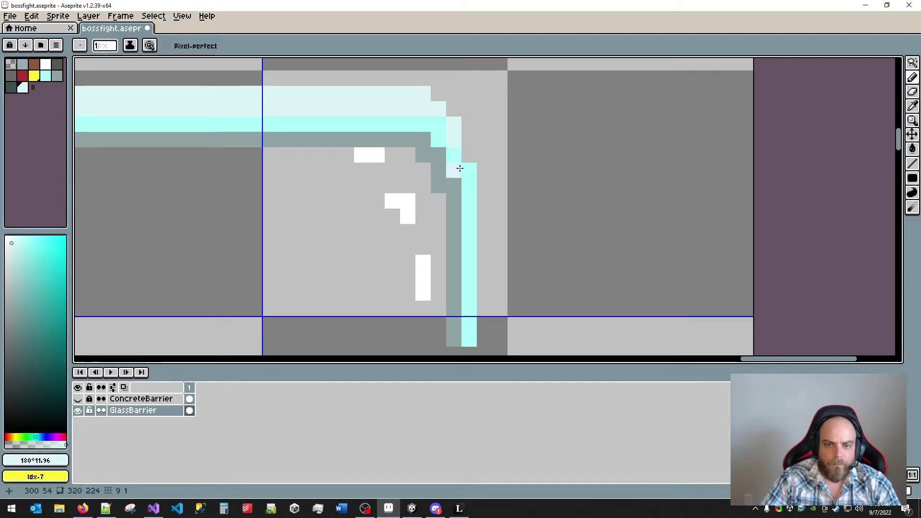
click(467, 170)
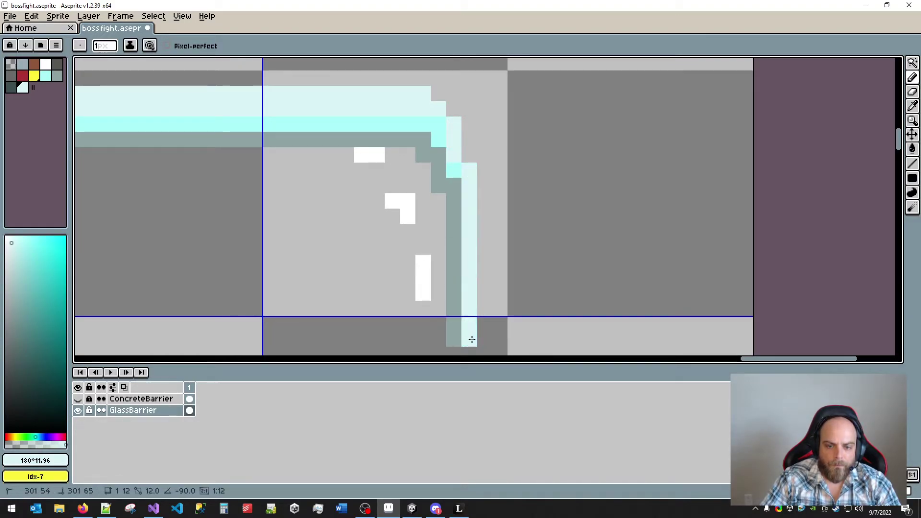
- Show the ConcreteBarrier layer again together with the recoloured glass border
scroll(361, 182, down, 4)
drag(180, 200, 517, 206)
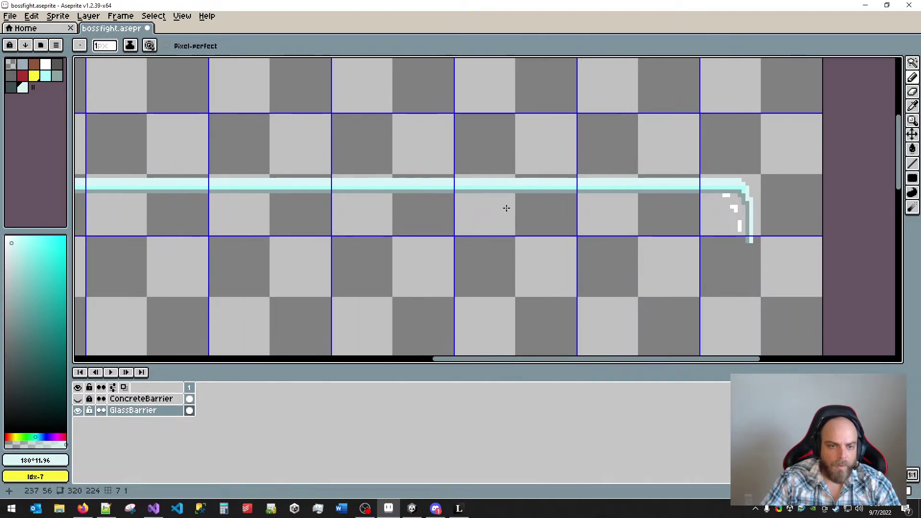
drag(153, 244, 761, 244)
drag(458, 241, 372, 199)
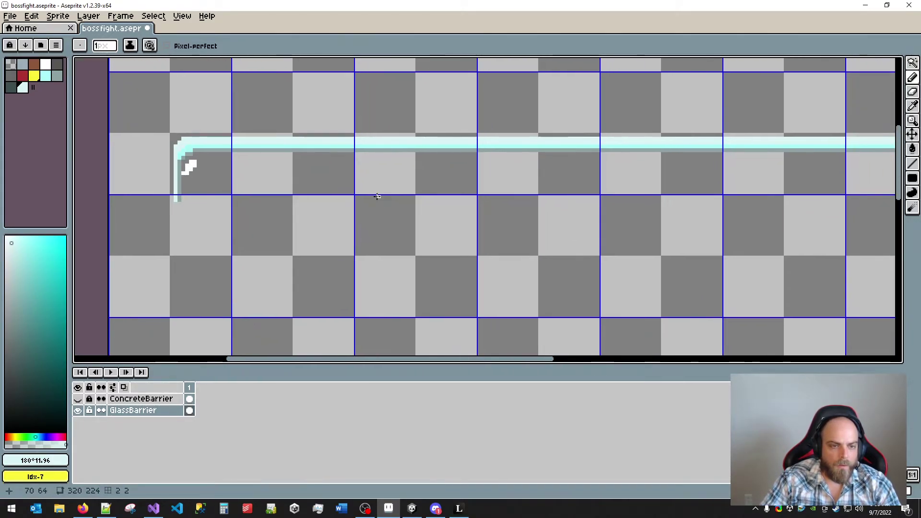
scroll(438, 197, down, 3)
drag(651, 214, 514, 197)
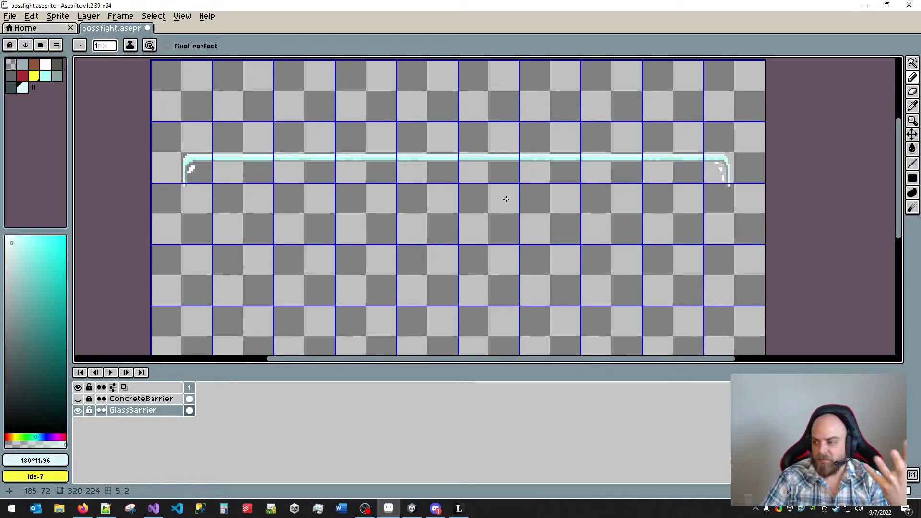
click(78, 399)
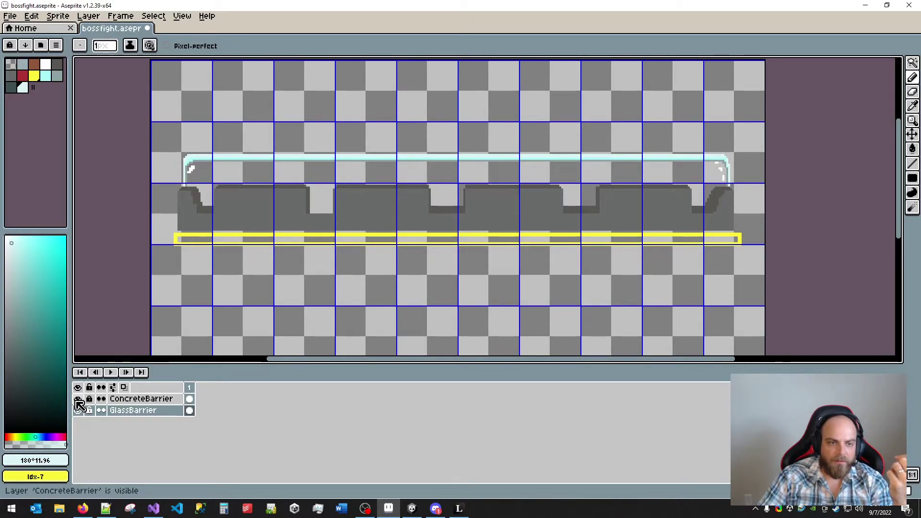
- Sample transparency and erase the lower-left pixel of the white highlight in the left glass corner
scroll(143, 210, up, 8)
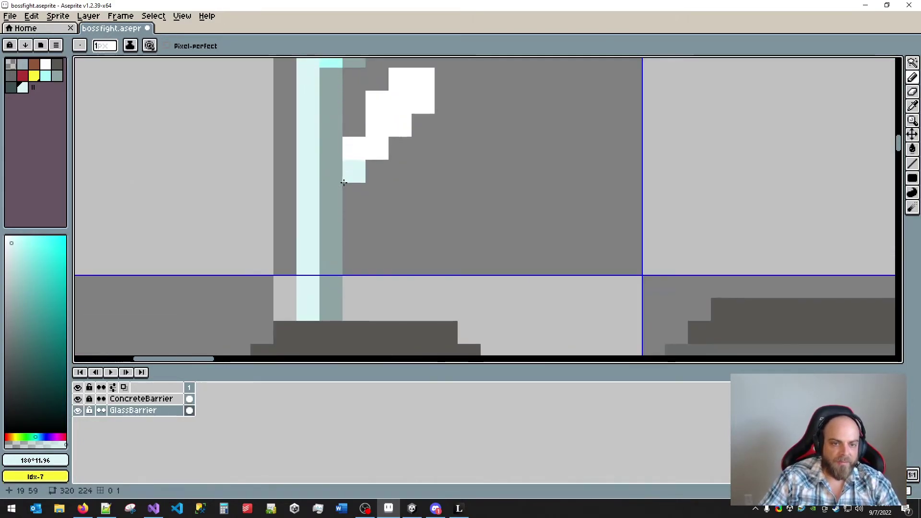
key(alt)
alt+click(347, 124)
click(354, 148)
scroll(398, 263, down, 5)
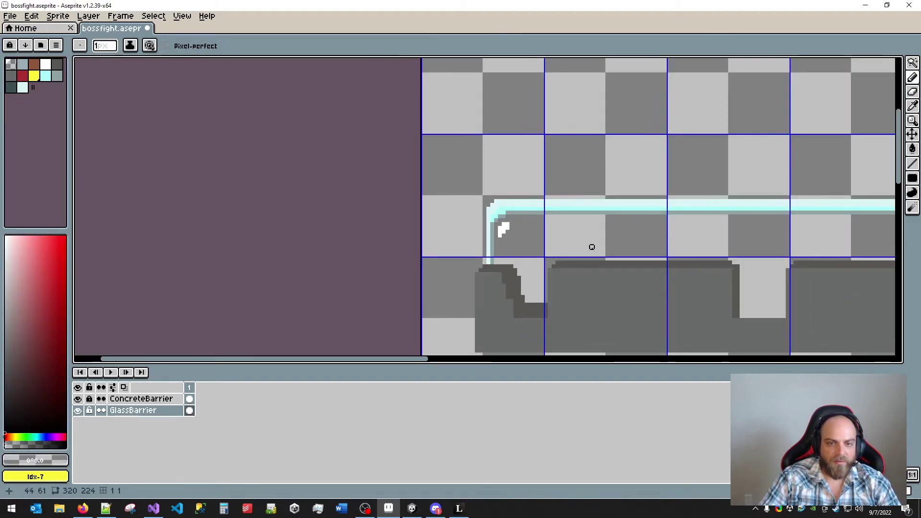
drag(591, 246, 325, 180)
- Erase the lower-right edge pixels of the left white highlight, thinning it to a narrow diagonal streak
scroll(213, 169, up, 4)
key(alt)
key(alt)
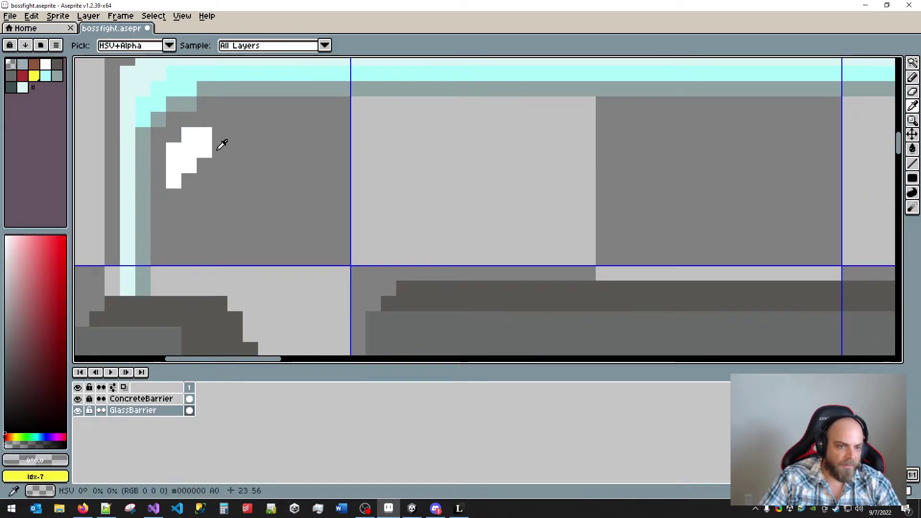
click(204, 150)
click(188, 165)
scroll(374, 194, down, 5)
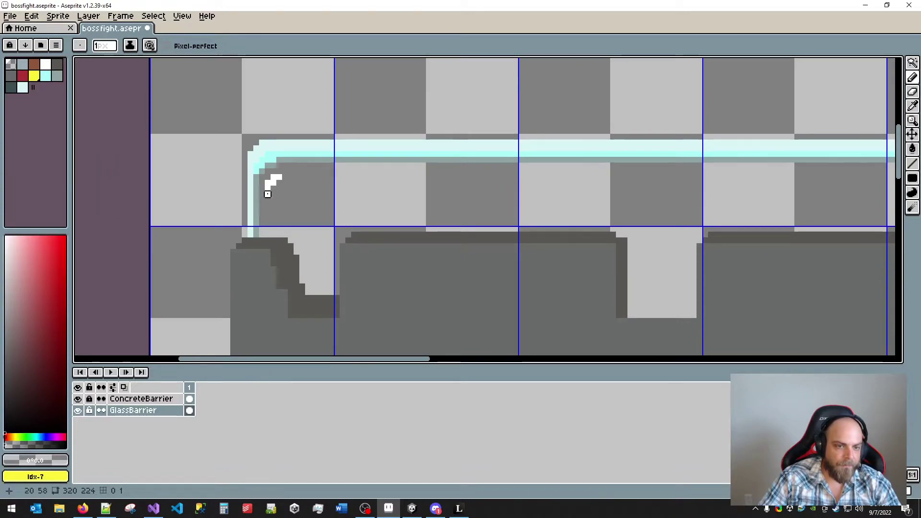
scroll(386, 152, down, 4)
scroll(386, 152, up, 2)
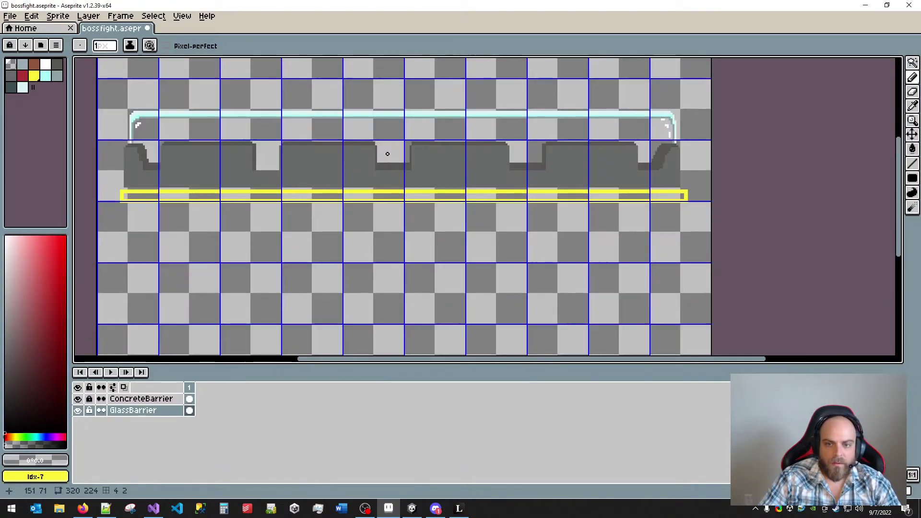
drag(355, 120, 405, 158)
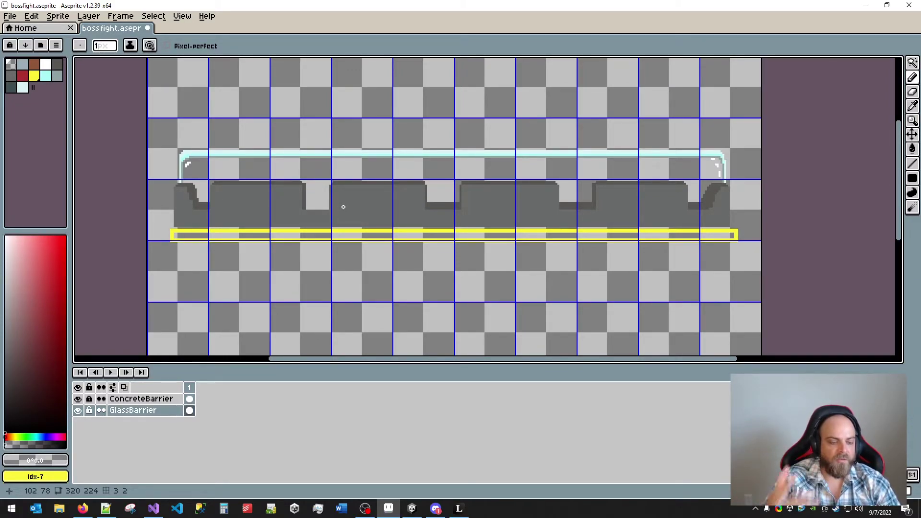
- Create a new layer directly above GlassBarrier and name it Boxes
click(144, 401)
right_click(142, 413)
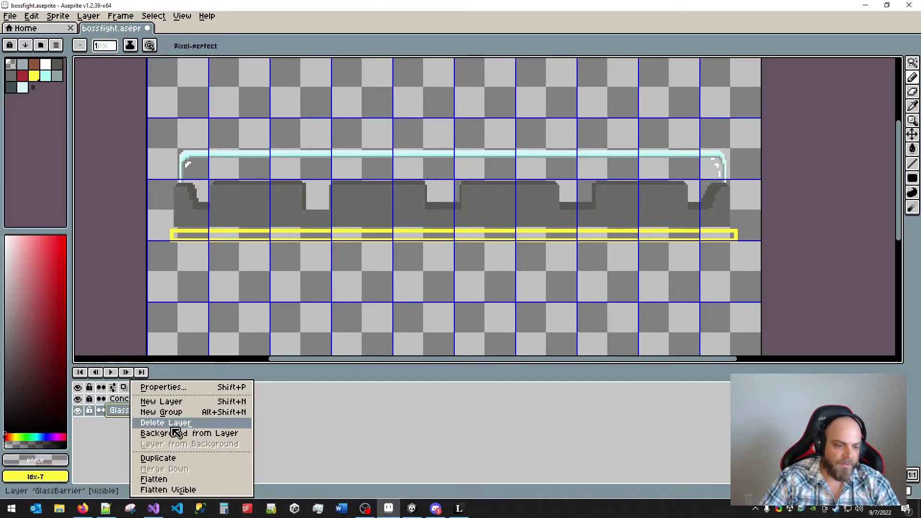
click(182, 404)
double_click(138, 411)
text(Boxes)
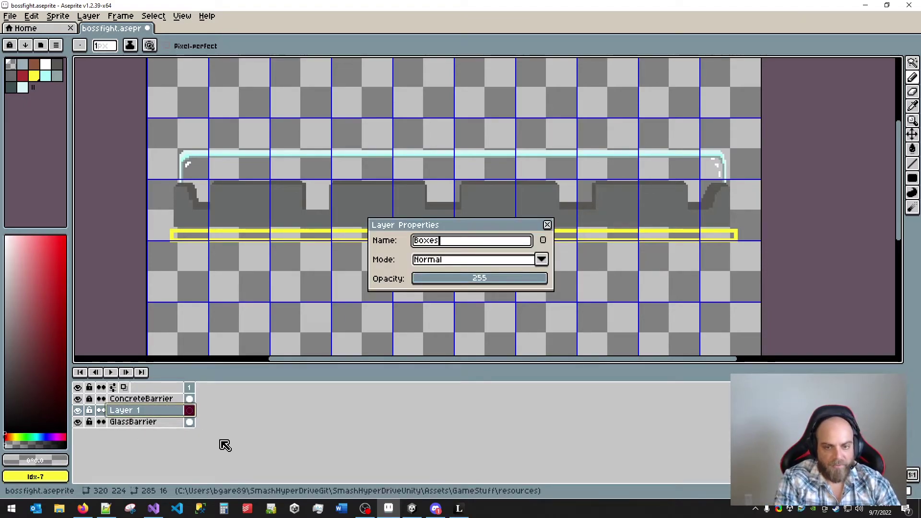
key(Return)
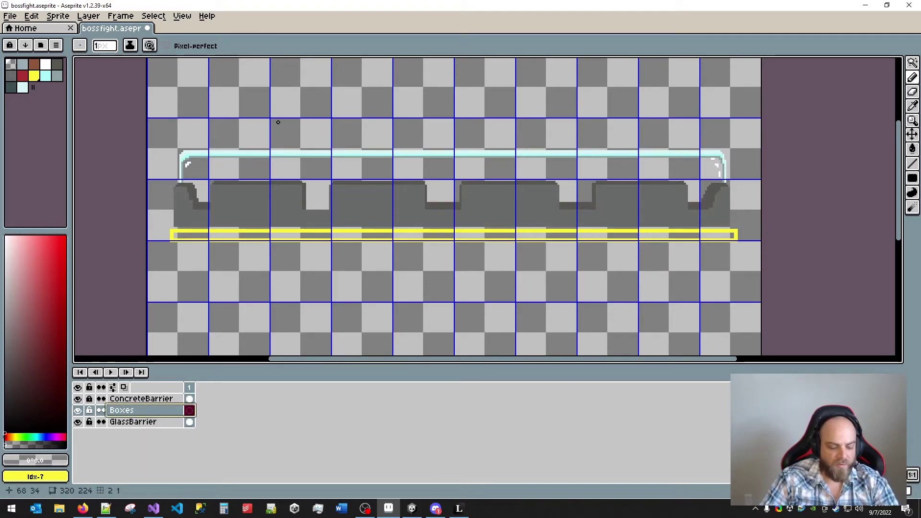
- Draw a filled red Idx-6 rectangle behind the left part of the concrete barrier, rising above the glass border
click(22, 76)
key(u)
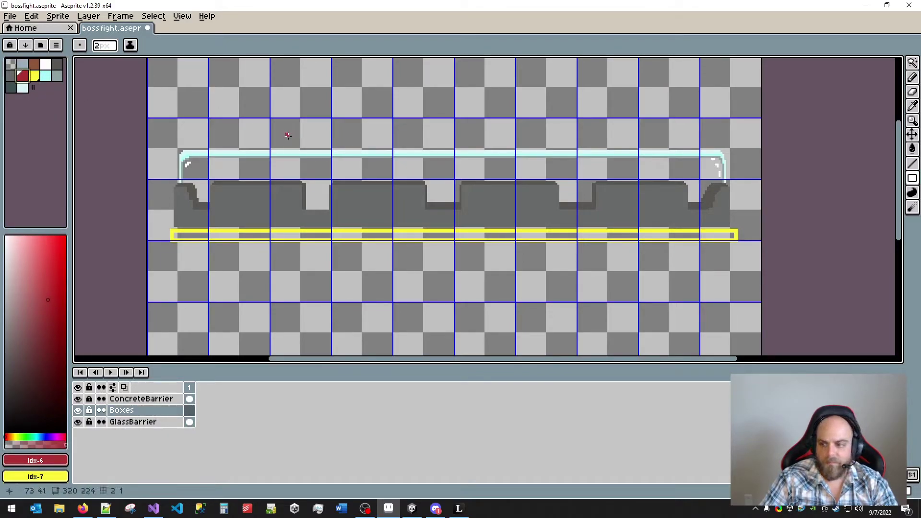
key(minus)
drag(234, 132, 322, 197)
- Move the Boxes layer below GlassBarrier in the layer stack
click(171, 427)
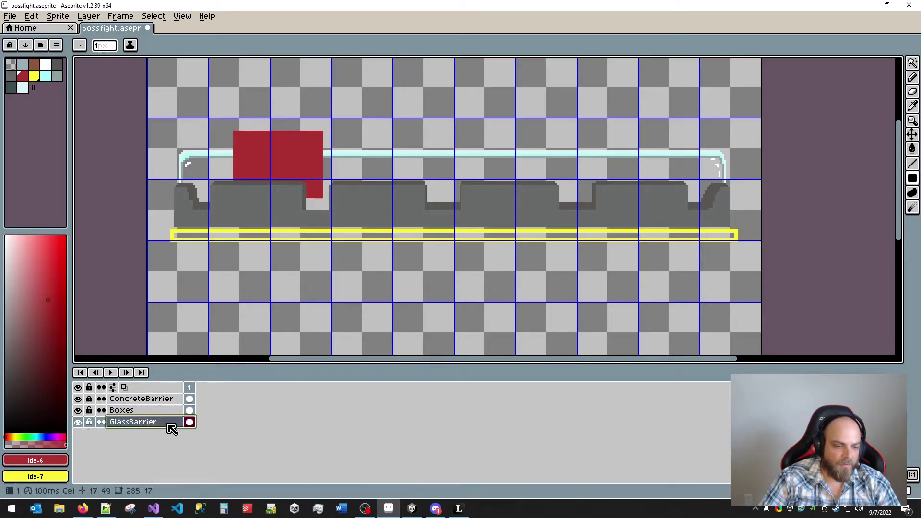
click(166, 413)
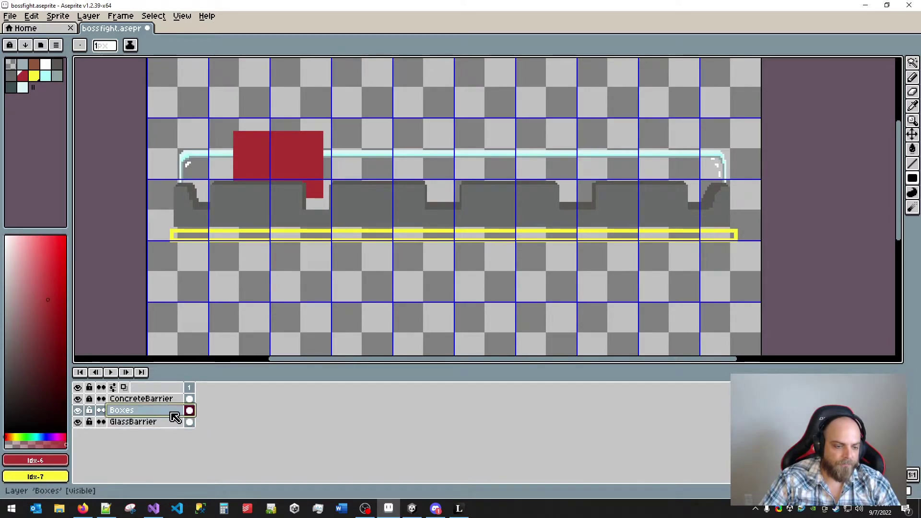
drag(194, 410, 190, 435)
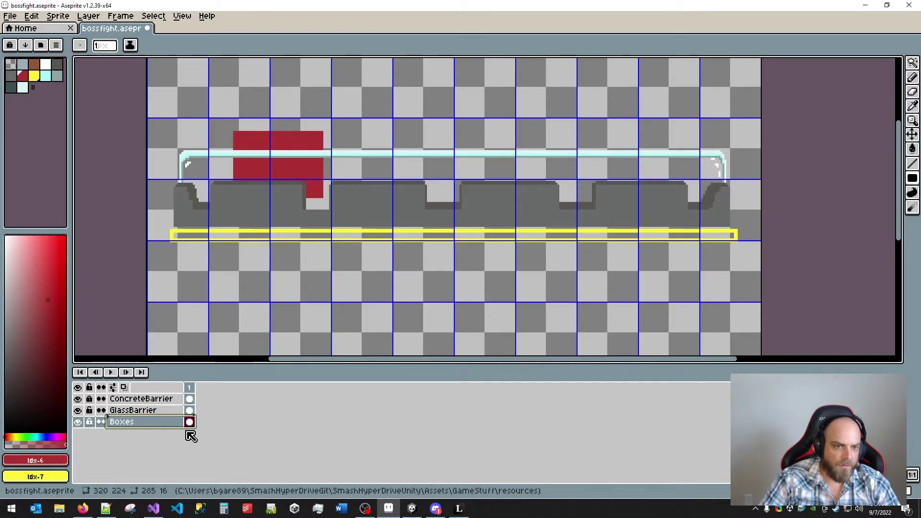
- Draw two more wide filled red boxes behind the barrier, one near the middle and one in the right half
drag(379, 131, 473, 219)
drag(539, 138, 657, 219)
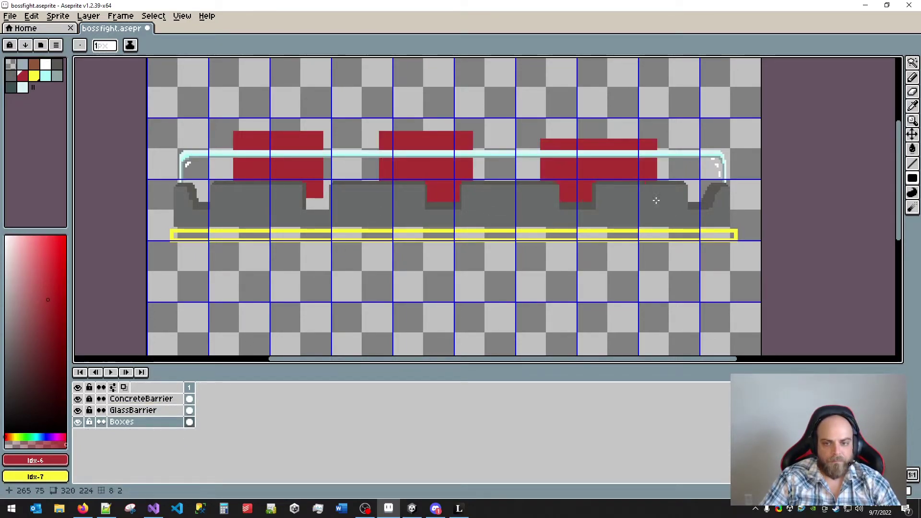
mouse_move(712, 116)
mouse_down()
mouse_move(707, 153)
mouse_move(664, 219)
mouse_up()
key(ctrl)
key(ctrl+z)
- Draw four narrower red boxes: one at each end, one between the middle and right wide boxes, and a thin tall one left of centre
drag(720, 108, 678, 188)
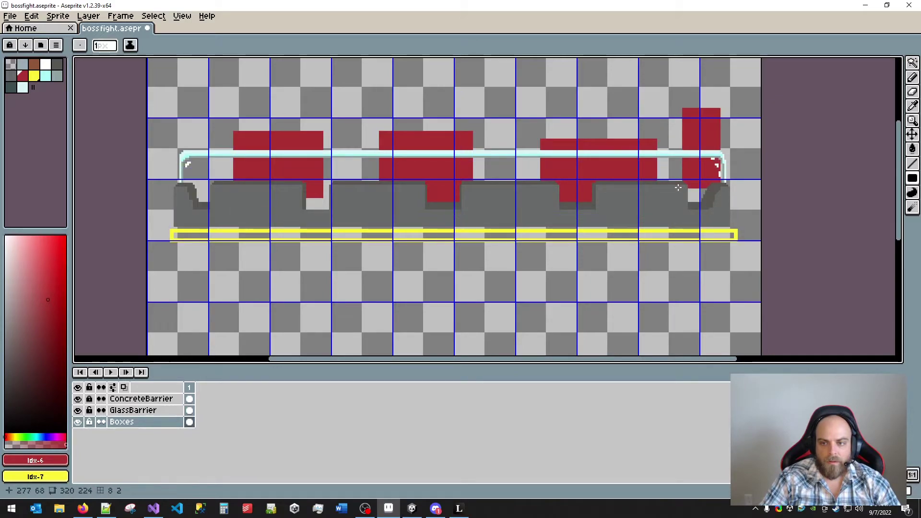
drag(476, 108, 528, 201)
drag(340, 96, 358, 217)
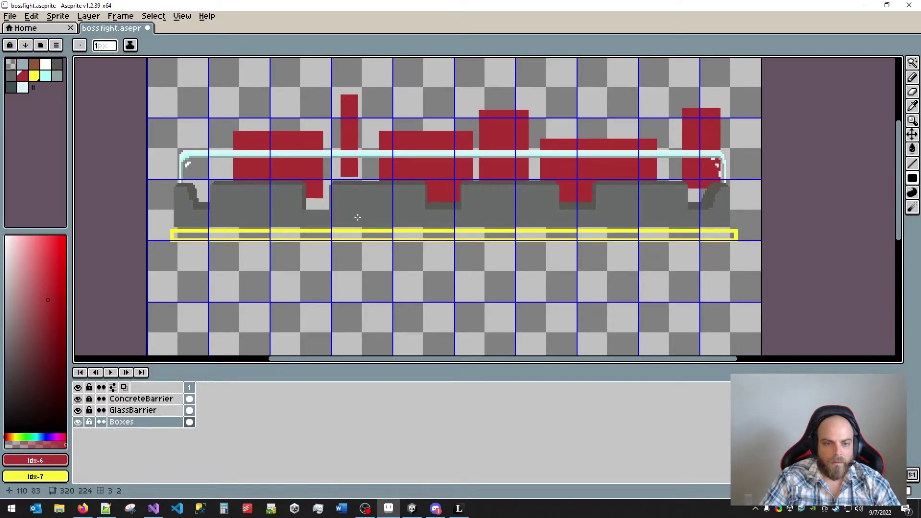
drag(191, 119, 222, 205)
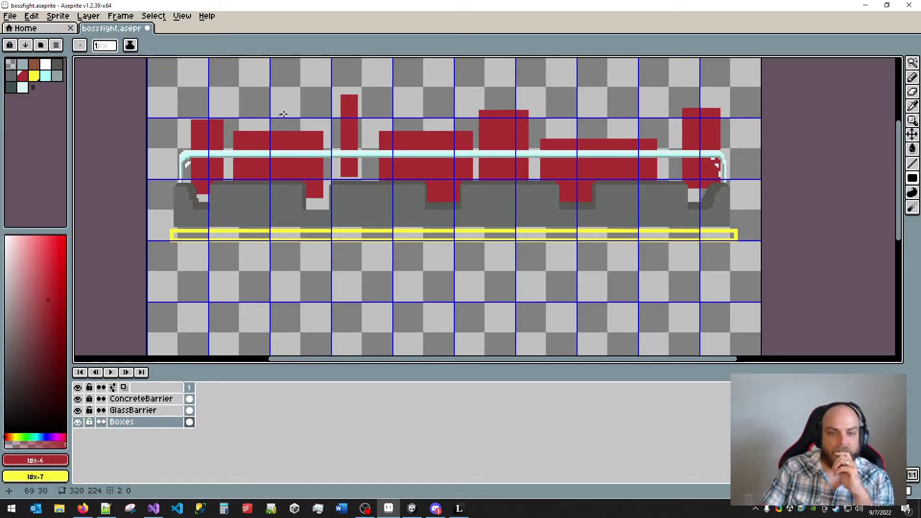
scroll(335, 206, up, 1)
scroll(364, 177, down, 1)
drag(429, 158, 406, 238)
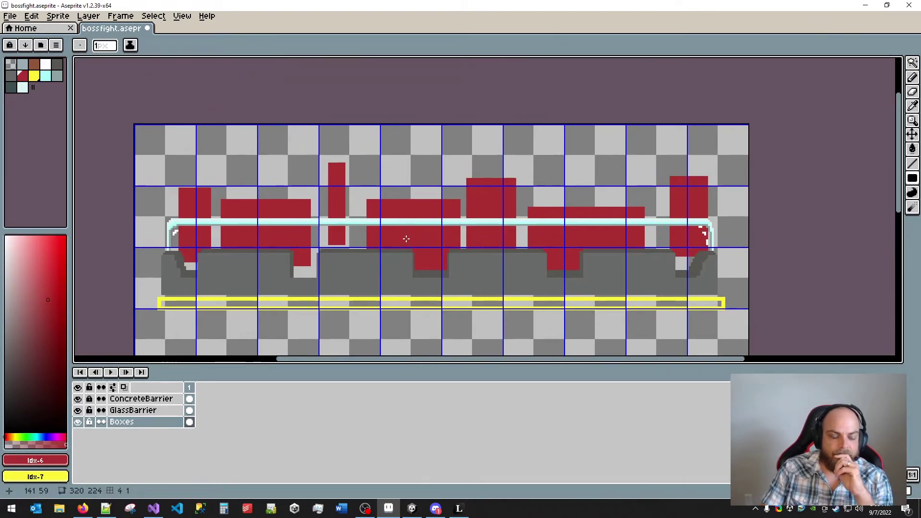
- Toggle the GlassBarrier layer's visibility and examine how the boxes, glass and concrete notches overlap
click(78, 411)
click(78, 412)
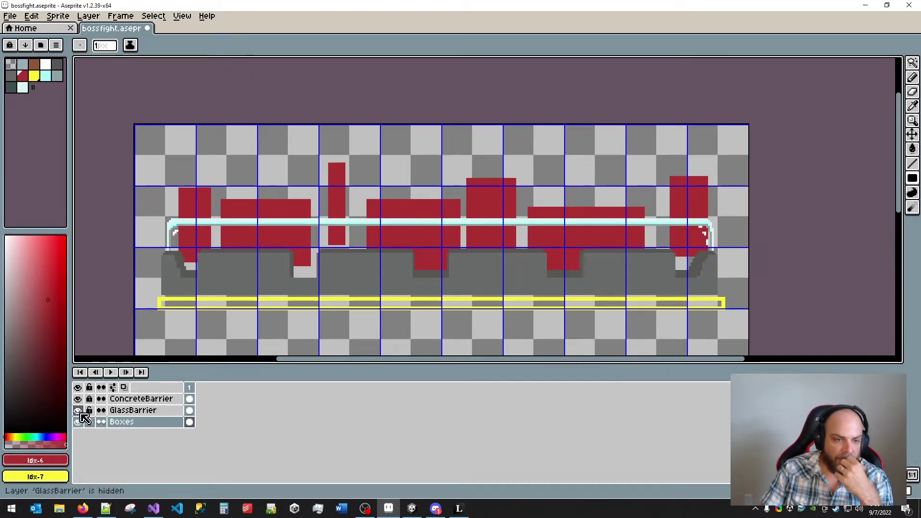
click(78, 411)
click(78, 411)
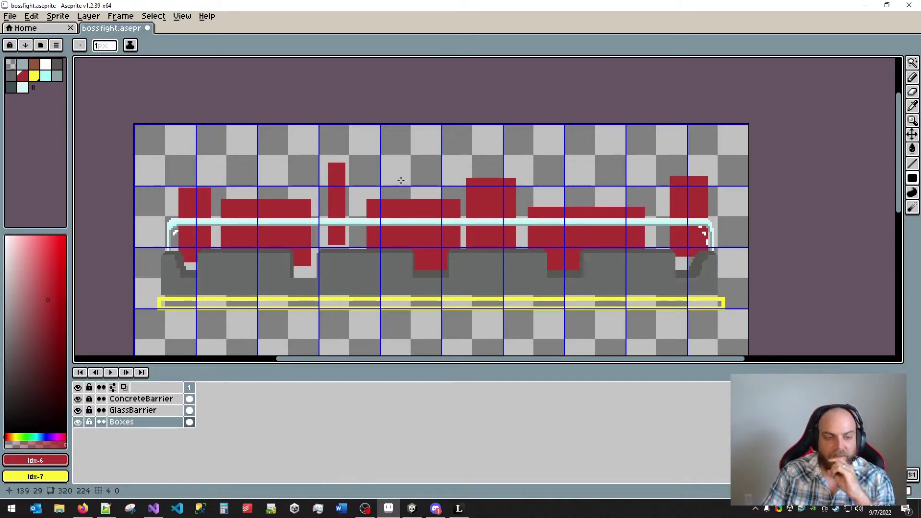
scroll(249, 254, up, 1)
scroll(249, 254, down, 1)
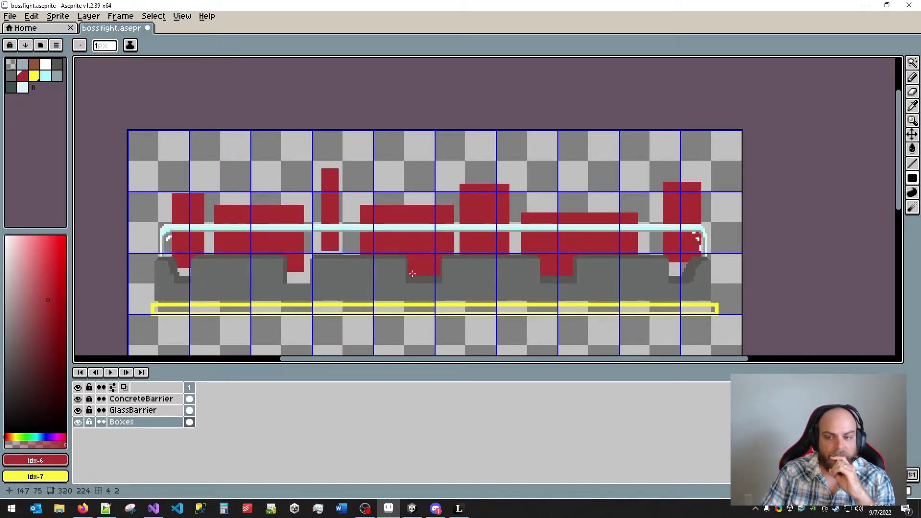
scroll(412, 274, up, 1)
drag(413, 273, 476, 261)
scroll(553, 212, down, 1)
scroll(318, 231, up, 3)
scroll(318, 230, up, 1)
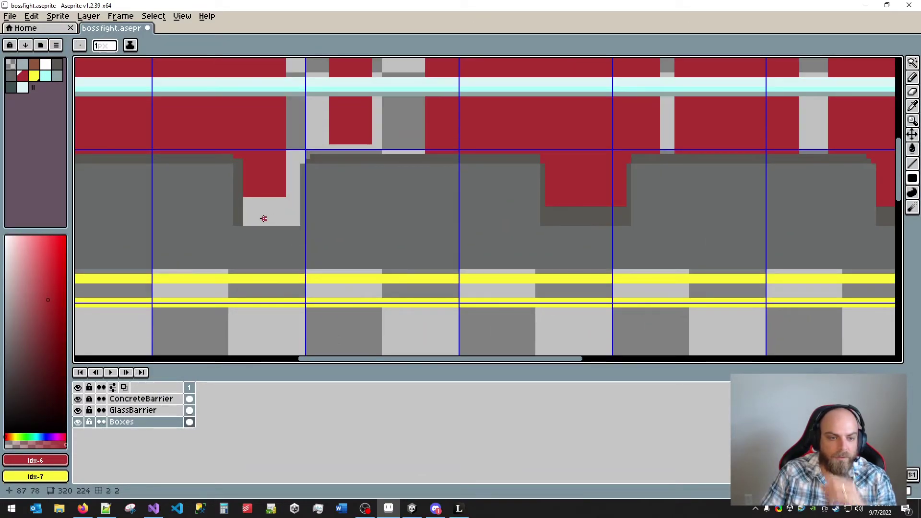
- On the ConcreteBarrier layer, draw a two-pixel dark ledge along the second notch's floor, using the gray sampled from the notch edge
drag(256, 218, 300, 224)
scroll(300, 223, up, 2)
key(i)
alt+click(277, 215)
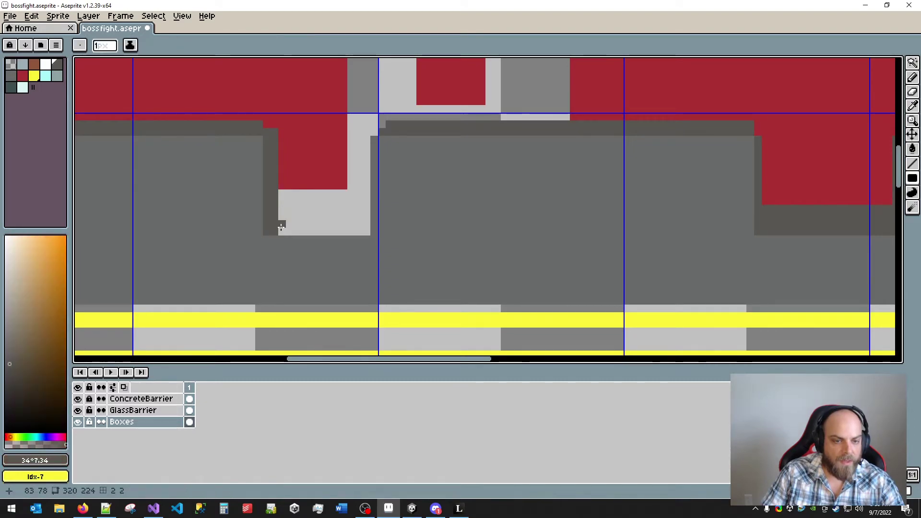
click(189, 410)
click(189, 399)
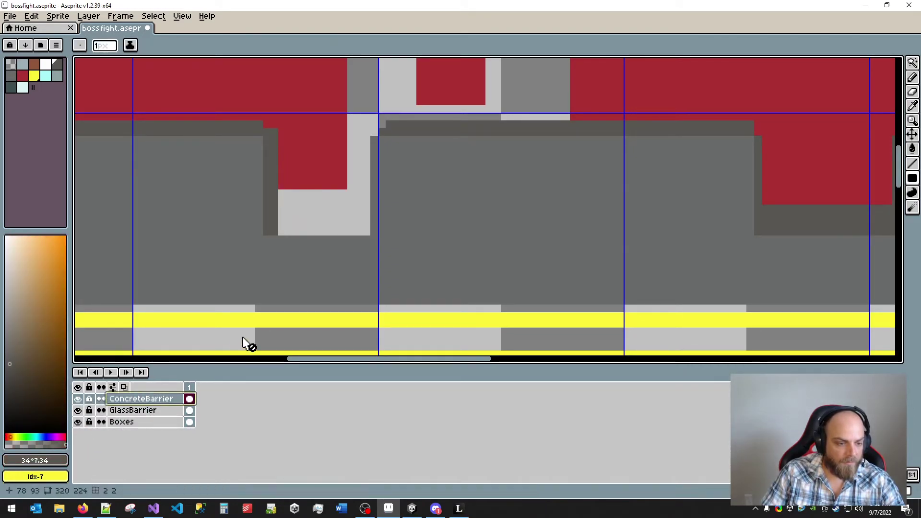
click(282, 231)
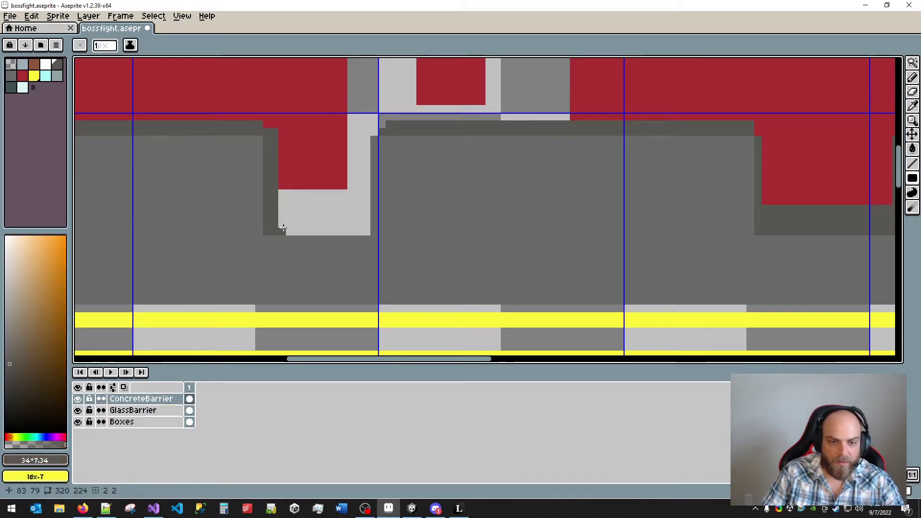
click(366, 232)
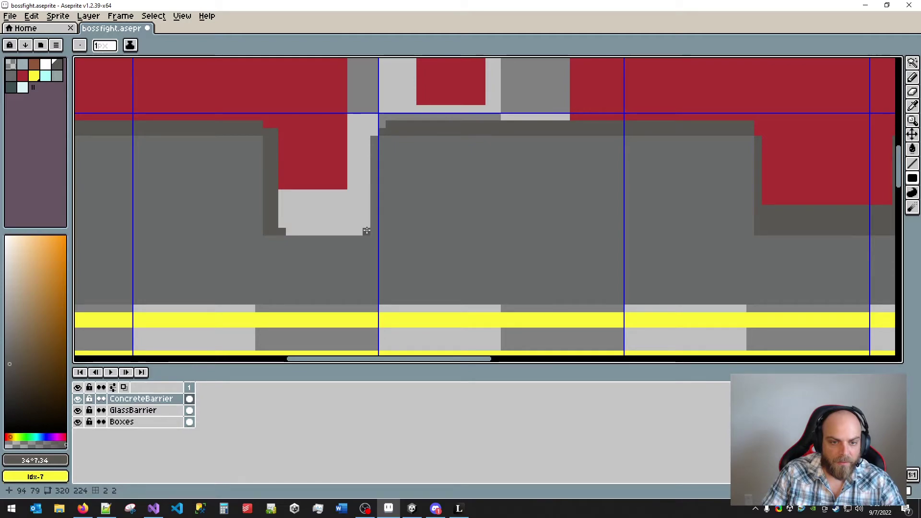
click(290, 232)
key(b)
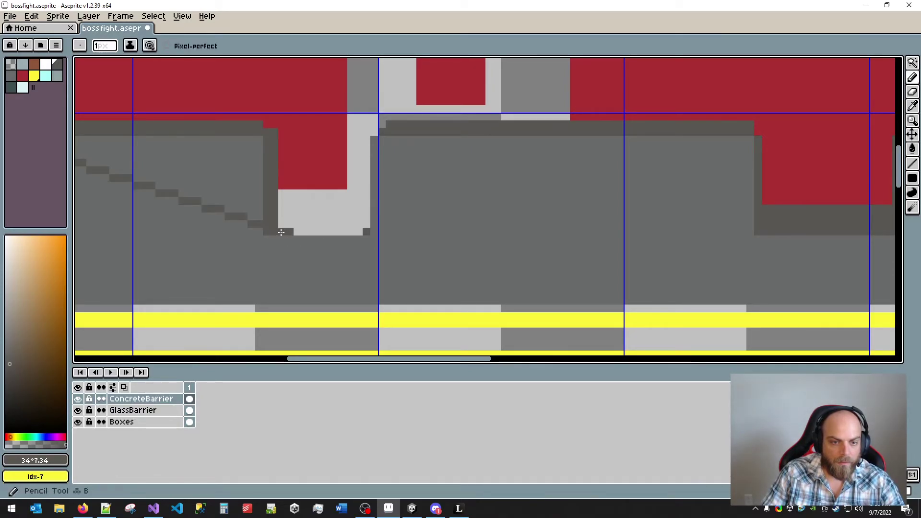
shift+click(366, 232)
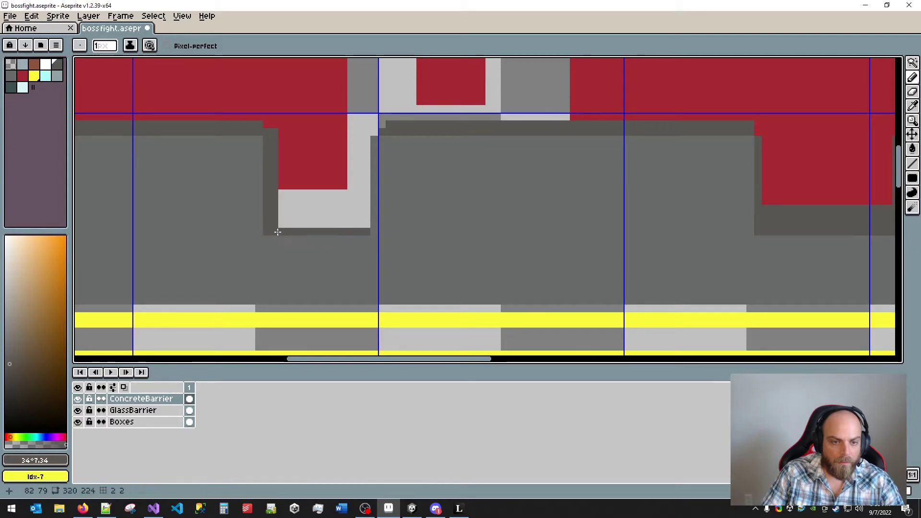
click(282, 224)
scroll(542, 249, down, 2)
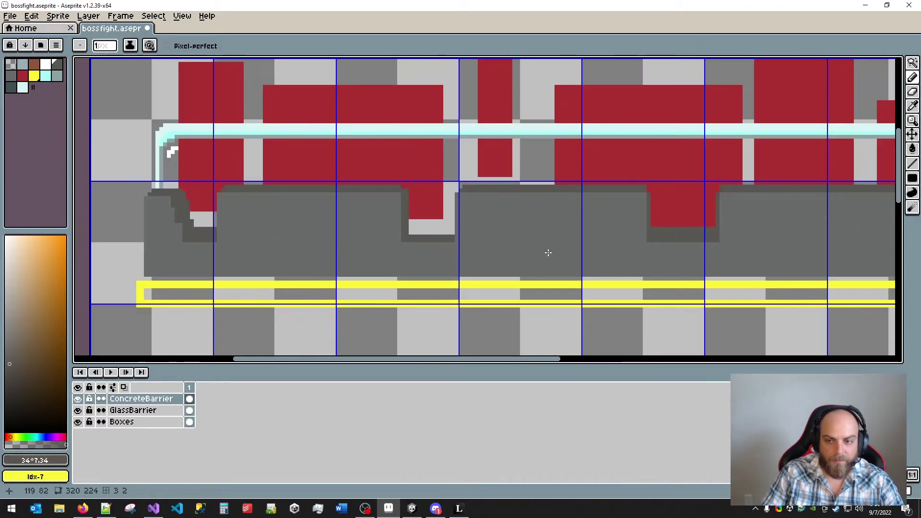
- Examine the notches along the concrete barrier from end to end
scroll(320, 189, up, 1)
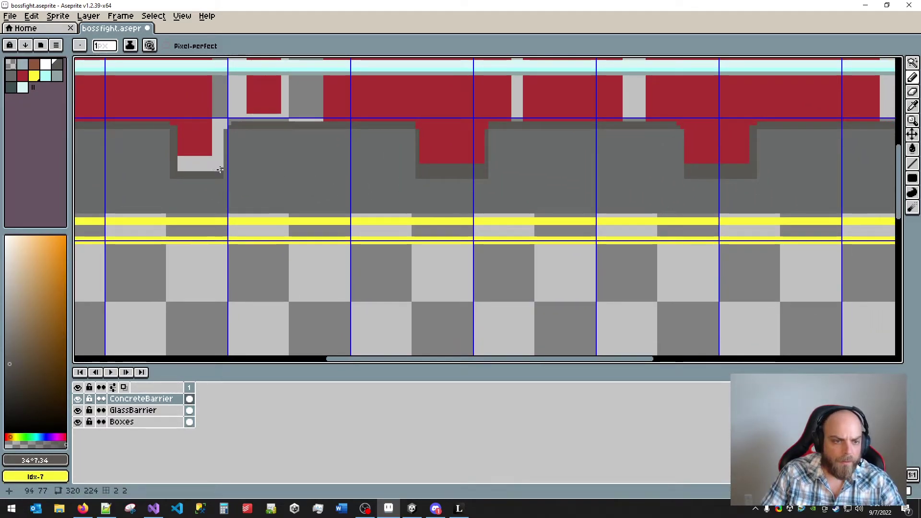
mouse_move(221, 169)
mouse_down()
mouse_move(176, 169)
mouse_move(222, 163)
mouse_up()
scroll(222, 163, down, 2)
scroll(688, 138, down, 1)
scroll(401, 206, up, 1)
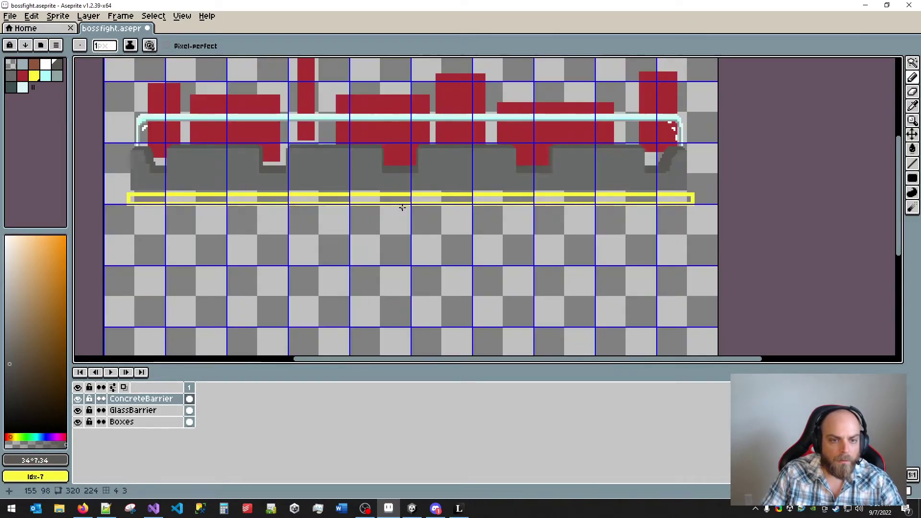
drag(339, 222, 354, 240)
scroll(760, 168, up, 1)
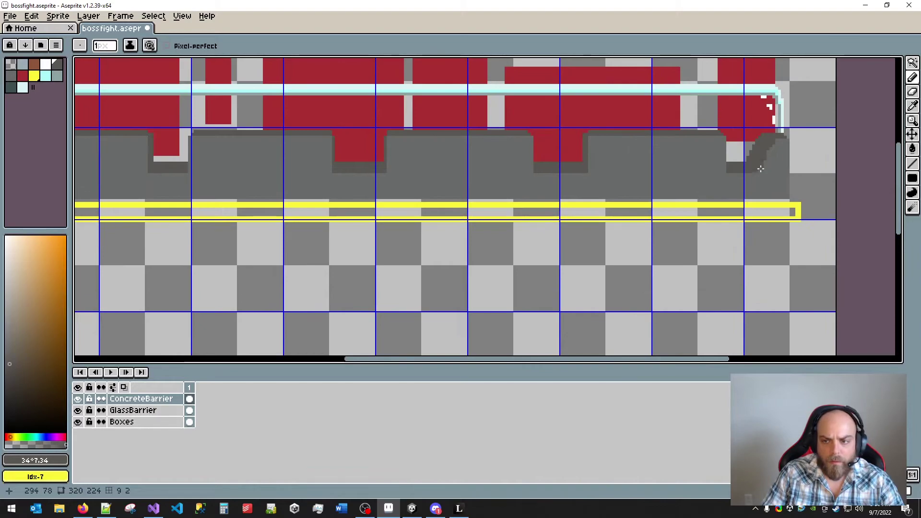
drag(266, 175, 507, 181)
scroll(260, 180, up, 2)
scroll(428, 191, down, 2)
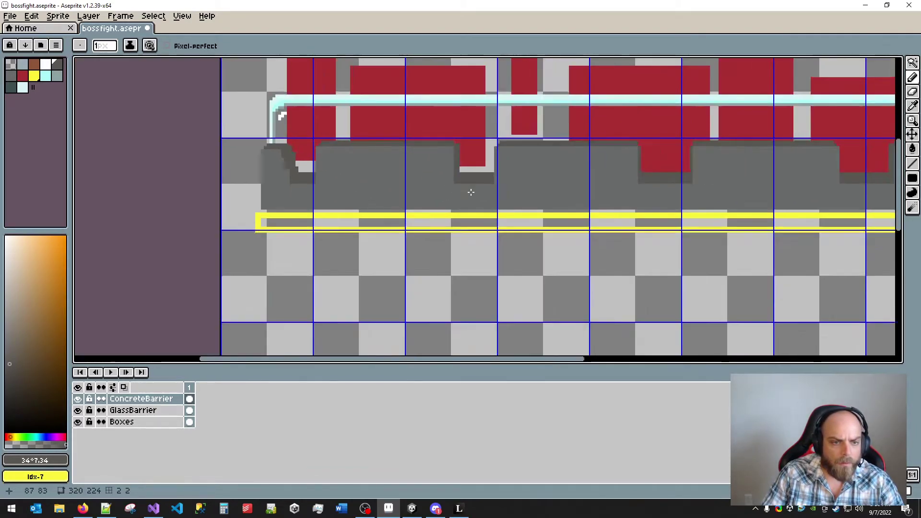
scroll(528, 190, down, 2)
drag(576, 191, 432, 236)
- On the GlassBarrier layer, extend the glass pane's left pale outline about 20 pixels down behind the concrete, using its sampled 180°11.96 colour
click(133, 410)
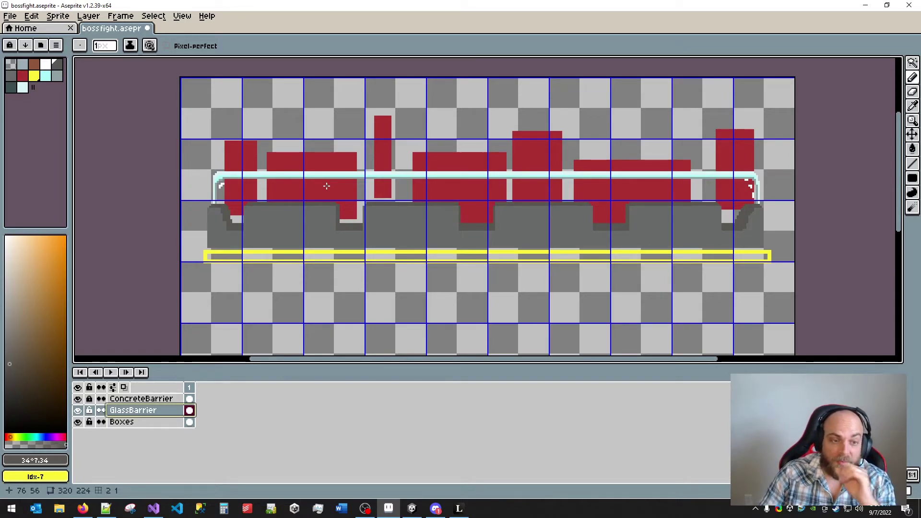
scroll(233, 251, up, 2)
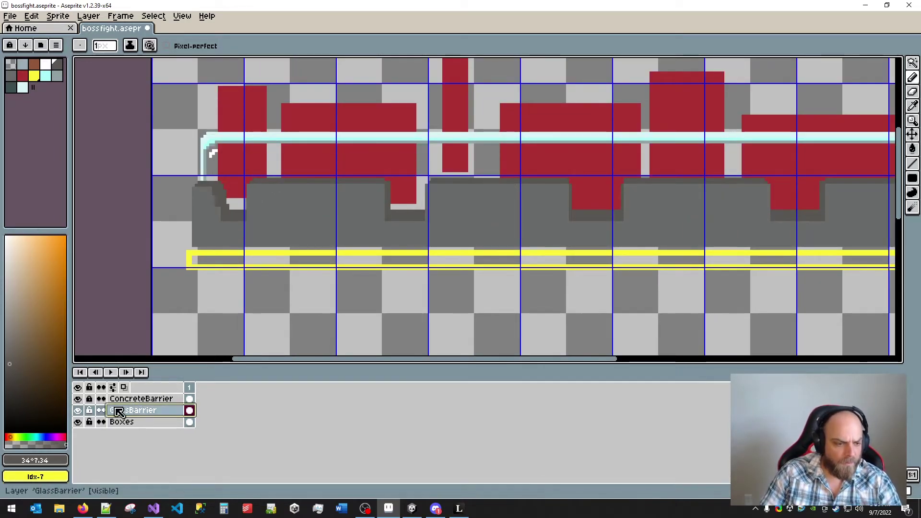
click(77, 399)
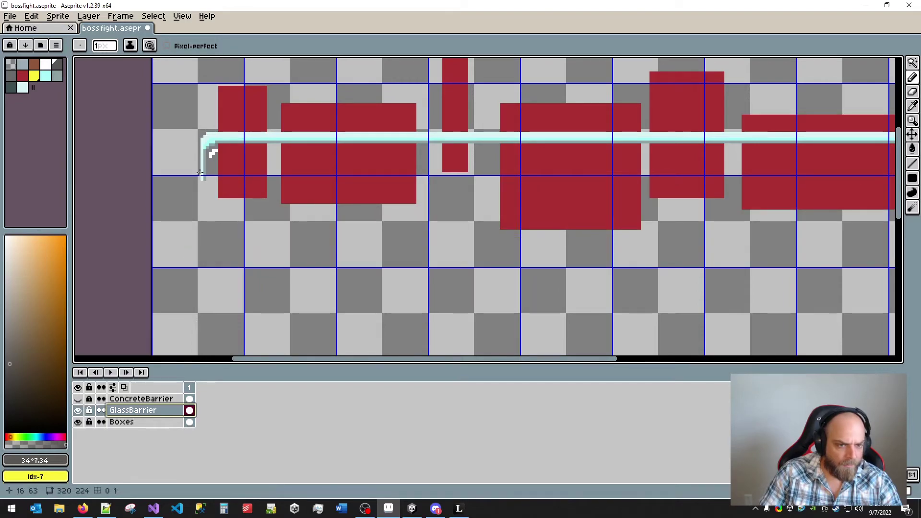
scroll(205, 154, up, 3)
key(i)
click(216, 165)
key(b)
scroll(236, 257, down, 4)
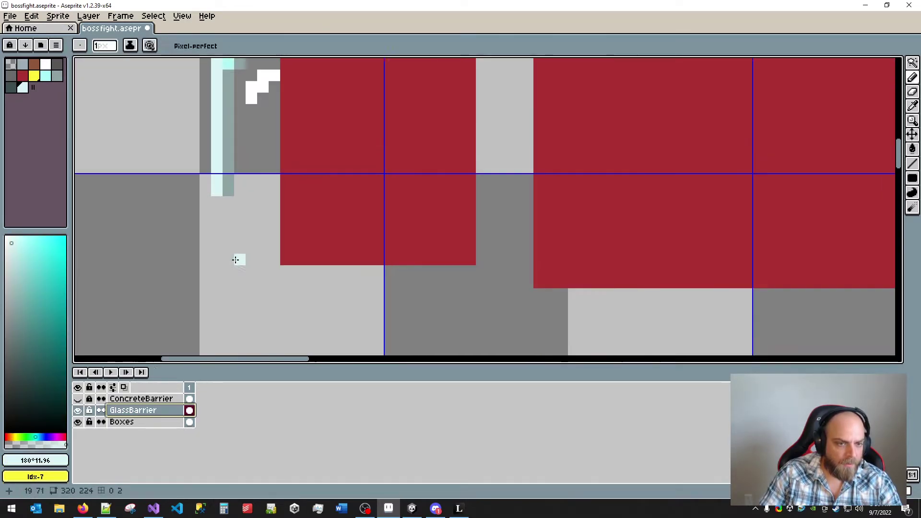
click(78, 399)
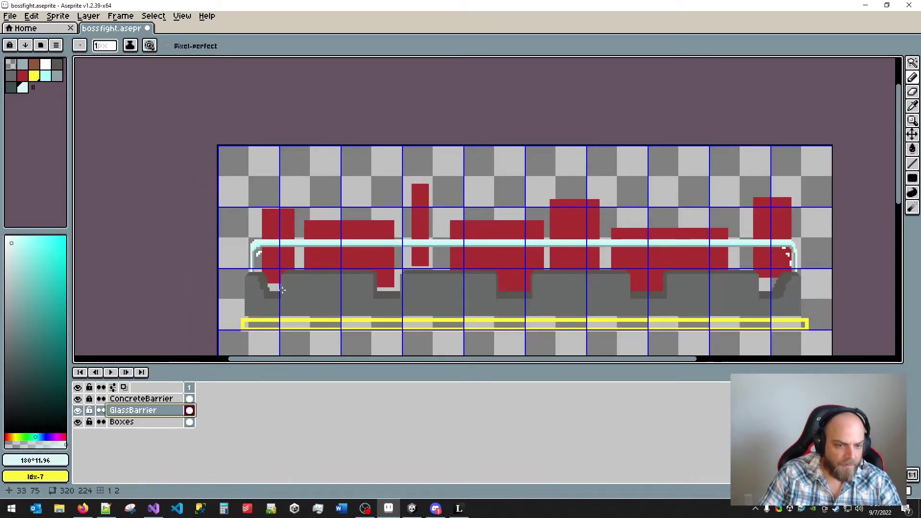
click(78, 398)
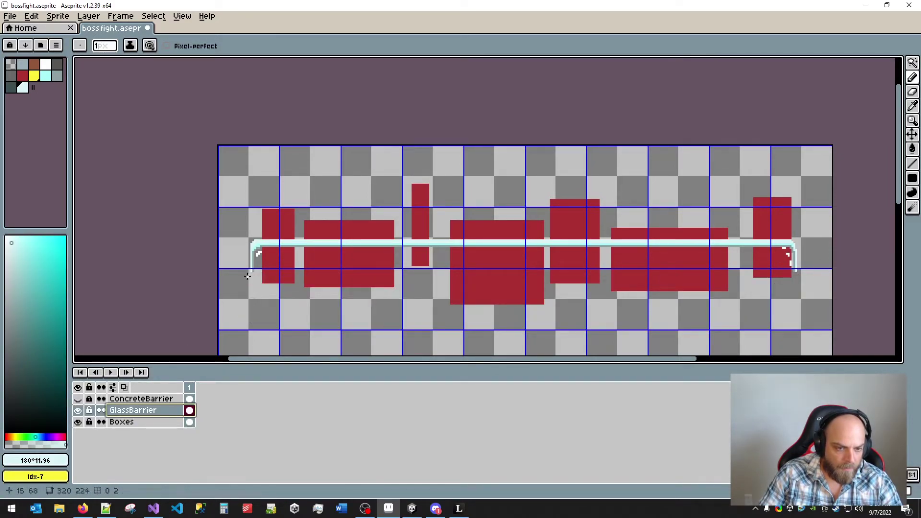
scroll(262, 262, up, 3)
scroll(294, 308, down, 1)
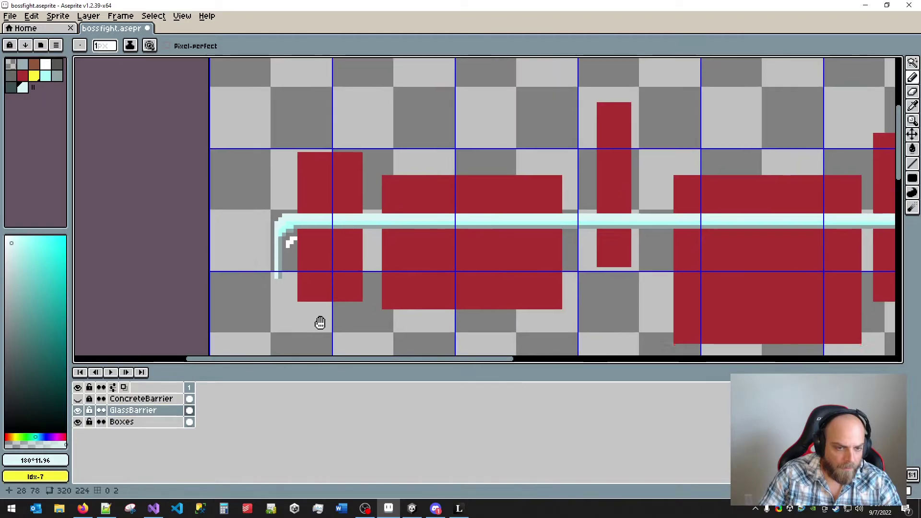
drag(318, 323, 357, 140)
click(77, 399)
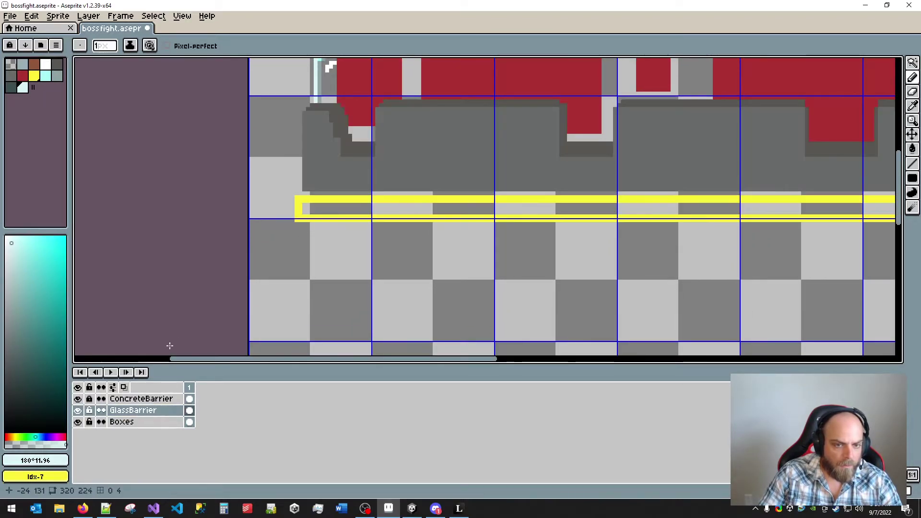
key(shift)
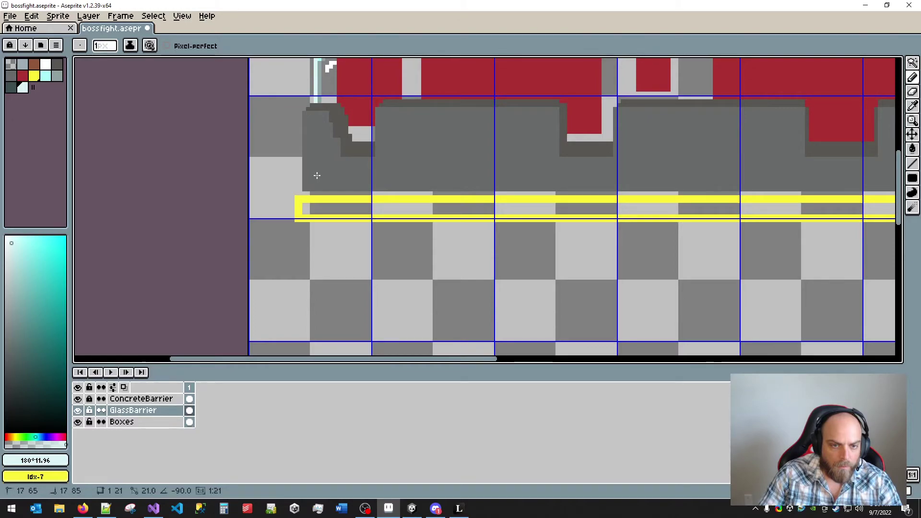
- Hide ConcreteBarrier and extend the shaded inner line of the glass's left edge down to the same depth, using its sampled 179°12.63 colour
click(78, 399)
alt+click(319, 99)
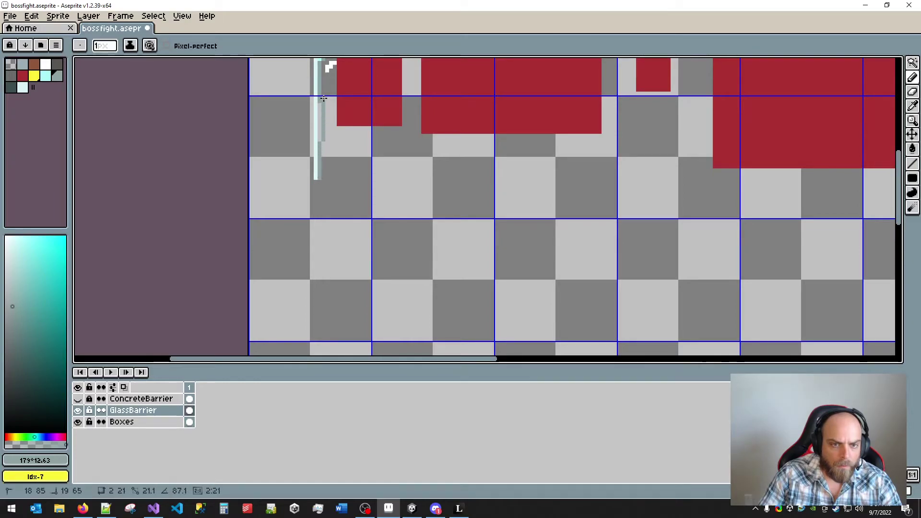
scroll(367, 194, down, 1)
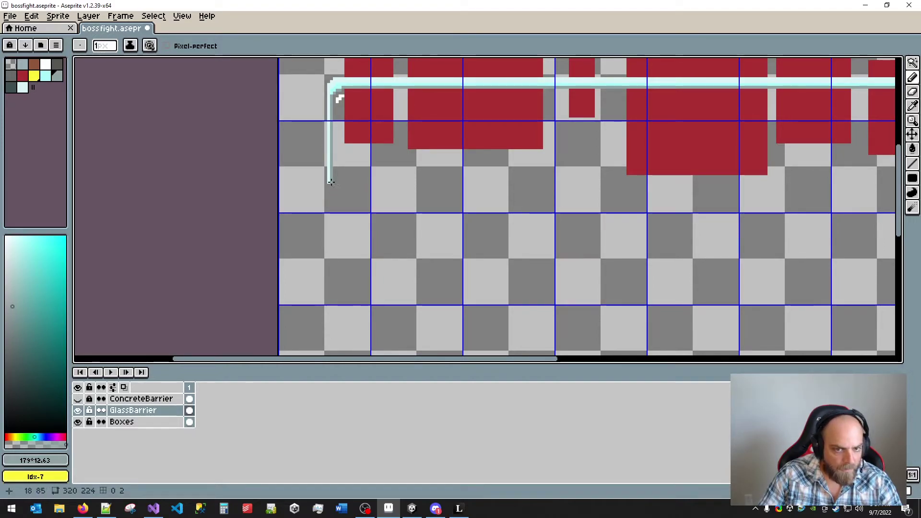
- Sample the pale 180°11.96 outline colour and extend the glass pane's right outer edge about 20 pixels straight down
key(i)
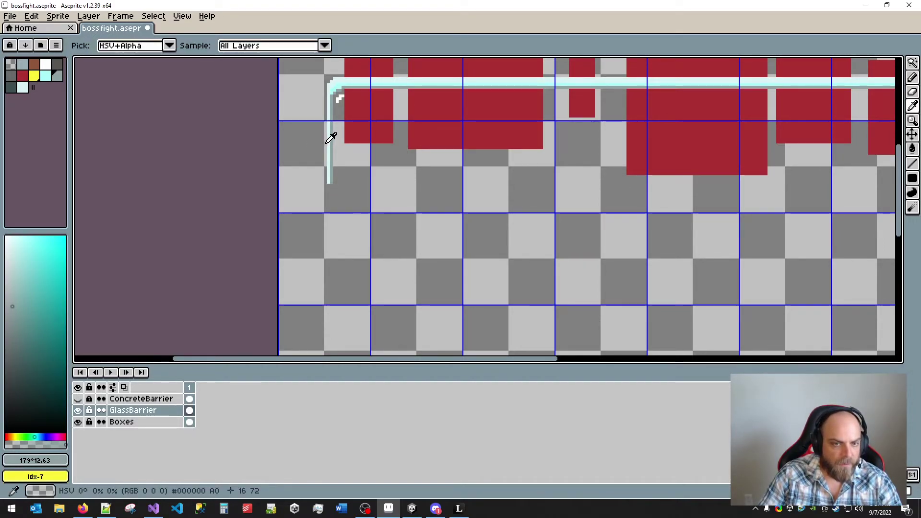
alt+click(329, 142)
drag(646, 187, 253, 179)
drag(727, 156, 407, 181)
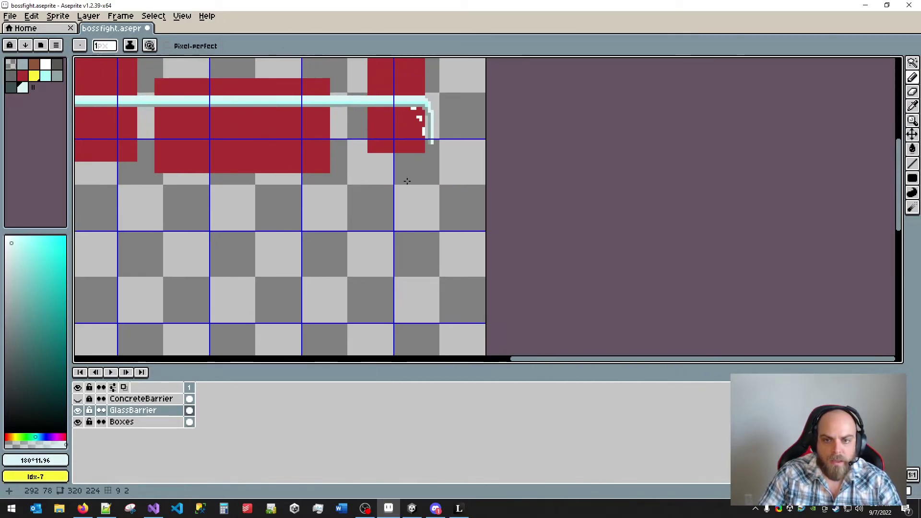
scroll(407, 181, up, 2)
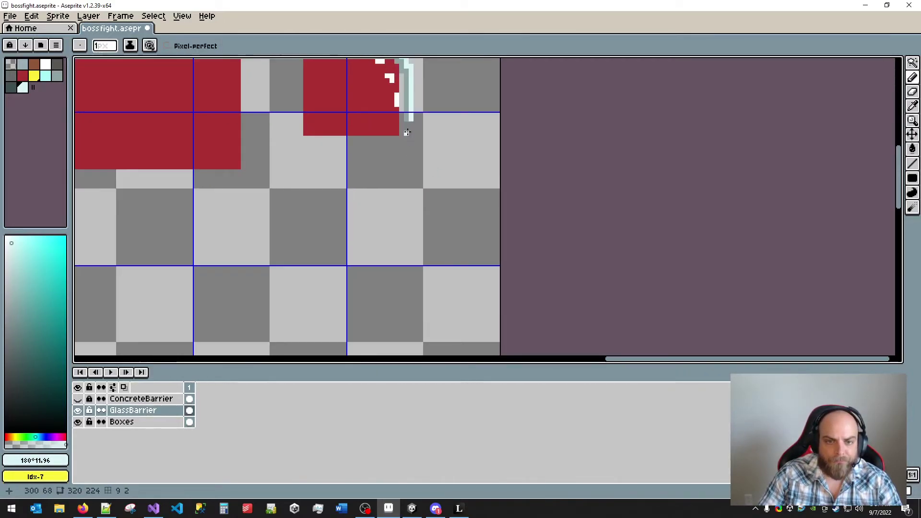
shift+click(410, 215)
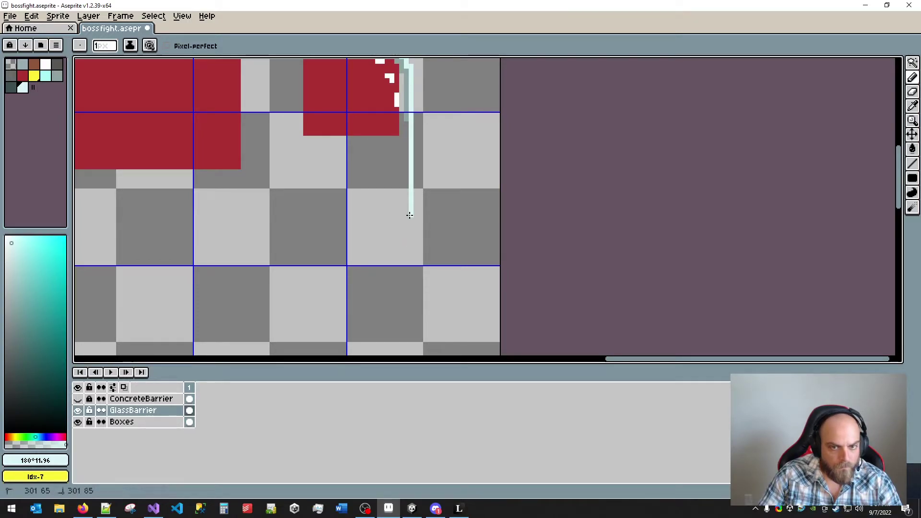
- Extend the right edge's shaded inner line to the same depth in its 179°12.63 colour and make ConcreteBarrier visible again
alt+click(413, 118)
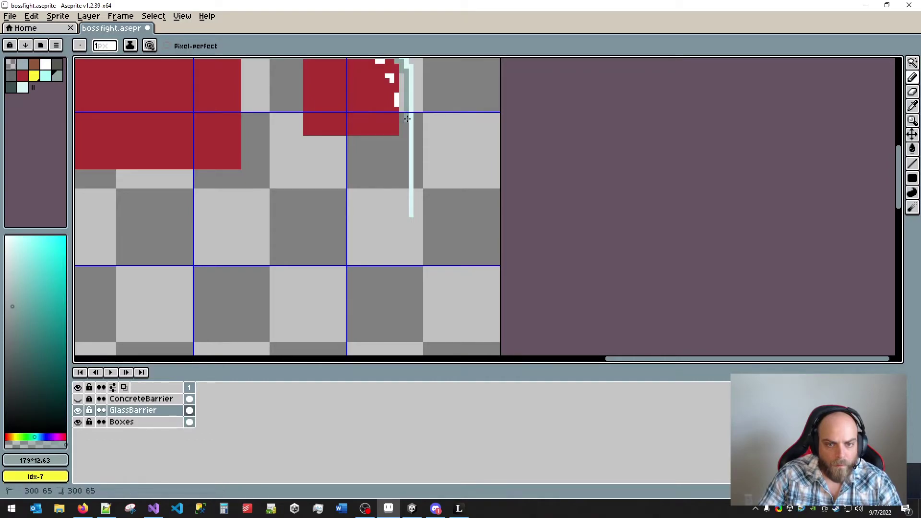
scroll(483, 247, down, 4)
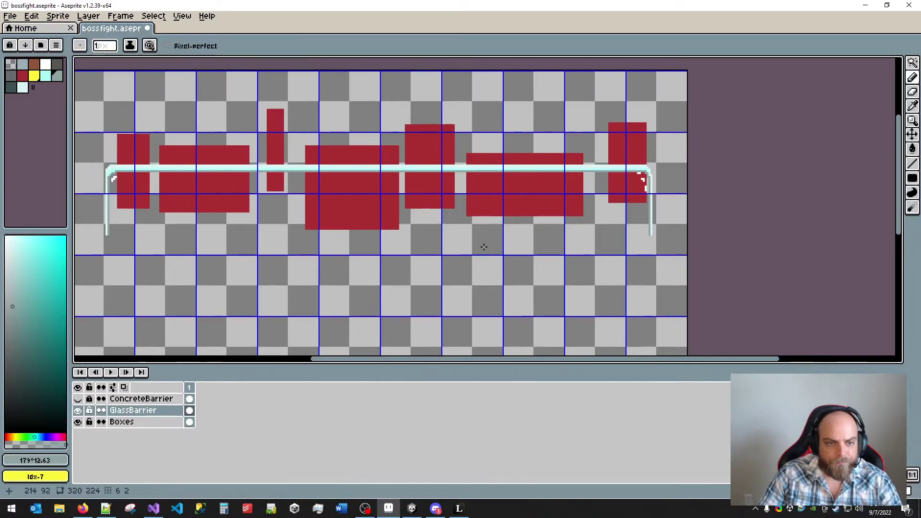
click(78, 399)
click(79, 400)
click(78, 400)
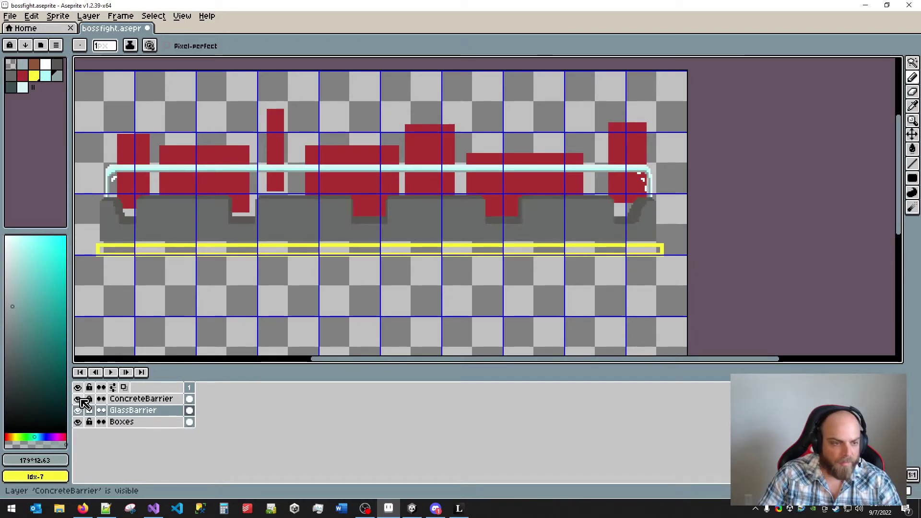
- Select and delete the yellow outline beneath the concrete base on the ConcreteBarrier layer, unlocking the layer for the deletion and locking it again
scroll(256, 210, down, 3)
scroll(255, 210, left, 5)
key(m)
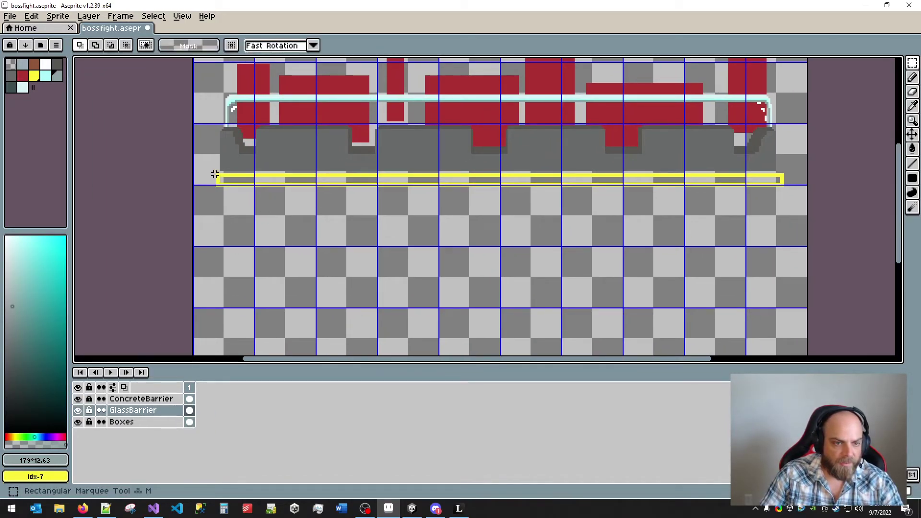
drag(214, 174, 833, 189)
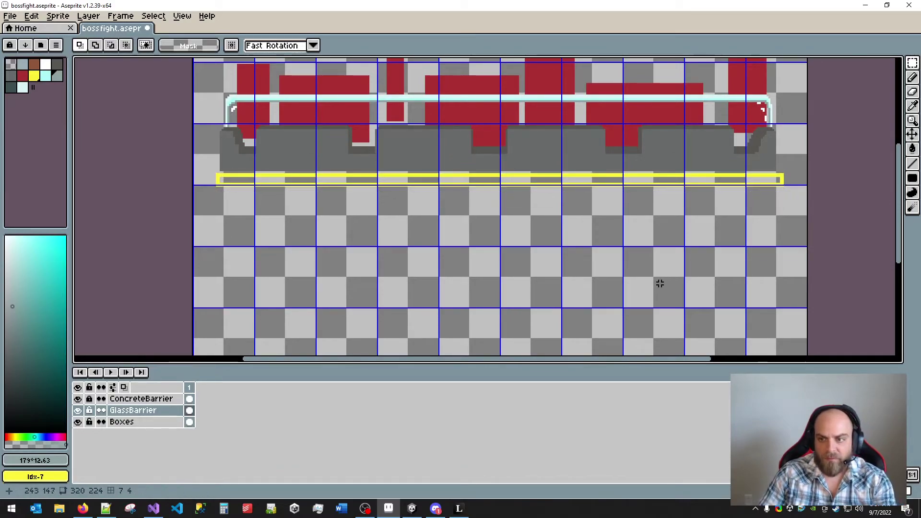
click(189, 398)
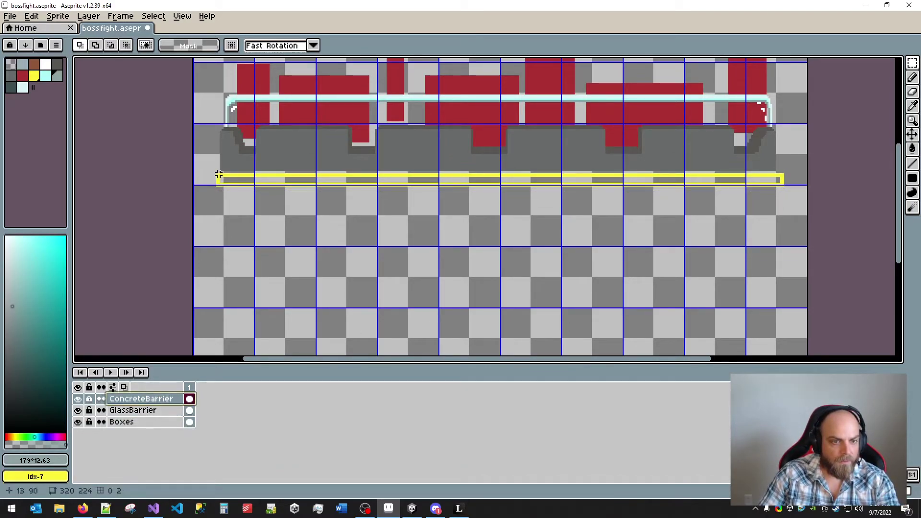
drag(216, 175, 815, 237)
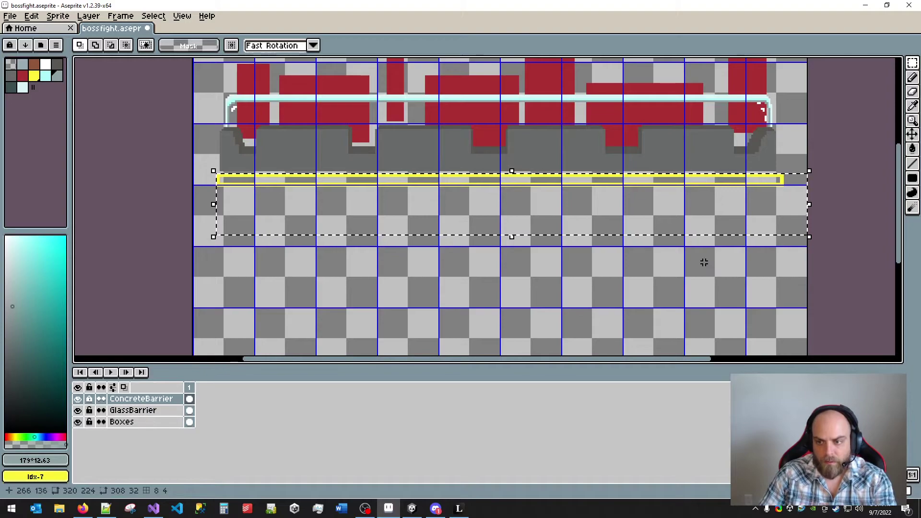
click(89, 398)
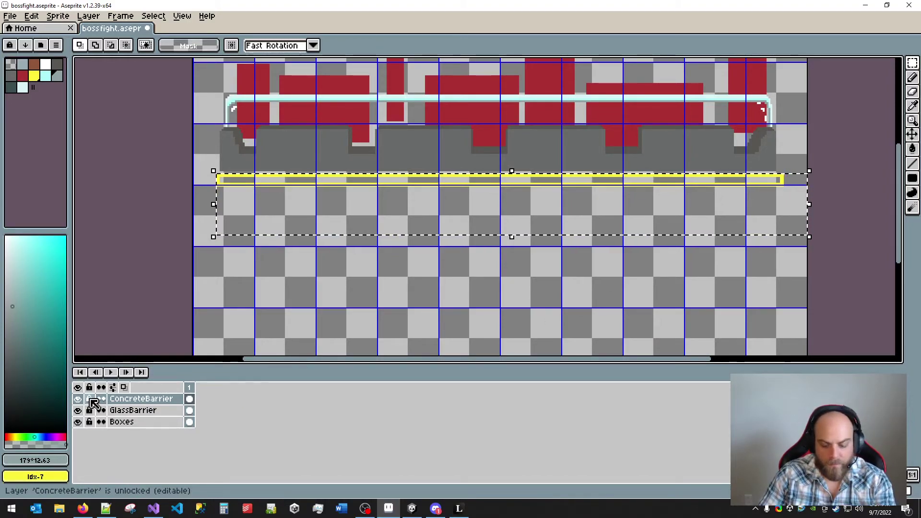
key(Delete)
click(89, 398)
click(168, 410)
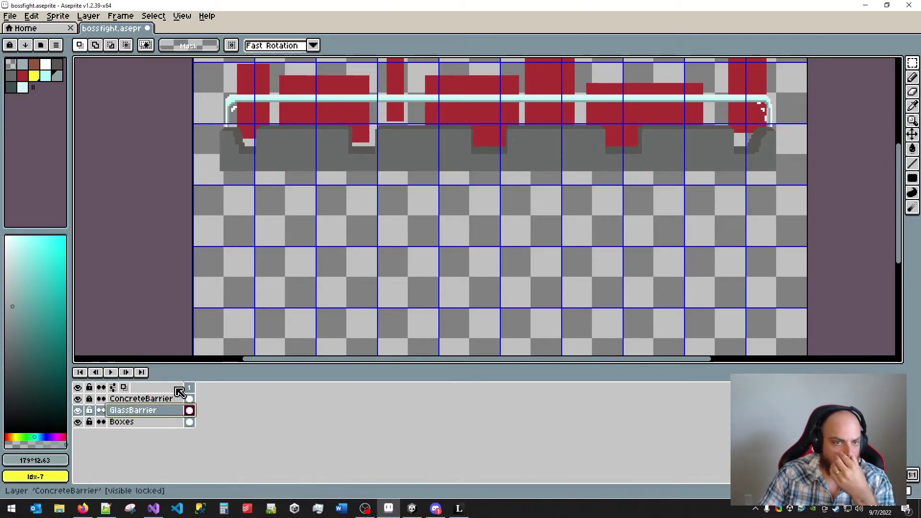
- Open BaseLevelWallFloorTemplate.aseprite from the resources folder alongside the boss fight sprite
drag(452, 178, 408, 256)
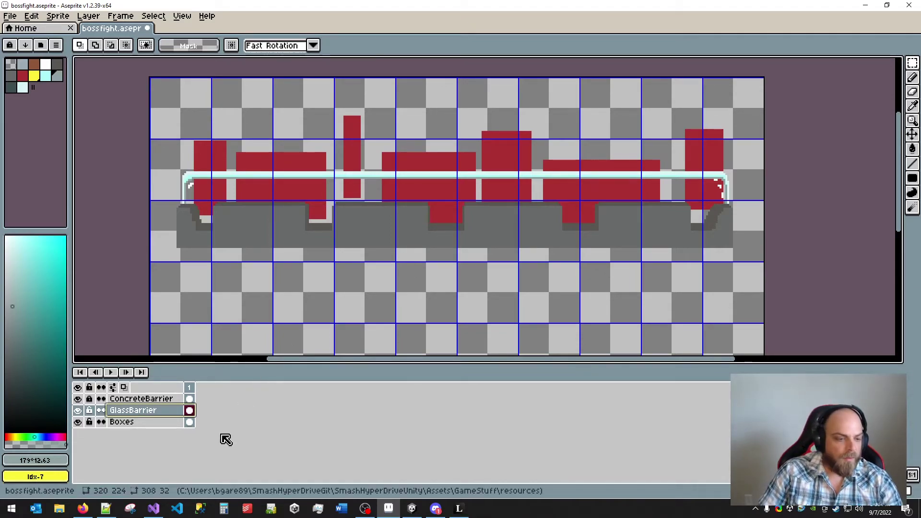
click(6, 16)
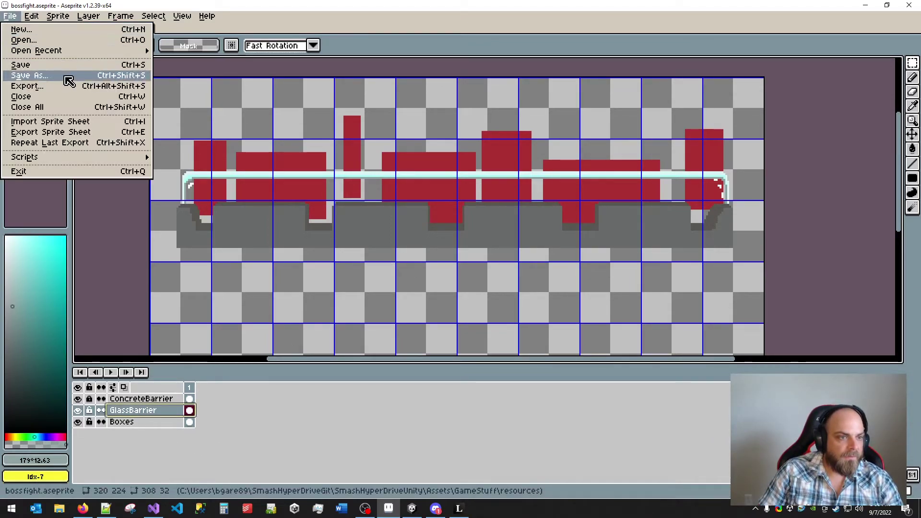
click(67, 42)
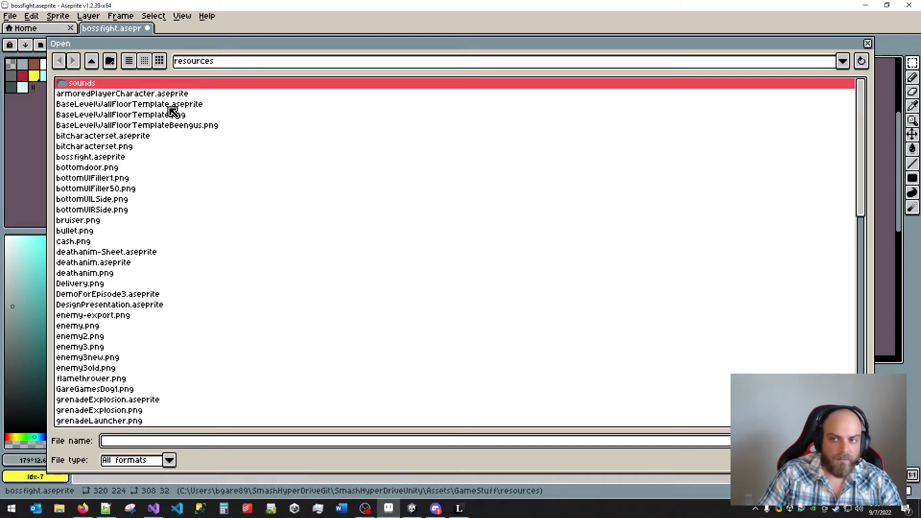
click(867, 43)
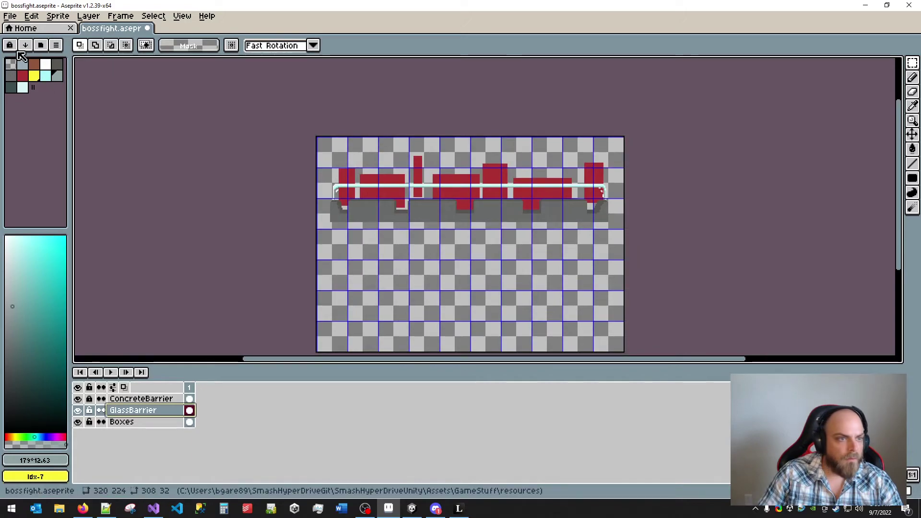
click(9, 16)
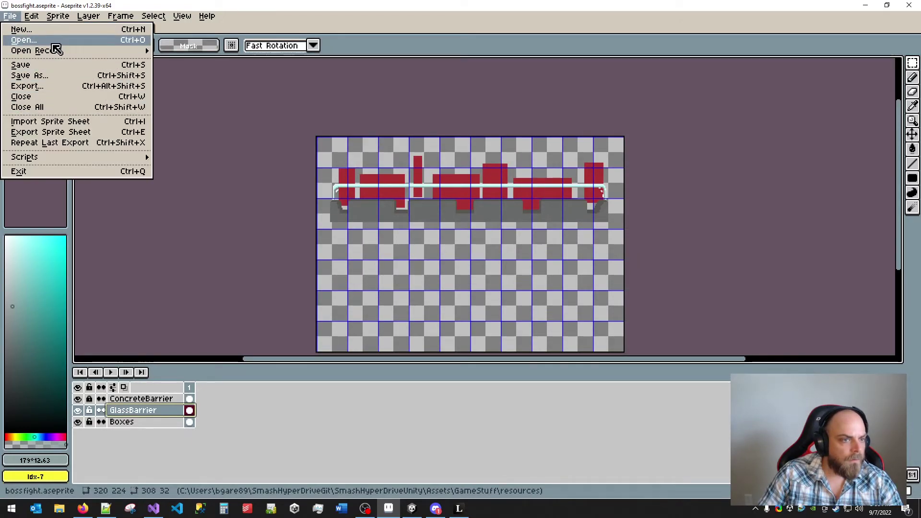
click(53, 41)
double_click(192, 104)
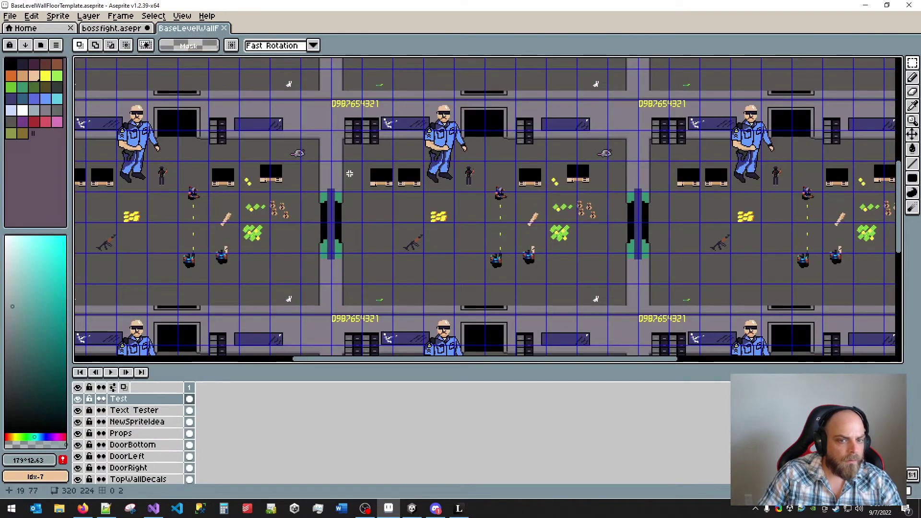
- Copy the Walls layer from the room template and paste it into bossfight.aseprite
scroll(445, 187, down, 2)
scroll(445, 187, up, 3)
scroll(445, 187, down, 3)
scroll(179, 413, down, 3)
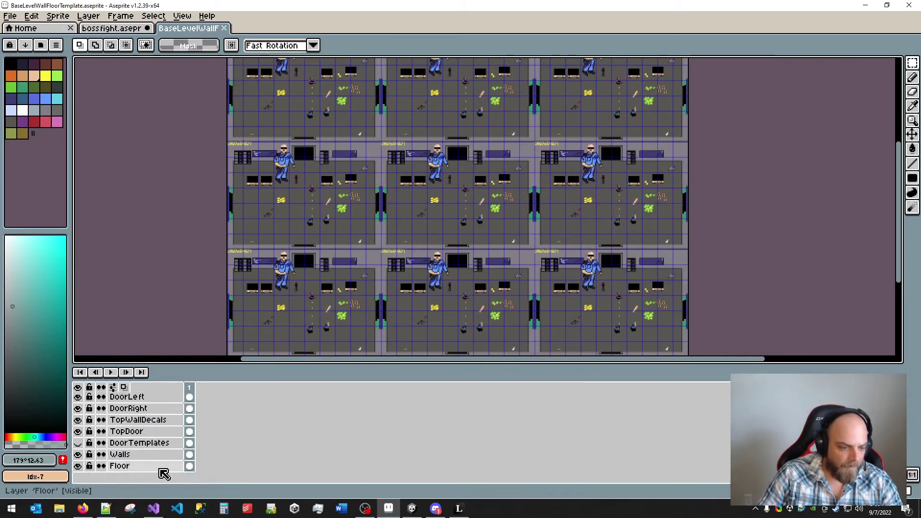
click(132, 459)
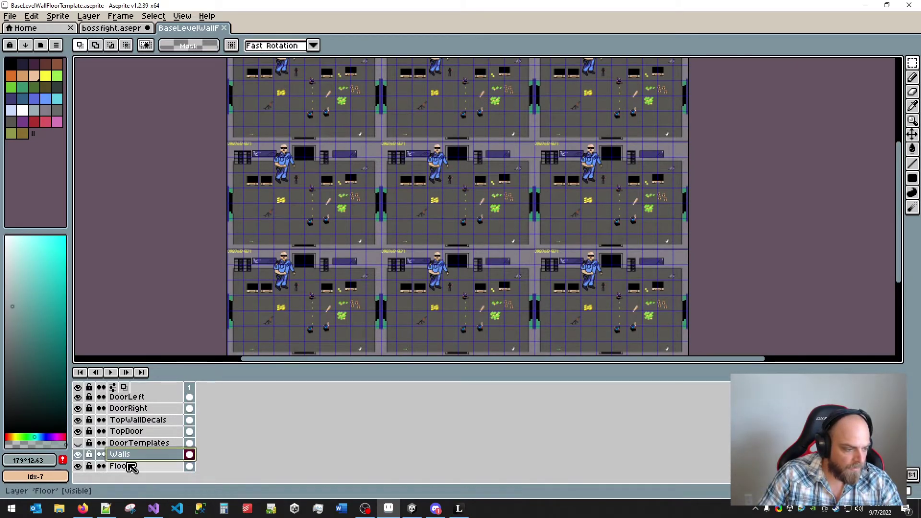
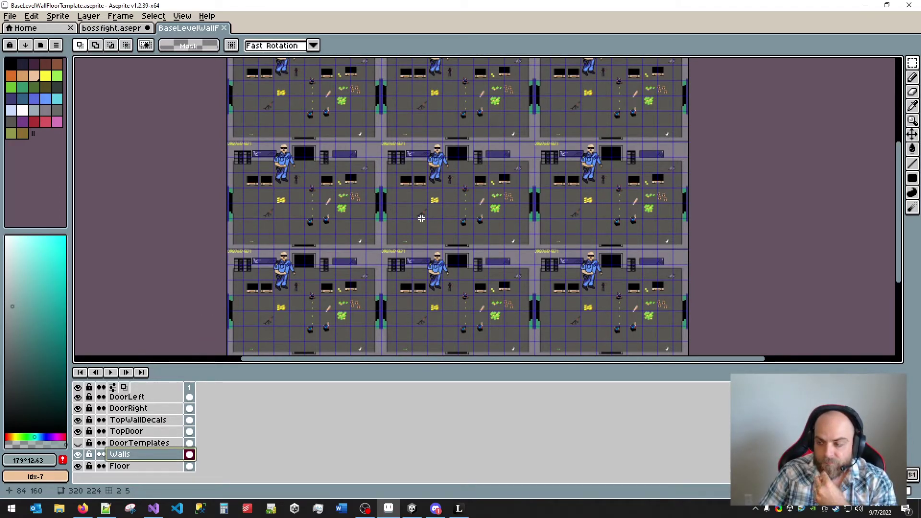
key(alt+Tab)
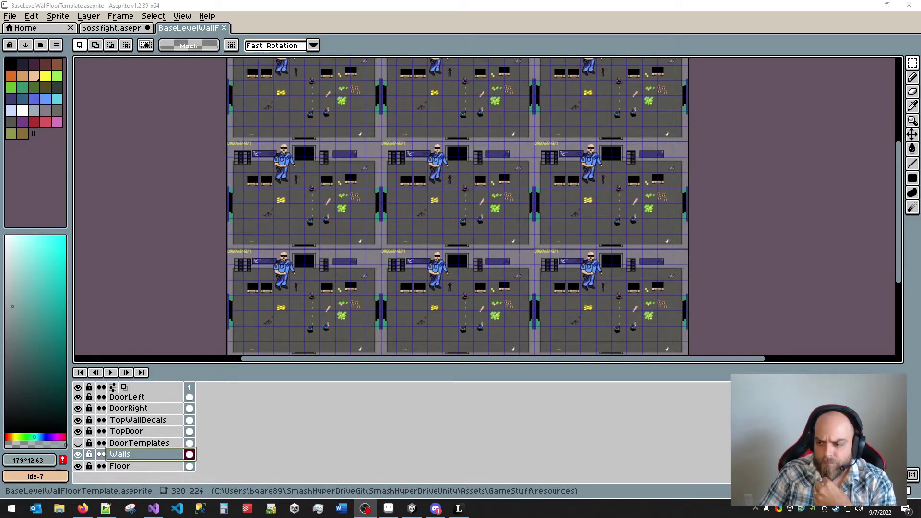
scroll(460, 155, up, 4)
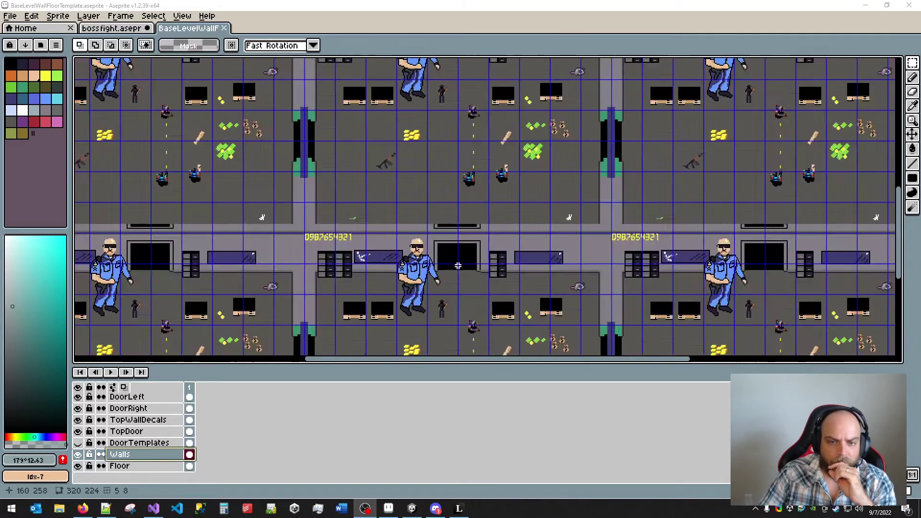
drag(402, 67, 530, 253)
click(120, 466)
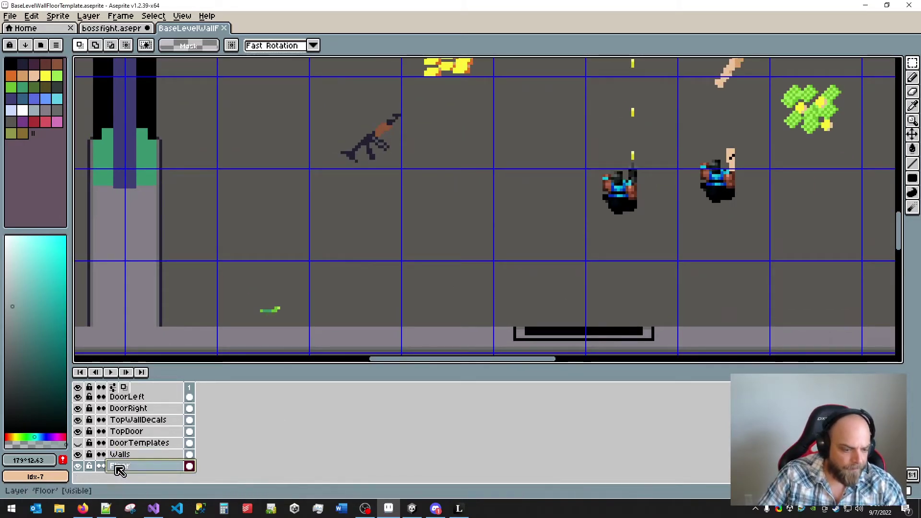
click(129, 454)
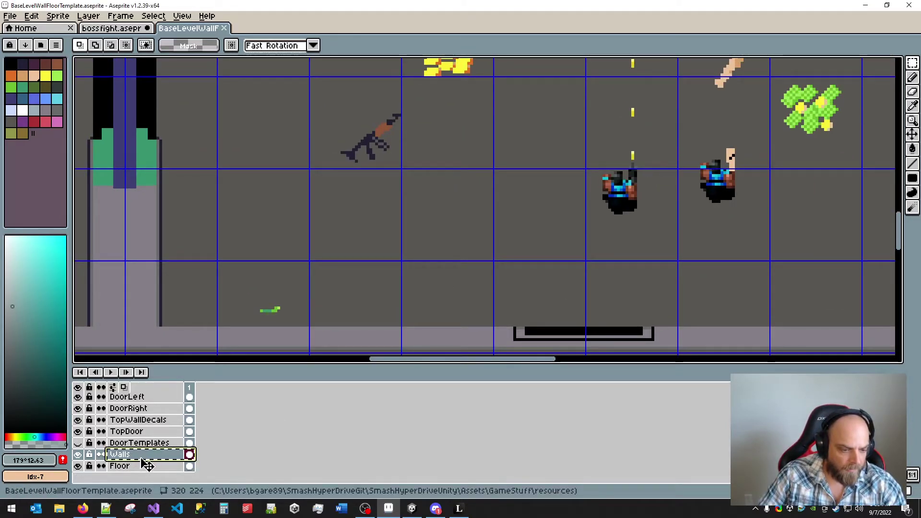
key(ctrl+c)
click(115, 28)
key(ctrl+v)
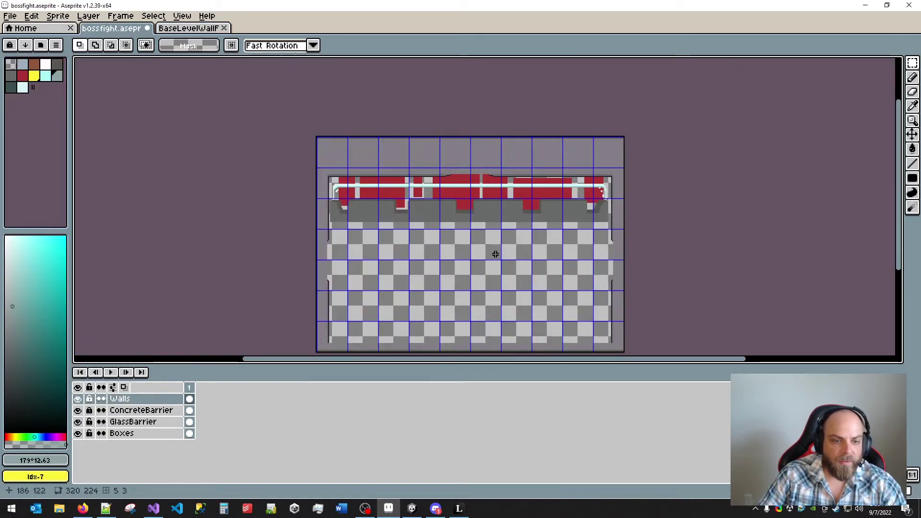
- Move the pasted Walls layer beneath Boxes so that it is the lowest layer in the stack
key(ctrl+z)
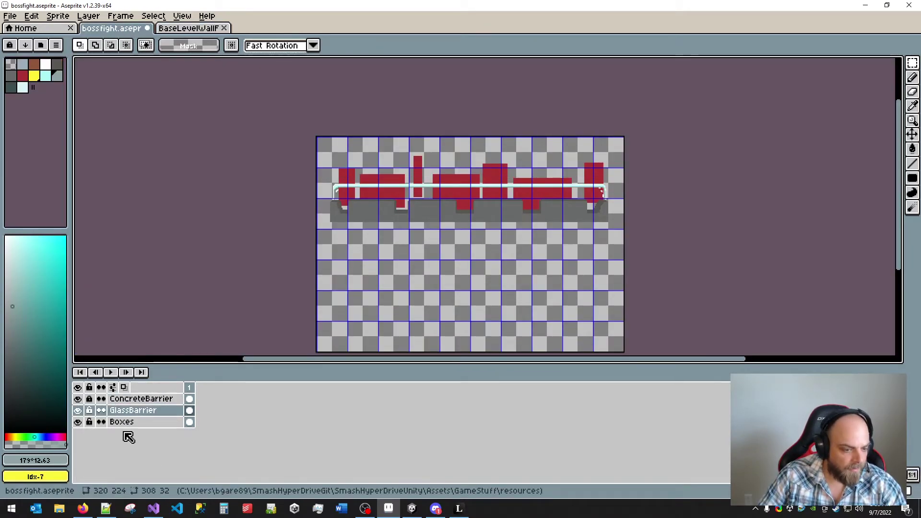
key(ctrl+y)
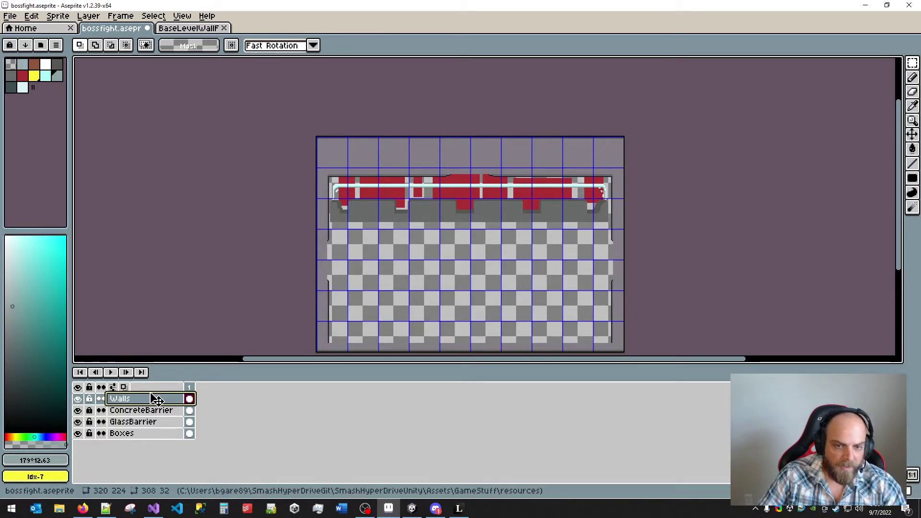
drag(156, 399, 153, 446)
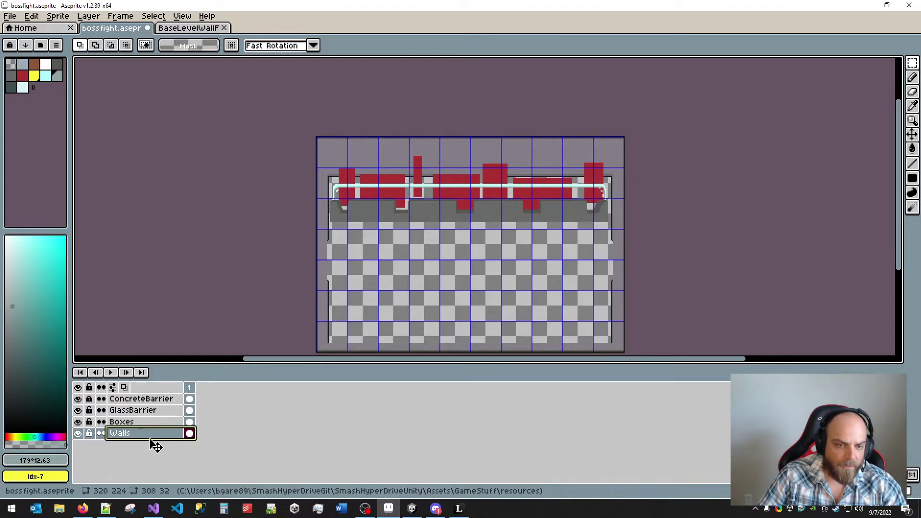
scroll(361, 311, up, 1)
scroll(375, 302, down, 1)
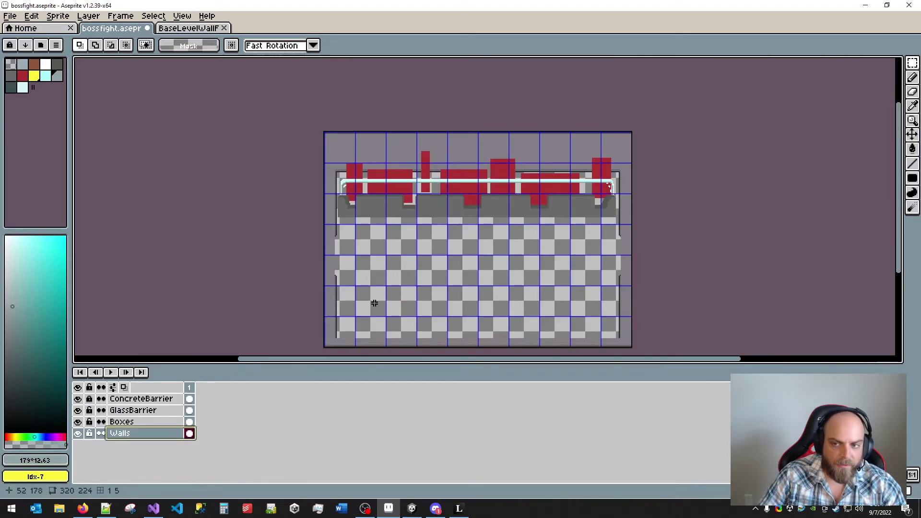
- Copy the layers from DoorBottom through DoorTemplates in the room template and paste them into bossfight.aseprite
click(173, 29)
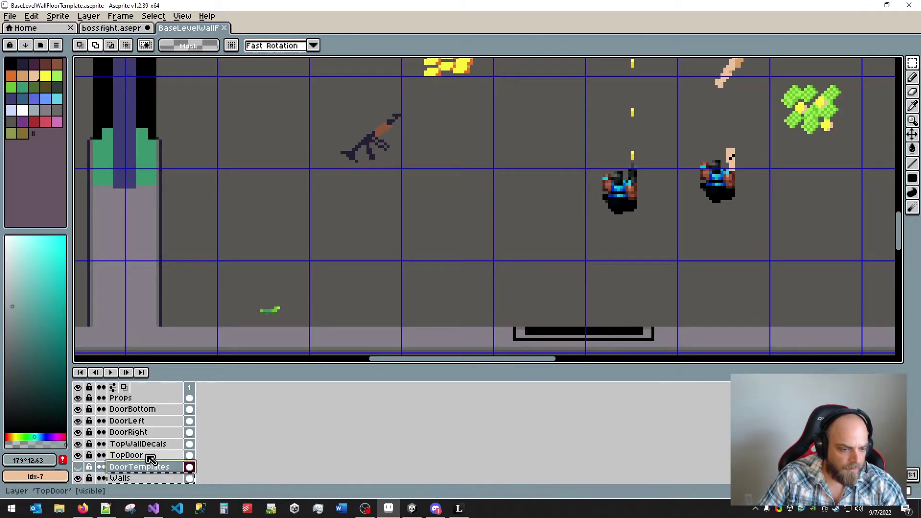
drag(149, 457, 157, 414)
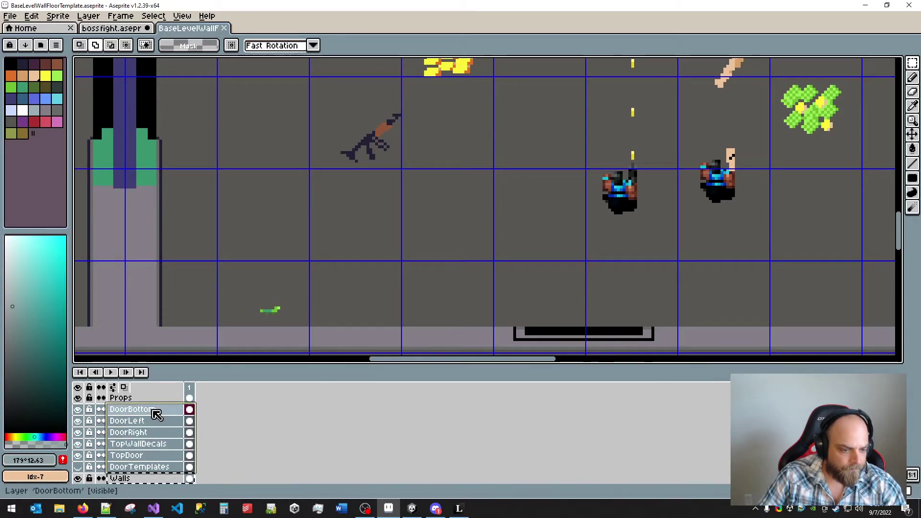
click(110, 20)
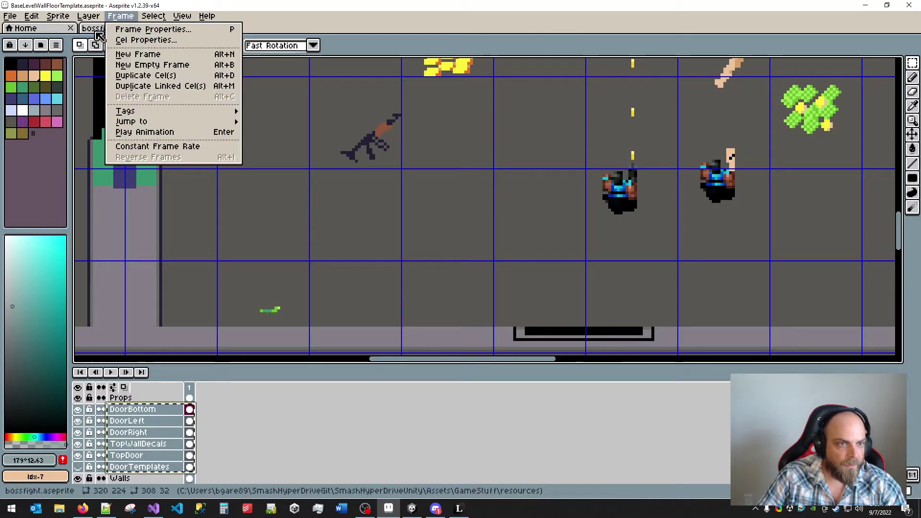
click(98, 30)
click(98, 29)
key(ctrl+v)
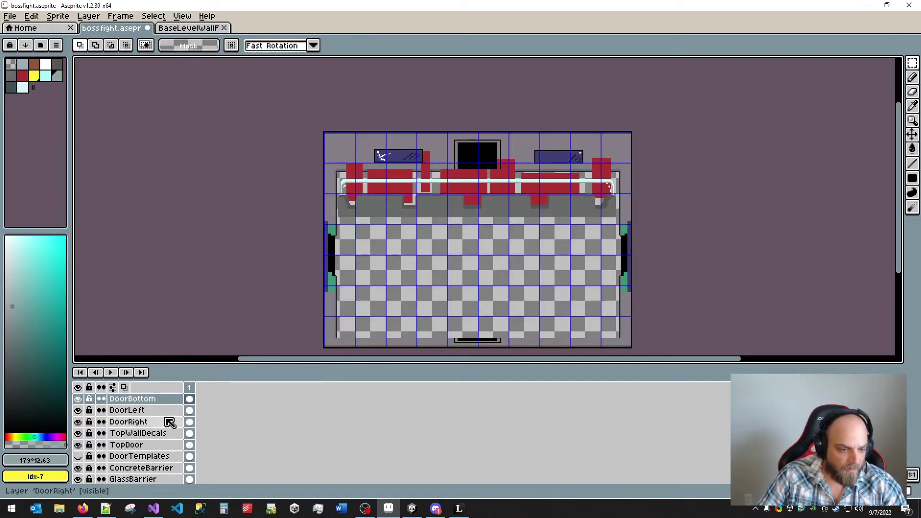
- Move the DoorBottom and DoorTemplates layers together to between Boxes and Walls
click(161, 456)
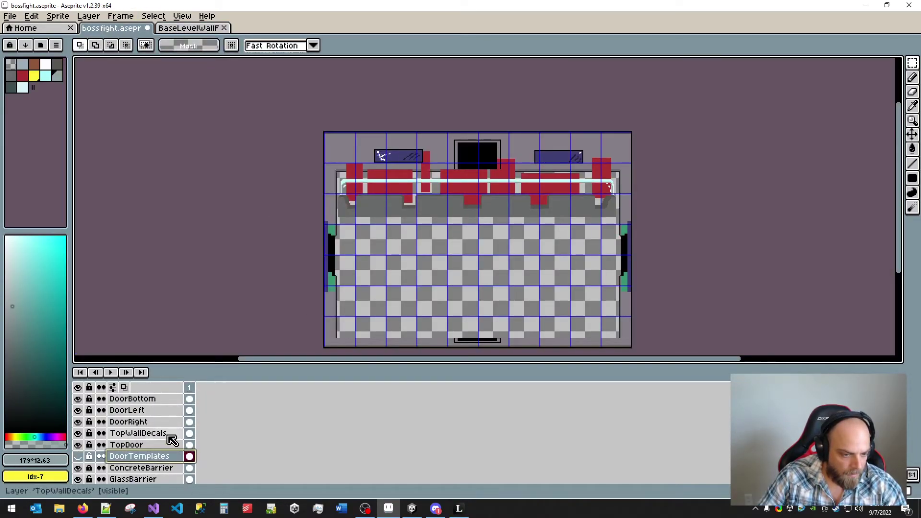
shift+click(159, 405)
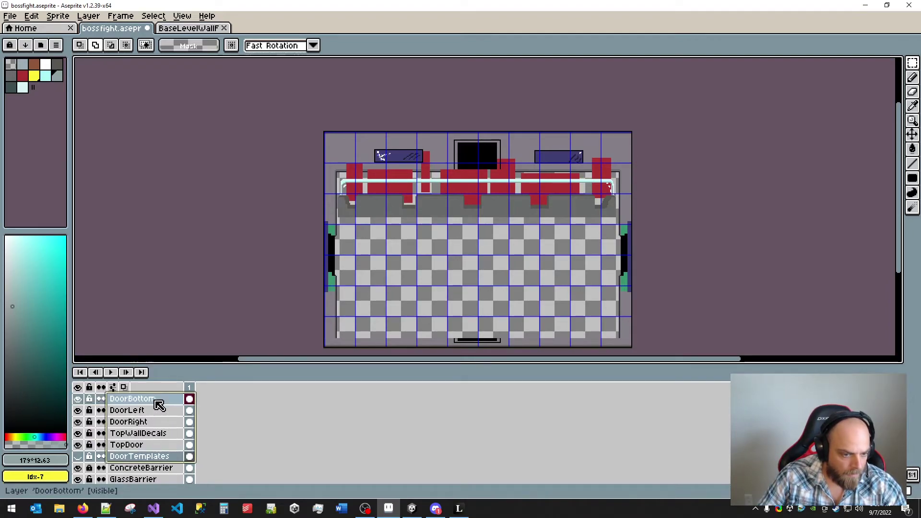
scroll(216, 444, down, 2)
drag(180, 440, 183, 472)
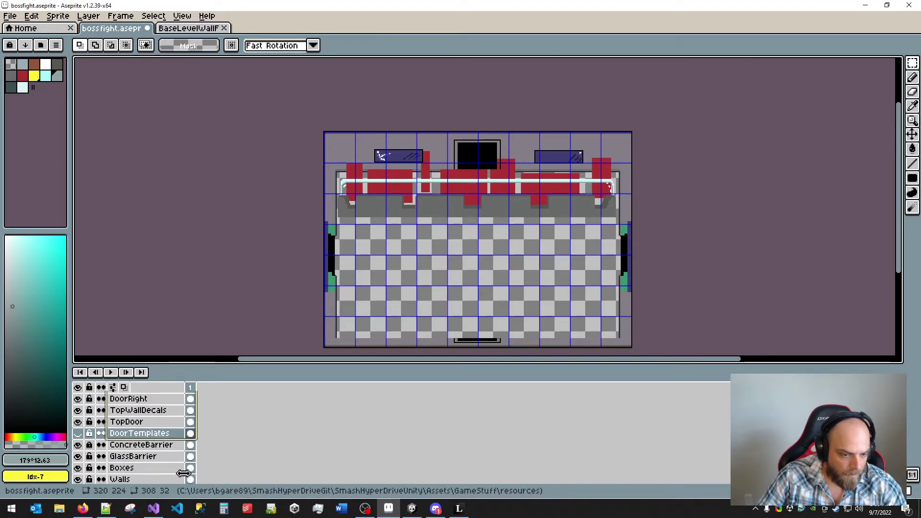
drag(185, 514, 173, 473)
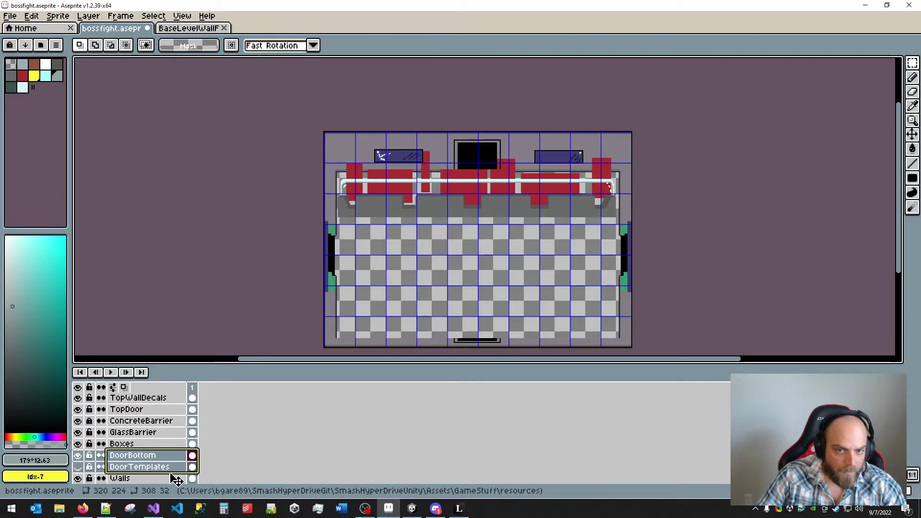
- Clear the layer selection and delete the DoorTemplates layer from the boss fight sprite
scroll(692, 295, up, 2)
scroll(692, 291, down, 2)
key(Escape)
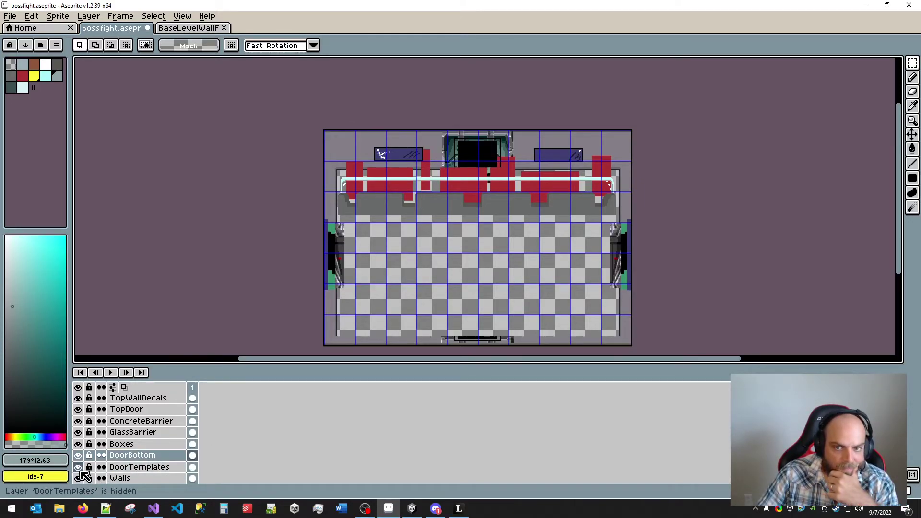
right_click(144, 468)
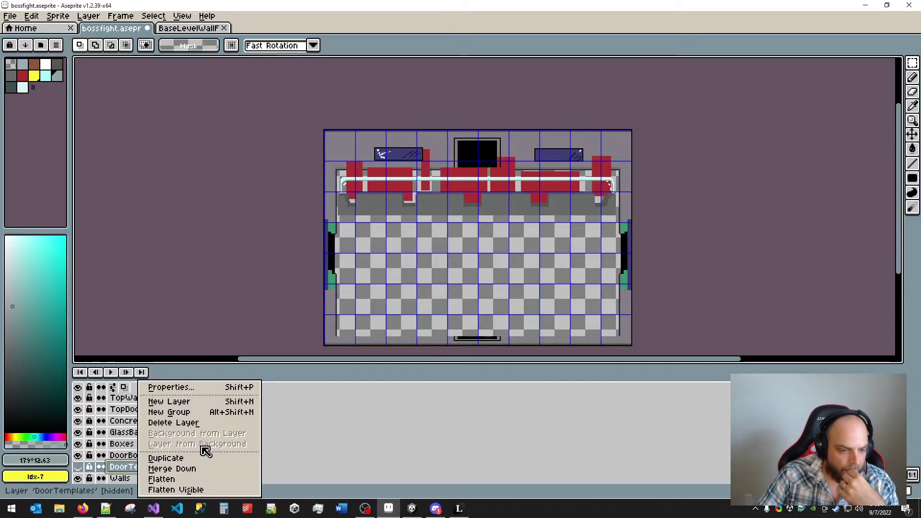
click(174, 423)
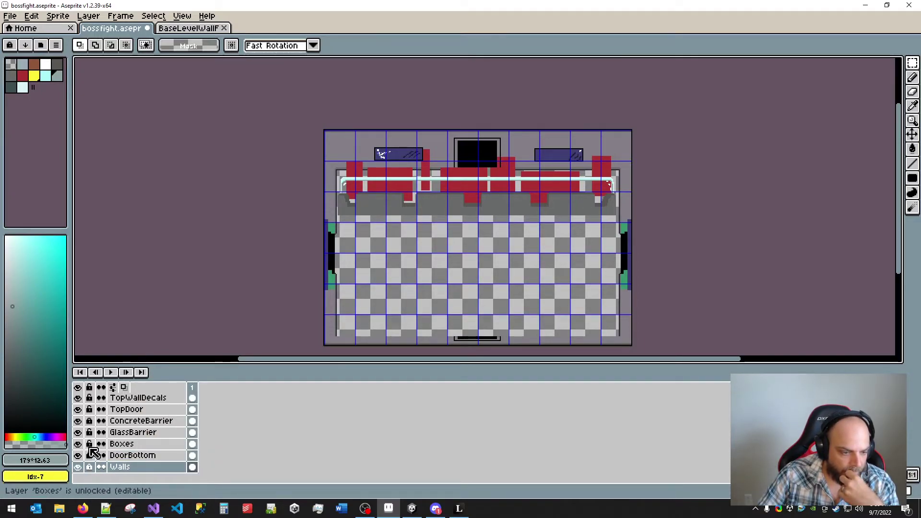
- Hide and show the Boxes layer to check which artwork it holds
click(79, 445)
click(78, 444)
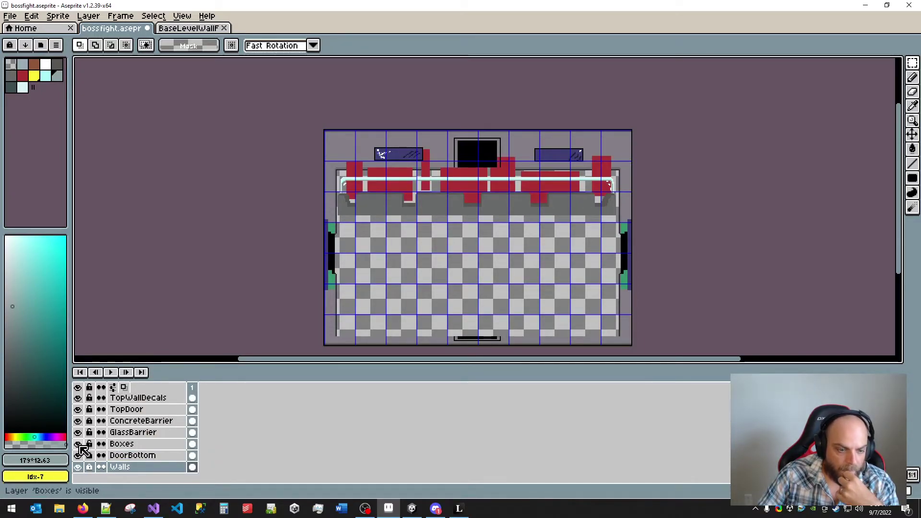
click(78, 444)
click(79, 445)
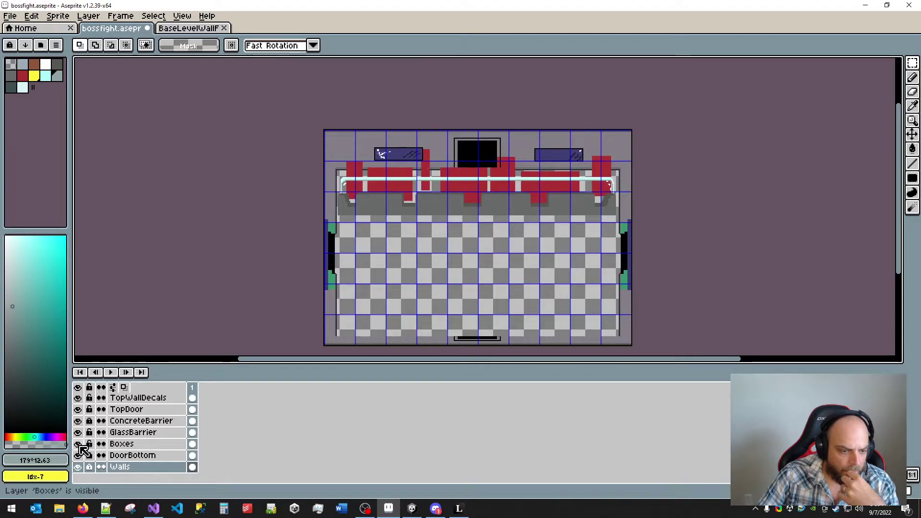
- Move the TopDoor and DoorLeft layers together beneath Boxes, directly above DoorBottom
click(141, 410)
scroll(144, 422, up, 2)
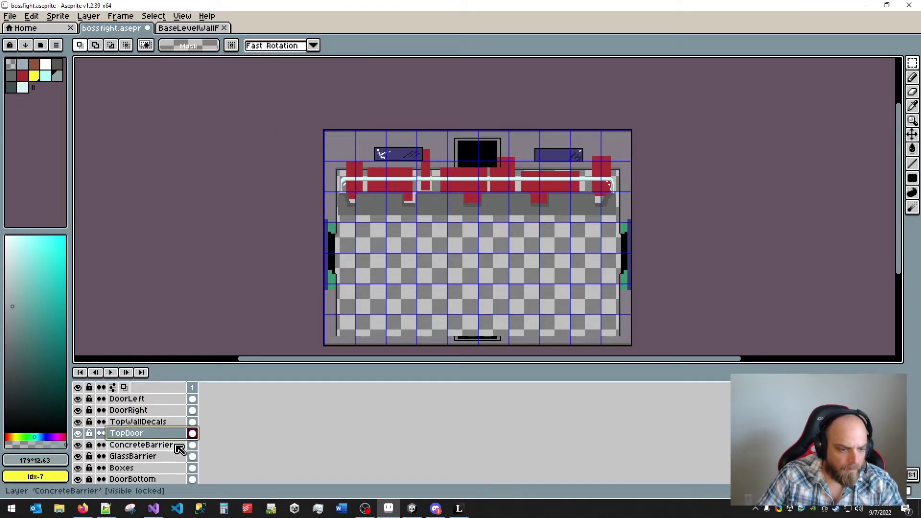
click(154, 422)
click(148, 432)
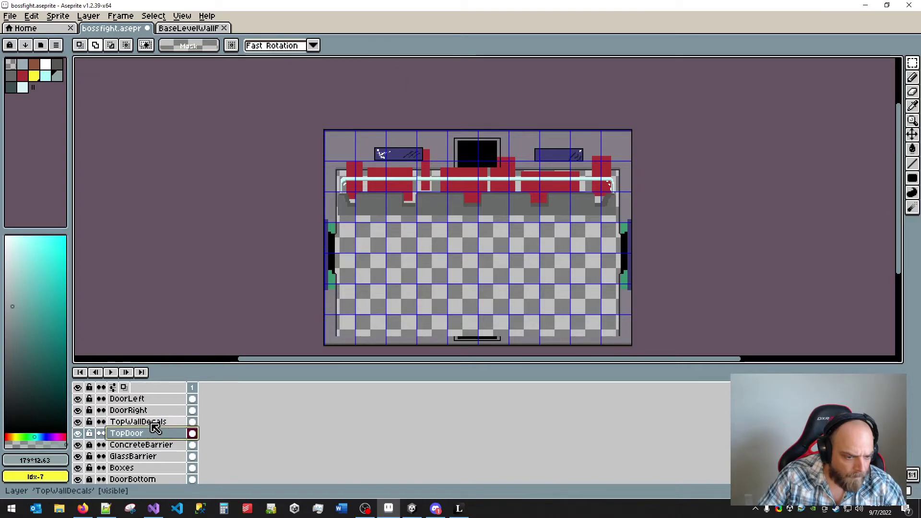
click(150, 422)
click(151, 432)
shift+click(155, 402)
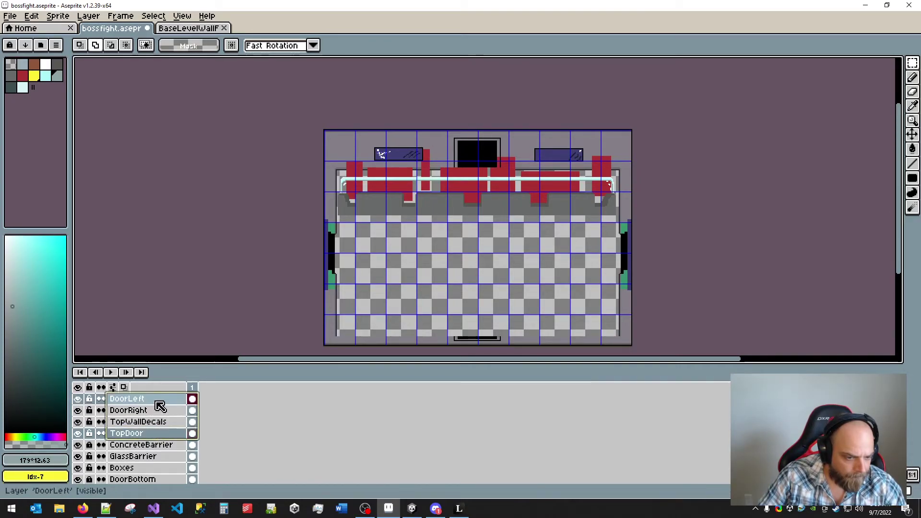
drag(163, 397, 158, 475)
scroll(169, 462, up, 1)
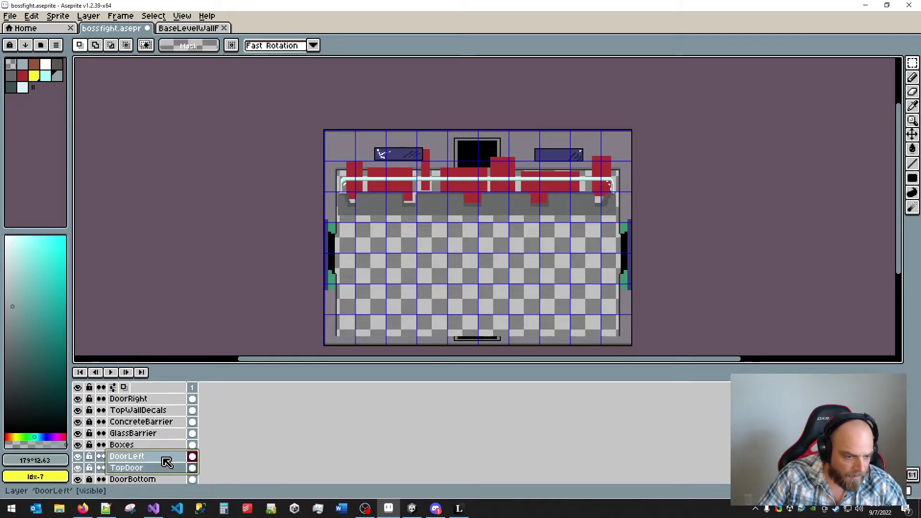
- Move the TopWallDecals and DoorRight layers beneath Boxes, with DoorRight above TopWallDecals and both above DoorLeft
click(151, 410)
drag(157, 413, 158, 451)
click(159, 400)
mouse_move(162, 401)
mouse_down()
mouse_move(163, 451)
mouse_move(165, 443)
mouse_up()
scroll(164, 472, down, 2)
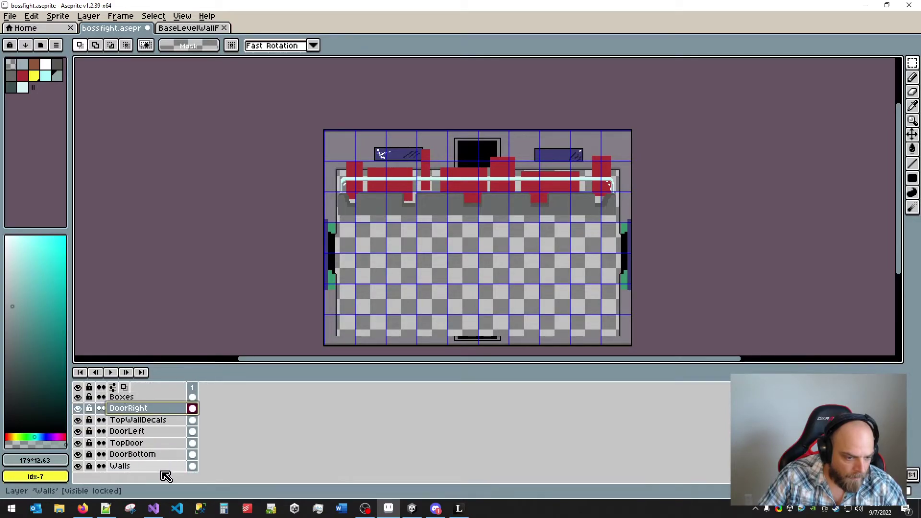
- Toggle the visibility of the TopDoor and DoorLeft layers to check their artwork, and lock both layers
click(151, 468)
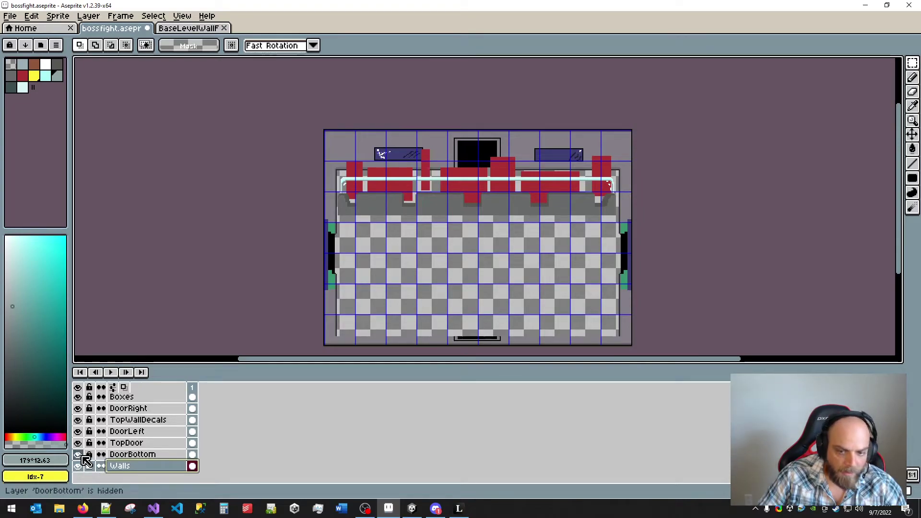
click(78, 442)
click(77, 443)
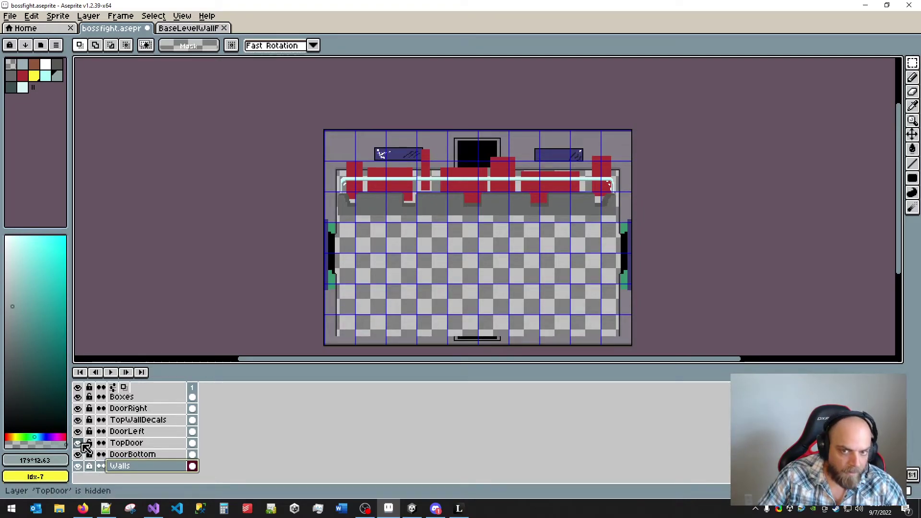
click(78, 443)
click(78, 442)
click(79, 432)
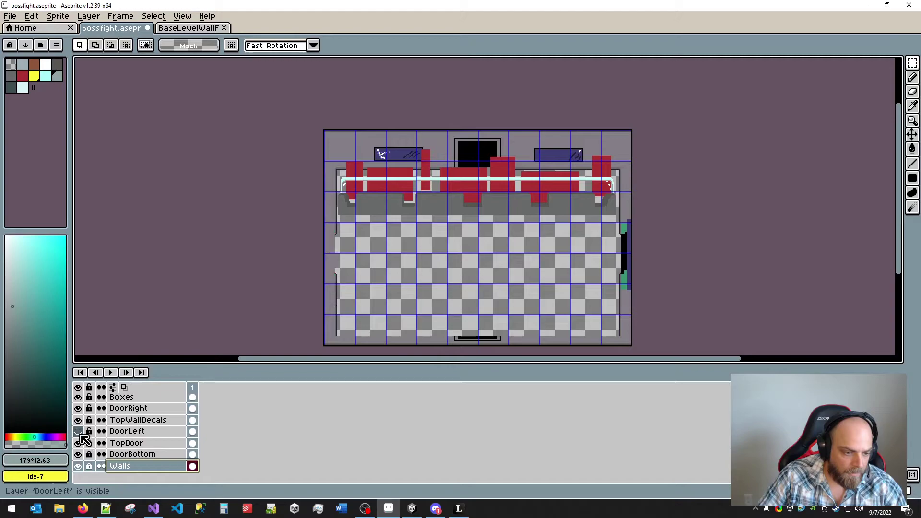
click(78, 432)
- Toggle the visibility of the TopWallDecals and DoorRight layers to check their artwork, and lock both layers
click(77, 419)
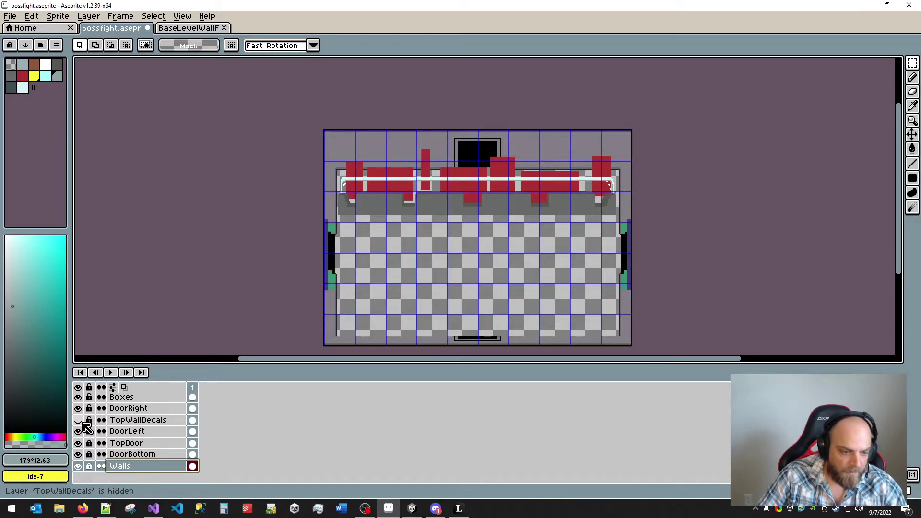
click(77, 419)
click(77, 419)
click(77, 420)
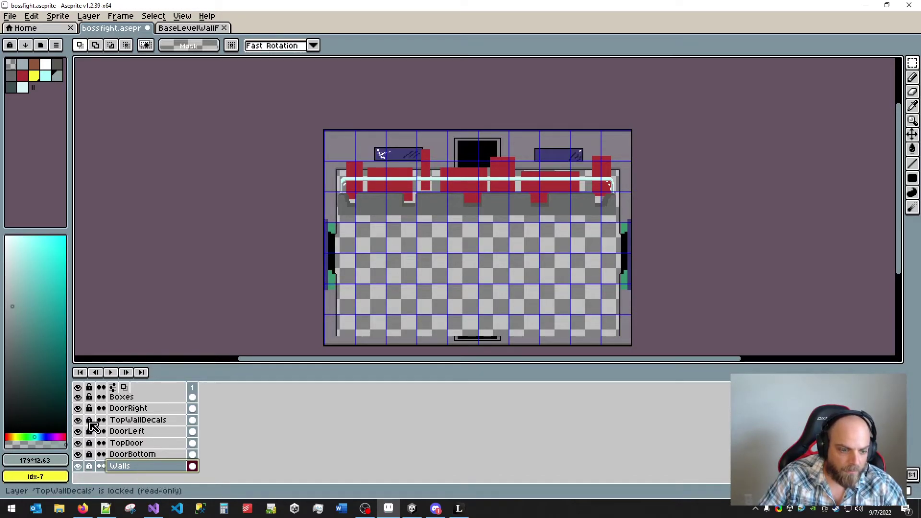
click(78, 408)
click(78, 408)
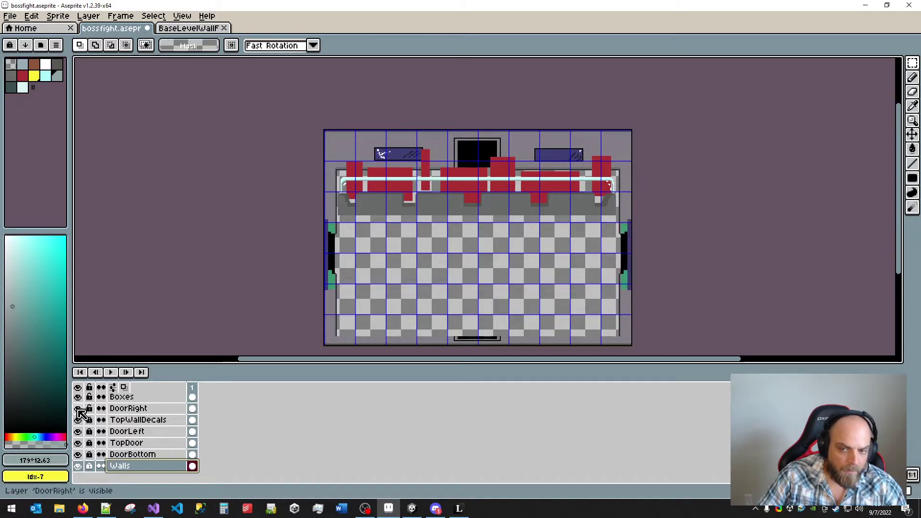
click(78, 408)
click(77, 408)
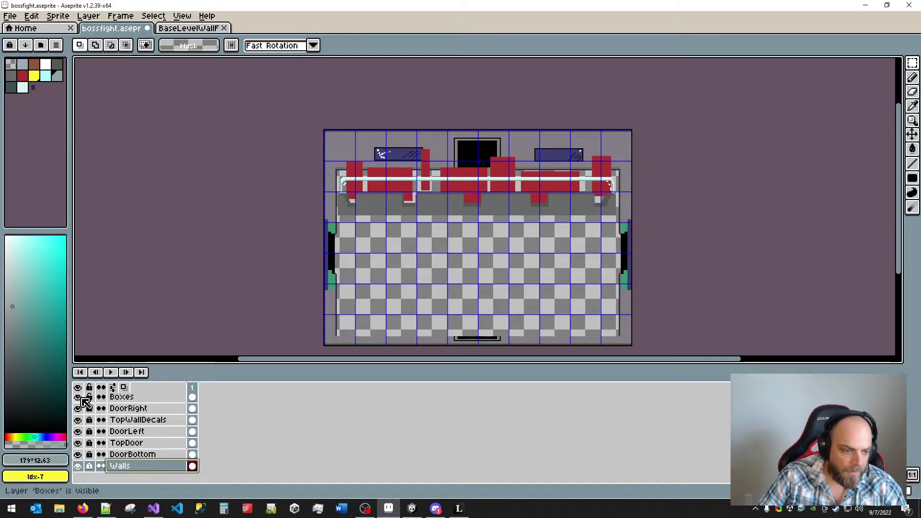
- Hide and show the Boxes, GlassBarrier and ConcreteBarrier layers in turn to check how they overlap the room
click(79, 397)
click(79, 397)
scroll(84, 402, up, 2)
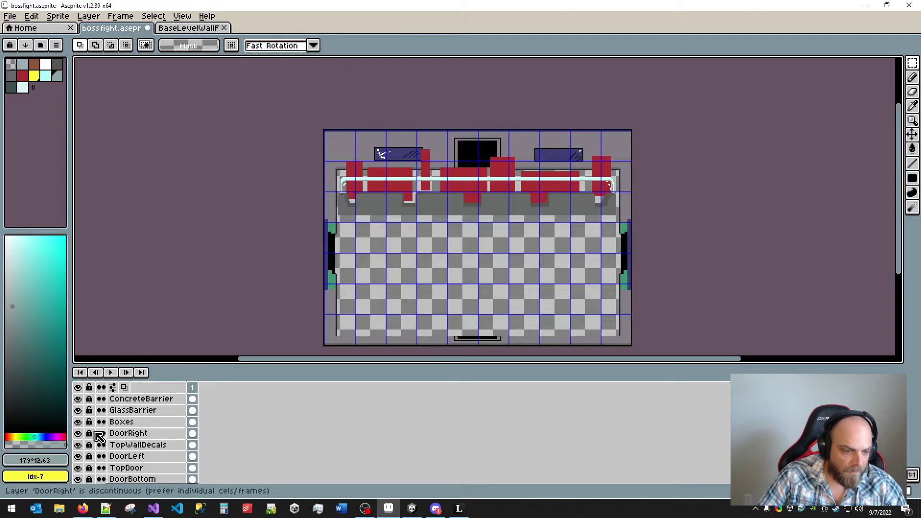
click(78, 422)
click(78, 423)
click(78, 410)
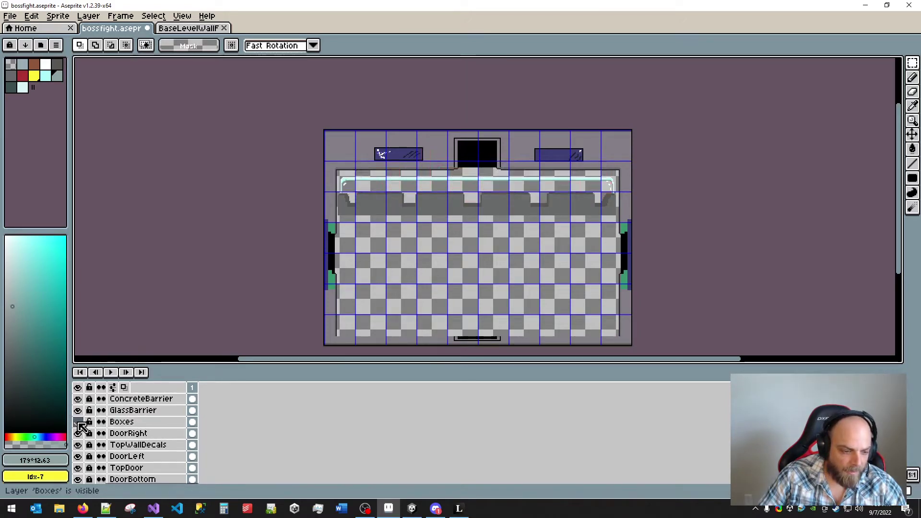
click(79, 410)
click(78, 410)
click(78, 410)
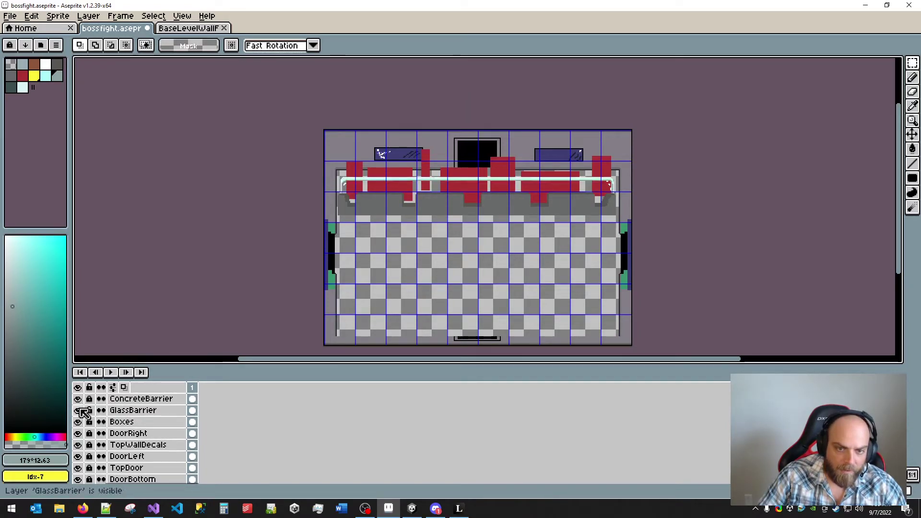
click(79, 410)
click(79, 410)
click(79, 410)
click(78, 410)
click(79, 400)
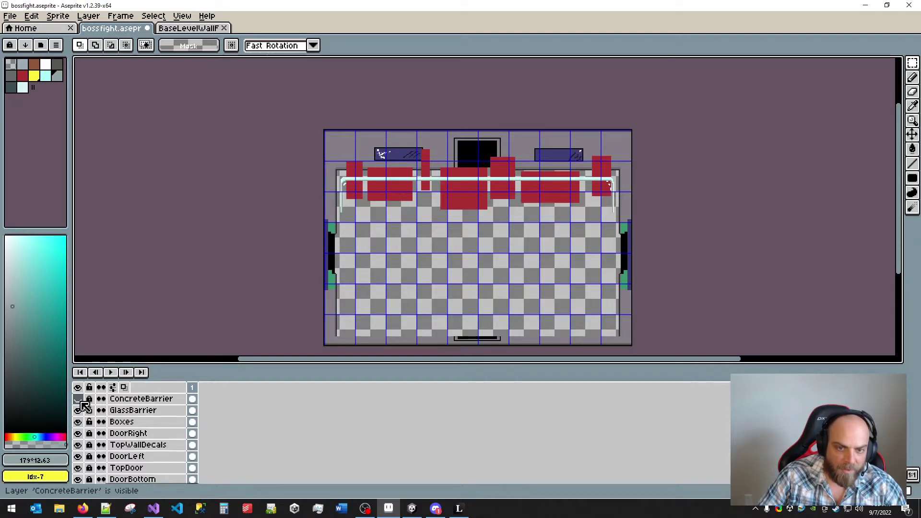
click(79, 400)
click(78, 400)
click(79, 400)
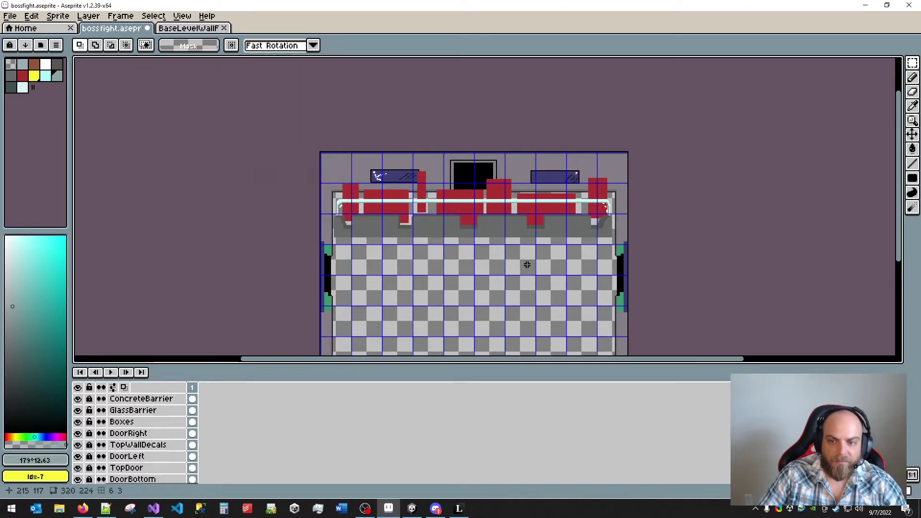
- Unlock the ConcreteBarrier layer and select its entire canvas area for moving
scroll(524, 263, up, 2)
scroll(513, 251, down, 1)
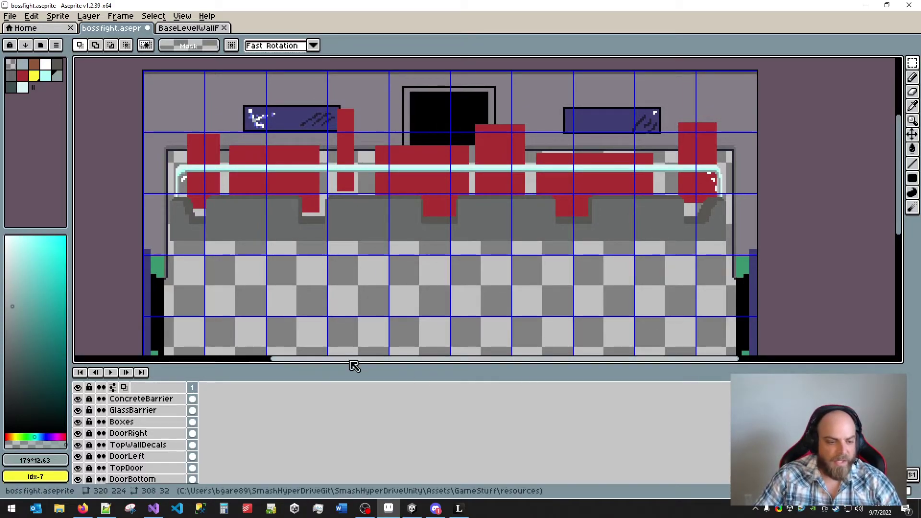
click(156, 402)
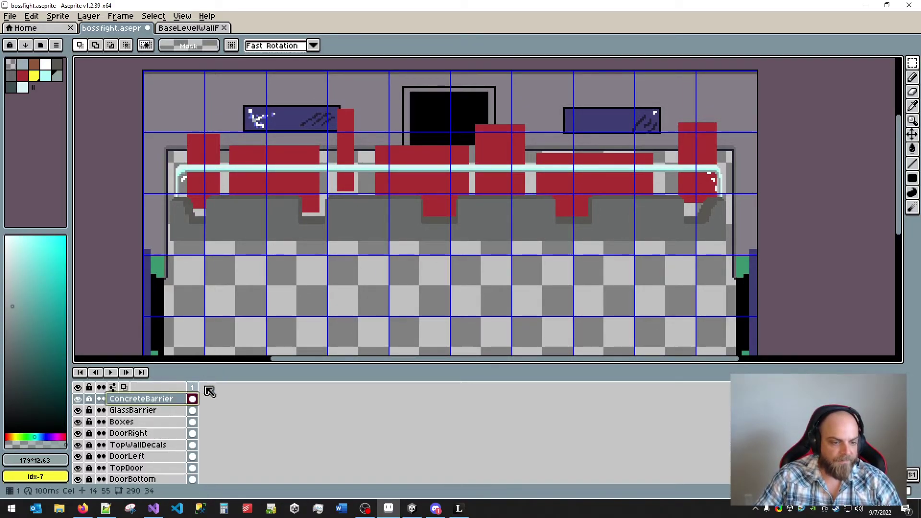
key(ctrl+a)
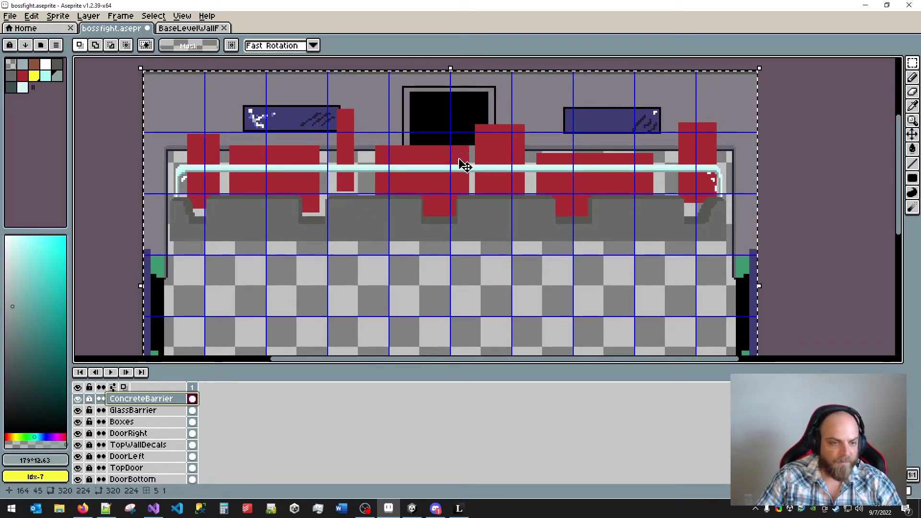
click(90, 399)
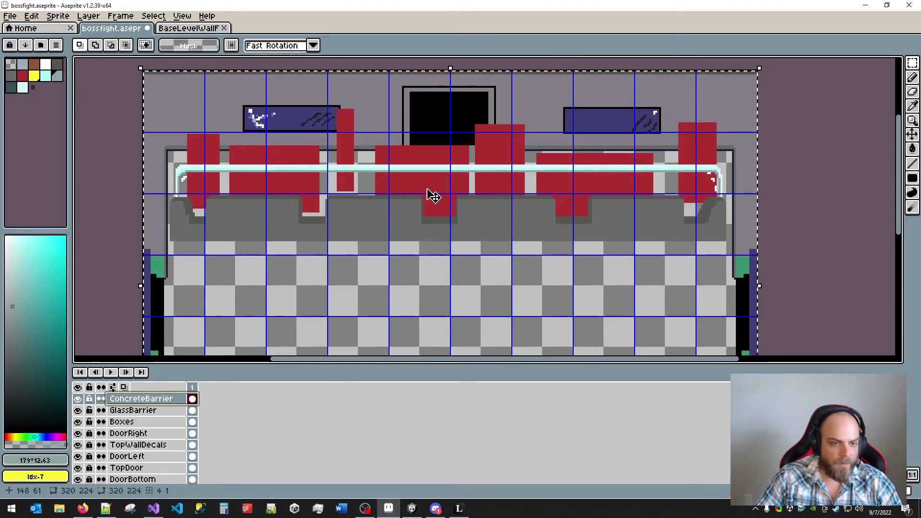
drag(439, 189, 454, 164)
key(Escape)
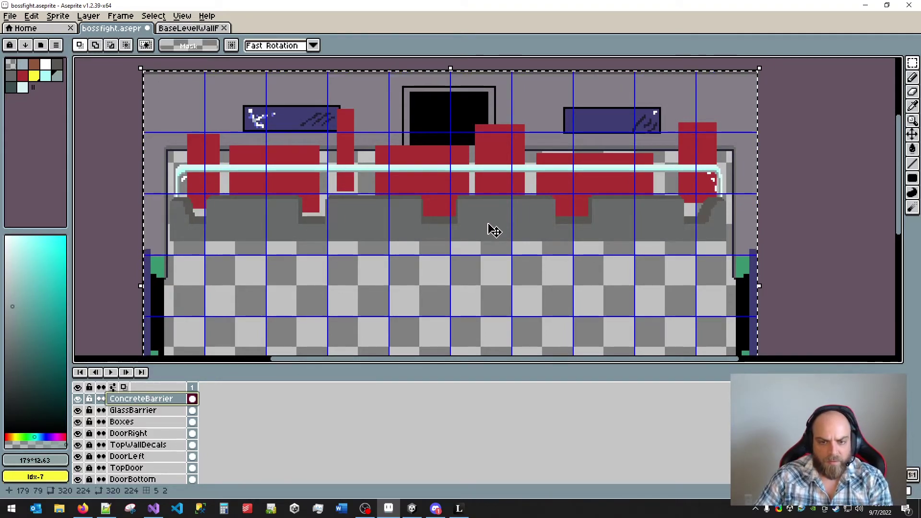
- Nudge the concrete barrier straight down 19 pixels in the room and clear the selection
key(Down)
key(Down)
key(Down)
key(Down)
key(Down)
key(Down)
key(Down)
key(Down)
key(Down)
key(Down)
key(Down)
key(Down)
key(Down)
key(Down)
key(Down)
key(Down)
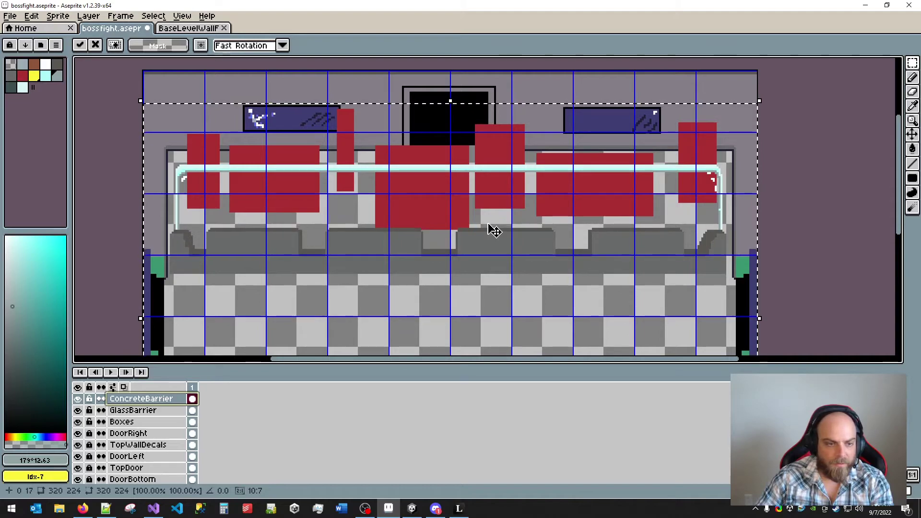
key(Up)
key(Up)
key(Up)
key(Up)
key(Up)
key(Up)
key(Up)
key(Up)
key(Up)
key(Up)
key(Up)
key(Up)
key(Up)
key(Up)
key(Up)
key(Up)
key(Up)
key(Up)
key(Up)
key(Up)
key(Up)
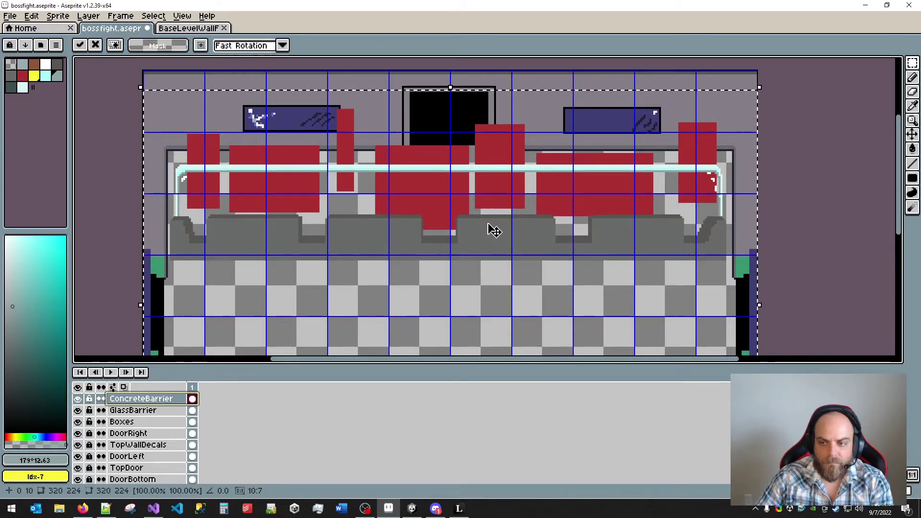
key(Down)
key(Down)
key(Down)
key(Down)
key(Down)
key(Down)
key(Down)
key(Down)
key(Down)
key(Down)
key(Down)
key(Down)
key(Down)
key(Down)
key(Down)
key(Down)
key(Down)
key(Down)
key(Down)
key(Down)
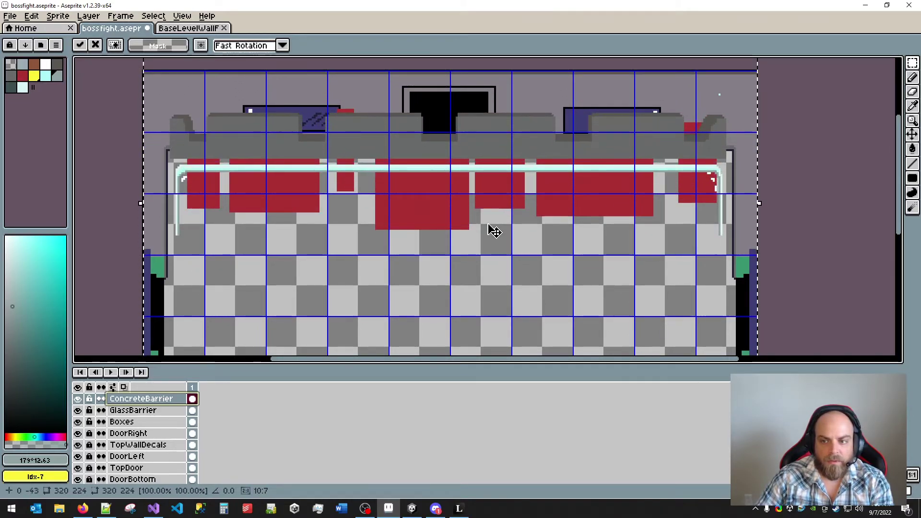
key(Down)
key(Down)
key(Down)
key(Down)
key(Down)
key(Down)
key(Down)
key(Down)
key(Down)
key(Down)
key(Down)
key(Down)
key(Down)
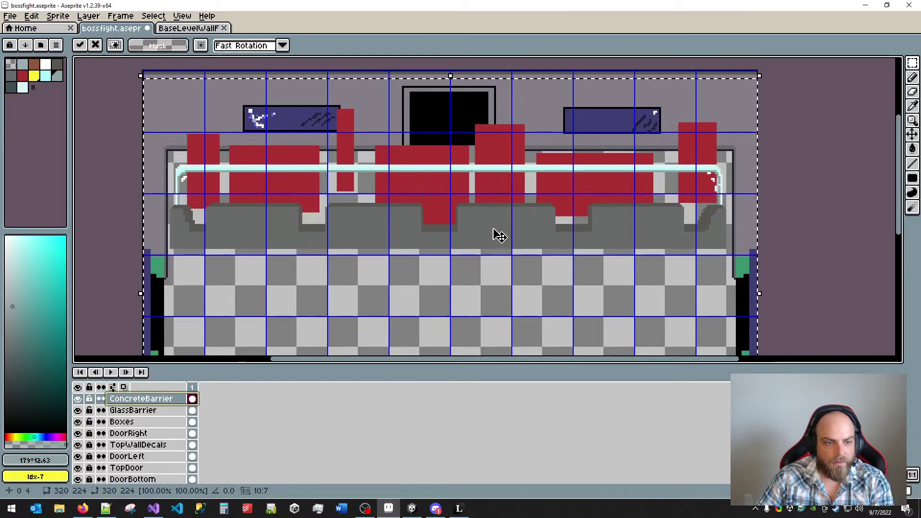
key(Down)
key(Down)
key(Down)
key(Down)
key(Down)
key(Down)
key(Down)
key(Down)
key(Down)
key(Down)
key(Down)
key(Down)
key(Down)
key(Down)
key(Down)
key(Down)
key(Down)
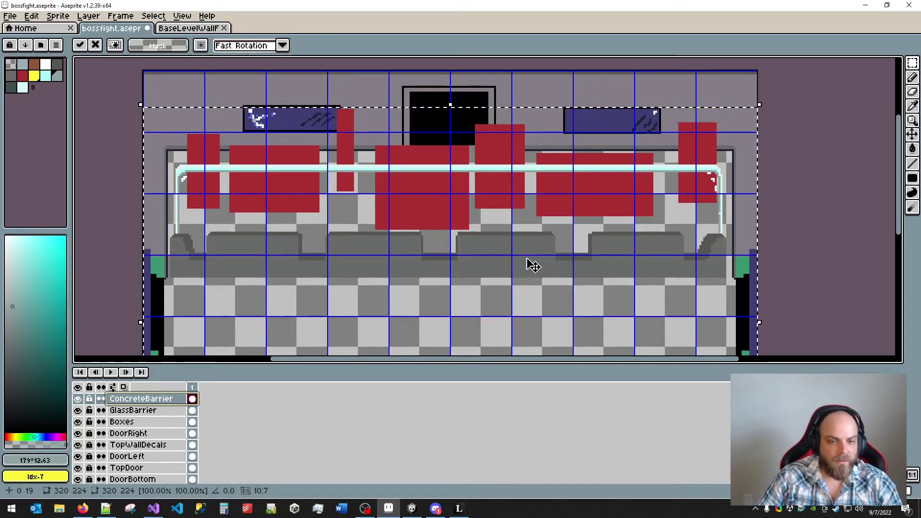
key(ctrl+d)
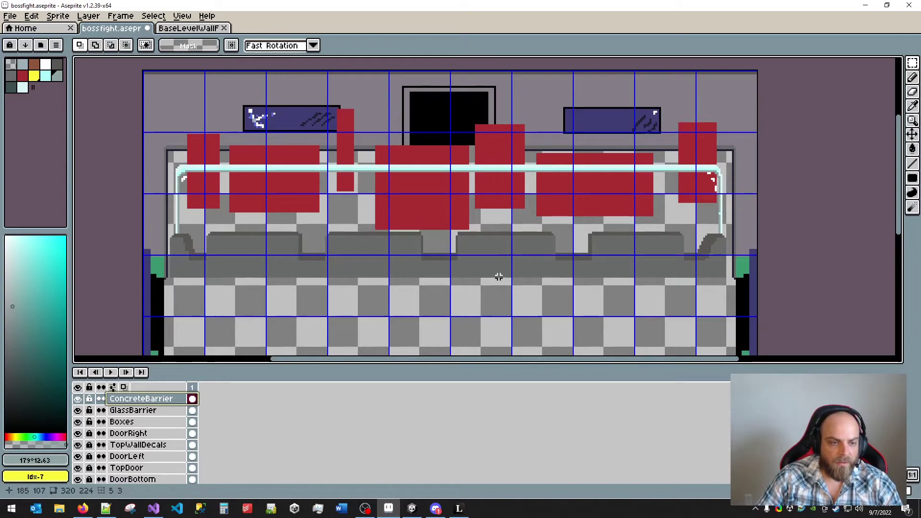
- Move all artwork on the GlassBarrier layer straight down 12 pixels towards the concrete barrier and clear the selection
click(136, 410)
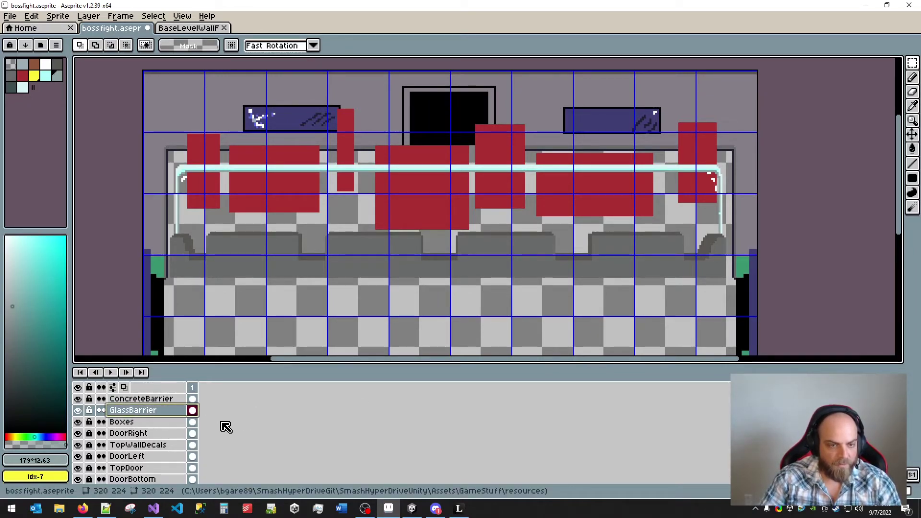
key(Down)
key(Down)
key(Down)
key(Down)
key(Down)
key(Down)
key(Down)
key(Down)
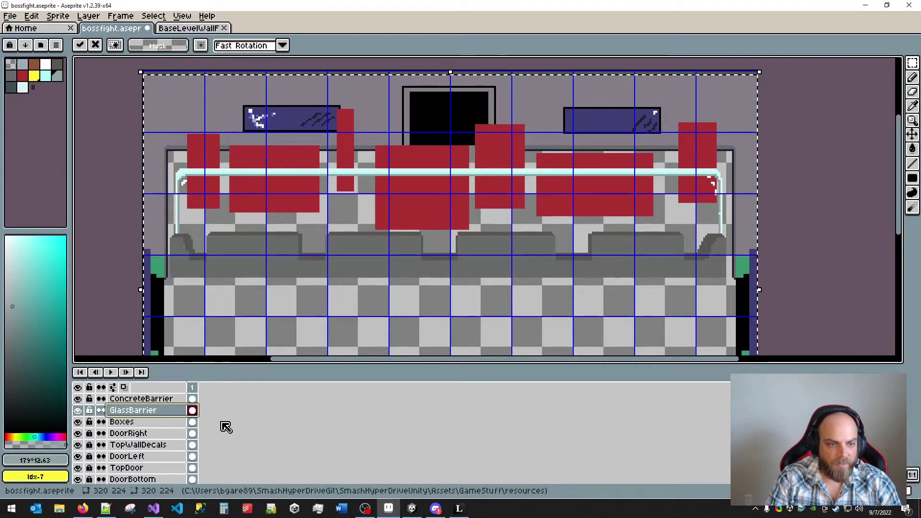
key(Down)
key(Down)
key(Down)
key(Down)
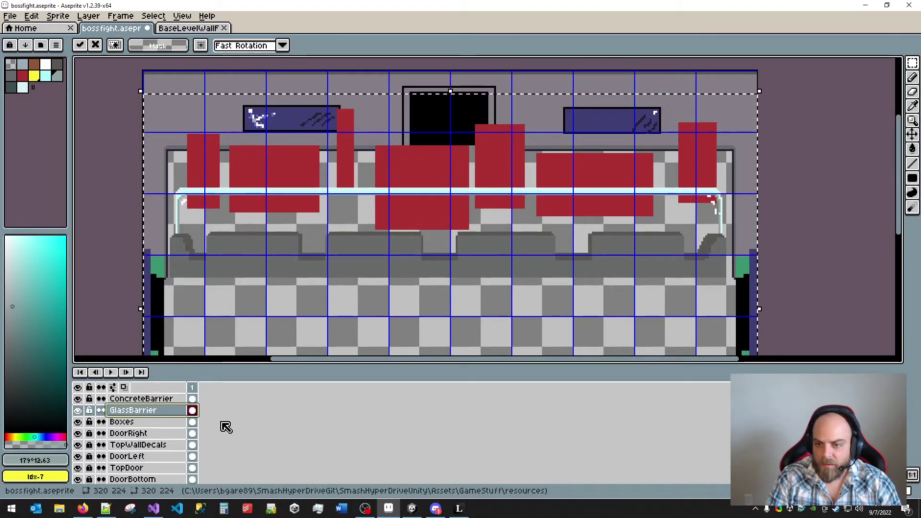
key(ctrl+d)
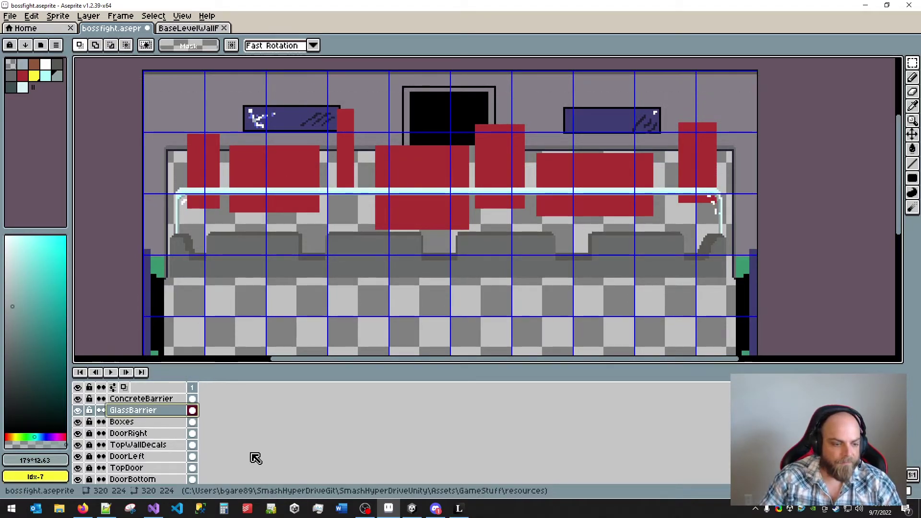
- Move all artwork on the Boxes layer straight down 21 pixels behind the concrete barrier and clear the selection
click(166, 422)
key(ctrl+a)
key(Down)
key(Down)
key(Down)
key(Down)
key(Down)
key(Down)
key(Down)
key(Down)
key(Down)
key(Down)
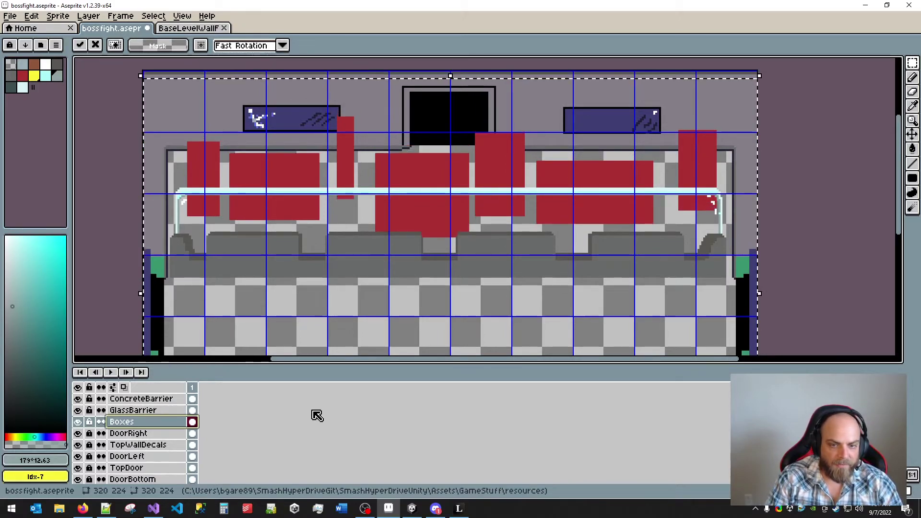
key(Down)
key(Down)
key(Down)
key(Down)
key(Down)
key(Down)
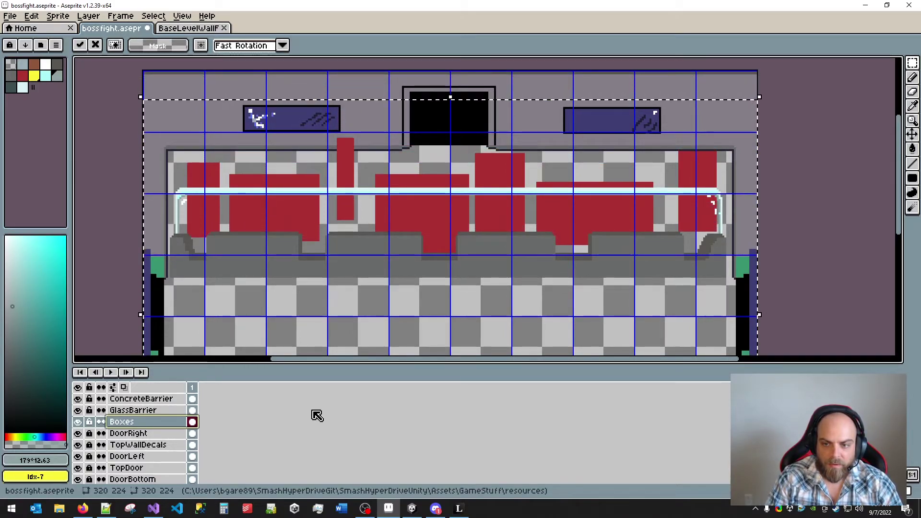
key(Down)
key(Down)
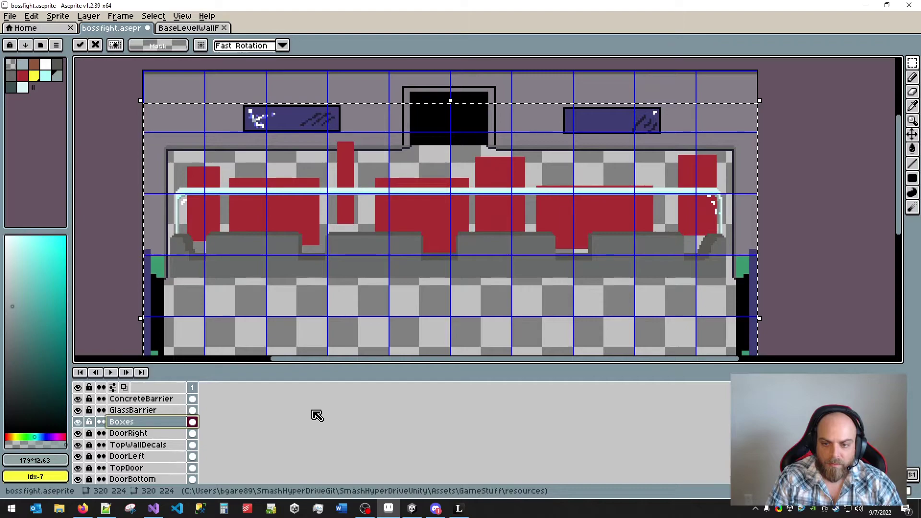
key(Down)
key(Down)
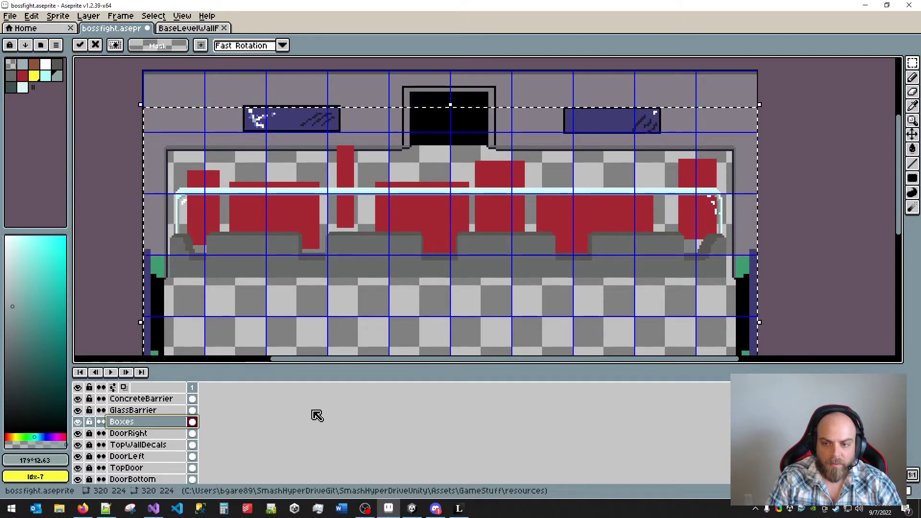
key(Down)
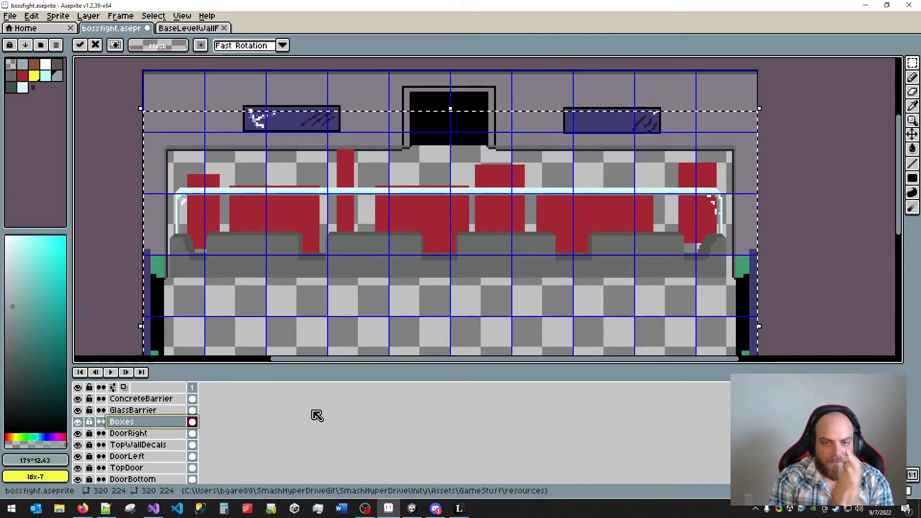
key(ctrl+d)
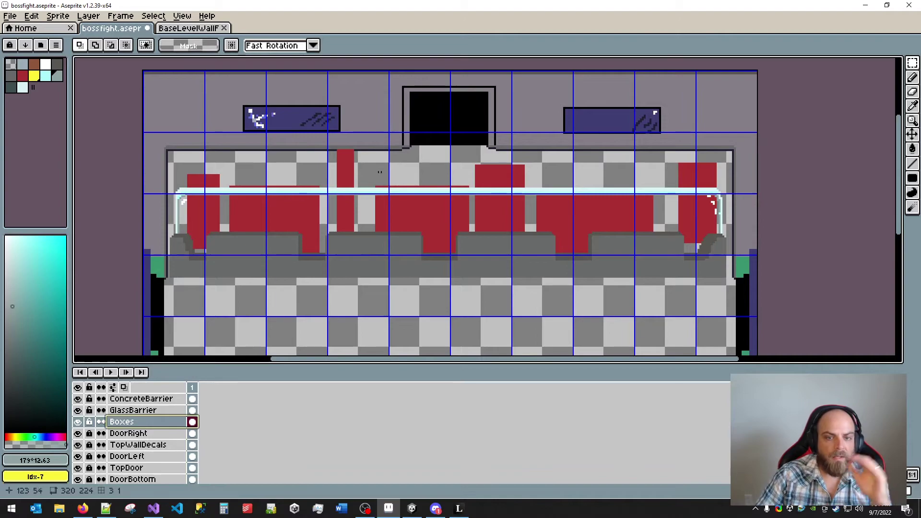
- Add a layer between Boxes and DoorRight and name it InteriorWall
click(133, 433)
right_click(133, 434)
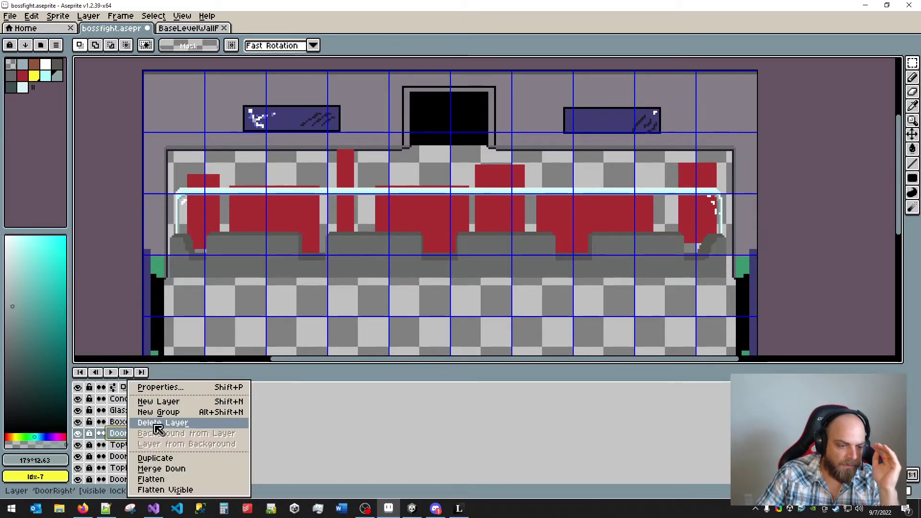
click(173, 407)
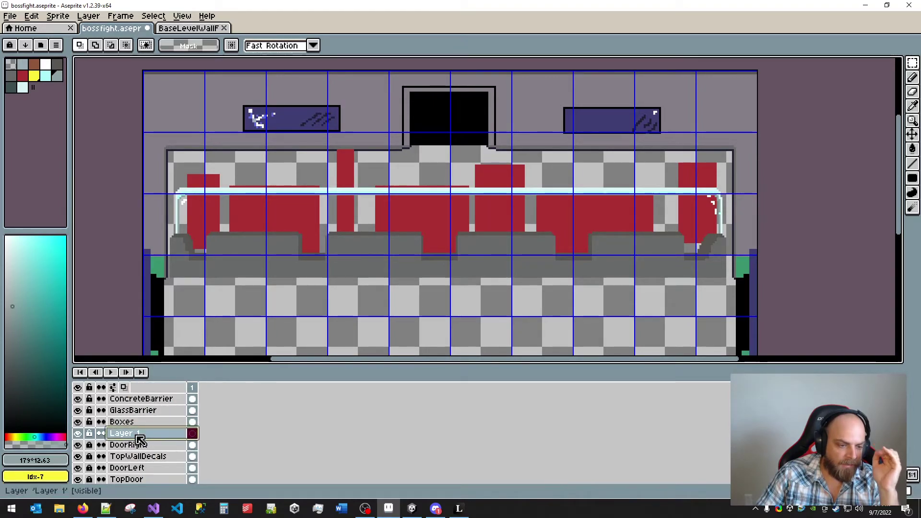
double_click(138, 433)
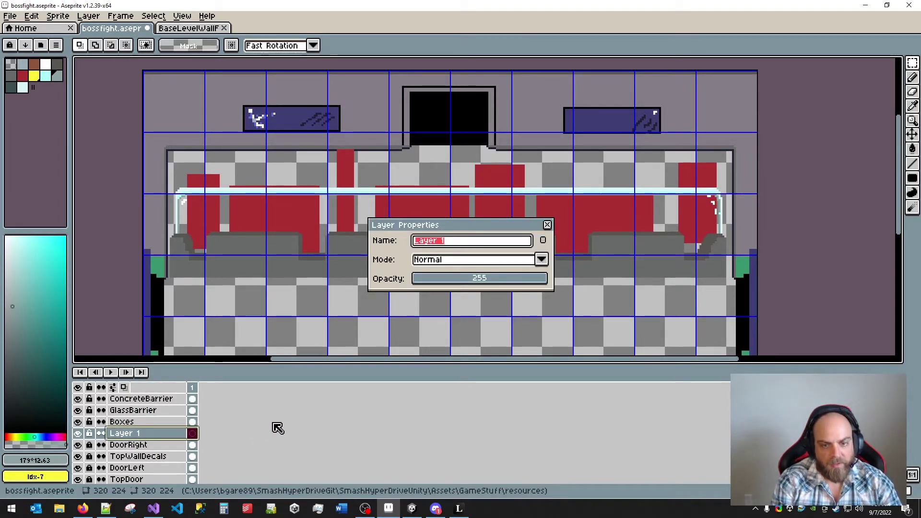
key(BackSpace)
text(InteriorWall)
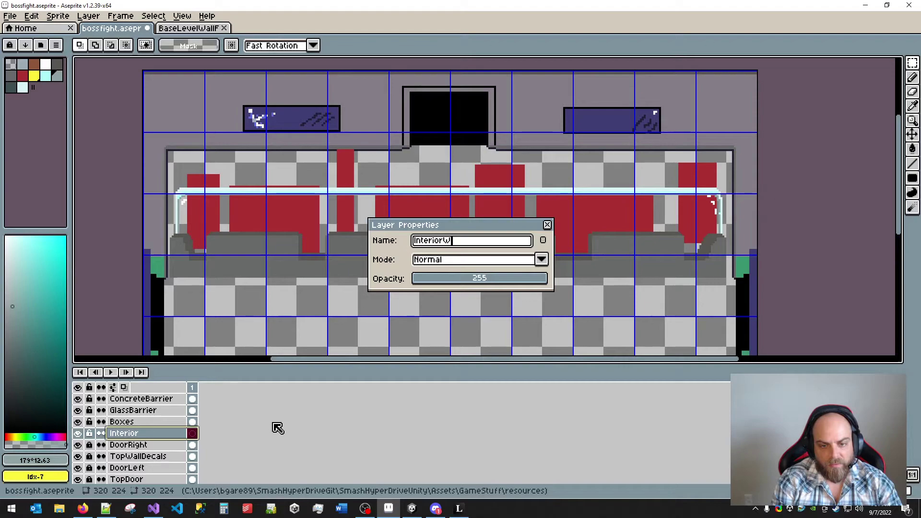
key(Return)
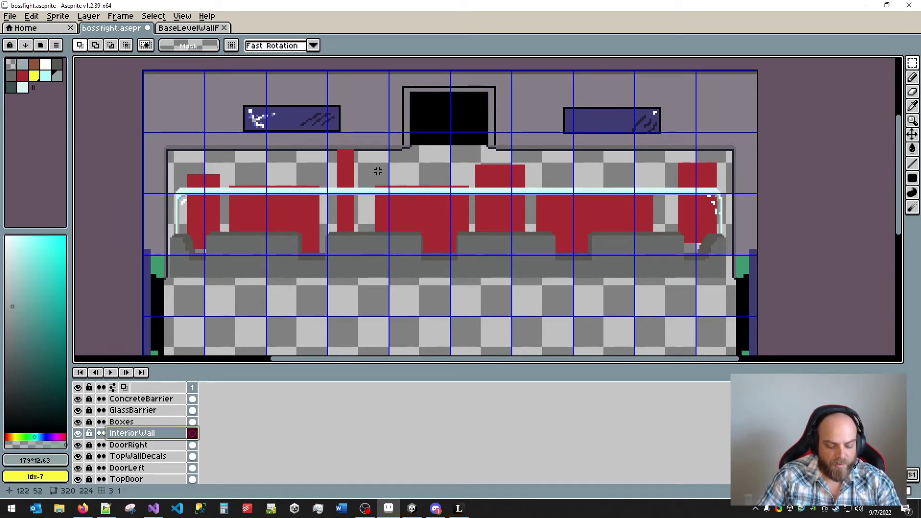
- Mix a dark brown with hue 34°, saturation 95 and value 31 for filled rectangles and add it to the palette
key(shift+u)
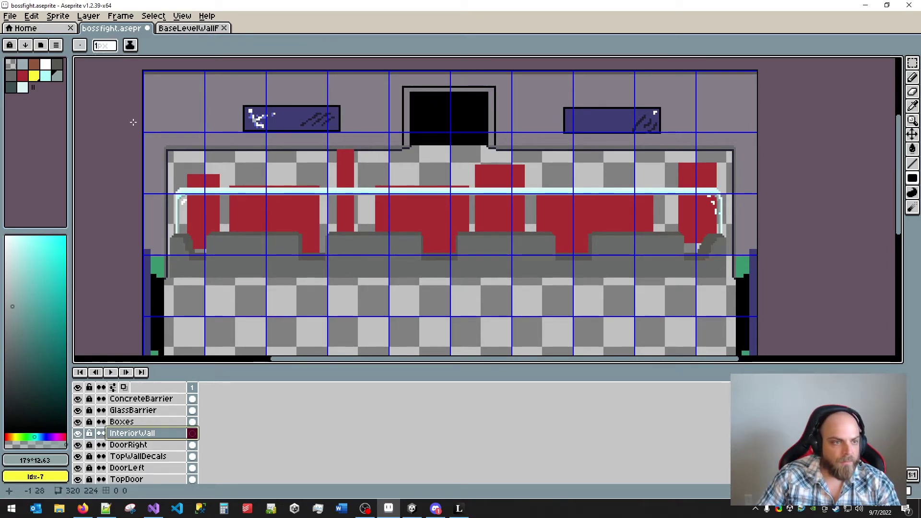
click(56, 64)
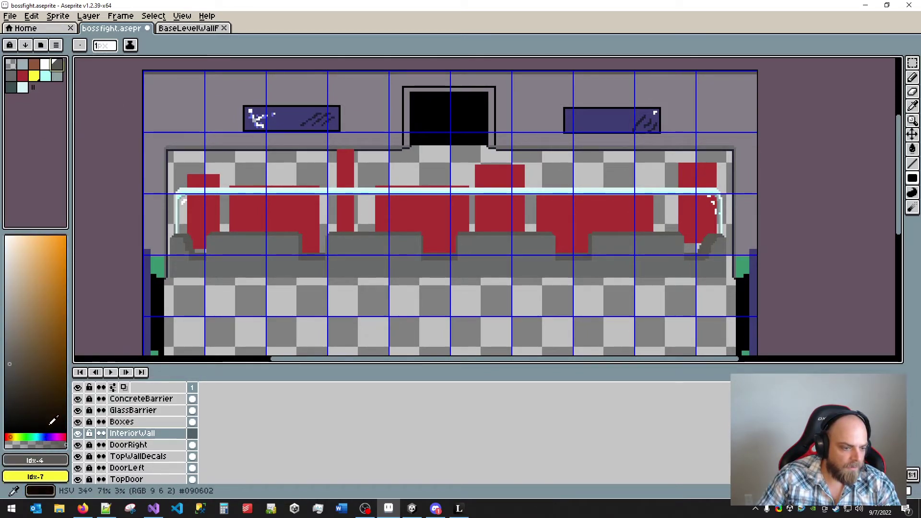
drag(34, 437, 11, 444)
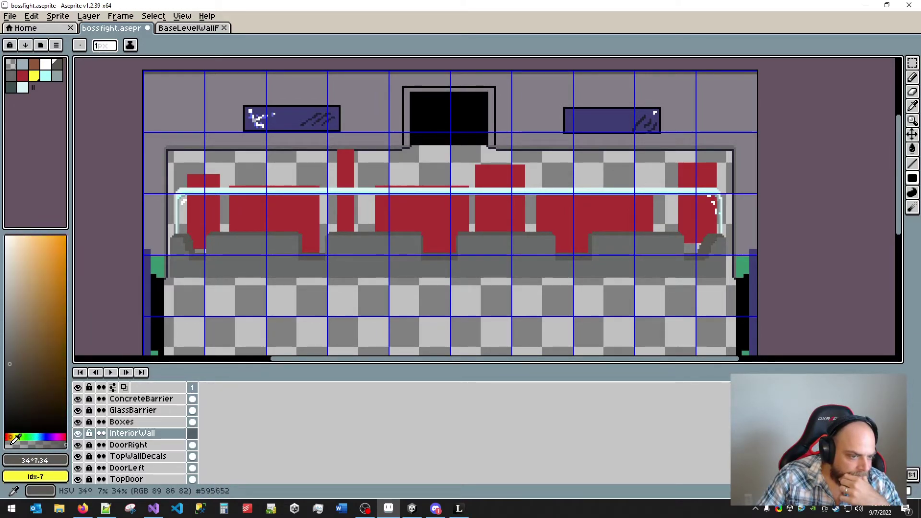
drag(61, 359, 66, 379)
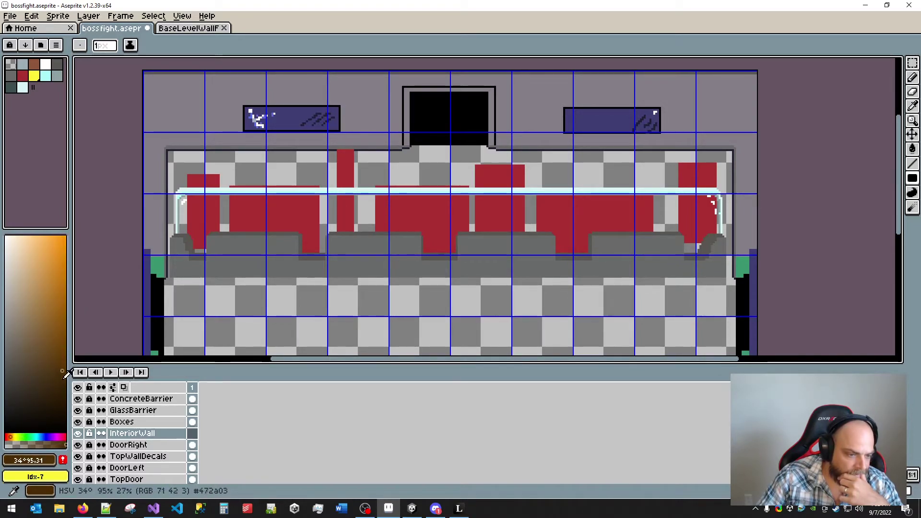
click(63, 460)
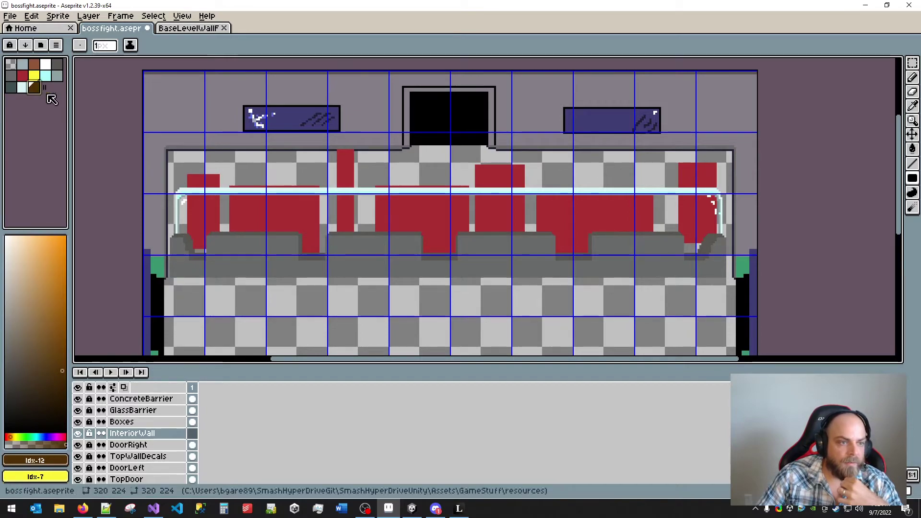
- Draw a filled brown post about 13 by 36 pixels between the left window and door, extend a bar rightward, and hide Boxes
click(348, 128)
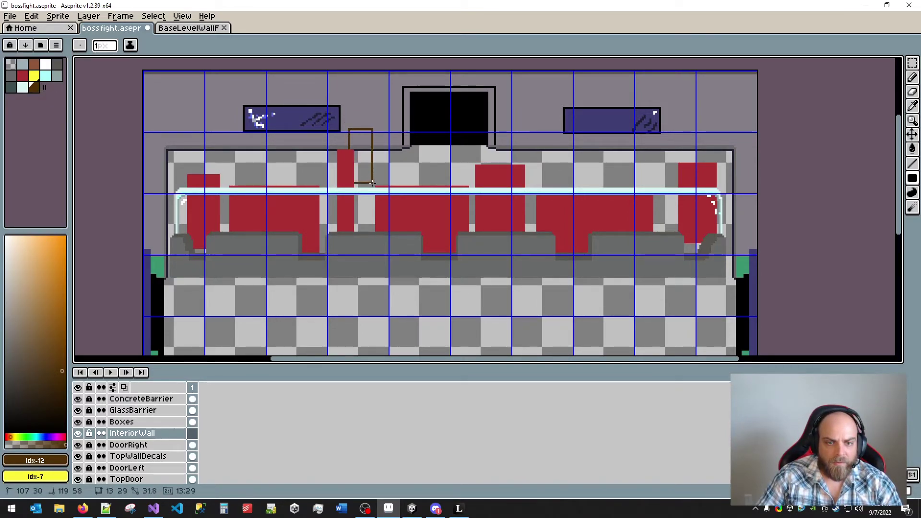
mouse_move(372, 183)
mouse_down()
mouse_move(371, 196)
mouse_move(512, 169)
mouse_up()
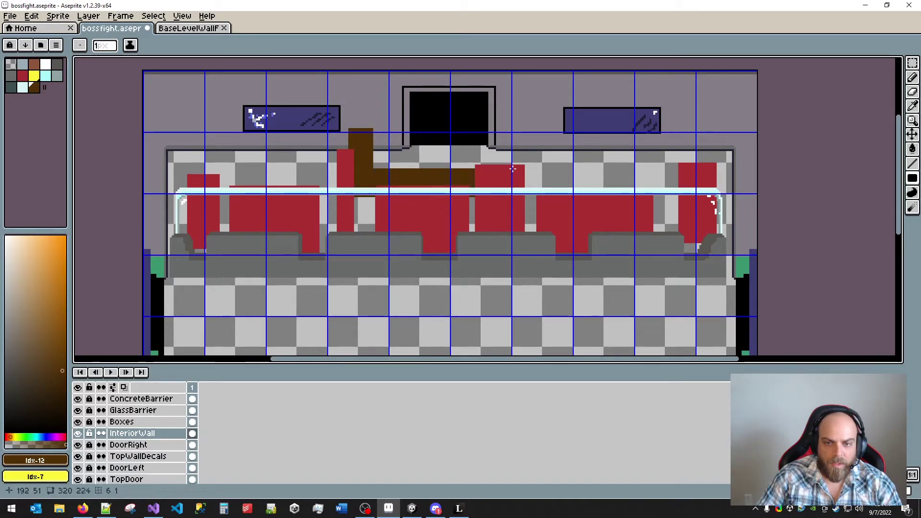
click(78, 421)
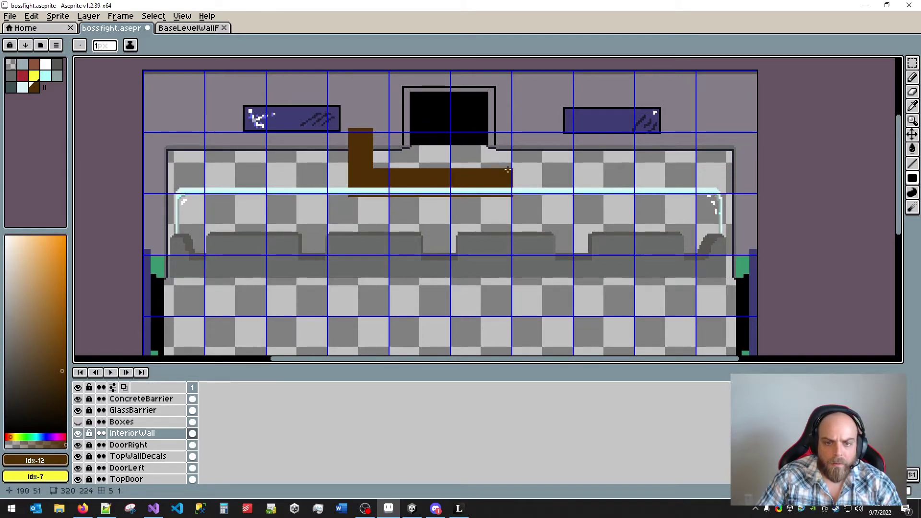
- Try a matching brown post right of the door, and undo it together with the horizontal bar
drag(500, 197, 527, 127)
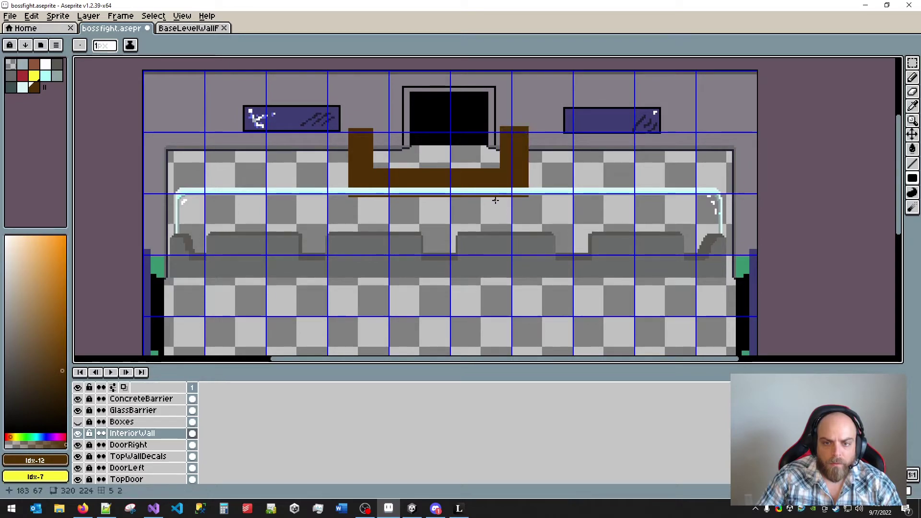
key(ctrl+z)
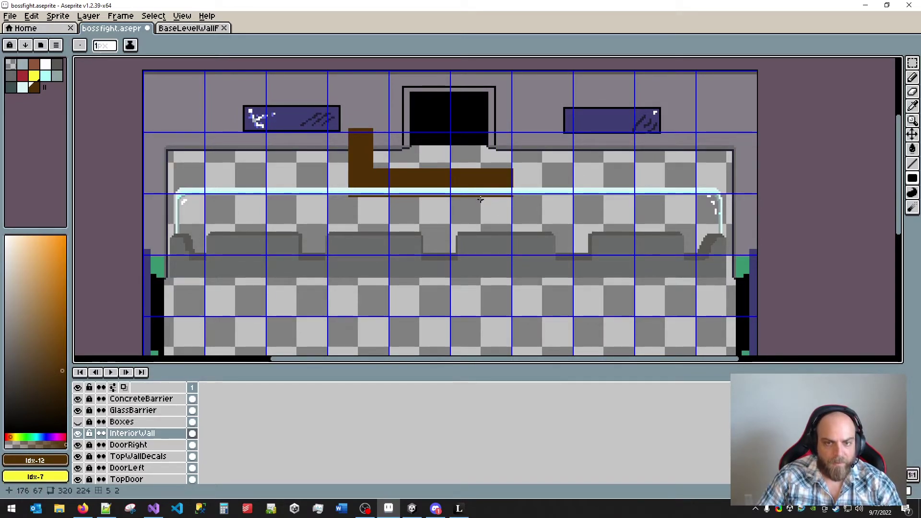
key(ctrl+z)
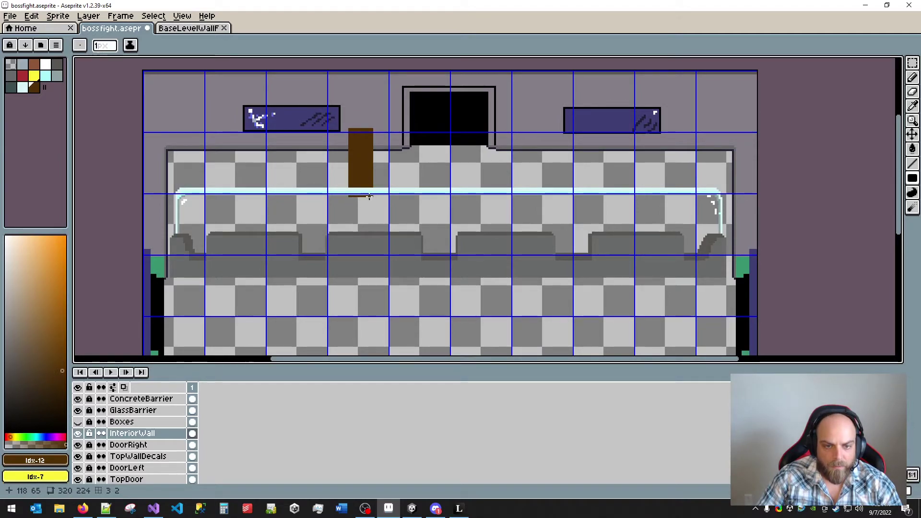
- Draw a thinner brown bar from the post's foot to the room's centre line, and paste a horizontally flipped copy of this half wall
drag(372, 196, 444, 182)
key(m)
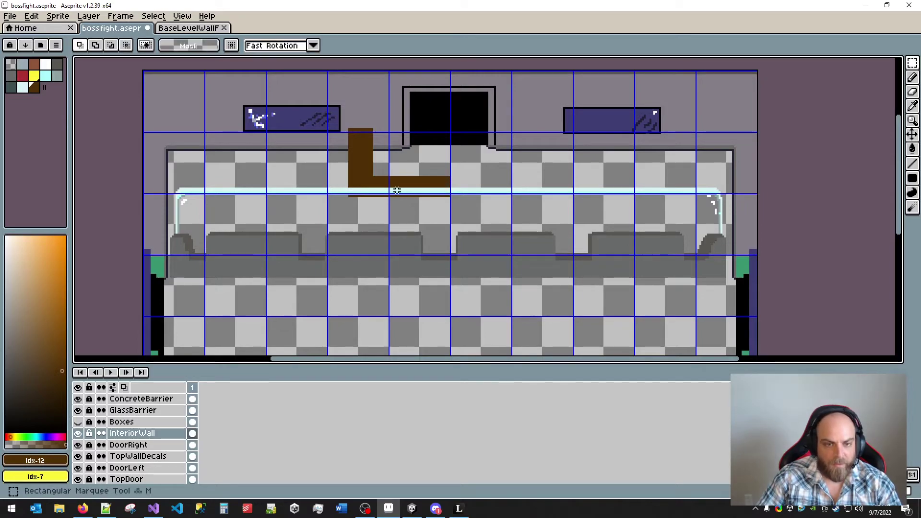
drag(321, 97, 488, 216)
key(ctrl+c)
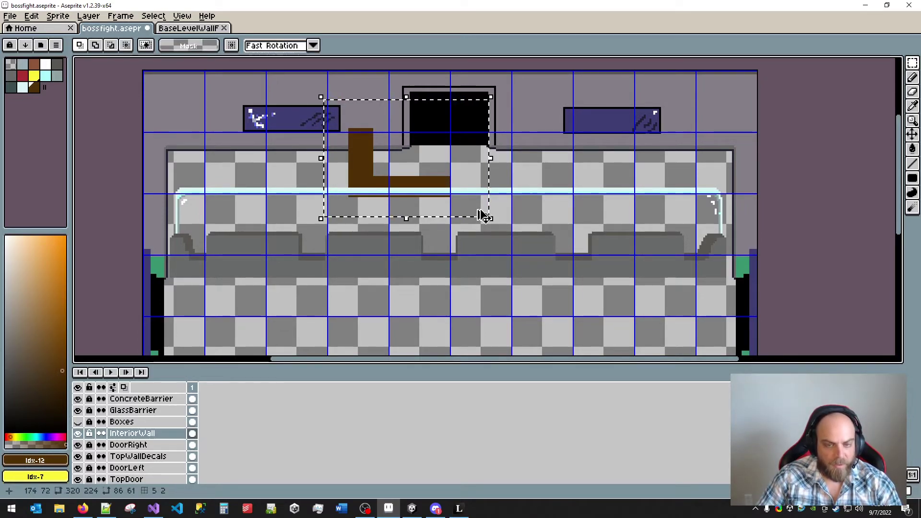
key(ctrl+v)
key(shift+h)
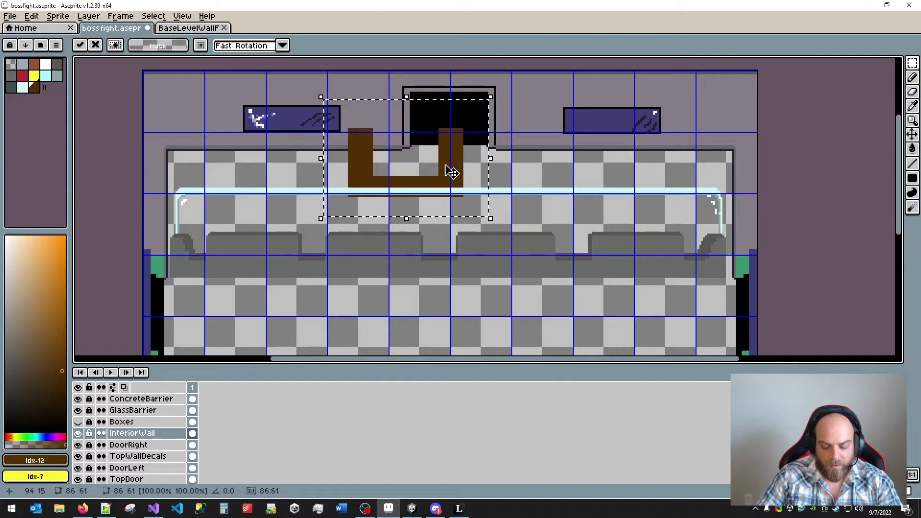
- Shift the flipped half wall 46 pixels right so the wall is symmetrical around the top door, and clear the selection
drag(487, 192, 513, 207)
key(Right)
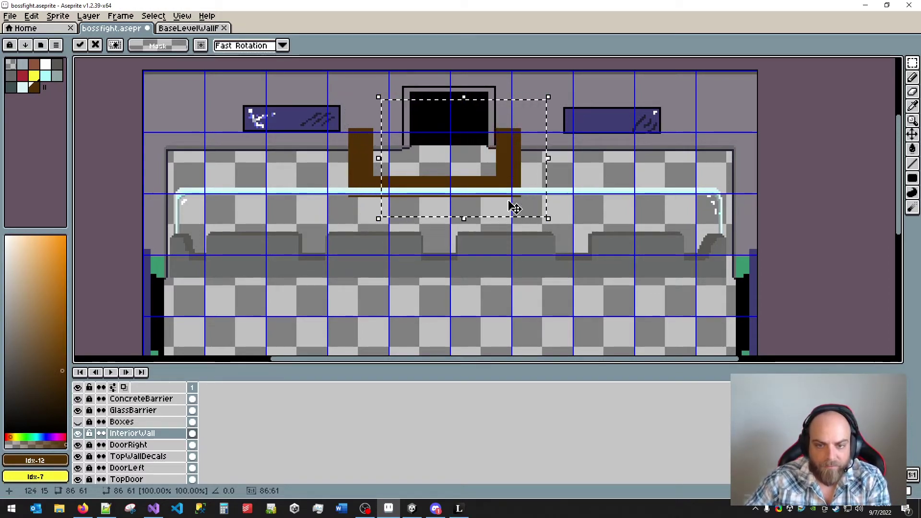
key(Left)
key(Left)
key(Left)
key(Left)
key(Left)
key(Left)
key(Left)
key(Left)
key(Left)
key(Left)
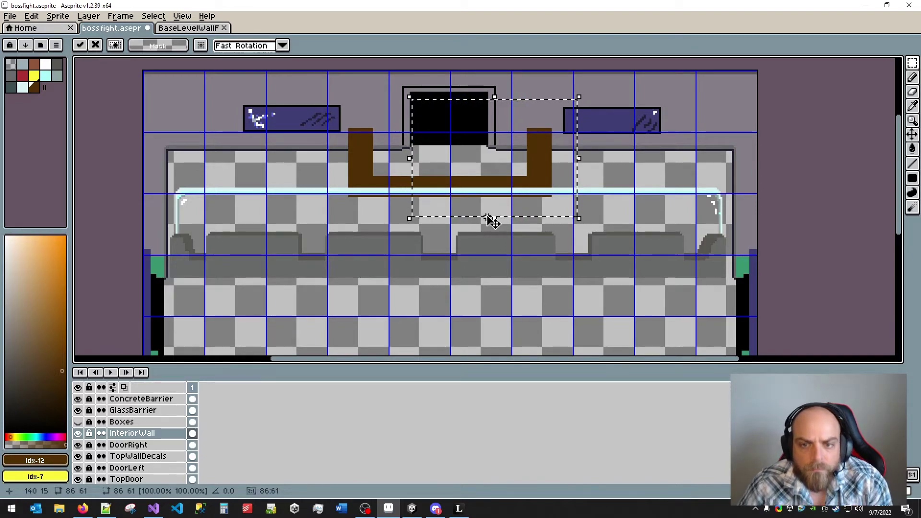
key(ctrl+d)
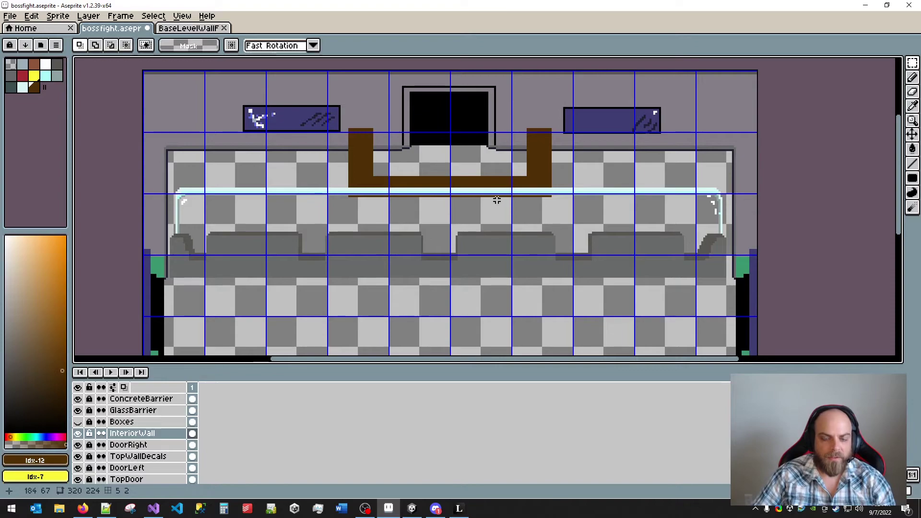
- Add a layer between InteriorWall and DoorRight and name it Core
right_click(139, 445)
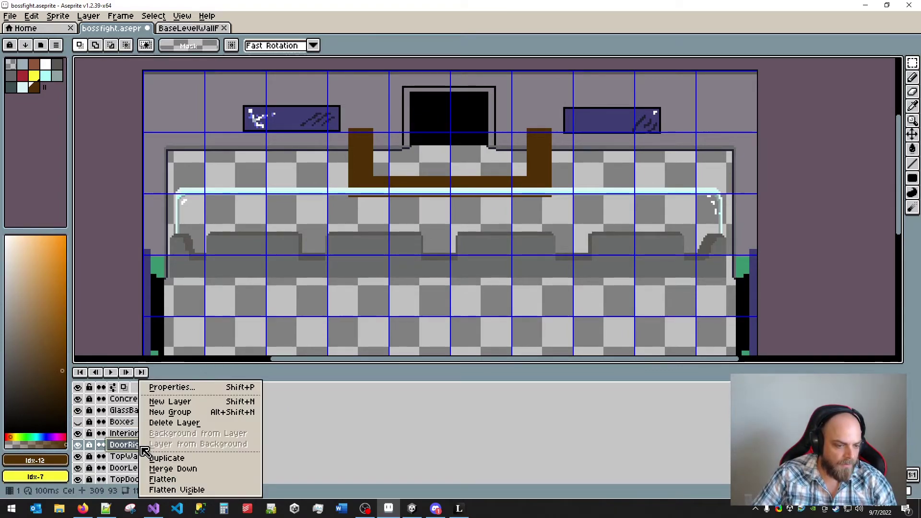
click(173, 402)
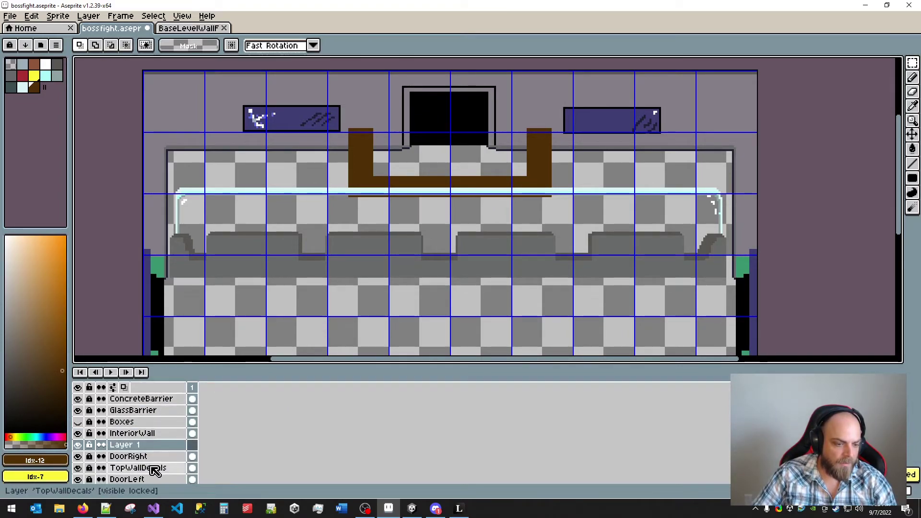
double_click(132, 446)
text(B)
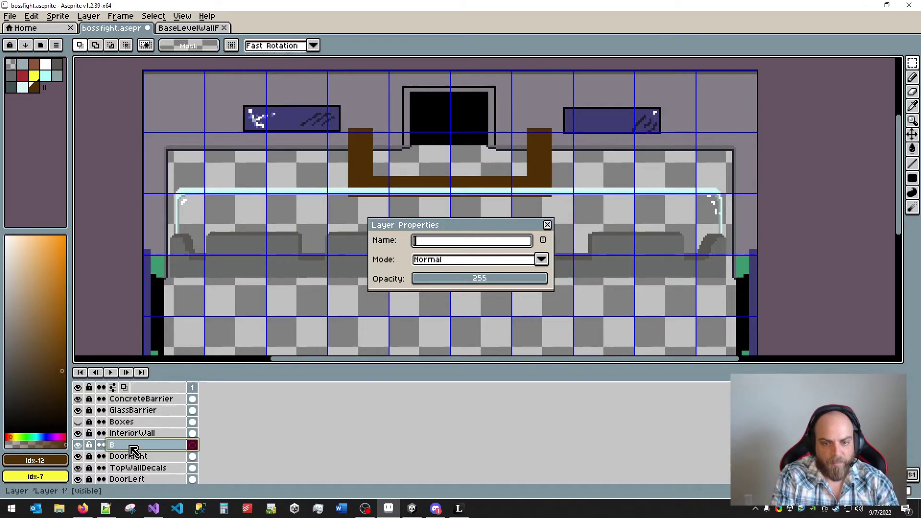
text(ore)
key(Return)
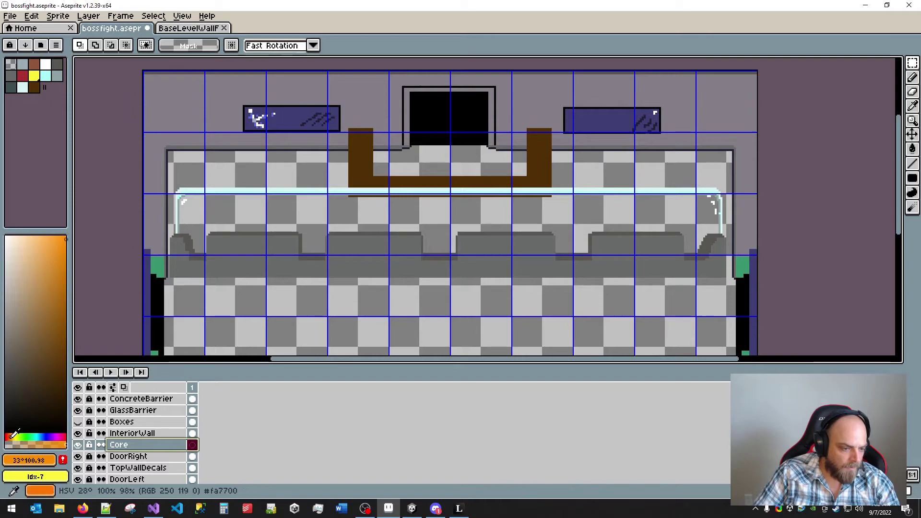
- Mix an orange with hue 28°, saturation 85 and value 91 and add it to the palette
drag(10, 437, 13, 436)
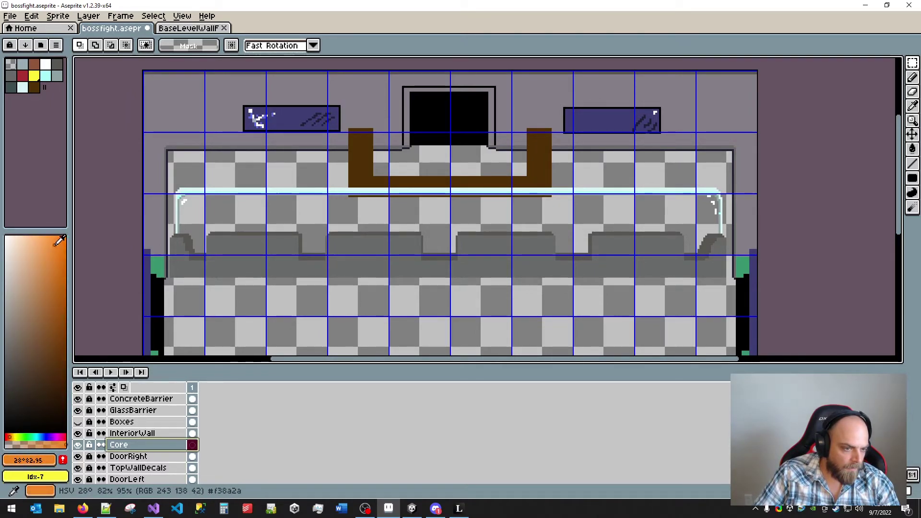
drag(62, 247, 71, 403)
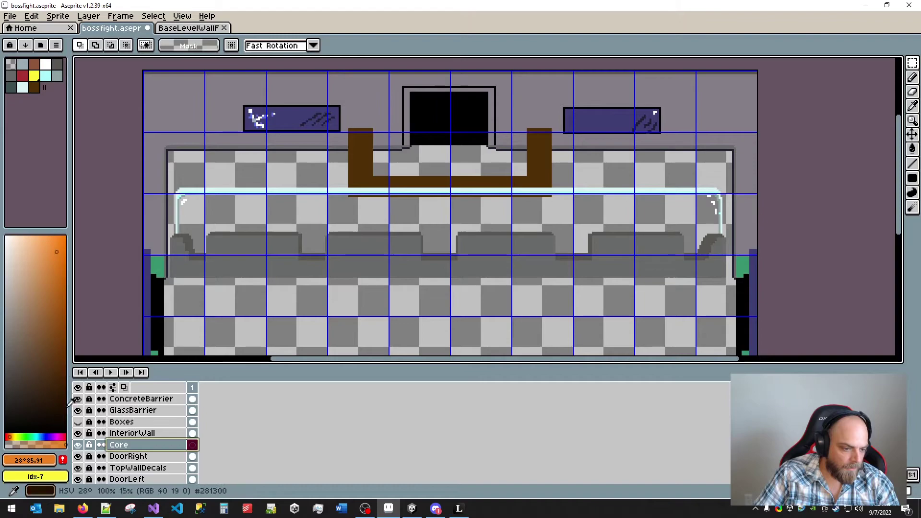
click(62, 463)
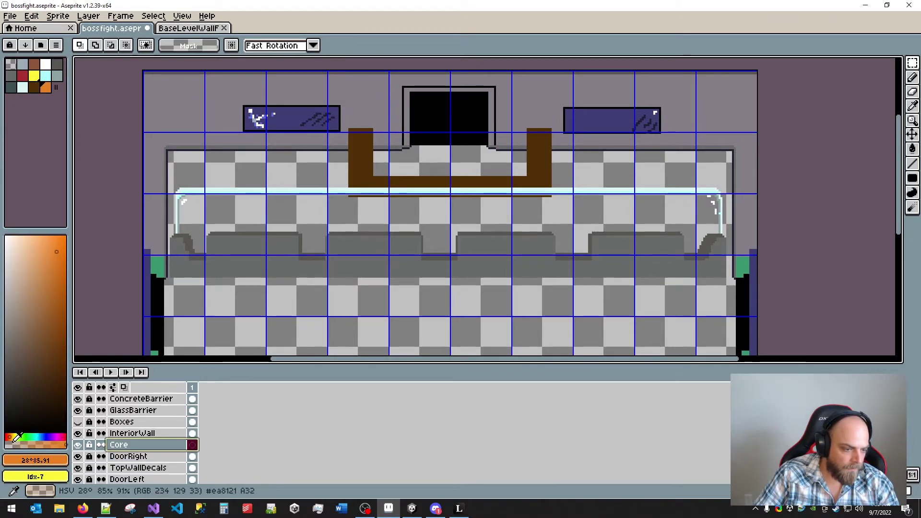
- Mix a red with hue 5°, saturation 87 and value 78 and add it to the palette
drag(10, 436, 6, 437)
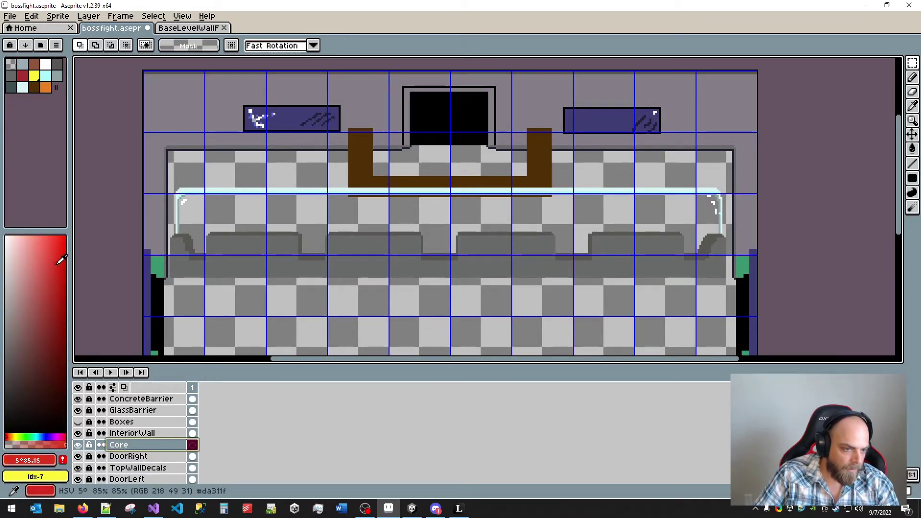
drag(59, 261, 61, 275)
click(63, 459)
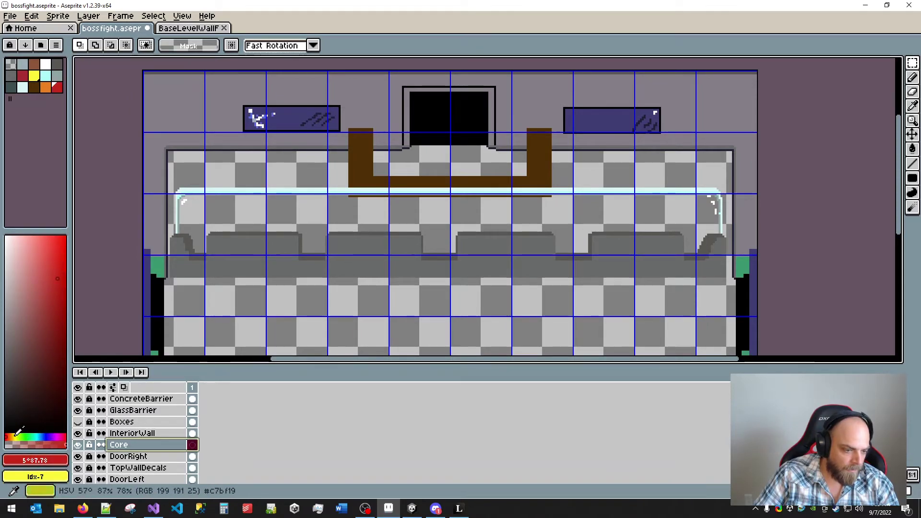
- Add a dark blue (hue 211°, saturation 87, value 53) and a purple (hue 285°, saturation 71, value 67) to the palette
drag(14, 435, 41, 436)
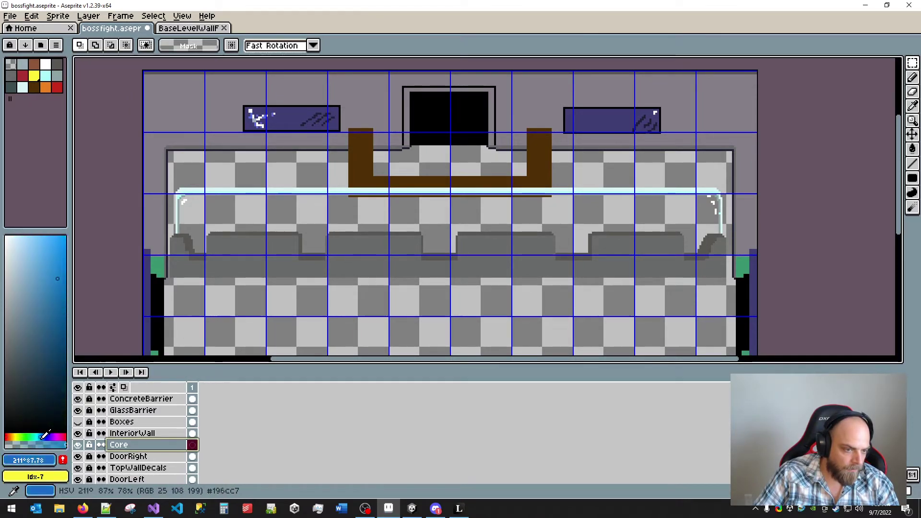
drag(65, 273, 63, 320)
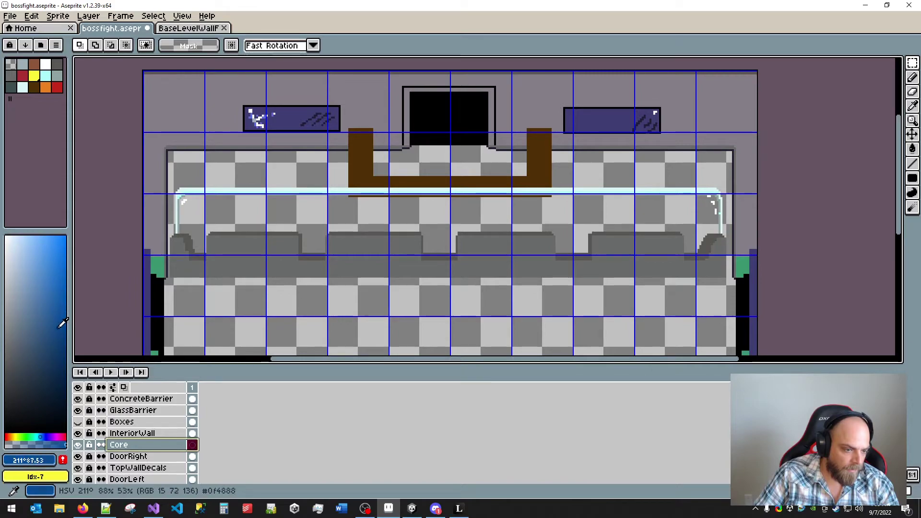
click(63, 460)
click(55, 436)
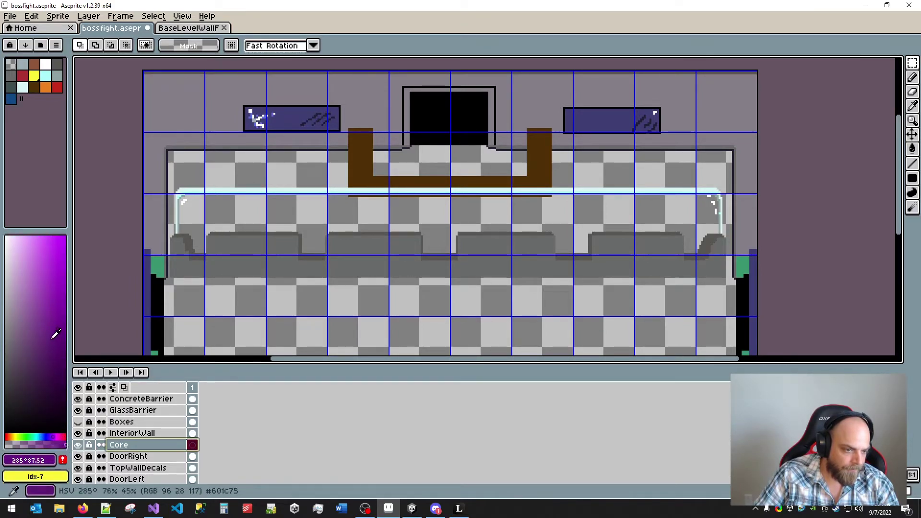
click(47, 300)
click(62, 460)
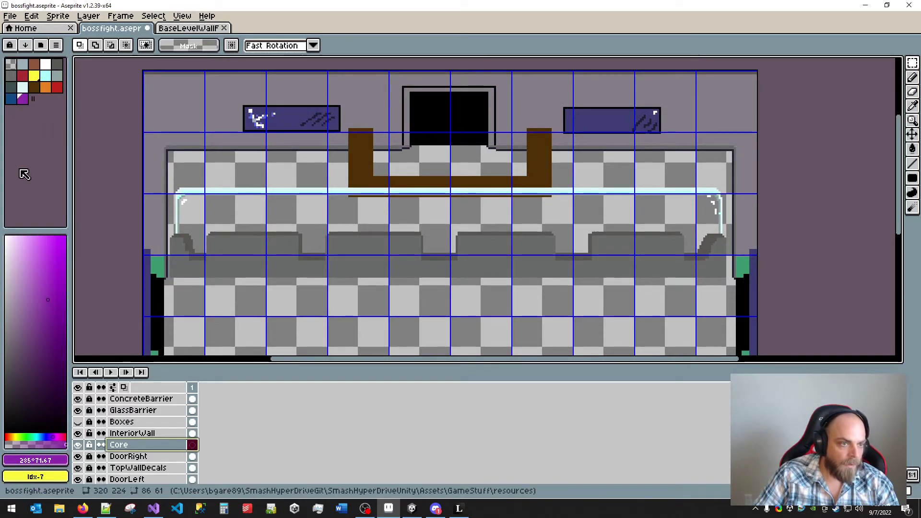
scroll(449, 122, up, 2)
key(b)
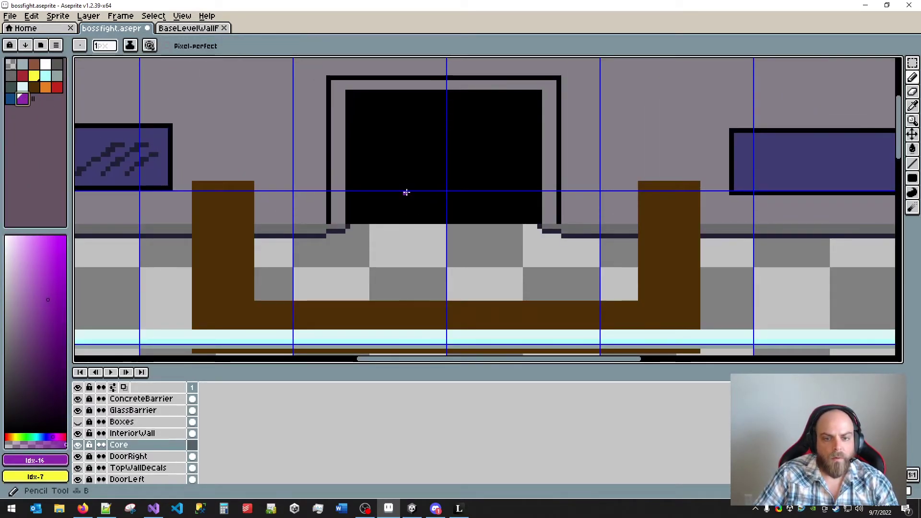
mouse_move(433, 164)
mouse_down()
mouse_move(474, 191)
mouse_move(422, 167)
mouse_up()
key(ctrl+z)
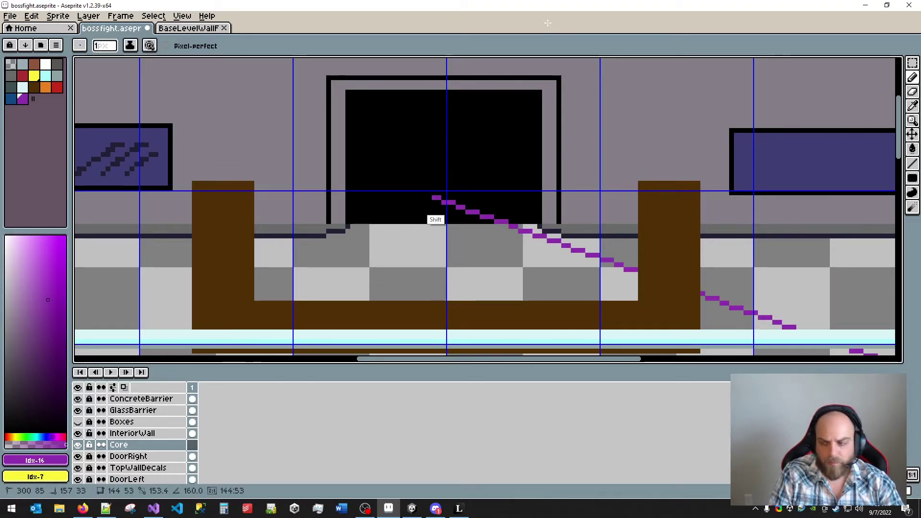
key(shift+u)
drag(424, 178, 465, 211)
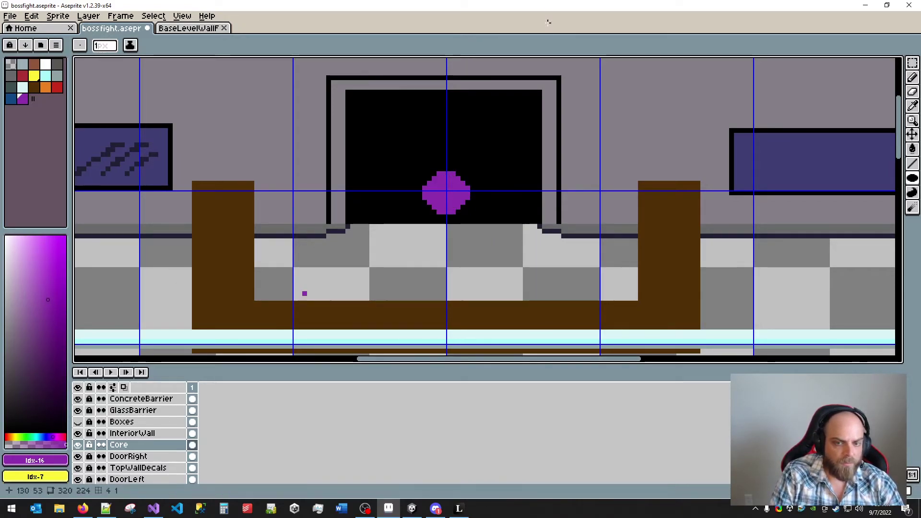
key(ctrl+z)
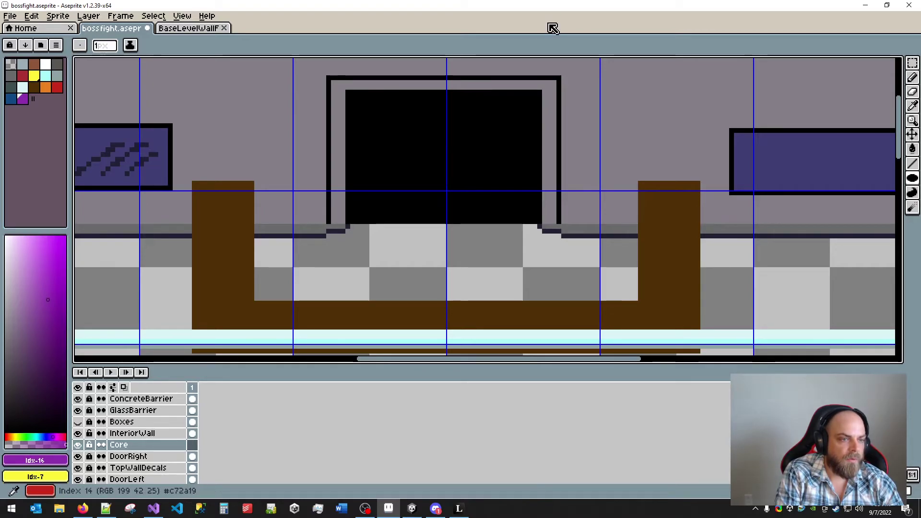
- Move the red swatch ahead of the orange one in the palette and widen the palette by one column
click(57, 87)
drag(57, 87, 45, 87)
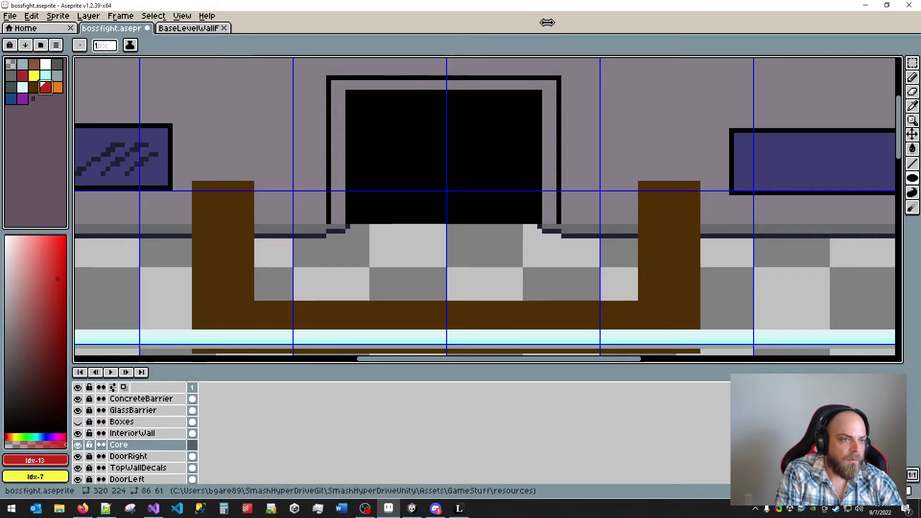
mouse_move(71, 206)
mouse_down()
mouse_move(55, 206)
mouse_move(80, 207)
mouse_up()
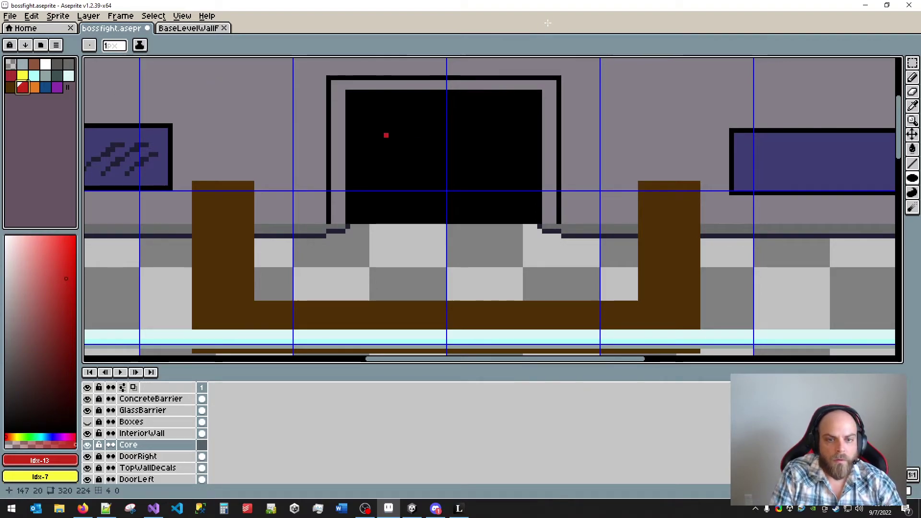
- On the Core layer, draw a red filled ellipse as wide as the top door's opening and a smaller orange one centred inside it
drag(352, 126, 544, 283)
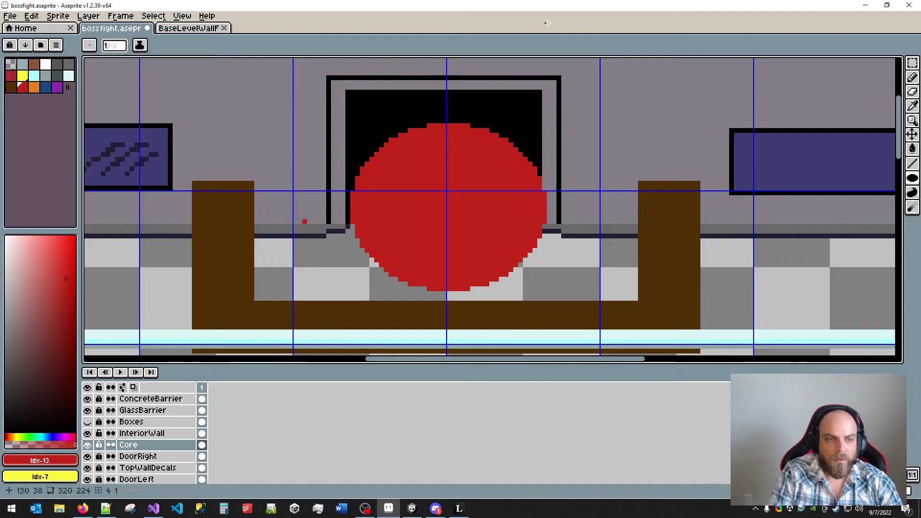
key(bracketright)
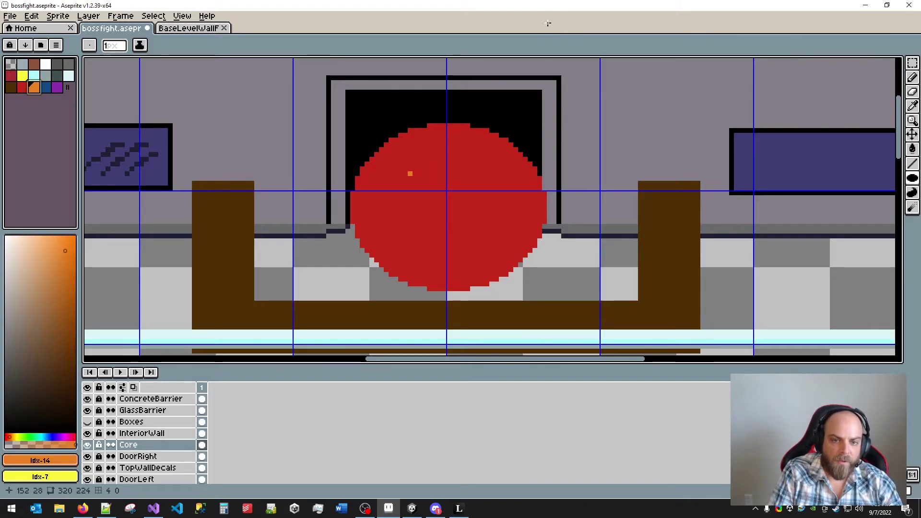
drag(400, 159, 511, 264)
key(ctrl+z)
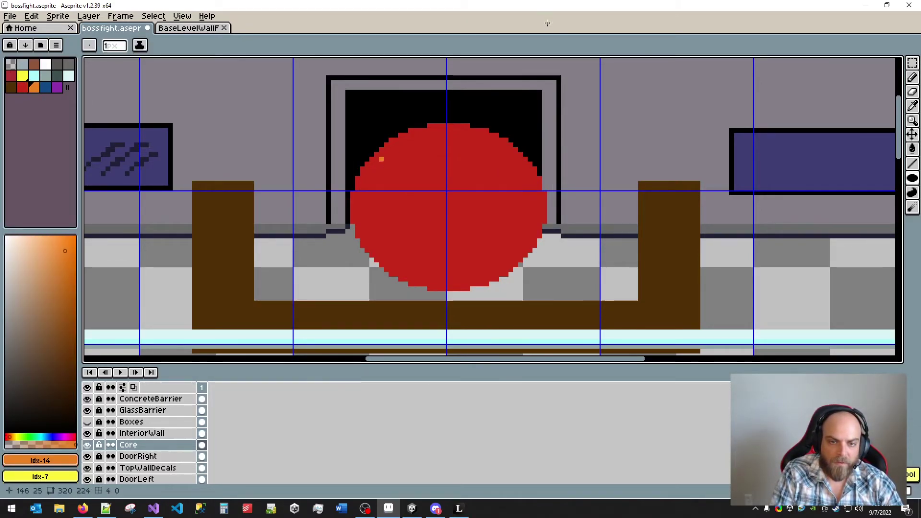
drag(391, 150, 506, 260)
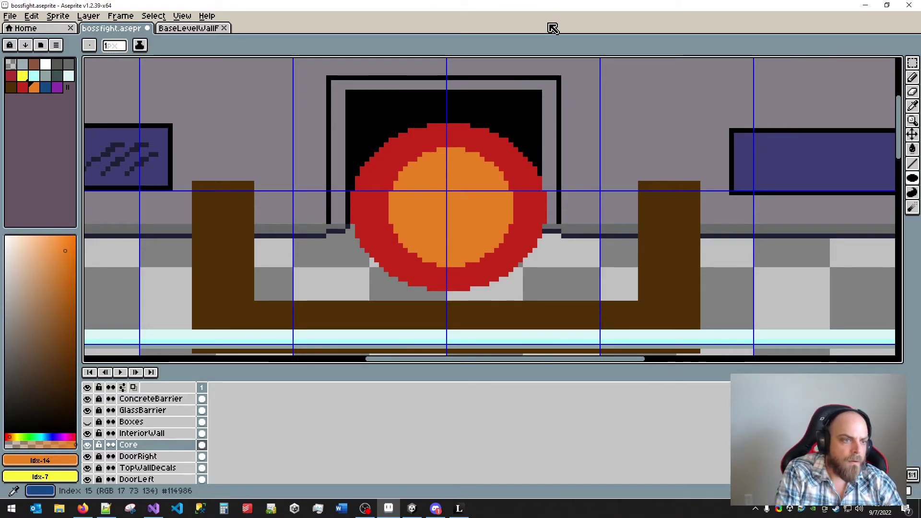
- Draw a dark blue filled ellipse inside the orange ellipse of the core
key(bracketright)
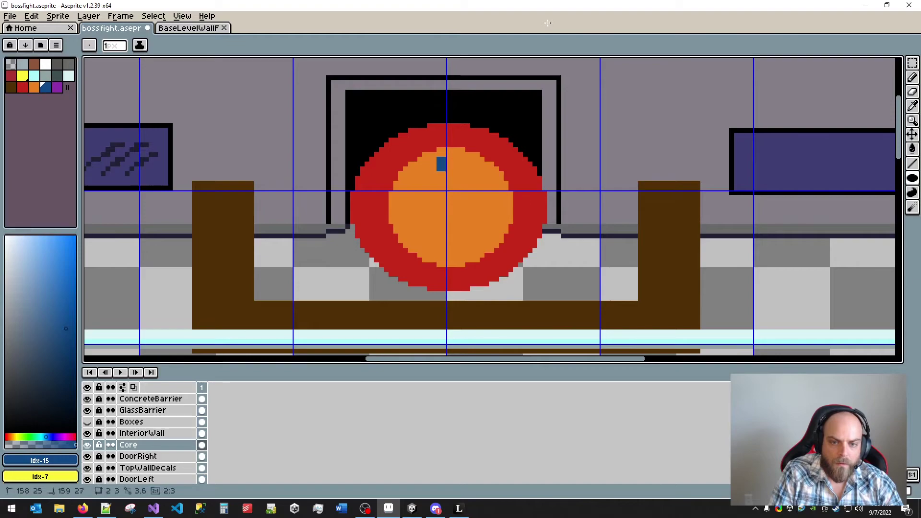
- Draw a tall, narrow blue ellipse inside the core's orange circle and a small purple circle at its centre
drag(438, 158, 467, 251)
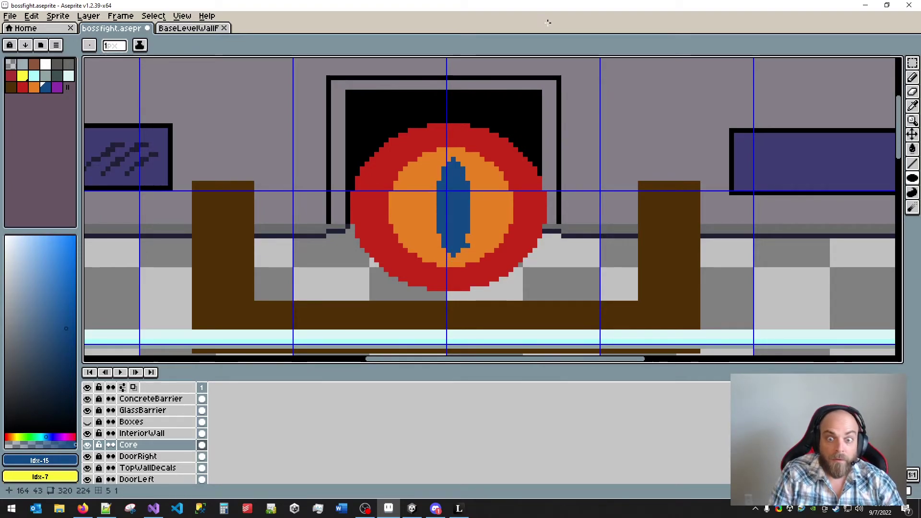
key(bracketright)
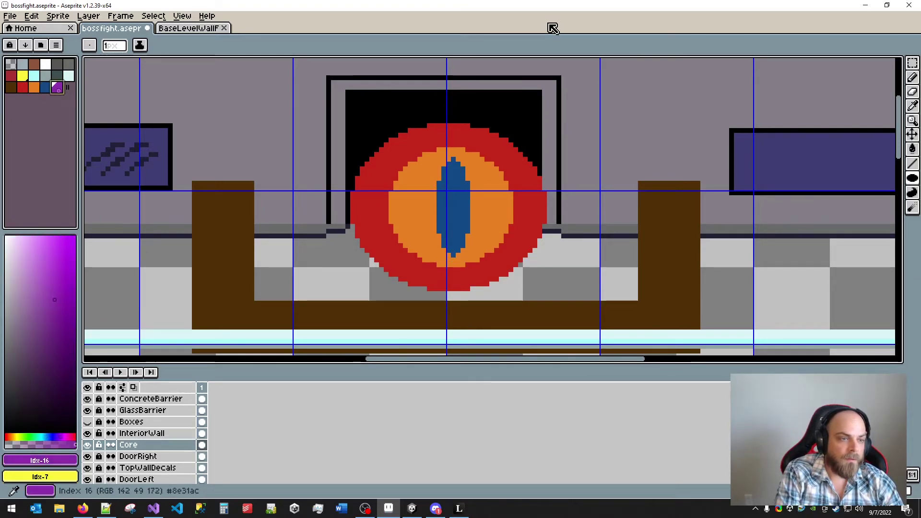
drag(449, 201, 464, 221)
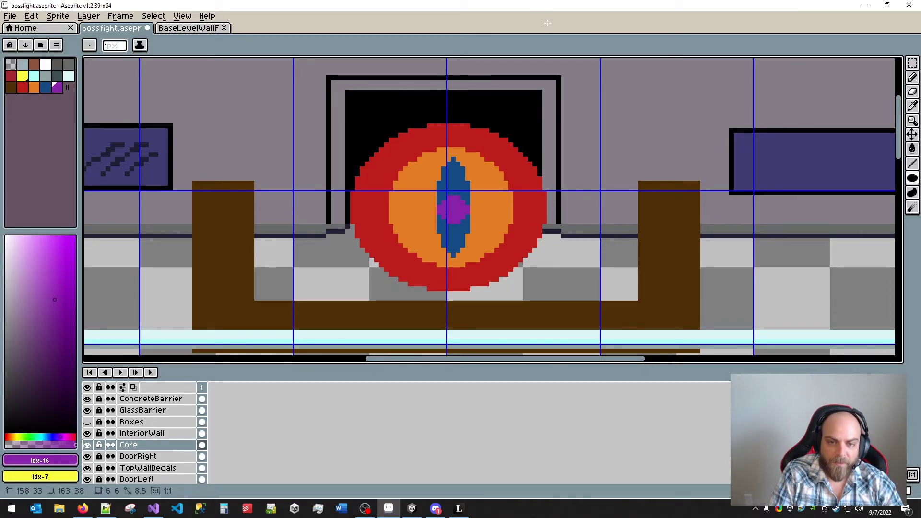
- Look over the BaseLevelWallFloorTemplate sprite for reference and return to the bossfight sprite
click(189, 28)
scroll(579, 206, up, 4)
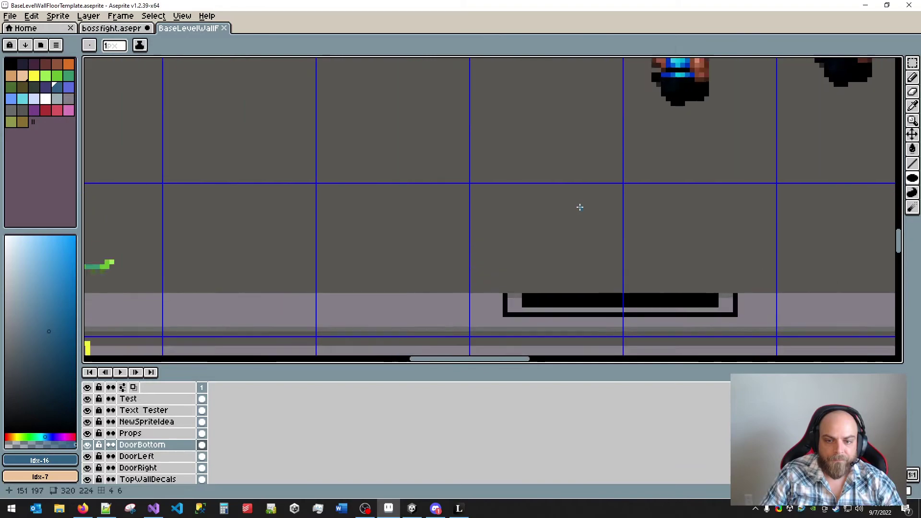
scroll(581, 209, down, 7)
key(ctrl+shift+Tab)
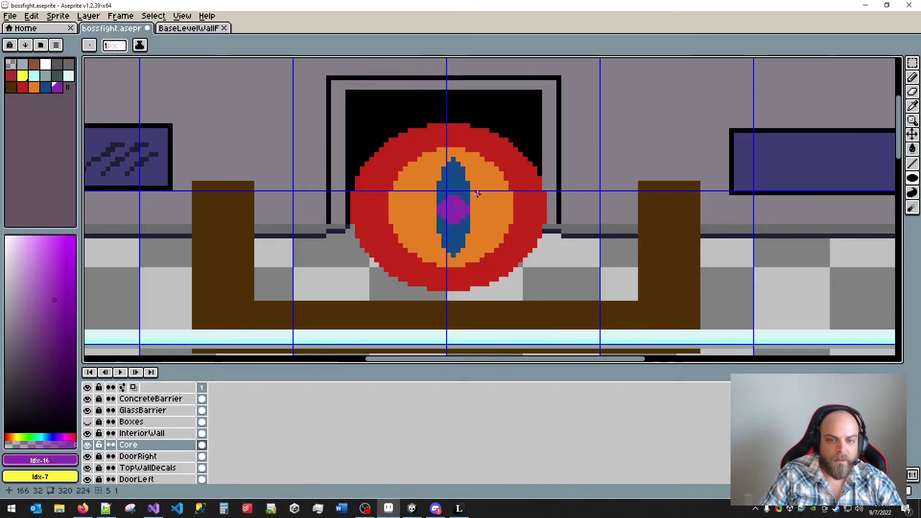
- Examine the core up close and against the surrounding room, interior wall and barriers
scroll(485, 225, down, 5)
scroll(493, 205, up, 3)
scroll(500, 234, up, 1)
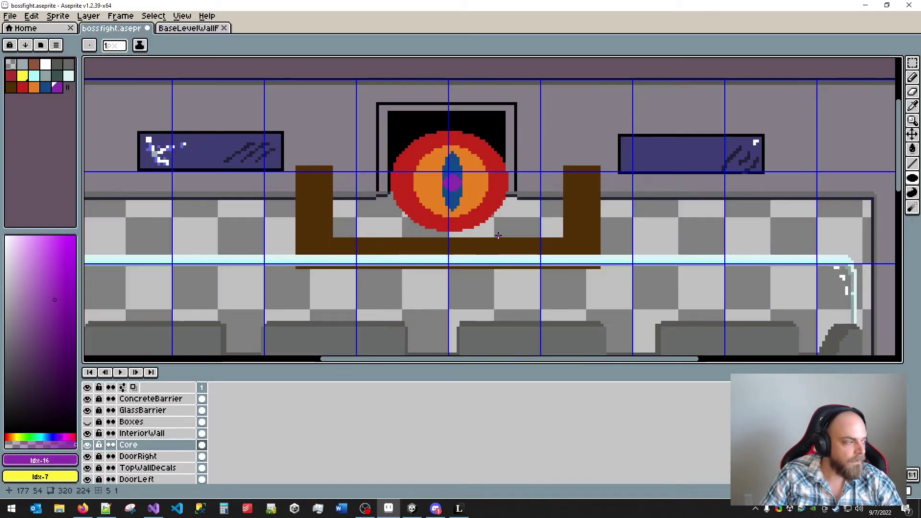
scroll(501, 234, down, 1)
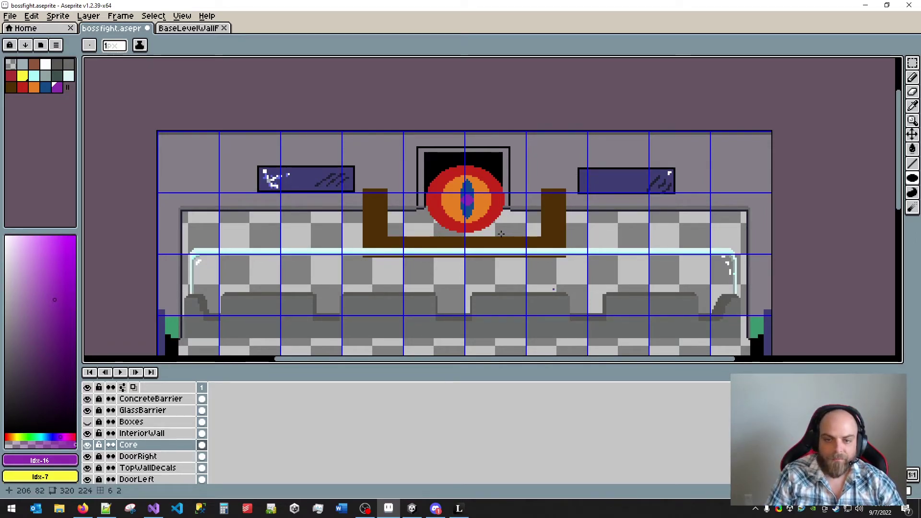
scroll(489, 229, up, 3)
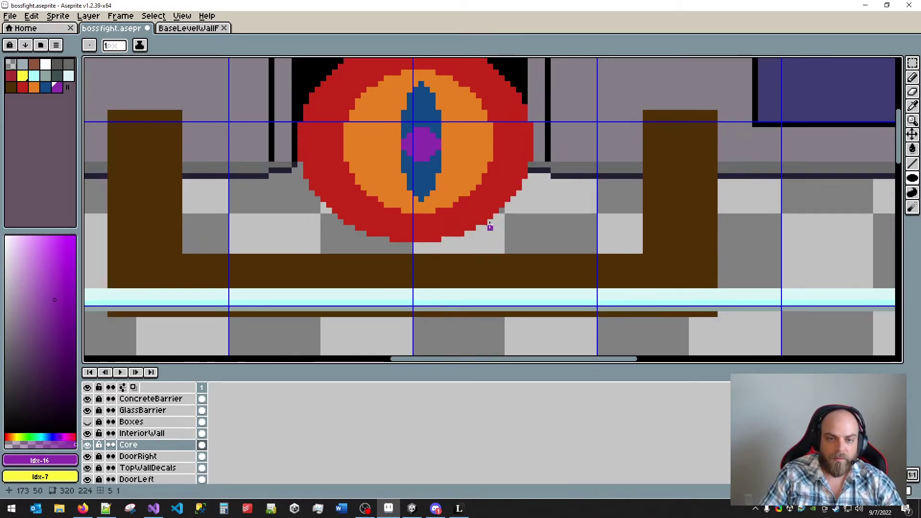
scroll(485, 218, down, 1)
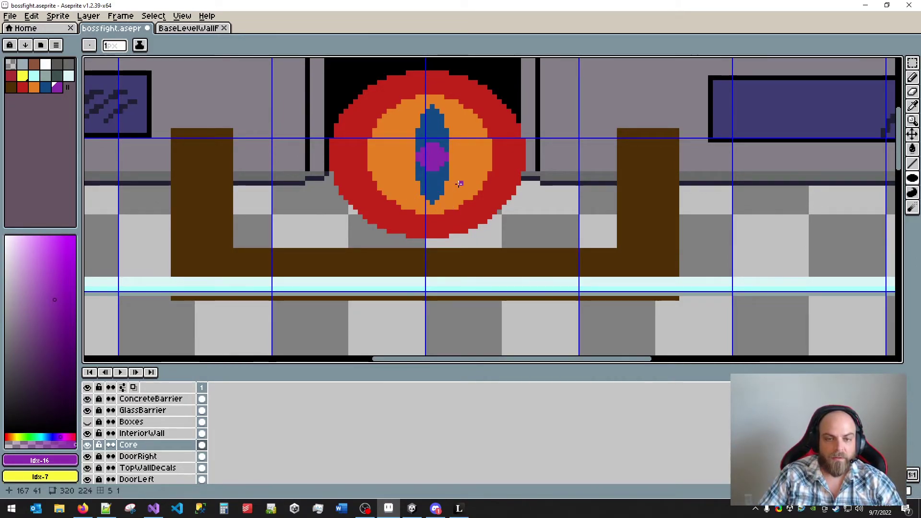
scroll(459, 183, down, 2)
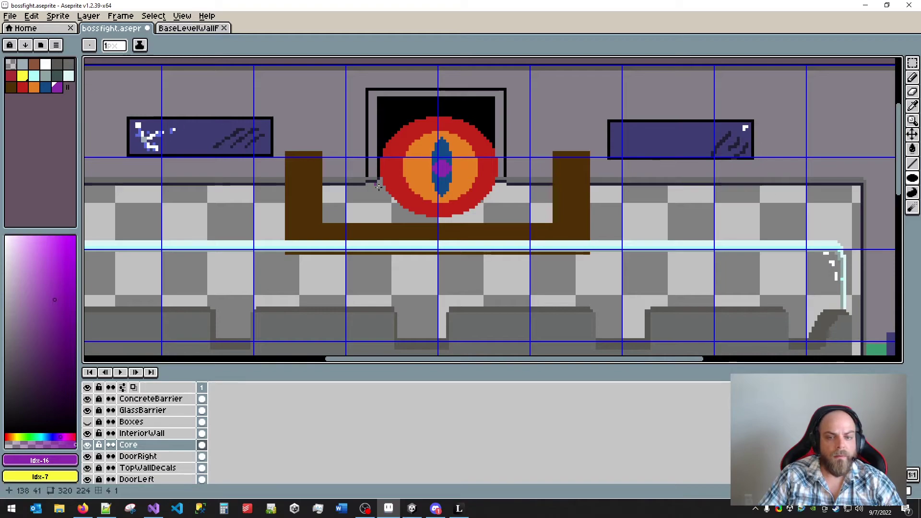
scroll(450, 238, down, 5)
scroll(449, 238, up, 4)
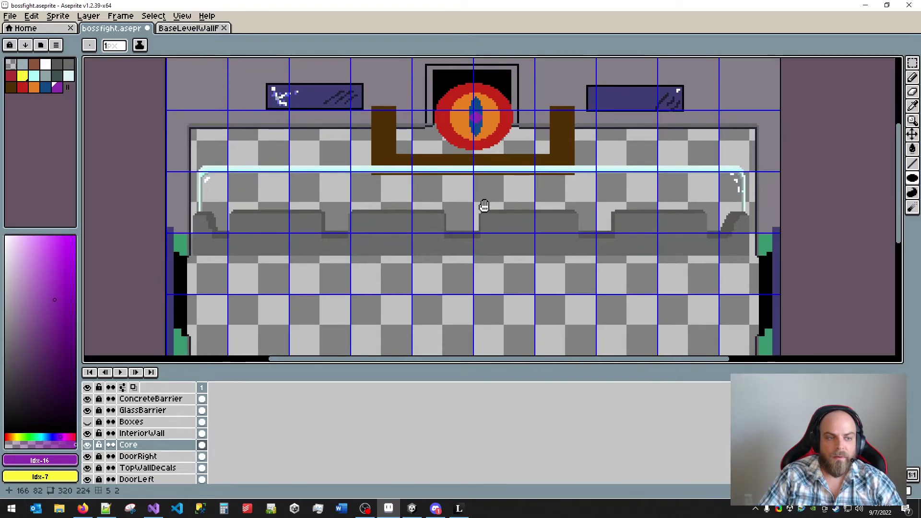
- Lock the Core layer and make the Boxes layer visible
click(100, 445)
click(87, 422)
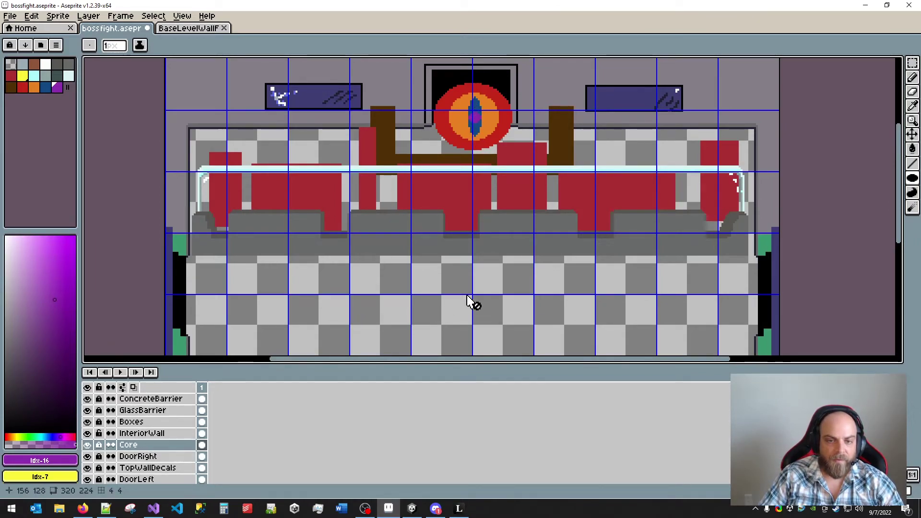
scroll(475, 298, down, 2)
scroll(484, 301, up, 2)
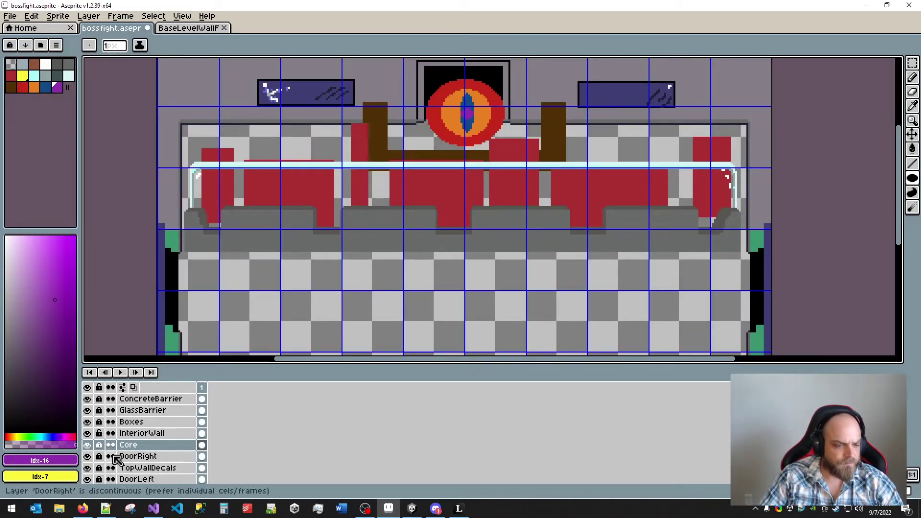
- Hide the Core and InteriorWall layers briefly and show them again to check the room without them
click(88, 445)
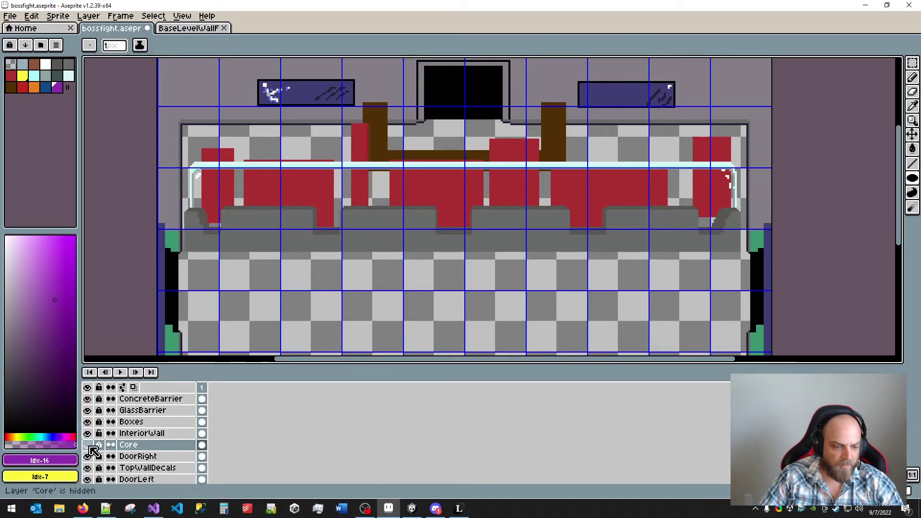
click(88, 433)
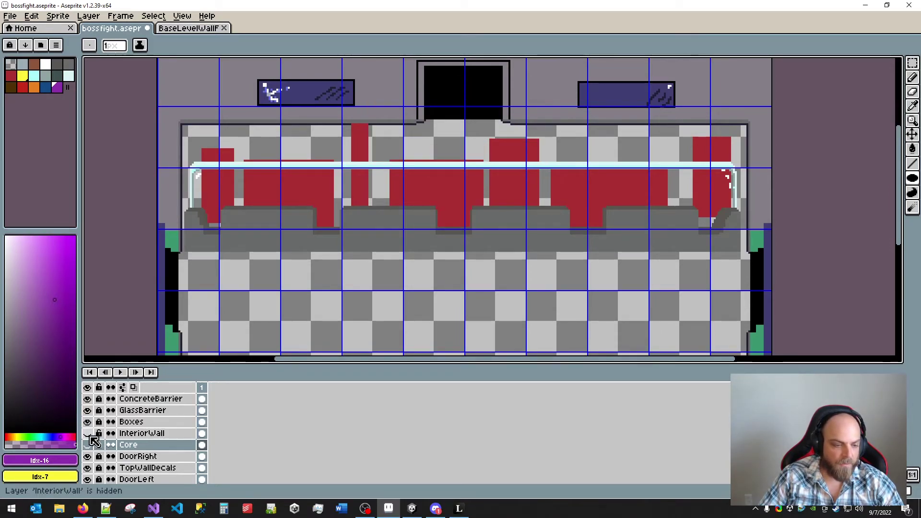
click(87, 433)
click(88, 445)
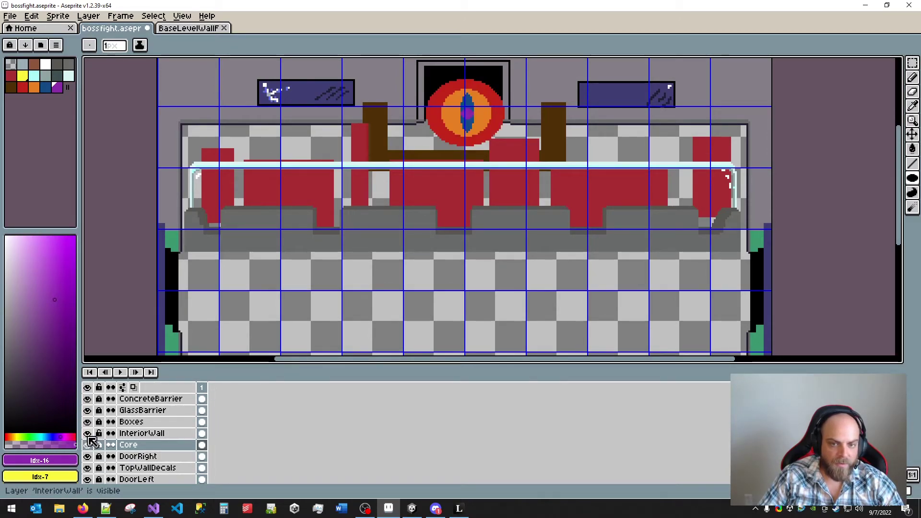
- Hide the GlassBarrier and ConcreteBarrier layers to expose the full red boxes
click(87, 411)
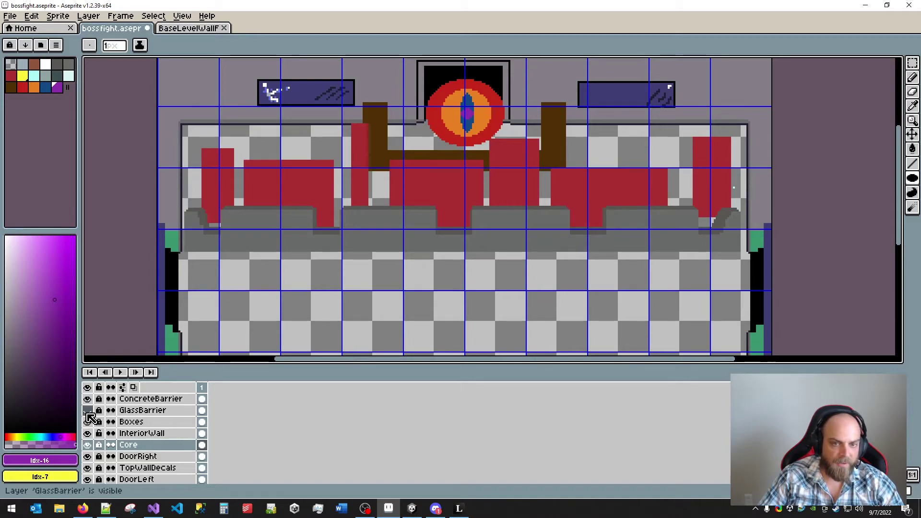
click(88, 411)
click(88, 411)
click(87, 411)
click(87, 411)
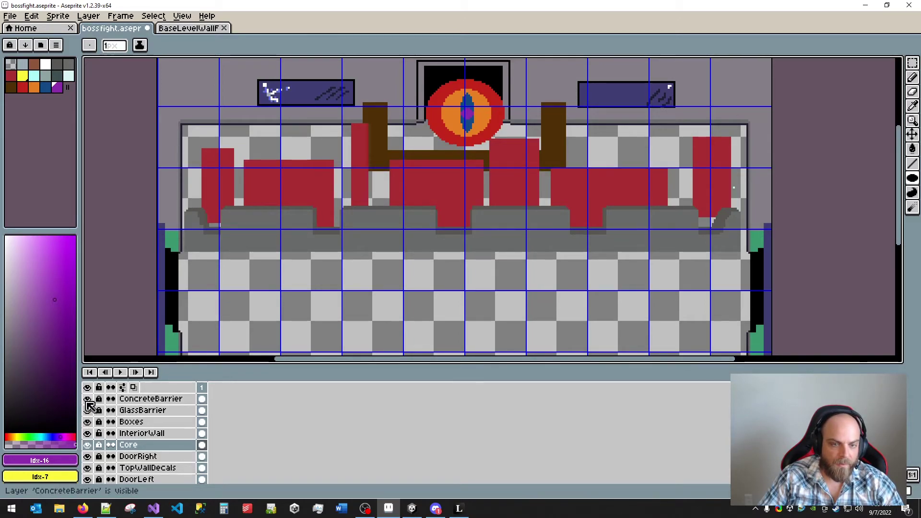
click(87, 400)
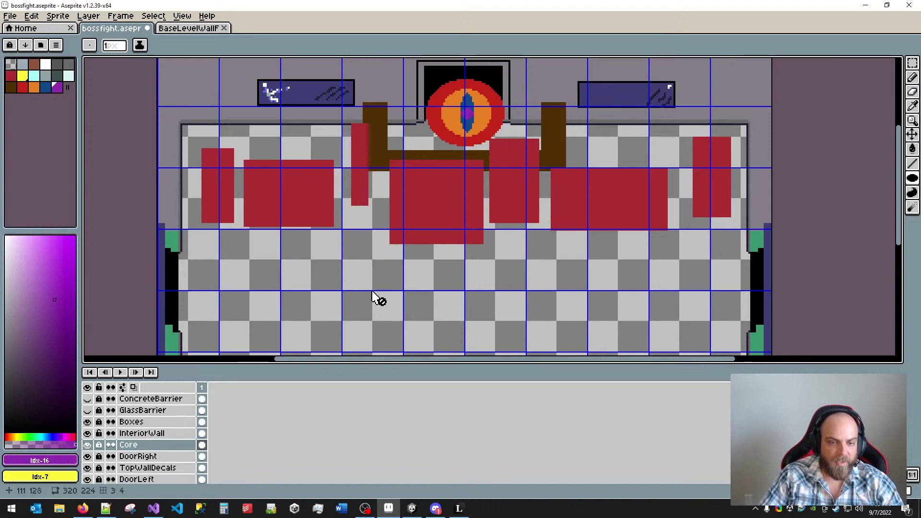
- Compare the room with and without the ConcreteBarrier and GlassBarrier layers, leaving both hidden
click(88, 401)
click(88, 400)
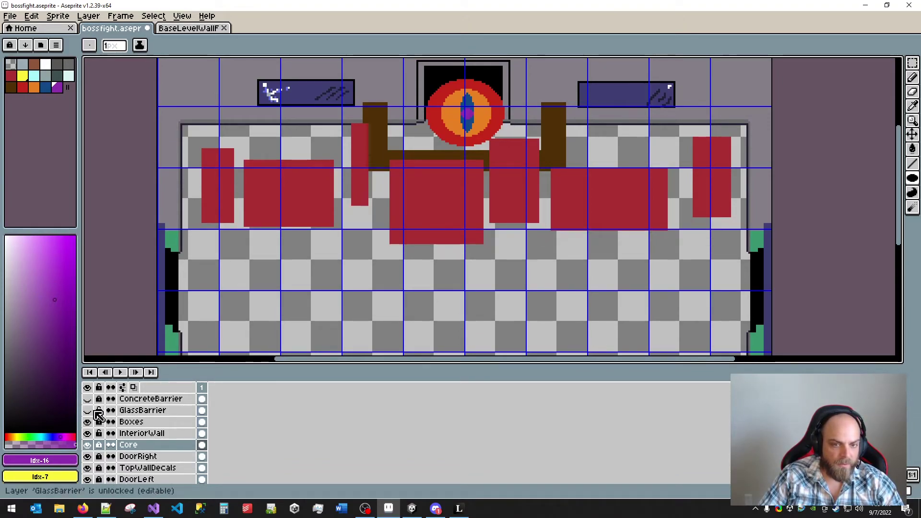
click(91, 411)
click(96, 412)
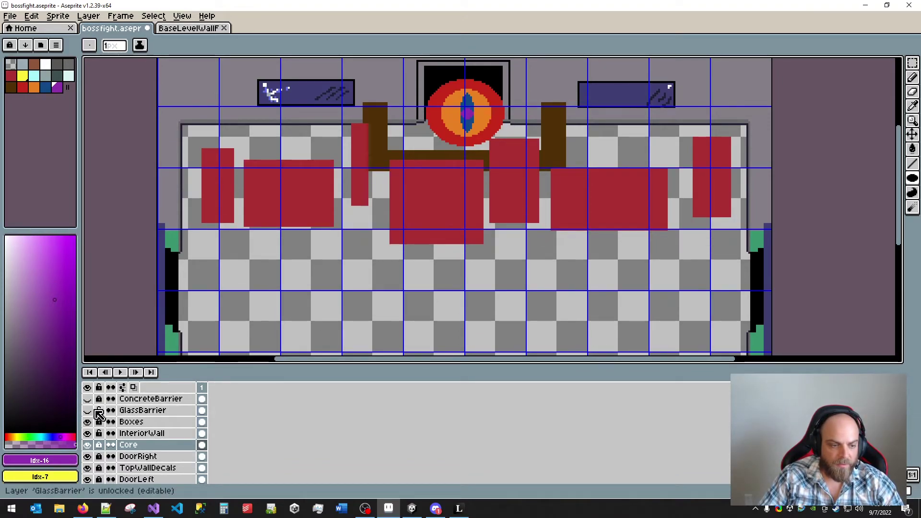
click(91, 411)
click(91, 411)
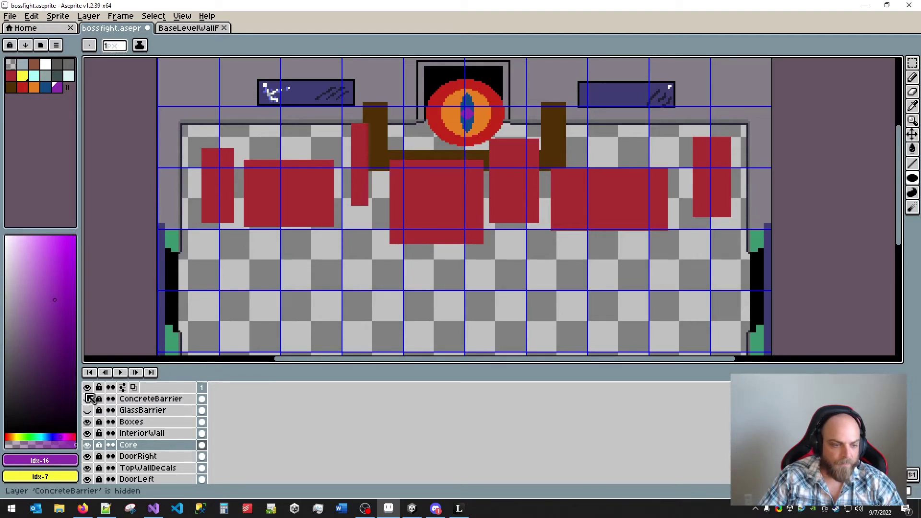
click(89, 401)
click(88, 399)
click(88, 399)
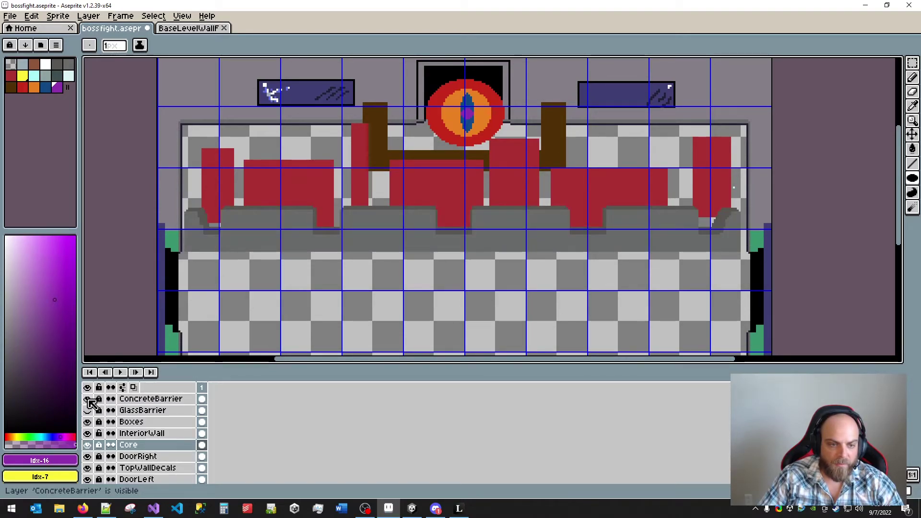
click(91, 402)
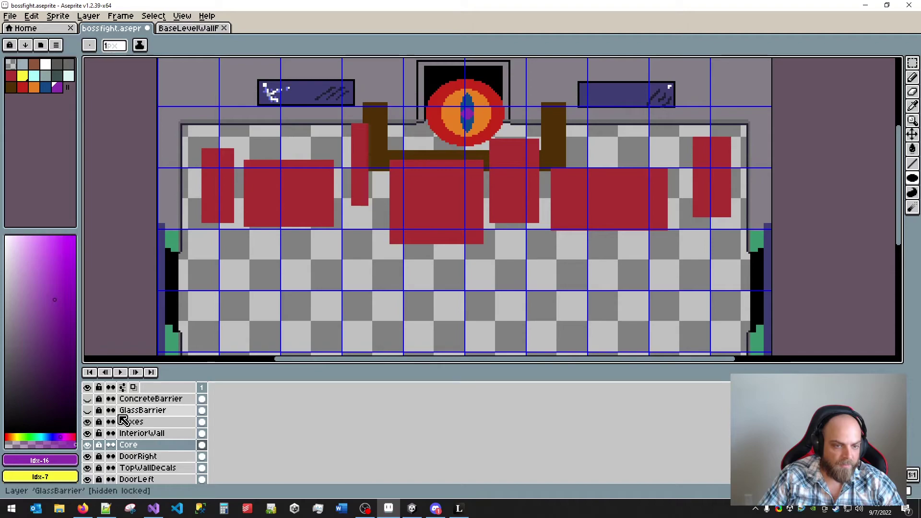
scroll(144, 429, down, 2)
scroll(163, 431, up, 2)
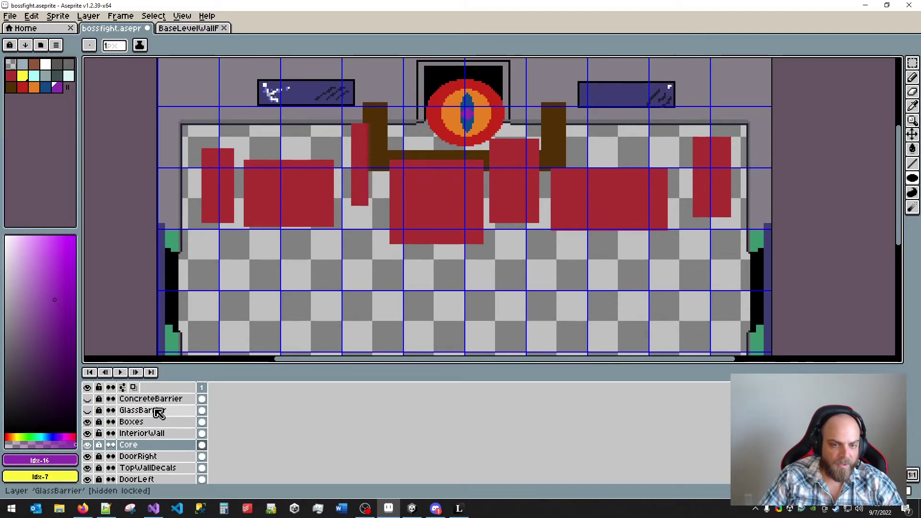
click(87, 400)
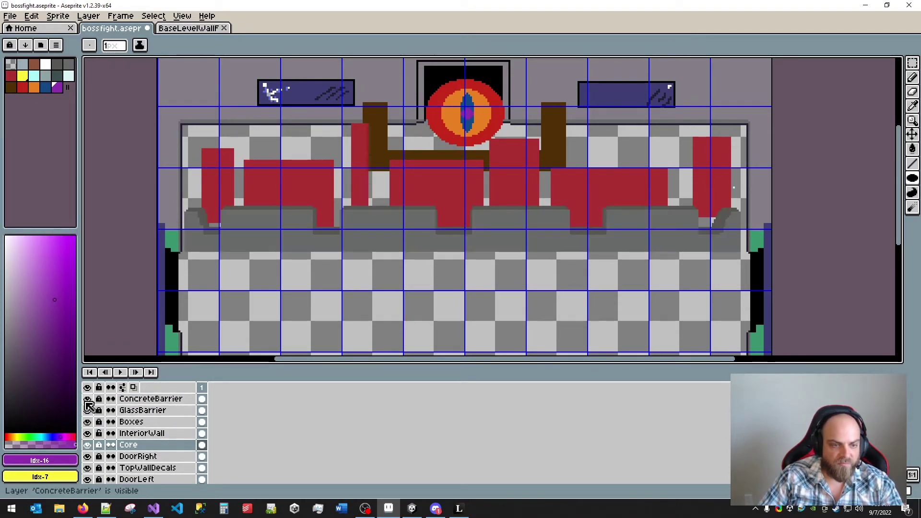
click(87, 410)
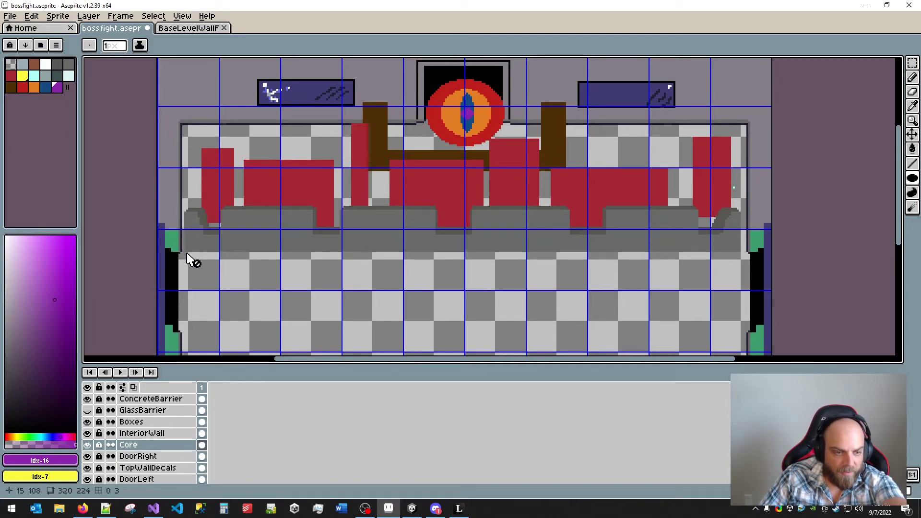
click(87, 398)
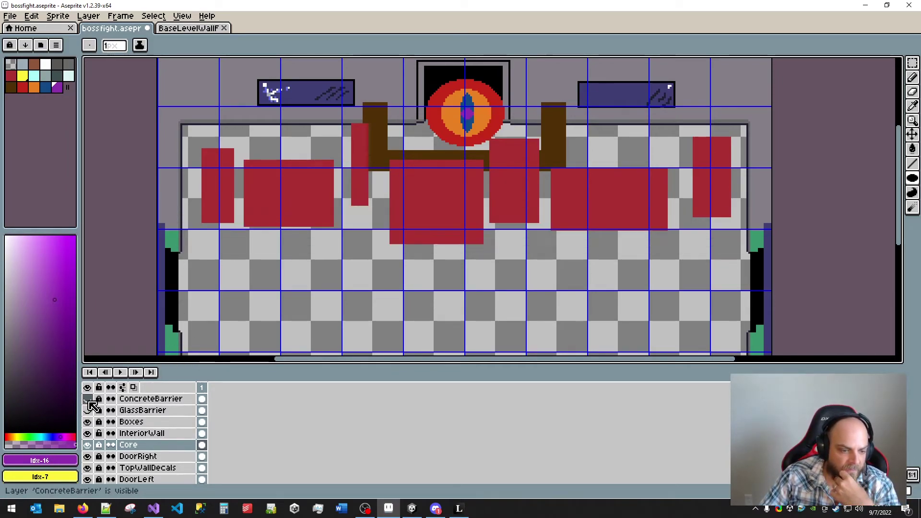
- On the Boxes layer, move the narrow red box left of centre down, closer in line with its neighbours
click(144, 422)
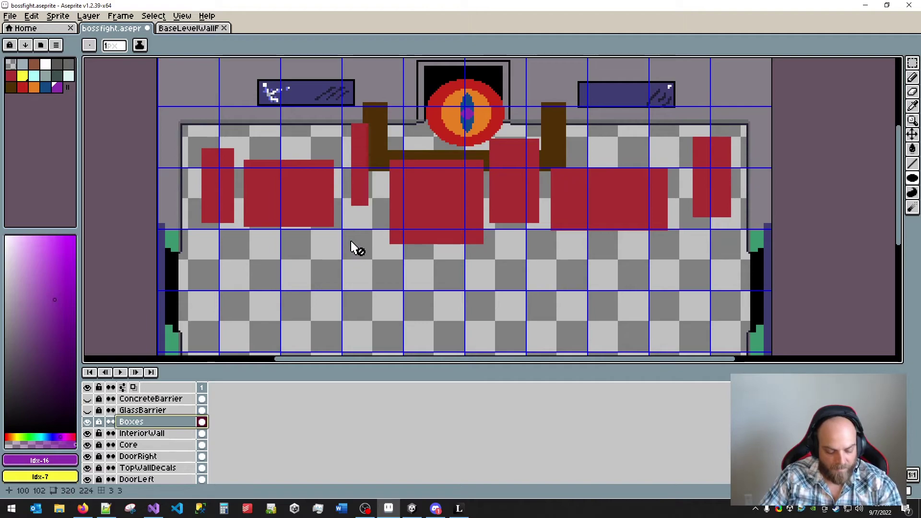
key(m)
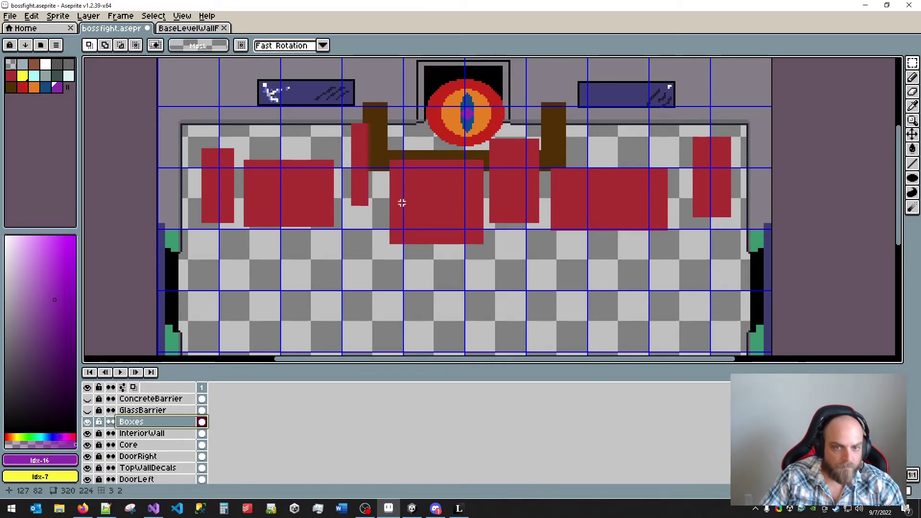
drag(361, 143, 378, 257)
drag(369, 189, 370, 213)
click(488, 243)
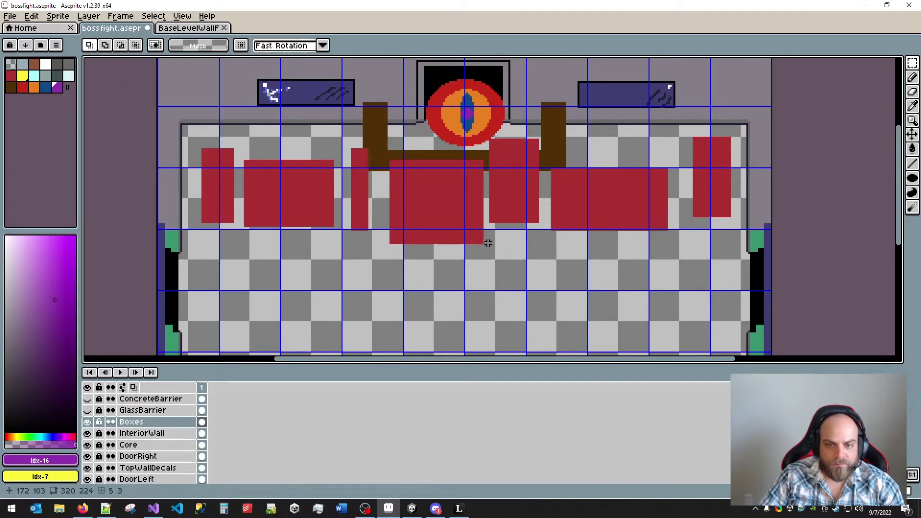
- Shift the rightmost red box slightly left and down, and nudge the leftmost red box slightly up
drag(678, 107, 767, 263)
drag(715, 181, 709, 185)
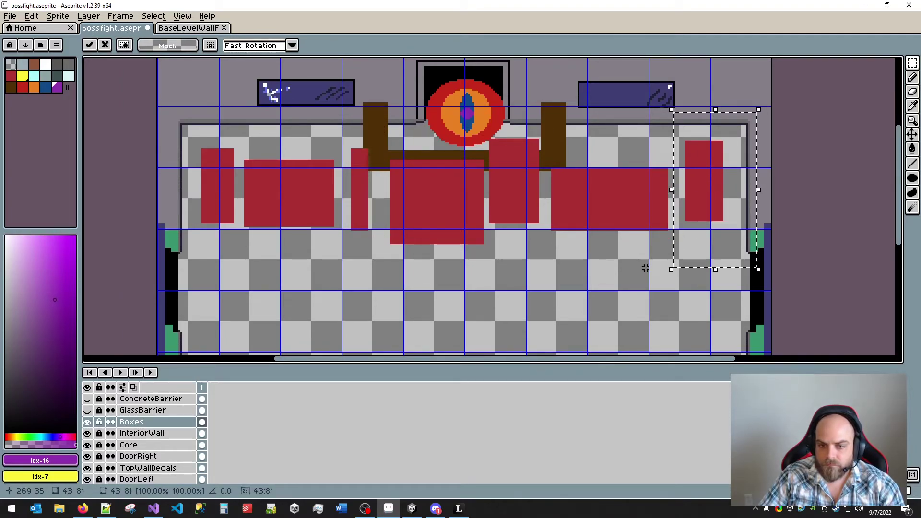
key(ctrl+d)
drag(197, 129, 241, 243)
drag(227, 205, 226, 203)
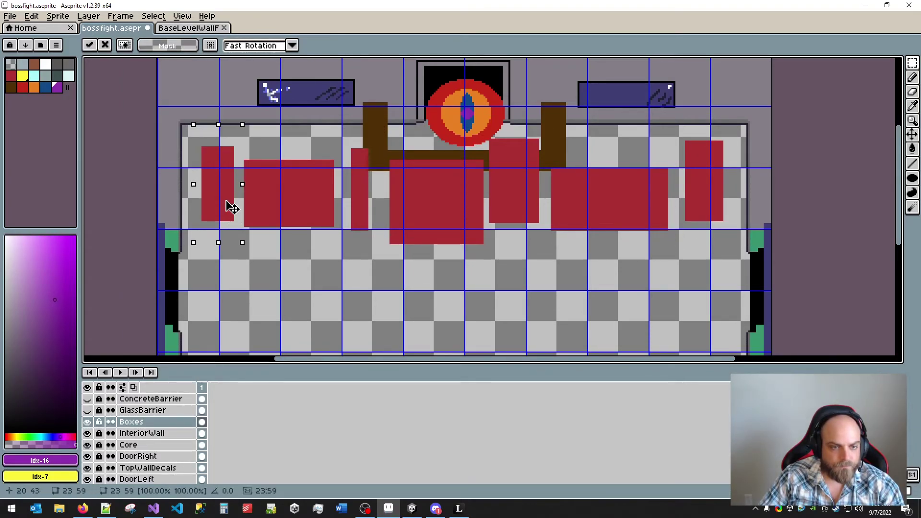
key(ctrl+d)
- Widen the narrow red box left of centre by stretching it outward on both sides
drag(342, 130, 363, 235)
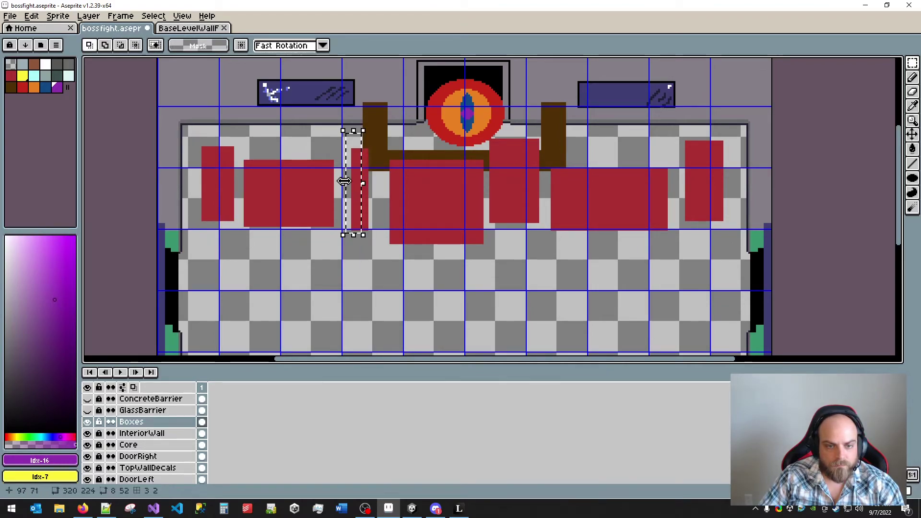
drag(344, 181, 327, 186)
key(ctrl+d)
drag(351, 138, 370, 236)
drag(374, 187, 393, 189)
click(376, 265)
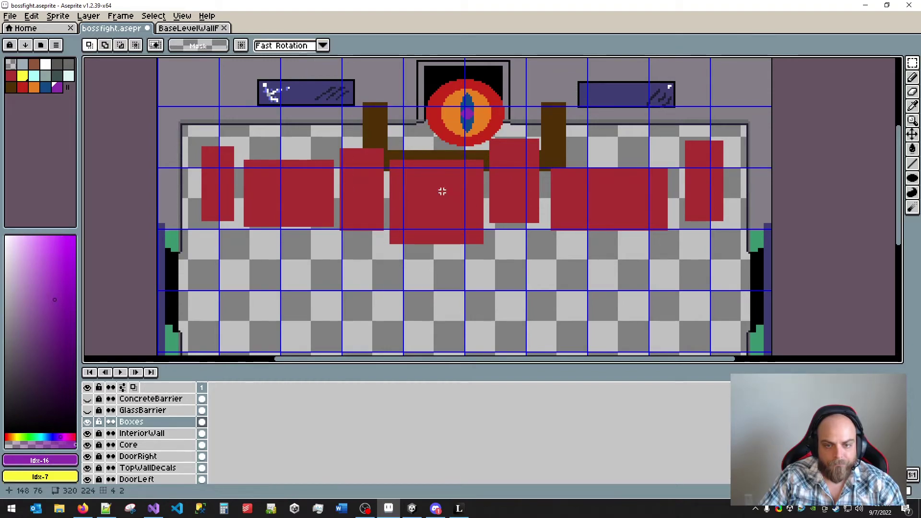
drag(491, 119, 549, 268)
mouse_move(527, 187)
mouse_down()
mouse_move(487, 312)
mouse_move(511, 286)
mouse_move(318, 273)
mouse_up()
mouse_move(505, 127)
mouse_down()
mouse_move(418, 271)
mouse_move(386, 291)
mouse_up()
key(ctrl+z)
key(ctrl+z)
- Move the tall red box right of centre up over the right window, and the wide right box to the floor below the left wide box
drag(520, 180, 637, 99)
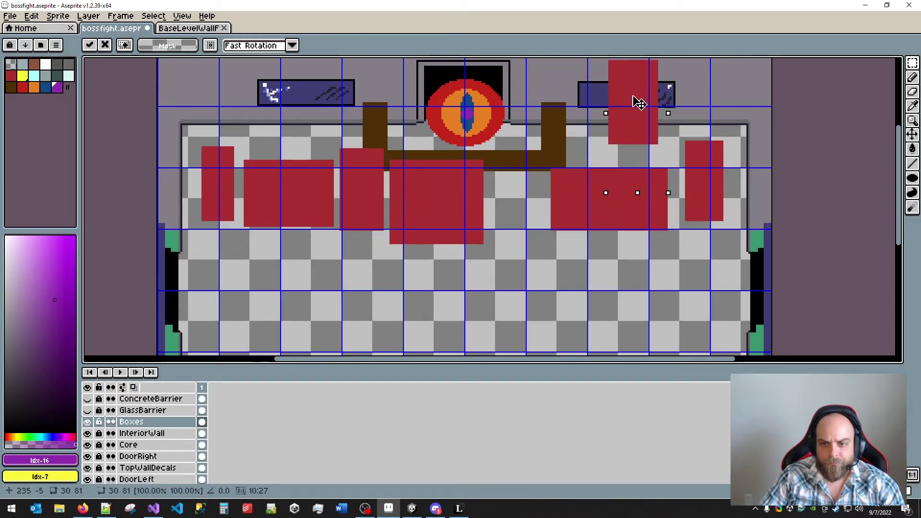
click(519, 298)
drag(536, 153, 681, 246)
drag(652, 215, 598, 227)
click(326, 156)
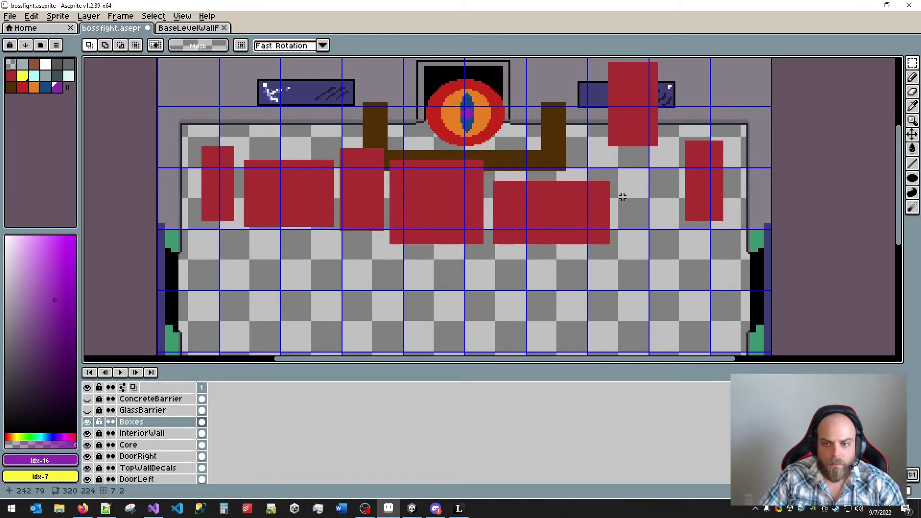
drag(490, 174, 647, 308)
drag(585, 206, 326, 262)
drag(235, 147, 342, 230)
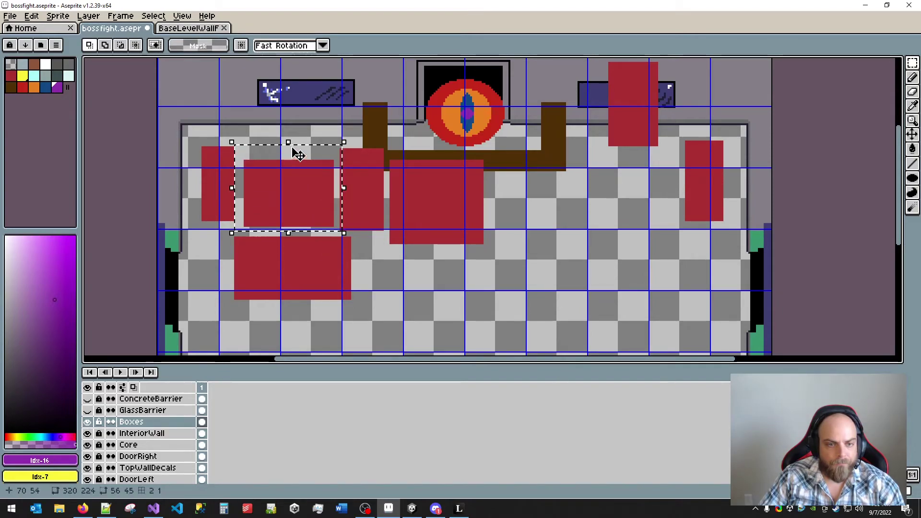
drag(290, 146, 301, 170)
key(ctrl+d)
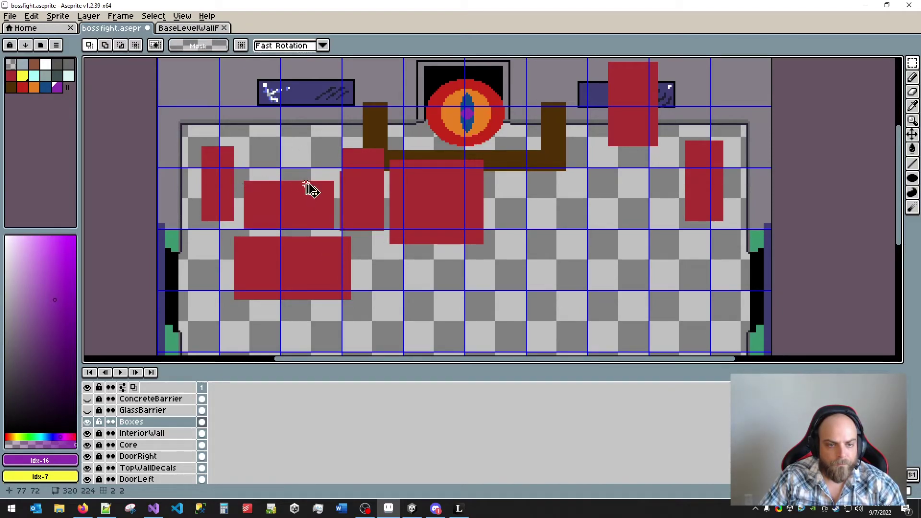
key(ctrl+z)
key(ctrl+z)
key(ctrl+z)
- Move the upper left wide red box across to the right side of the room, and shift the rightmost narrow box slightly right and down
drag(238, 152, 342, 234)
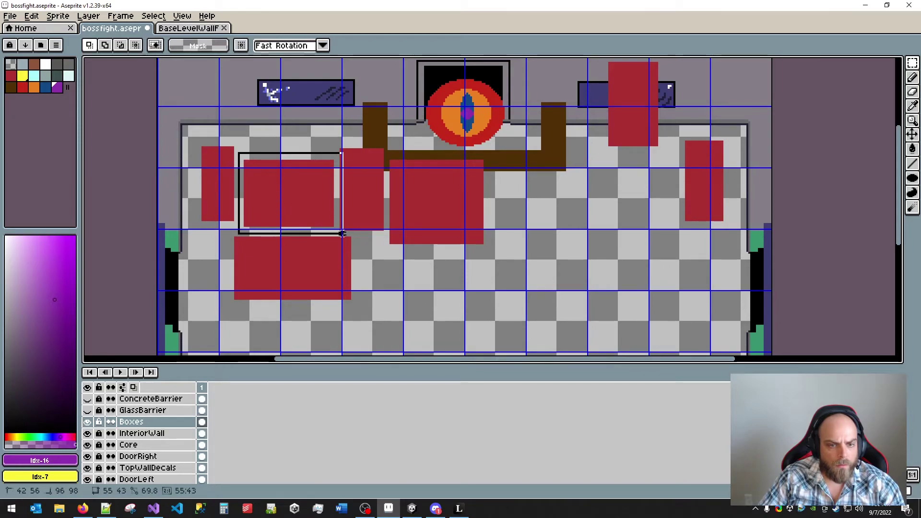
drag(293, 191, 627, 227)
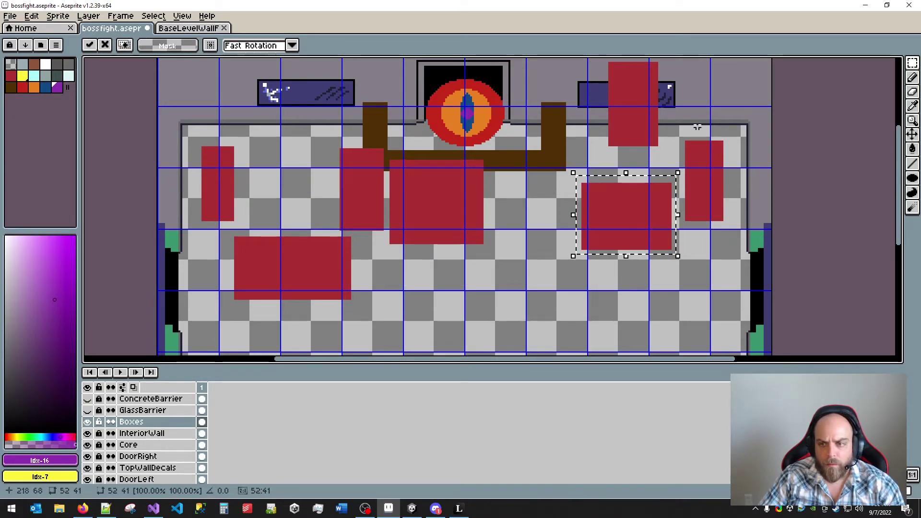
drag(679, 123, 725, 245)
drag(722, 205, 730, 216)
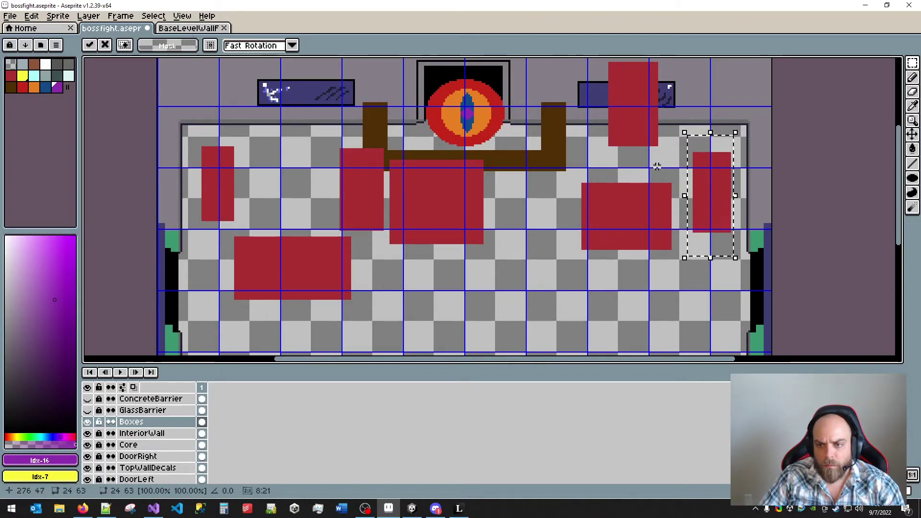
click(657, 166)
- Bring the tall box down from the right window to beside the centre box, and shift the right wide box slightly up and left
scroll(666, 117, up, 1)
scroll(663, 126, down, 1)
drag(658, 143, 656, 167)
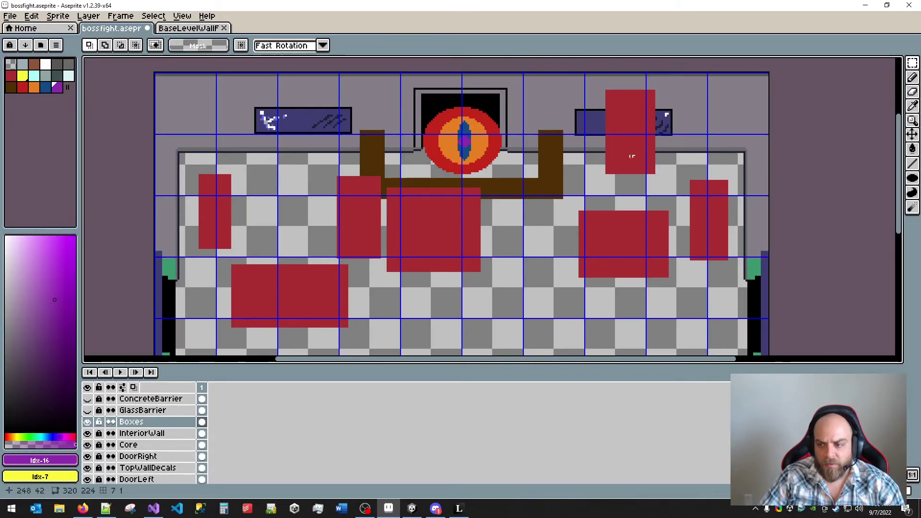
drag(585, 77, 681, 196)
mouse_move(626, 164)
mouse_down()
mouse_move(603, 203)
mouse_move(537, 255)
mouse_move(531, 240)
mouse_up()
click(627, 182)
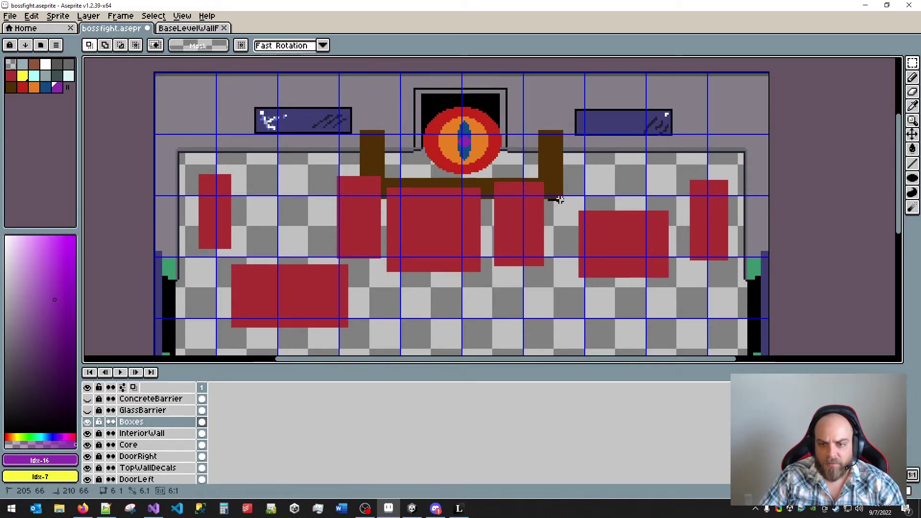
drag(548, 200, 675, 321)
drag(648, 254, 636, 242)
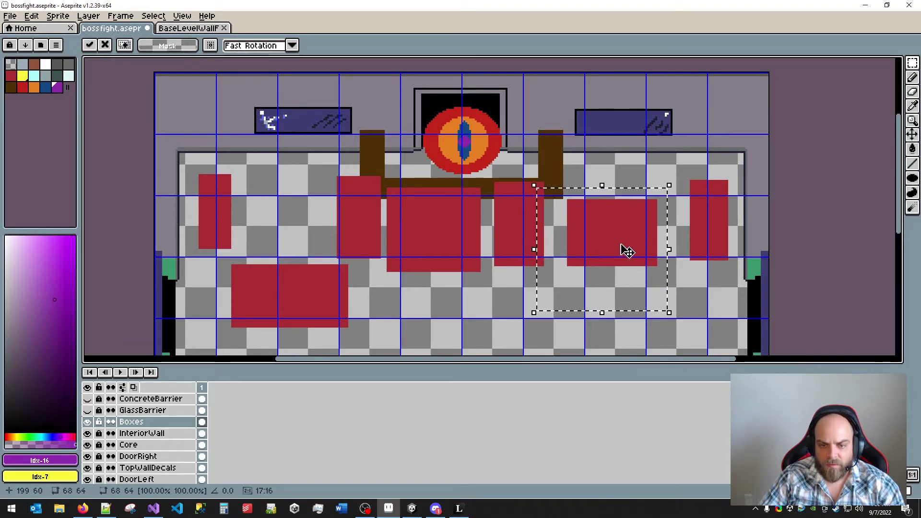
click(237, 263)
- Trim the left end off the lower left wide box and move it up into the gap beside the leftmost narrow box
drag(222, 251, 253, 351)
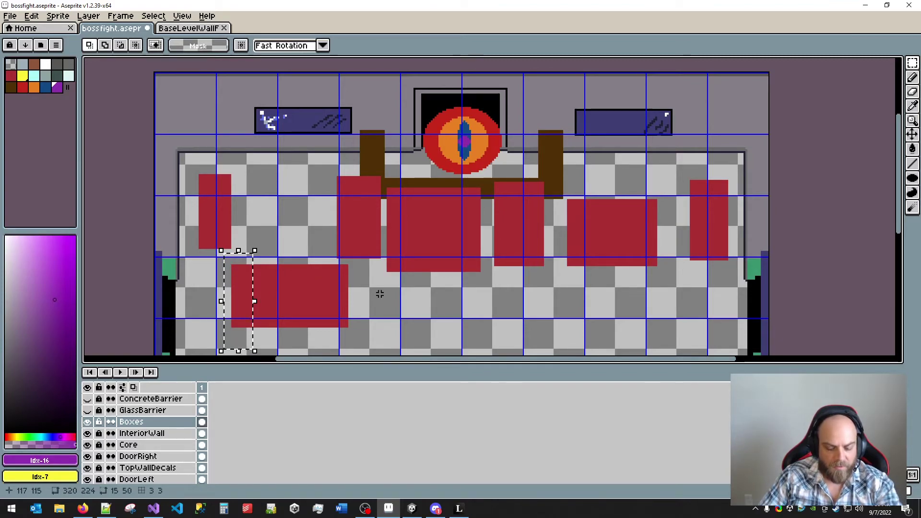
key(Delete)
drag(240, 255, 287, 320)
click(228, 265)
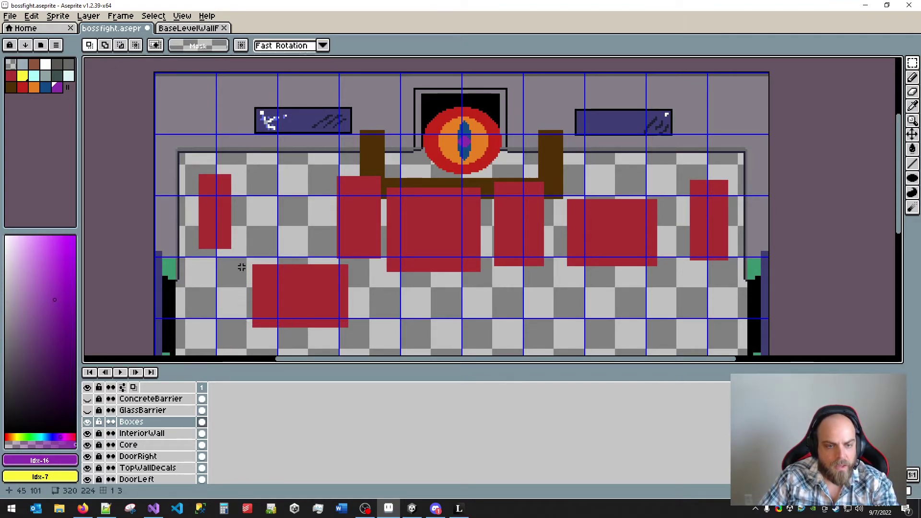
mouse_move(247, 261)
mouse_down()
mouse_move(349, 335)
mouse_move(312, 249)
mouse_move(314, 268)
mouse_up()
click(387, 315)
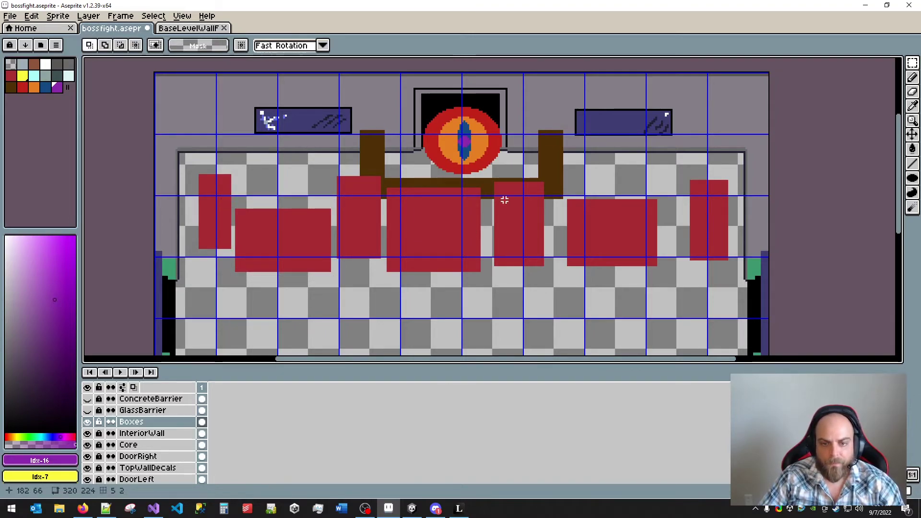
- Shift the tall box right of centre and the right wide box slightly right to open gaps between them
drag(488, 166, 533, 316)
mouse_move(553, 159)
mouse_down()
mouse_move(519, 295)
mouse_move(481, 303)
mouse_up()
key(Right)
key(Right)
key(Right)
key(Right)
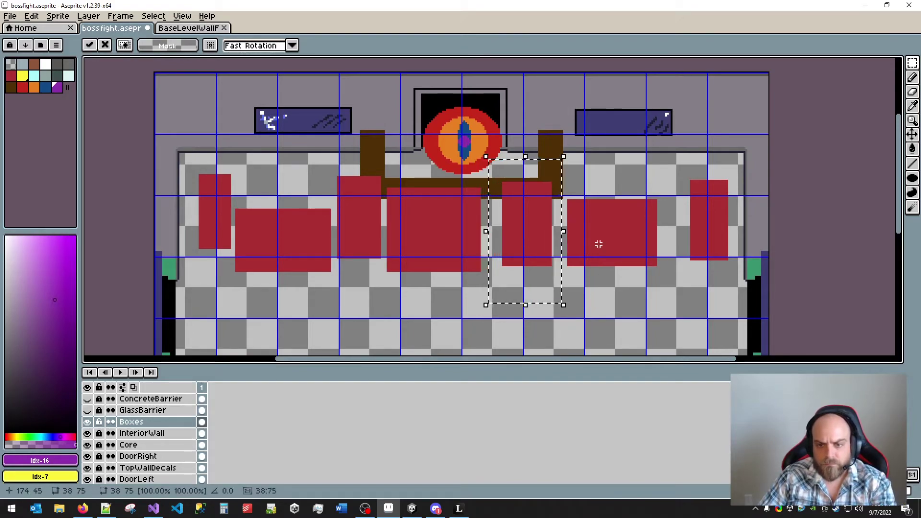
click(579, 188)
mouse_move(560, 187)
mouse_down()
mouse_move(678, 320)
mouse_move(690, 305)
mouse_up()
click(309, 291)
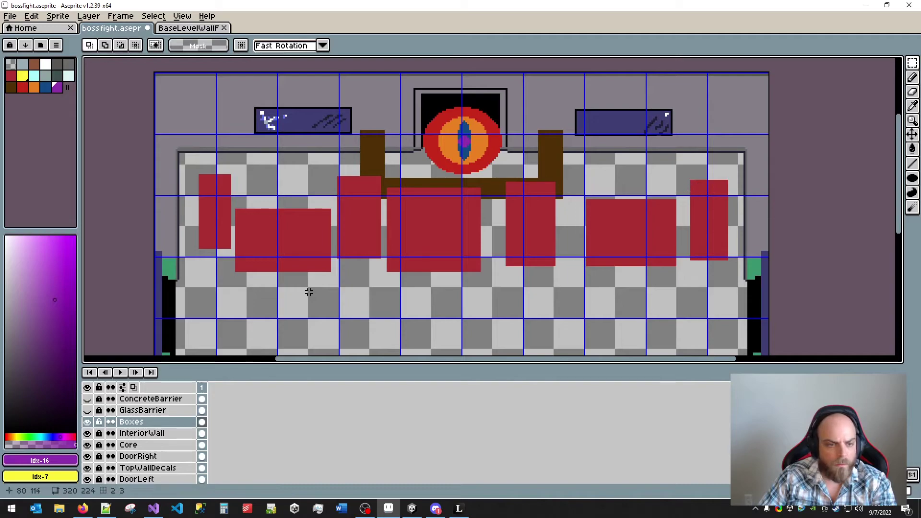
- Nudge the leftmost narrow red box a few pixels left, closer to the side wall
drag(190, 138, 235, 299)
key(Left)
key(Left)
key(Left)
key(Left)
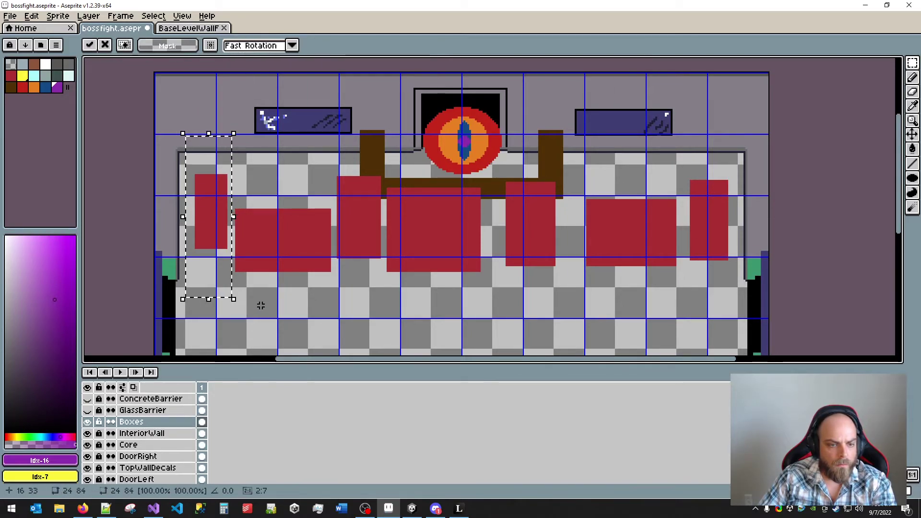
click(300, 305)
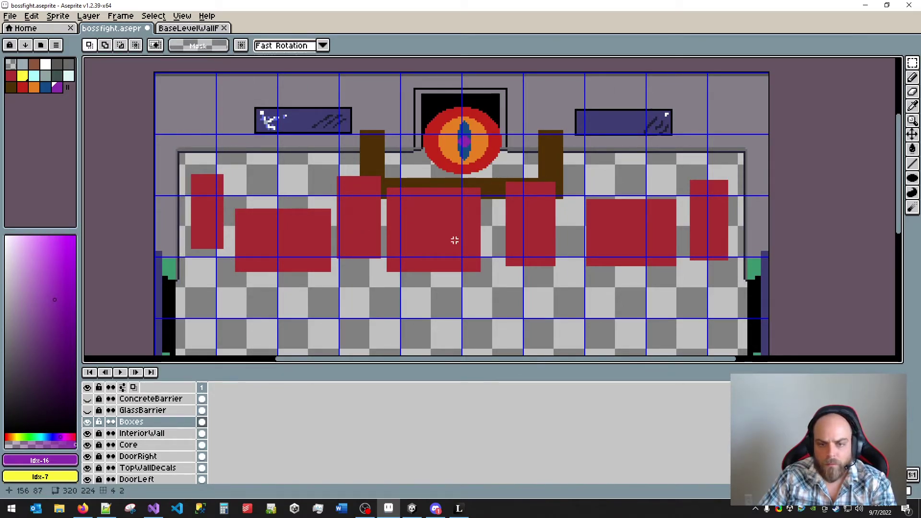
- Shift the tall box right of centre further right, and stretch the centre box rightward to about 125% of its width
drag(502, 154, 561, 331)
drag(545, 288, 561, 285)
drag(383, 168, 492, 308)
key(Right)
key(Right)
drag(500, 237, 526, 240)
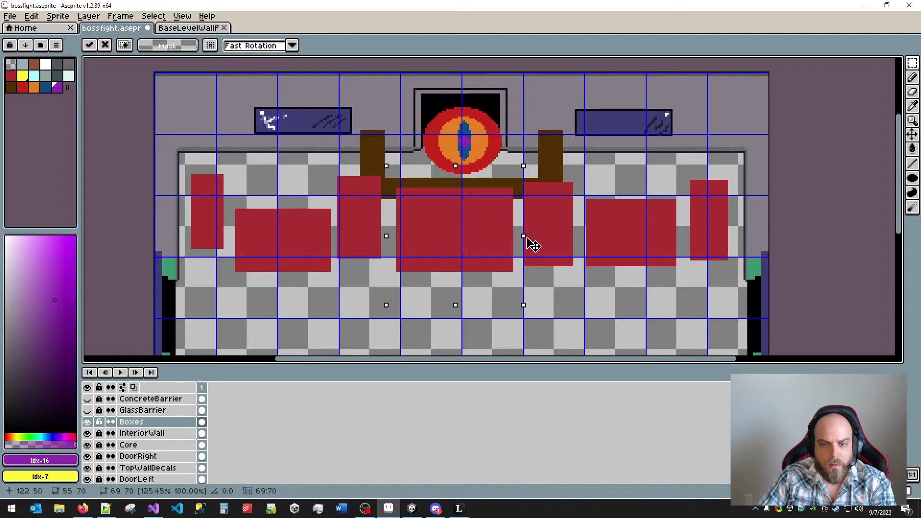
click(365, 304)
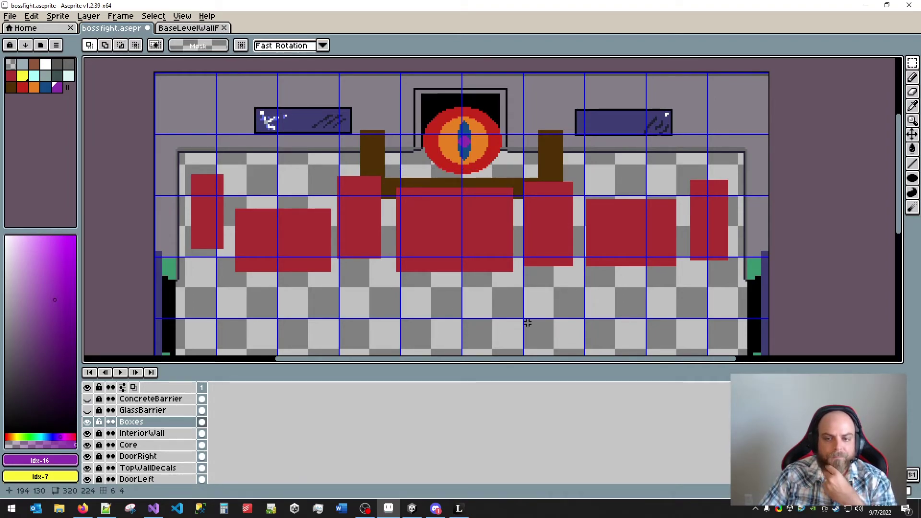
- Shorten the right and left wide red boxes by lowering their top edges
scroll(527, 322, down, 5)
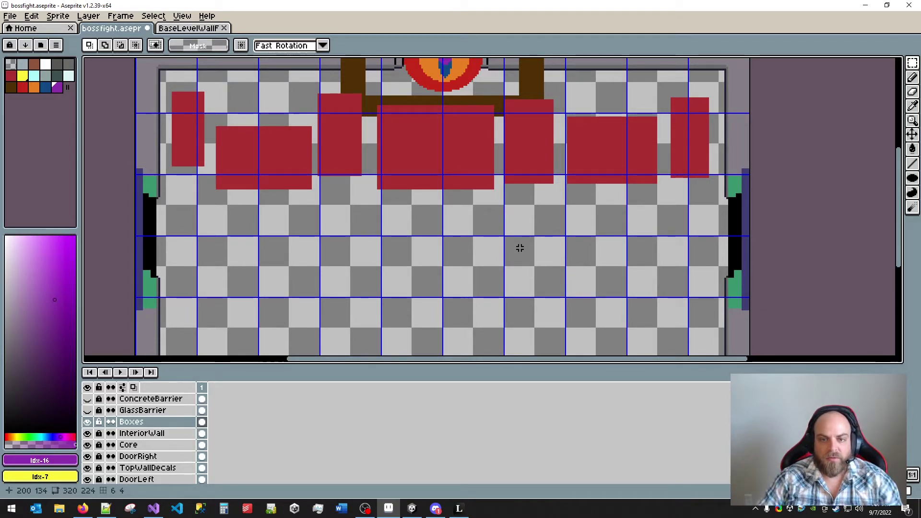
drag(561, 109, 667, 149)
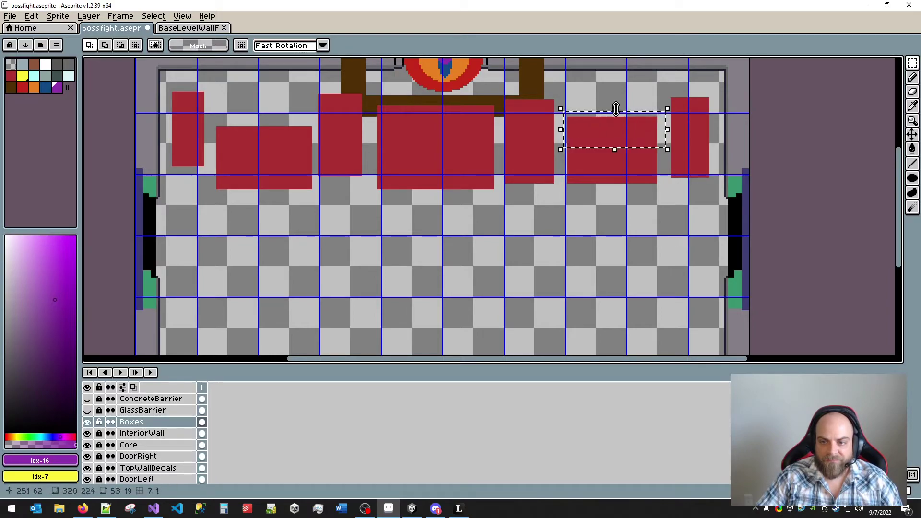
drag(616, 109, 618, 129)
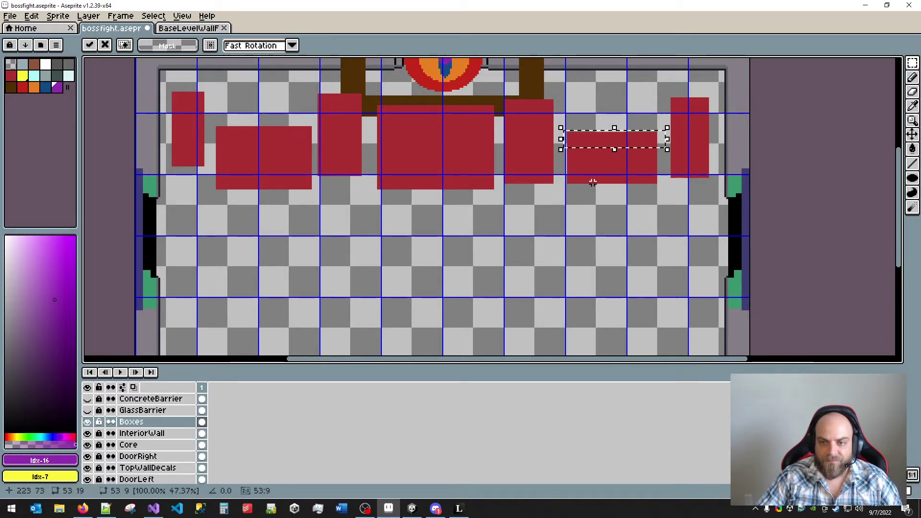
click(593, 183)
drag(205, 118, 320, 157)
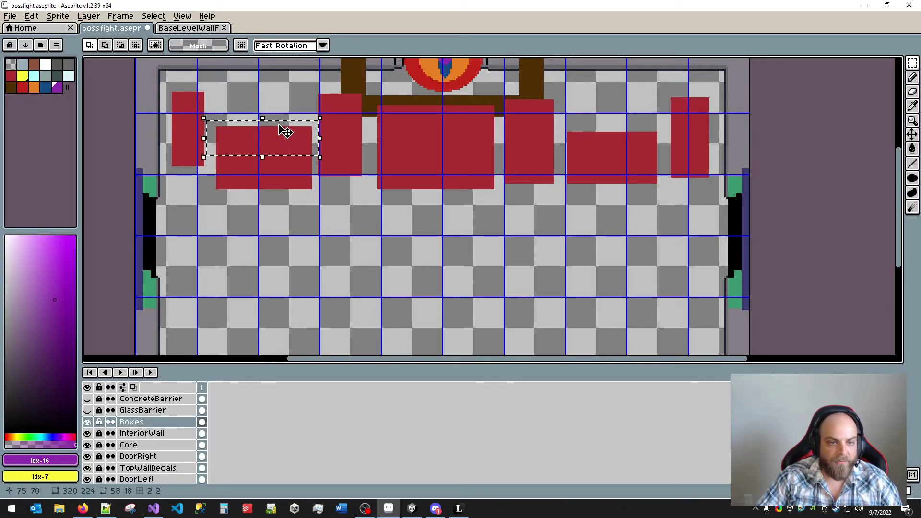
drag(262, 118, 279, 176)
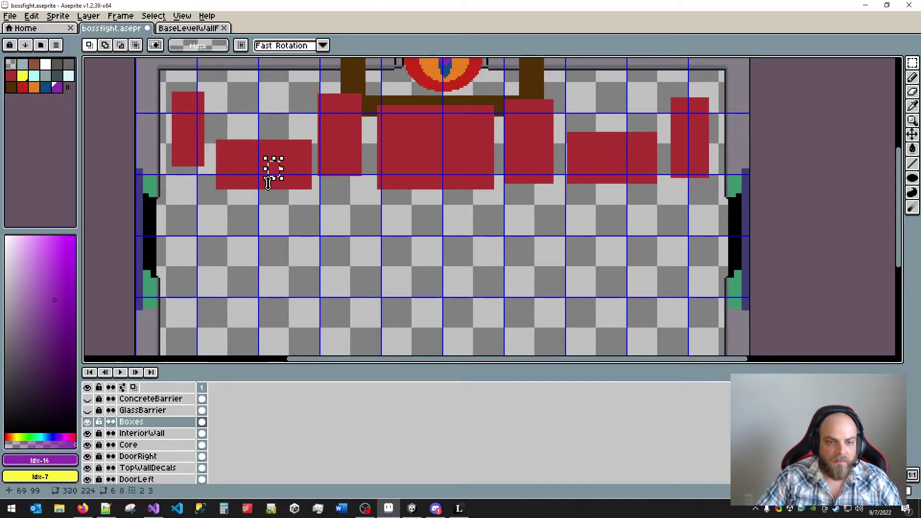
drag(209, 131, 284, 172)
click(353, 215)
- Mix a grey-blue foreground colour, about #919ea5, and add it to the palette
drag(353, 216, 410, 317)
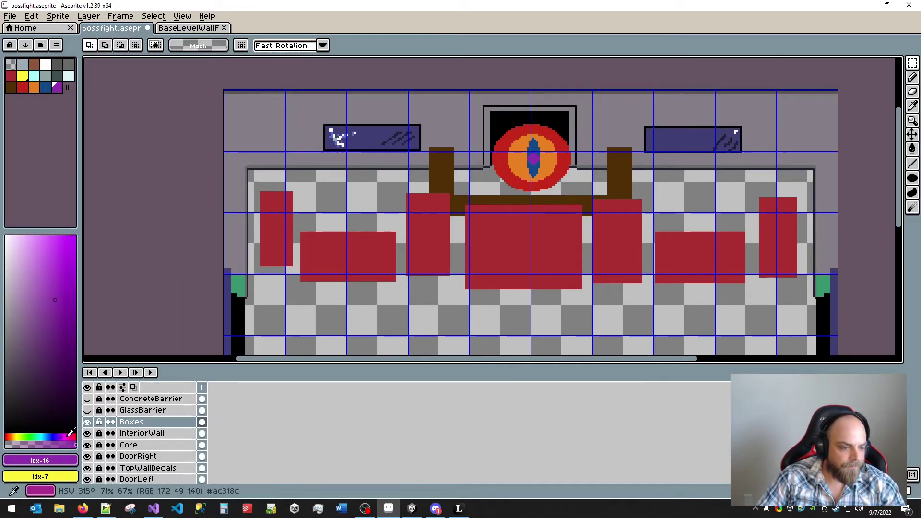
mouse_move(54, 436)
mouse_down()
mouse_move(22, 438)
mouse_move(44, 437)
mouse_up()
drag(16, 274, 15, 303)
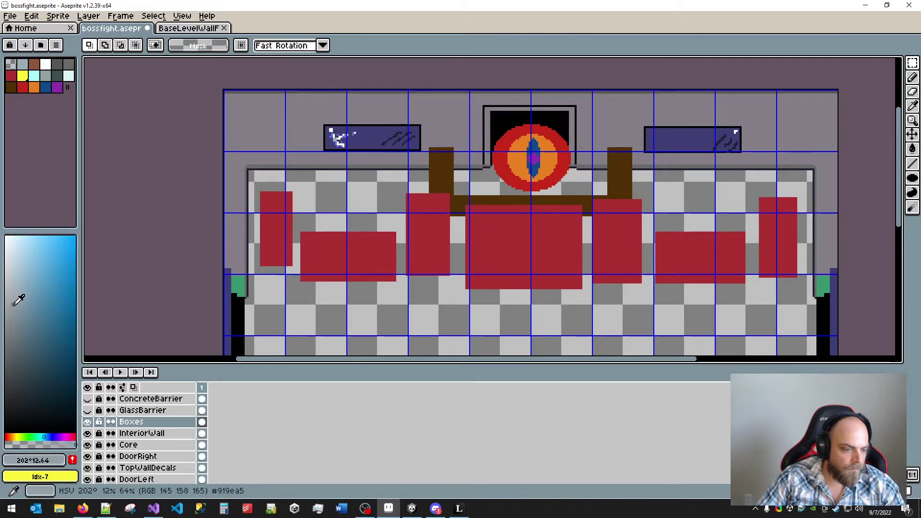
click(73, 459)
- With a 1 px Pencil, draw a curved cable from the wall to the left wide box and short cables linking it to both neighbours
key(b)
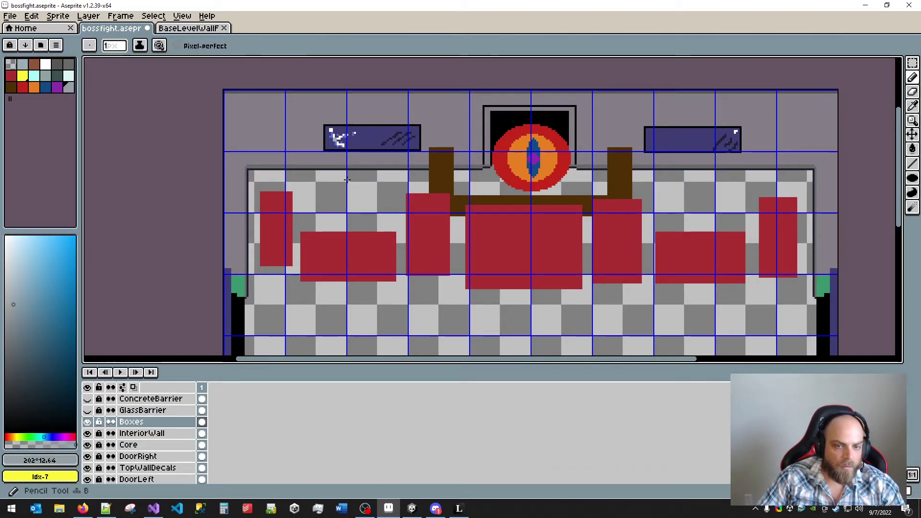
mouse_move(294, 169)
mouse_down()
mouse_move(311, 187)
mouse_move(314, 234)
mouse_up()
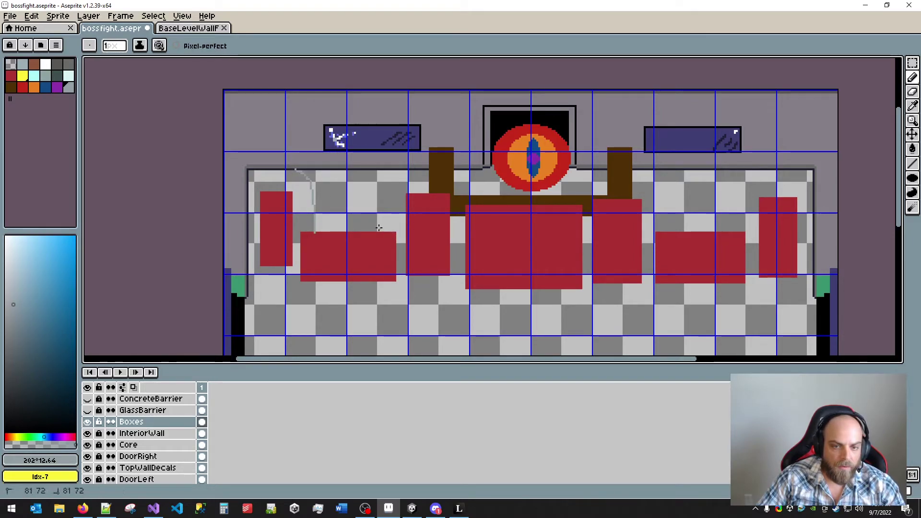
drag(379, 228, 401, 215)
key(ctrl+z)
drag(405, 266, 398, 267)
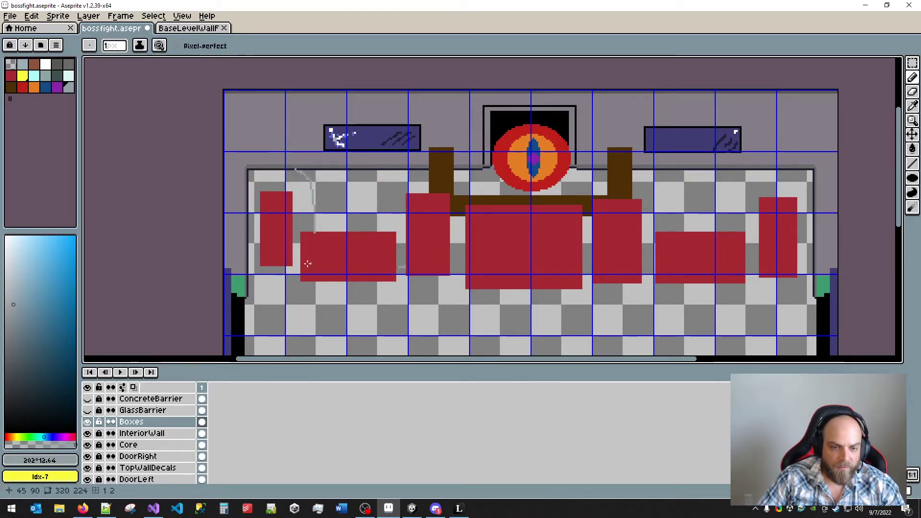
click(295, 262)
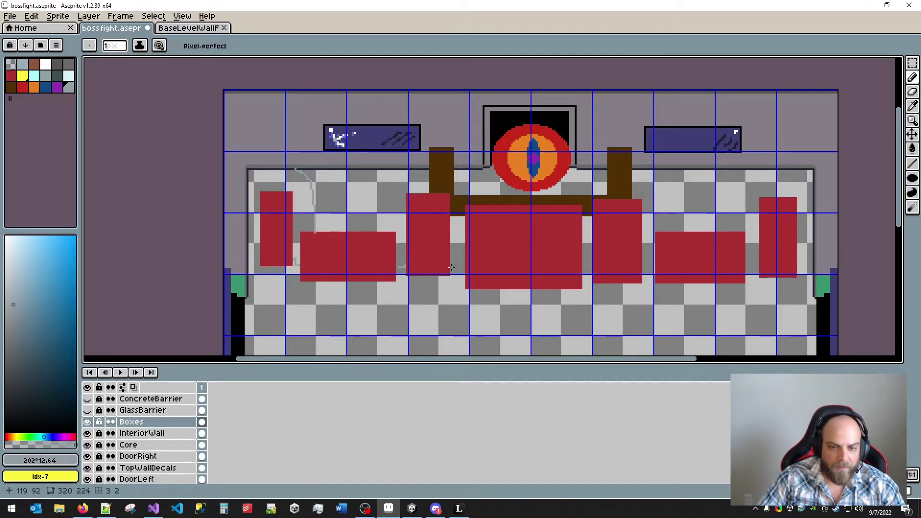
- Draw grey cables linking the left wide box to the centre box, the centre box to the right wide box, and that to the rightmost box
drag(658, 310, 550, 275)
drag(290, 243, 353, 245)
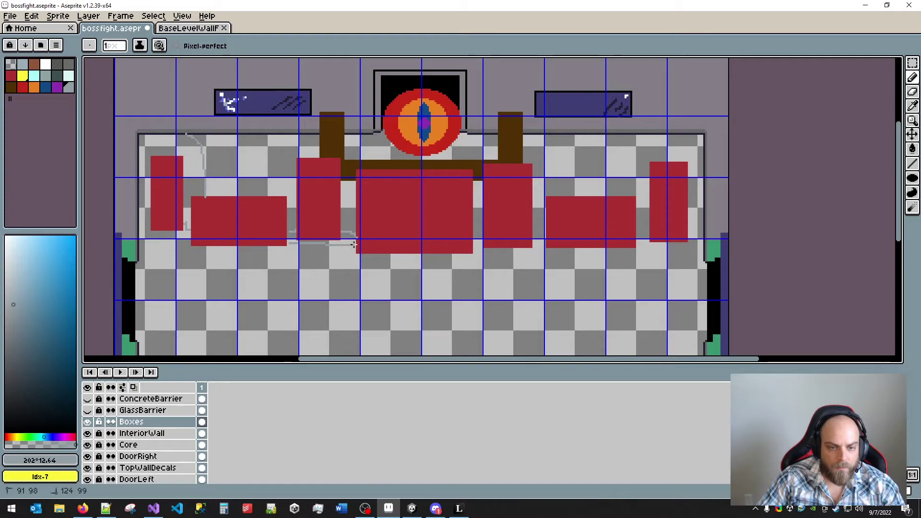
key(ctrl+z)
drag(288, 243, 354, 245)
mouse_move(475, 247)
mouse_down()
mouse_move(501, 259)
mouse_move(544, 255)
mouse_move(546, 221)
mouse_move(534, 230)
mouse_up()
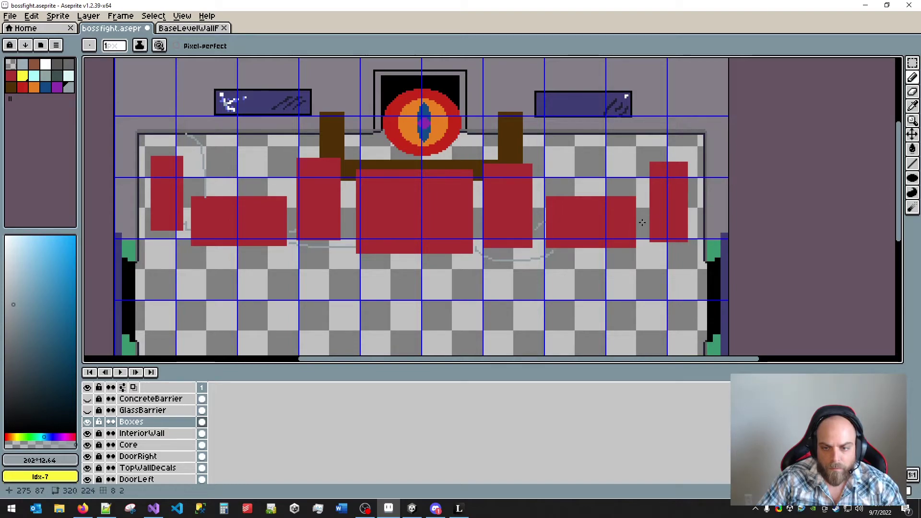
drag(640, 230, 649, 230)
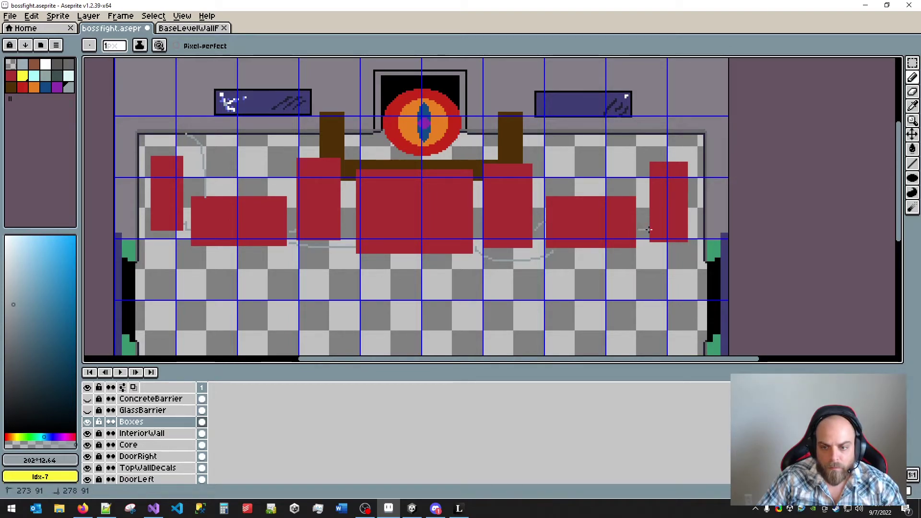
- Draw a wall socket with a cable down to the right wide box, and a matching socket above the left cable
mouse_move(594, 134)
mouse_down()
mouse_move(602, 195)
mouse_move(599, 133)
mouse_move(588, 121)
mouse_up()
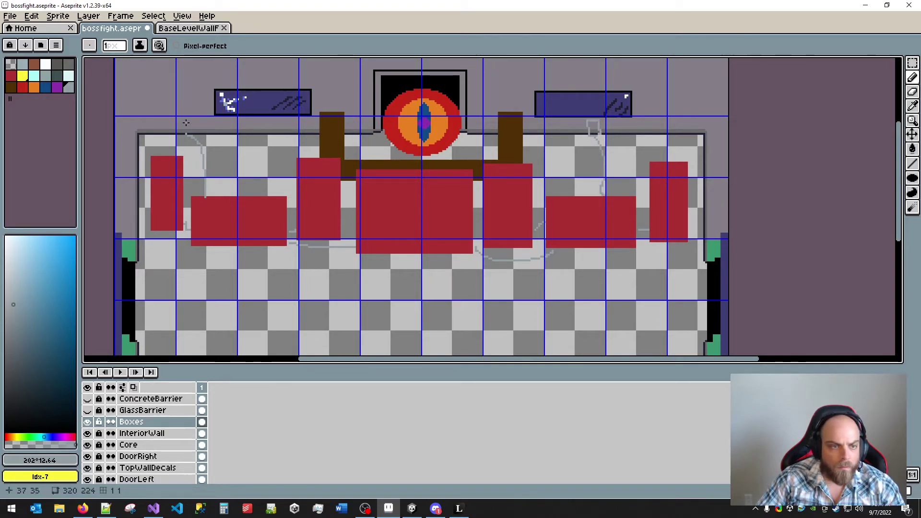
mouse_move(182, 121)
mouse_down()
mouse_move(191, 134)
mouse_move(180, 122)
mouse_up()
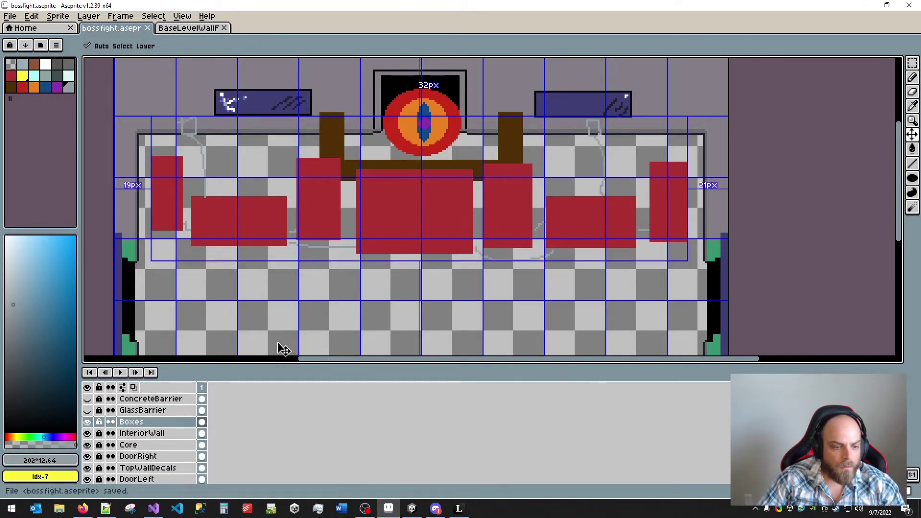
- Save the boss fight sprite and hide the TopDoor layer
key(ctrl+s)
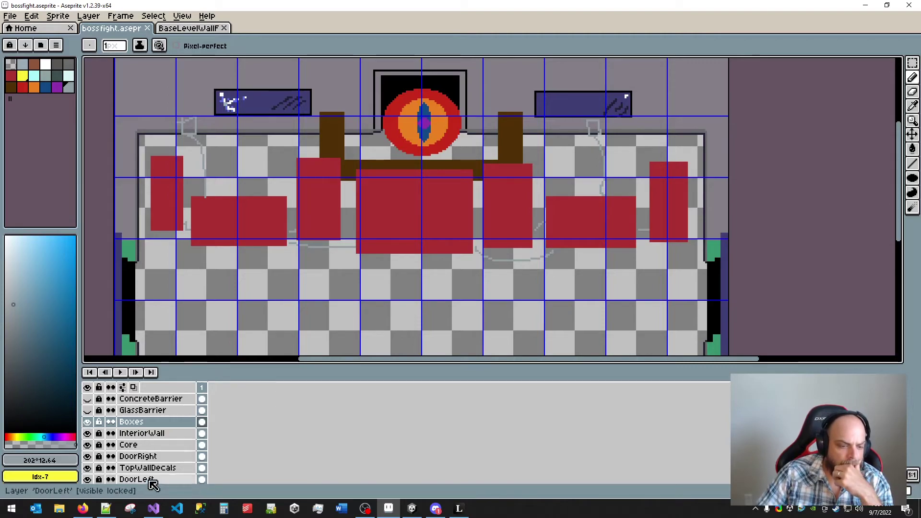
scroll(174, 460, down, 2)
click(87, 445)
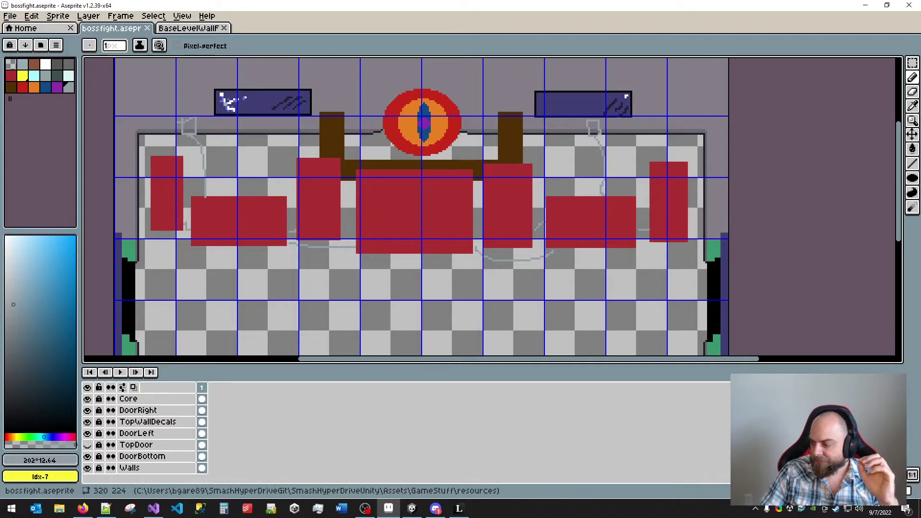
key(alt+Tab)
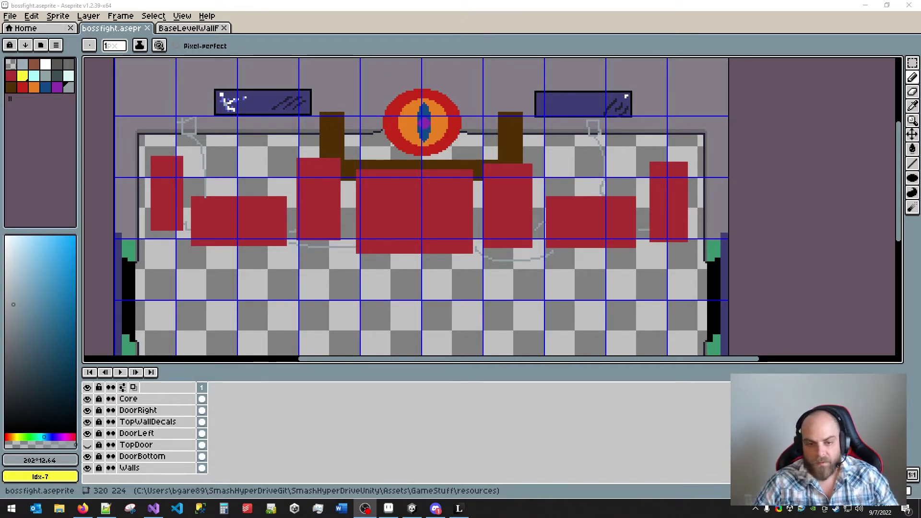
drag(442, 299, 512, 269)
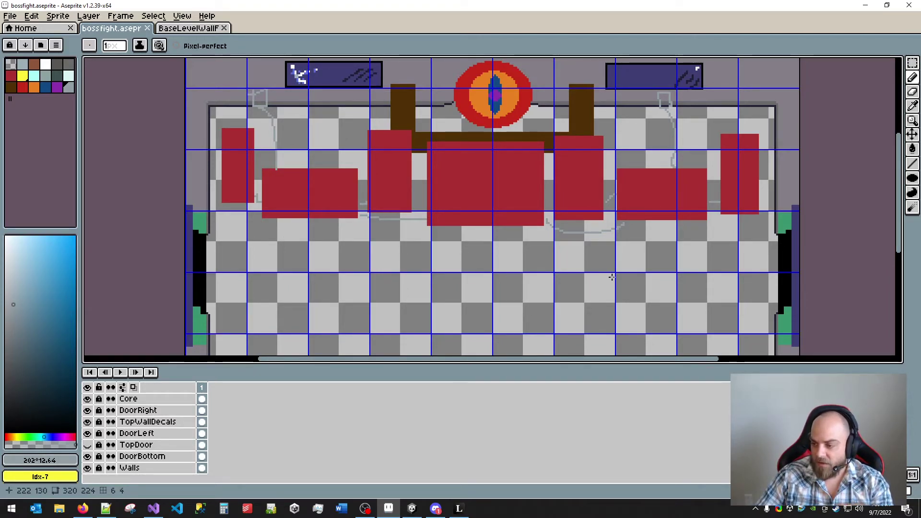
click(365, 508)
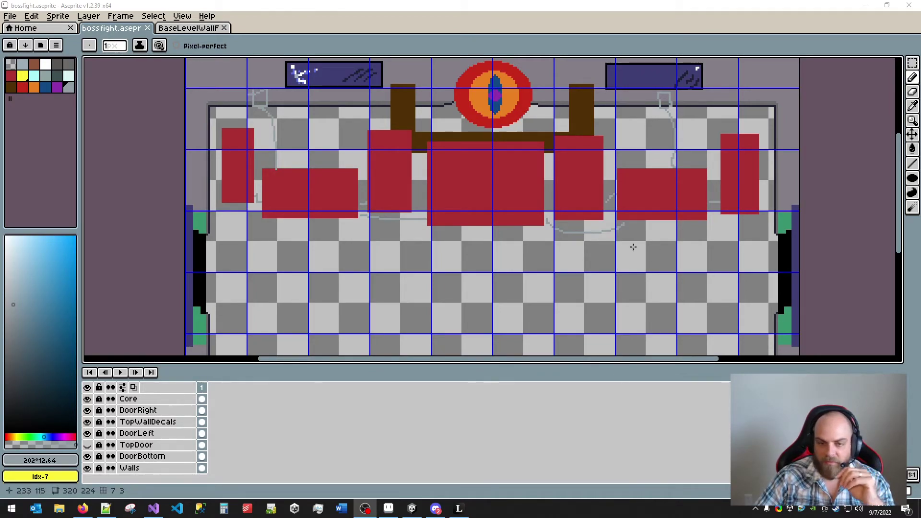
drag(631, 285, 575, 322)
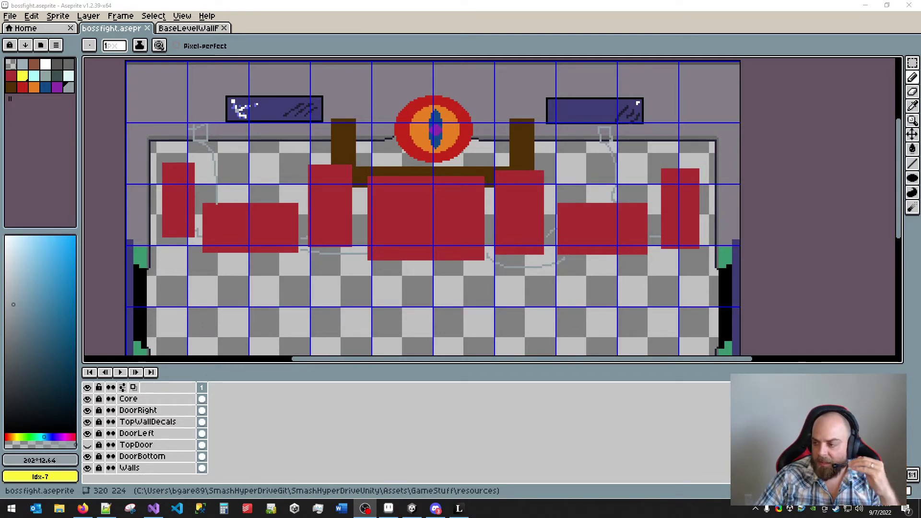
scroll(561, 236, down, 3)
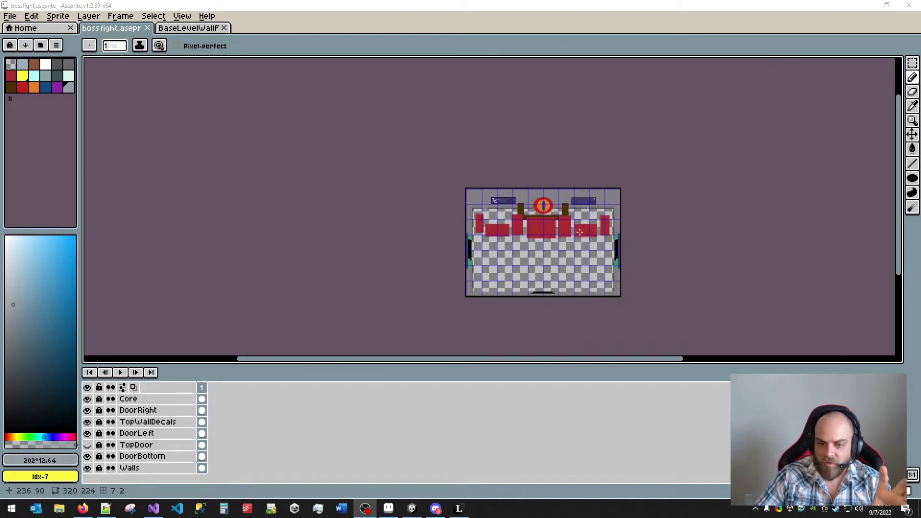
scroll(551, 207, up, 1)
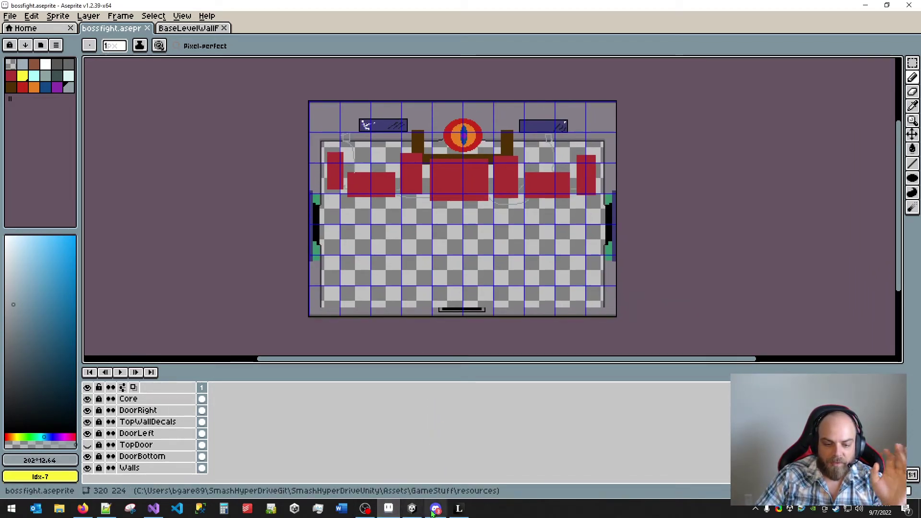
- Switch to Unity, briefly run and stop the game in the editor, then build and run it and start a new game
click(410, 510)
click(445, 28)
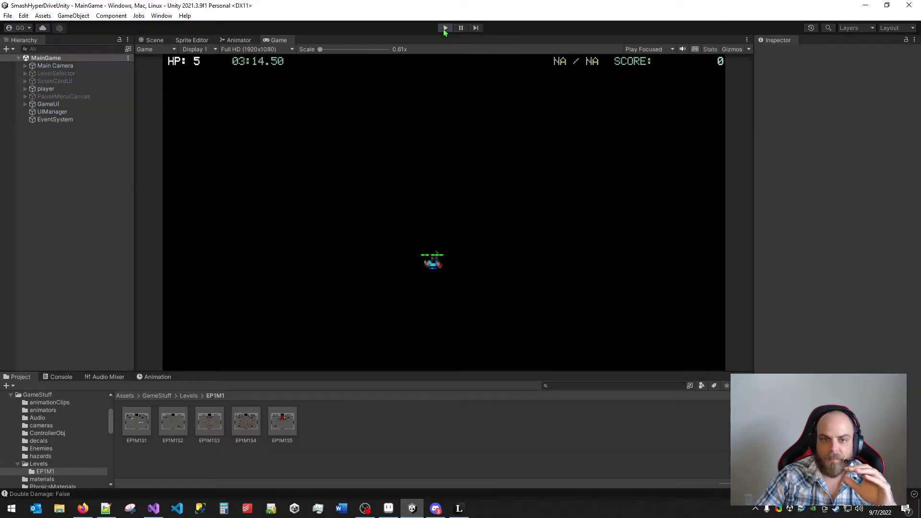
click(445, 28)
click(8, 15)
click(43, 146)
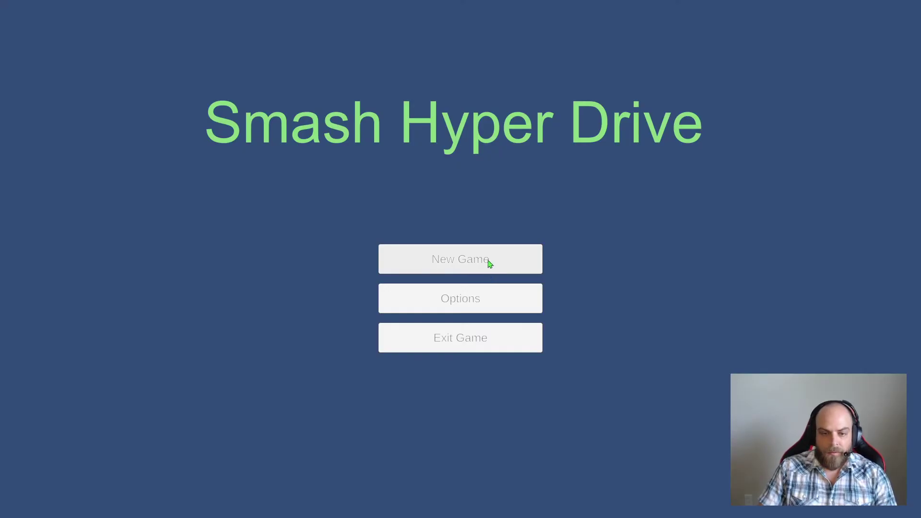
click(489, 264)
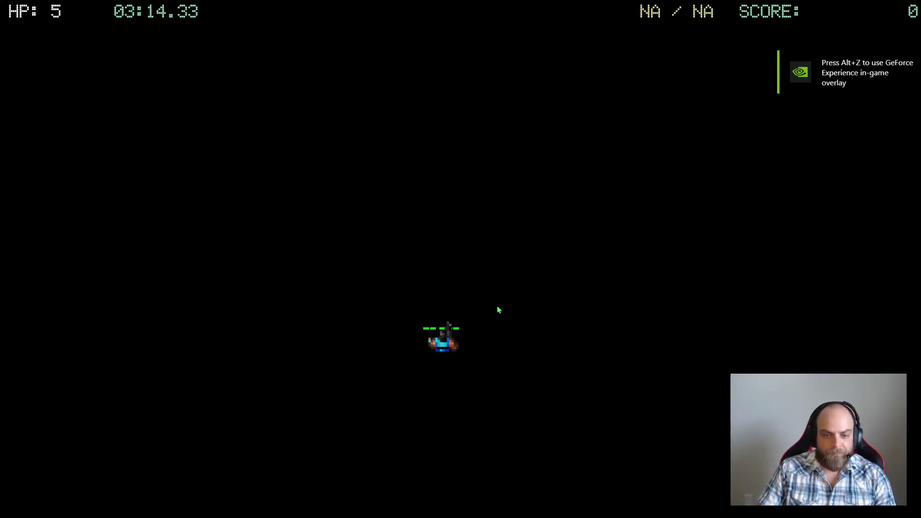
- Playtest the first room of the built game, moving the player around while shooting enemy waves and picking up weapons
key(d)
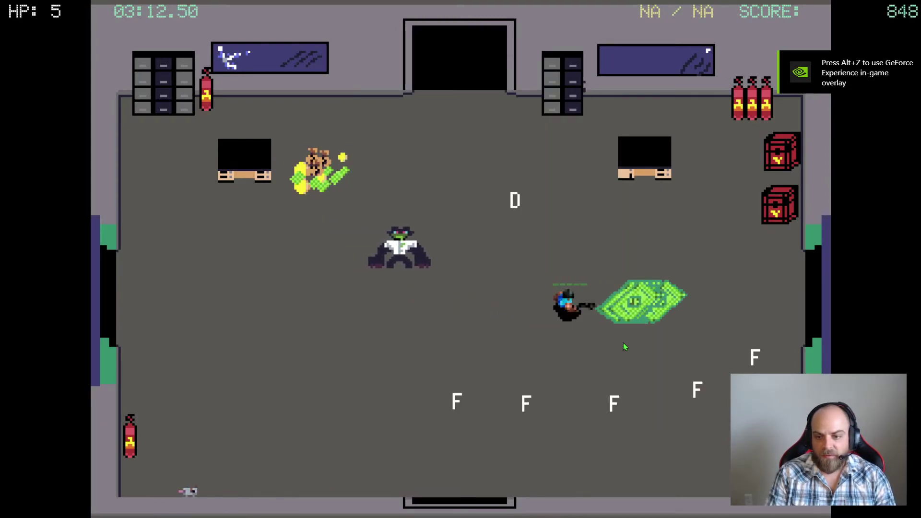
key(w)
key(a)
key(space)
key(s)
key(space)
key(space)
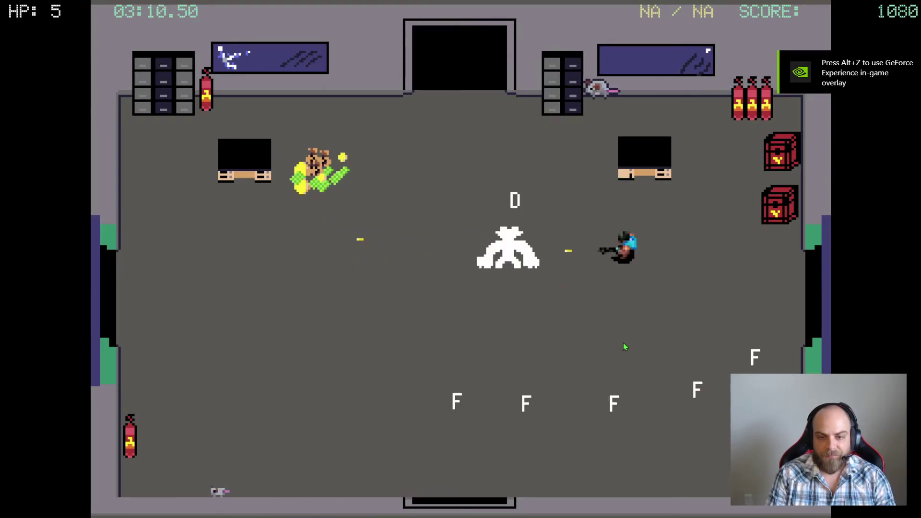
key(a)
key(w)
key(w)
key(a)
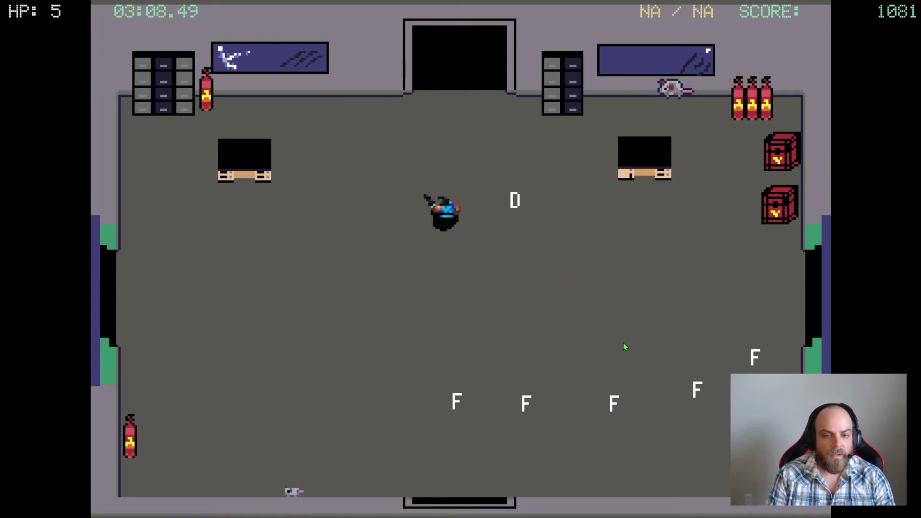
key(d)
key(s)
key(w)
key(s)
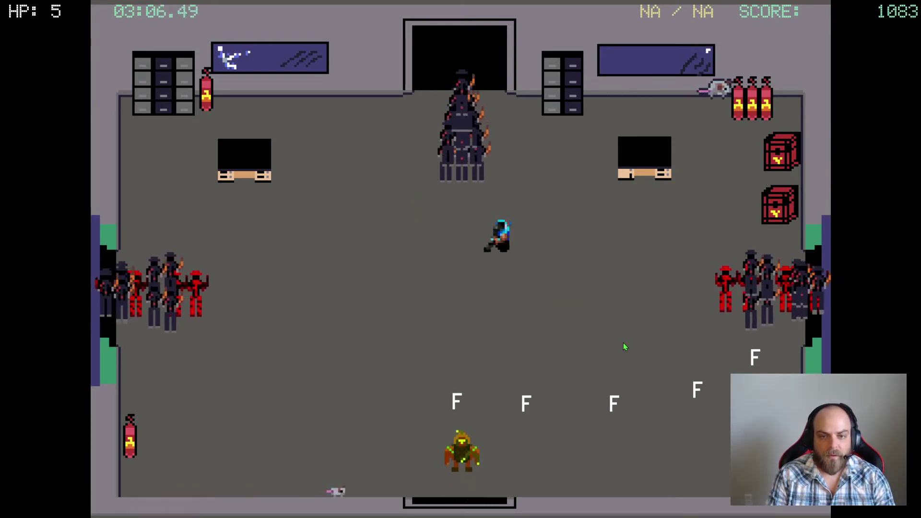
key(a)
key(s)
key(d)
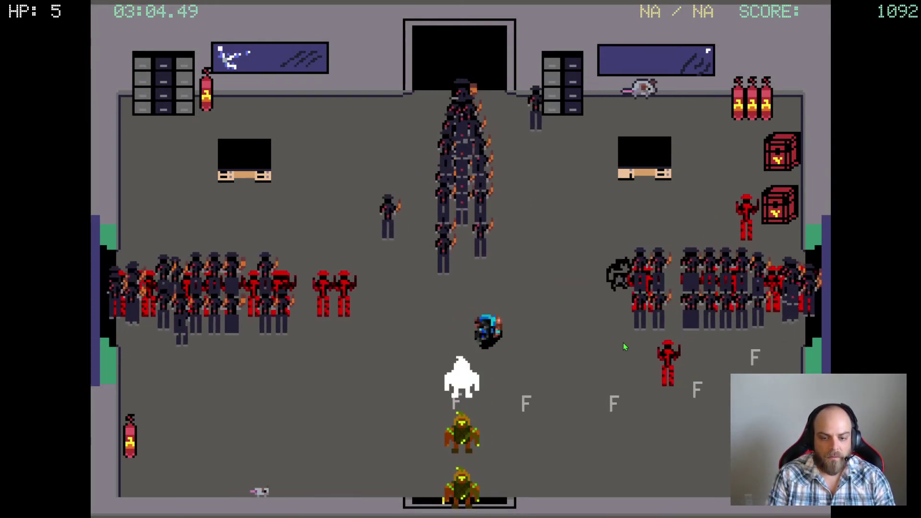
key(d)
key(s)
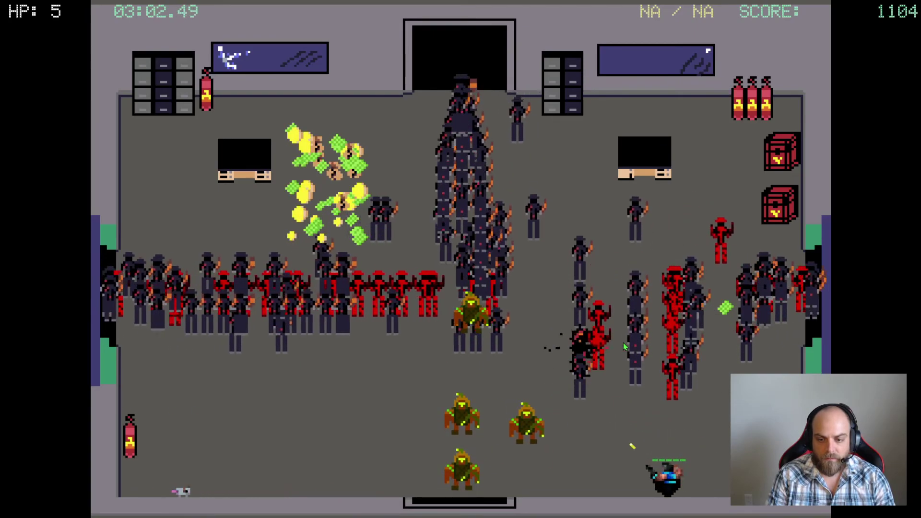
key(d)
key(w)
key(s)
key(a)
key(d)
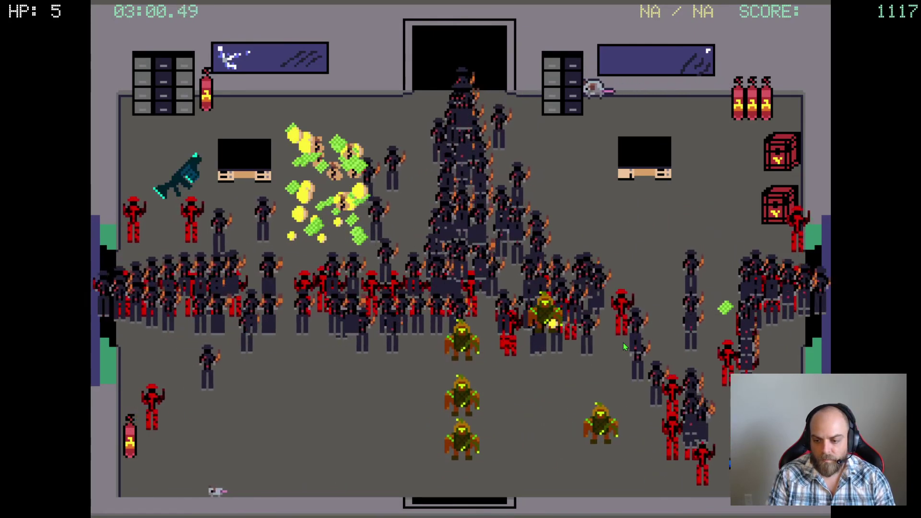
key(s)
key(a)
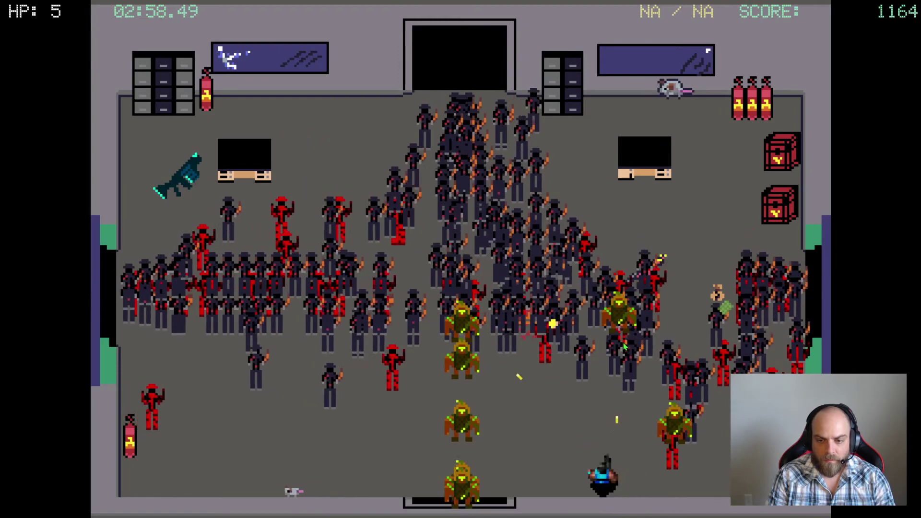
key(w)
key(w)
key(d)
key(a)
key(Down)
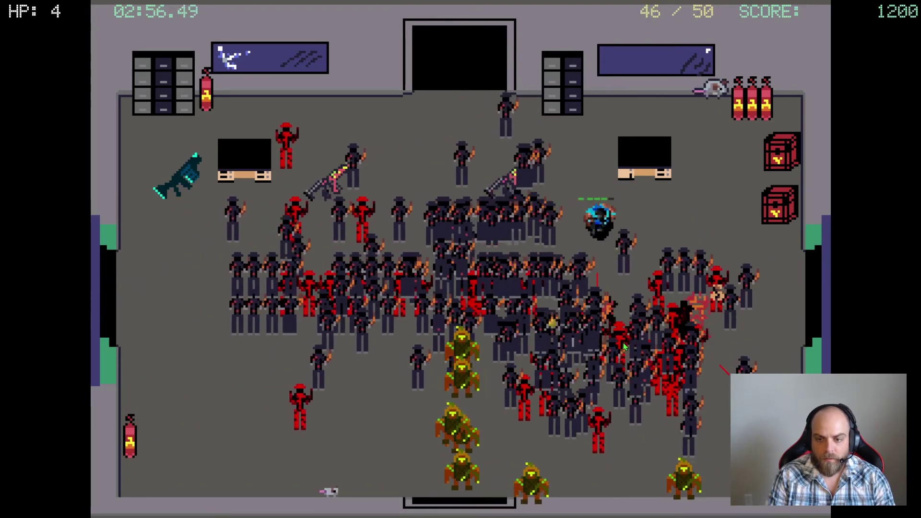
key(w)
key(d)
key(Left)
key(s)
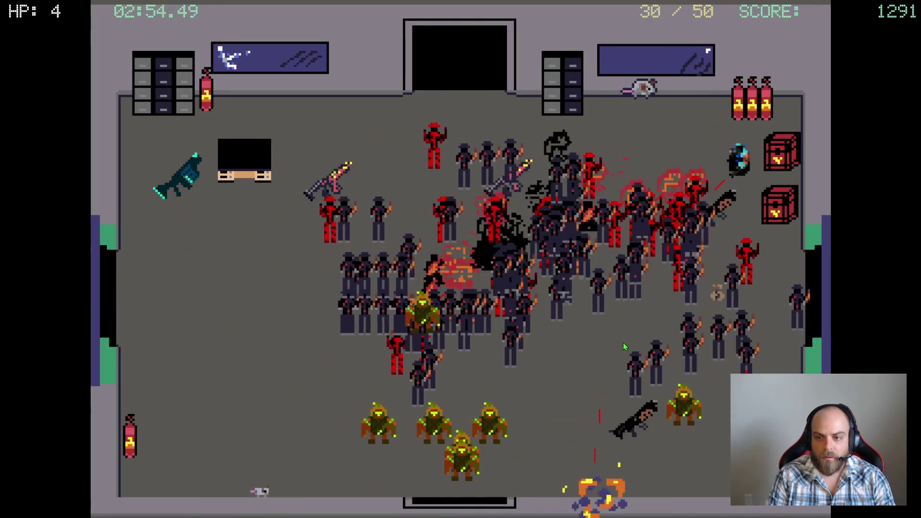
key(w)
key(a)
key(w)
key(a)
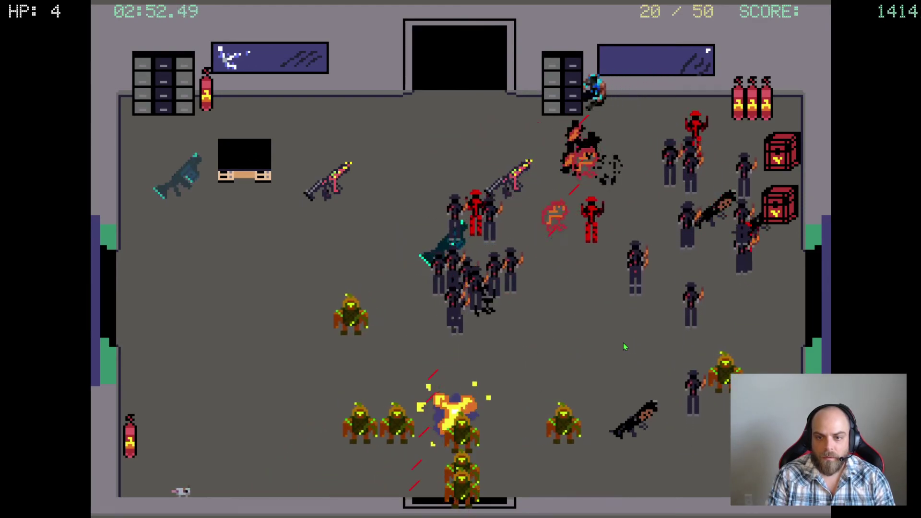
key(s)
key(a)
key(s)
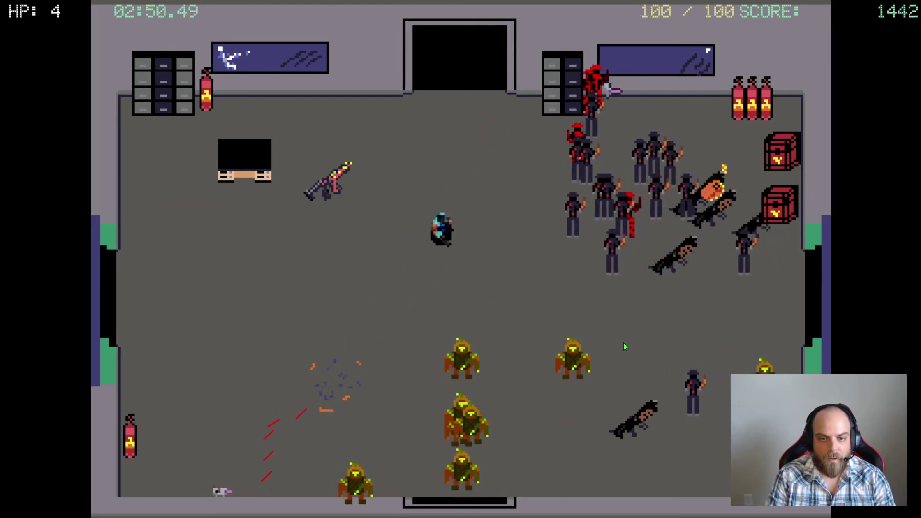
key(d)
key(Right)
key(w)
key(a)
key(s)
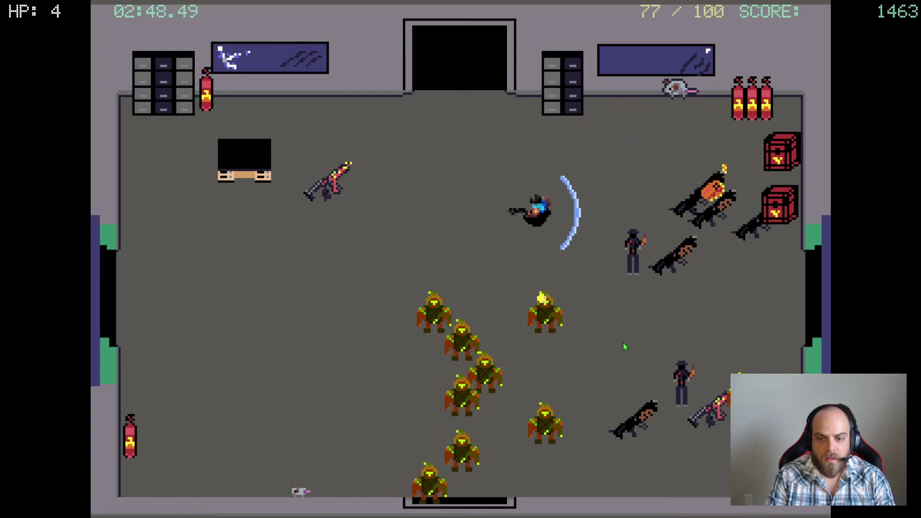
key(Down)
key(w)
key(a)
key(s)
key(a)
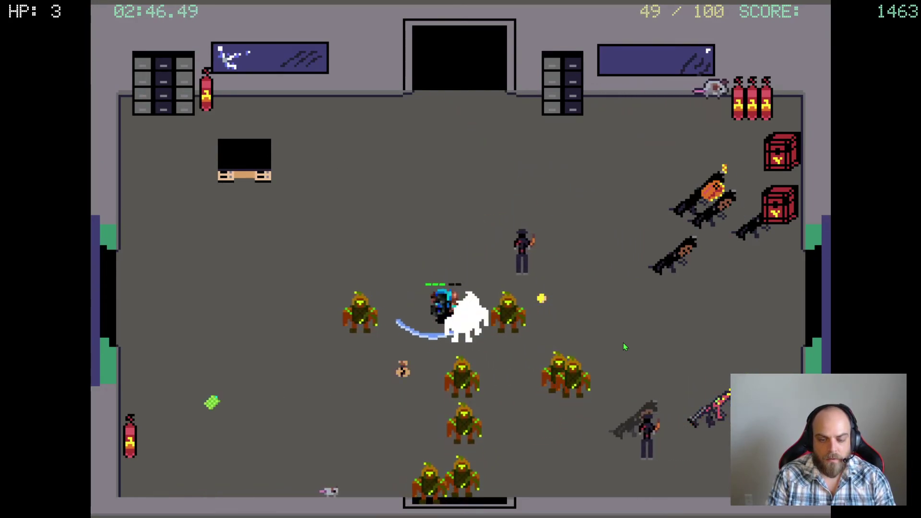
key(w)
key(s)
key(Right)
key(a)
key(w)
key(d)
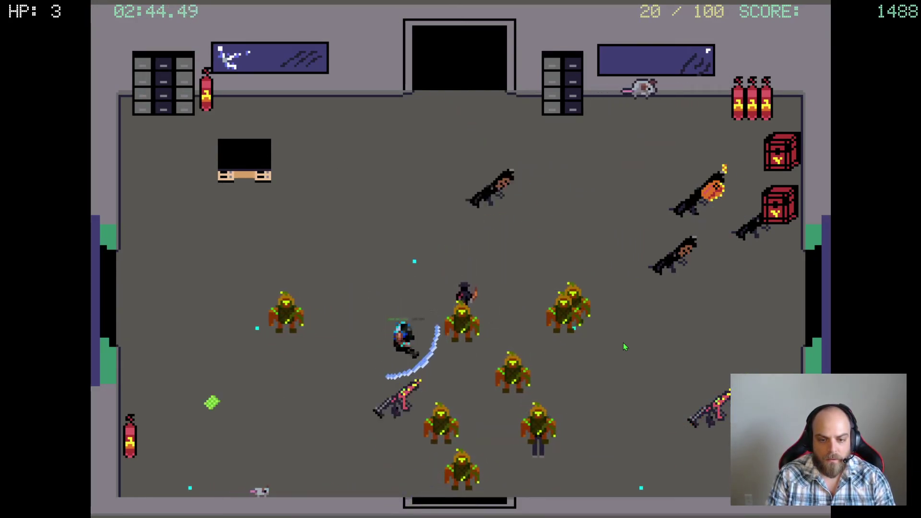
key(w)
key(a)
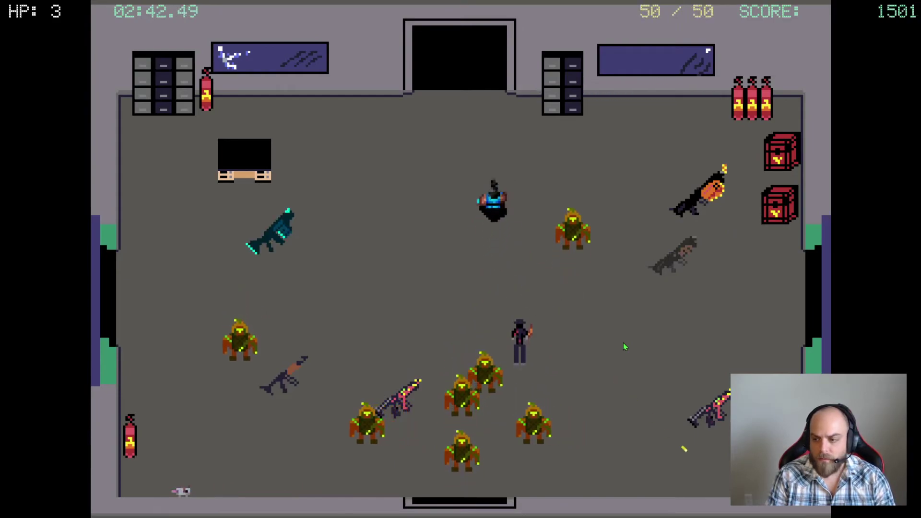
key(d)
key(Left)
key(a)
key(s)
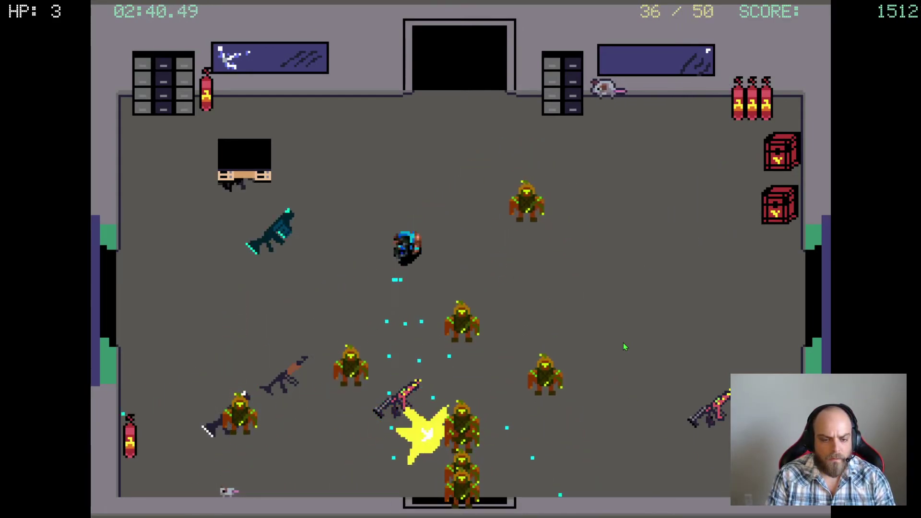
key(d)
key(w)
key(a)
key(s)
key(a)
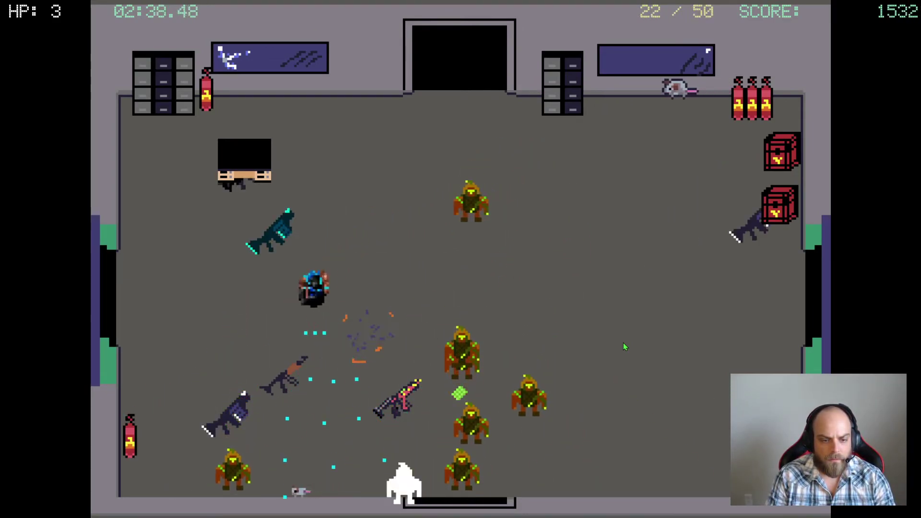
key(Left)
key(d)
key(d)
key(a)
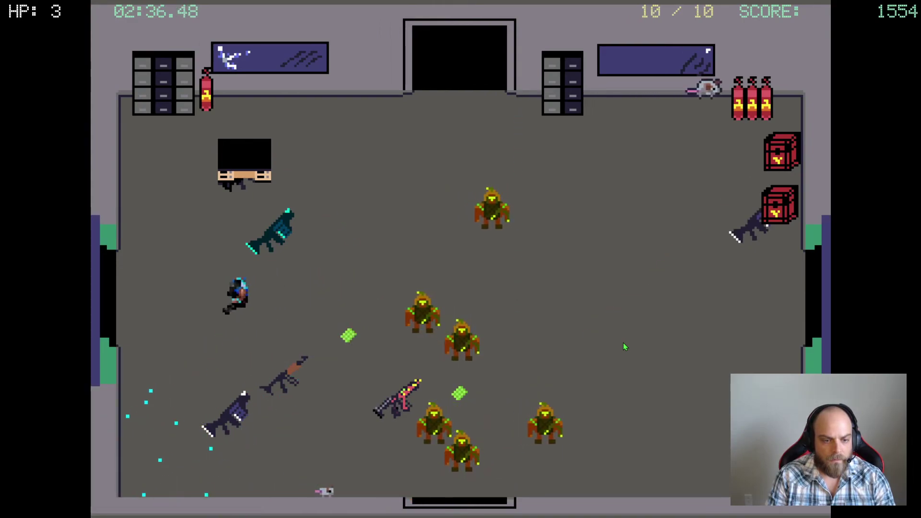
key(s)
key(s)
key(w)
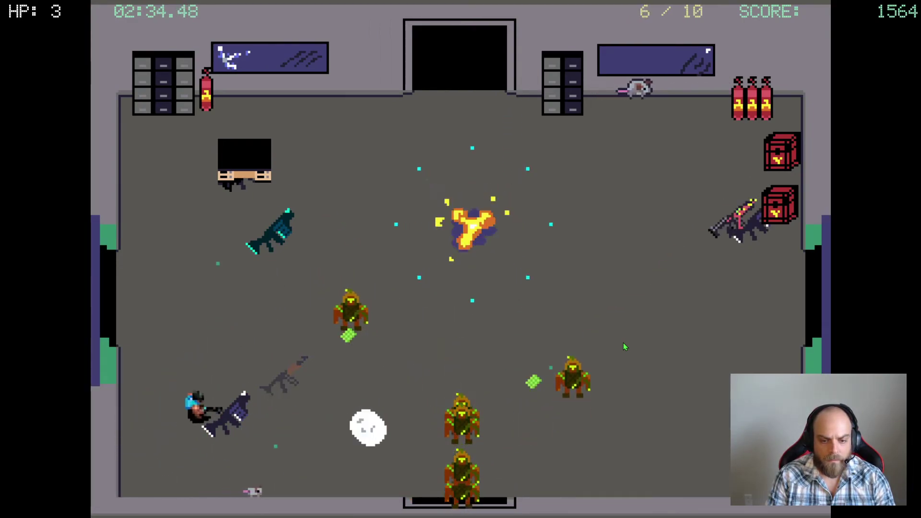
key(d)
key(w)
key(a)
key(d)
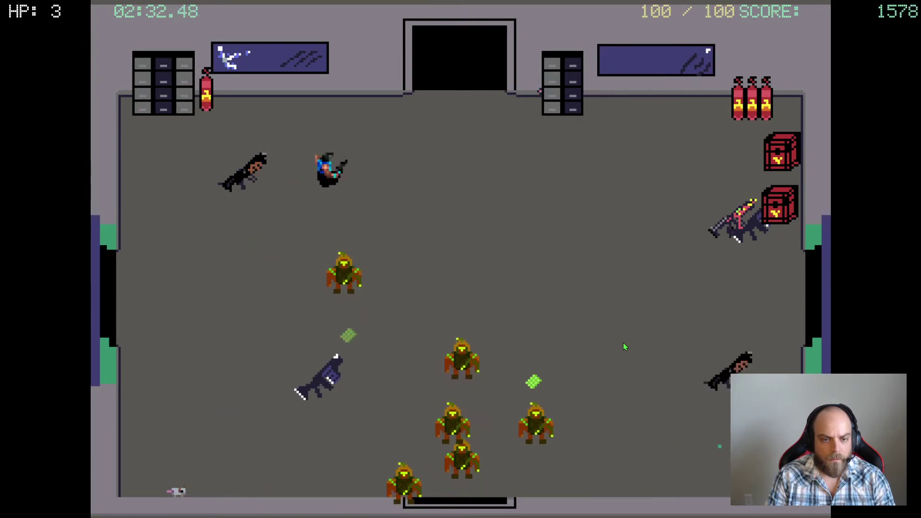
key(Down)
key(s)
key(a)
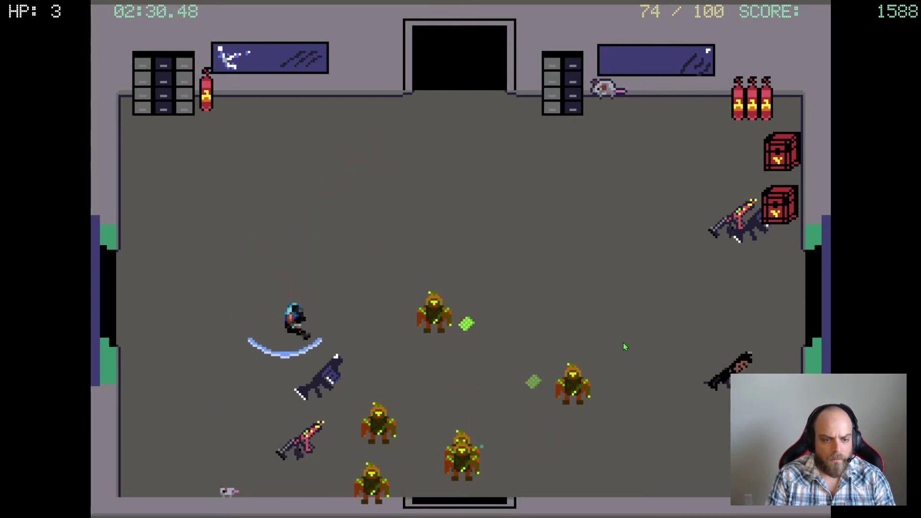
key(d)
key(w)
key(d)
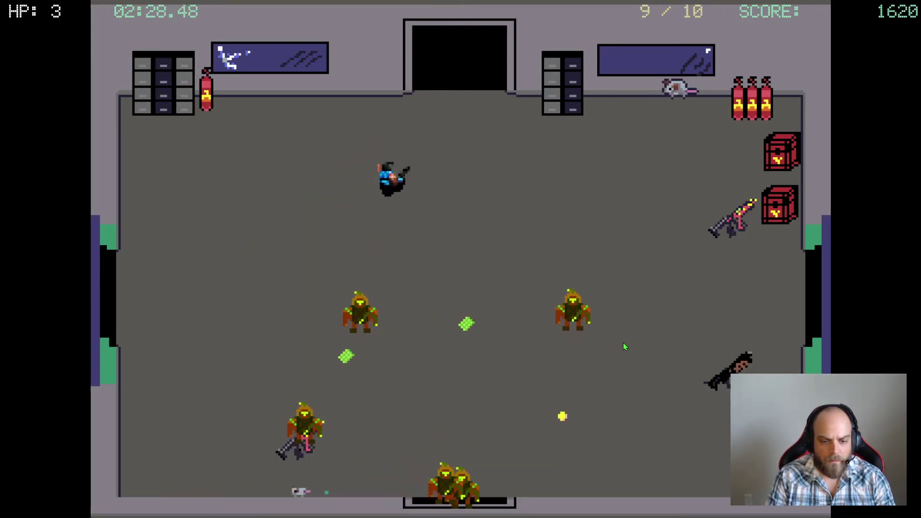
key(d)
key(s)
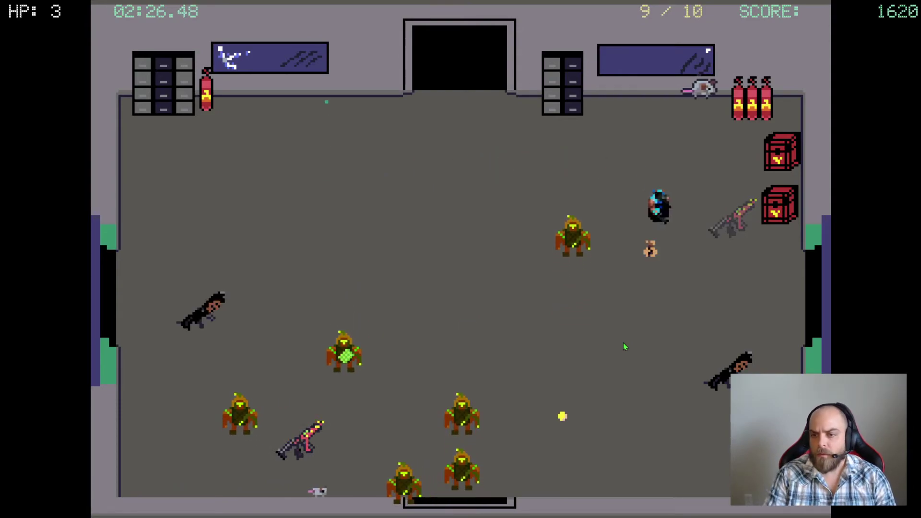
- Finish the run in the first room, bring up the level selector and load EP1M1S2
key(Right)
key(s)
key(a)
key(Escape)
click(415, 177)
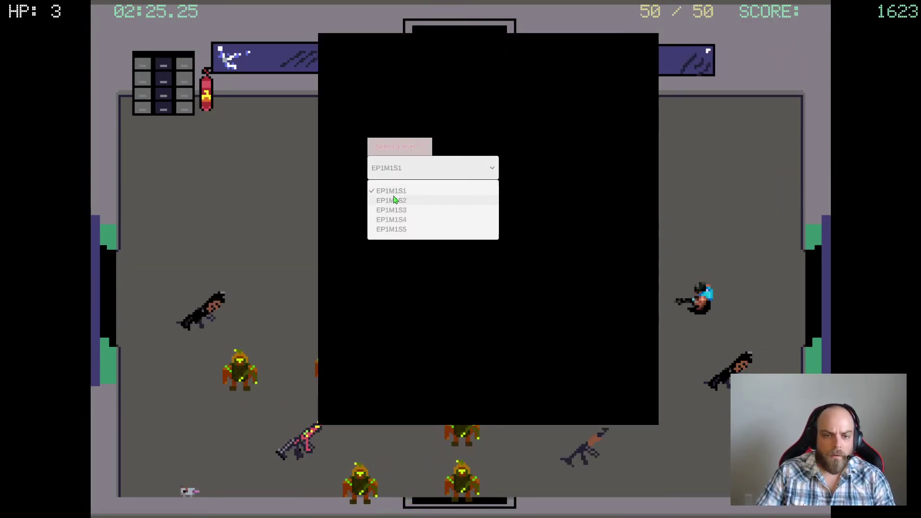
click(393, 200)
- Playtest EP1M1S2, moving around the room while shooting the enemies and tanks and collecting the F pickups
key(w)
key(d)
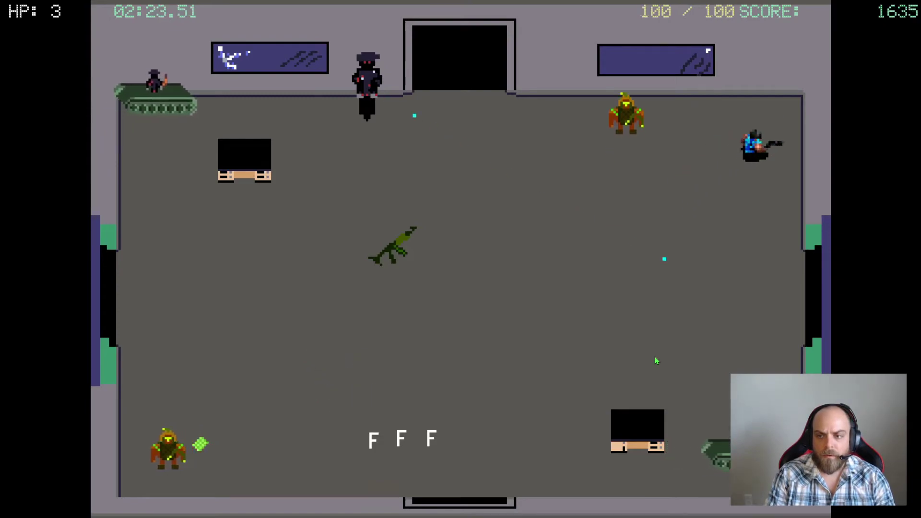
key(a)
key(Left)
key(s)
key(a)
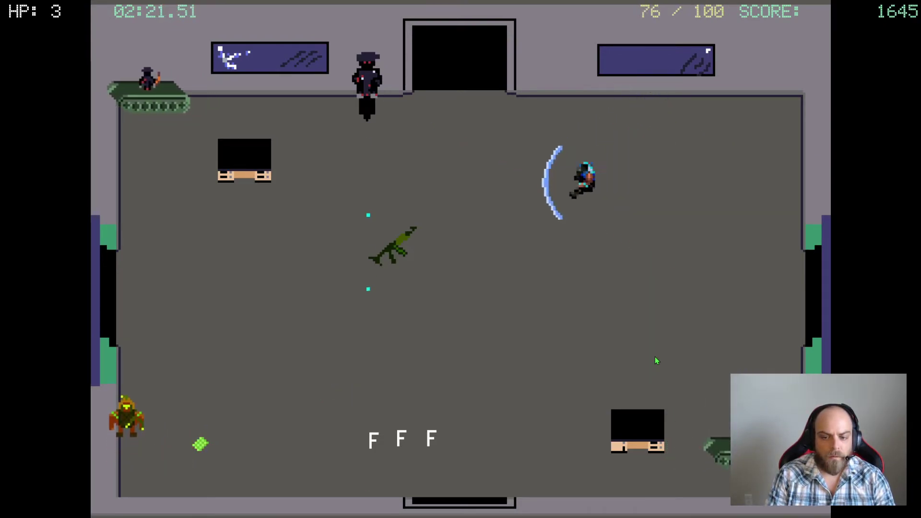
key(d)
key(Down)
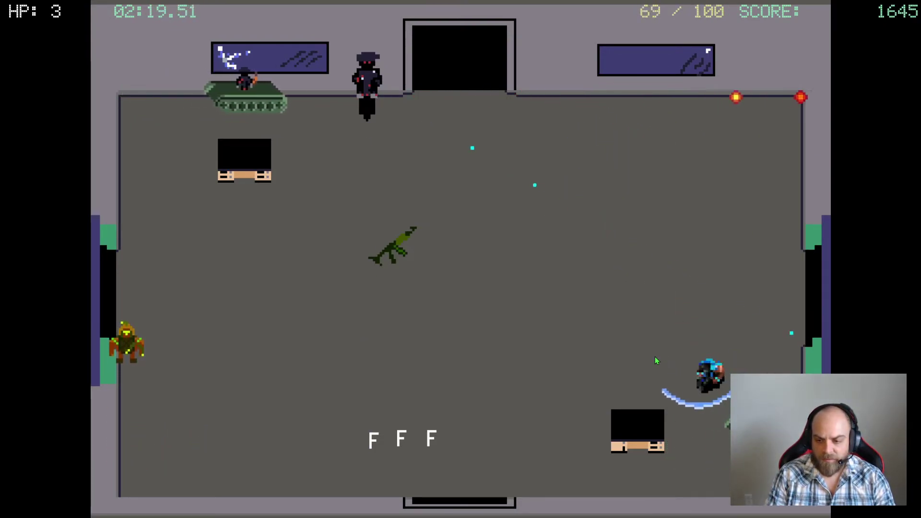
key(d)
key(s)
key(Down)
key(w)
key(a)
key(s)
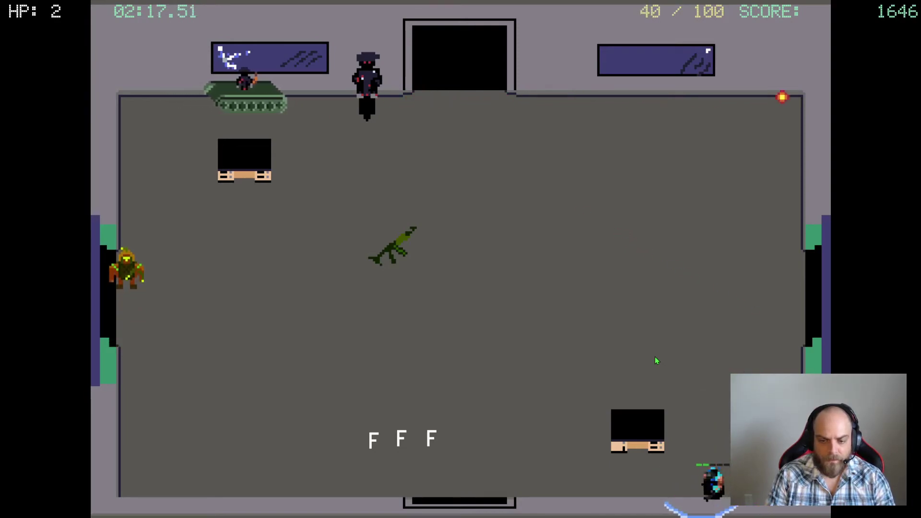
key(a)
key(a)
key(w)
key(Left)
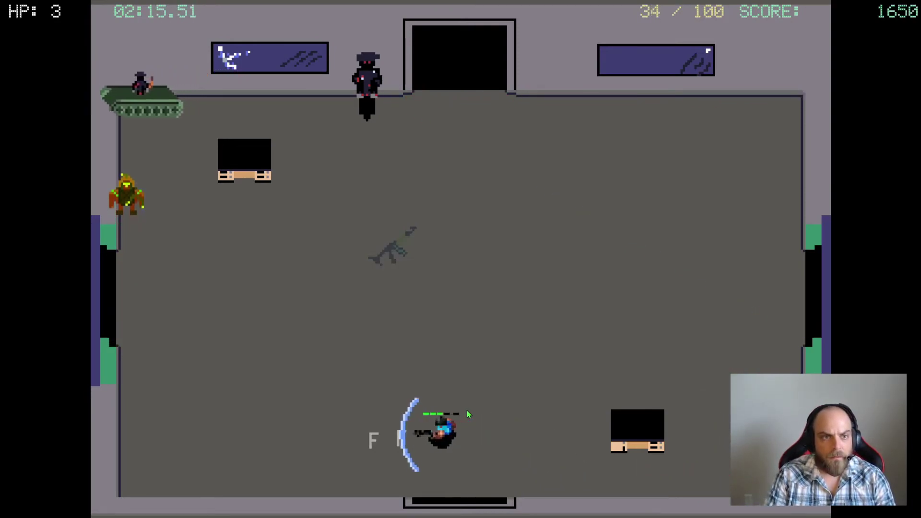
- Shoot the remaining tank near the room's west wall while dodging its fire and moving around
key(Up)
key(d)
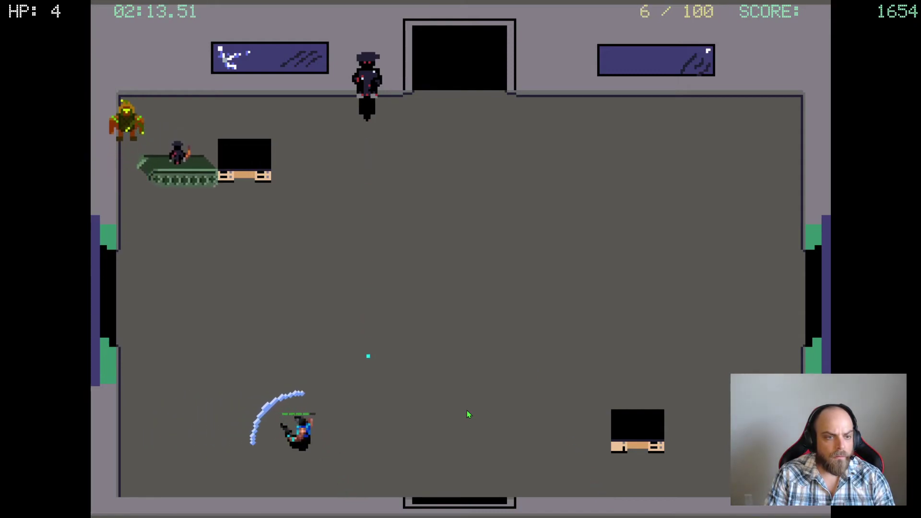
key(w)
key(s)
key(d)
key(a)
key(w)
key(d)
key(a)
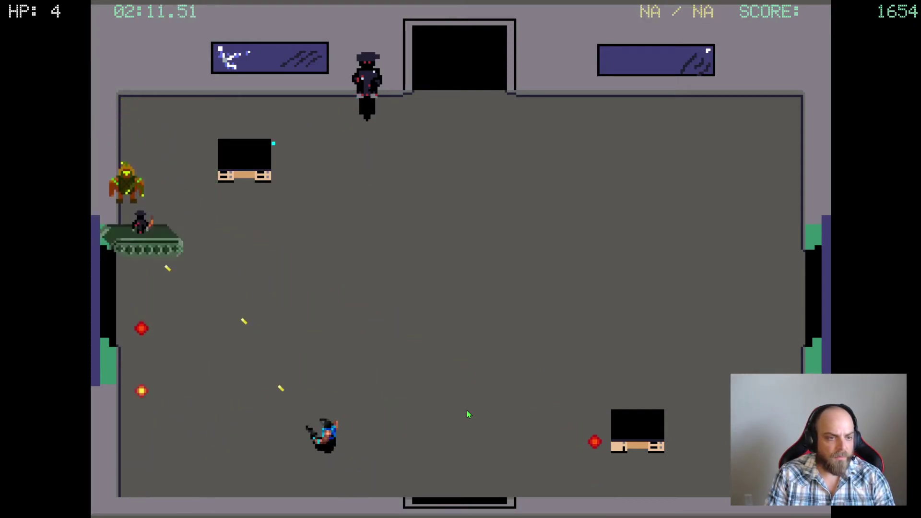
key(s)
key(a)
key(w)
key(d)
key(a)
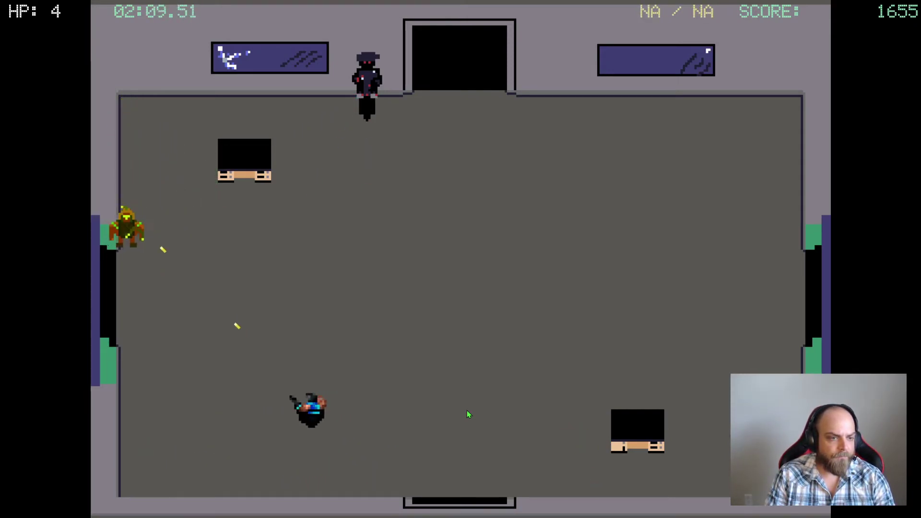
key(d)
- Load the levels EP1M1S5, EP1M1S4 and EP1M1S3 in turn with the level selector
key(Escape)
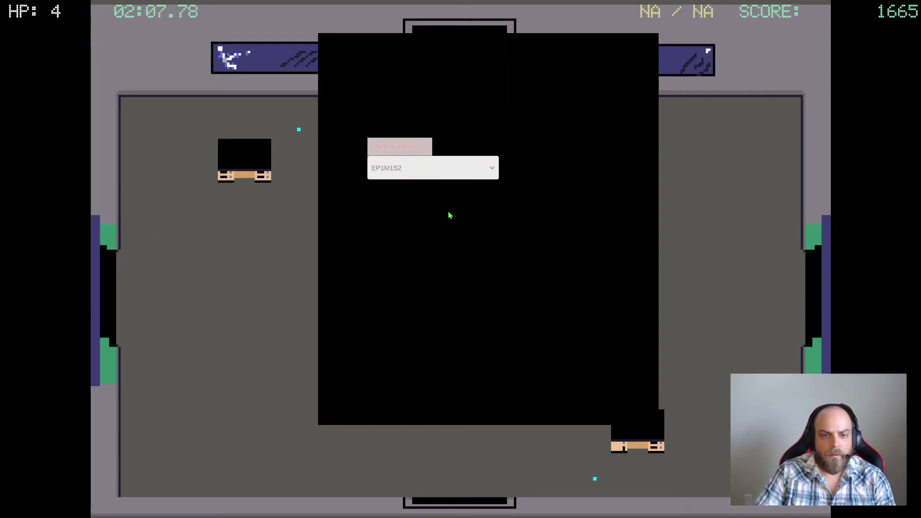
click(438, 169)
click(413, 228)
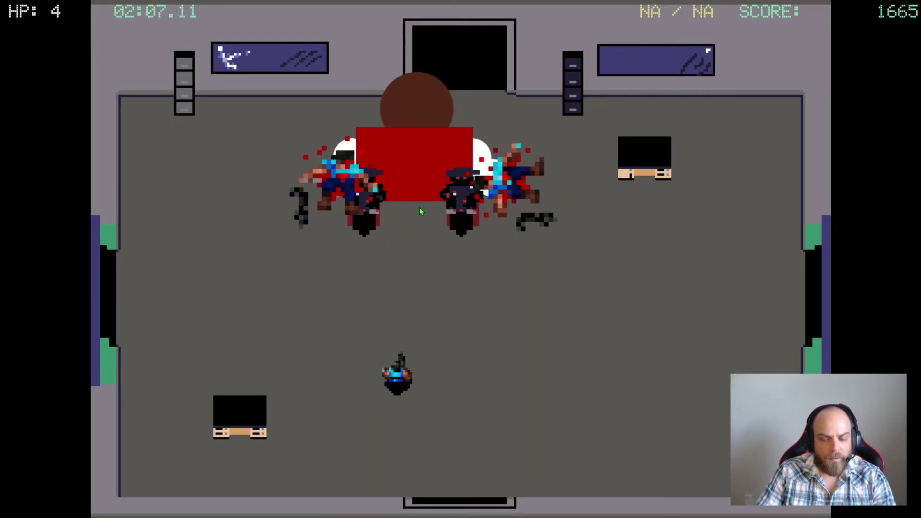
click(420, 170)
click(405, 215)
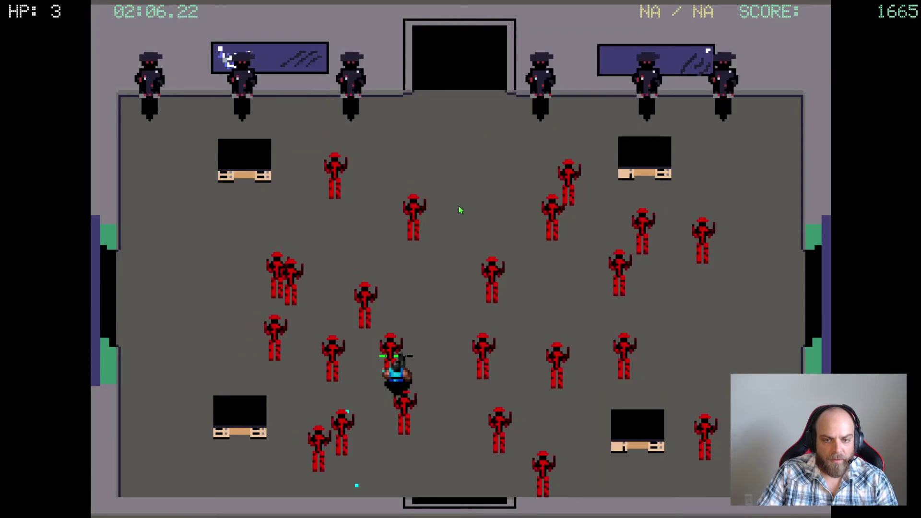
click(416, 176)
click(402, 212)
- Move the player inside the ring of extinguishers in EP1M1S3 and set off the explosives against the incoming waves
key(w)
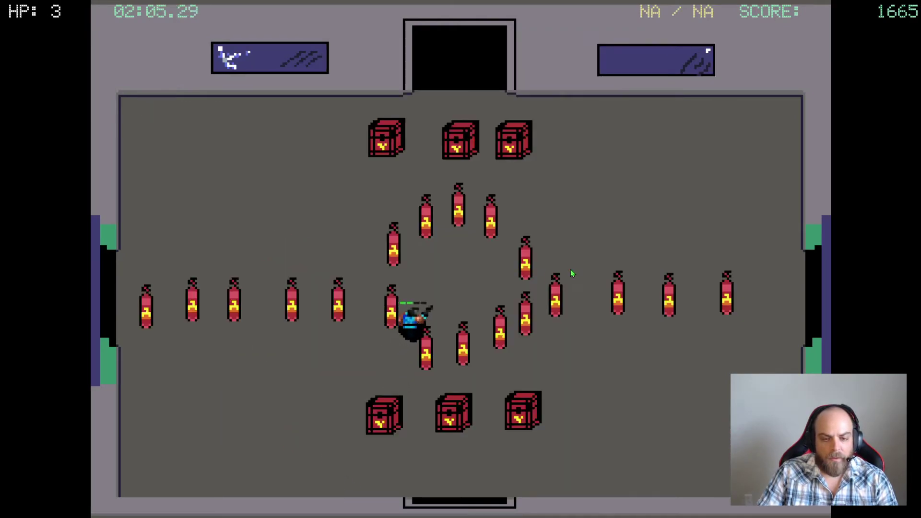
key(d)
key(a)
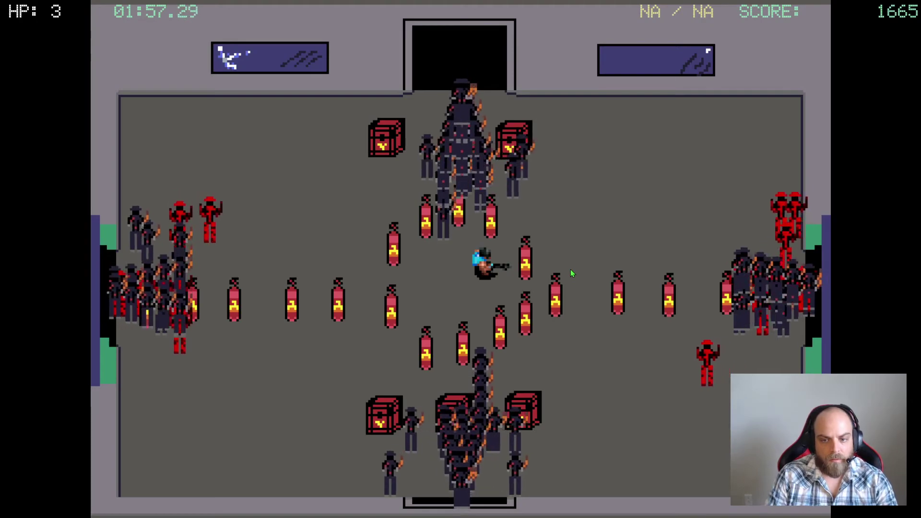
click(571, 269)
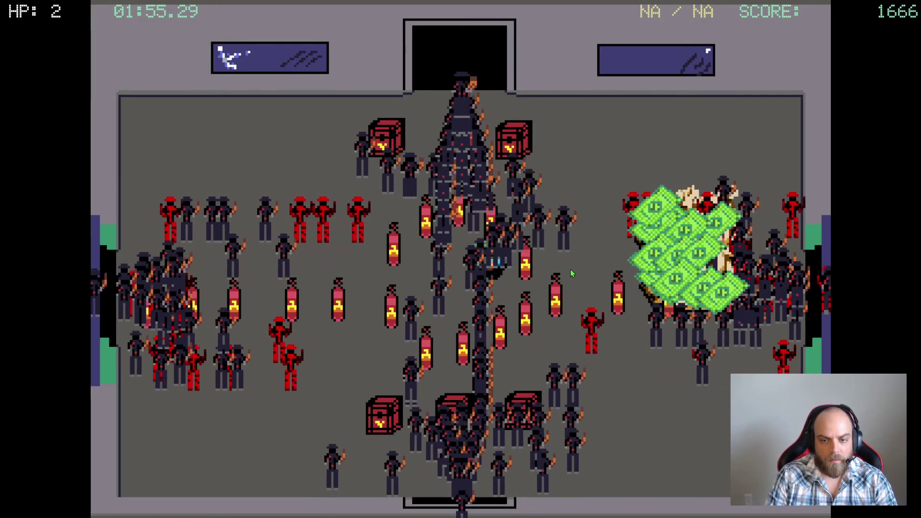
key(a)
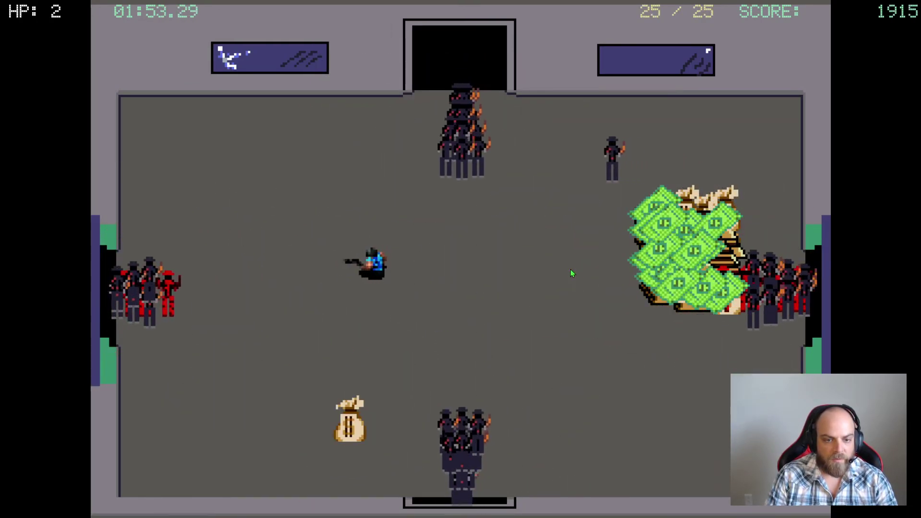
- Playtest the EP1M1S3 enemy waves, circling through the room while shooting the groups coming from all doors
key(d)
key(w)
key(Up)
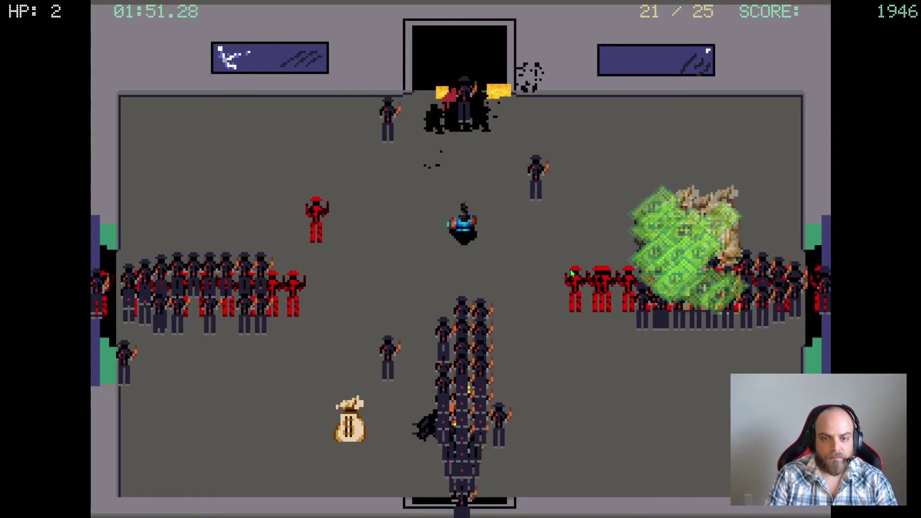
key(s)
key(Down)
click(571, 273)
key(w)
key(a)
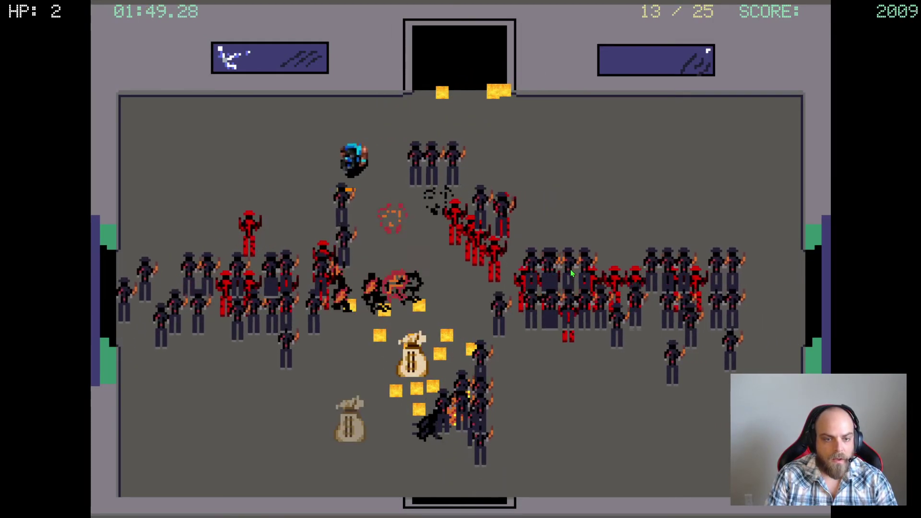
key(s)
key(Right)
key(d)
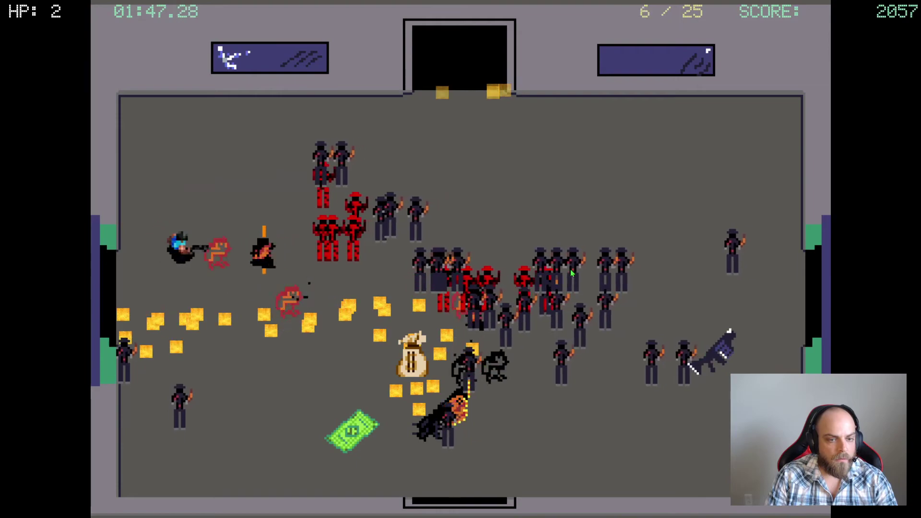
key(w)
key(Down)
key(d)
key(Right)
key(s)
key(Down)
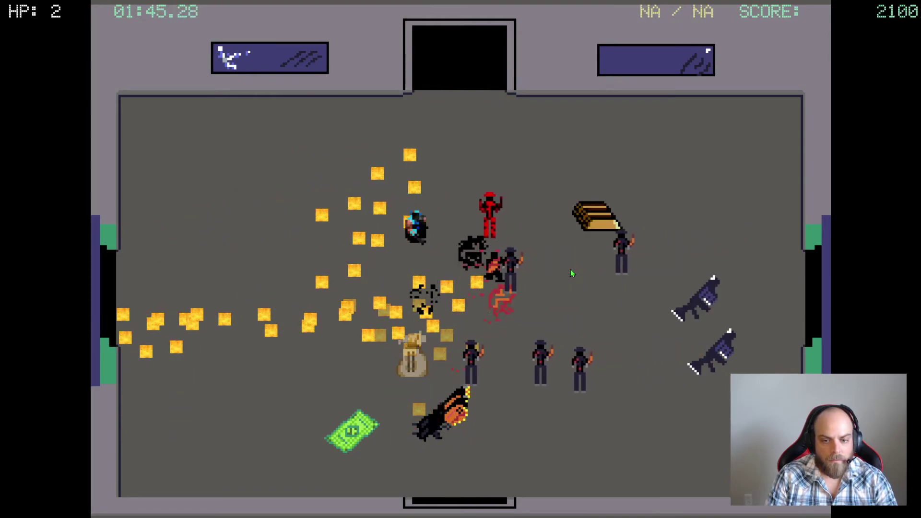
- Clear the remaining enemies in EP1M1S3, moving around to restock ammunition and collect the loot
key(a)
key(d)
key(s)
key(d)
key(w)
key(Up)
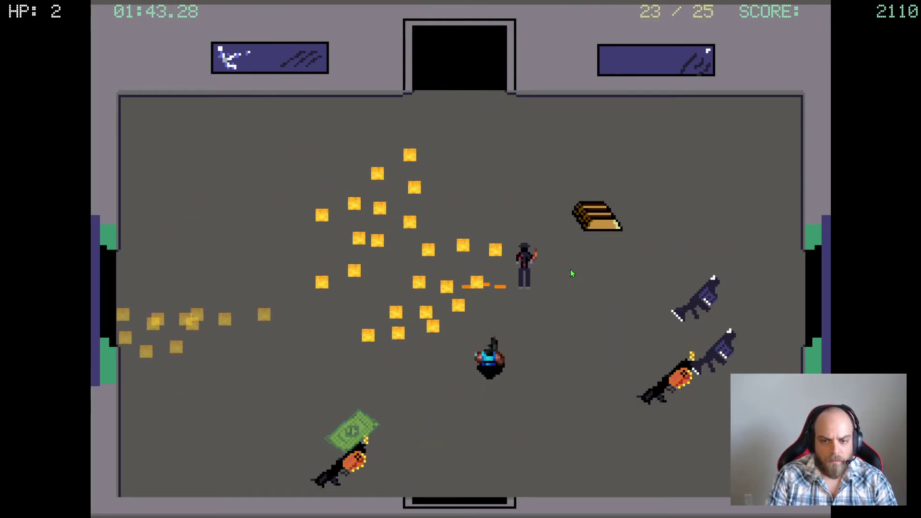
key(s)
key(a)
key(Left)
key(s)
key(a)
key(w)
key(d)
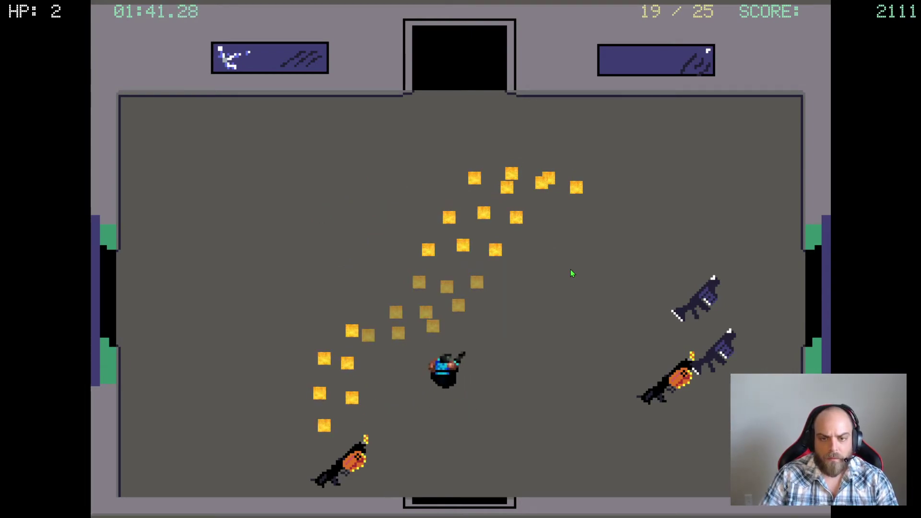
key(a)
- Exit the built game and switch to the boss fight sprite in Aseprite
key(Escape)
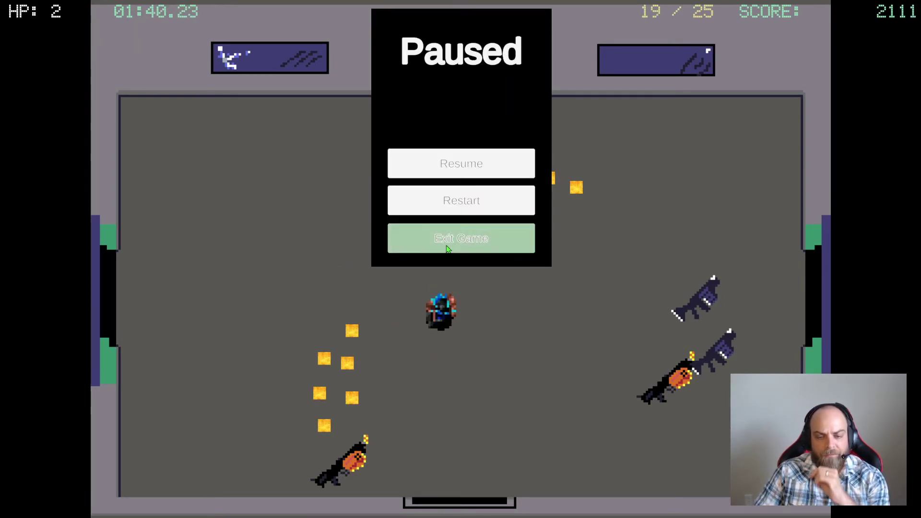
click(447, 249)
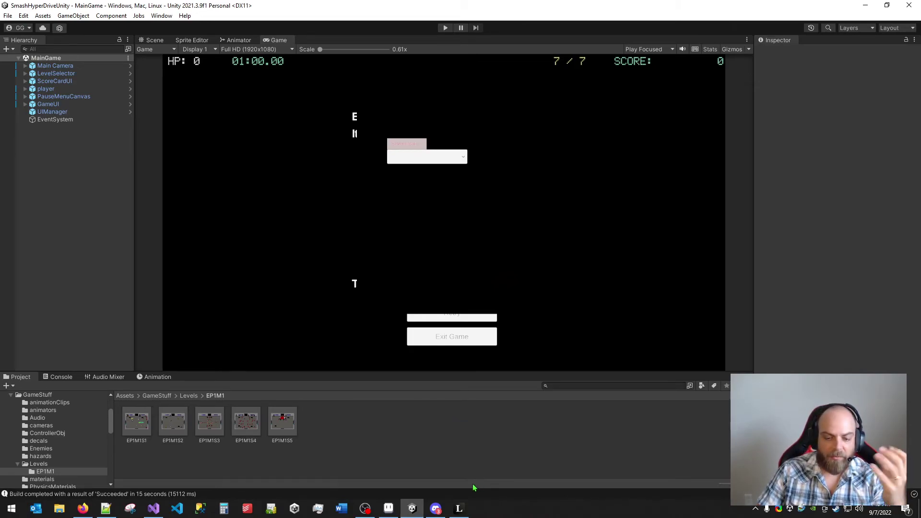
click(390, 509)
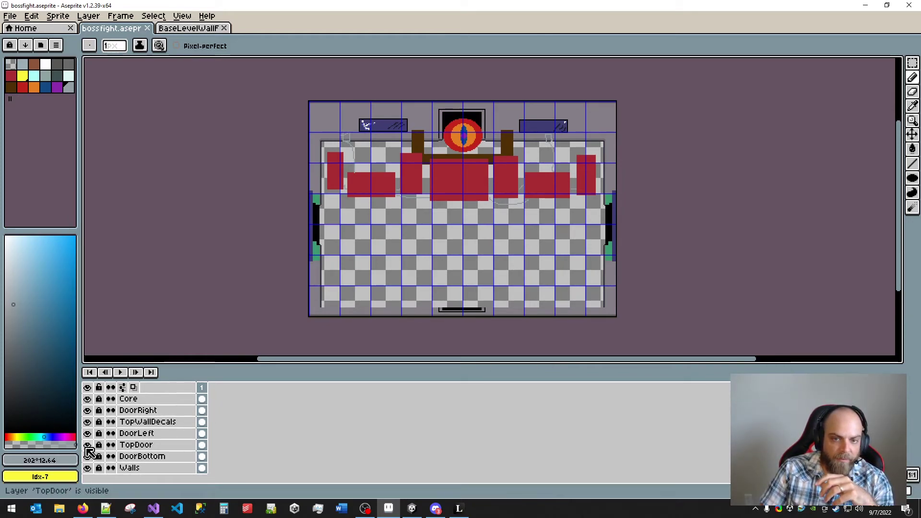
- Compare the boss room with the TopDoor layer shown and hidden, and examine the layout of the boxes, core and cables
click(87, 447)
click(87, 447)
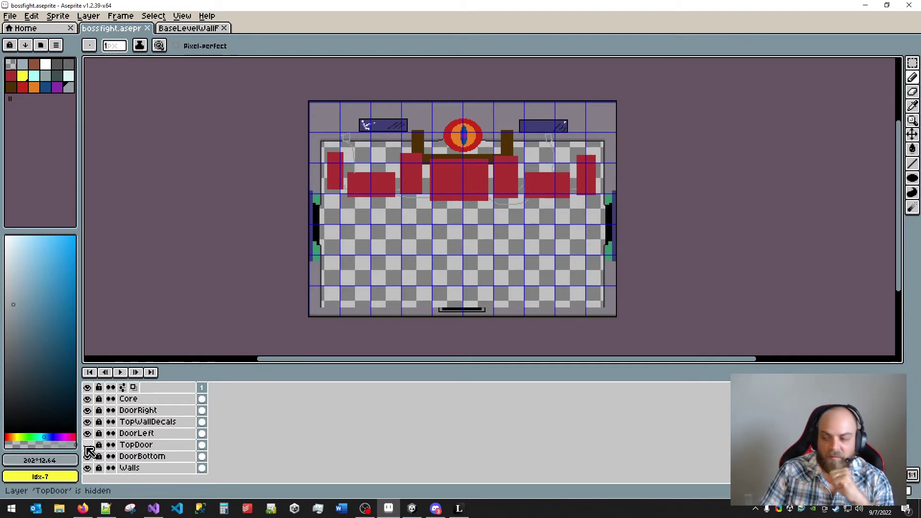
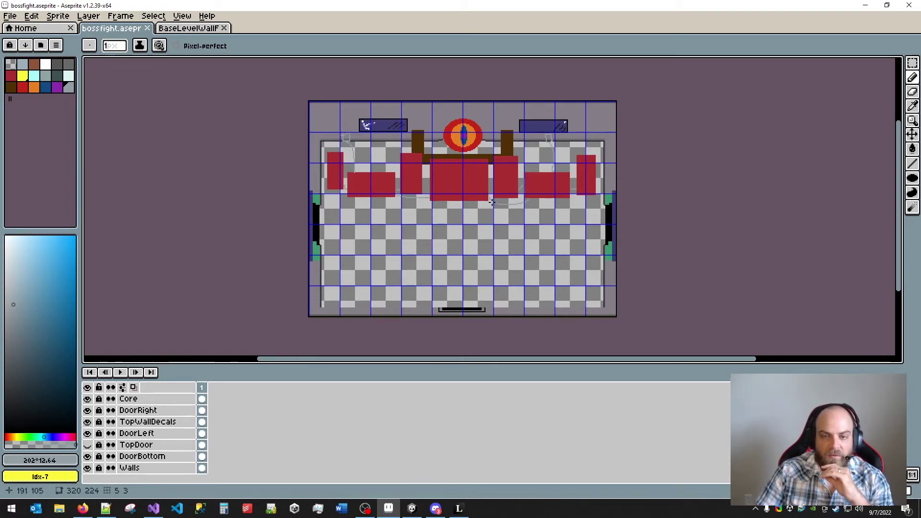
scroll(492, 203, up, 1)
scroll(486, 217, down, 1)
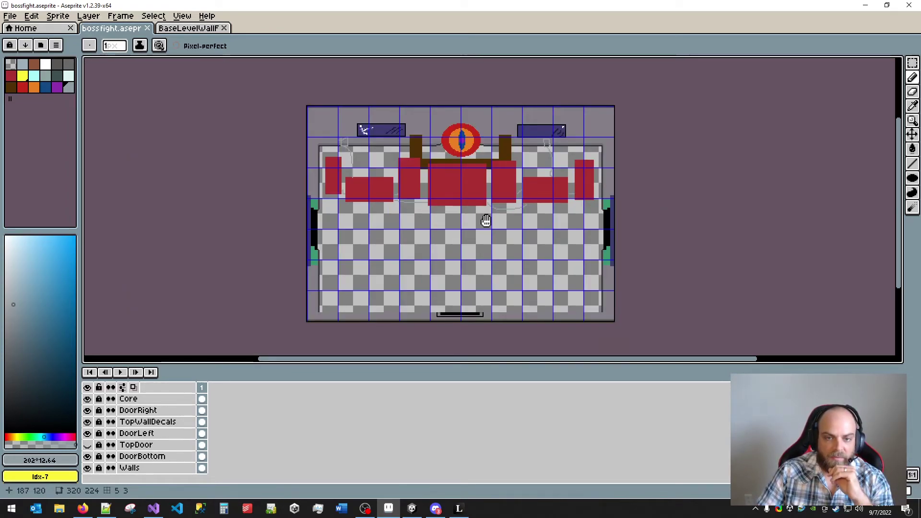
drag(485, 220, 463, 236)
scroll(503, 282, up, 2)
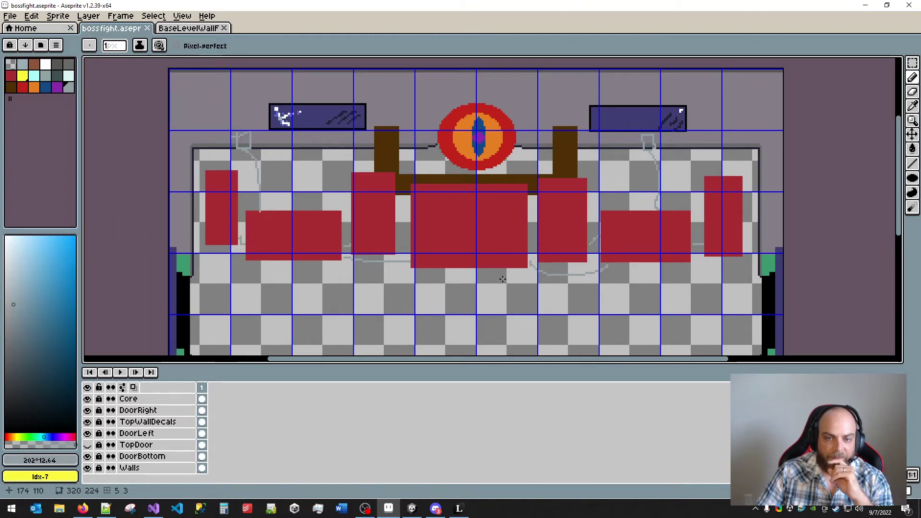
drag(523, 291, 493, 203)
drag(506, 252, 487, 291)
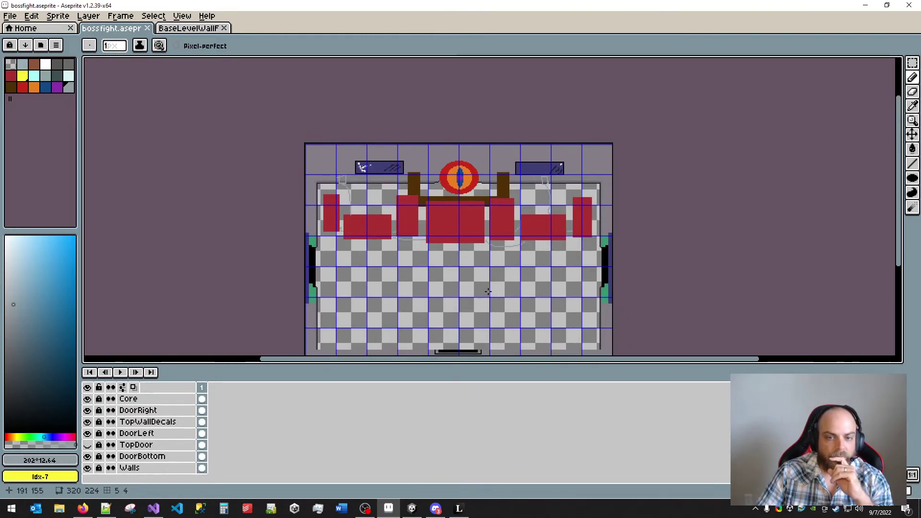
scroll(486, 290, up, 2)
drag(435, 270, 476, 307)
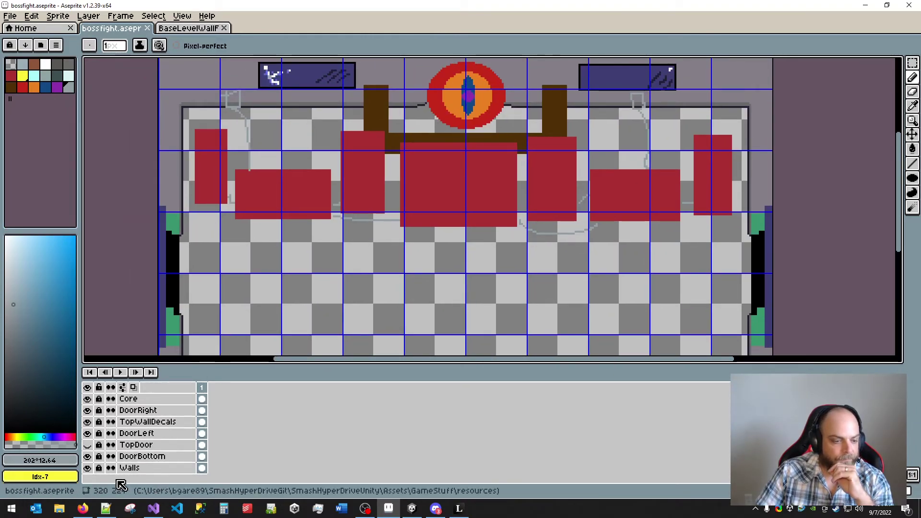
- Show the GlassBarrier and ConcreteBarrier layers in the boss room
scroll(119, 460, up, 2)
click(87, 411)
click(87, 400)
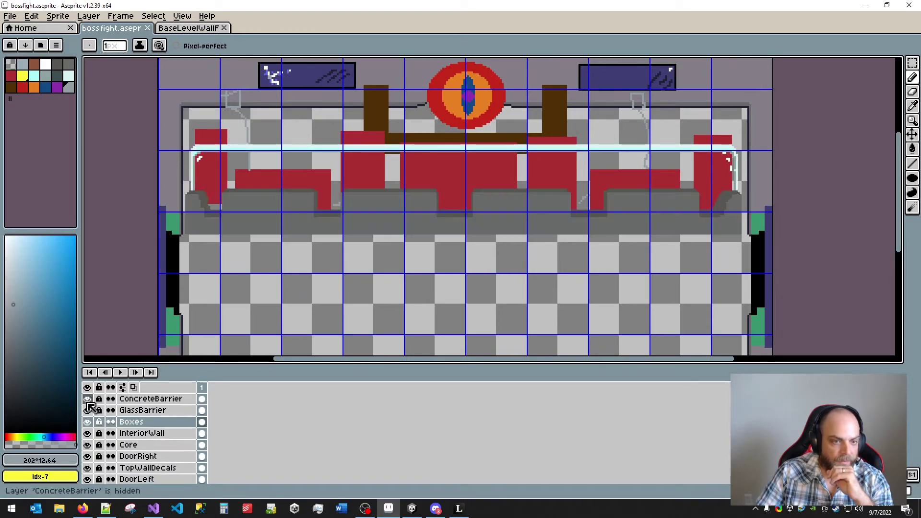
- Toggle the GlassBarrier and ConcreteBarrier layers off and on to compare the boss room with and without each barrier
click(88, 410)
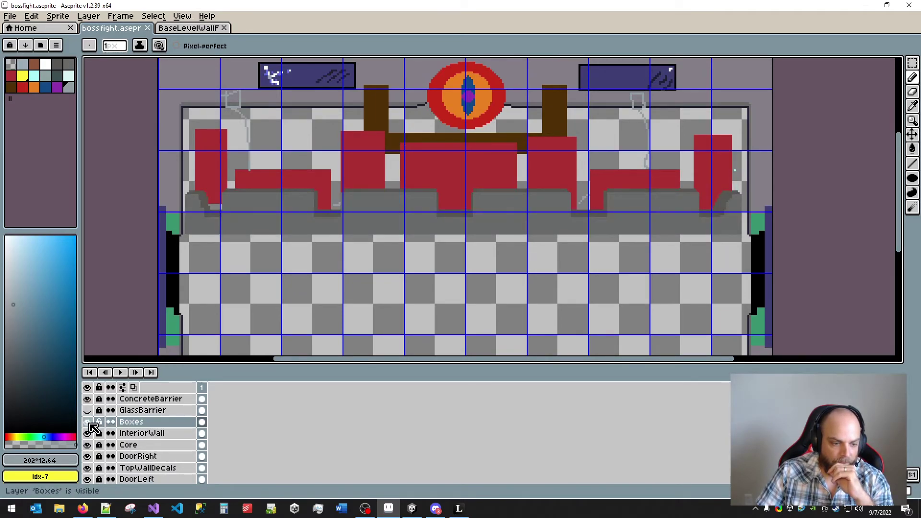
click(89, 411)
click(87, 399)
click(87, 399)
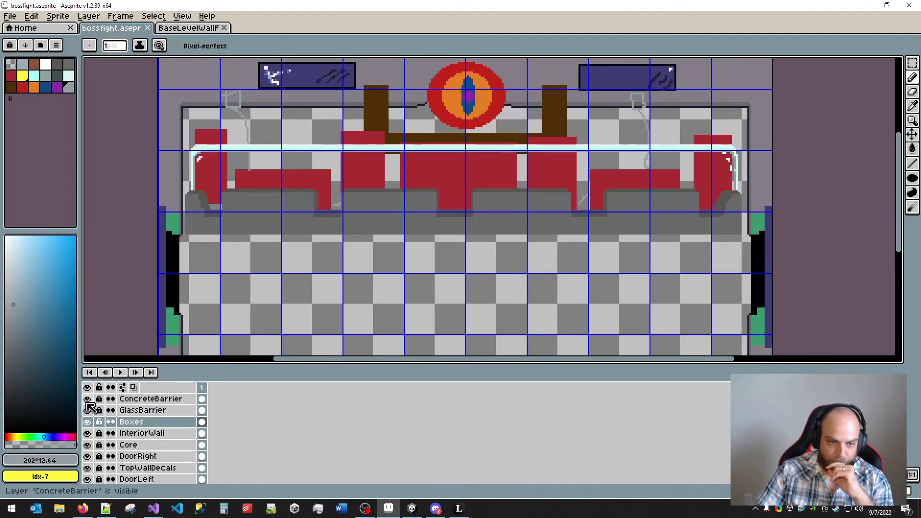
click(88, 400)
click(87, 400)
click(88, 399)
click(87, 400)
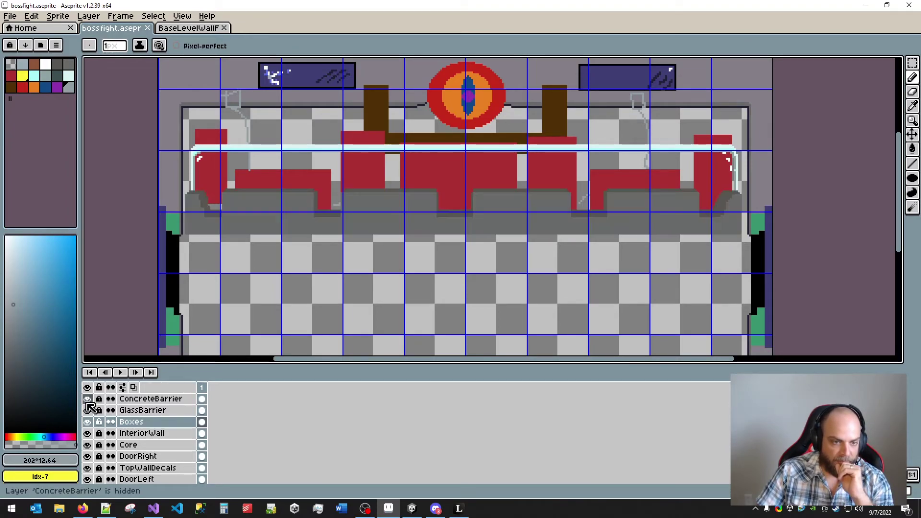
- Toggle the ConcreteBarrier and GlassBarrier layers' visibility to compare the boss room with and without each barrier
click(87, 400)
click(87, 400)
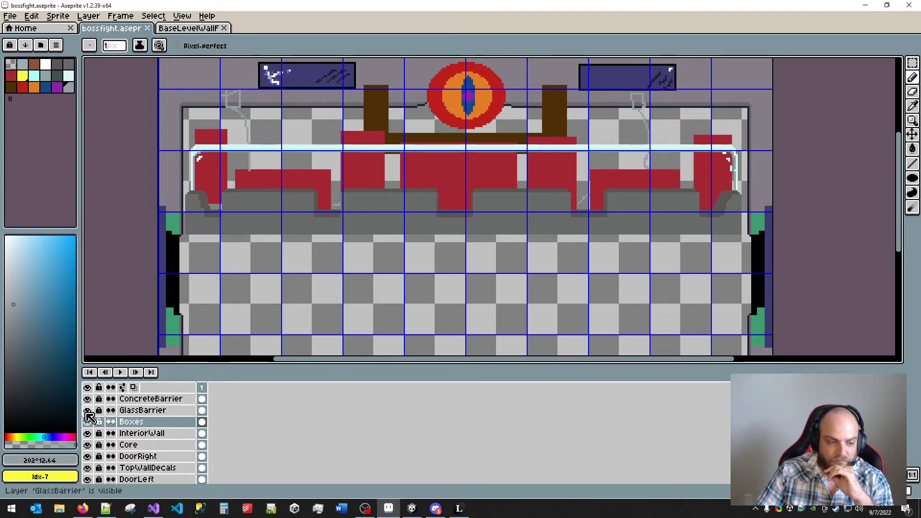
click(87, 410)
click(87, 410)
click(87, 410)
click(88, 411)
click(87, 410)
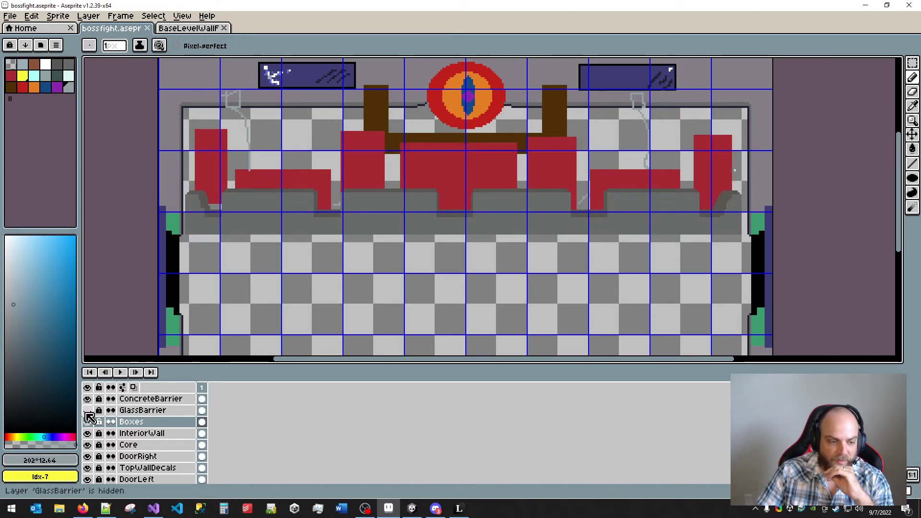
- Compare the boss room with the Boxes layer shown and hidden, and with the glass barrier on and off
click(87, 421)
click(87, 422)
click(87, 422)
click(88, 422)
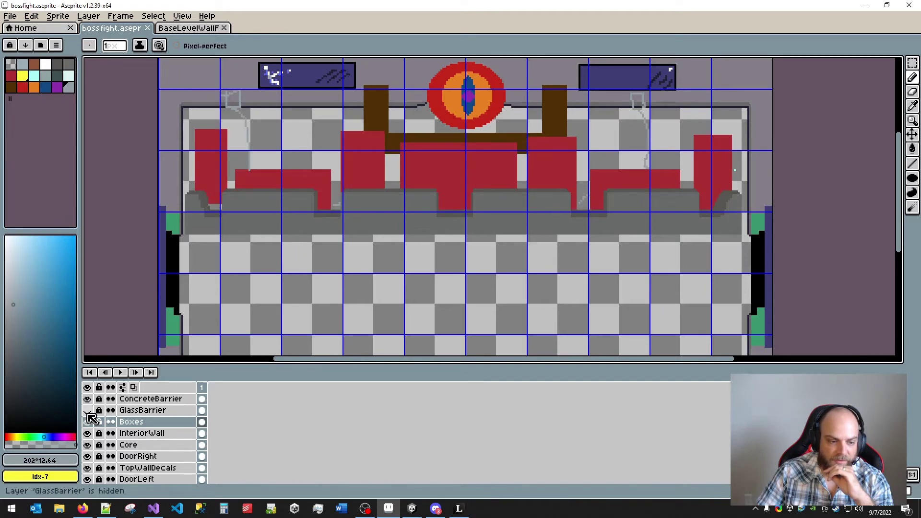
click(88, 410)
click(87, 410)
click(88, 410)
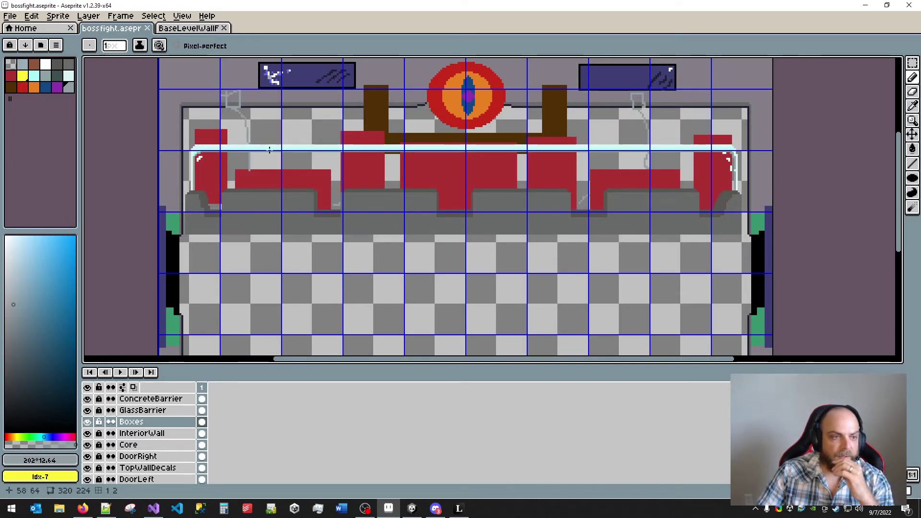
click(88, 410)
click(87, 411)
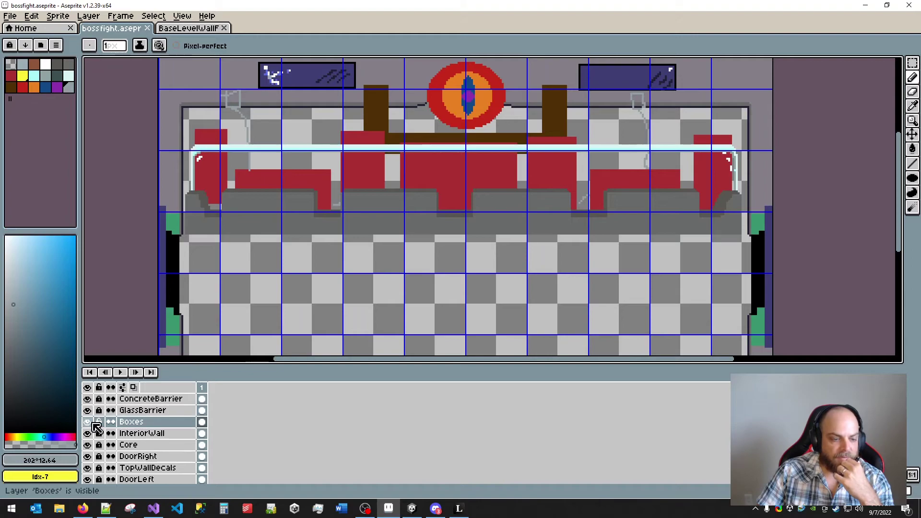
- Add a new empty layer directly above the Boxes layer
right_click(135, 422)
click(175, 405)
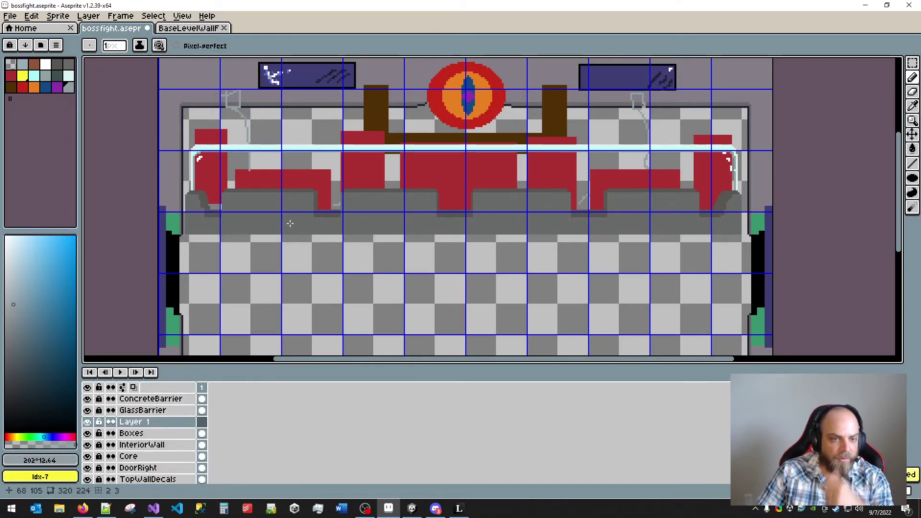
- Try rough blue scribbles marking areas above the low boxes on both sides of the room, and undo them
click(45, 87)
mouse_move(247, 158)
mouse_down()
mouse_move(317, 156)
mouse_move(234, 124)
mouse_up()
drag(650, 130, 617, 123)
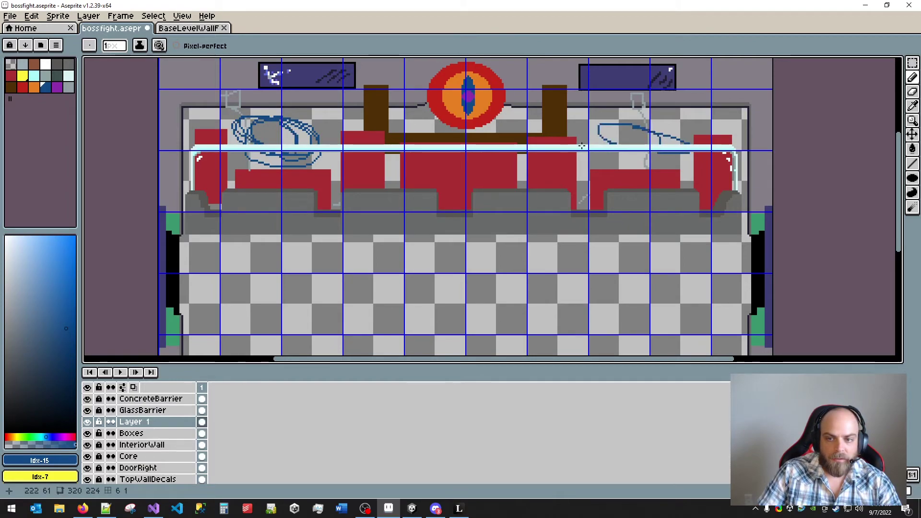
key(ctrl+z)
key(ctrl+z)
key(ctrl+z)
key(shift+n)
key(b)
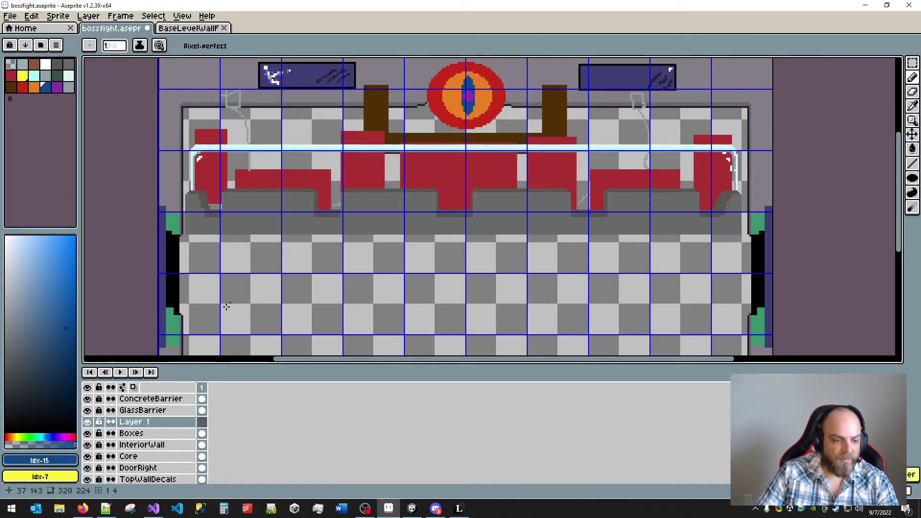
- Rename the new layer above Boxes as TurretLayer
double_click(152, 422)
text(TurretLayer)
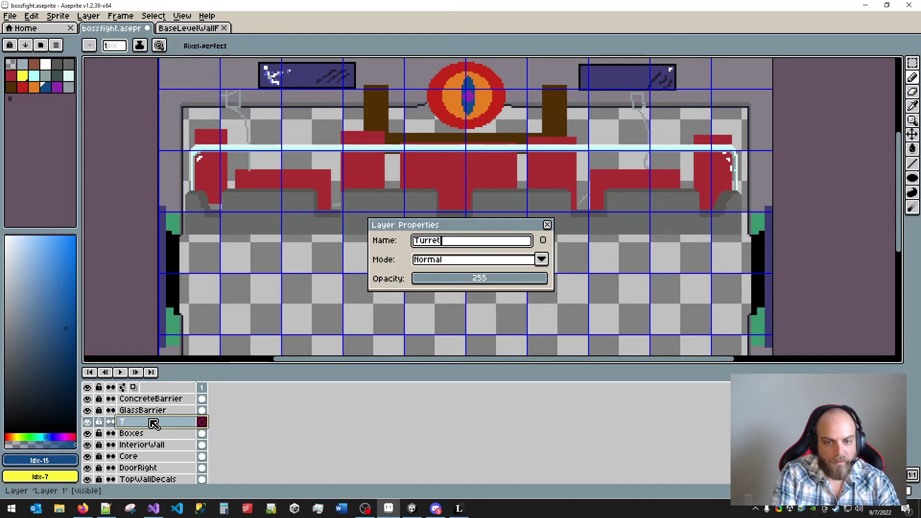
key(Return)
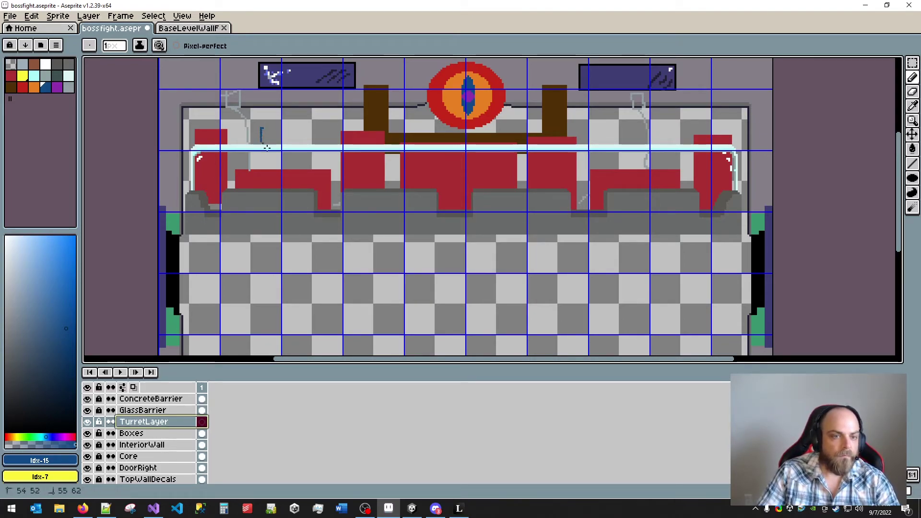
- Try sketching rough blue turret shapes above the low boxes on both sides, and undo all the strokes
drag(289, 161, 275, 134)
mouse_move(644, 130)
mouse_down()
mouse_move(650, 152)
mouse_move(634, 146)
mouse_move(669, 130)
mouse_up()
mouse_move(290, 144)
mouse_down()
mouse_move(310, 141)
mouse_move(323, 169)
mouse_up()
drag(248, 152, 235, 171)
key(ctrl+z)
key(ctrl+z)
key(ctrl+z)
key(ctrl+z)
key(ctrl+z)
key(ctrl+z)
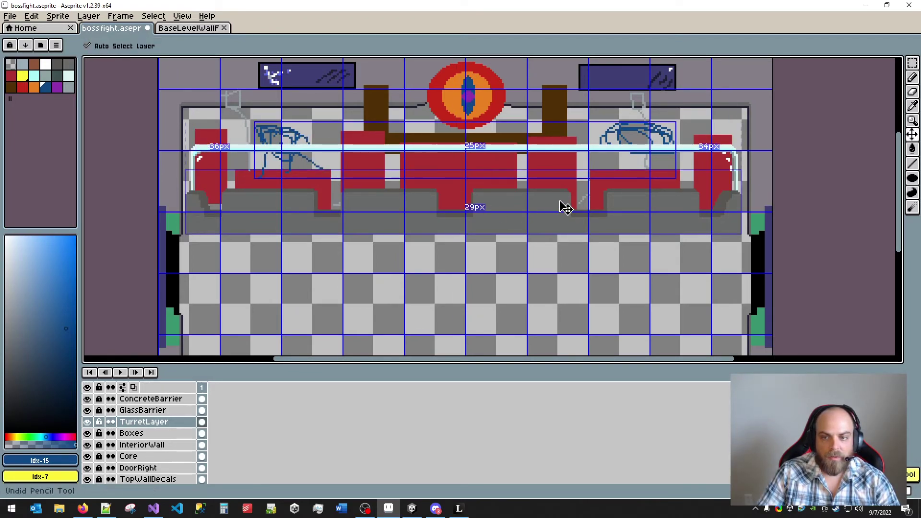
key(ctrl+z)
key(ctrl+z)
key(ctrl+z)
key(ctrl+z)
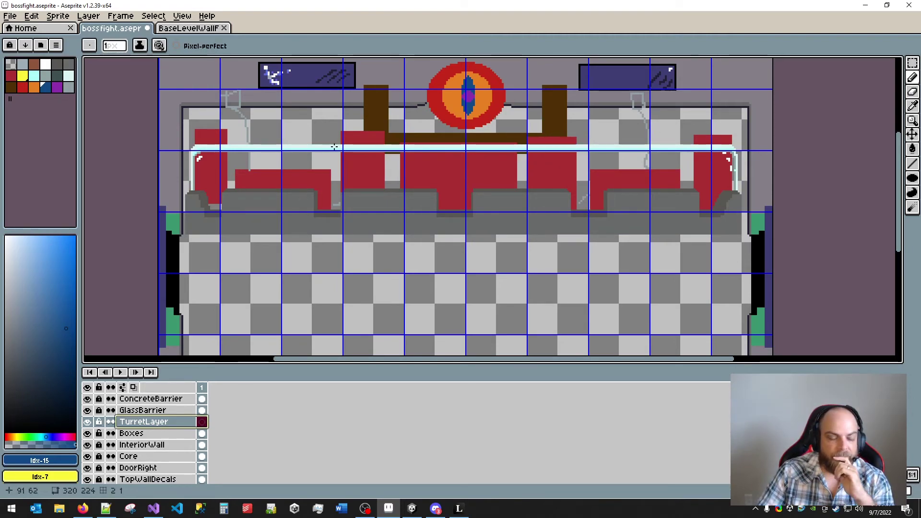
- Lock and hide the TurretLayer, and make Boxes the active layer
click(144, 434)
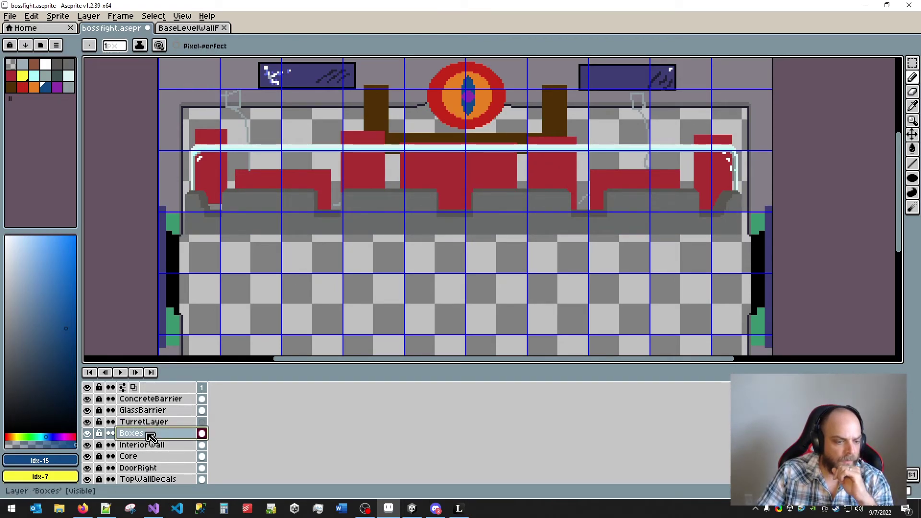
click(99, 423)
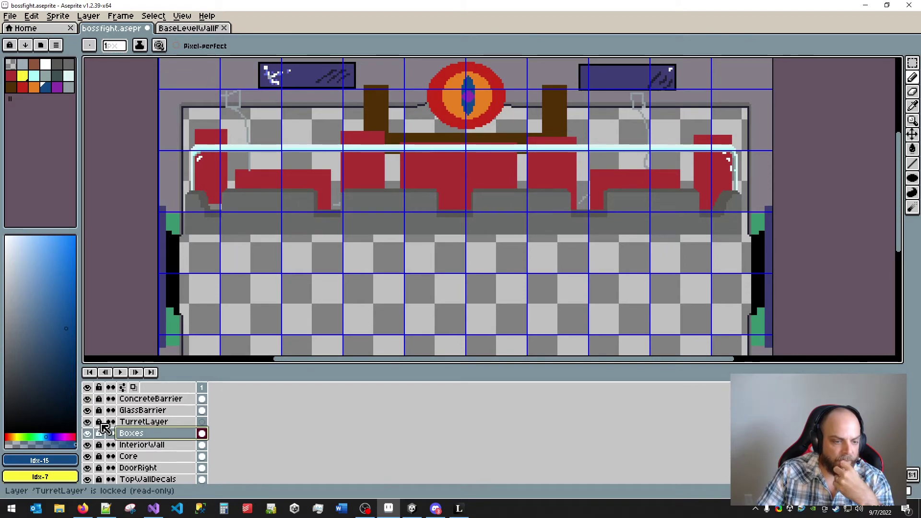
click(86, 421)
- Rename the Boxes layer as ElectronicComponents, keeping its Normal mode and 255 opacity
scroll(301, 237, up, 1)
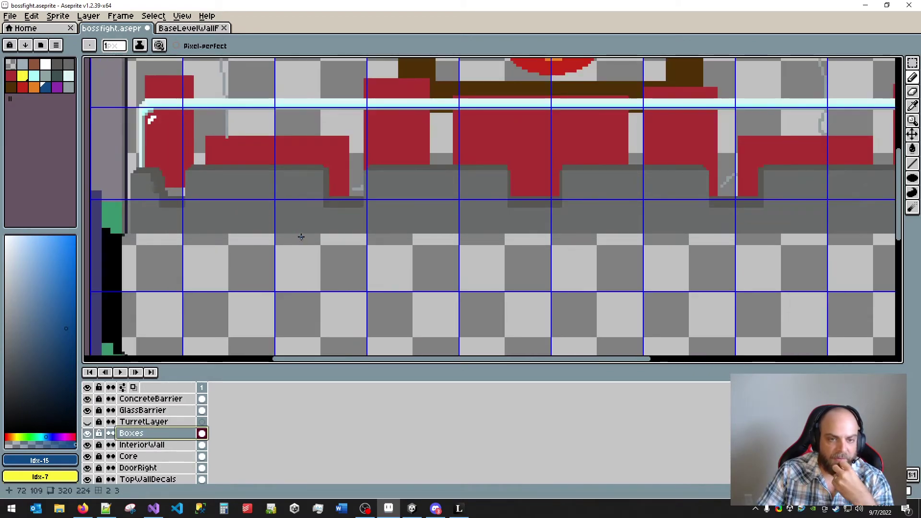
scroll(300, 237, down, 2)
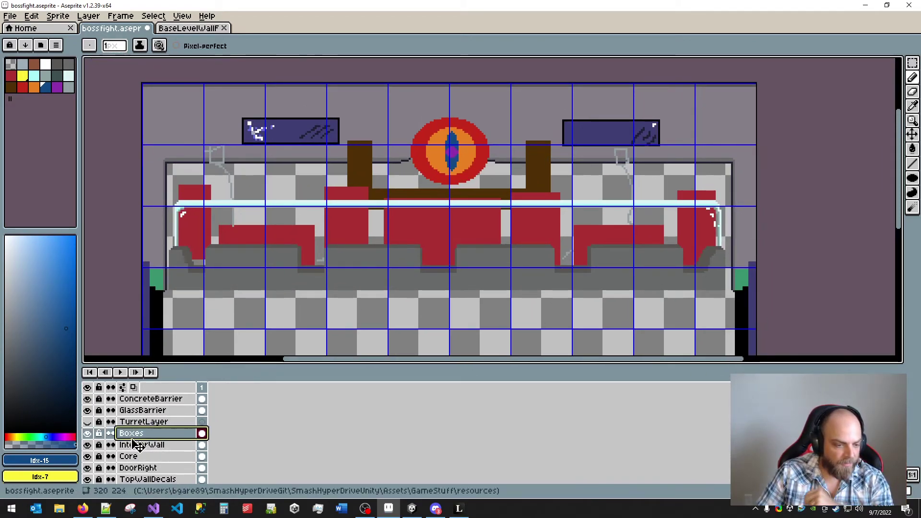
double_click(130, 435)
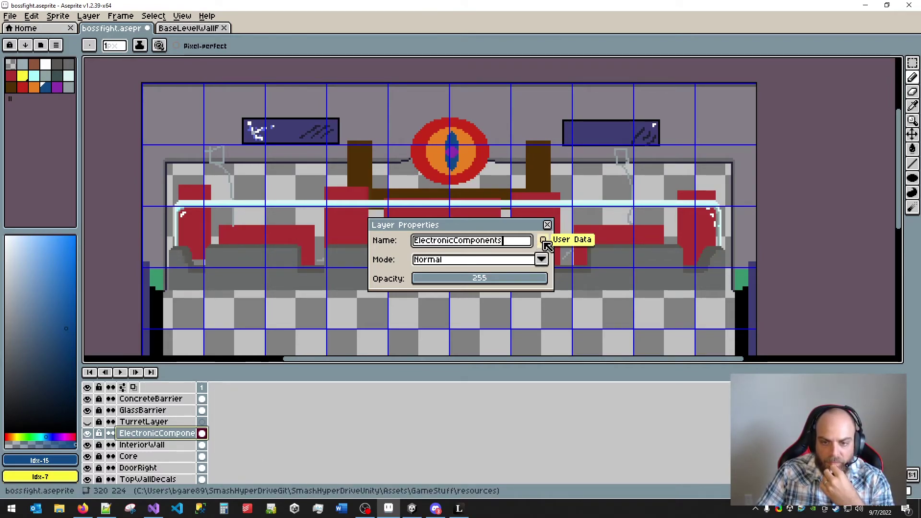
click(545, 242)
click(386, 239)
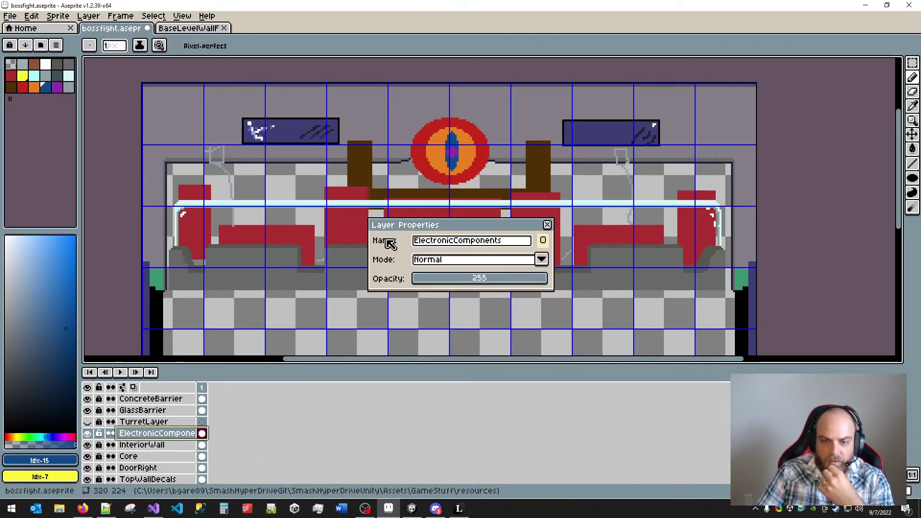
drag(516, 283, 618, 283)
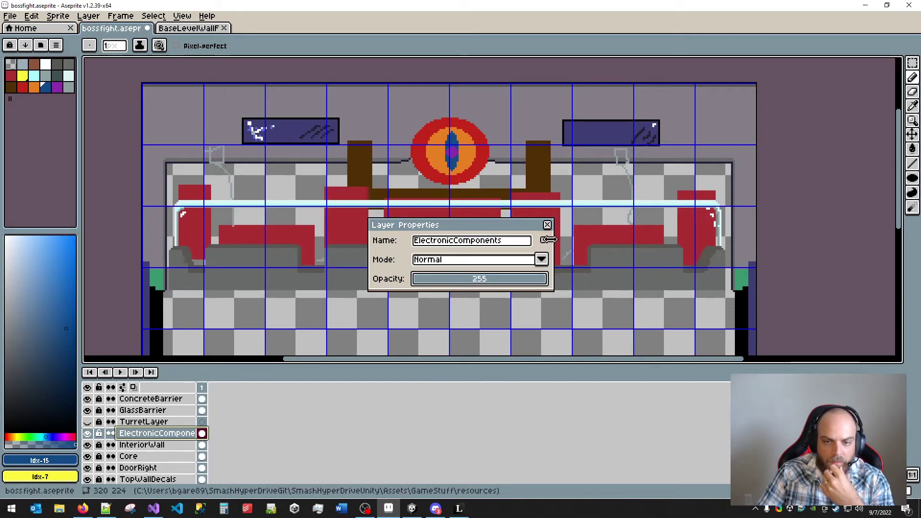
click(547, 225)
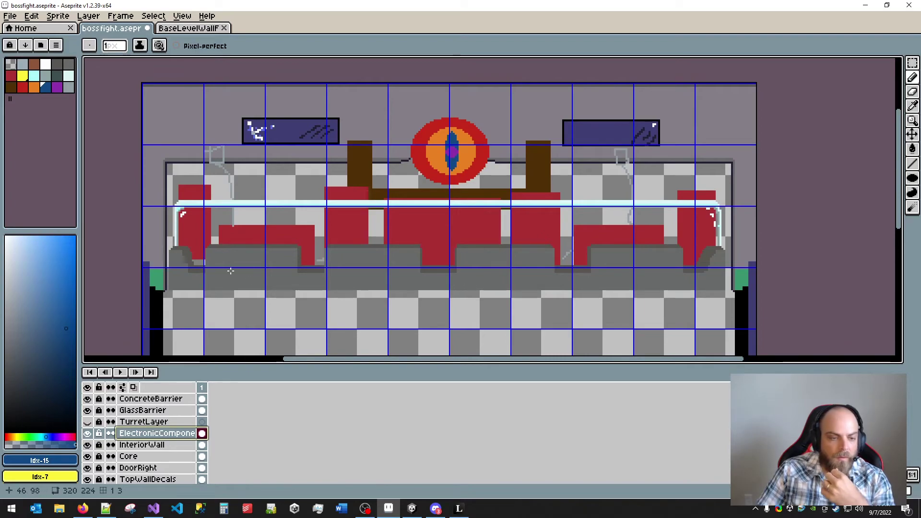
- Hide the GlassBarrier and ConcreteBarrier layers
click(89, 410)
click(89, 399)
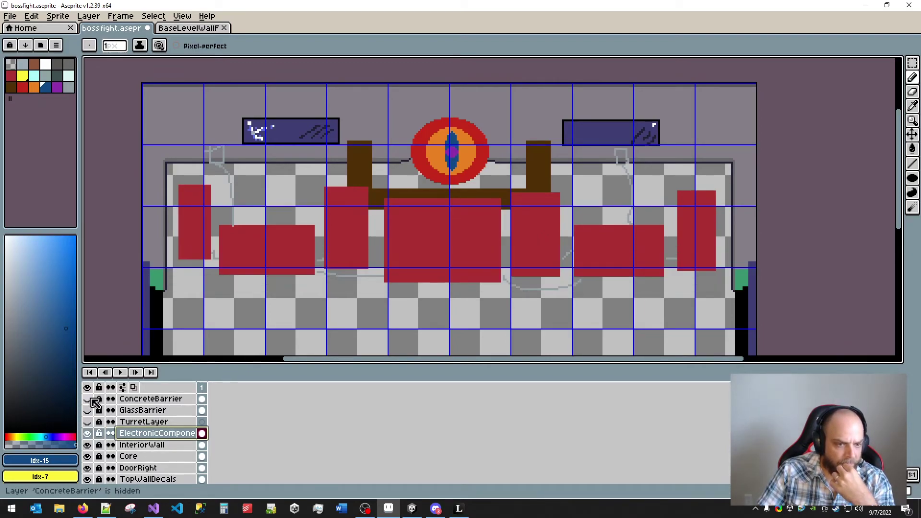
- Extend the leftmost box with a top edge and right side strip in its sampled dark red, filling the gap inside the outline
scroll(227, 296, up, 3)
drag(245, 256, 397, 287)
scroll(397, 287, up, 1)
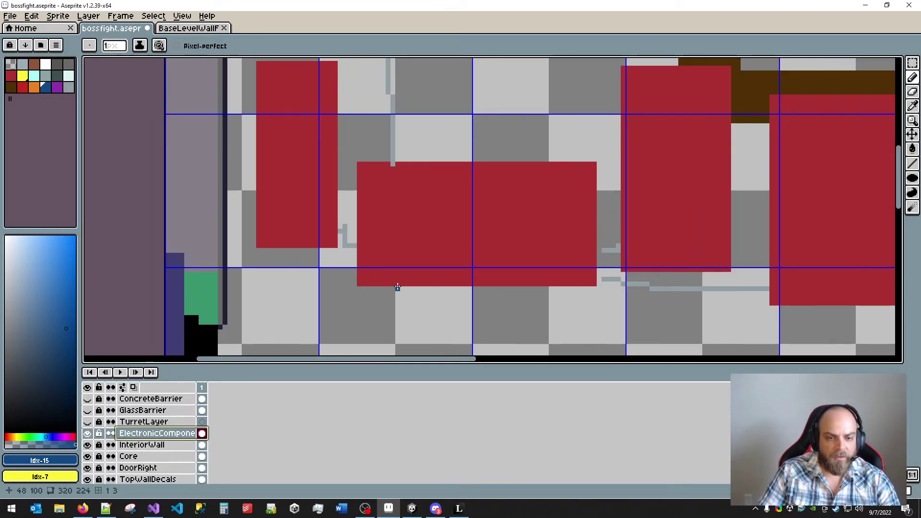
scroll(397, 287, down, 1)
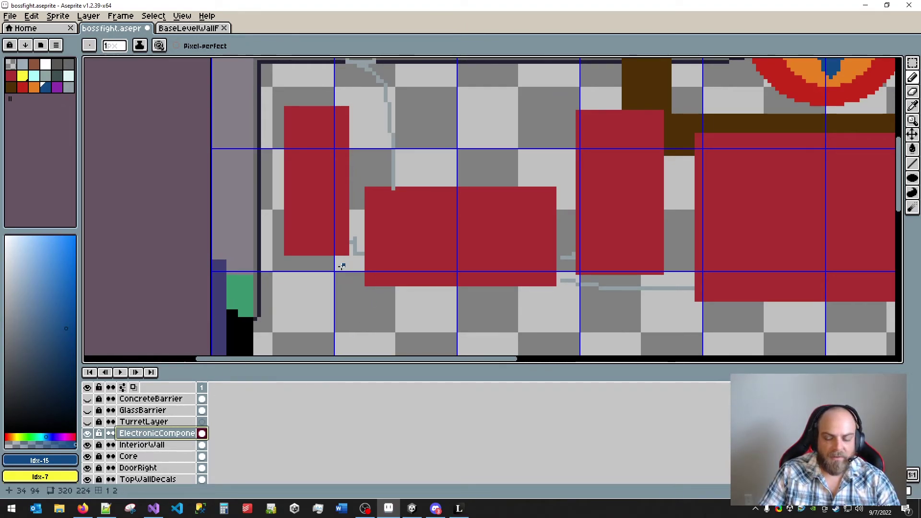
scroll(333, 256, up, 1)
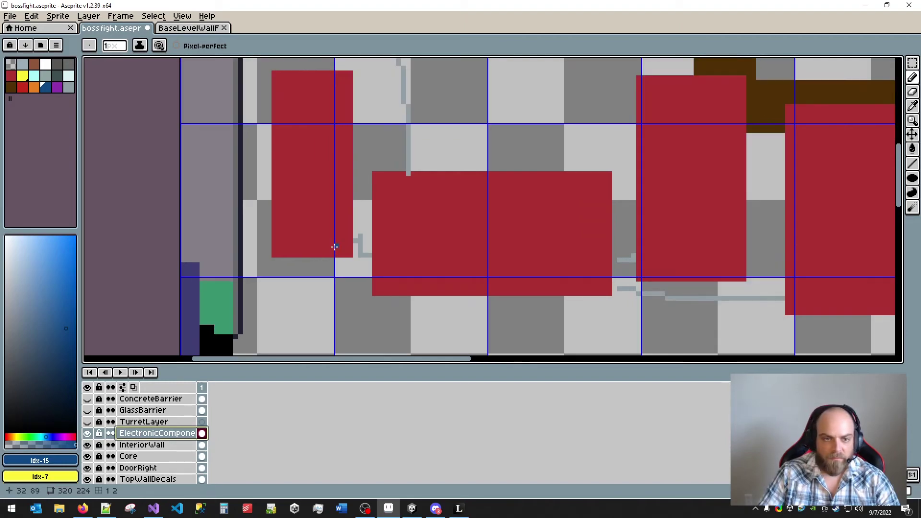
drag(343, 169, 393, 341)
scroll(373, 219, up, 1)
drag(373, 220, 375, 173)
drag(457, 239, 479, 120)
key(alt)
click(424, 256)
mouse_move(434, 296)
mouse_down()
mouse_move(445, 78)
mouse_move(342, 75)
mouse_up()
click(424, 76)
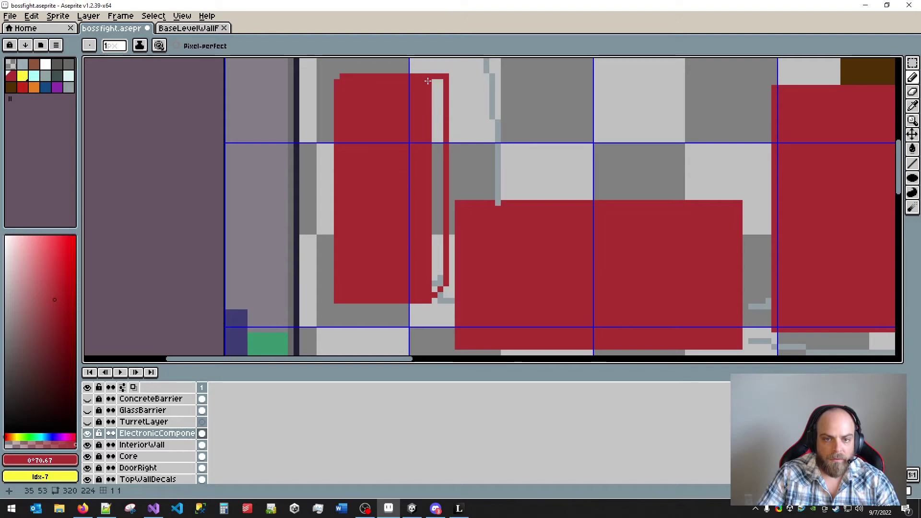
mouse_move(436, 82)
mouse_down()
mouse_move(434, 115)
mouse_move(431, 86)
mouse_move(430, 285)
mouse_up()
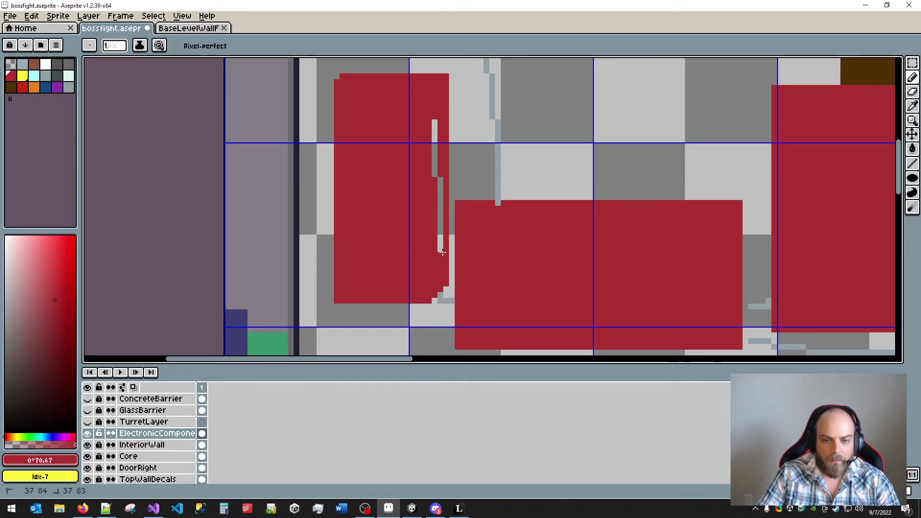
mouse_move(442, 251)
mouse_down()
mouse_move(438, 152)
mouse_move(440, 169)
mouse_move(433, 123)
mouse_up()
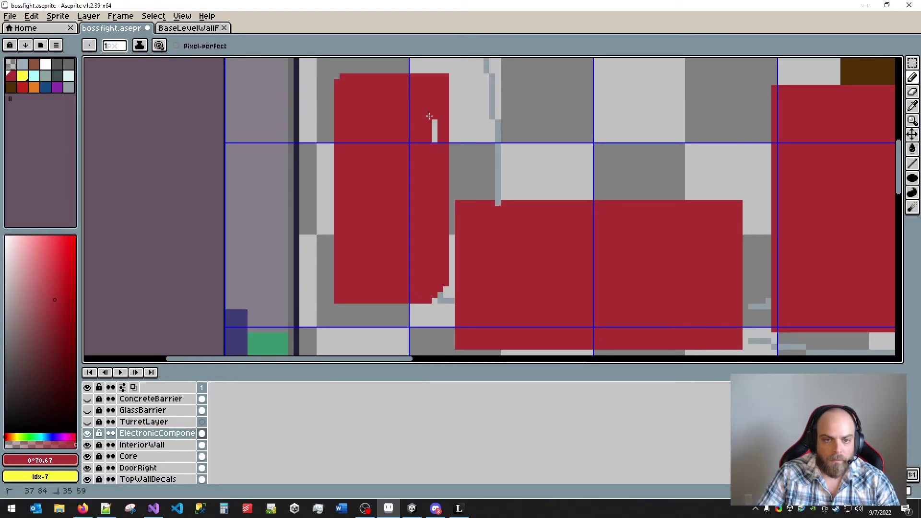
- Draw straight bright red (Idx-13) lines along the leftmost box's inner right edge and just below its top edge
click(22, 88)
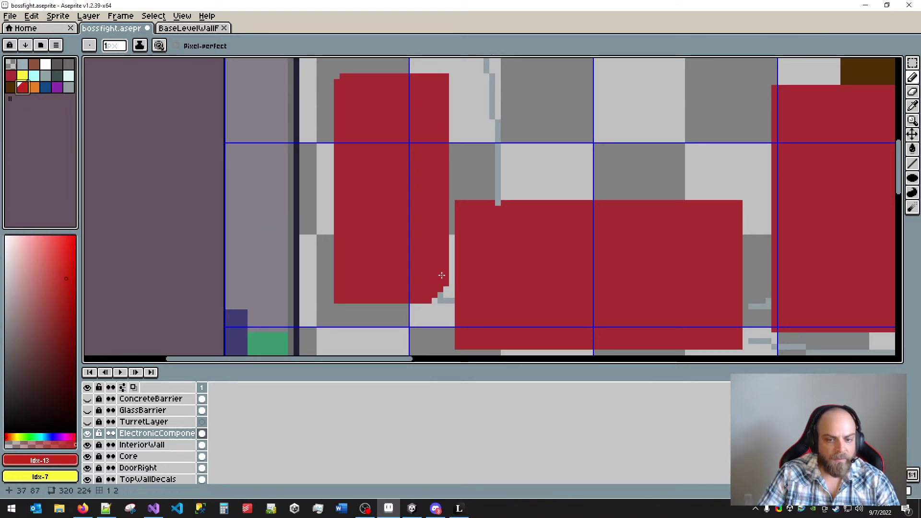
click(434, 294)
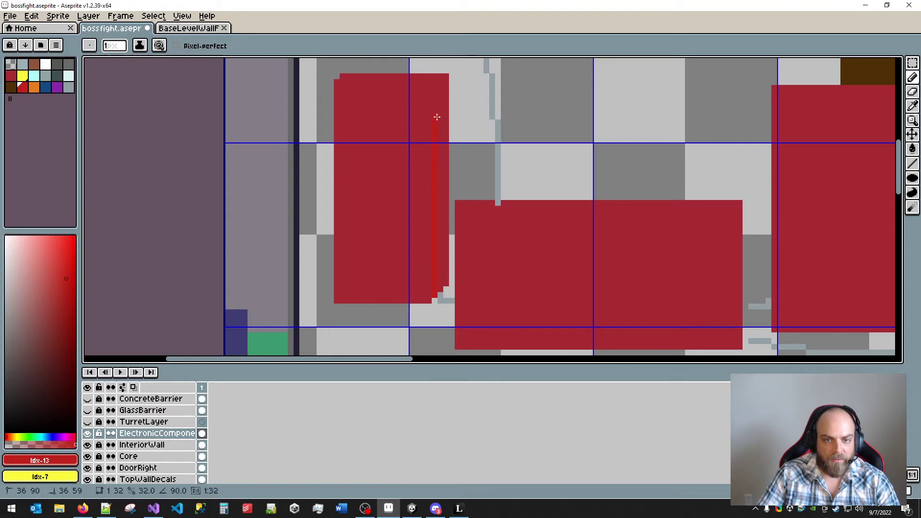
shift+click(435, 83)
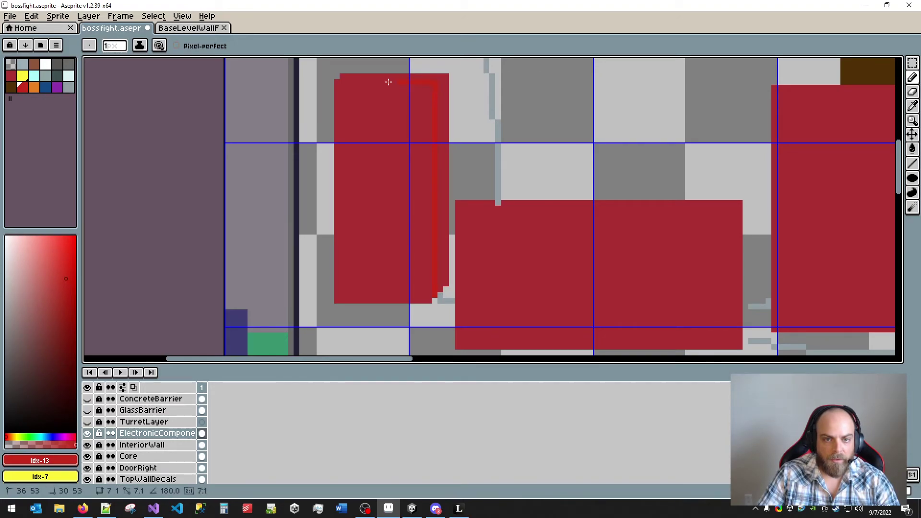
shift+click(336, 82)
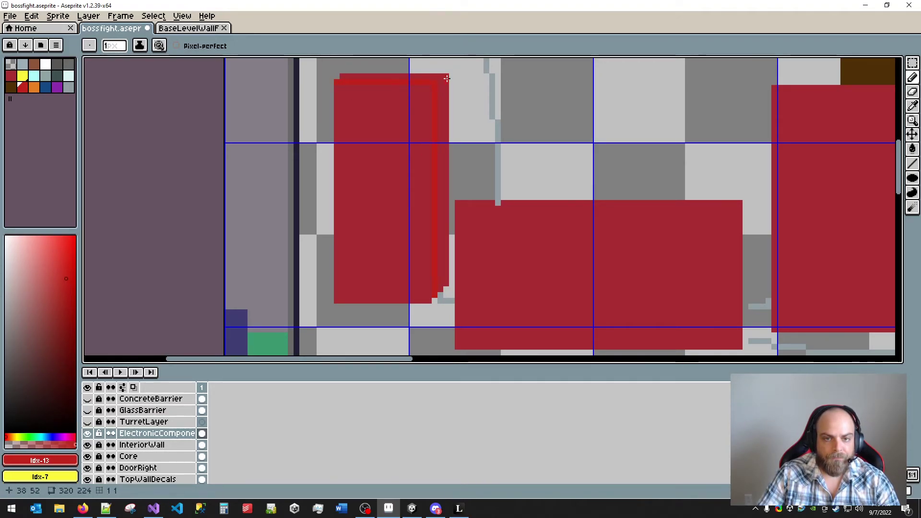
- Fill the rest of the leftmost box's right side strip with bright red
drag(445, 78, 443, 287)
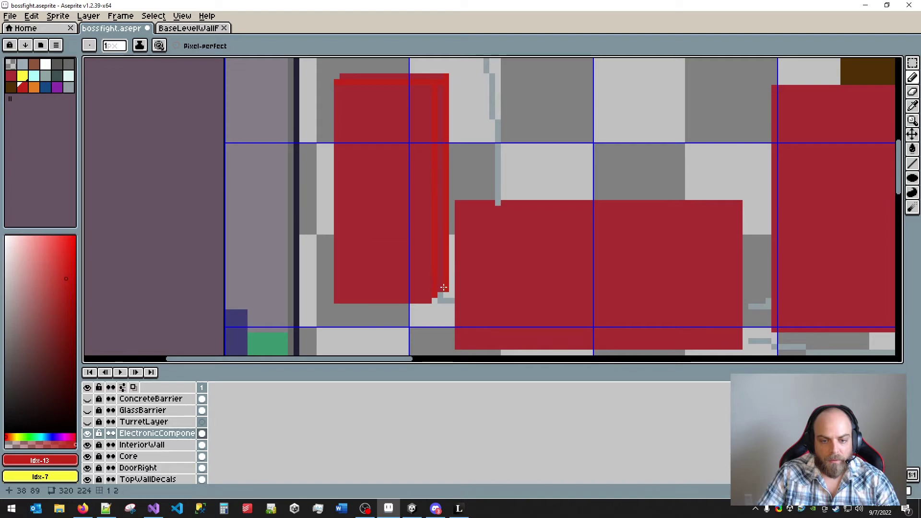
click(440, 287)
shift+click(440, 85)
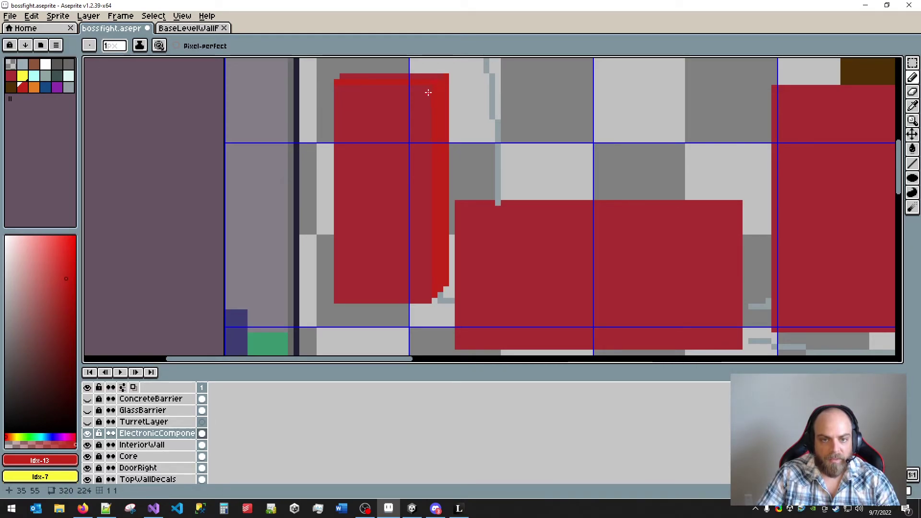
- Add a second bright red row below the leftmost box's top edge and a column down its left side, and sample the dark red
shift+click(331, 88)
drag(330, 94, 331, 302)
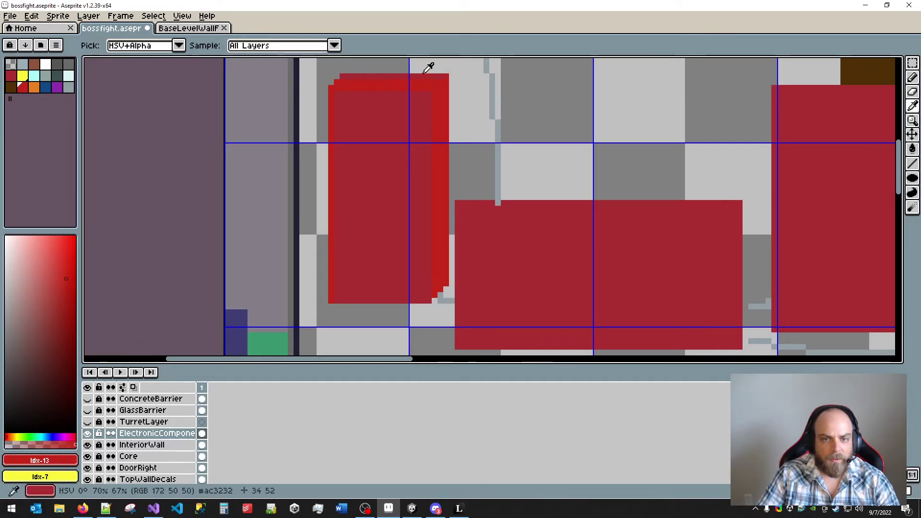
alt+click(442, 74)
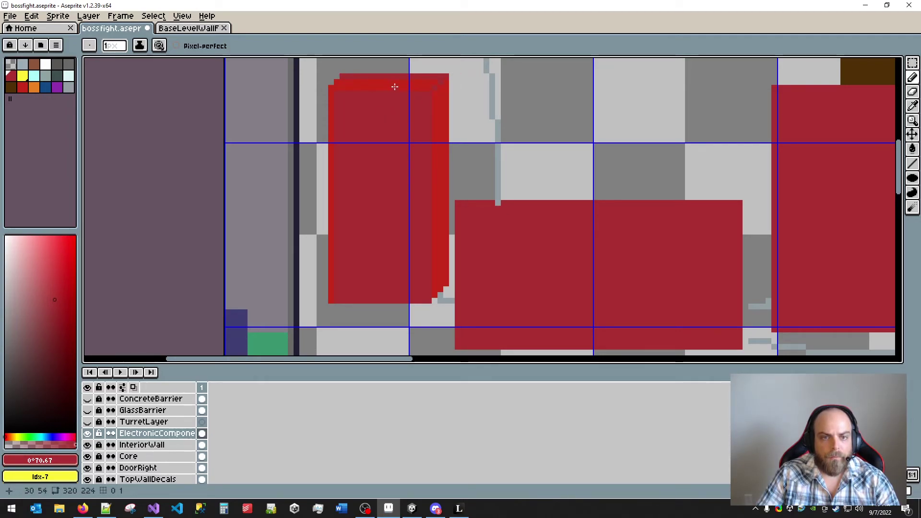
- Recolour the leftmost box's top edge row with a straight line in the bright red sampled from the box
alt+click(346, 78)
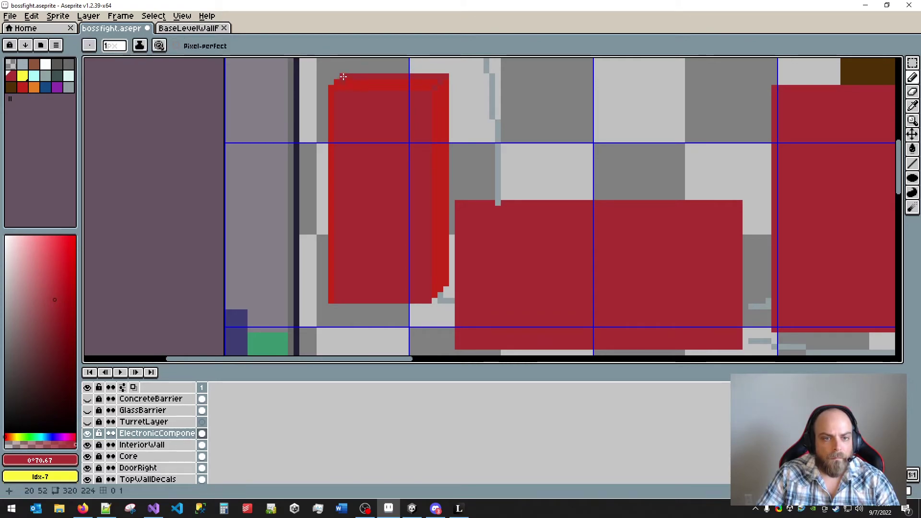
alt+click(352, 78)
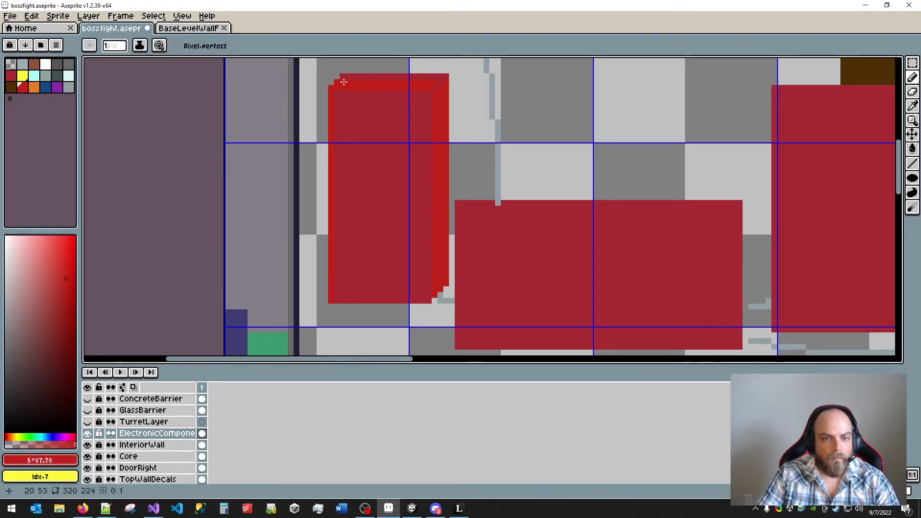
shift+click(445, 77)
- Draw four straight horizontal dark grey-green (Idx-10) lines across the upper part of the leftmost box's front
scroll(439, 264, down, 1)
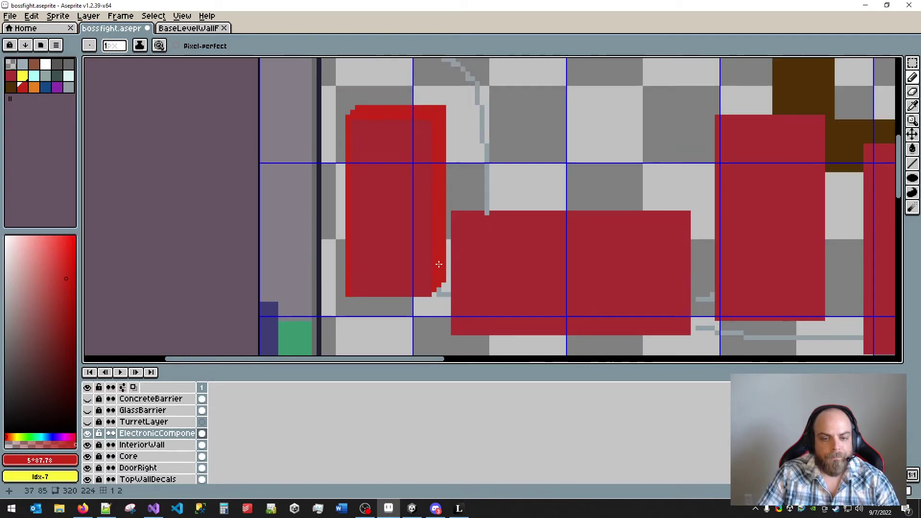
scroll(438, 264, down, 3)
scroll(450, 139, up, 2)
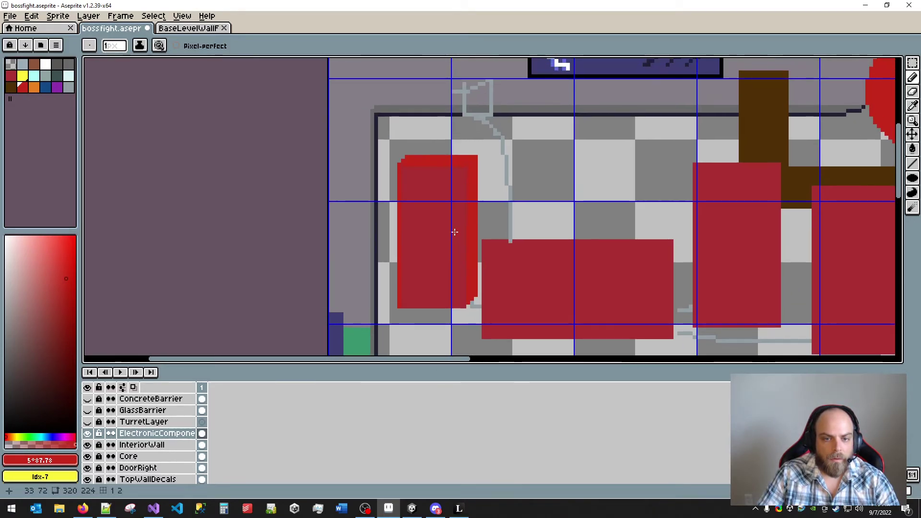
scroll(450, 226, up, 2)
scroll(430, 213, down, 1)
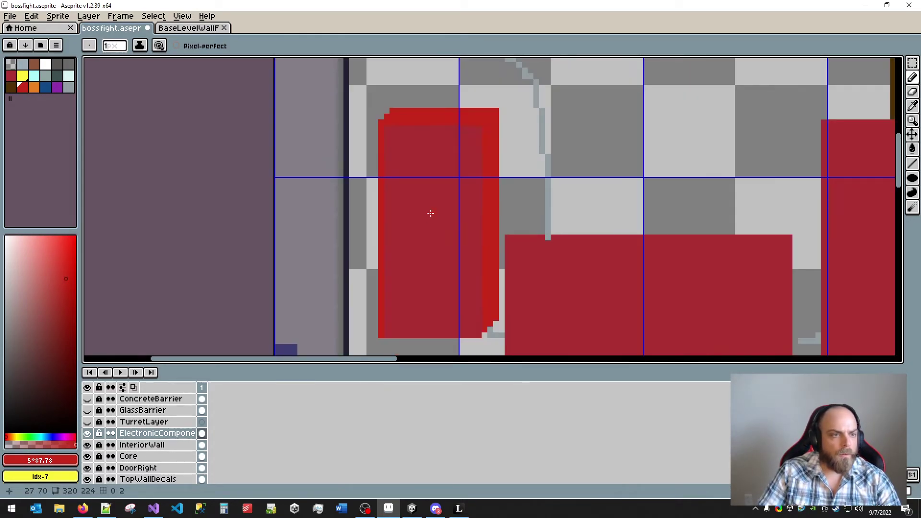
click(46, 76)
click(57, 76)
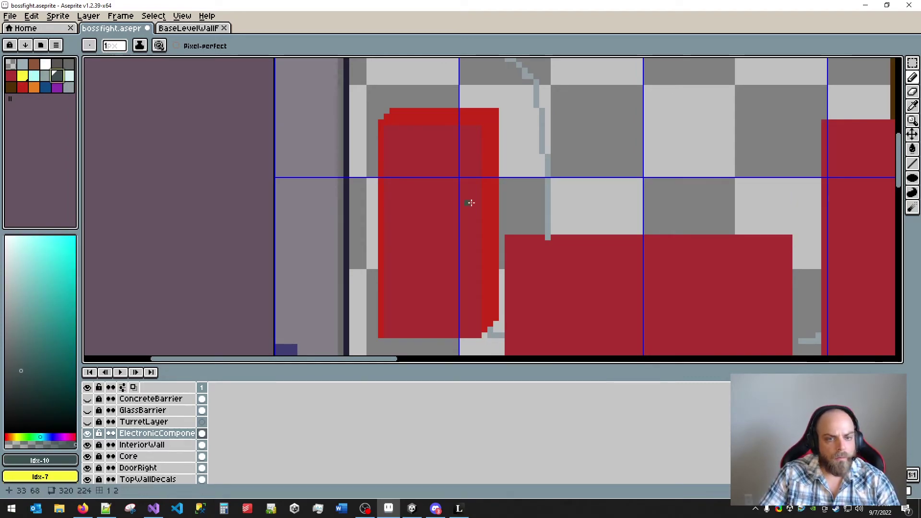
click(386, 151)
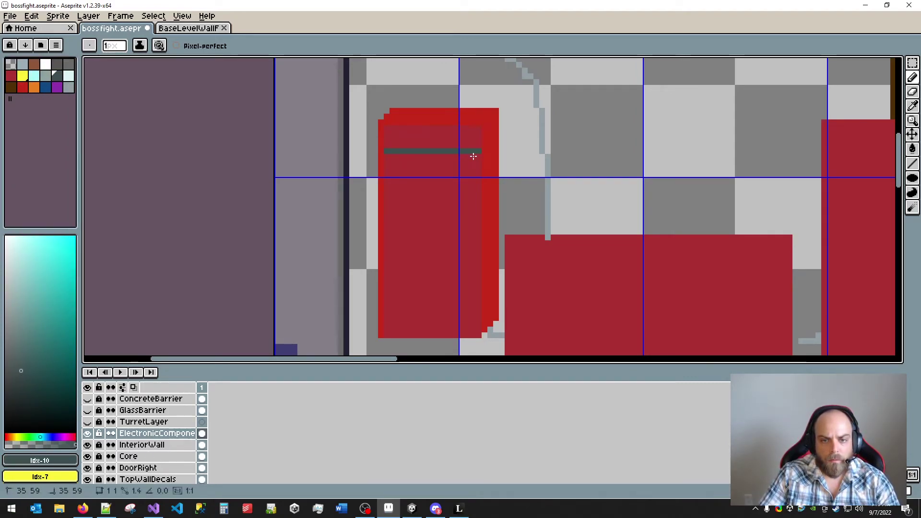
shift+click(475, 153)
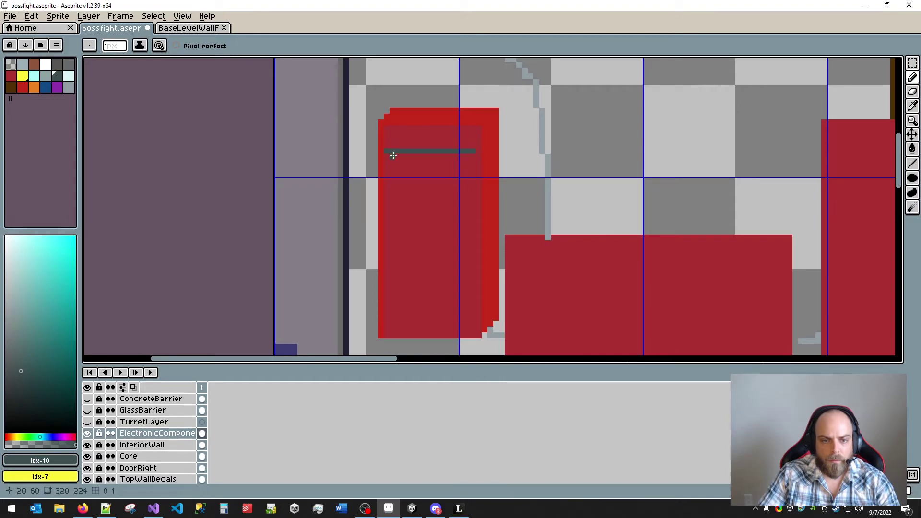
click(387, 134)
shift+click(475, 134)
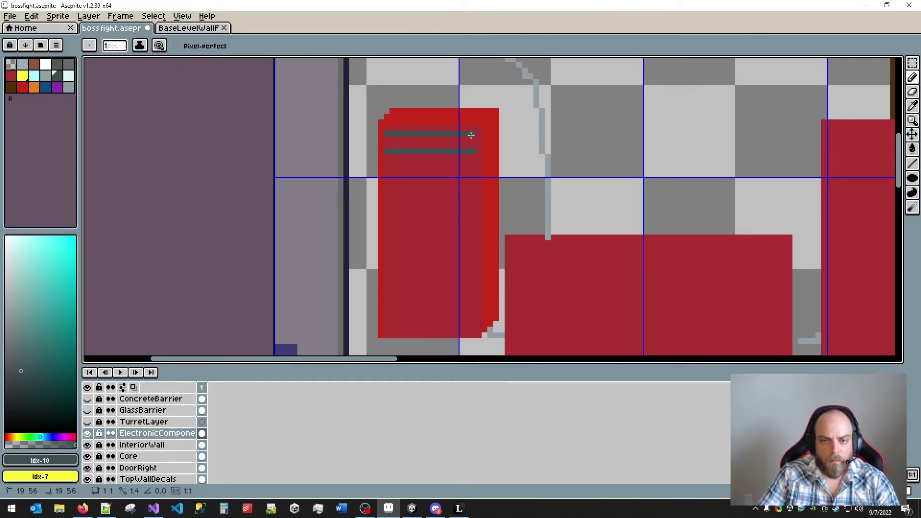
click(386, 170)
shift+click(475, 168)
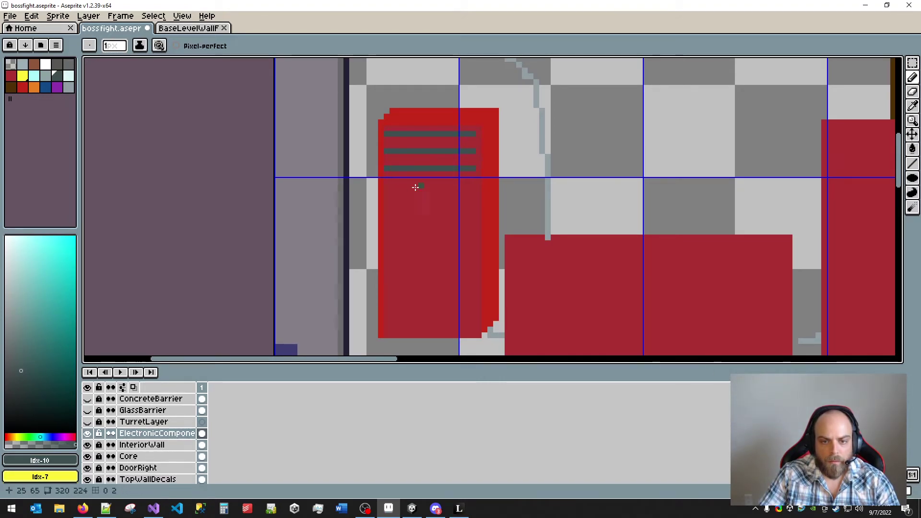
click(386, 192)
shift+click(475, 191)
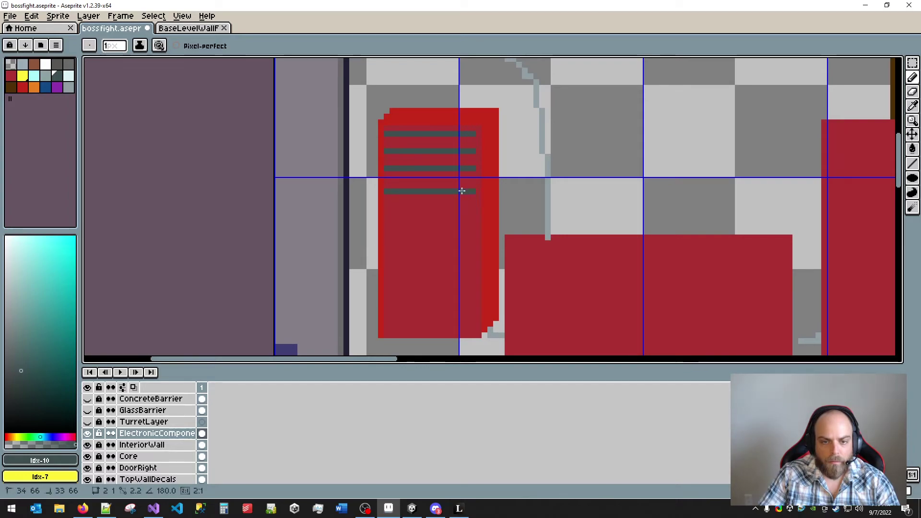
- Draw two more horizontal dark grey-green lines on the box's front, one below the middle and one near the base
click(385, 260)
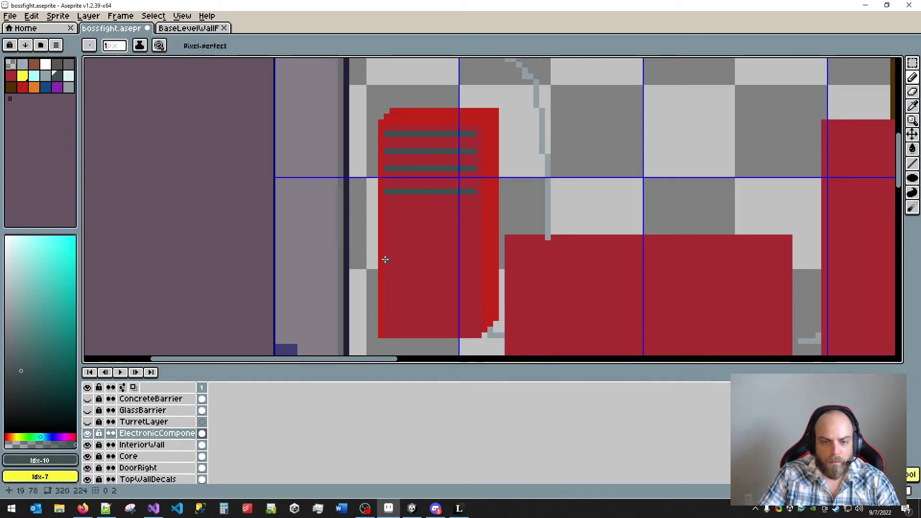
shift+click(470, 260)
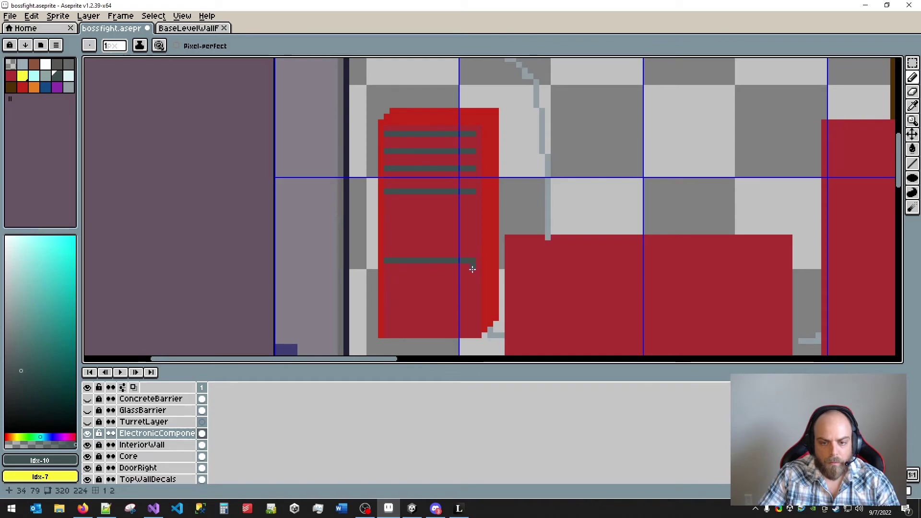
click(474, 312)
shift+click(387, 312)
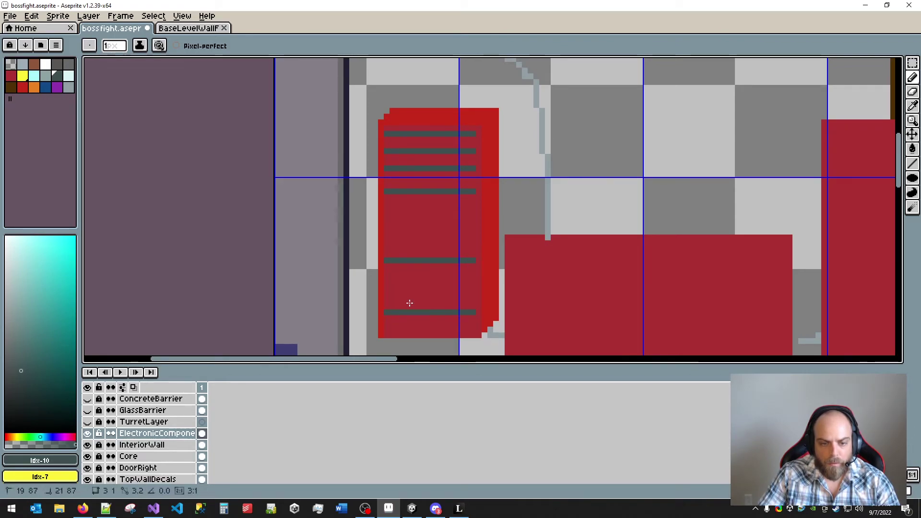
- Outline a rectangular panel above the line below the middle of the box's front, and thicken the upper slot lines with a second row
click(387, 259)
shift+click(387, 223)
click(391, 219)
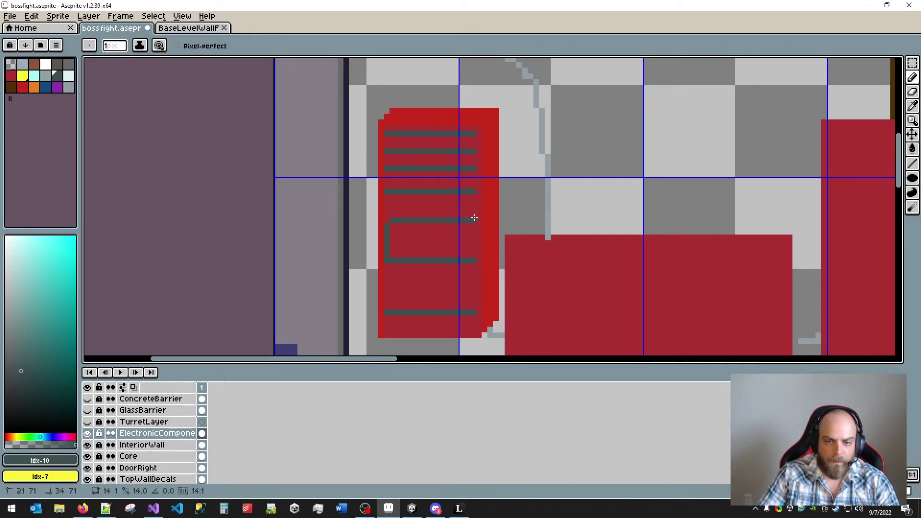
shift+click(474, 218)
shift+click(473, 259)
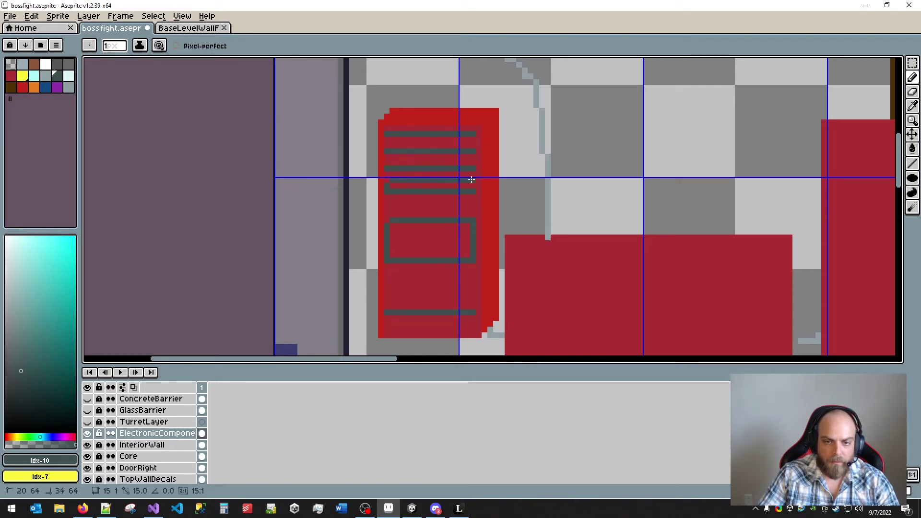
click(391, 146)
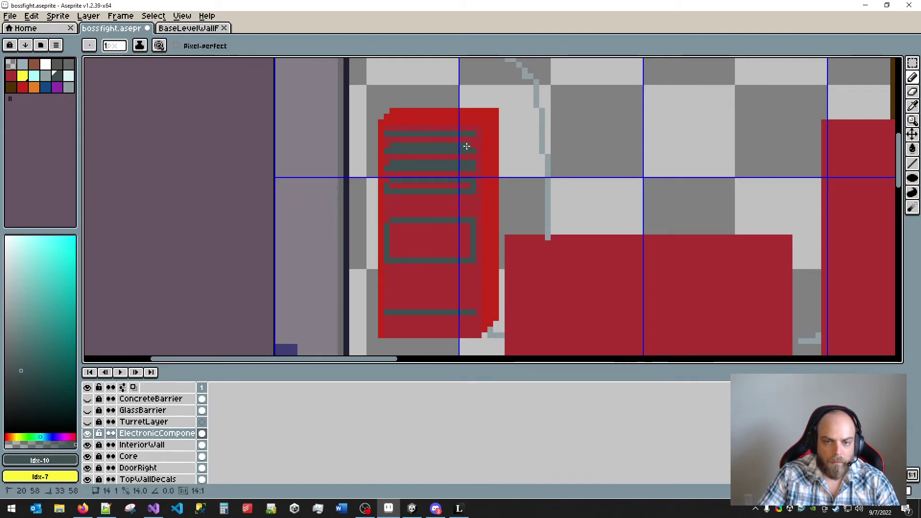
shift+click(471, 146)
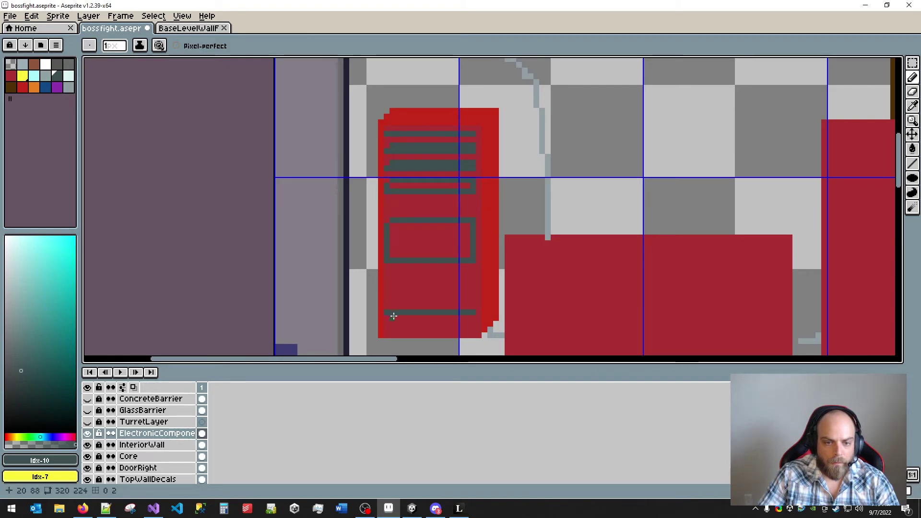
- Fill the rectangular panel on the leftmost box's front solid with dark grey-green, then clear the selection
click(393, 233)
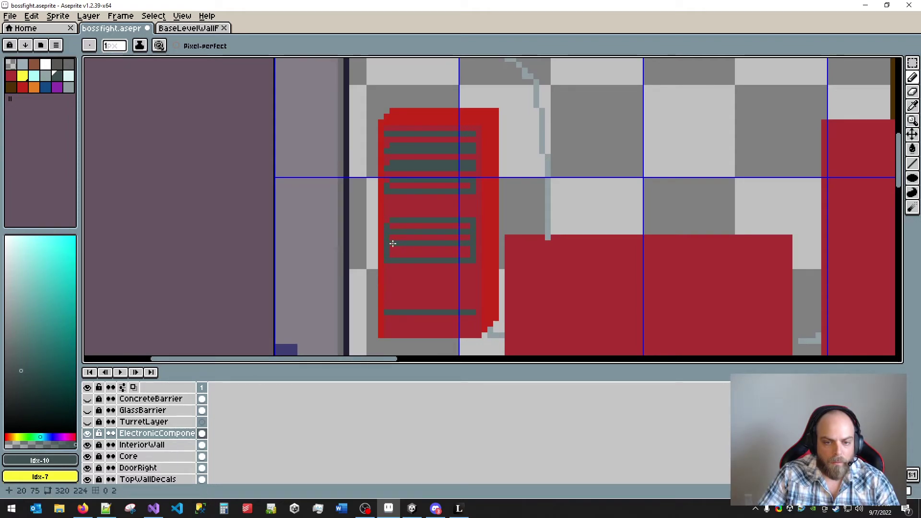
click(391, 239)
key(w)
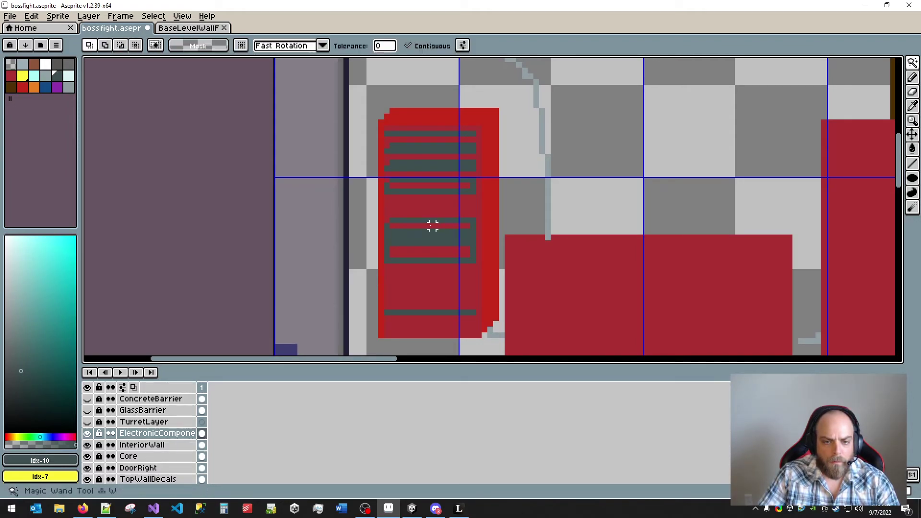
click(432, 224)
click(435, 256)
key(f)
key(ctrl+d)
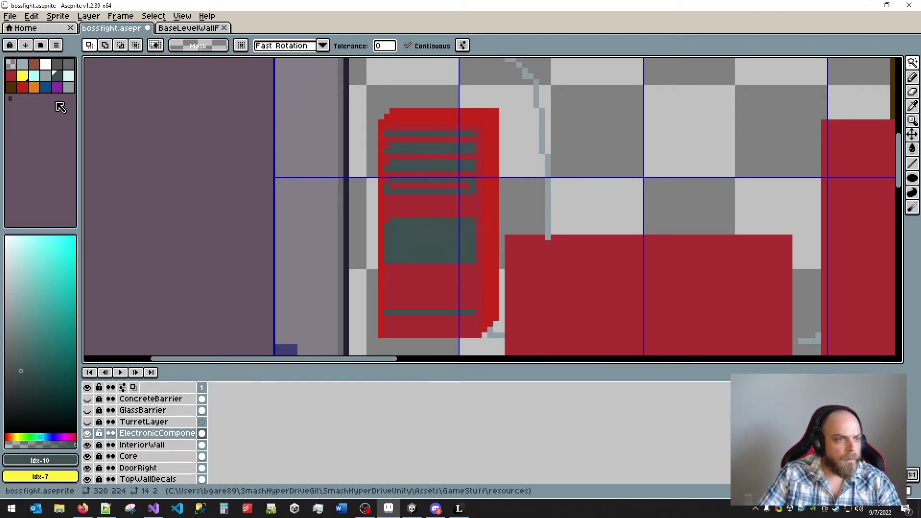
- Place four single yellow (Idx-7) pixels on the grey-green panel, two stacked on its left side and two on its right
click(23, 76)
key(b)
click(398, 237)
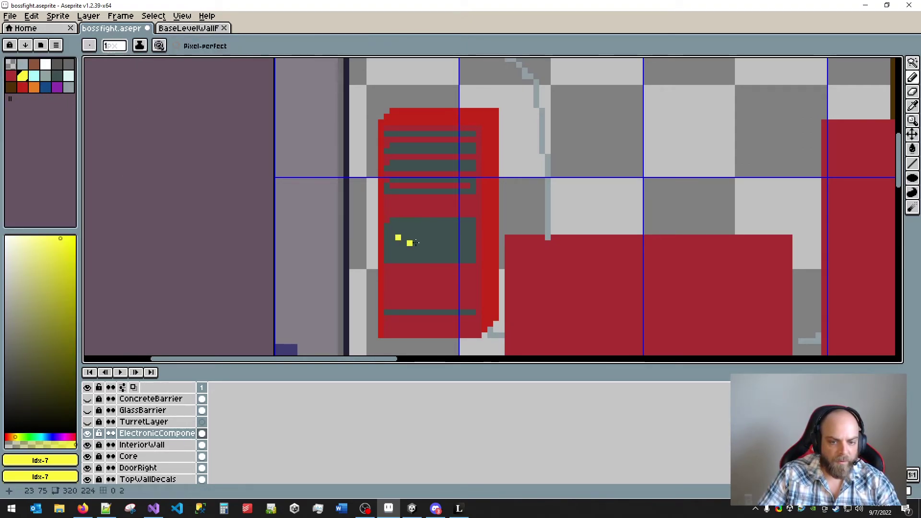
click(398, 249)
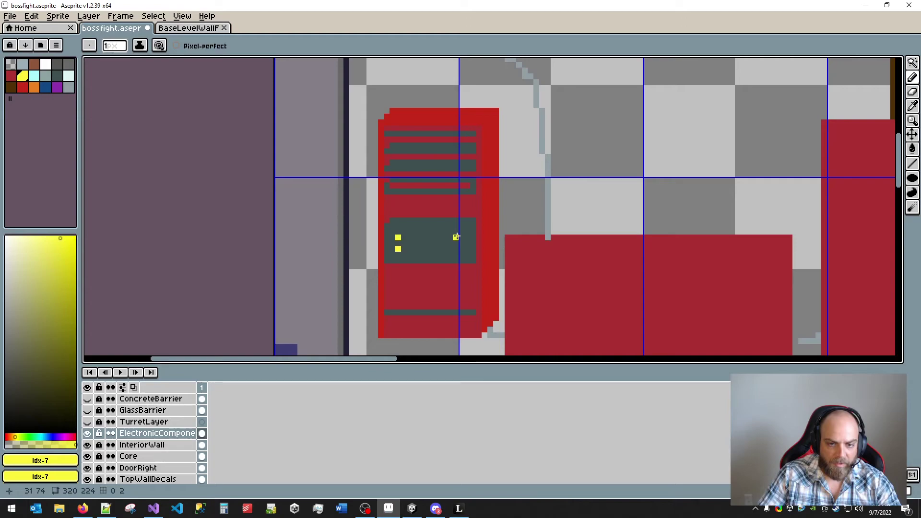
click(455, 238)
click(455, 249)
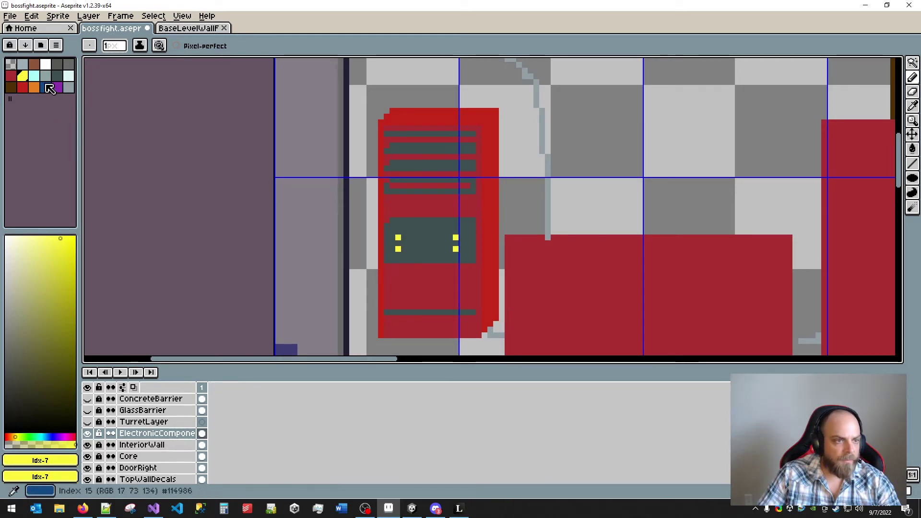
- Add yellow light pixels near the right ends of the upper slots and bottom line, and two yellow columns on the panel's right side
click(462, 167)
click(462, 151)
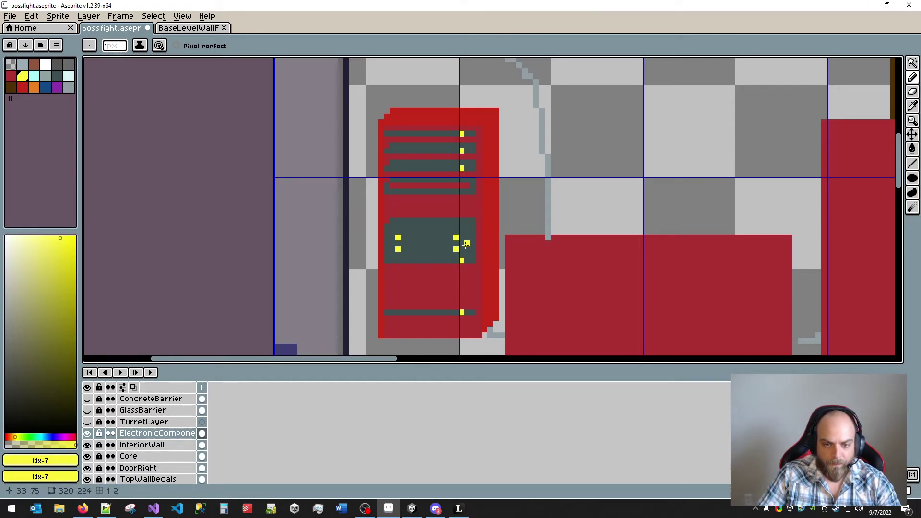
click(449, 231)
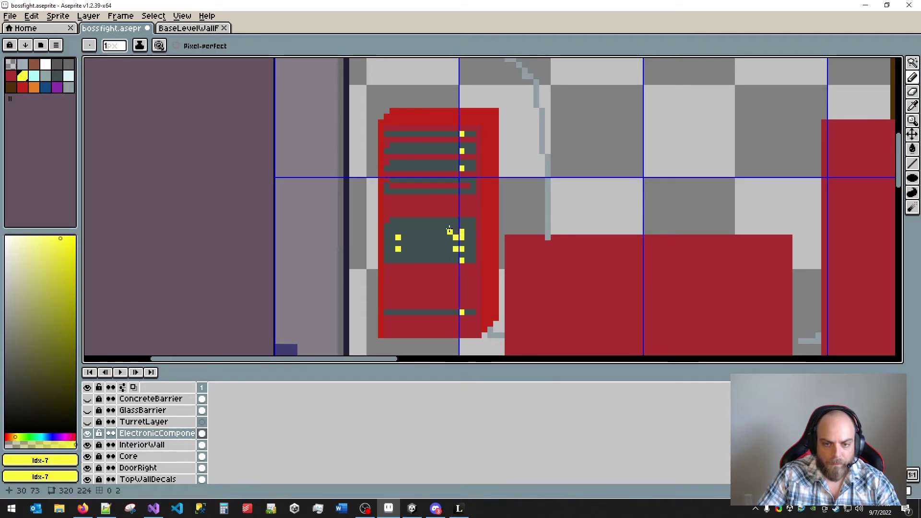
click(449, 238)
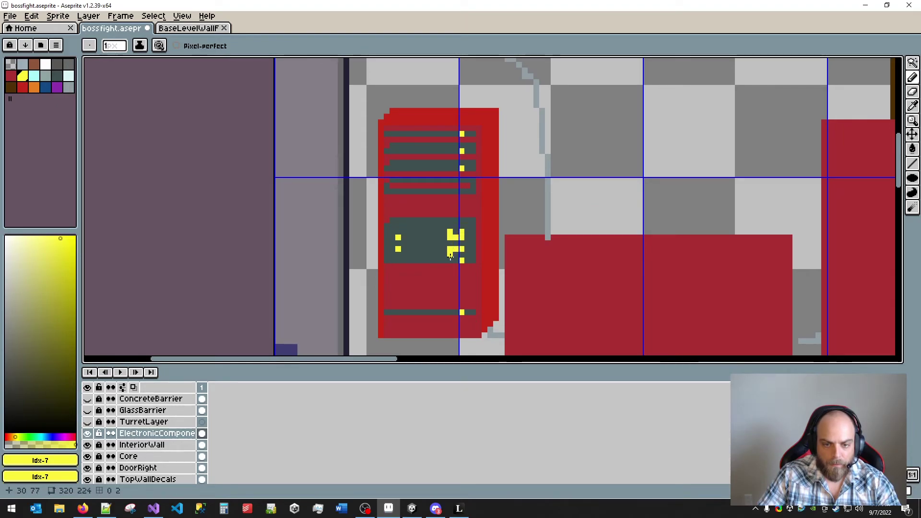
click(450, 261)
- Paint over the yellow pixels between the panel's two light columns and on its left side in the sampled dark grey-green
alt+click(453, 255)
click(456, 250)
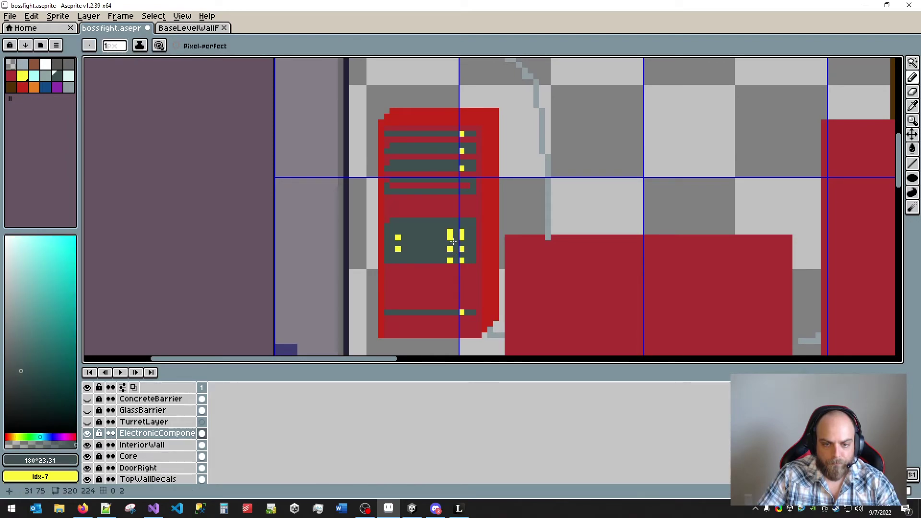
click(398, 237)
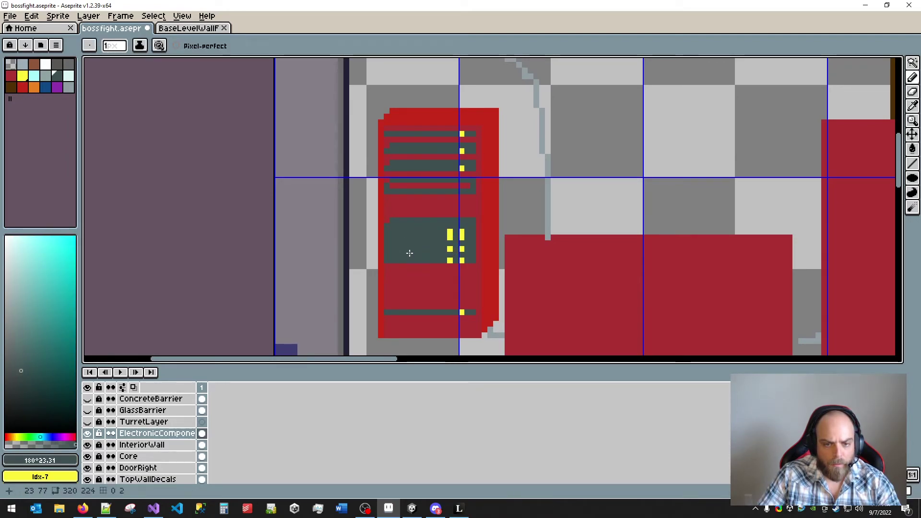
- Place three spaced bright red (Idx-13) pixels in a vertical column on the panel's left side
click(23, 87)
click(404, 243)
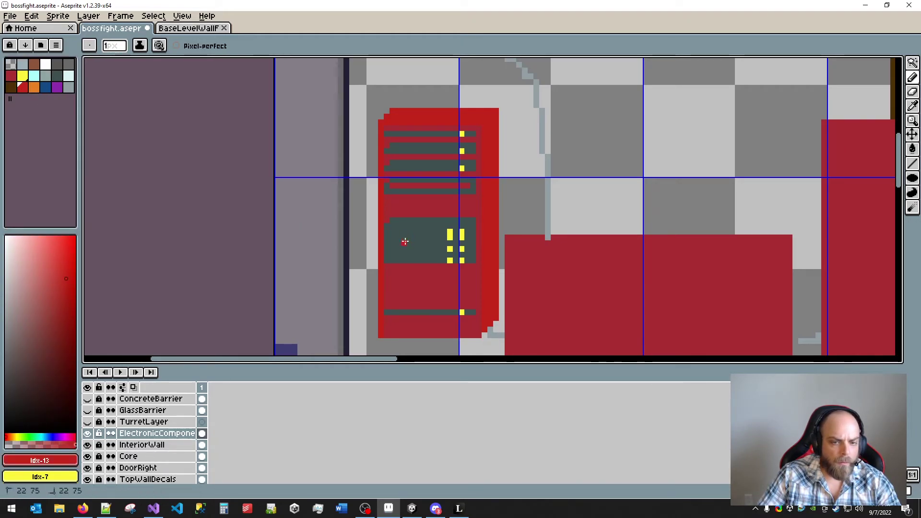
click(404, 254)
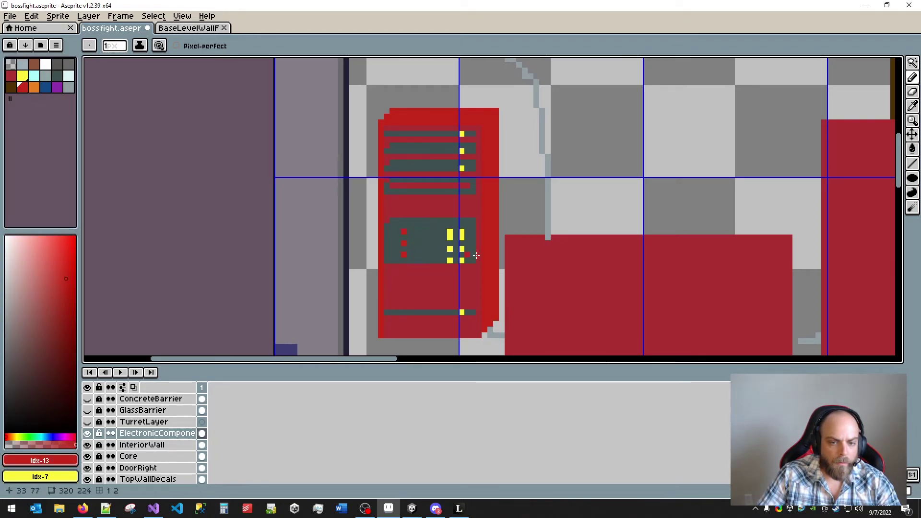
- Examine the detailed leftmost box up close and against the other component boxes in the whole room
scroll(512, 255, down, 4)
drag(518, 254, 436, 255)
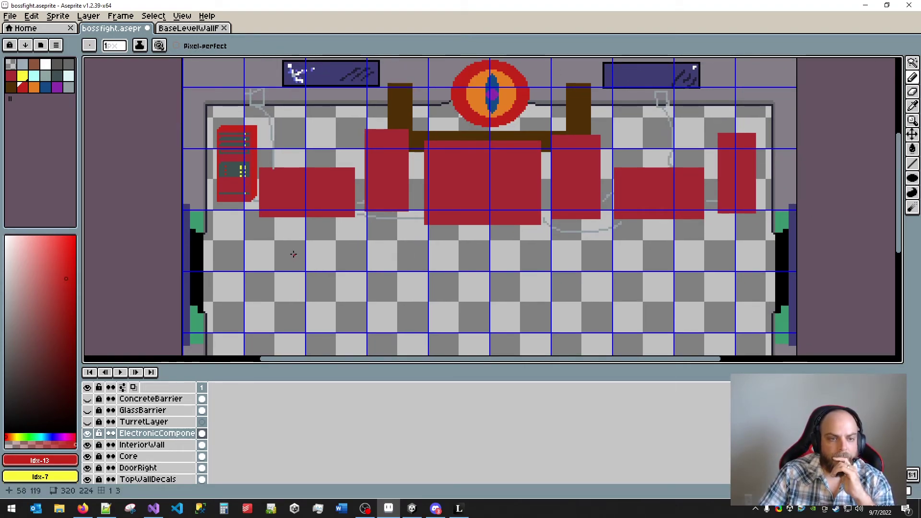
scroll(482, 239, up, 4)
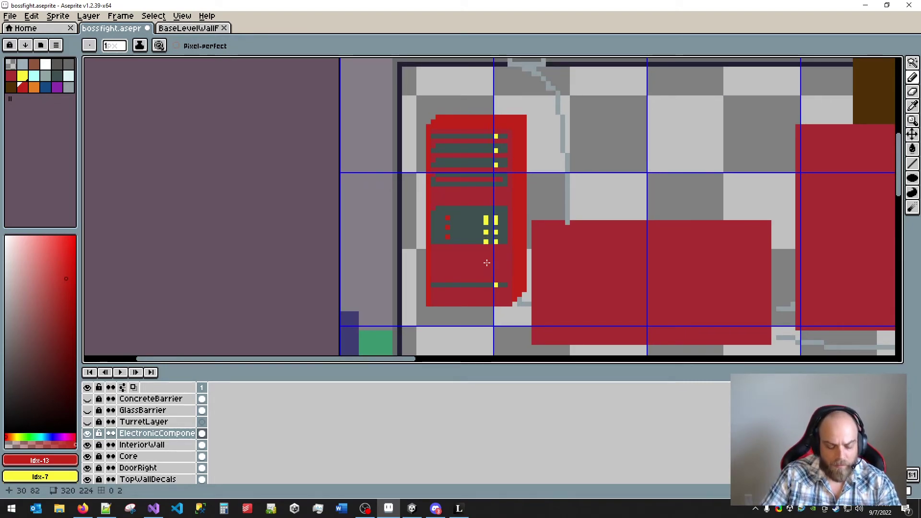
scroll(491, 263, down, 4)
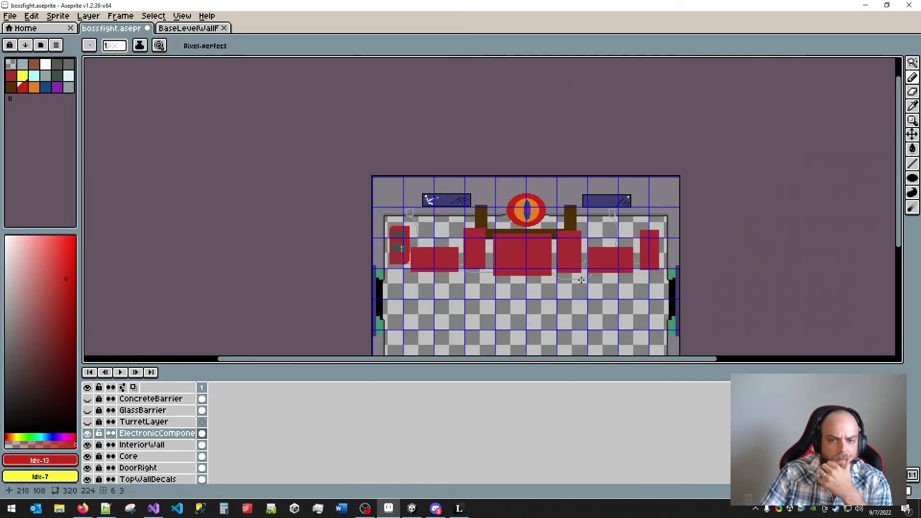
scroll(617, 284, up, 1)
drag(617, 284, 604, 231)
scroll(543, 274, down, 2)
scroll(543, 274, up, 2)
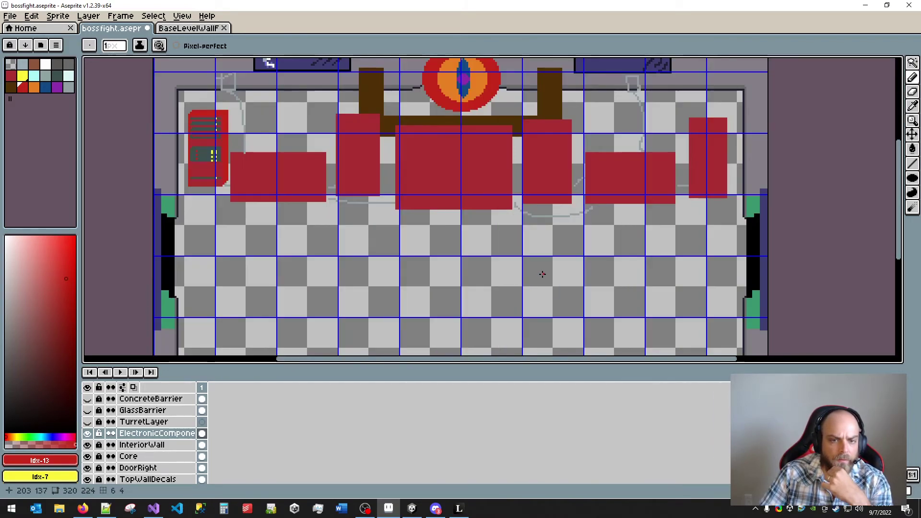
drag(167, 167, 437, 281)
scroll(437, 281, up, 2)
scroll(524, 283, up, 1)
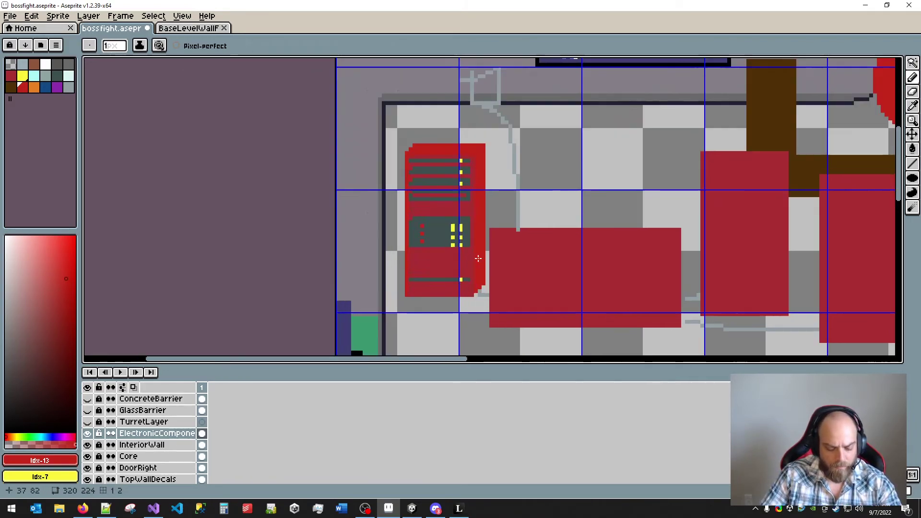
scroll(440, 243, up, 1)
key(m)
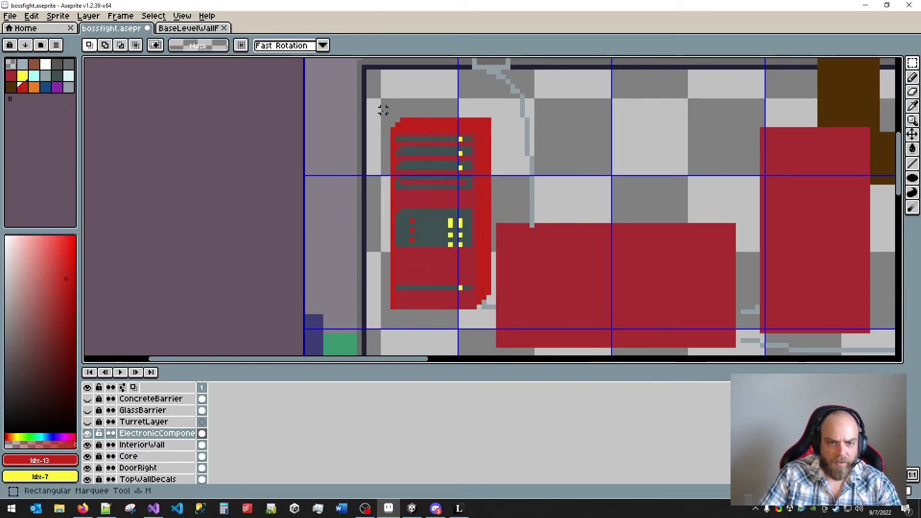
drag(377, 103, 493, 321)
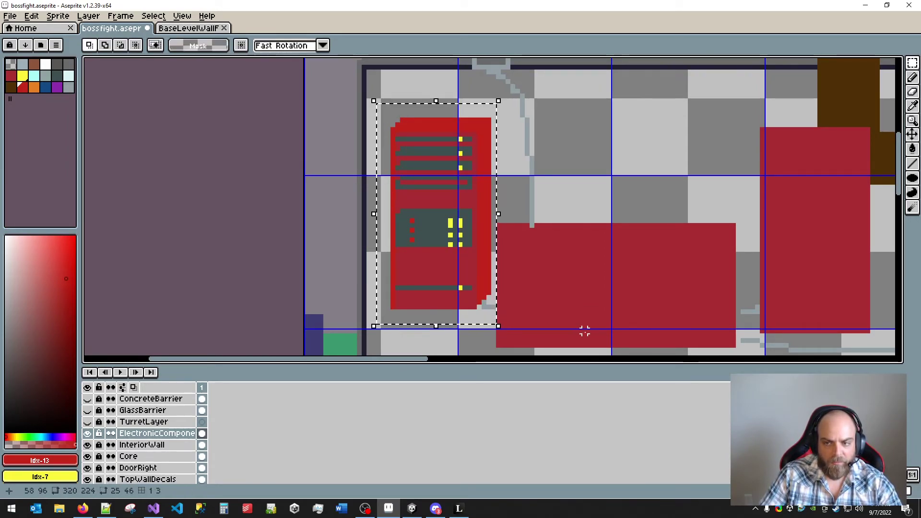
scroll(674, 298, down, 4)
drag(679, 276, 435, 219)
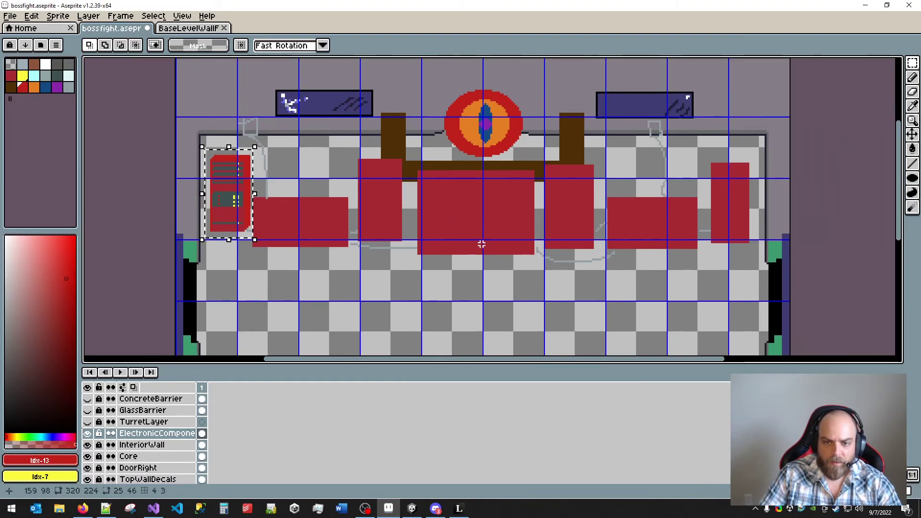
drag(234, 198, 317, 232)
key(ctrl+z)
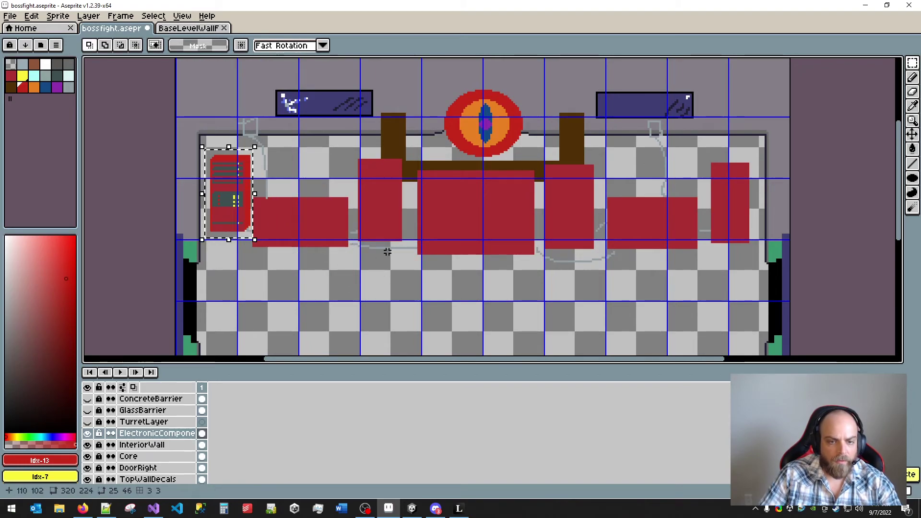
key(ctrl+d)
- Delete the three plain tall boxes: the two flanking the large central box and the one at the room's far right
scroll(363, 188, up, 2)
drag(353, 128, 441, 296)
key(Delete)
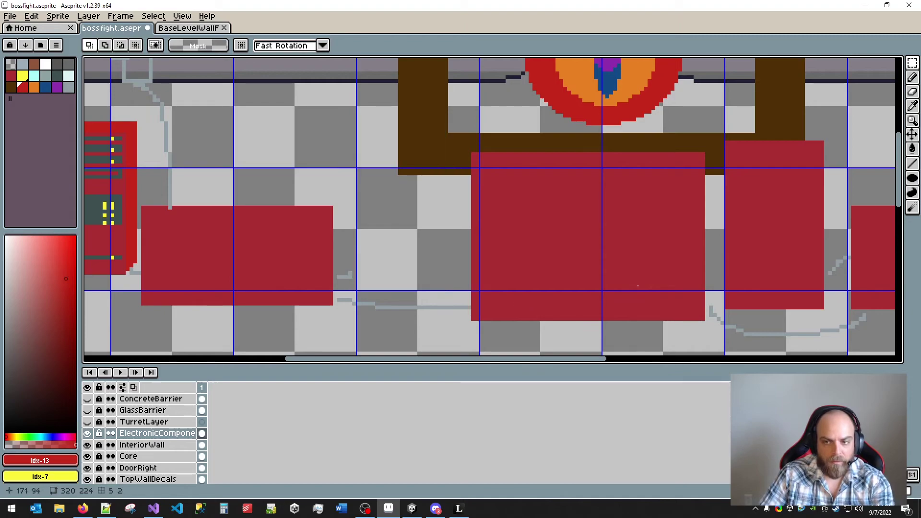
scroll(442, 296, down, 2)
scroll(510, 166, up, 1)
drag(519, 152, 595, 280)
key(Delete)
scroll(628, 222, right, 3)
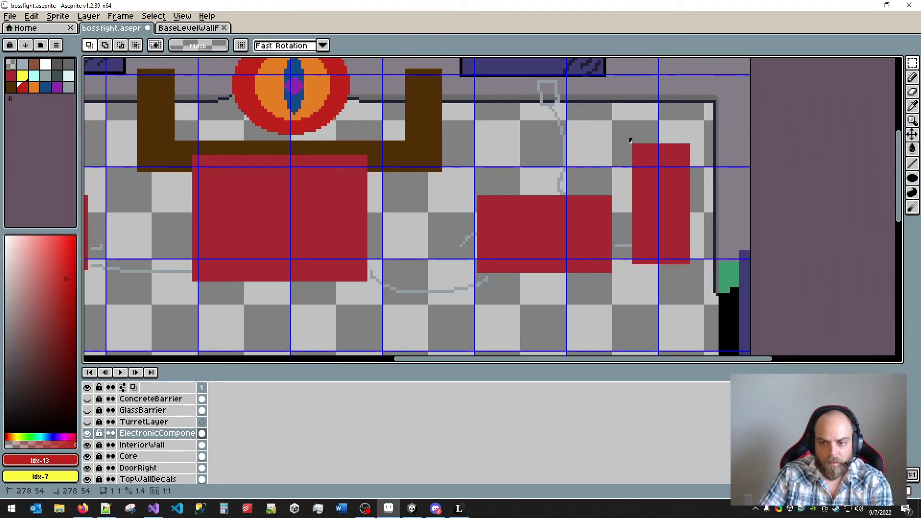
drag(629, 138, 705, 285)
key(Delete)
scroll(335, 231, down, 2)
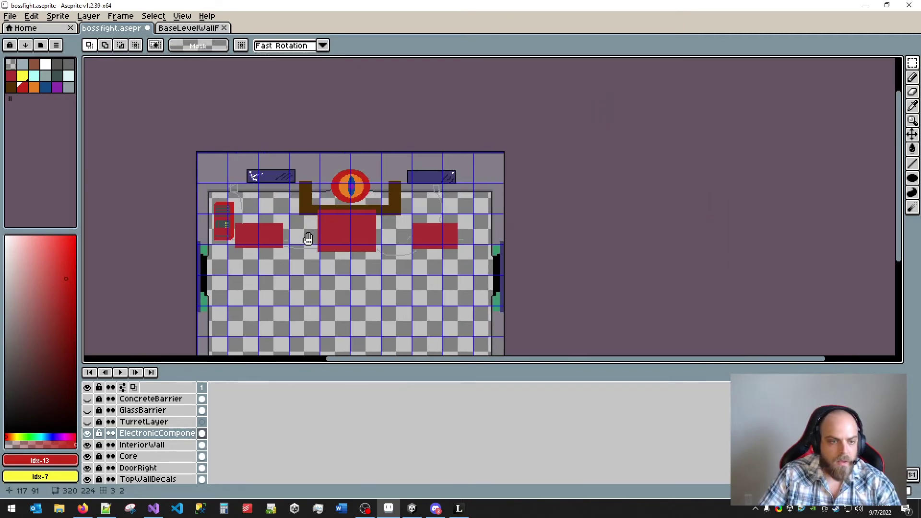
- Copy the detailed leftmost box and place one copy in each of the three emptied tall-box spots
scroll(306, 238, up, 2)
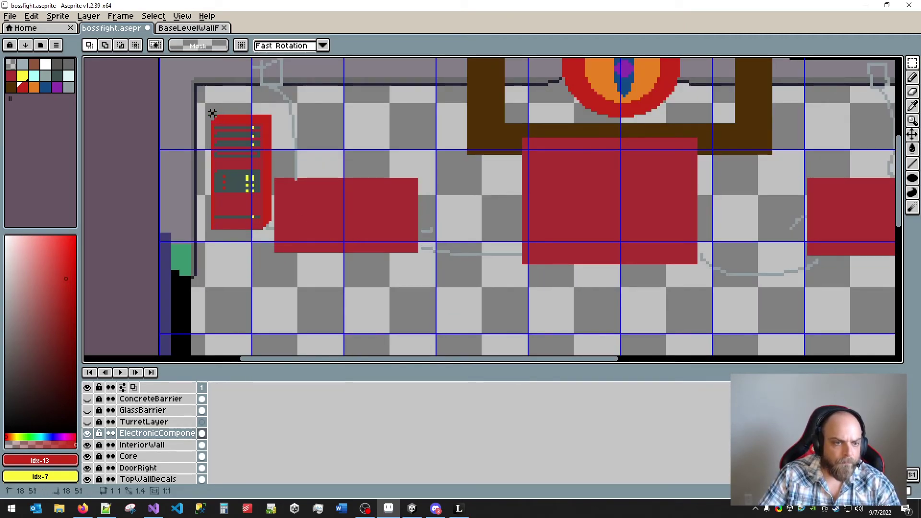
drag(209, 110, 271, 234)
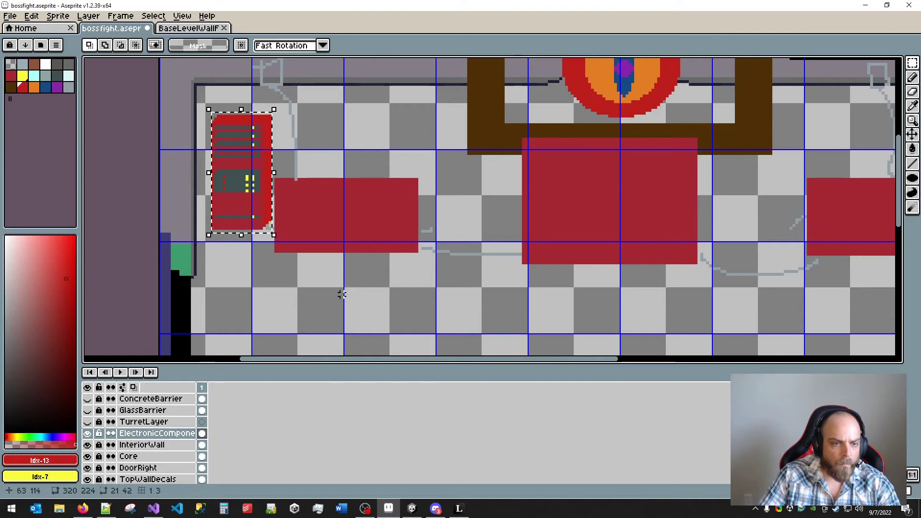
drag(263, 200, 483, 201)
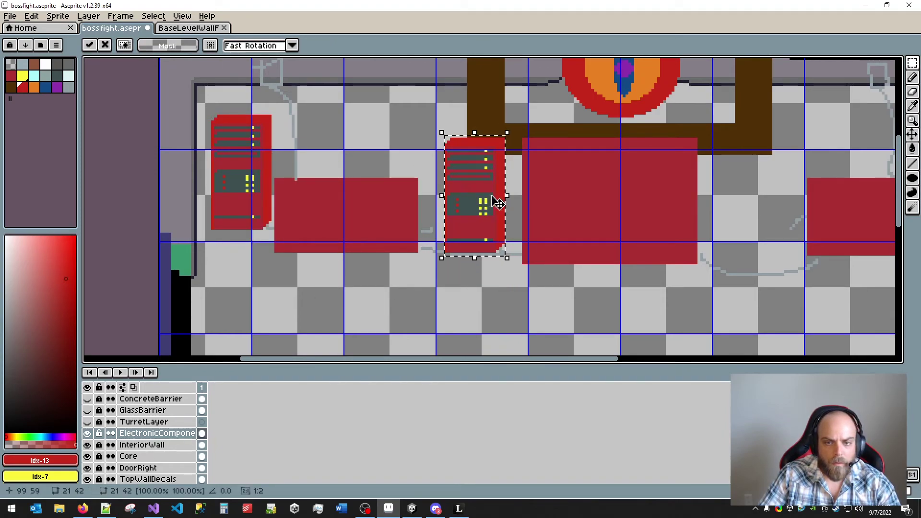
drag(738, 224, 409, 215)
key(ctrl+v)
drag(493, 168, 432, 196)
drag(668, 218, 561, 244)
key(ctrl+v)
drag(486, 210, 537, 204)
click(447, 305)
scroll(447, 304, down, 1)
scroll(447, 304, down, 2)
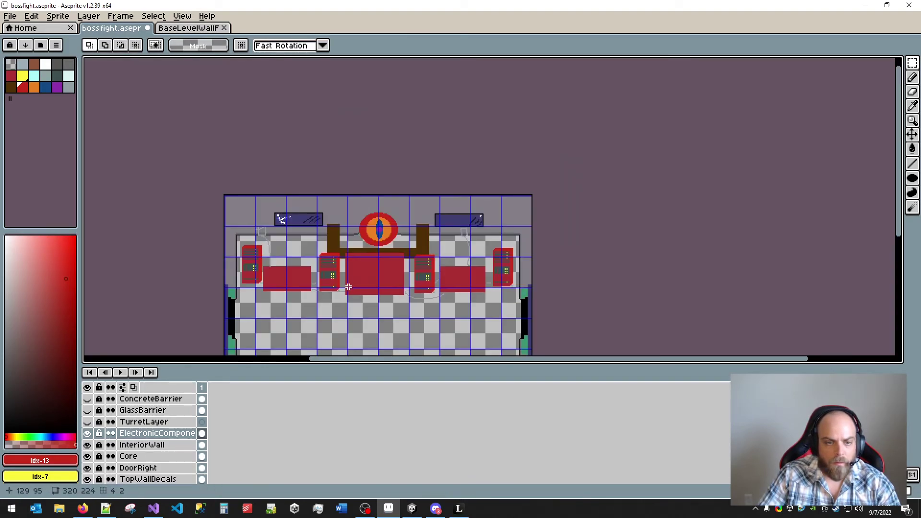
- Flip the two detailed boxes on the room's right half horizontally and save the file
drag(349, 312, 450, 251)
scroll(451, 264, up, 2)
drag(645, 261, 512, 292)
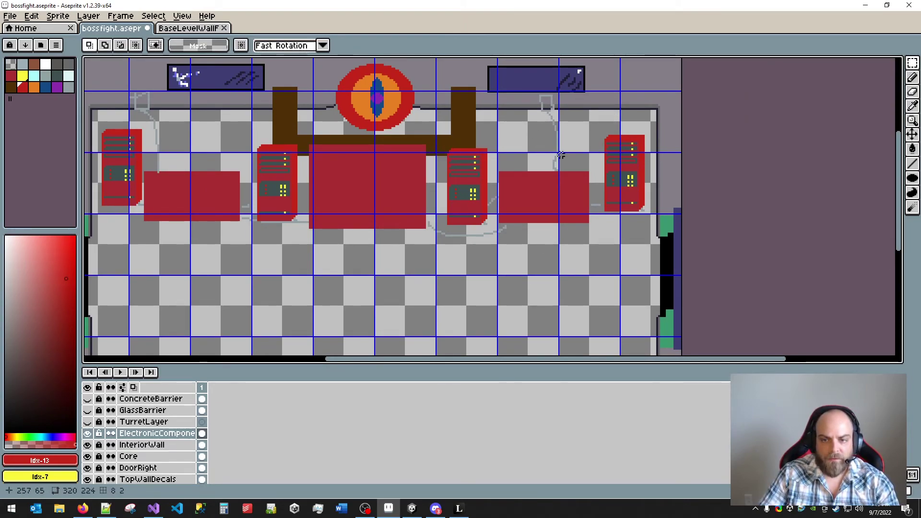
drag(597, 128, 639, 235)
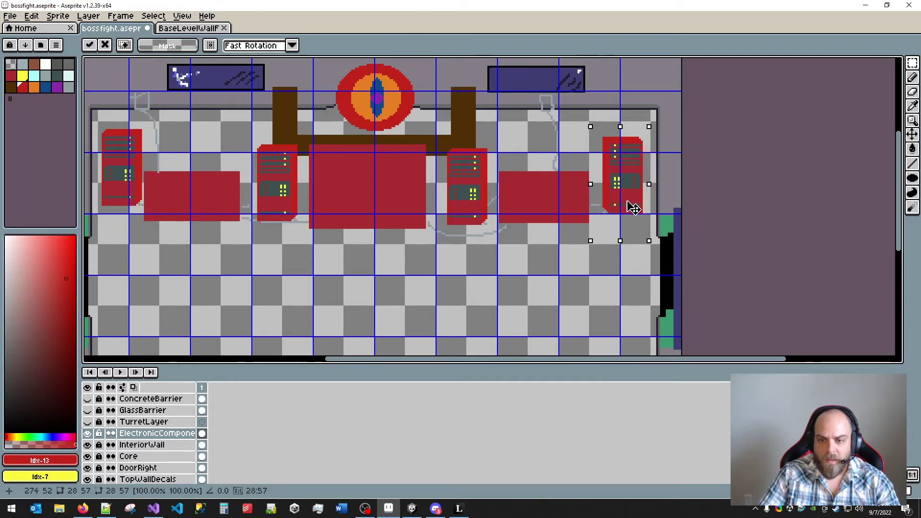
drag(436, 143, 492, 229)
key(shift+h)
click(486, 260)
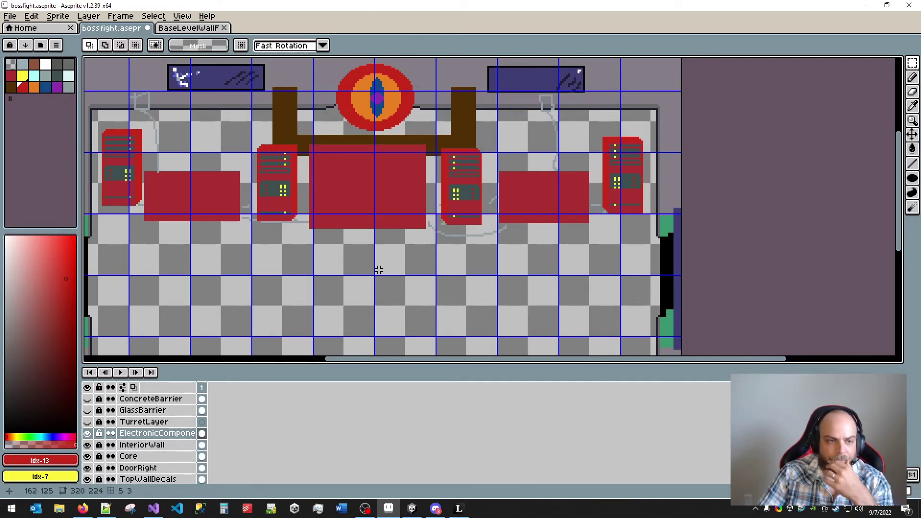
drag(403, 282, 535, 255)
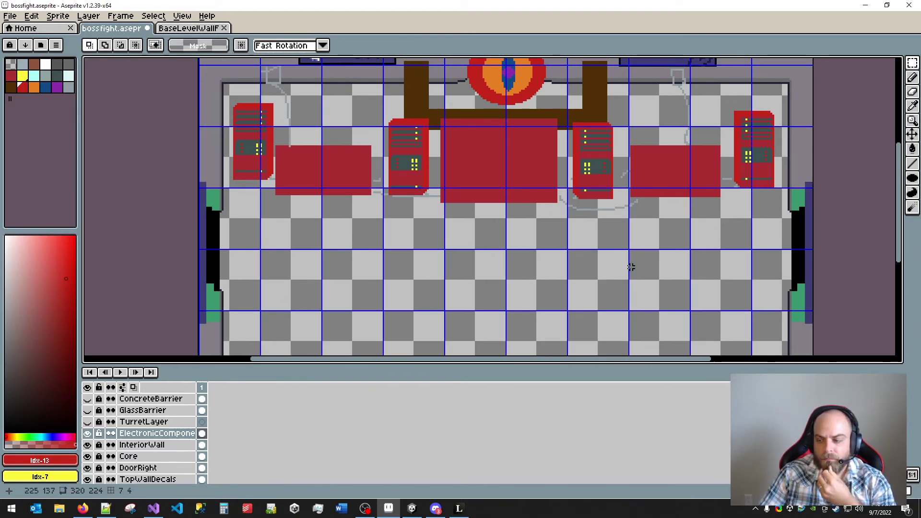
drag(656, 257, 592, 295)
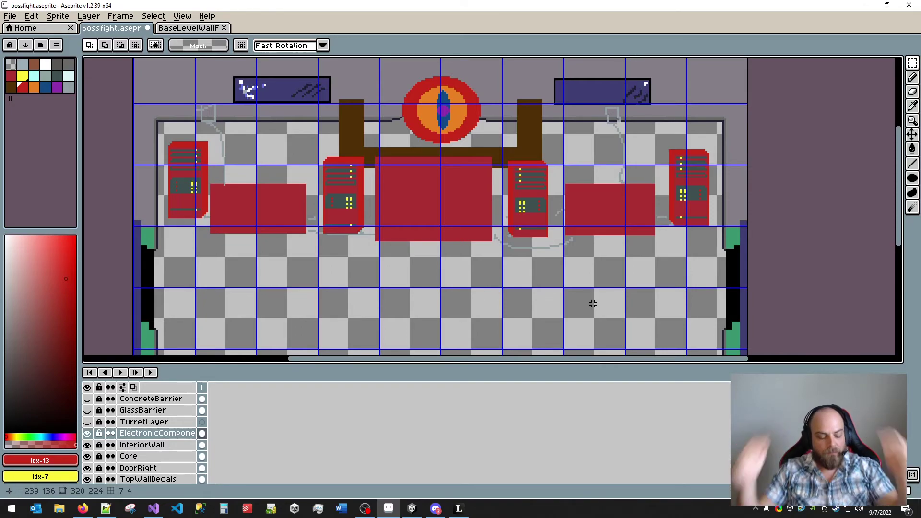
key(ctrl+s)
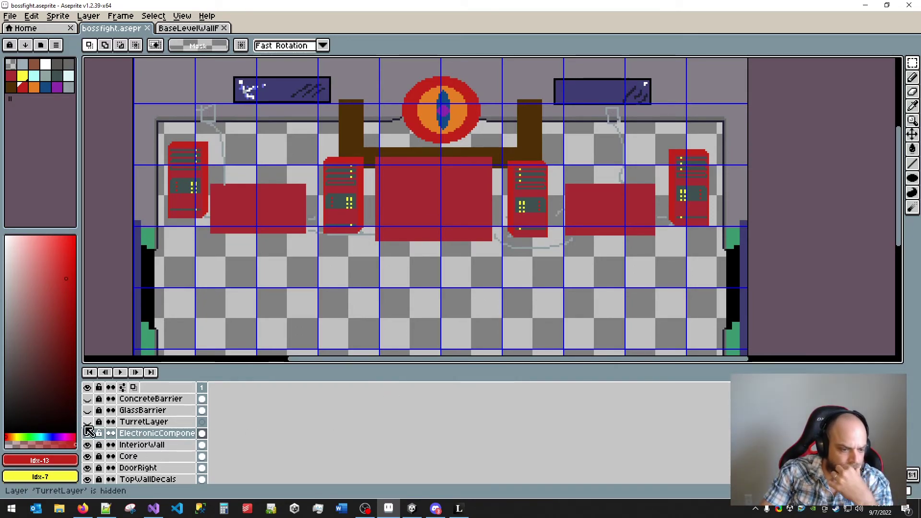
- Show the GlassBarrier and ConcreteBarrier layers and save the file
click(87, 411)
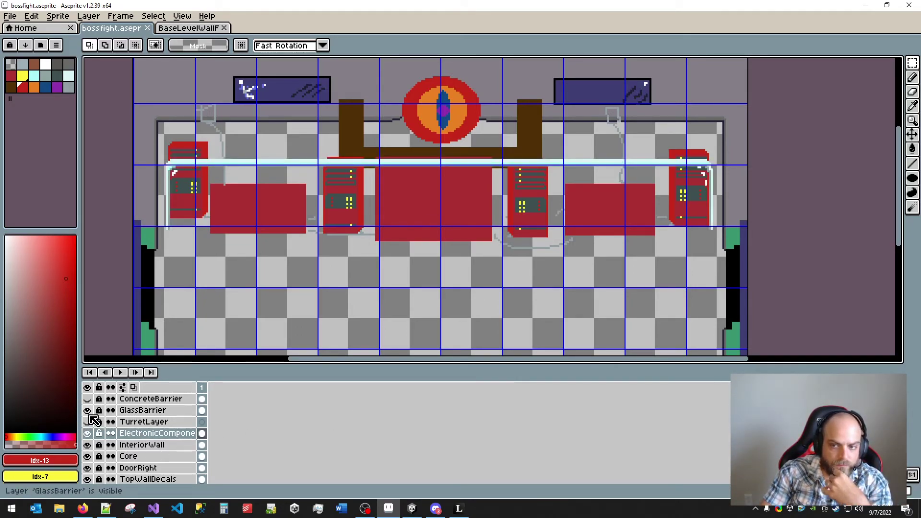
click(87, 400)
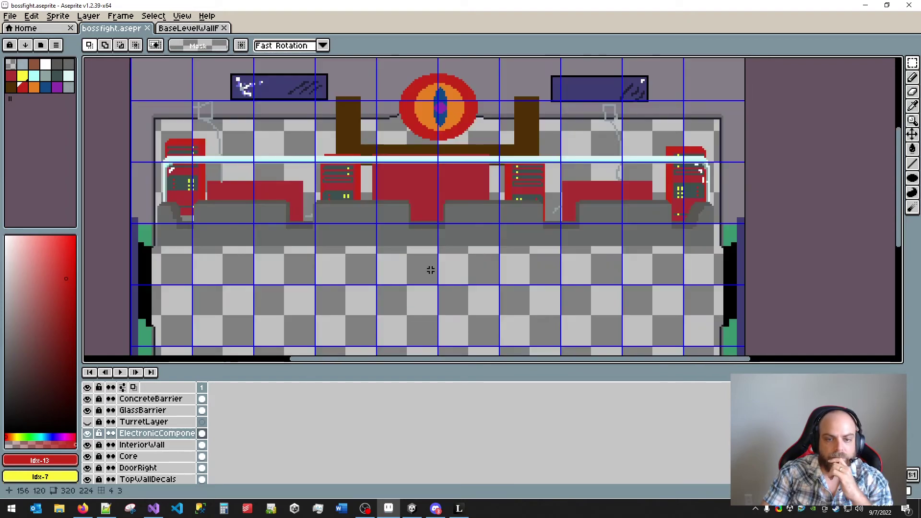
drag(430, 269, 472, 301)
key(ctrl+s)
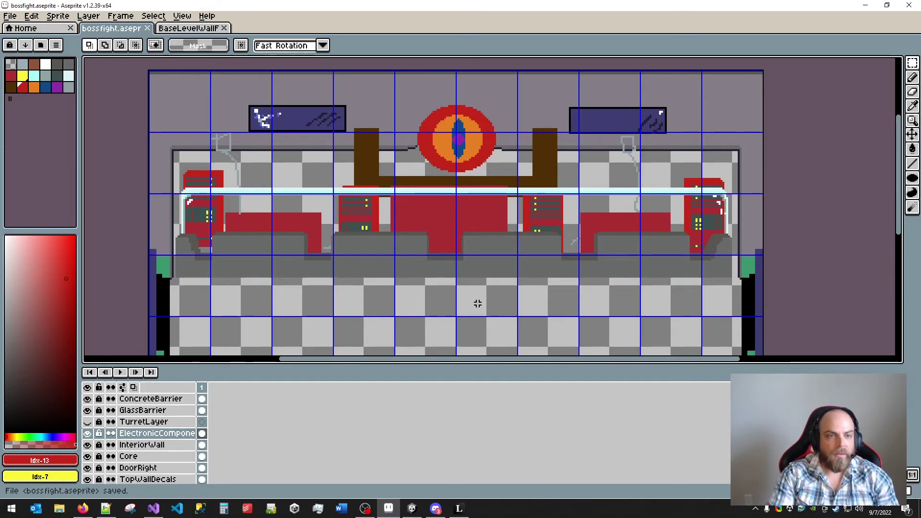
- Copy the Floor layer from the BaseLevelWallFloorTemplate file into bossfight.aseprite and move it to the bottom of the layer stack, beneath Walls
click(188, 28)
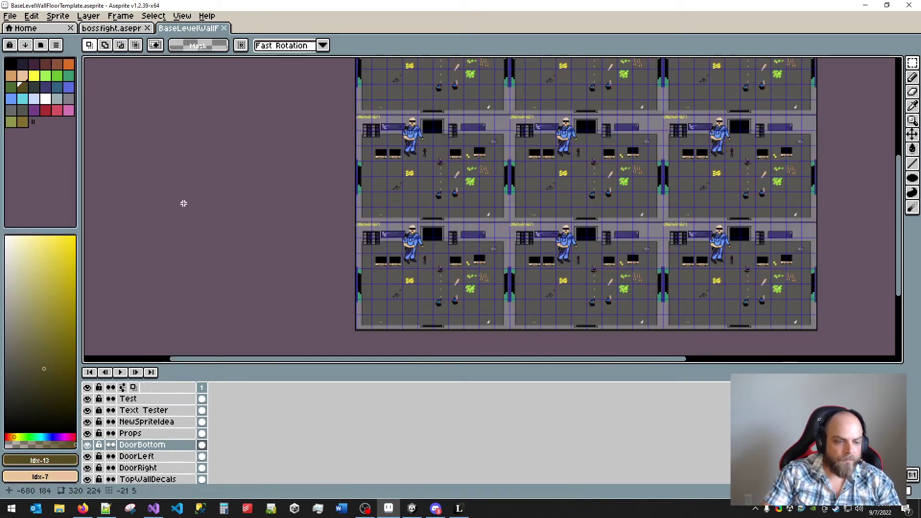
scroll(193, 447, down, 3)
click(168, 466)
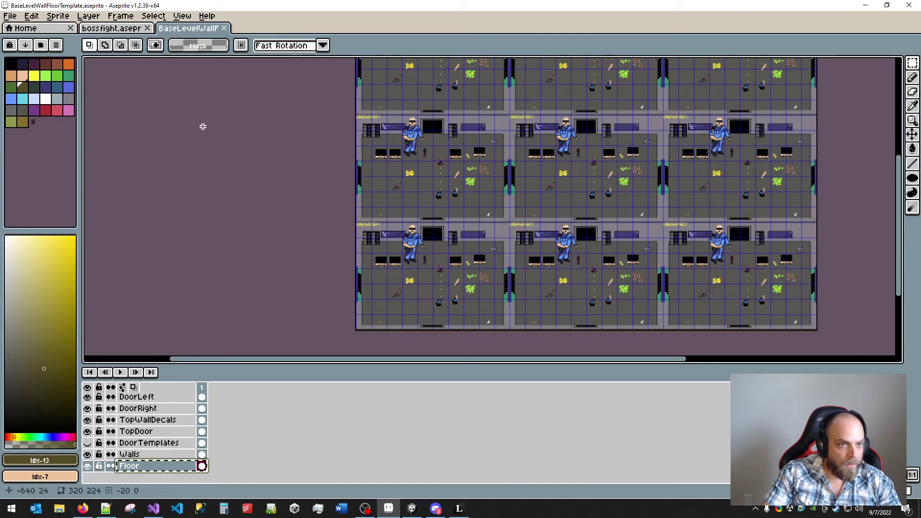
click(106, 31)
scroll(366, 288, down, 1)
key(ctrl+v)
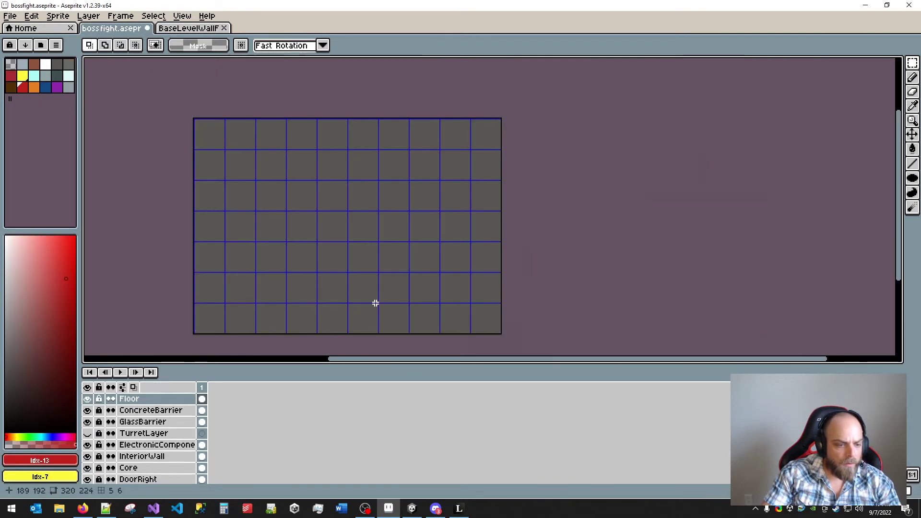
drag(175, 396, 164, 487)
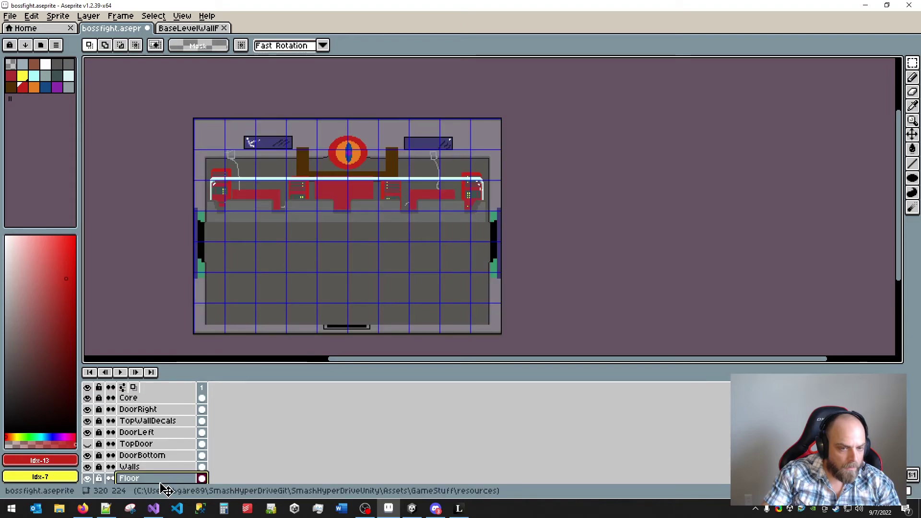
- Select the entire floor area on the Floor layer with the Magic Wand
scroll(290, 324, up, 1)
scroll(293, 318, down, 1)
drag(320, 264, 350, 228)
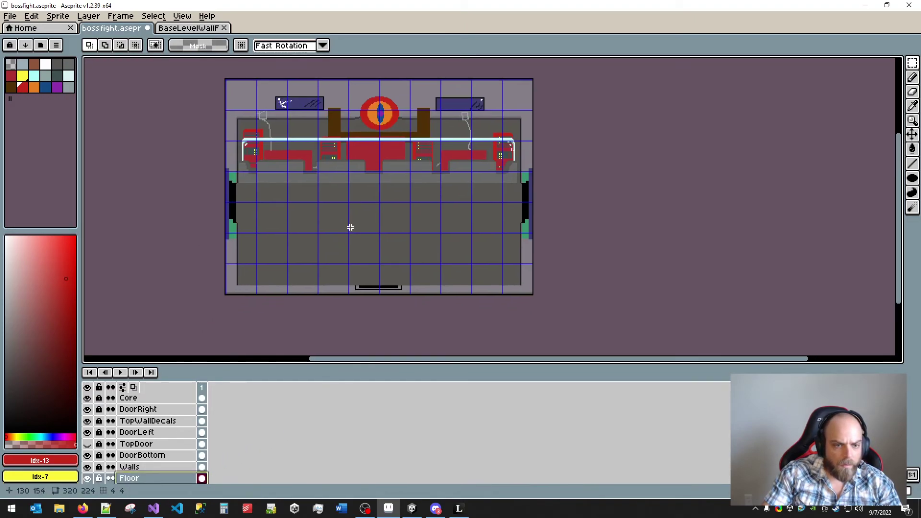
scroll(311, 276, up, 1)
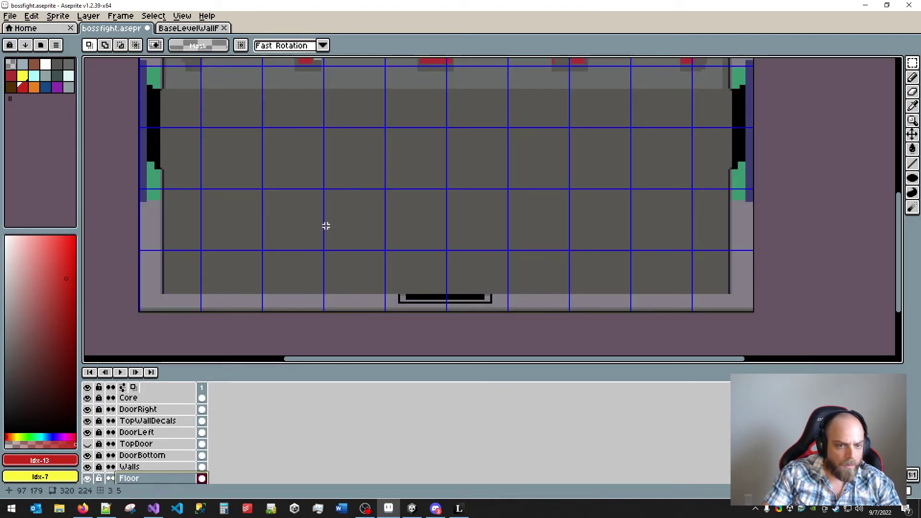
key(w)
click(306, 199)
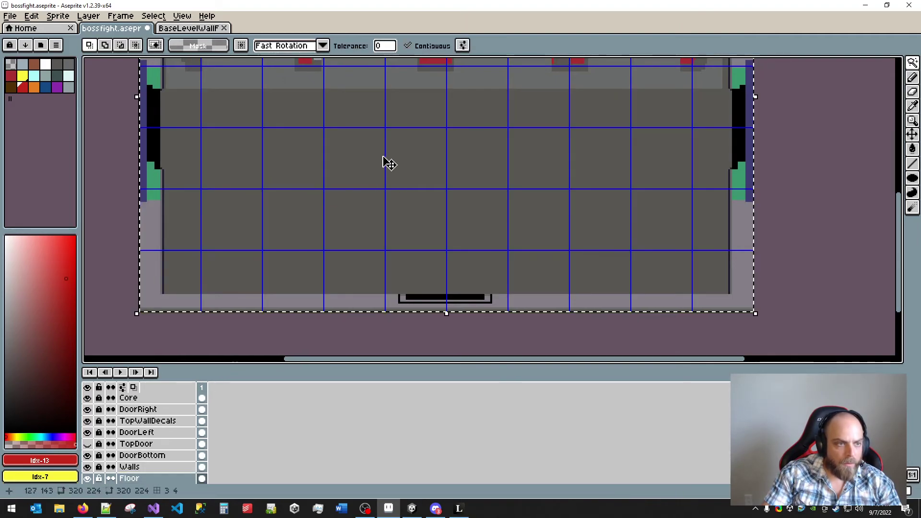
drag(383, 156, 386, 261)
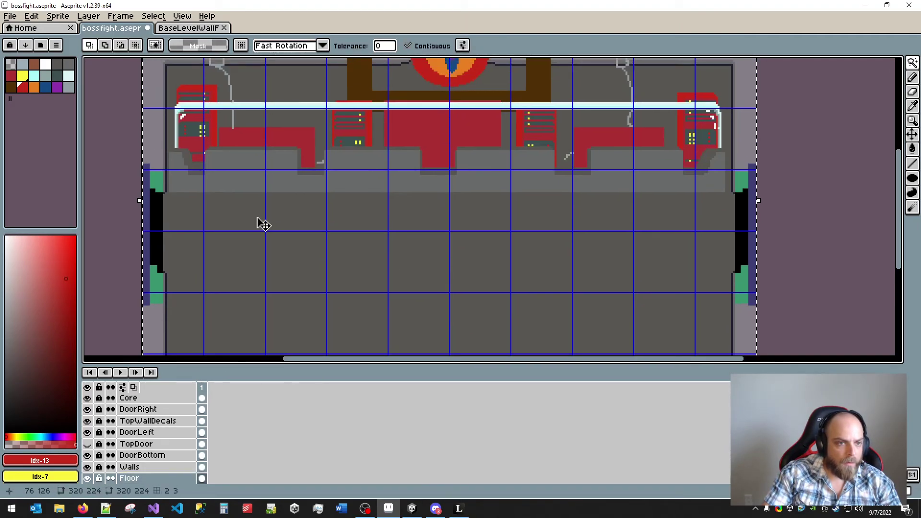
- Try filling the selected floor with grey-green (Idx-9), purple (Idx-16), grey (Idx-17) and light blue-grey (Idx-1) for comparison
click(48, 79)
key(f)
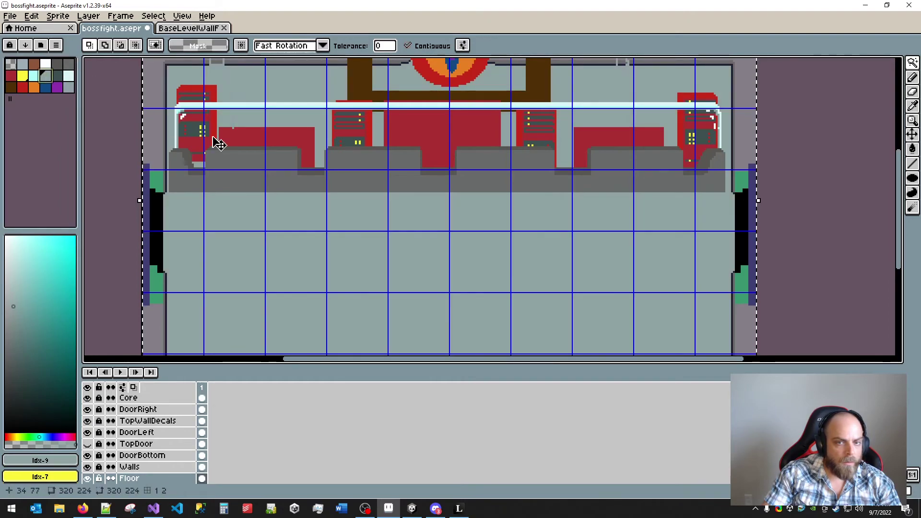
click(56, 87)
key(f)
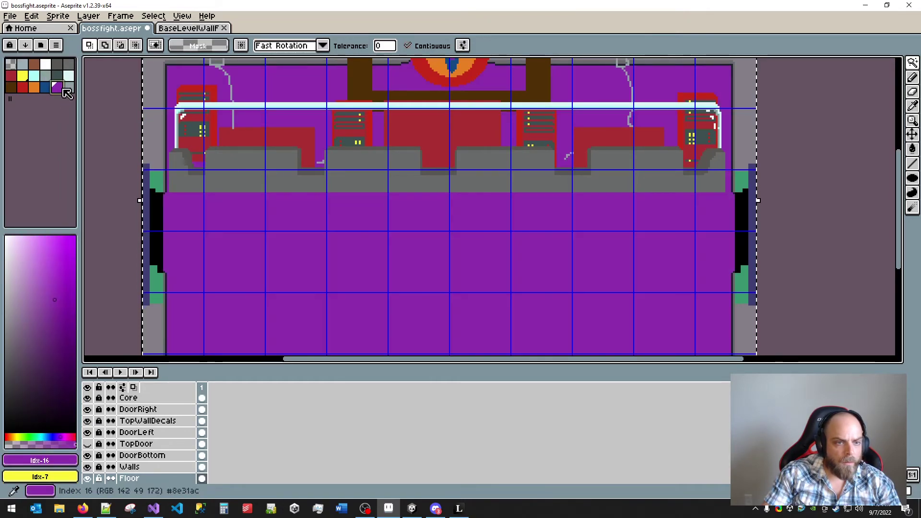
click(70, 89)
key(f)
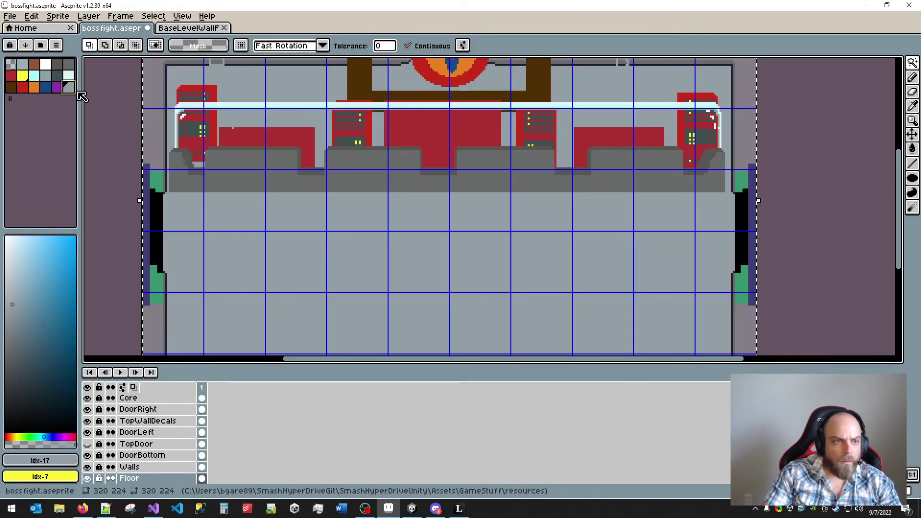
click(23, 64)
key(f)
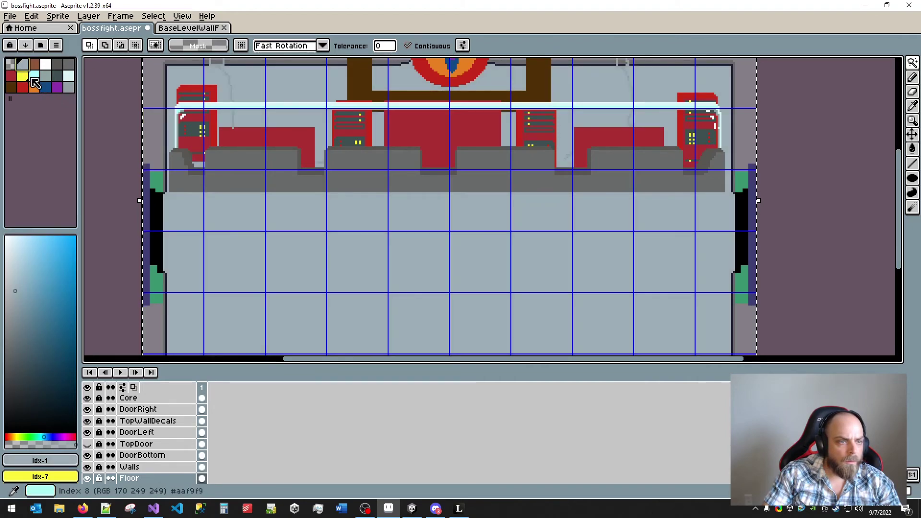
click(70, 89)
key(f)
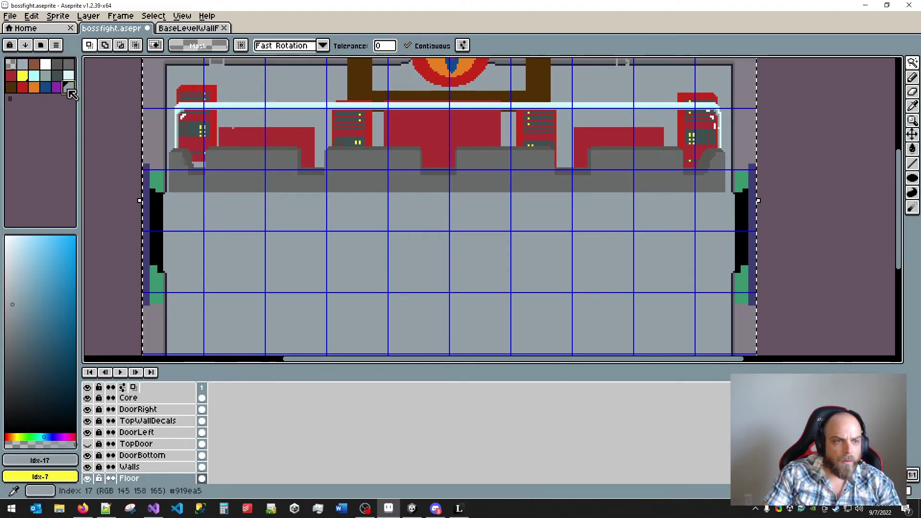
- Fill the selected floor with the light blue-grey color Idx-1 and view the whole room
click(23, 64)
key(f)
scroll(419, 211, down, 4)
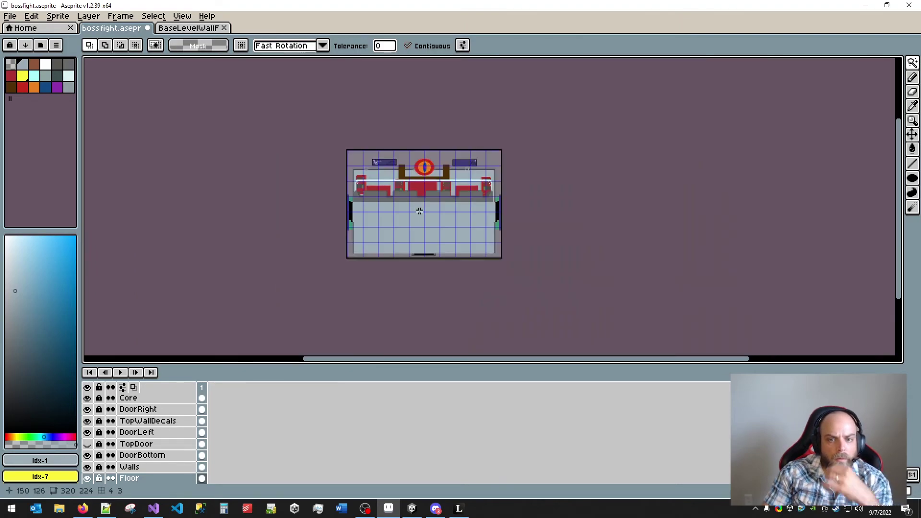
- Make the ElectronicComponents layer the active layer for editing the boxes and their cables
scroll(419, 211, up, 4)
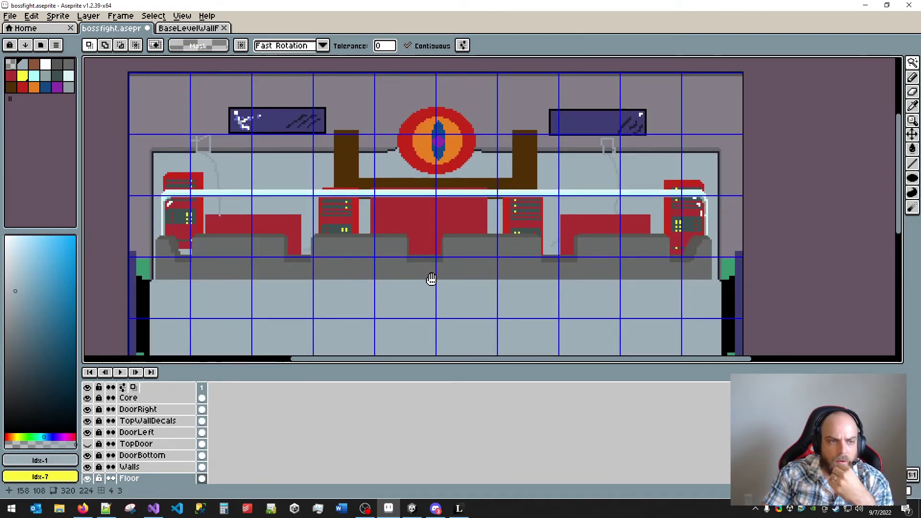
drag(431, 280, 437, 217)
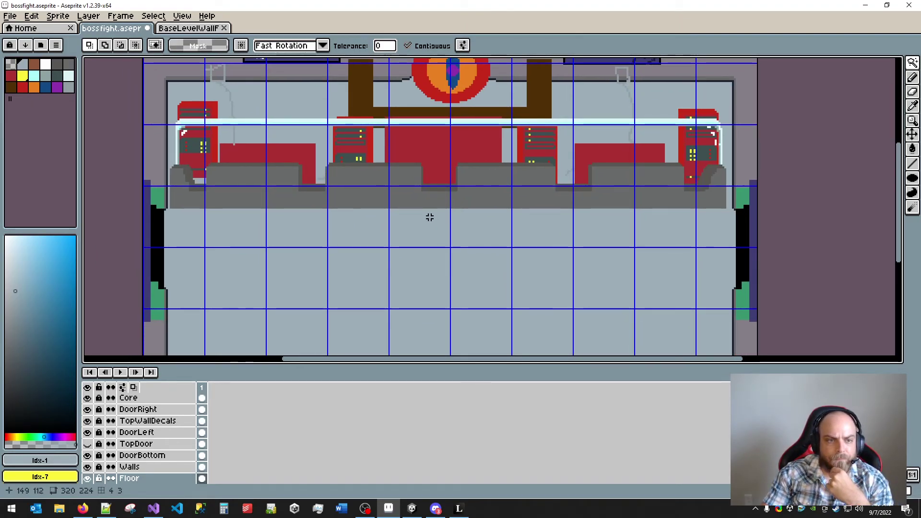
drag(473, 247, 466, 283)
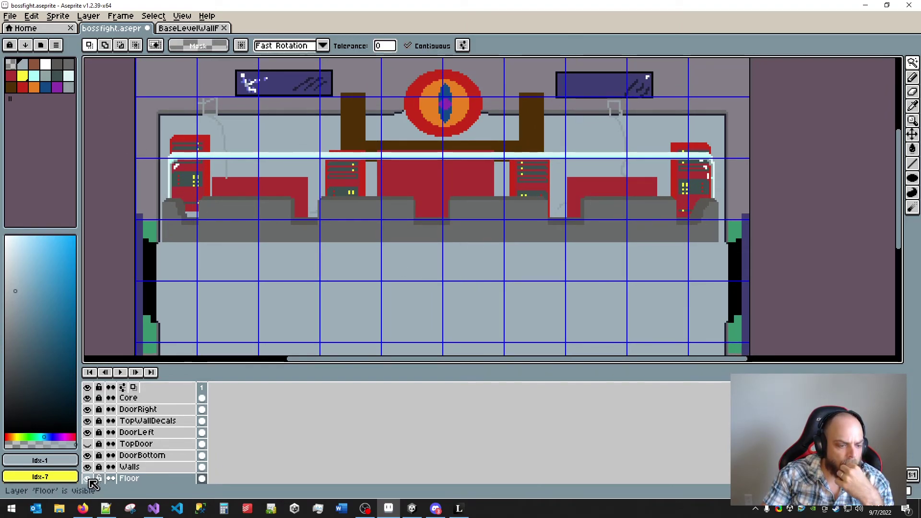
scroll(144, 446, up, 5)
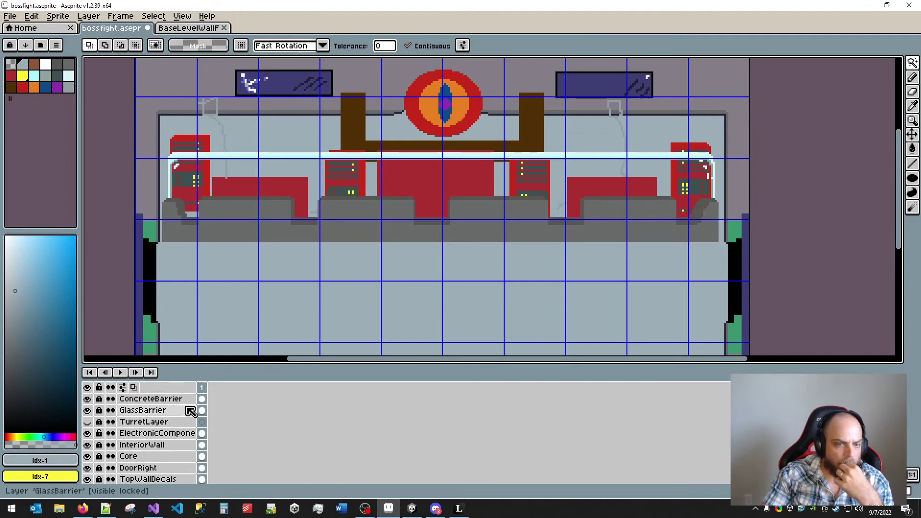
scroll(190, 411, down, 4)
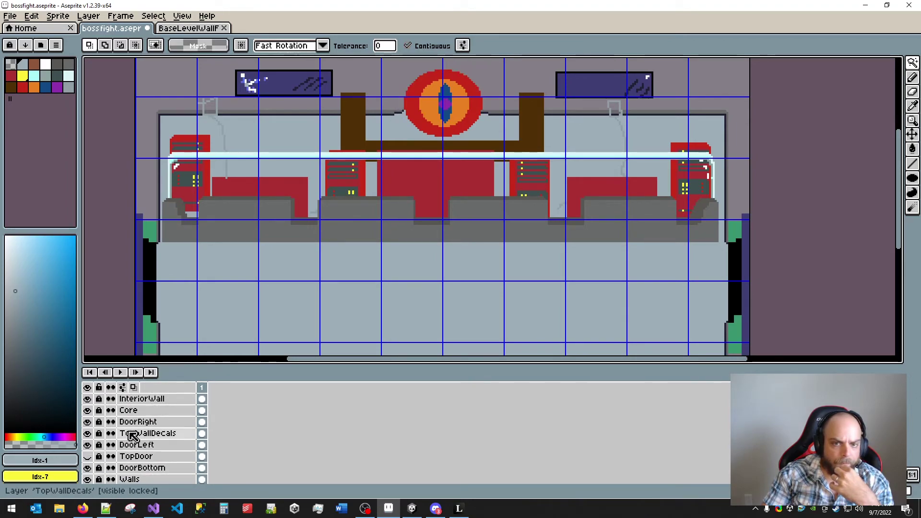
scroll(144, 432, up, 4)
click(201, 421)
click(161, 433)
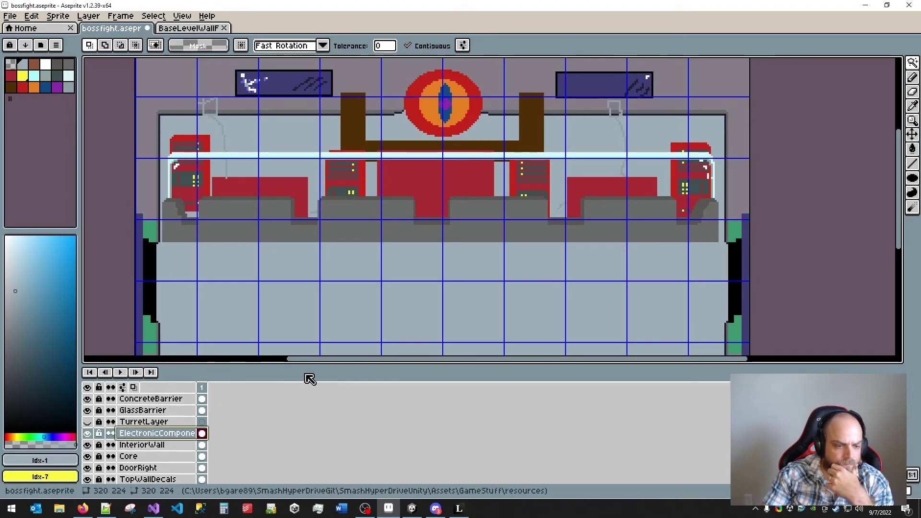
drag(405, 231, 361, 283)
drag(434, 280, 462, 250)
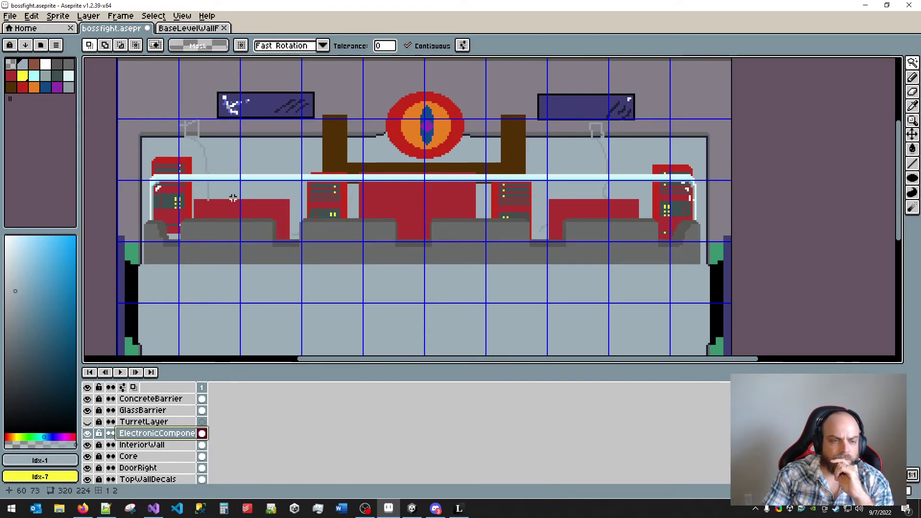
- Try recoloring the left hanging cable's segments with the dark grey-green (#3d5050) sampled from the server tower's panel
scroll(233, 198, up, 4)
scroll(290, 240, down, 2)
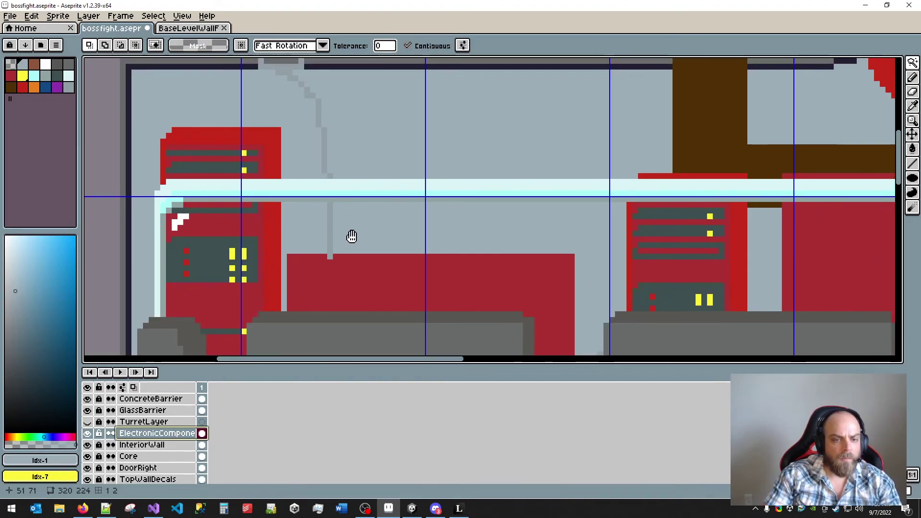
drag(371, 234, 395, 250)
alt+click(300, 254)
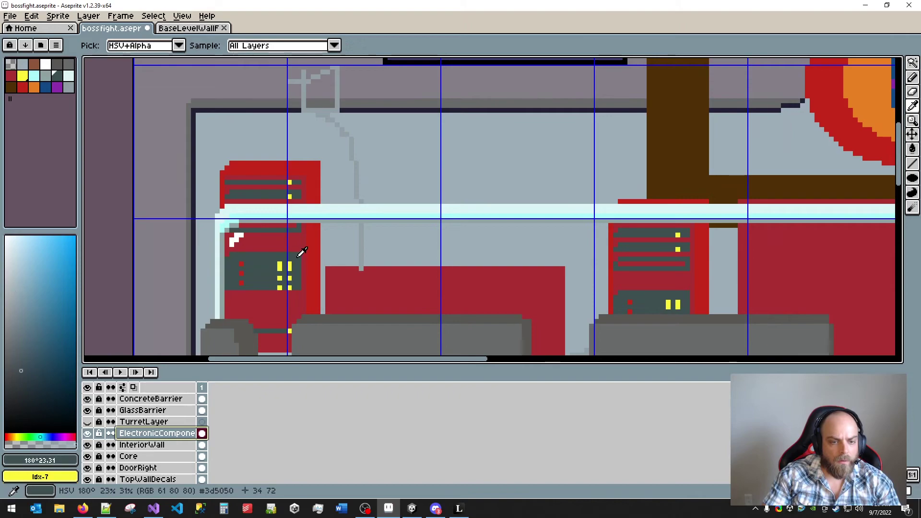
key(w)
key(f)
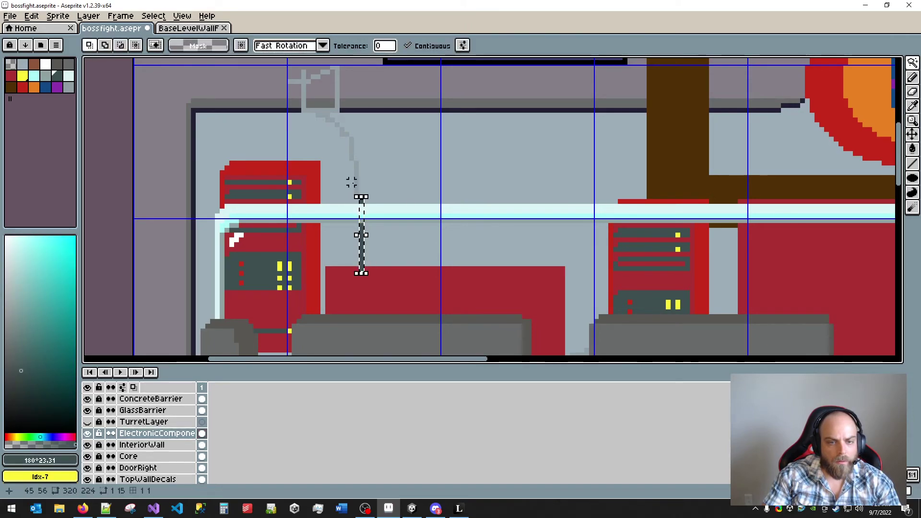
click(357, 184)
key(f)
click(351, 146)
key(f)
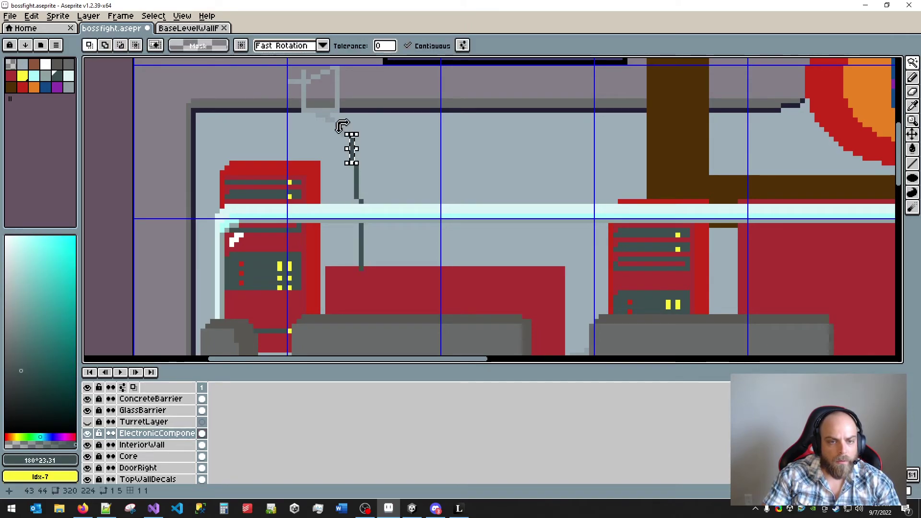
- Deselect and undo the dark grey-green recoloring of the left hanging cable
key(ctrl+d)
scroll(428, 195, down, 3)
key(ctrl+z)
key(ctrl+z)
key(ctrl+z)
key(ctrl+z)
key(ctrl+z)
key(ctrl+z)
key(ctrl+z)
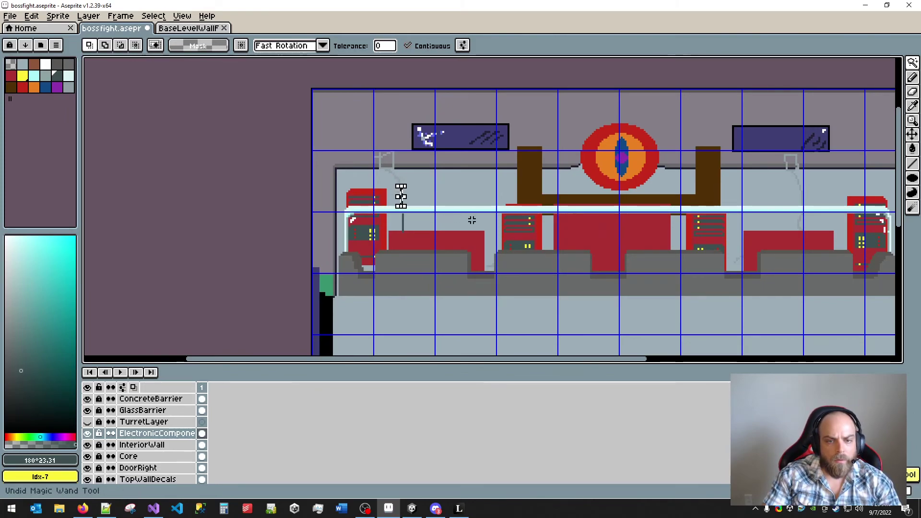
- Hide the ConcreteBarrier and GlassBarrier layers to expose the electronic components and cables behind them
drag(527, 283, 405, 249)
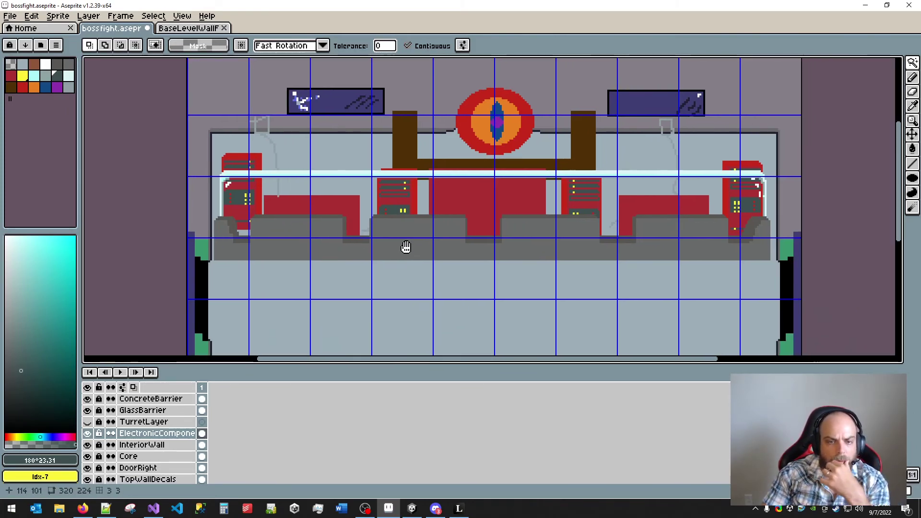
drag(598, 297, 580, 290)
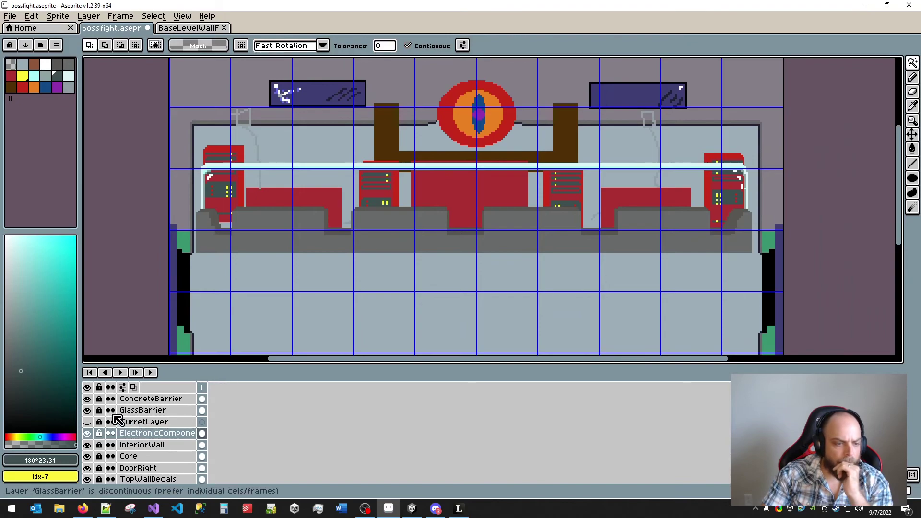
click(87, 398)
click(87, 410)
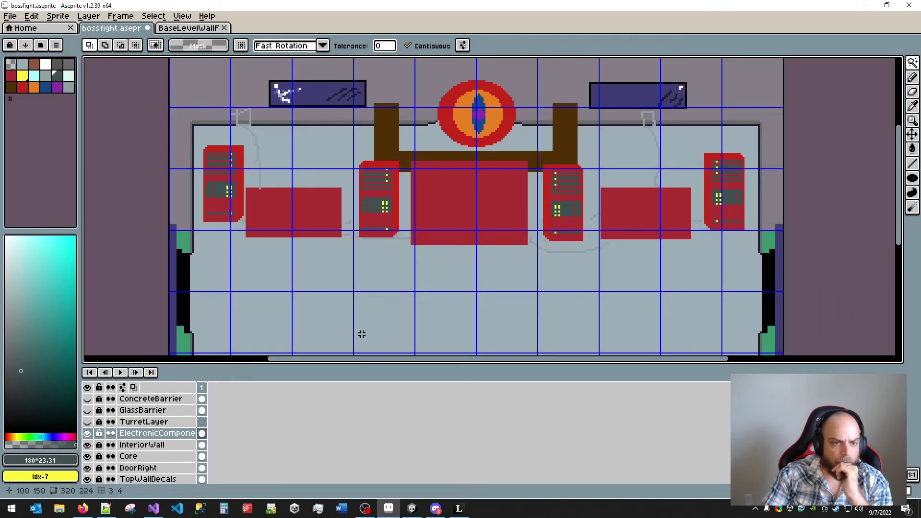
- Paint over the end of the left hanging cable where it overlaps the plain box, using the red sampled from that box
scroll(409, 302, up, 4)
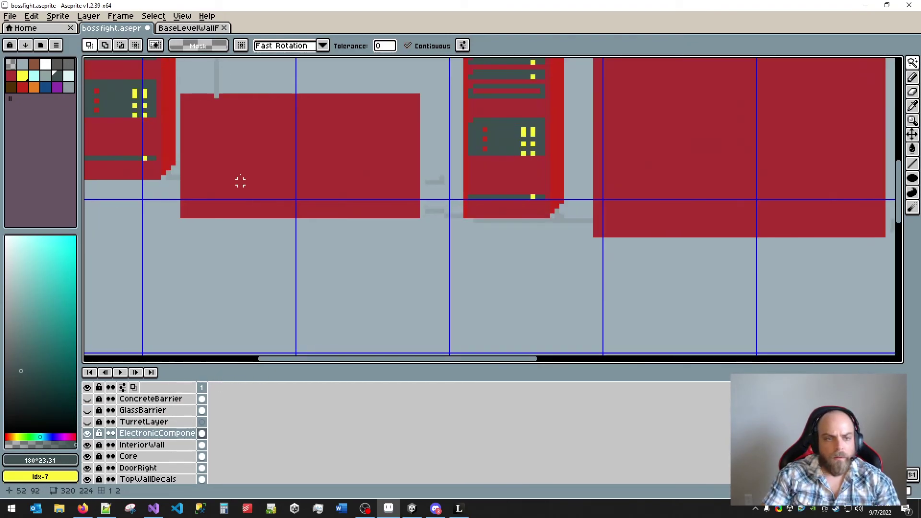
scroll(215, 113, up, 1)
drag(215, 113, 381, 238)
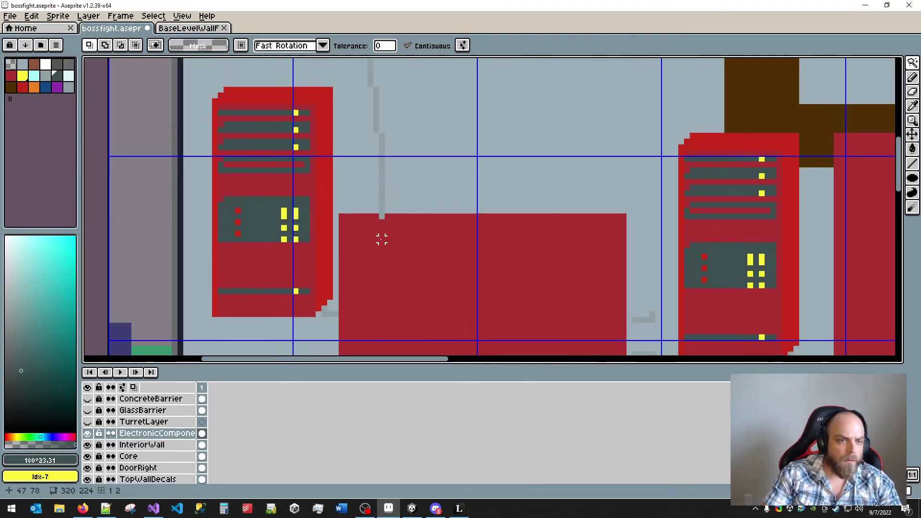
scroll(384, 239, up, 1)
alt+click(395, 216)
click(382, 210)
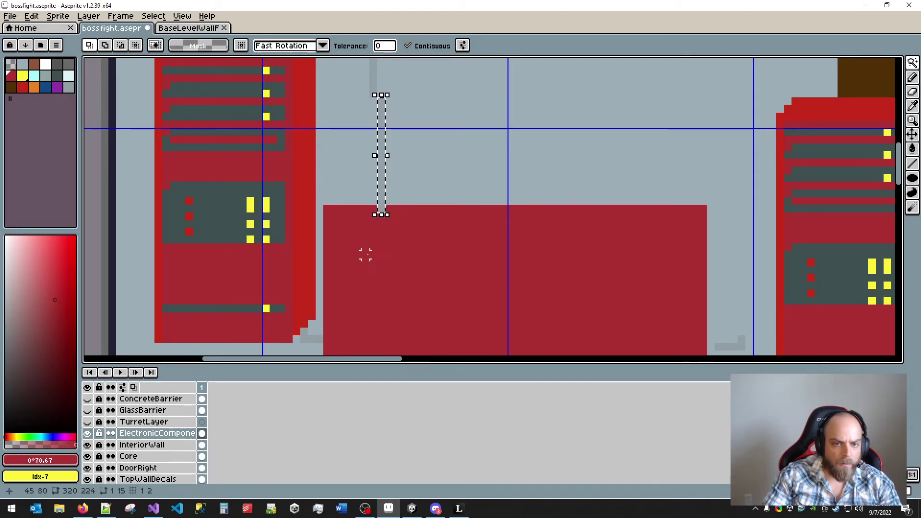
key(ctrl+d)
key(b)
scroll(607, 270, down, 4)
drag(682, 281, 195, 189)
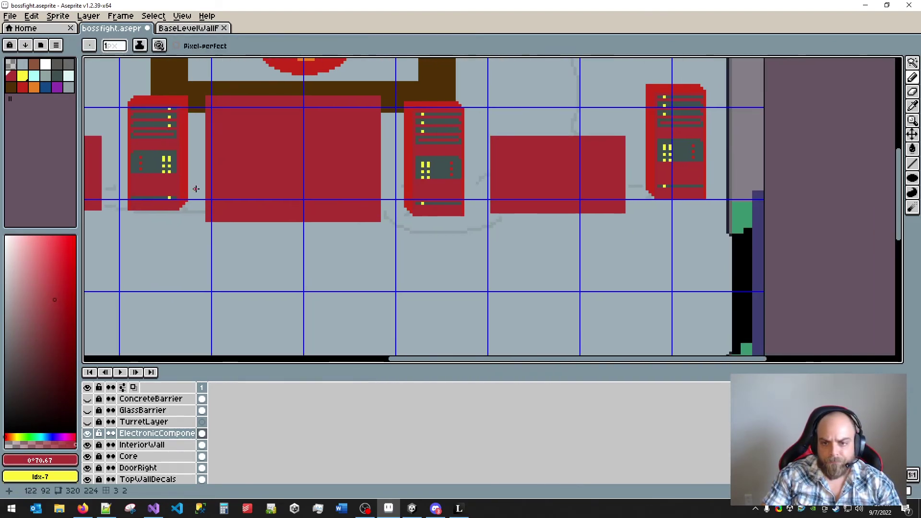
- Draw two horizontal grey cables joining the right plain box to the outer right server tower, using the sampled cable grey
scroll(565, 204, up, 4)
drag(634, 84, 489, 260)
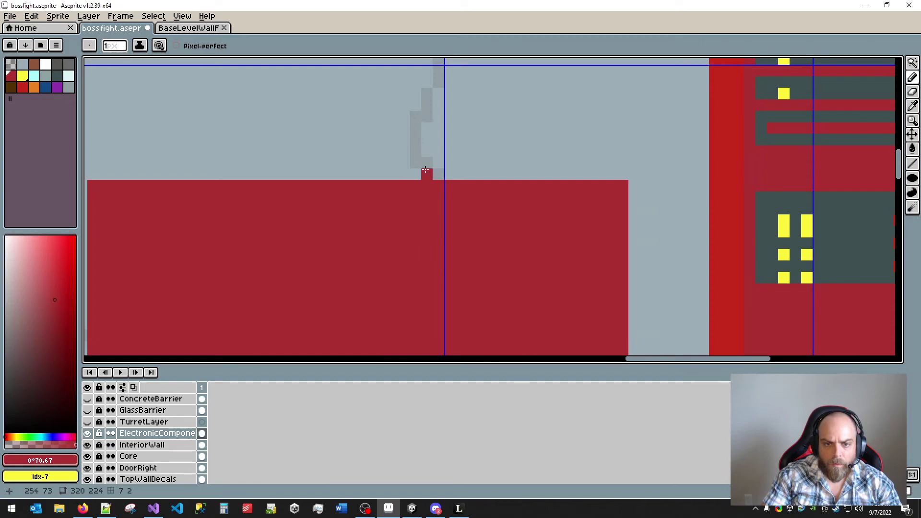
scroll(527, 201, down, 3)
scroll(594, 266, up, 5)
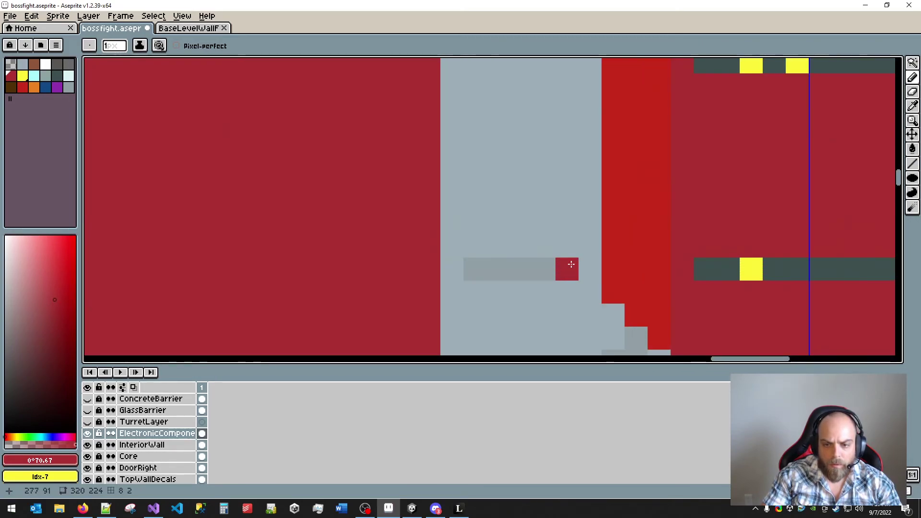
alt+click(583, 263)
scroll(518, 289, down, 5)
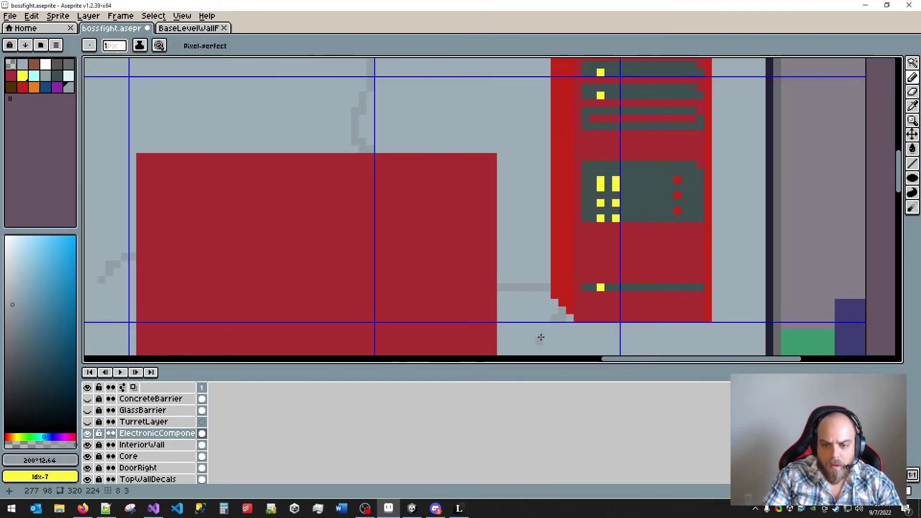
scroll(404, 304, up, 2)
drag(404, 305, 557, 243)
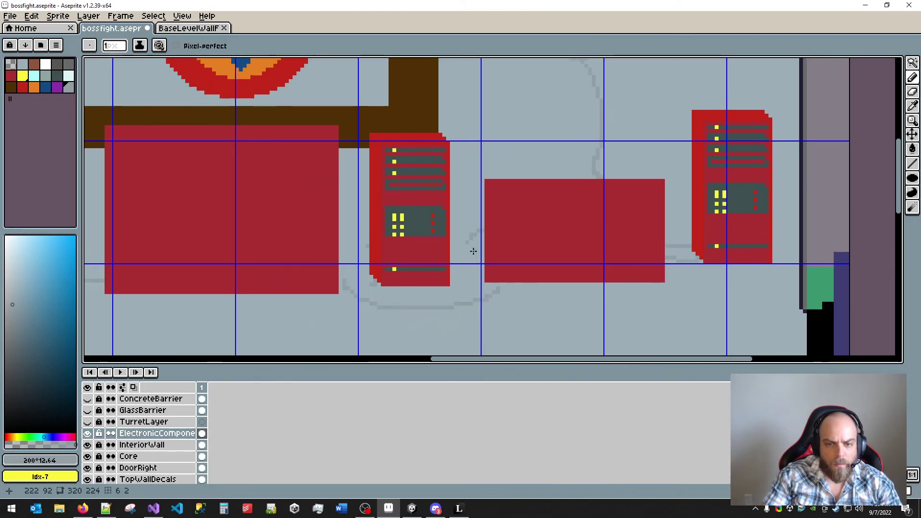
- Extend the grey cable from the right plain box down to the inner right server tower
drag(468, 242, 448, 253)
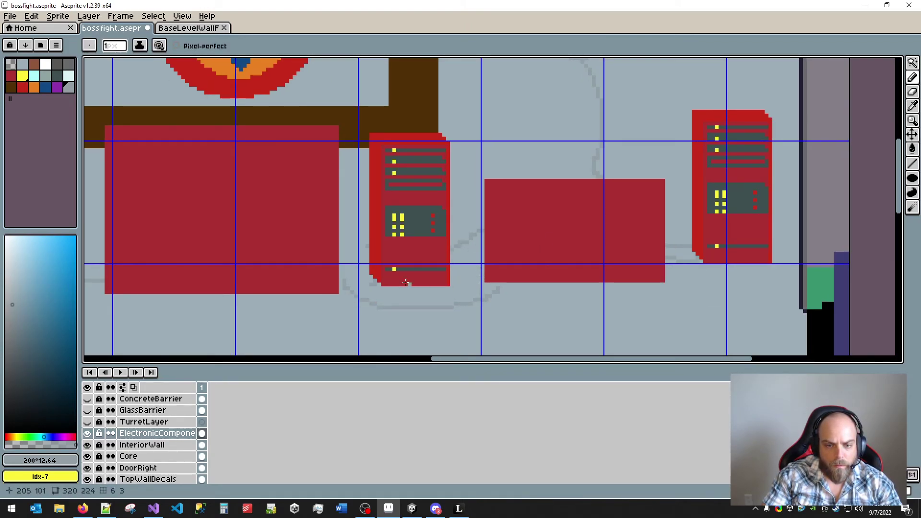
key(shift+e)
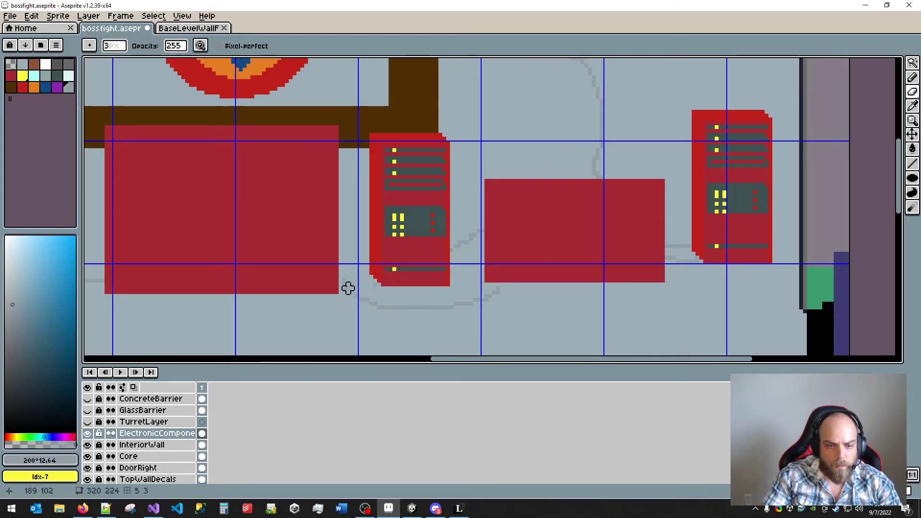
key(b)
- Extend the two grey cables from the left plain box until they meet the inner left server tower
drag(287, 290, 546, 259)
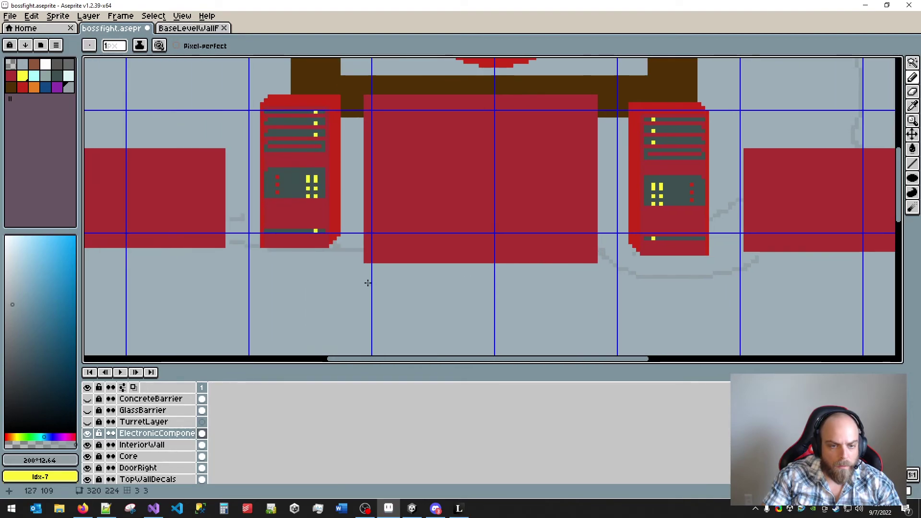
click(227, 218)
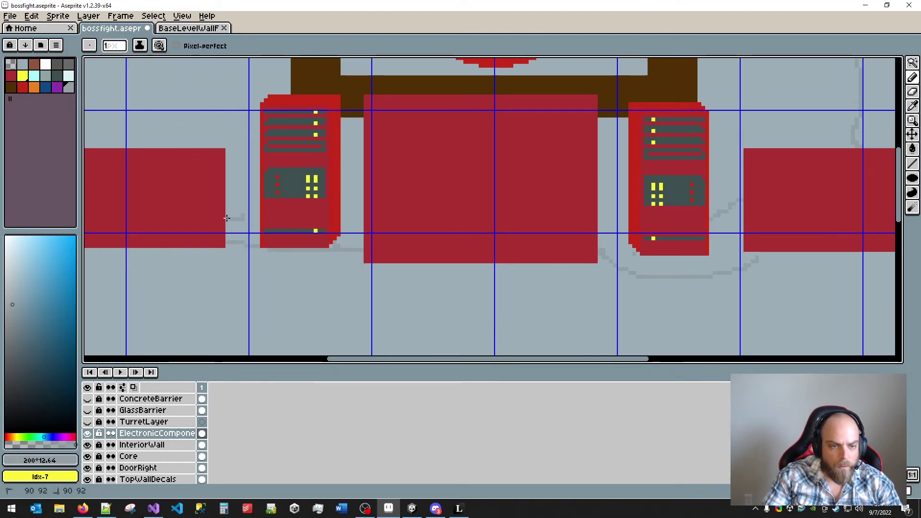
drag(244, 214, 257, 211)
mouse_move(256, 244)
mouse_down()
mouse_move(483, 221)
mouse_move(572, 215)
mouse_up()
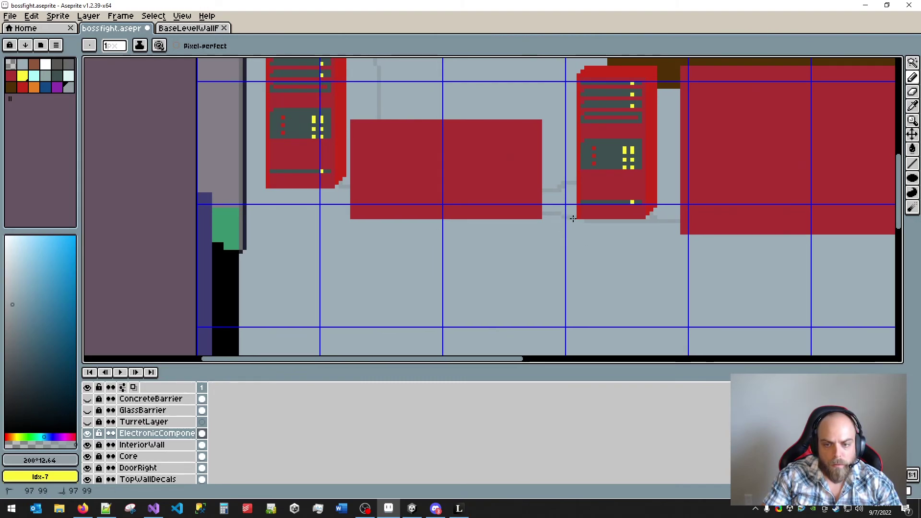
- Examine the cable connections between the boxes and towers, and the empty floor down to the bottom door
scroll(648, 281, down, 1)
scroll(648, 281, up, 2)
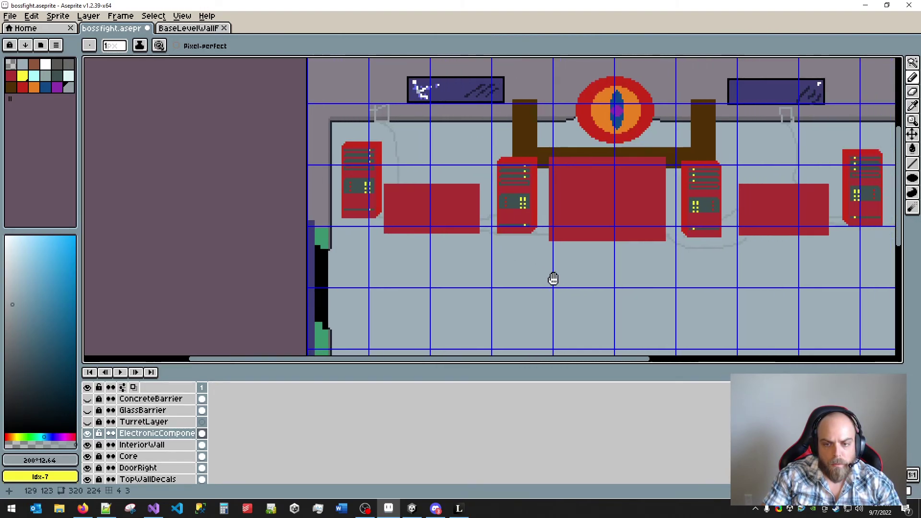
key(ctrl)
scroll(546, 283, down, 4)
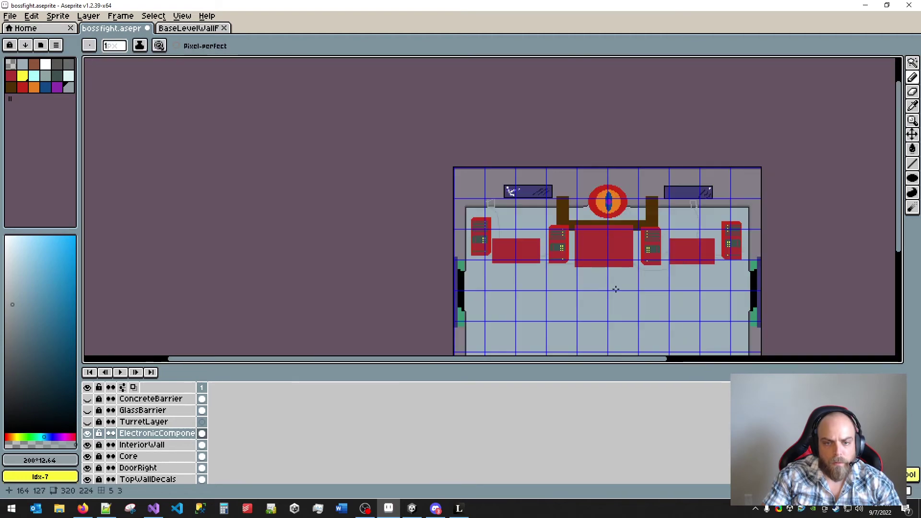
drag(614, 288, 470, 230)
scroll(398, 225, up, 4)
scroll(556, 268, down, 2)
drag(642, 273, 474, 267)
scroll(612, 292, down, 2)
scroll(599, 292, up, 2)
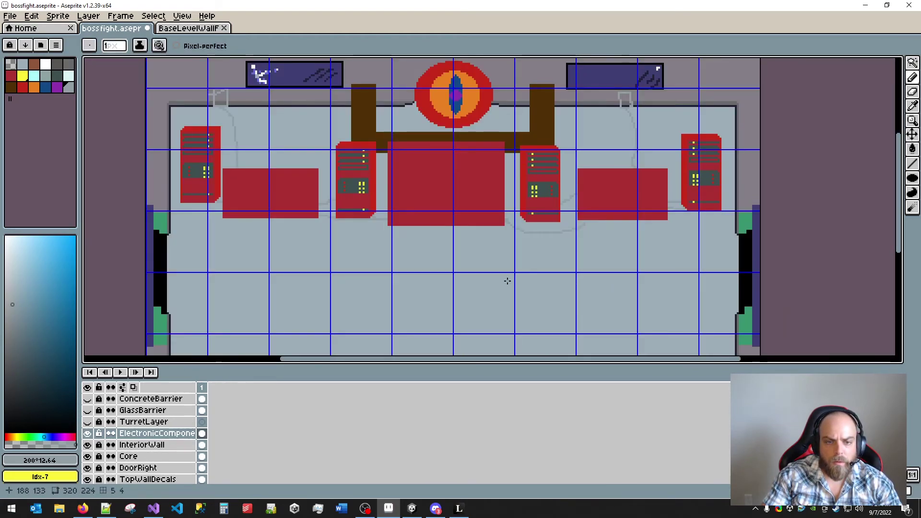
scroll(484, 283, right, 2)
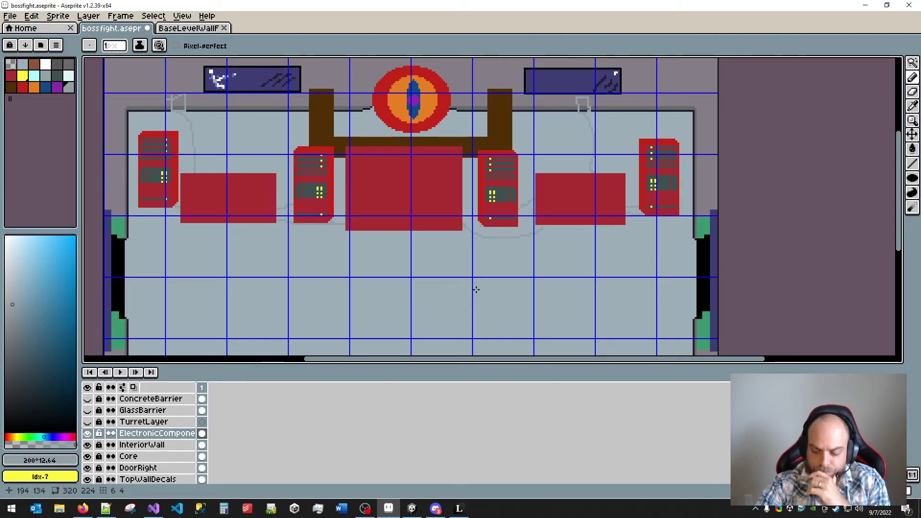
scroll(476, 290, down, 3)
scroll(341, 209, up, 5)
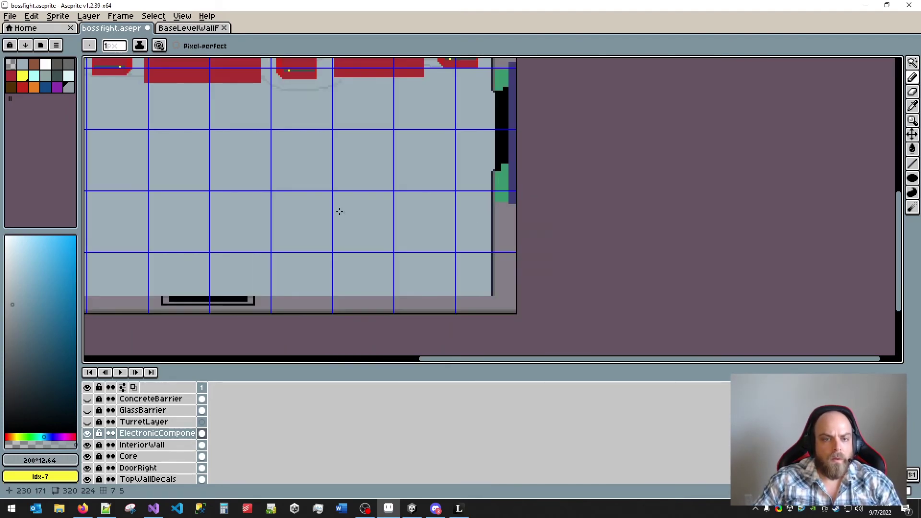
- Show the ConcreteBarrier layer again and toggle the visibility of the GlassBarrier layer
scroll(515, 294, down, 2)
scroll(479, 257, down, 5)
drag(479, 257, 446, 301)
scroll(416, 213, up, 5)
click(87, 399)
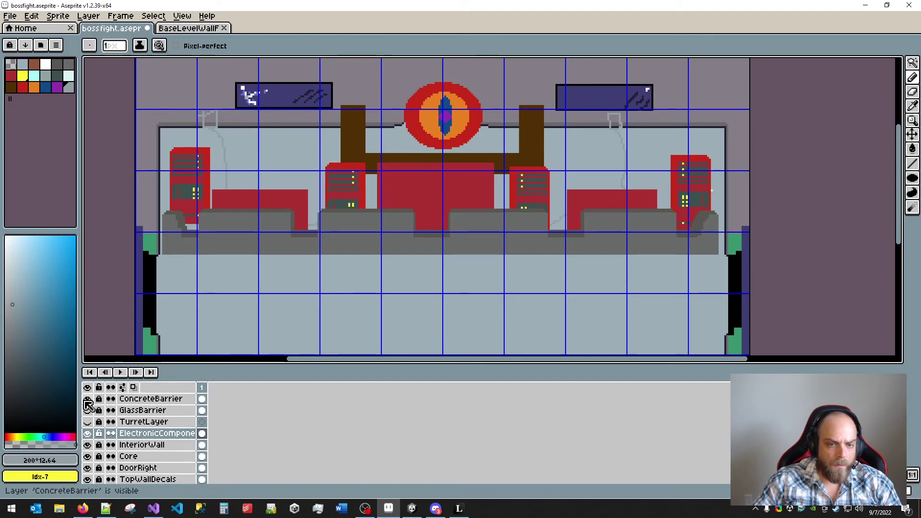
click(87, 410)
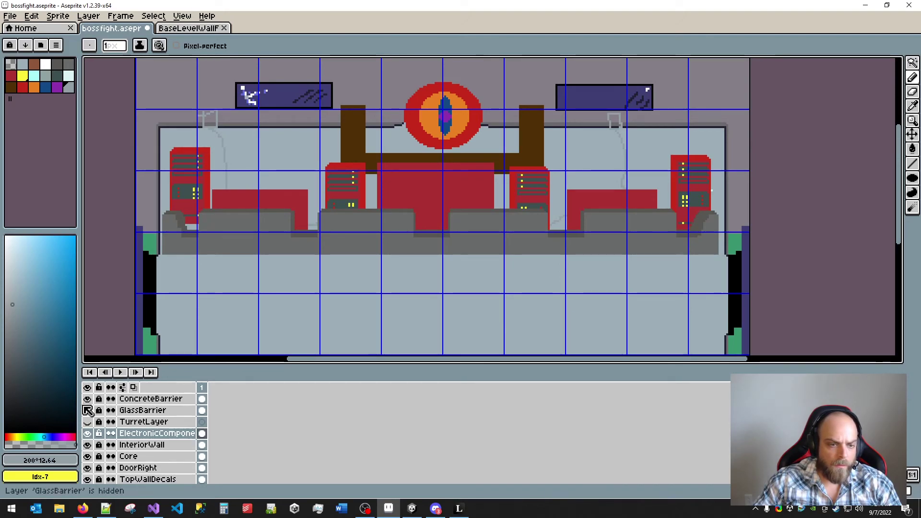
- Compare the room with the GlassBarrier, TurretLayer and ConcreteBarrier layers toggled on and off
click(86, 411)
click(87, 421)
click(87, 422)
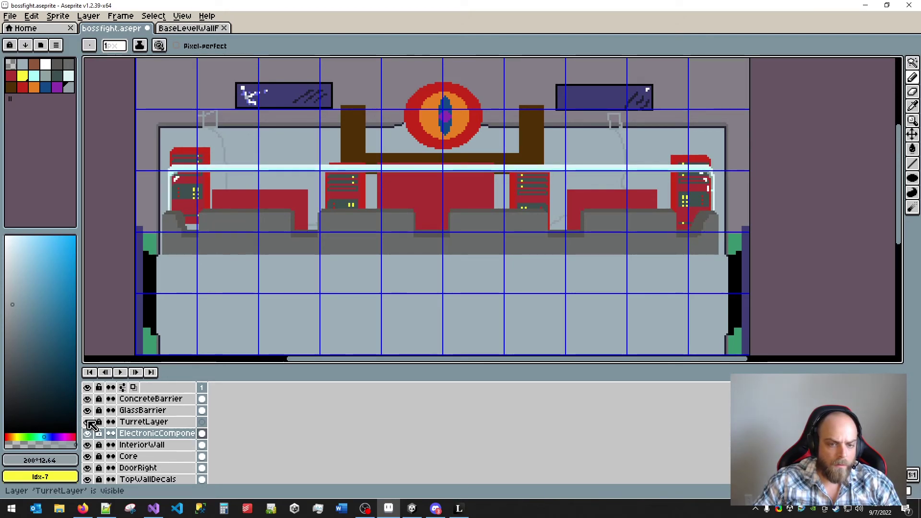
click(86, 421)
click(87, 410)
click(87, 410)
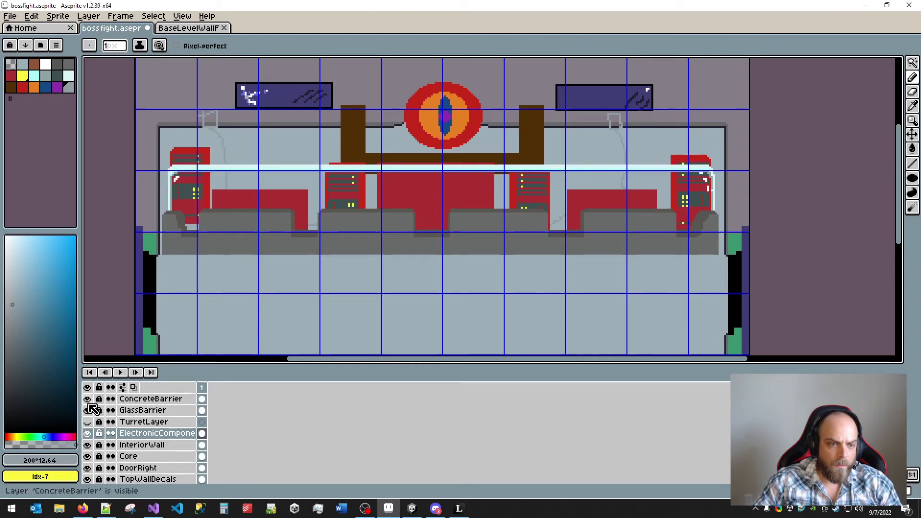
click(87, 399)
click(87, 399)
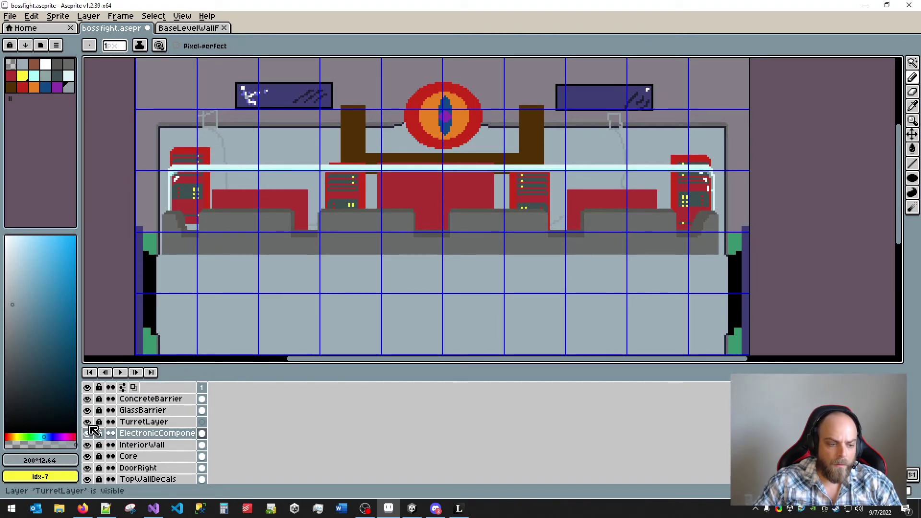
- Hide the ConcreteBarrier, GlassBarrier and TurretLayer layers and save the sprite
click(86, 399)
click(87, 411)
key(ctrl+s)
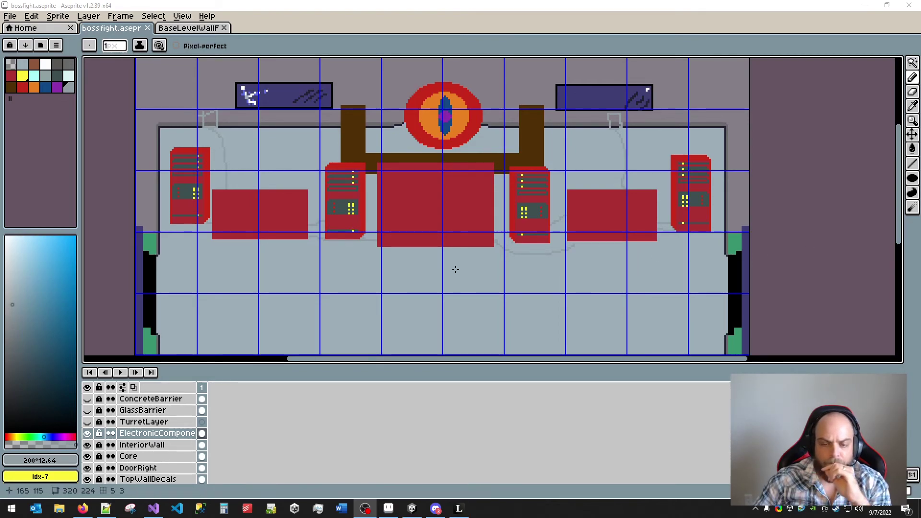
drag(477, 276, 483, 152)
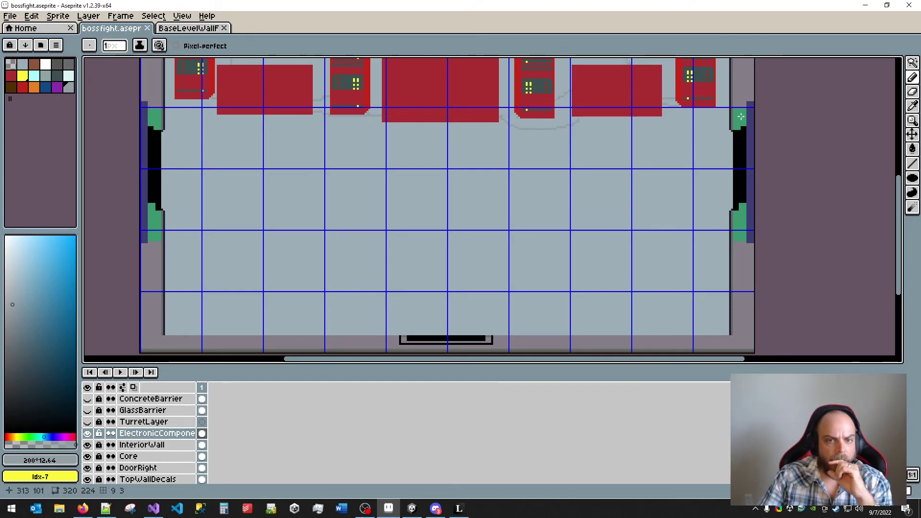
scroll(539, 180, down, 2)
scroll(470, 217, up, 2)
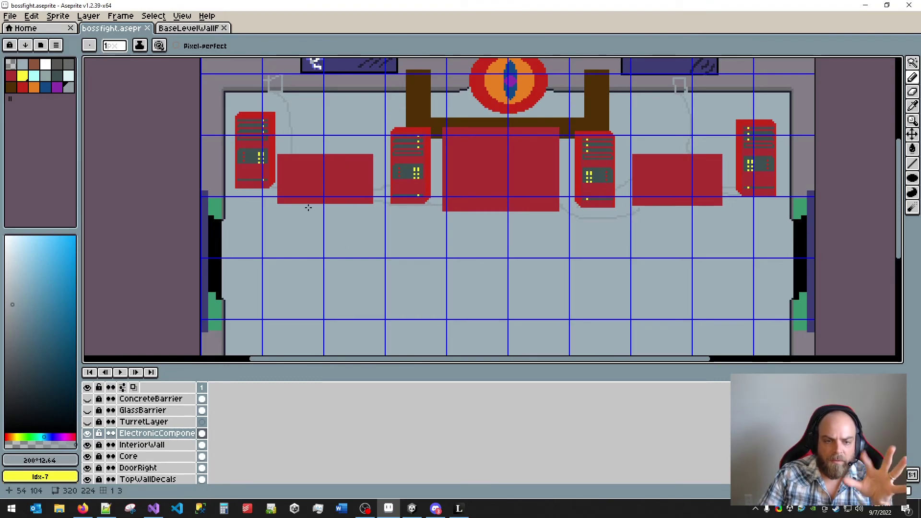
- Switch to Firefox, open a new tab and look over the "Super Computer Cern" image results
click(79, 510)
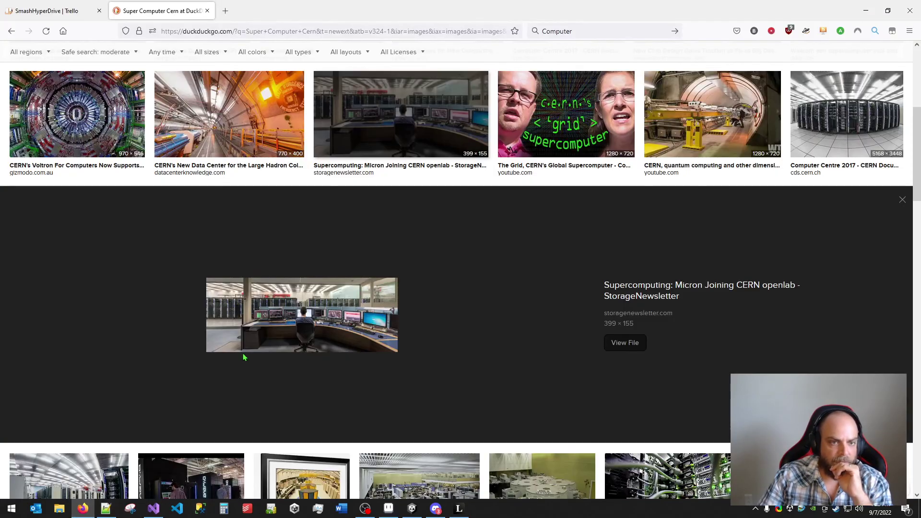
click(225, 11)
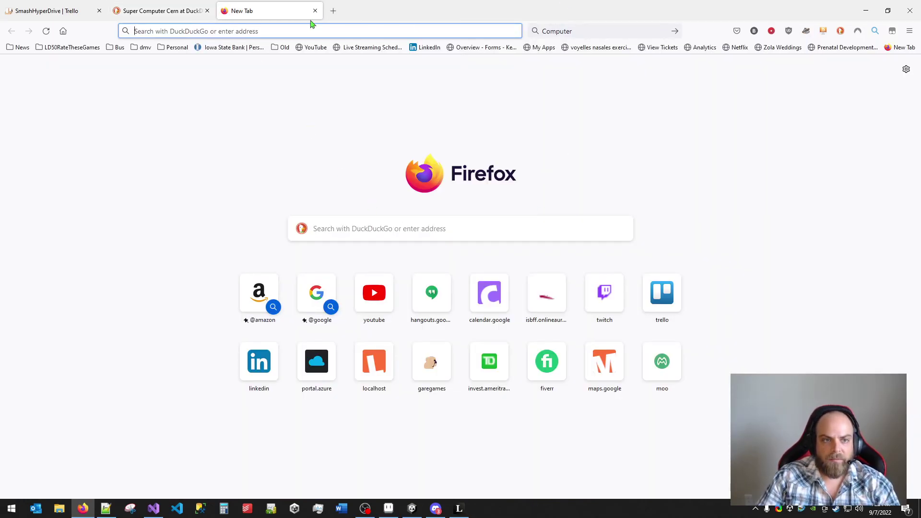
click(160, 11)
click(188, 120)
click(96, 120)
click(417, 128)
scroll(265, 43, up, 4)
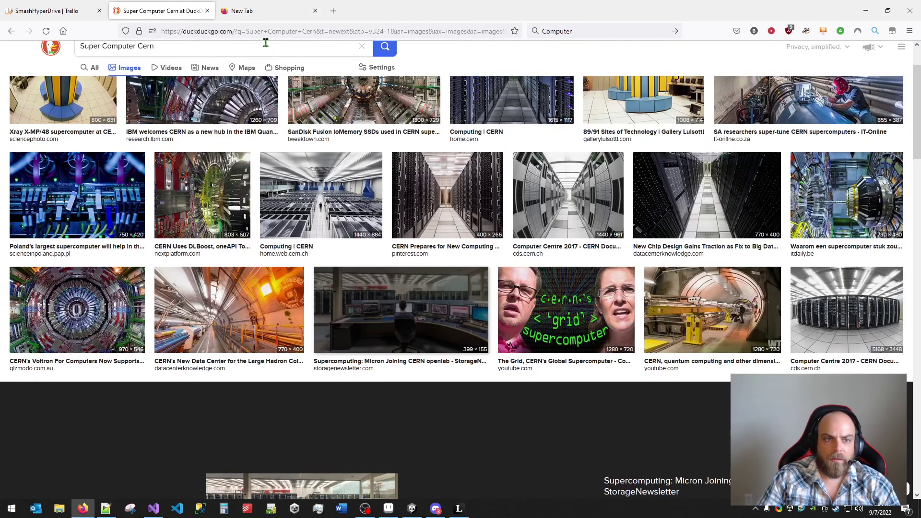
- Search the web for "power supply" in the new tab
key(ctrl+Tab)
click(582, 32)
text(powe)
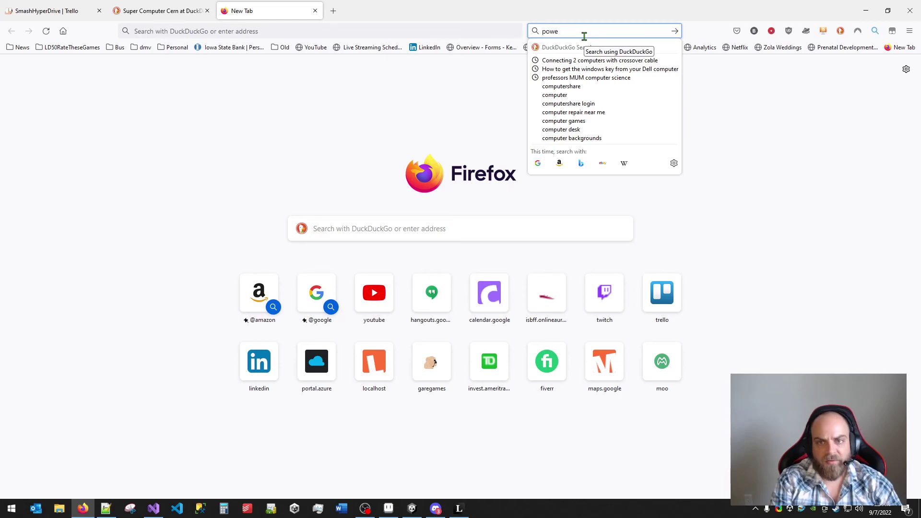
text(rsu)
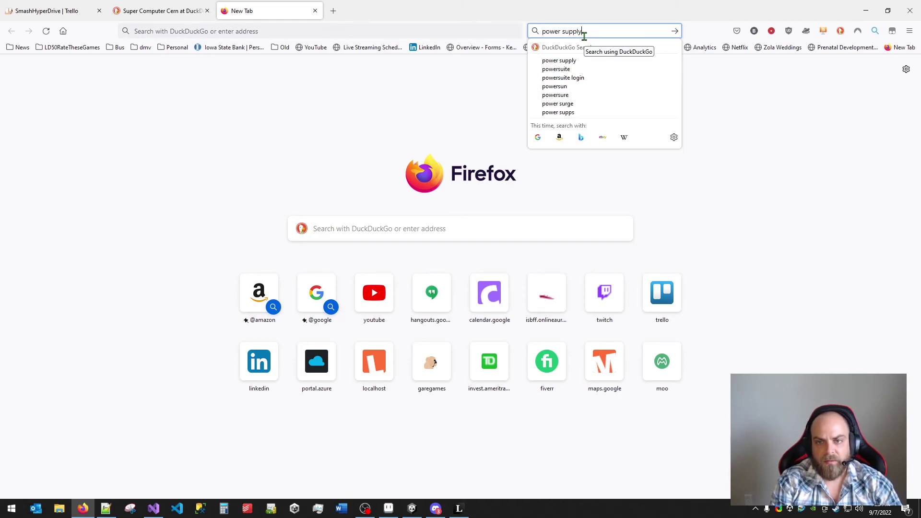
key(Return)
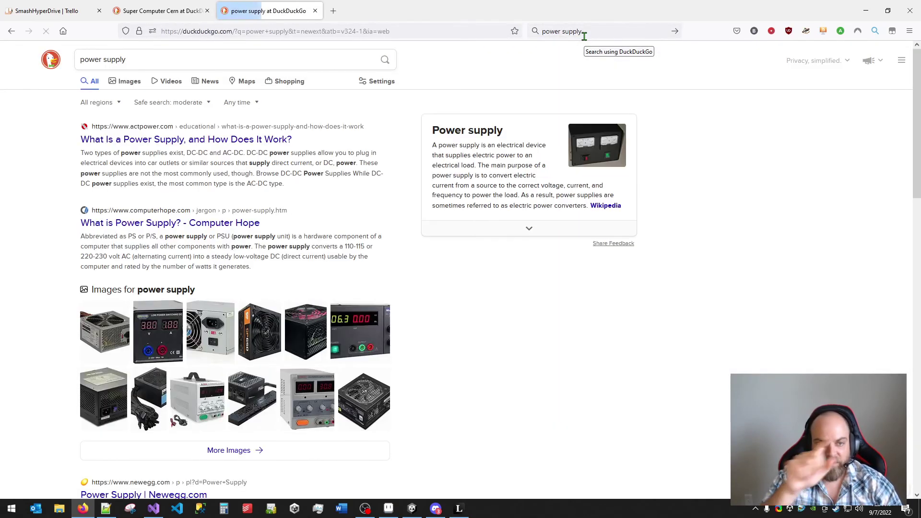
- Open the image results for power supply and preview the 1410 90 W and Edulab DC units
click(363, 360)
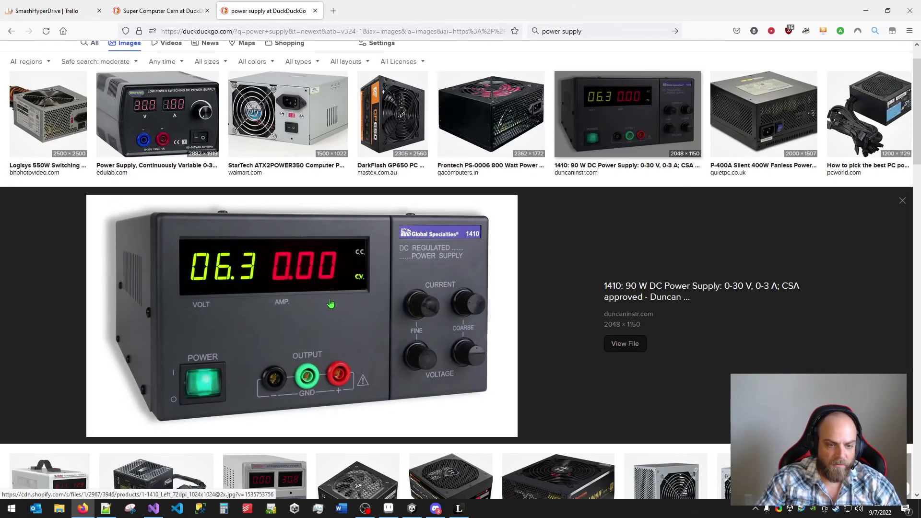
scroll(365, 303, up, 1)
click(168, 144)
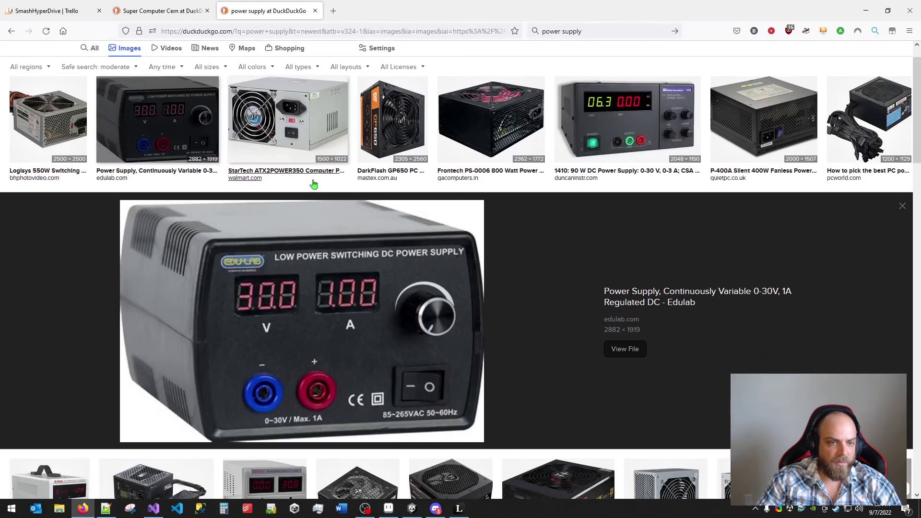
click(298, 144)
click(183, 134)
scroll(260, 250, down, 2)
scroll(259, 250, up, 3)
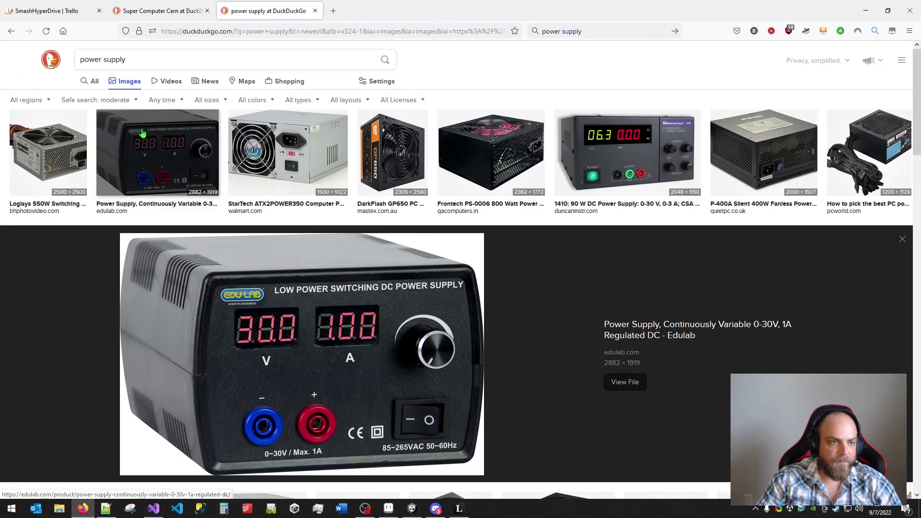
- Preview the Benchtop Linear DC and Dr.meter 30V/5A bench power supplies among the image results
click(629, 154)
scroll(230, 336, down, 3)
click(228, 340)
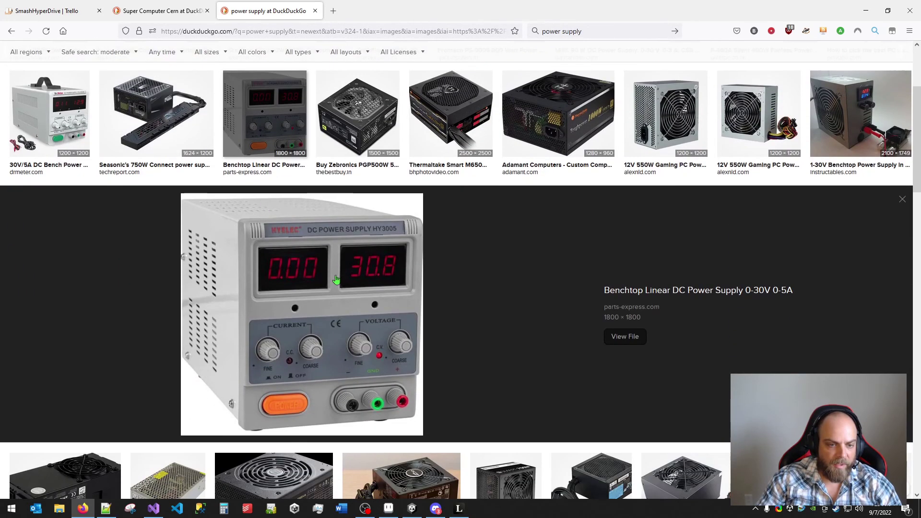
scroll(225, 356, up, 3)
click(77, 302)
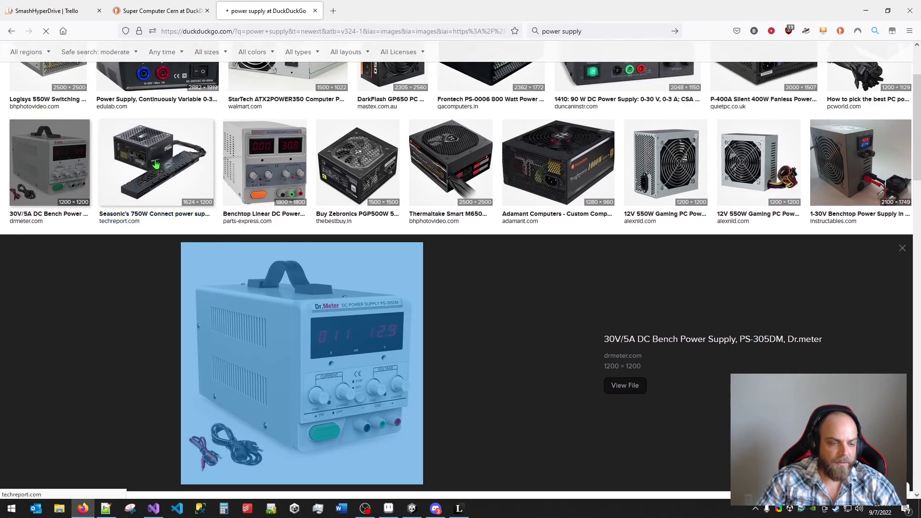
- Open the Seasonic 750W Connect power supply picture at full size and examine its connector strip up close
click(146, 177)
click(144, 124)
click(165, 117)
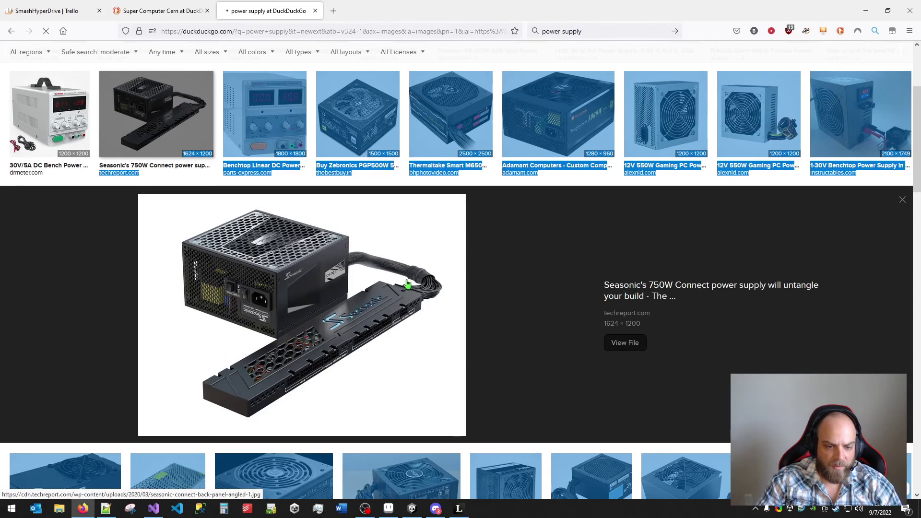
click(423, 331)
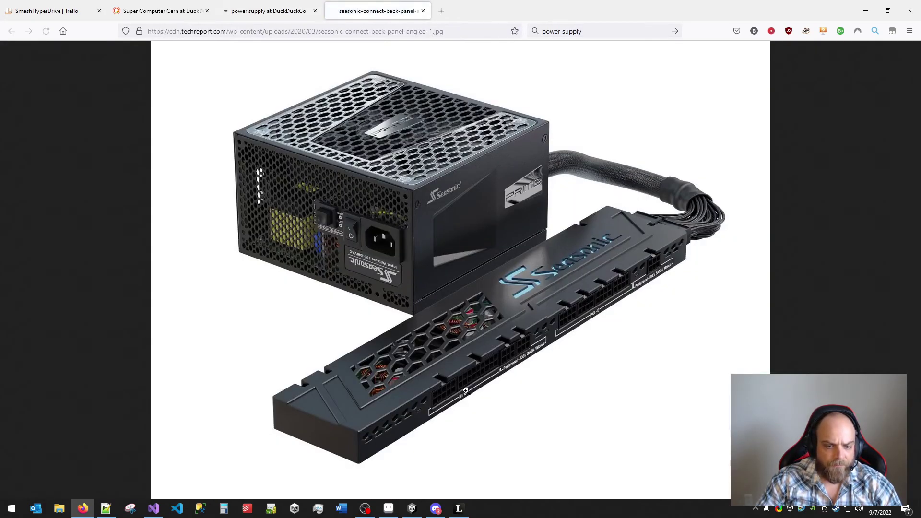
click(465, 391)
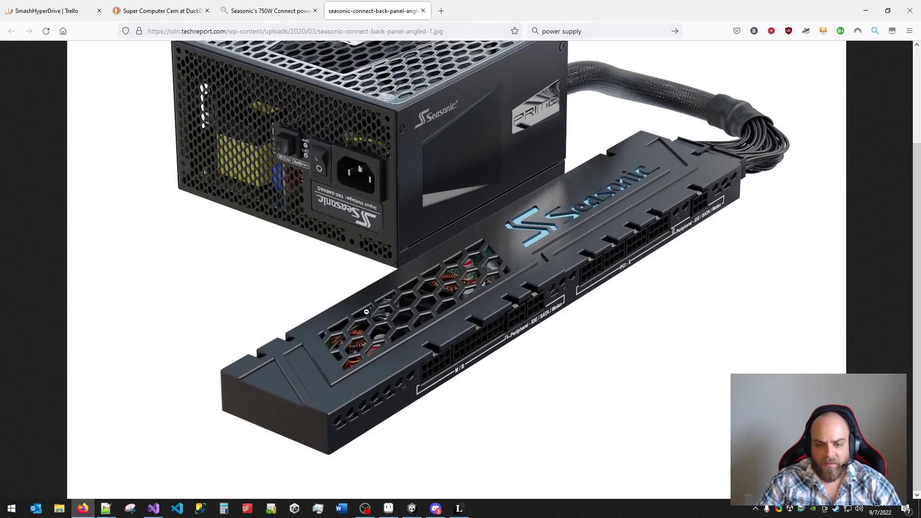
- Skim the Tech Report article on the Seasonic 750W Connect power supply for more reference pictures
click(268, 10)
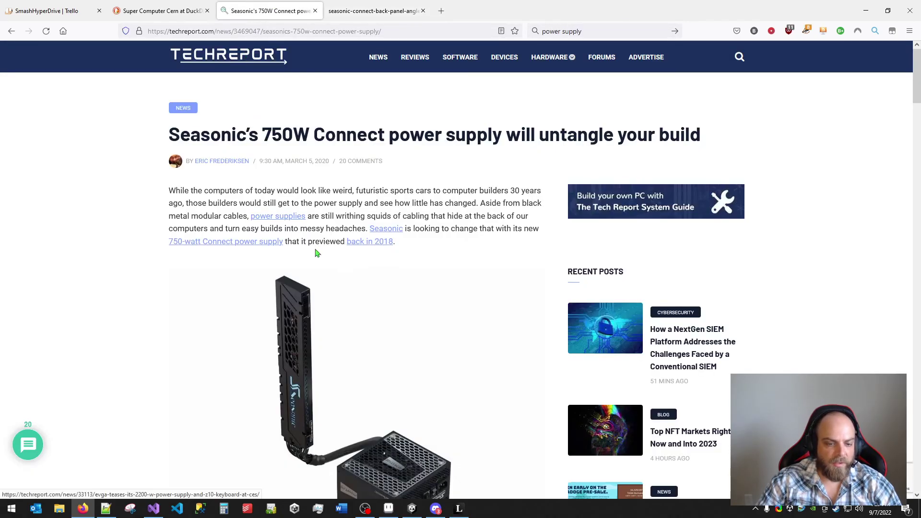
scroll(337, 268, down, 5)
scroll(337, 267, down, 7)
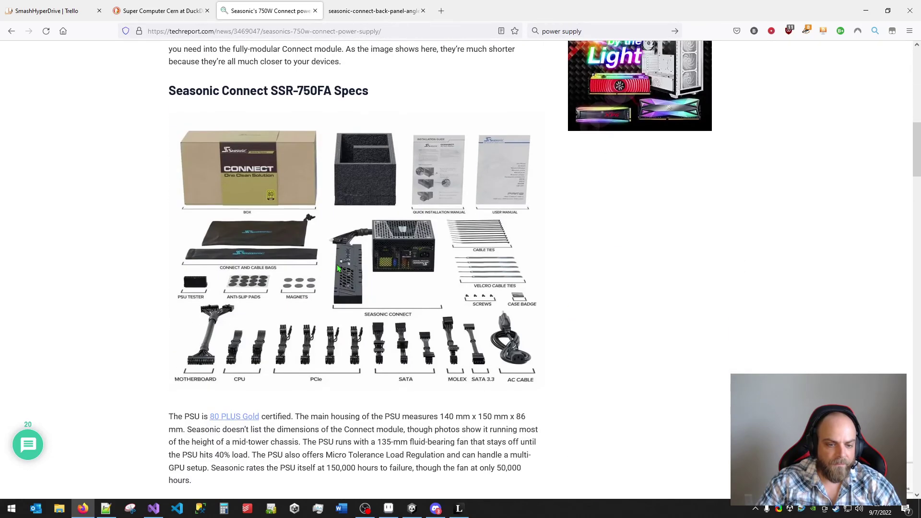
scroll(337, 267, down, 10)
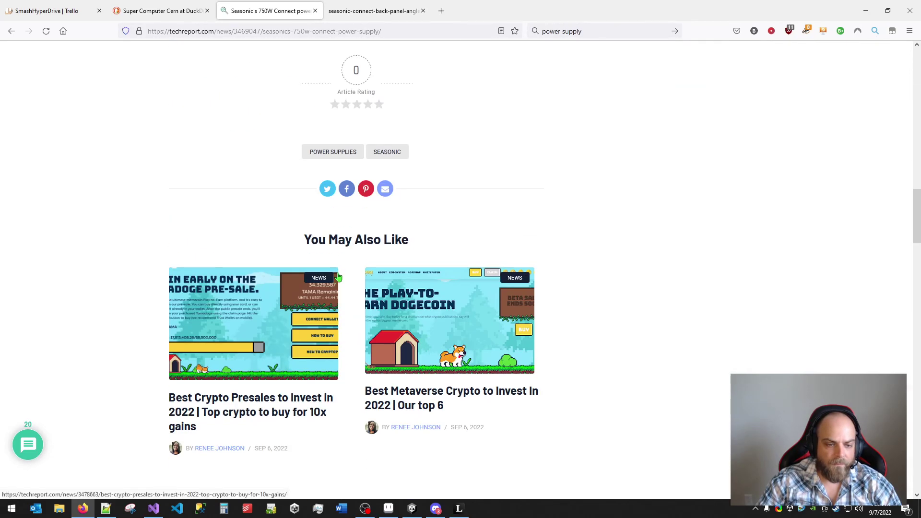
scroll(471, 332, up, 4)
- Close the two Seasonic tabs and preview the "CERN Prepares for New Computing Challenges" server rack photo
key(ctrl+w)
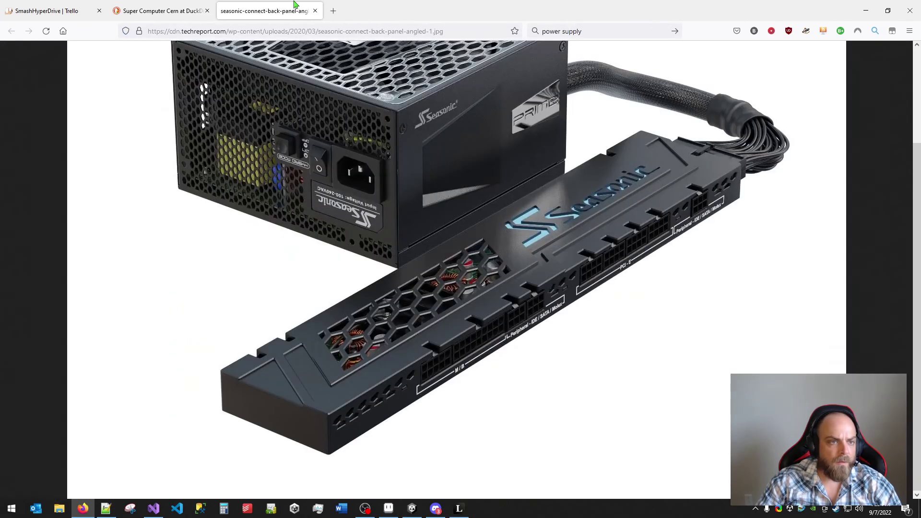
key(ctrl+w)
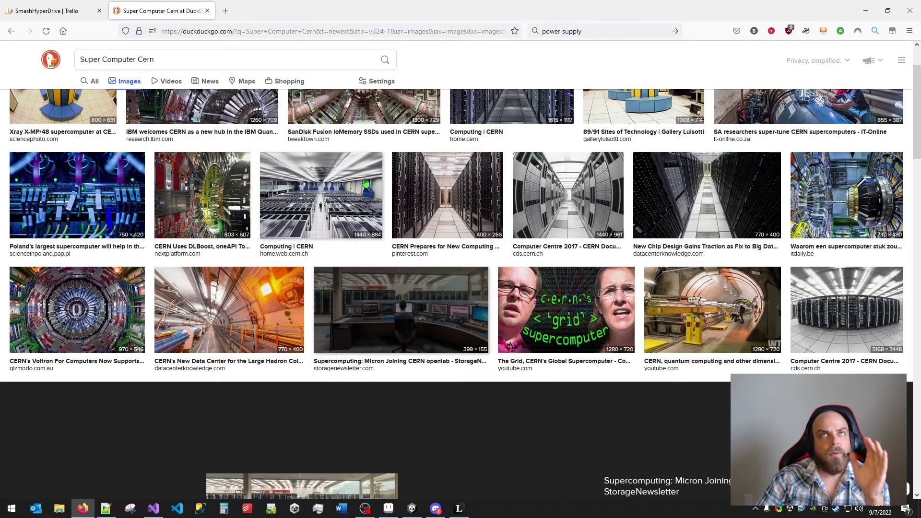
scroll(442, 179, down, 1)
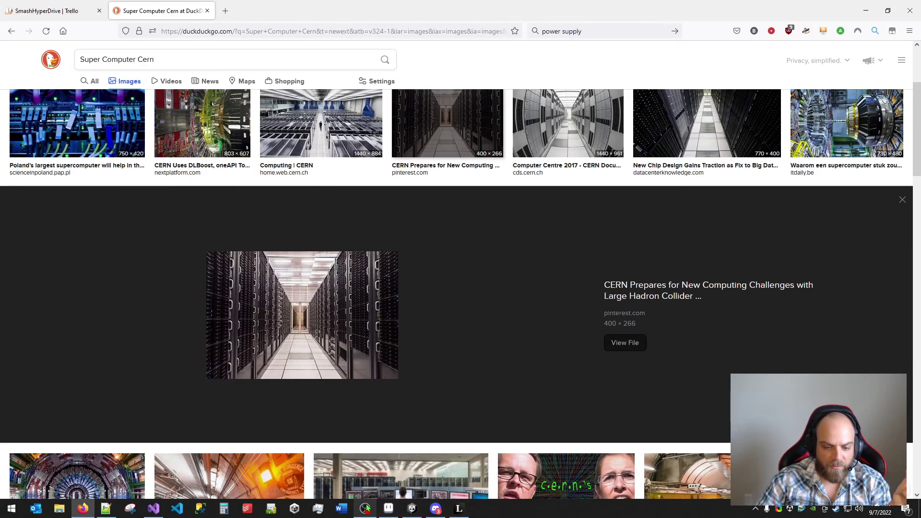
- Switch back to Aseprite and draw short grey cables beside the upper slots of the outer left server tower
click(394, 510)
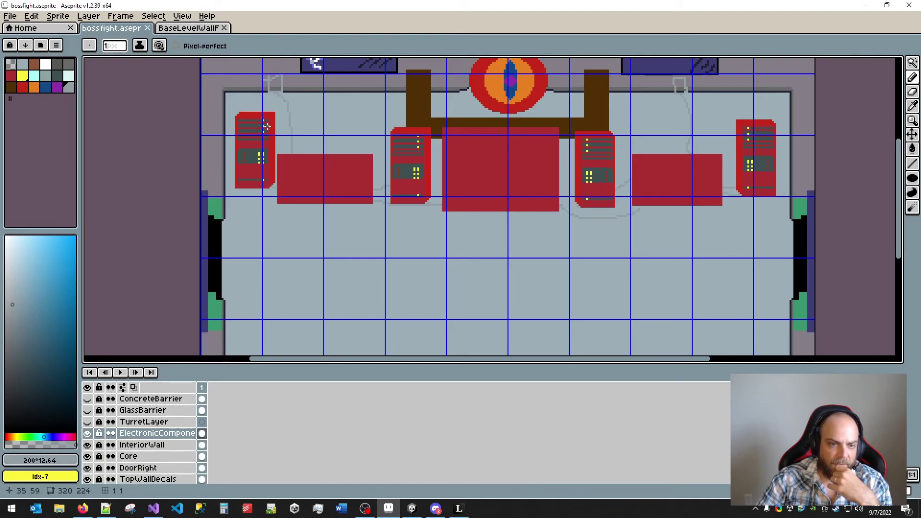
scroll(270, 125, up, 4)
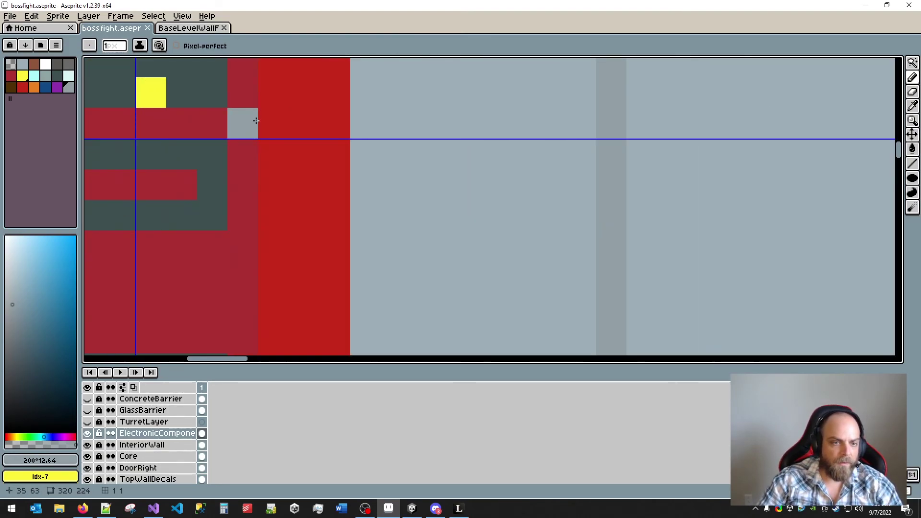
drag(251, 125, 264, 131)
mouse_move(269, 185)
mouse_down()
mouse_move(267, 161)
mouse_move(268, 230)
mouse_move(243, 252)
mouse_move(288, 242)
mouse_up()
scroll(283, 251, down, 3)
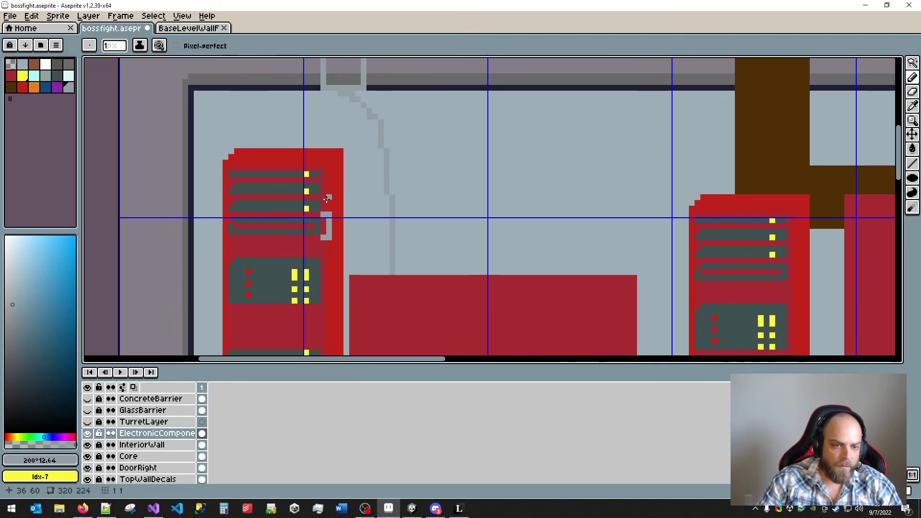
click(324, 175)
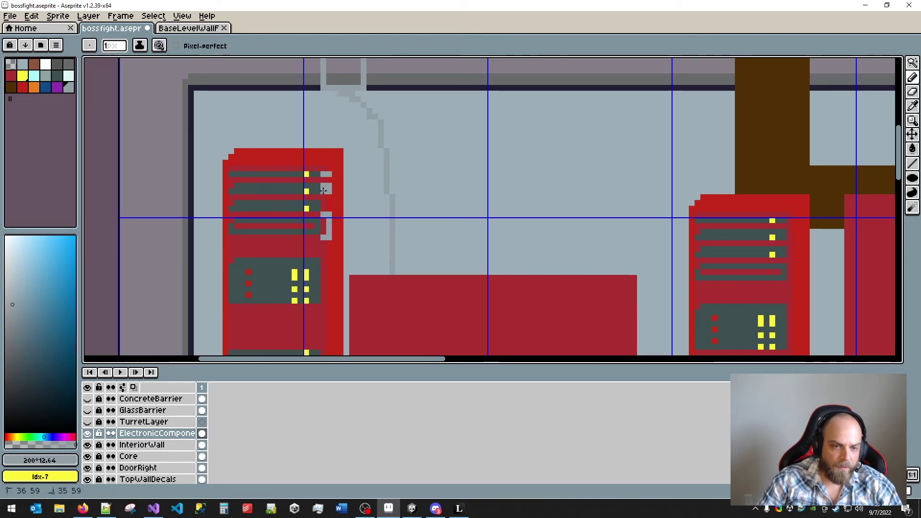
- Try adding more grey cables beside the third slot and the large panel of the outer left tower
drag(324, 203, 323, 208)
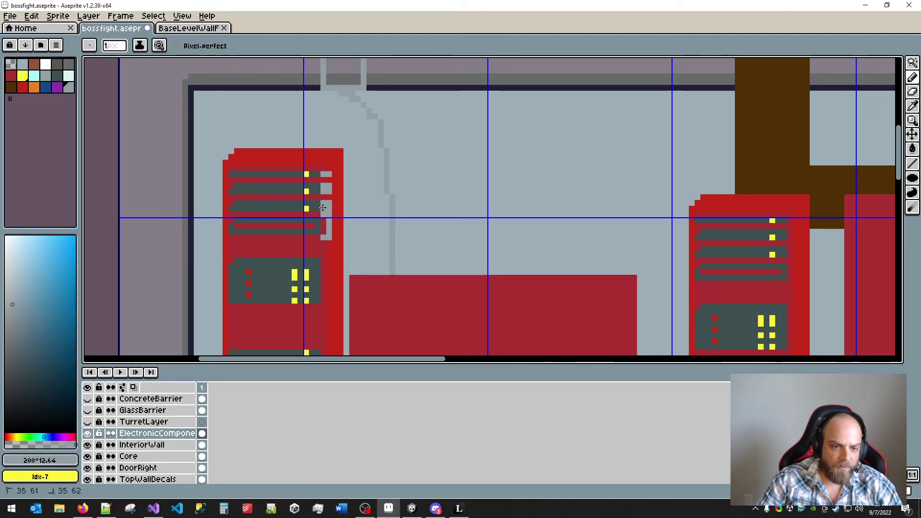
scroll(322, 208, down, 1)
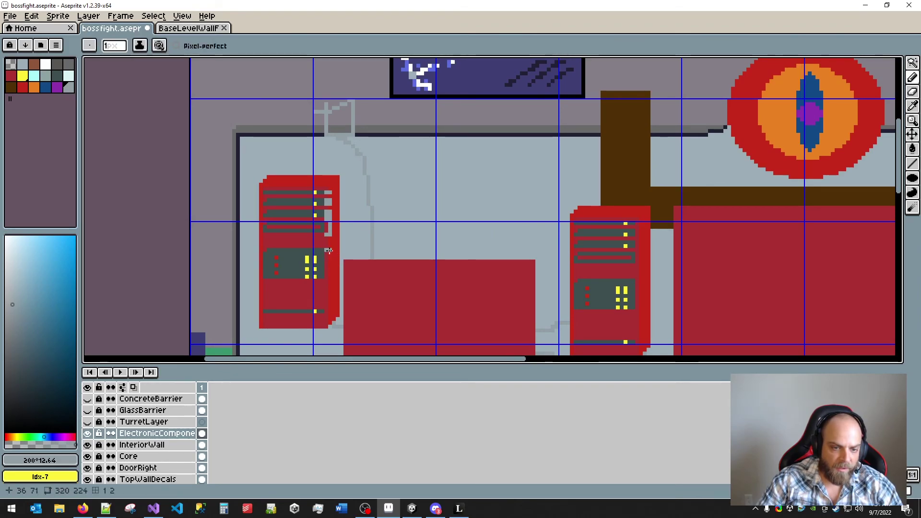
drag(330, 253, 328, 276)
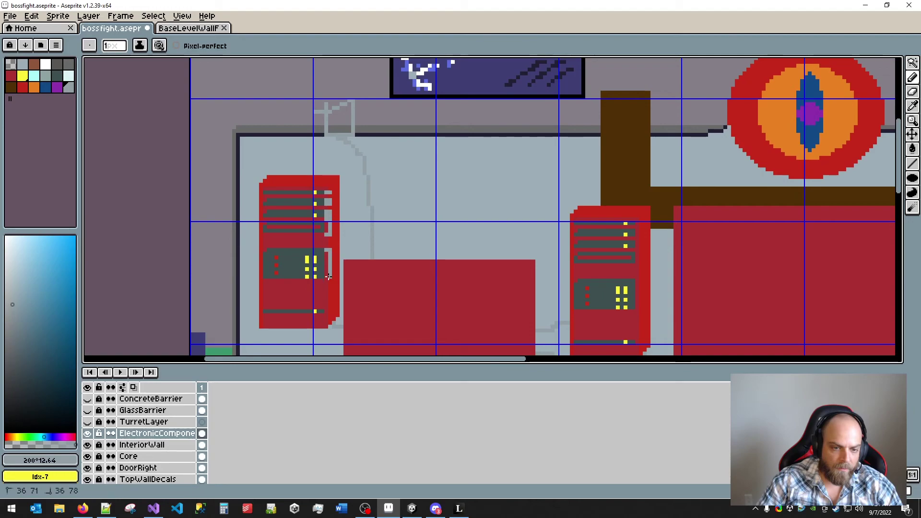
scroll(317, 321, down, 1)
scroll(339, 323, up, 3)
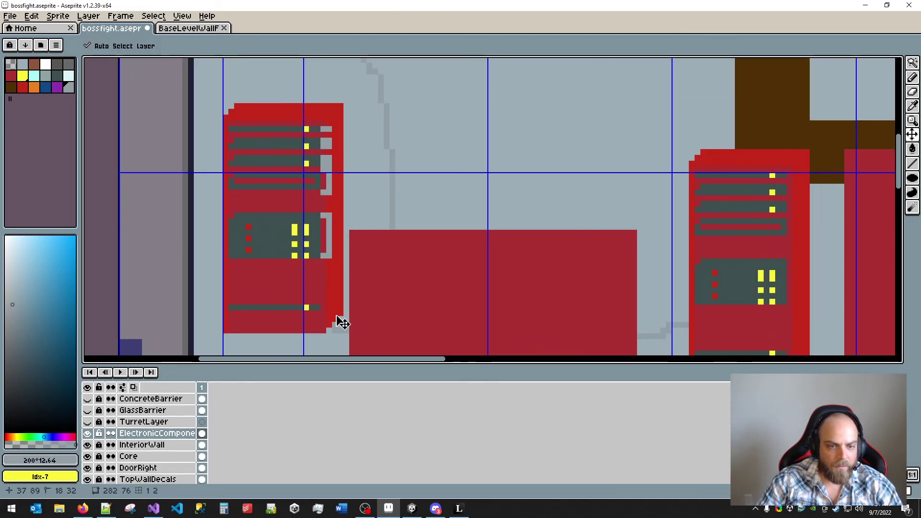
- Undo the grey cable strokes beside the outer left server tower and save the bossfight sprite
key(ctrl+z)
key(ctrl+z)
key(ctrl+z)
key(ctrl+z)
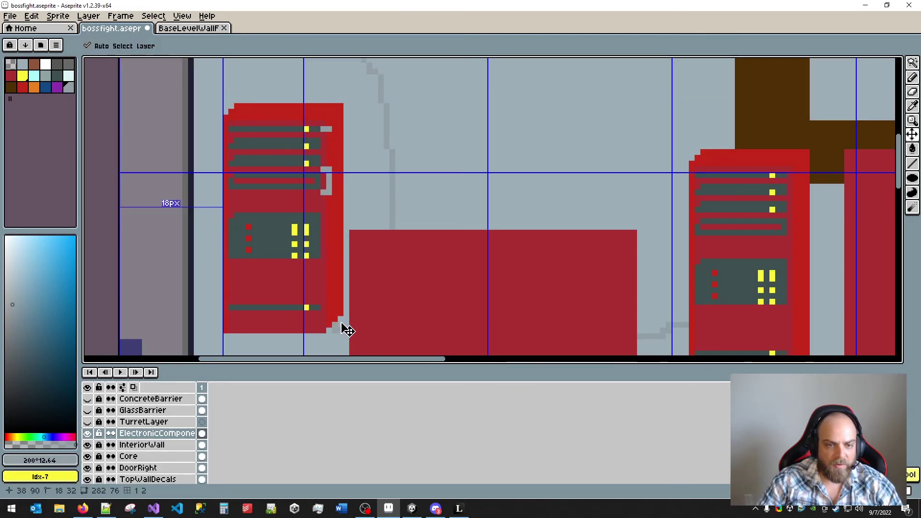
key(ctrl+z)
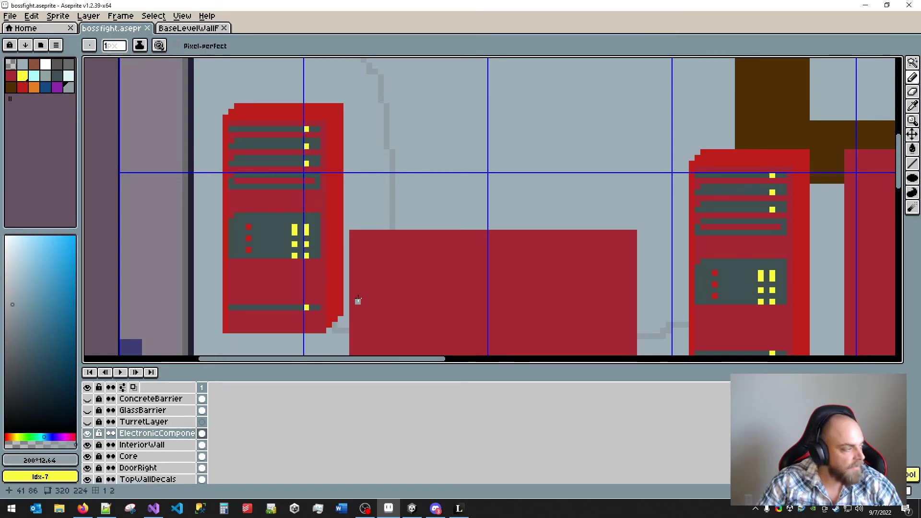
key(ctrl+s)
- Outline top and side faces about 5 px deep behind the box between the two left towers, using the box's dark red
drag(570, 272, 306, 115)
drag(323, 231, 575, 336)
drag(521, 300, 525, 262)
drag(558, 217, 458, 223)
alt+click(513, 249)
drag(514, 253, 393, 223)
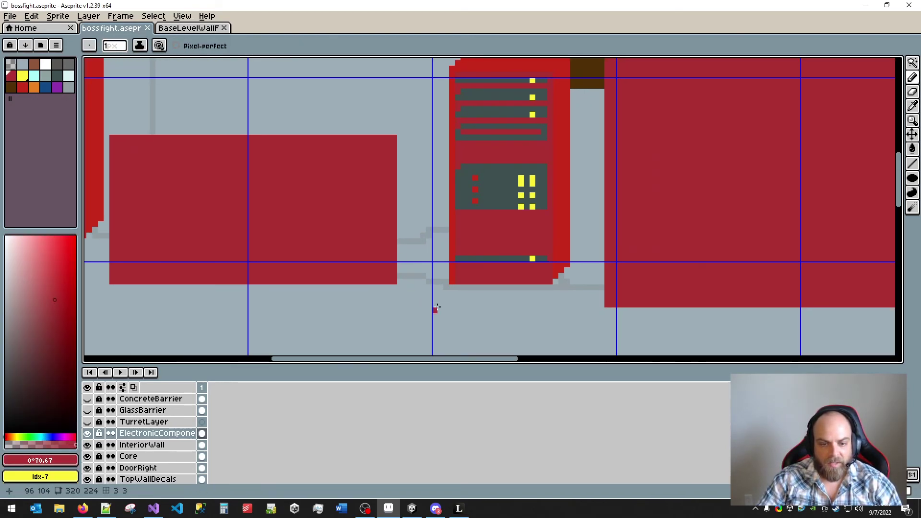
shift+click(412, 258)
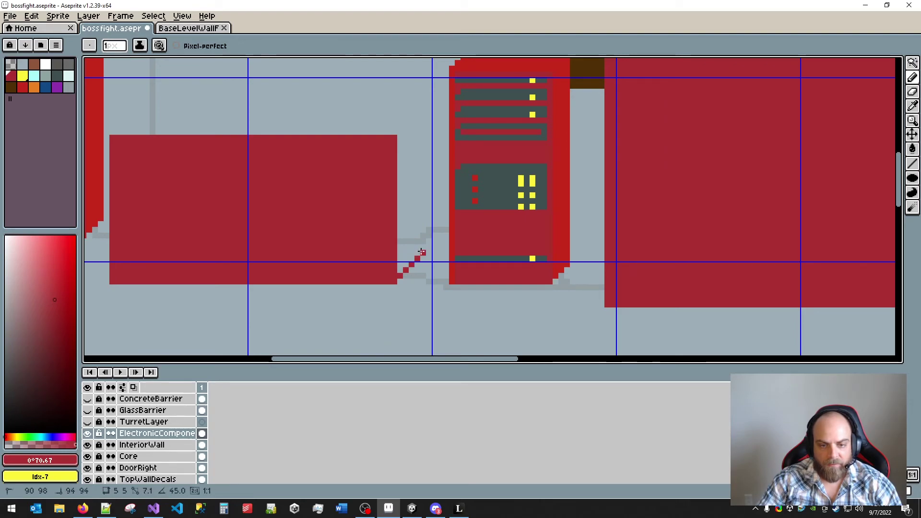
shift+click(421, 251)
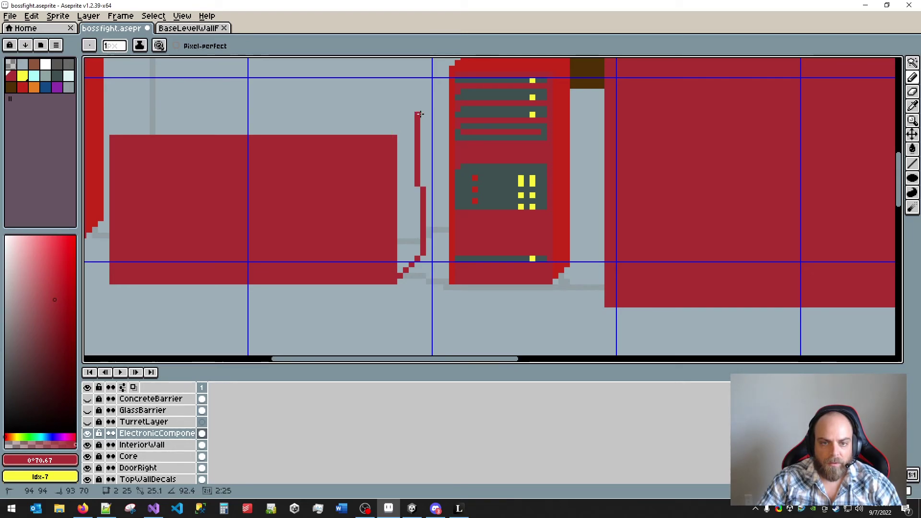
shift+click(422, 110)
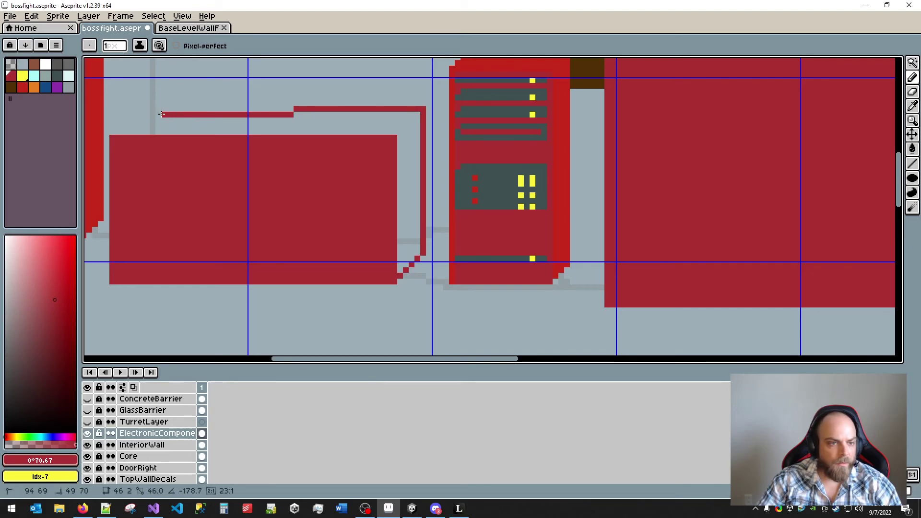
shift+click(133, 109)
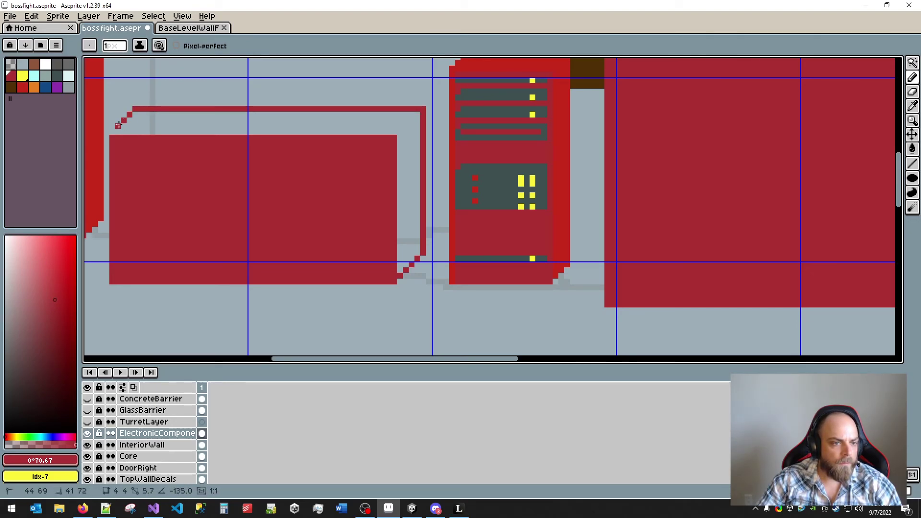
shift+click(117, 130)
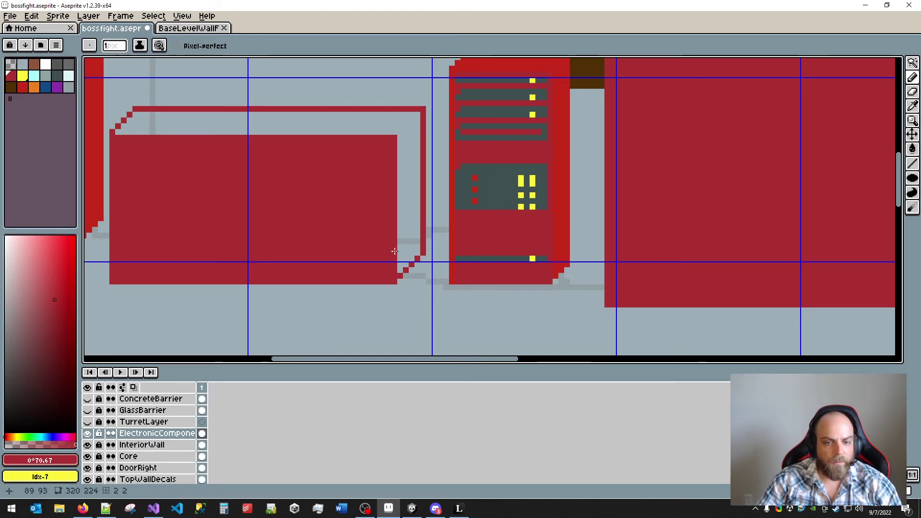
- Fill the outlined top and side faces of the box with the brighter red (Idx-13), including the strips over the grey cables
key(w)
click(406, 139)
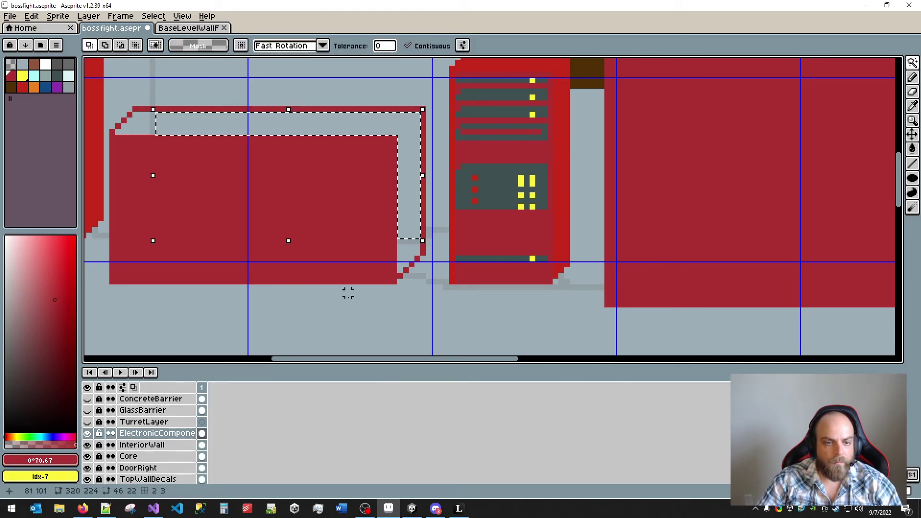
click(22, 87)
key(f)
click(408, 245)
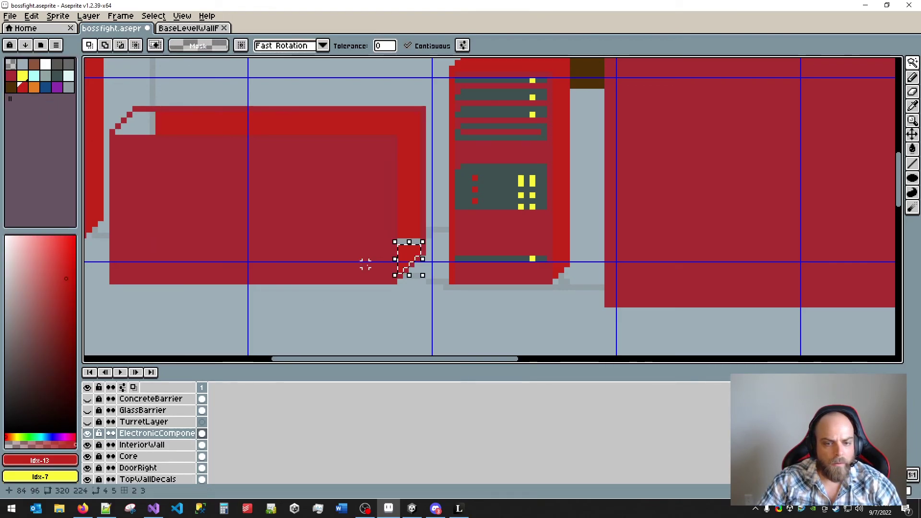
key(f)
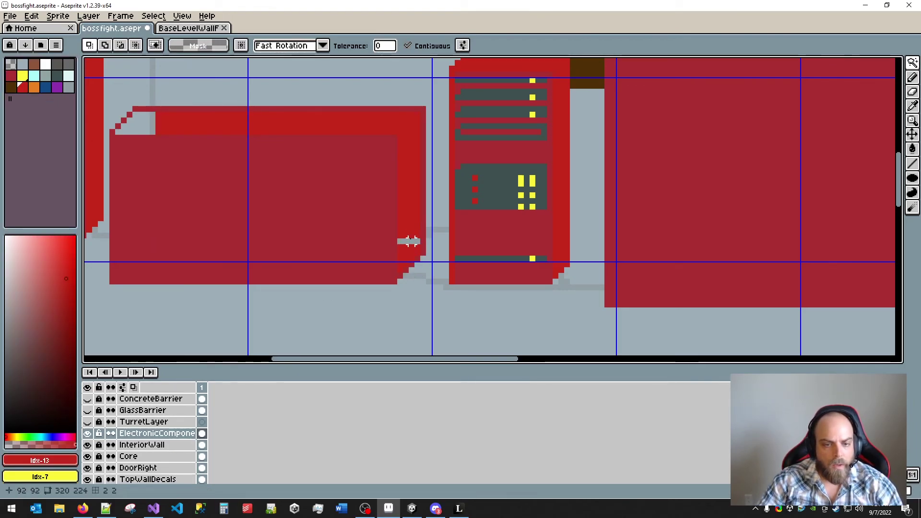
click(409, 241)
click(141, 127)
key(f)
click(152, 127)
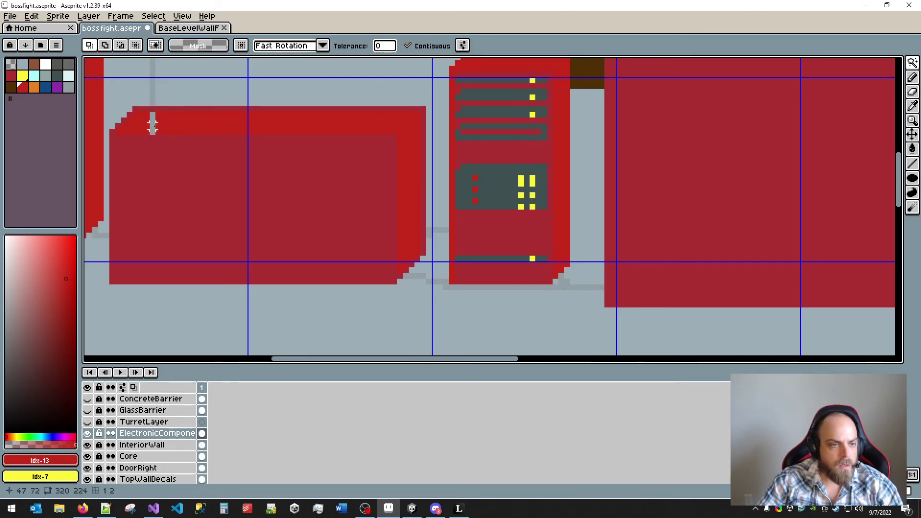
key(f)
key(ctrl+d)
- Recolour the dark outline pixels along the box's stepped corner and back edge with the side-face red #c72a19
drag(274, 198, 322, 237)
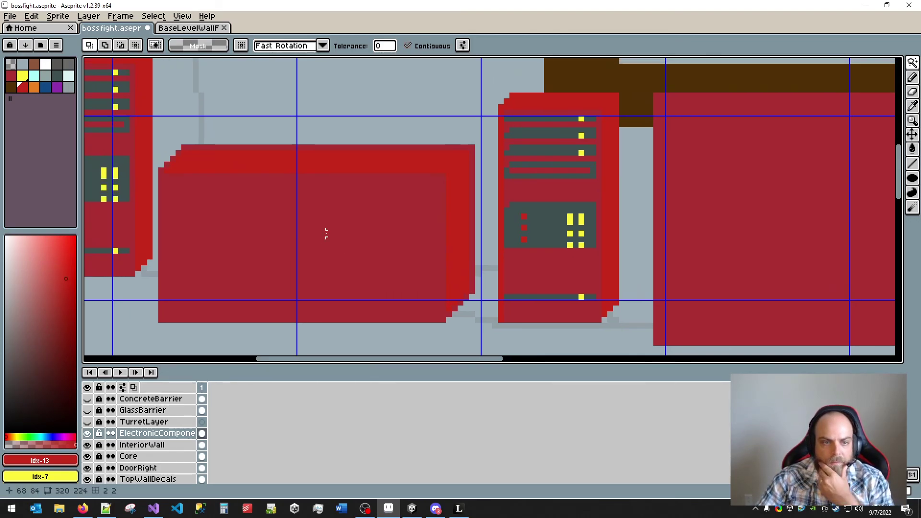
key(i)
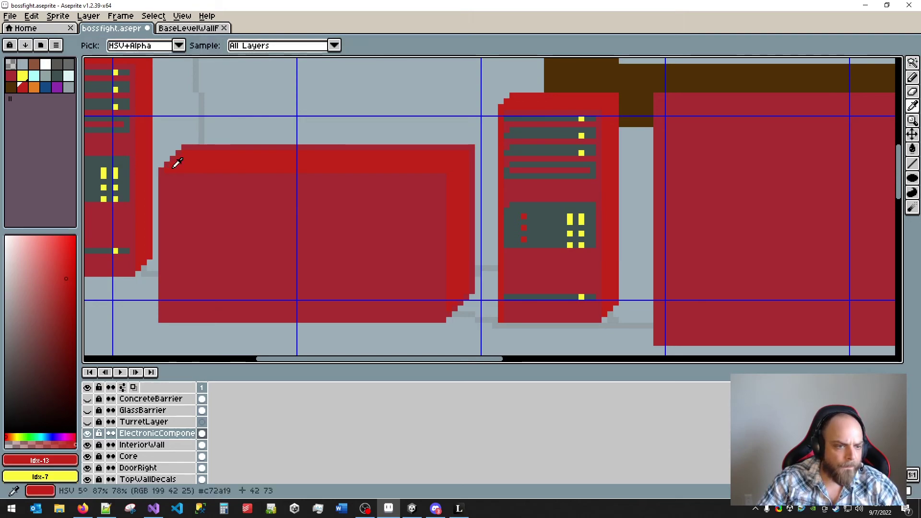
click(174, 163)
key(b)
click(162, 169)
click(167, 164)
click(179, 153)
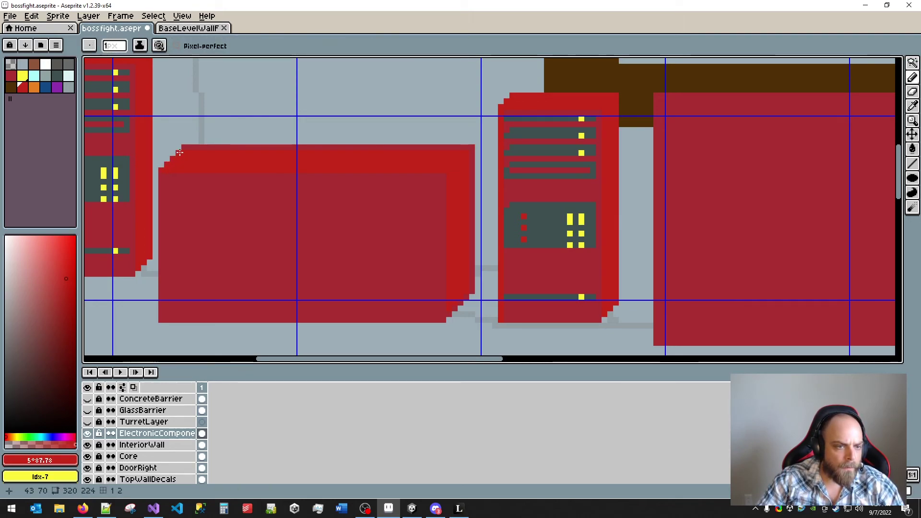
click(184, 147)
shift+click(469, 148)
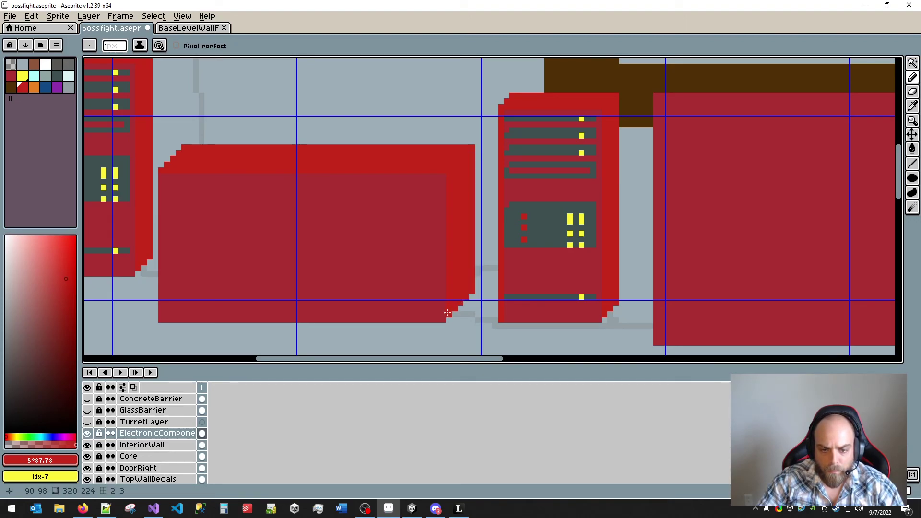
- Show the GlassBarrier layer over the whole component row and sample its pale cyan as the drawing colour
scroll(448, 278, down, 3)
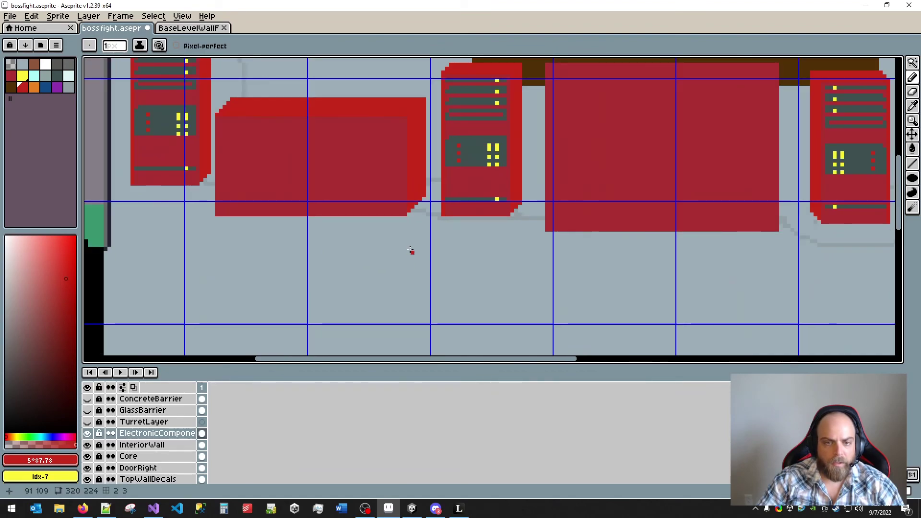
drag(389, 237, 458, 282)
scroll(465, 294, up, 1)
scroll(470, 261, down, 1)
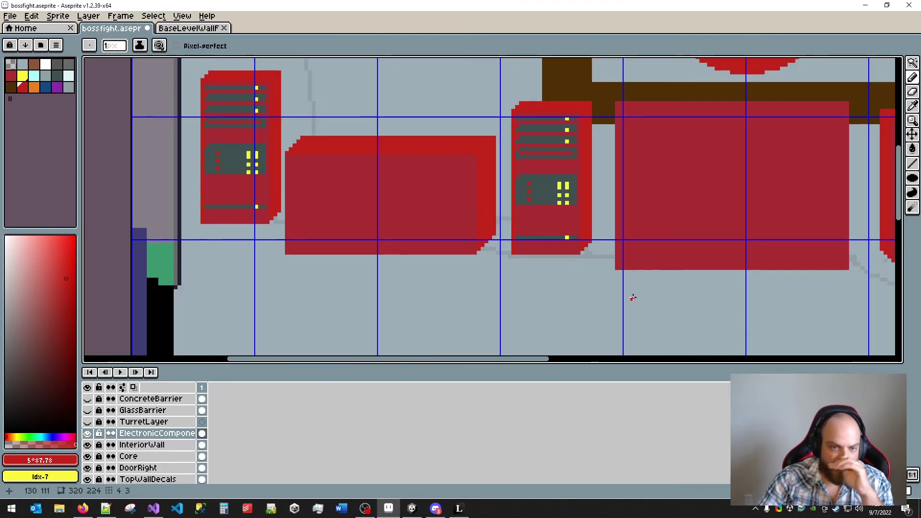
scroll(632, 297, down, 1)
drag(662, 304, 510, 234)
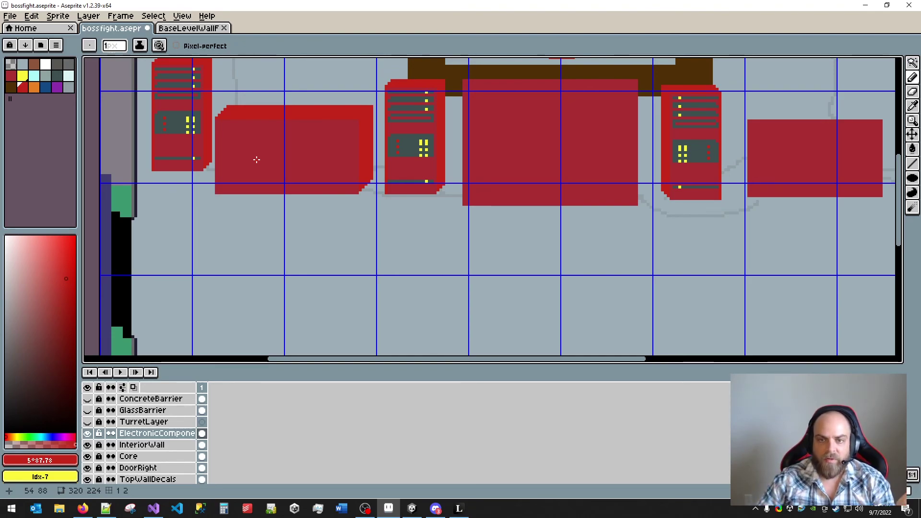
scroll(703, 209, down, 4)
scroll(699, 206, up, 3)
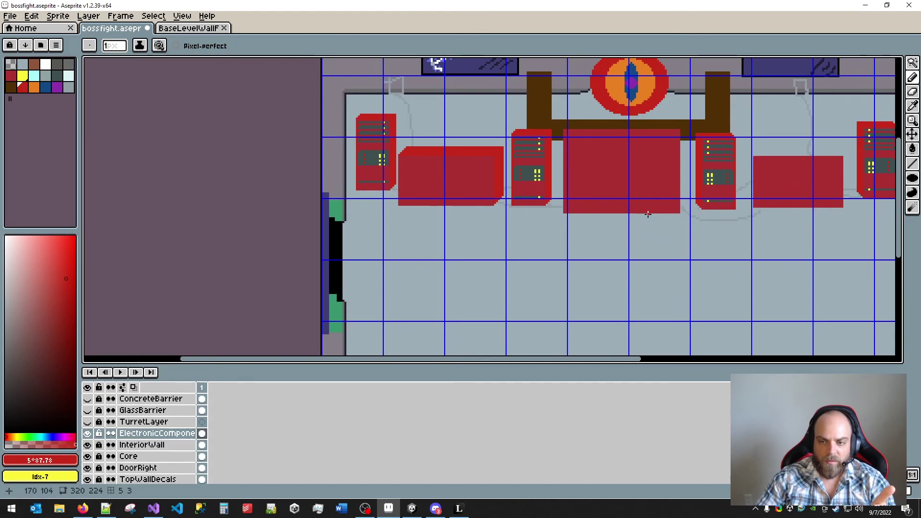
drag(648, 214, 456, 224)
click(87, 410)
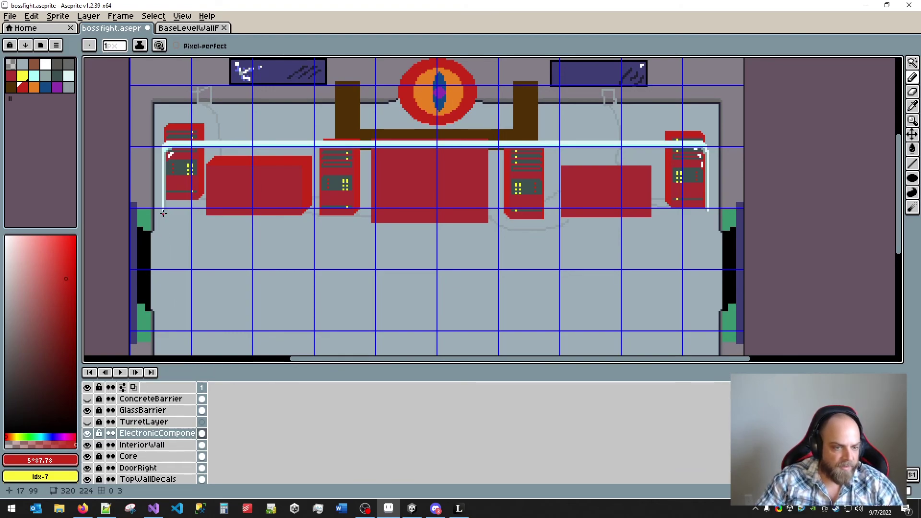
alt+click(165, 203)
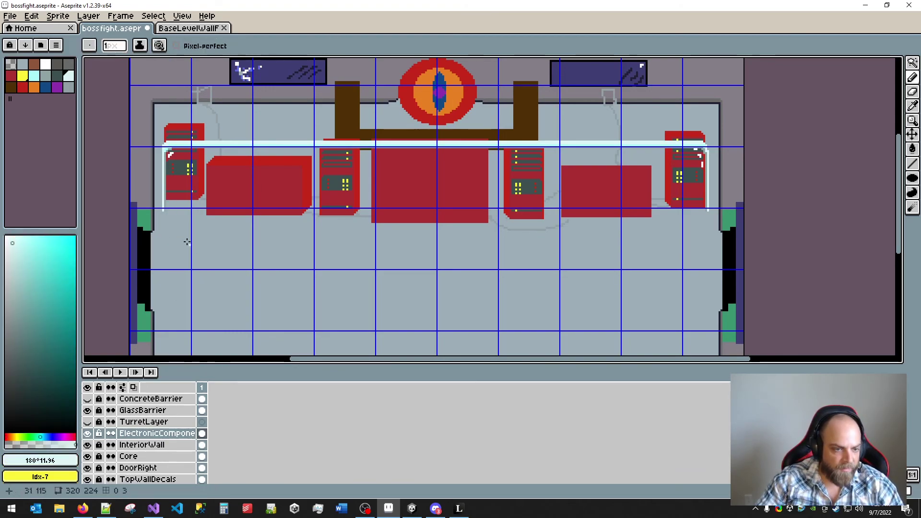
- Try to draw a deep, freehand pale cyan curve across the floor between the glass barrier's two lower ends
click(163, 211)
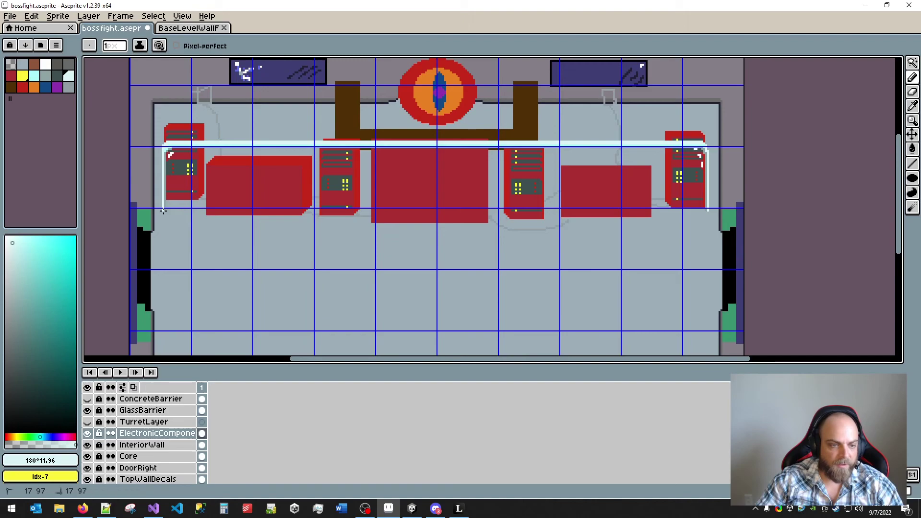
mouse_move(170, 219)
mouse_down()
mouse_move(203, 237)
mouse_move(283, 244)
mouse_move(596, 251)
mouse_move(687, 238)
mouse_up()
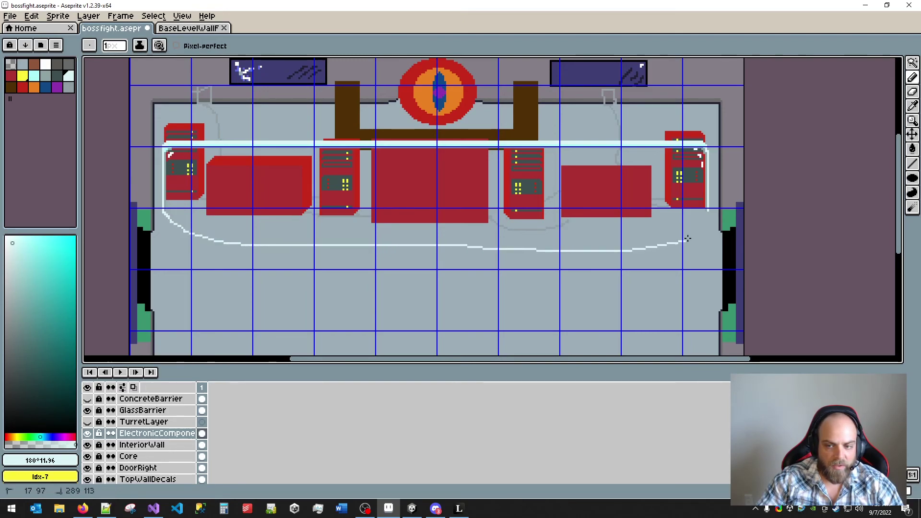
drag(711, 210, 711, 210)
key(ctrl+z)
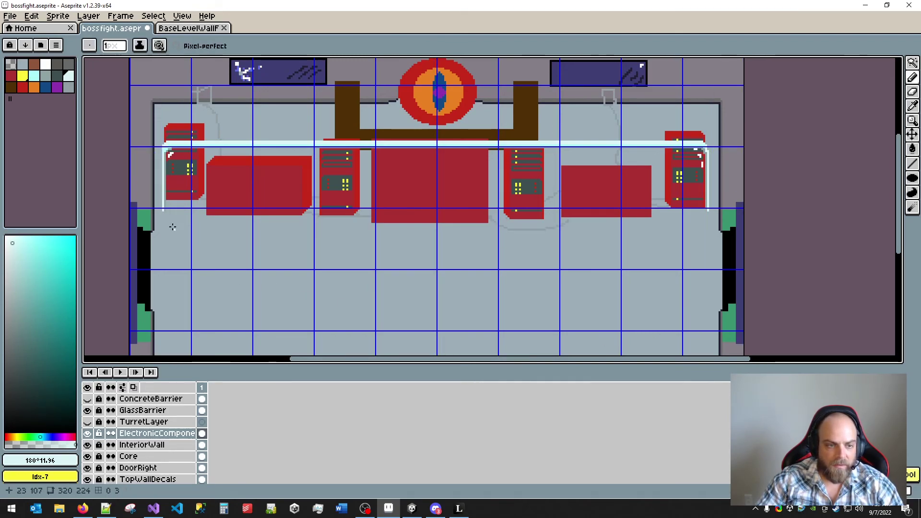
- Draw a shallower pale cyan curve just below the component boxes, joining the lower ends of the glass barrier
drag(163, 211, 168, 213)
drag(261, 225, 574, 229)
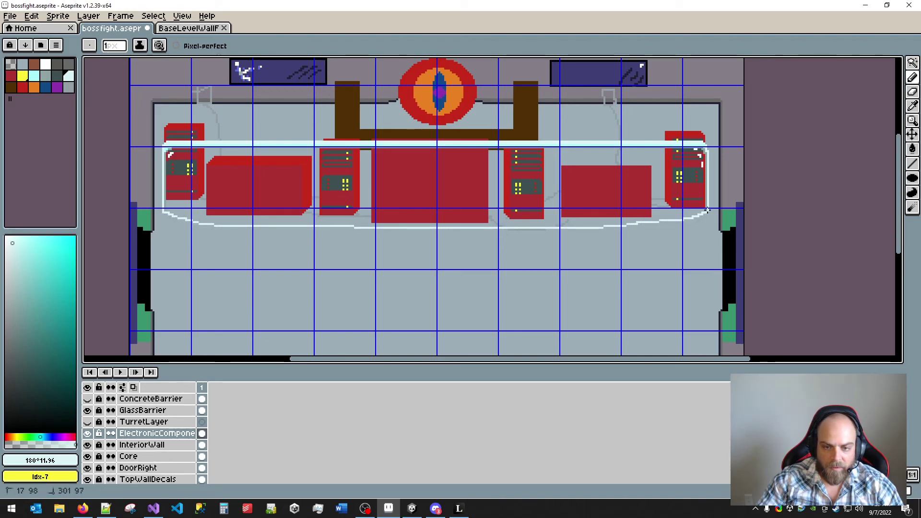
drag(707, 210, 708, 210)
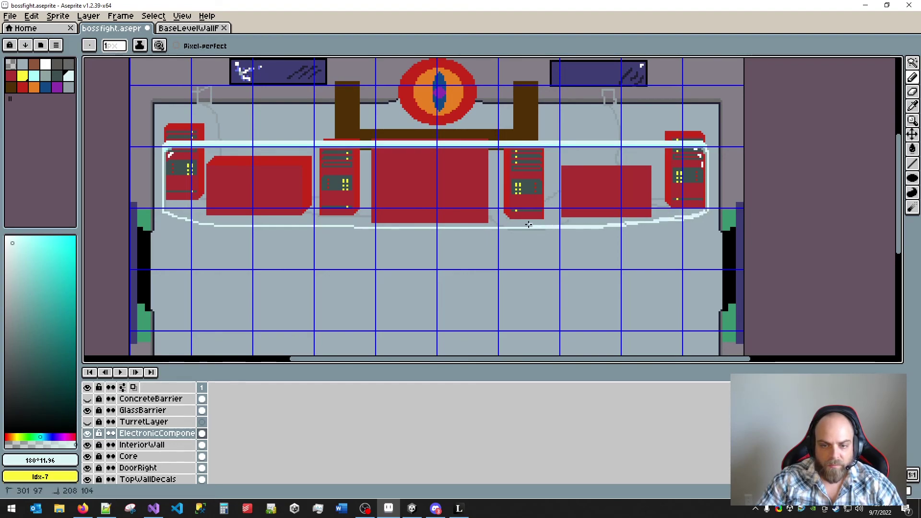
- Try to add a second pale cyan line just above the front curve, running back across the component row
drag(528, 224, 235, 217)
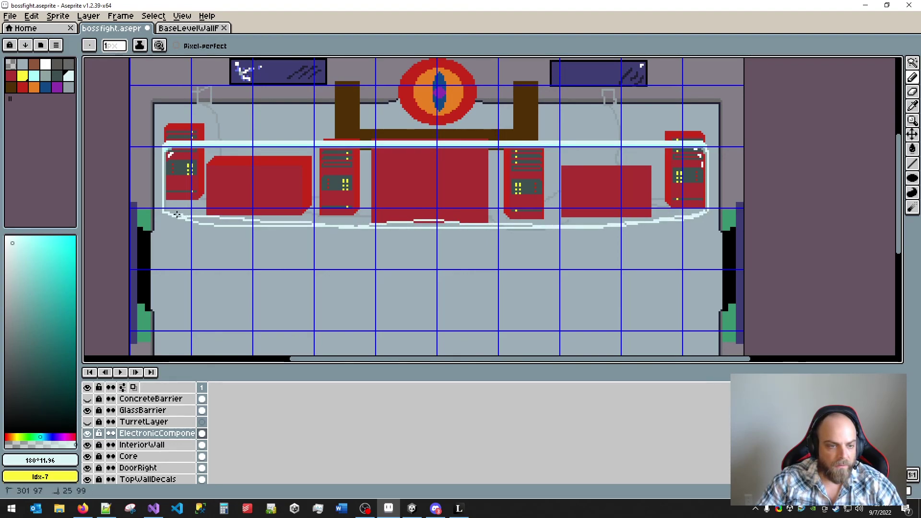
drag(177, 214, 177, 214)
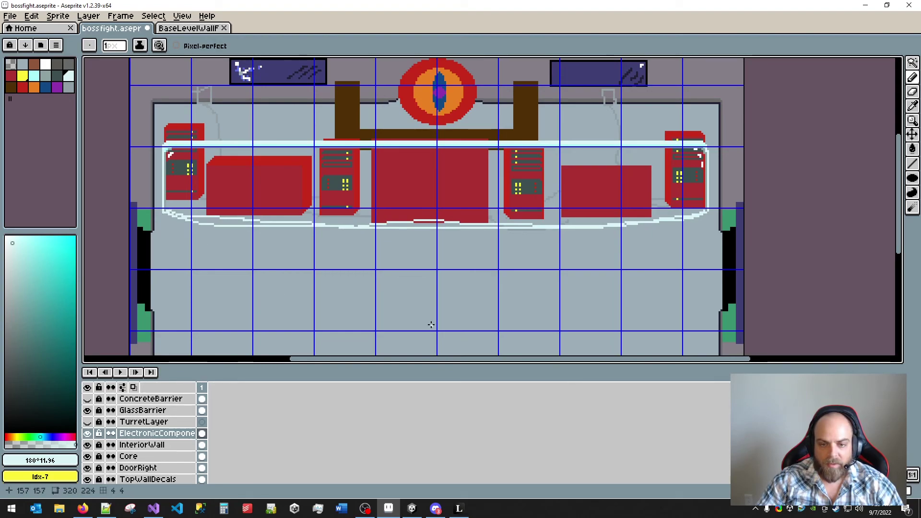
key(ctrl+z)
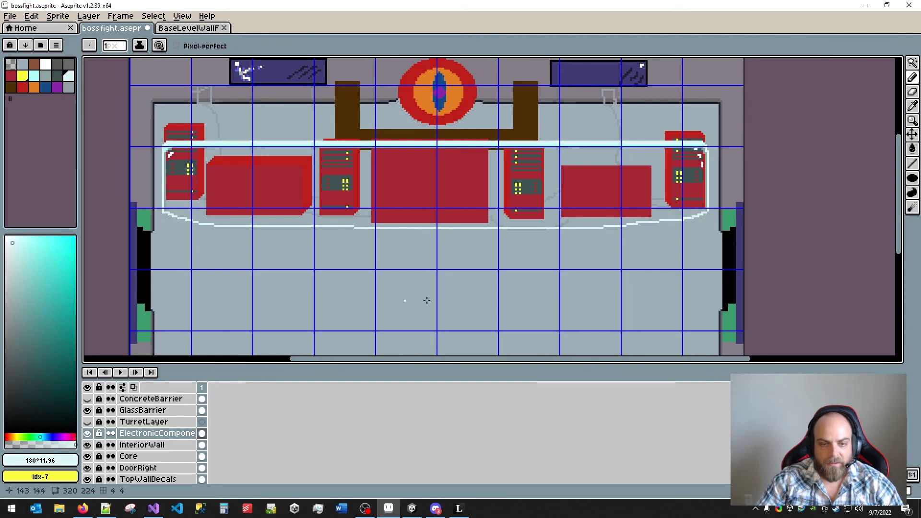
- Check the front curve by briefly showing the ConcreteBarrier layer and by undoing and redoing the curve for comparison
key(ctrl)
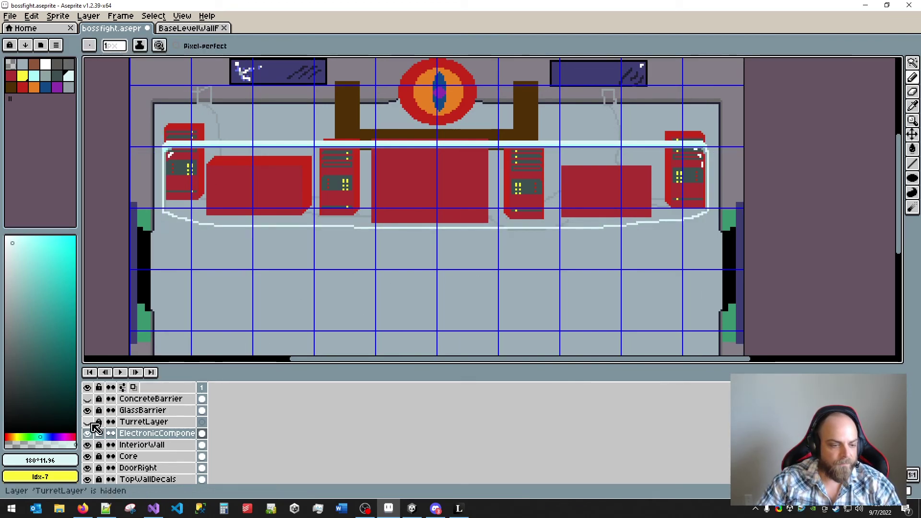
click(86, 399)
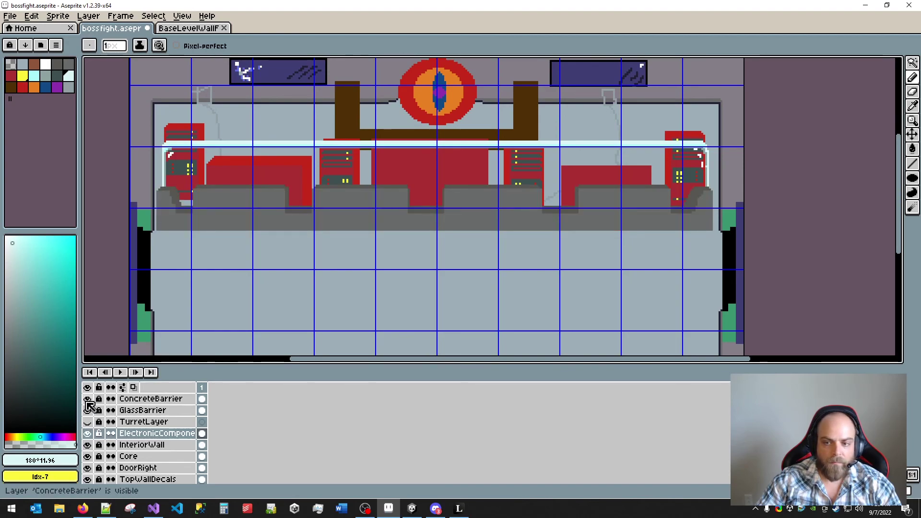
click(87, 400)
key(ctrl+z)
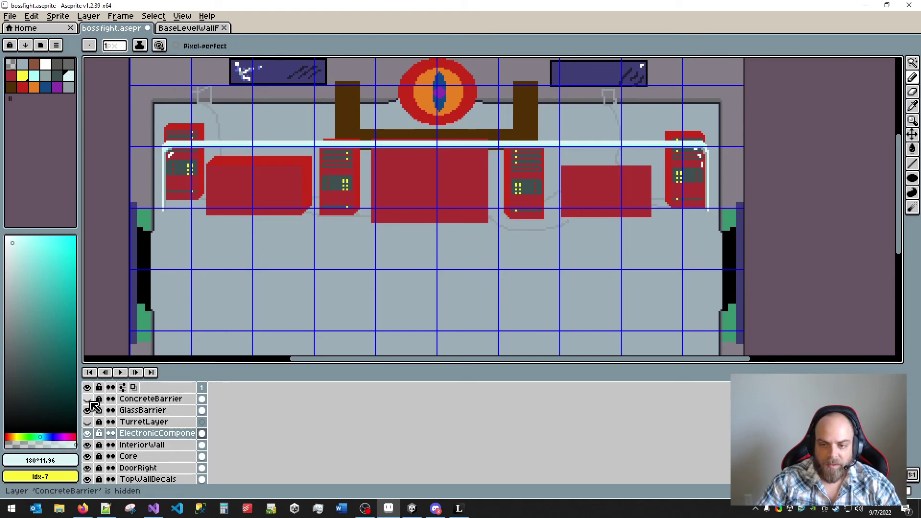
key(ctrl+y)
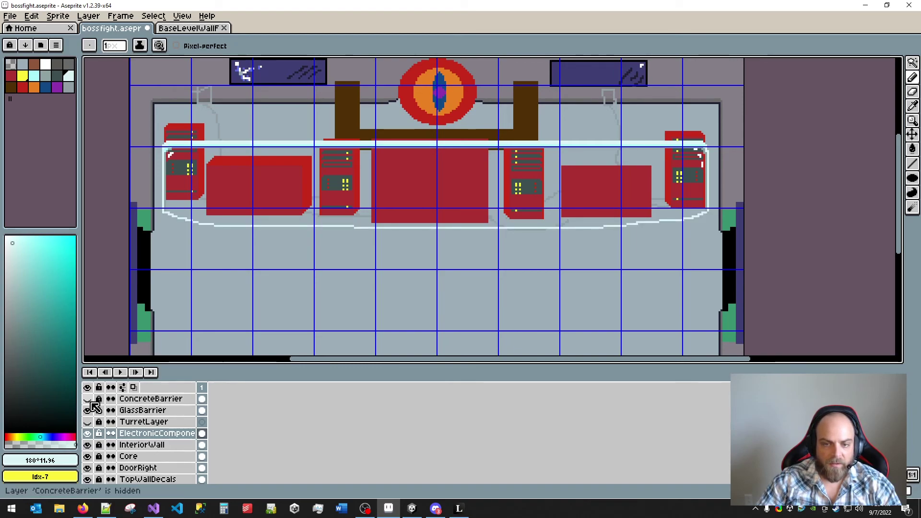
key(v)
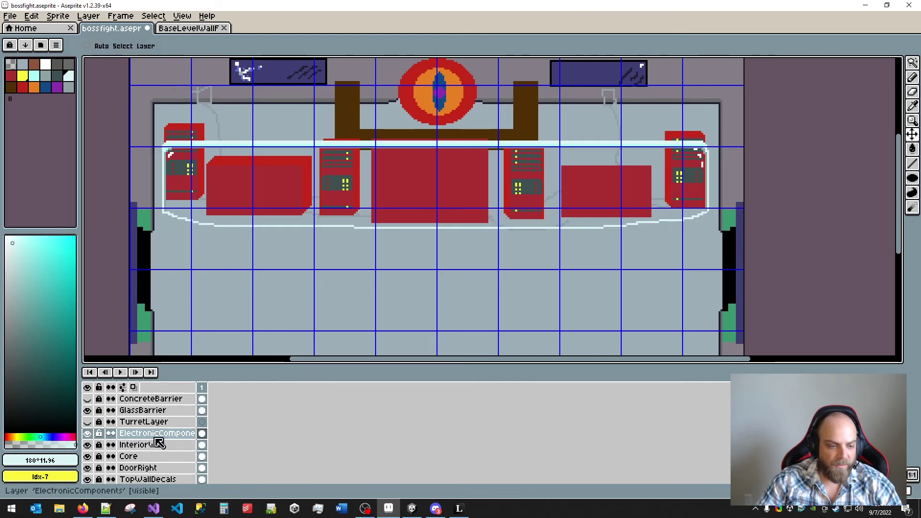
- Copy the floor strip containing the front curve from the ElectronicComponents layer into the GlassBarrier layer, keeping its position
key(b)
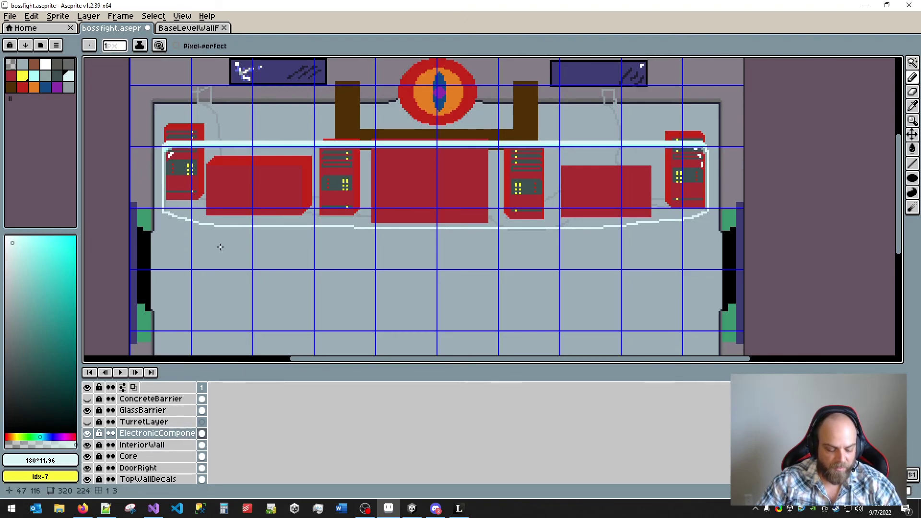
key(m)
drag(157, 209, 722, 247)
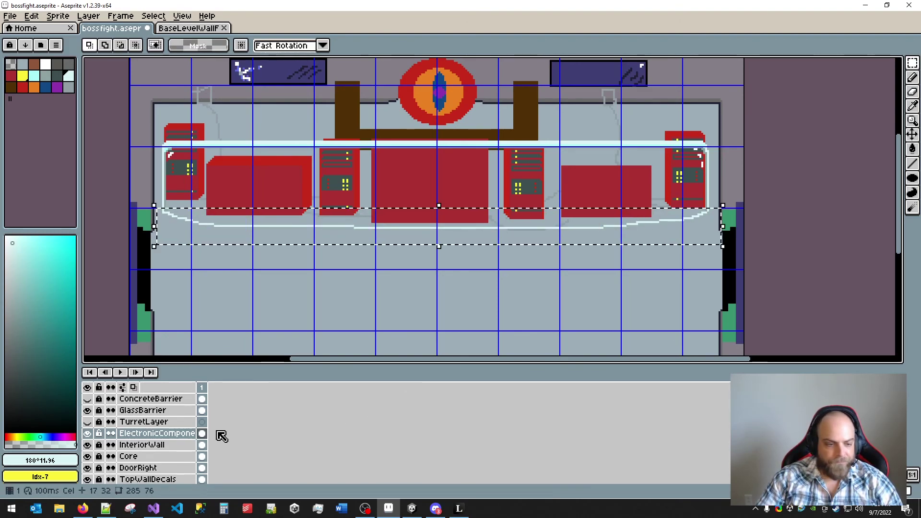
click(142, 410)
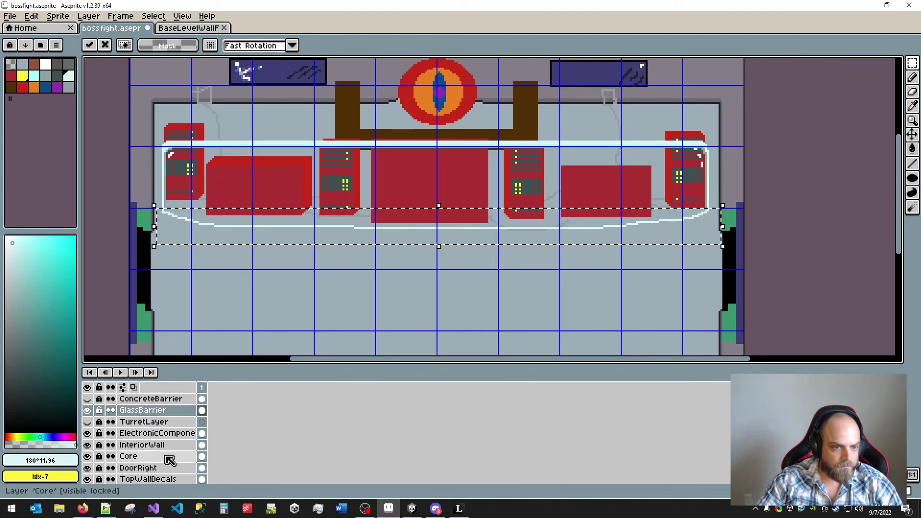
key(ctrl+d)
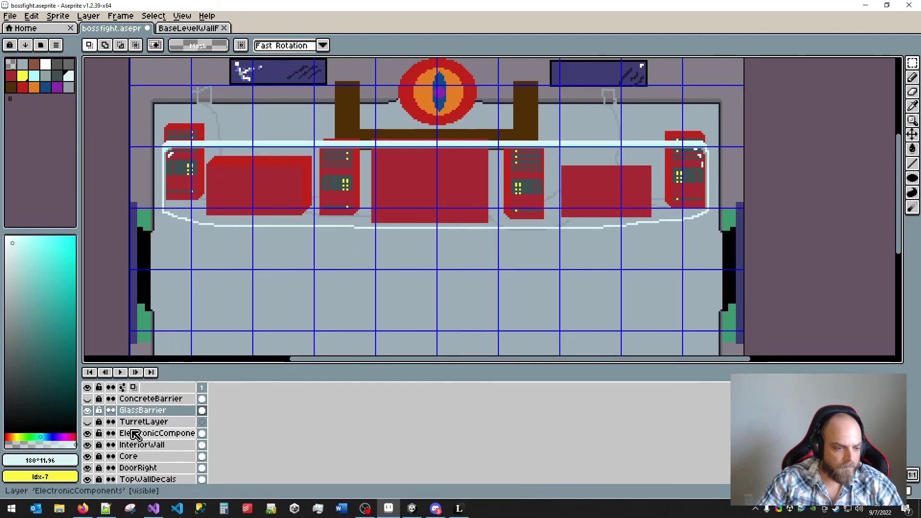
- Hide the ElectronicComponents layer and clear the copied remnants of the left wide box and its adjoining cable from GlassBarrier
click(88, 433)
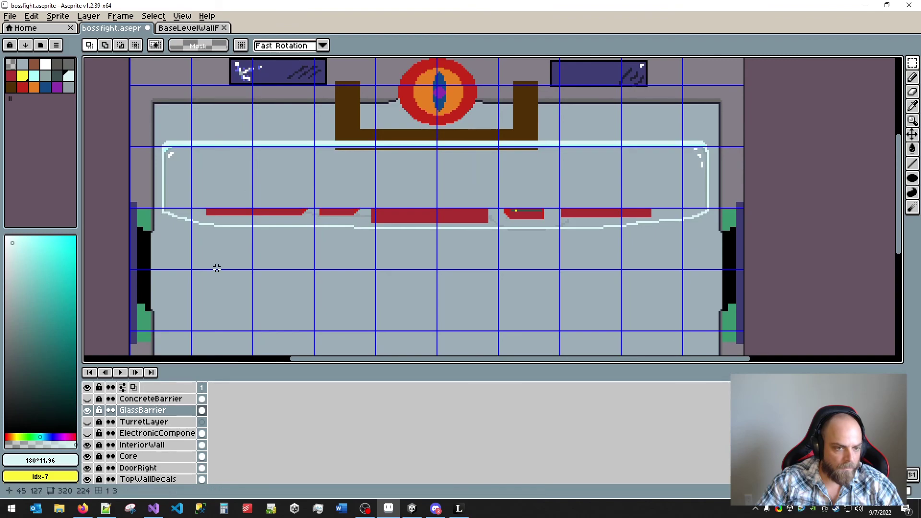
key(b)
scroll(215, 201, up, 5)
key(ctrl+z)
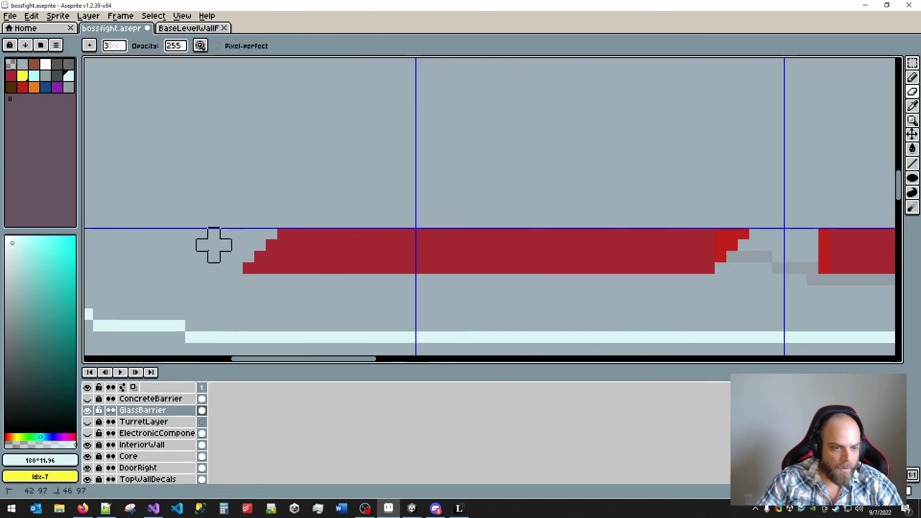
key(w)
click(372, 251)
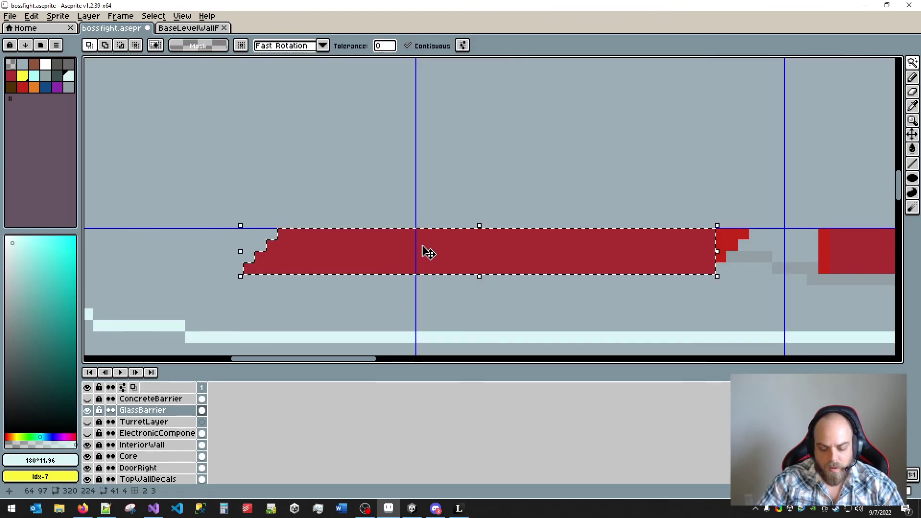
key(Delete)
click(735, 234)
key(Delete)
click(745, 252)
key(Delete)
click(789, 268)
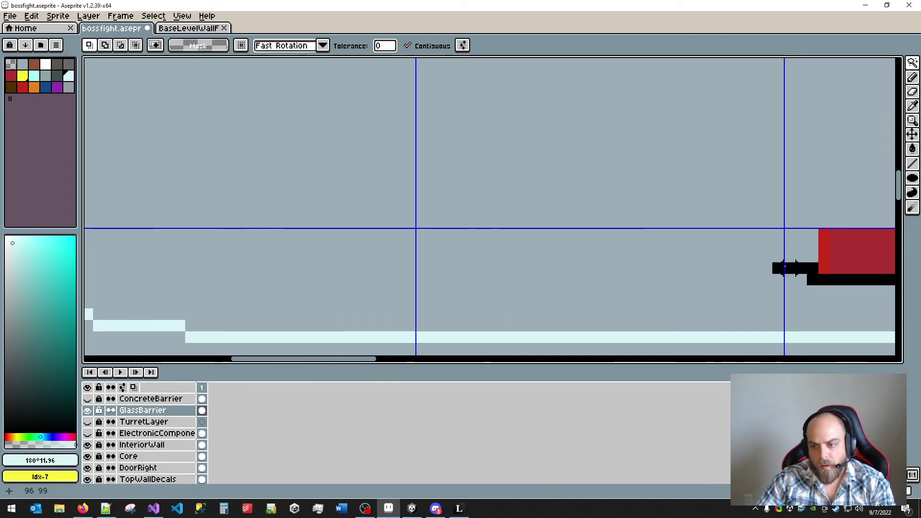
key(Delete)
- Delete the leftover pieces of the left-centre narrow box and the large centre box from the GlassBarrier layer
drag(783, 290, 421, 234)
click(553, 201)
key(Delete)
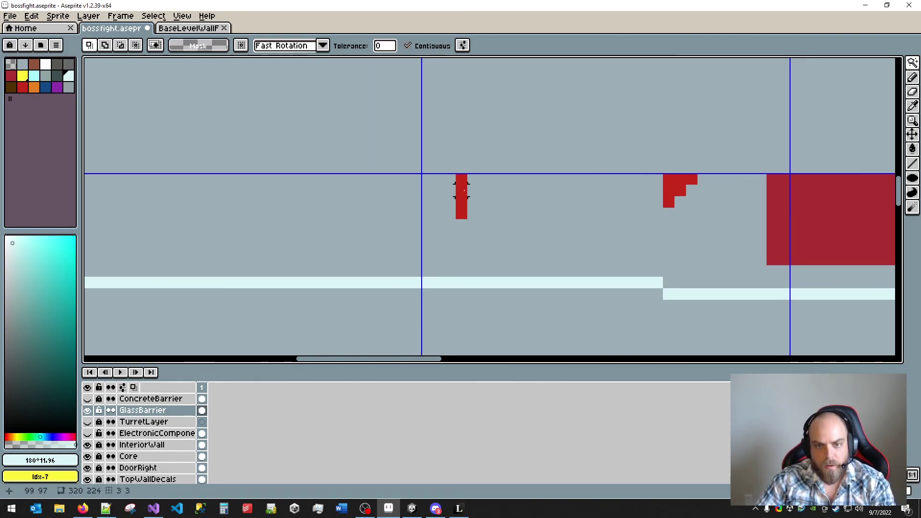
click(461, 196)
key(Delete)
click(673, 187)
key(Delete)
scroll(736, 236, right, 3)
scroll(737, 236, down, 1)
click(642, 195)
key(Delete)
- Delete the copied remnants of the right-centre narrow box's front, left side and lights, plus the right wide box, from GlassBarrier
drag(696, 193, 439, 188)
scroll(690, 180, down, 8)
scroll(436, 186, up, 6)
click(368, 203)
key(Delete)
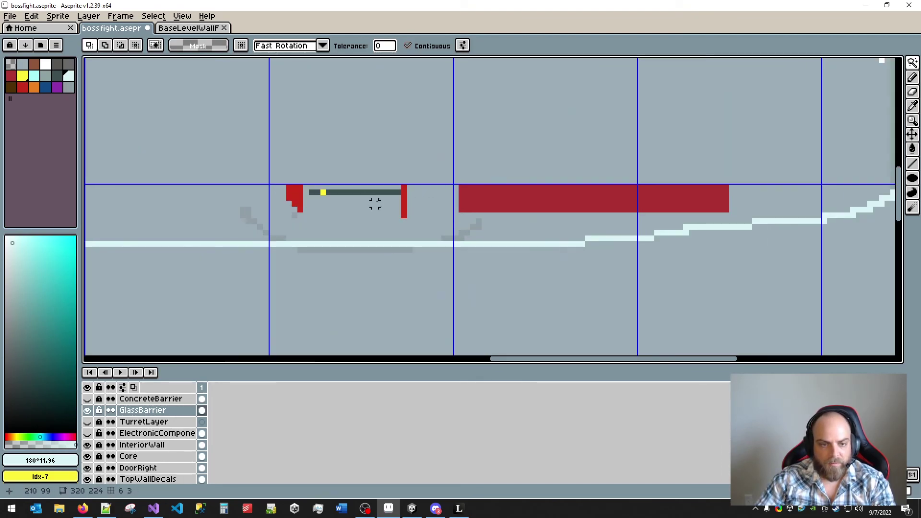
click(312, 192)
key(Delete)
click(323, 192)
key(Delete)
click(293, 197)
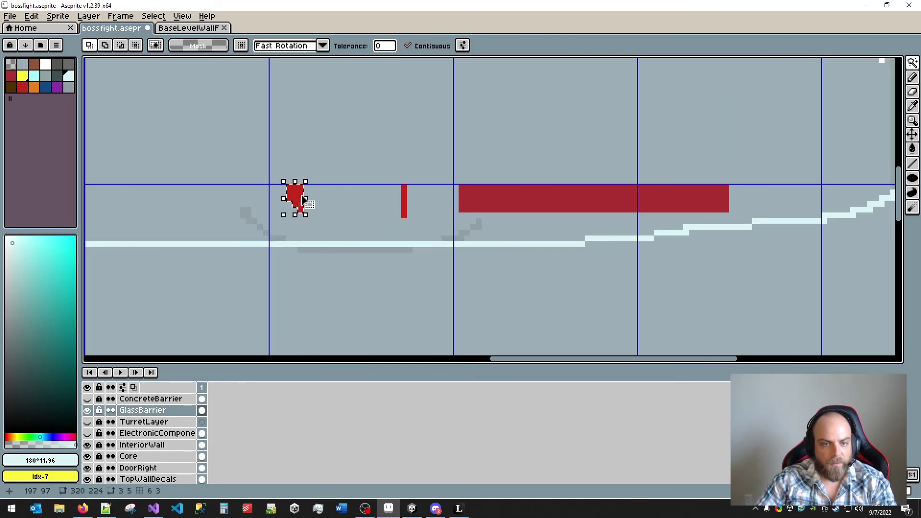
key(Delete)
click(516, 193)
key(Delete)
- Remove the last red sliver and grey cable fragments around the front curve on the GlassBarrier layer
click(405, 201)
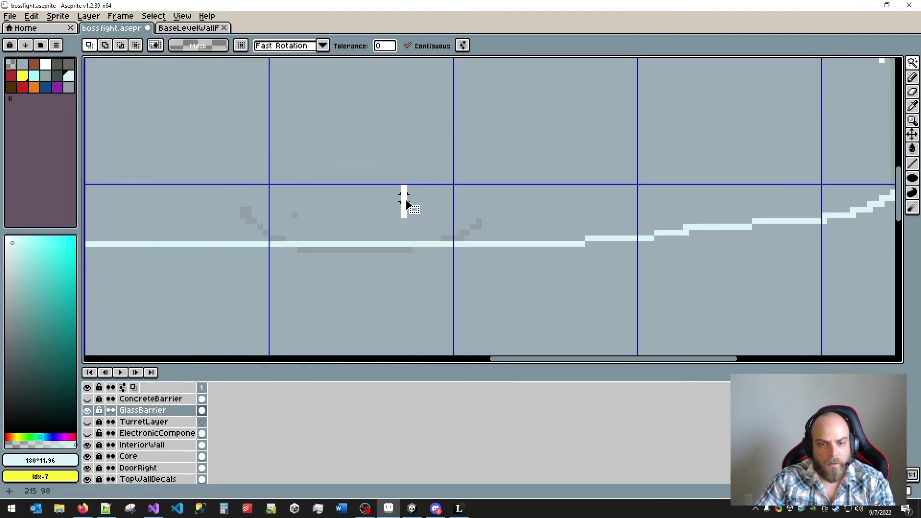
key(Delete)
click(474, 224)
key(Delete)
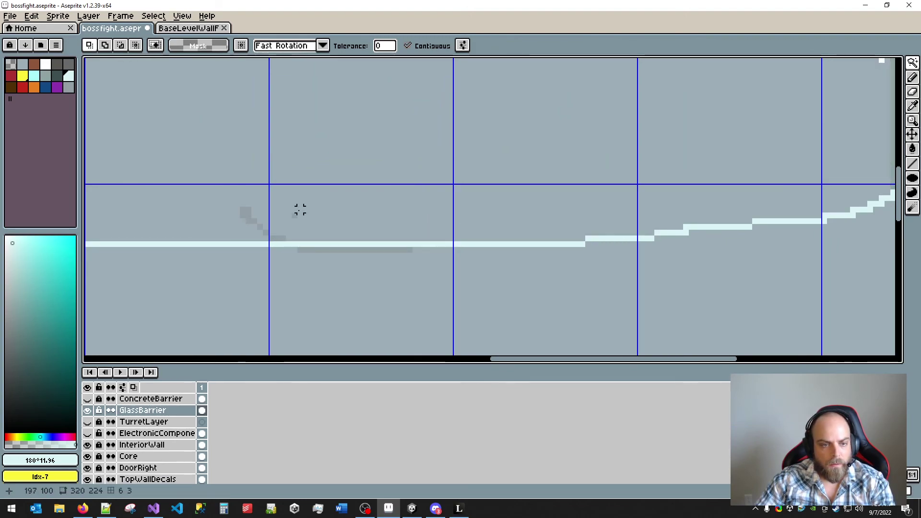
click(310, 249)
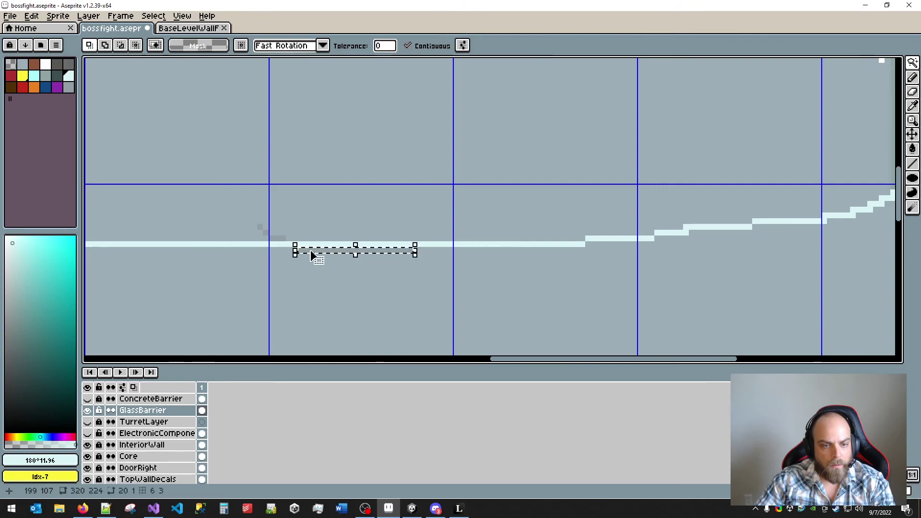
key(Delete)
scroll(259, 227, down, 8)
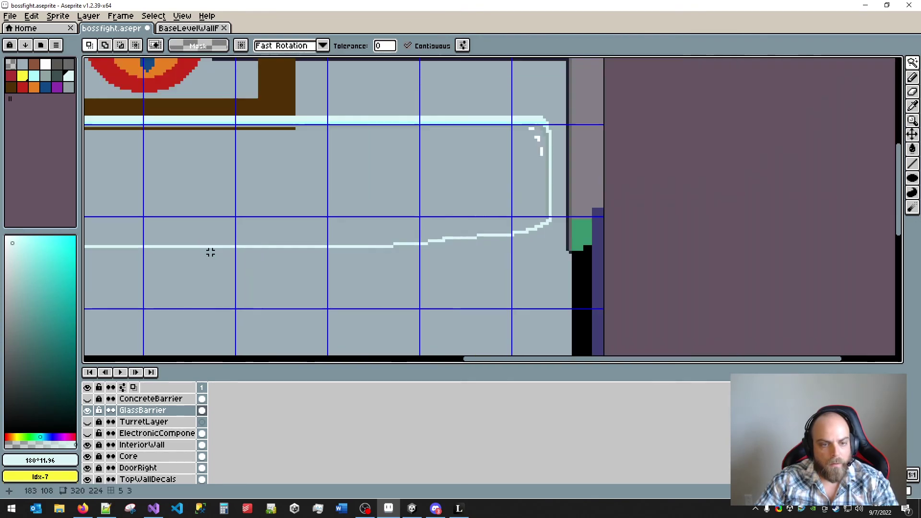
scroll(401, 239, up, 3)
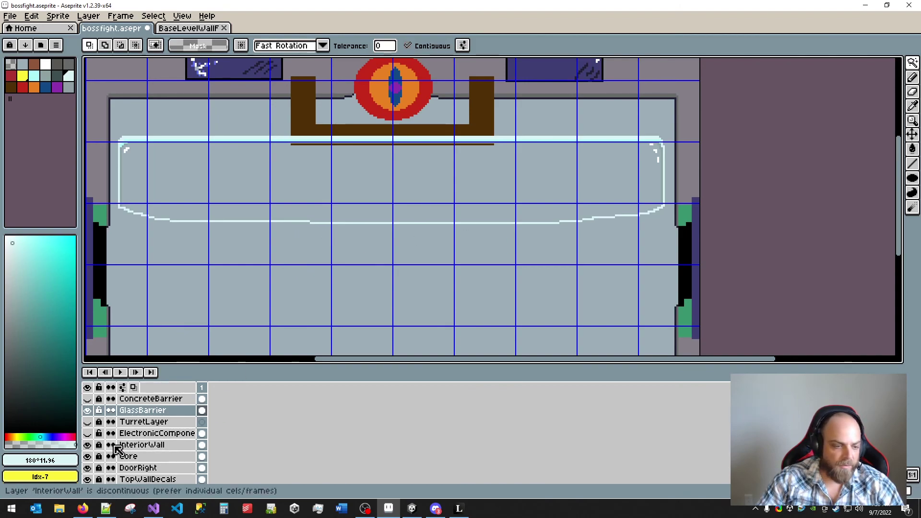
- Show the ElectronicComponents layer, hide GlassBarrier, and erase the original pale cyan front curve from ElectronicComponents
click(87, 433)
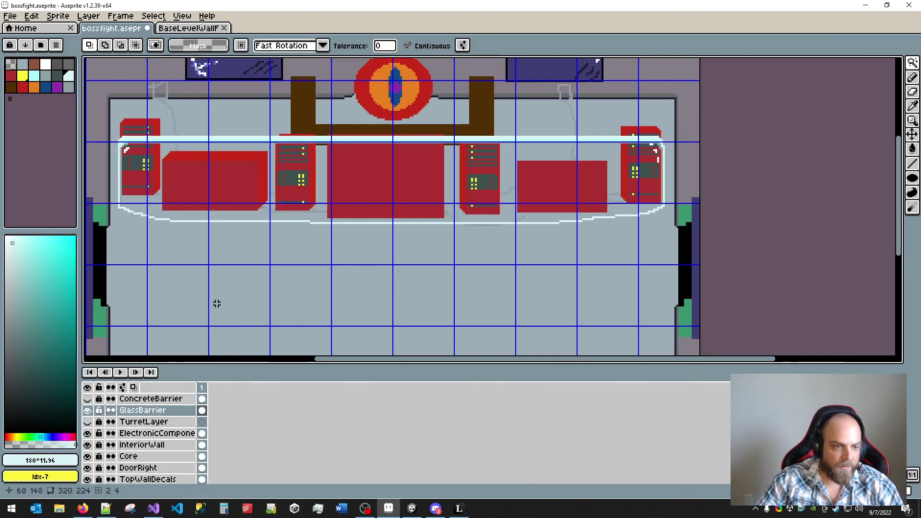
scroll(663, 230, up, 5)
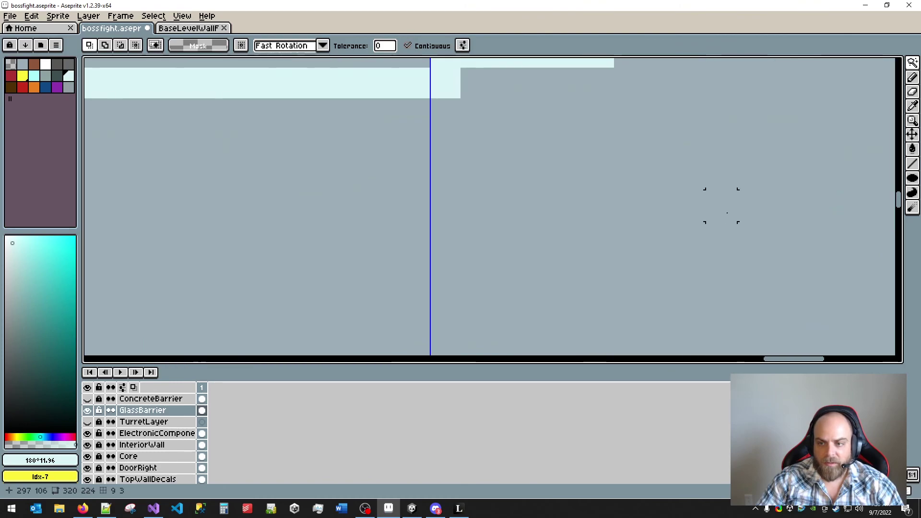
scroll(643, 247, down, 3)
click(87, 410)
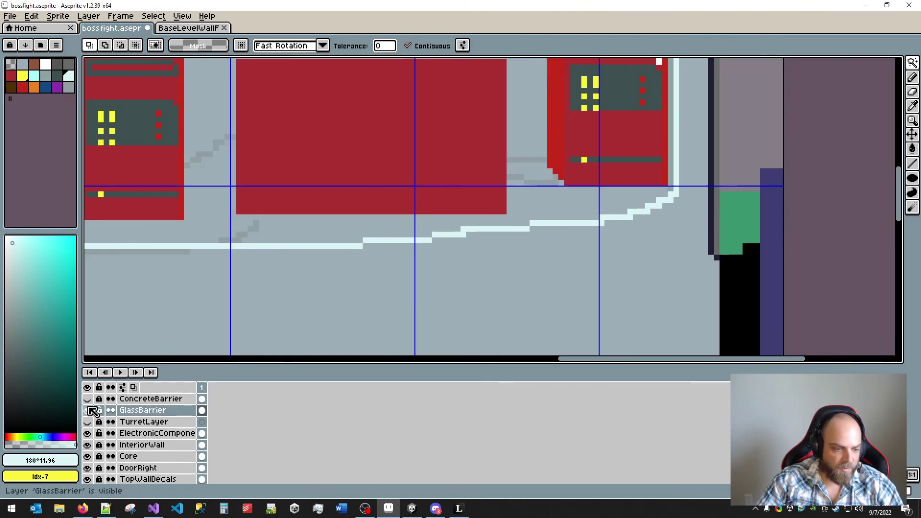
key(e)
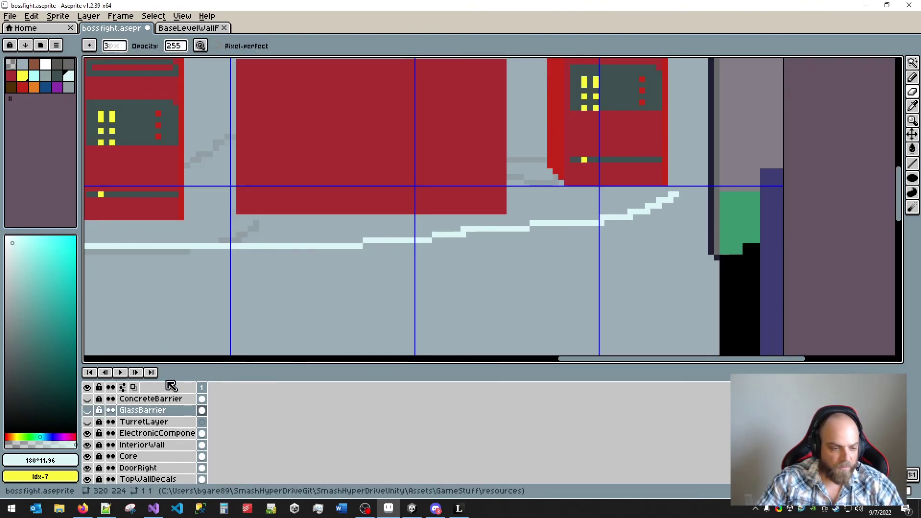
click(144, 433)
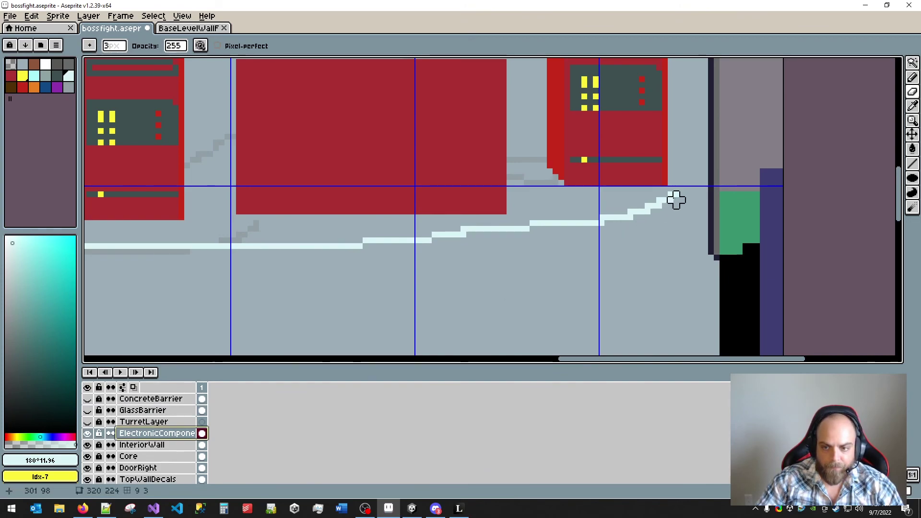
mouse_move(676, 199)
mouse_down()
mouse_move(618, 223)
mouse_move(344, 246)
mouse_move(382, 252)
mouse_move(244, 251)
mouse_move(221, 239)
mouse_move(256, 229)
mouse_up()
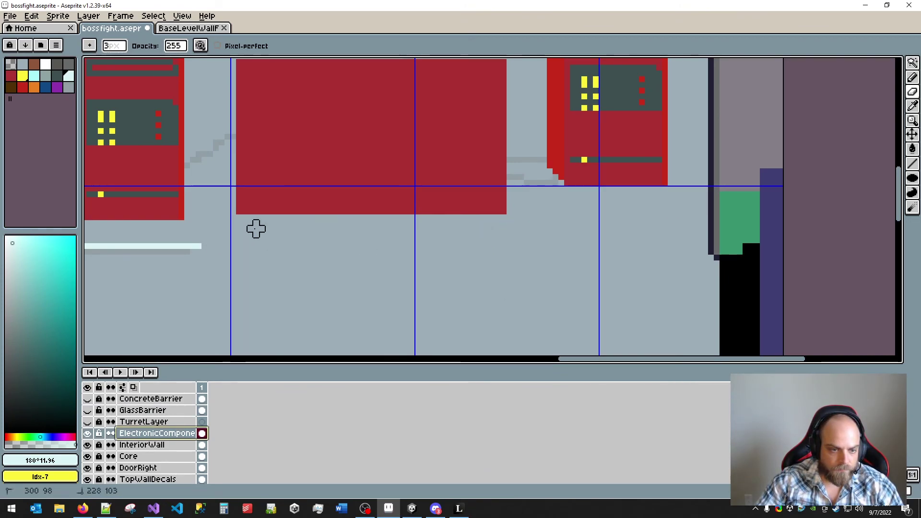
scroll(168, 302, down, 1)
scroll(185, 298, up, 1)
scroll(185, 298, down, 1)
mouse_move(217, 289)
mouse_down()
mouse_move(493, 259)
mouse_move(430, 223)
mouse_move(339, 231)
mouse_up()
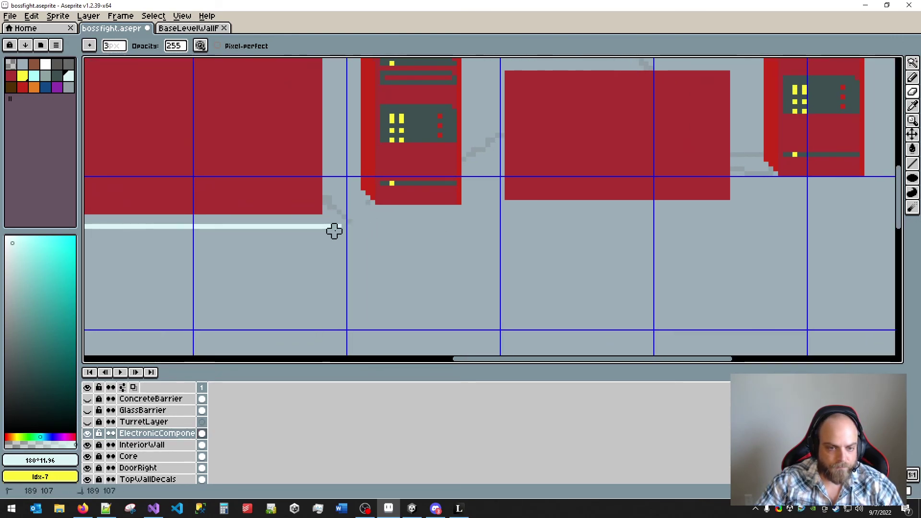
drag(142, 244, 479, 259)
mouse_move(333, 242)
mouse_down()
mouse_move(681, 241)
mouse_move(297, 246)
mouse_move(326, 237)
mouse_move(272, 232)
mouse_move(325, 232)
mouse_move(253, 252)
mouse_move(267, 255)
mouse_move(621, 266)
mouse_move(376, 261)
mouse_move(222, 208)
mouse_up()
key(ctrl+z)
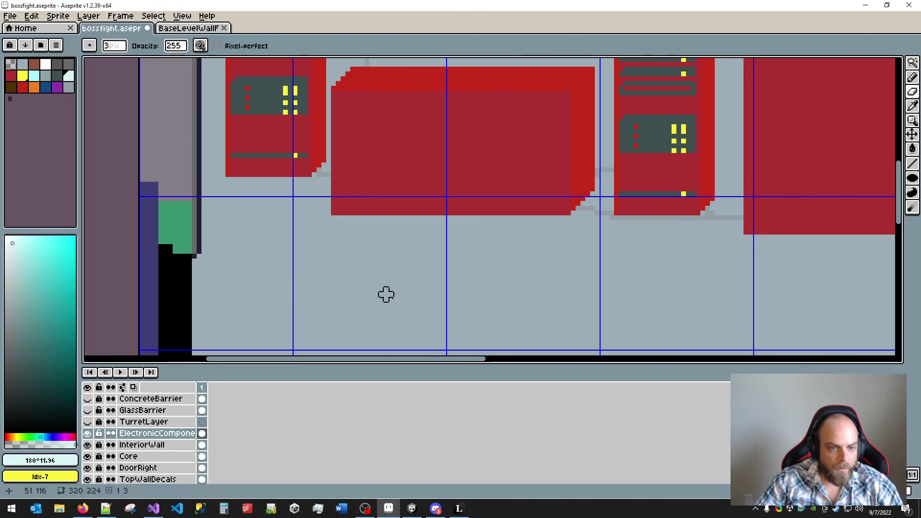
- Redraw the cable in its sampled grey, curving under the right-centre narrow box from the centre box to the right wide box
scroll(615, 304, down, 4)
scroll(492, 253, up, 2)
scroll(493, 252, up, 2)
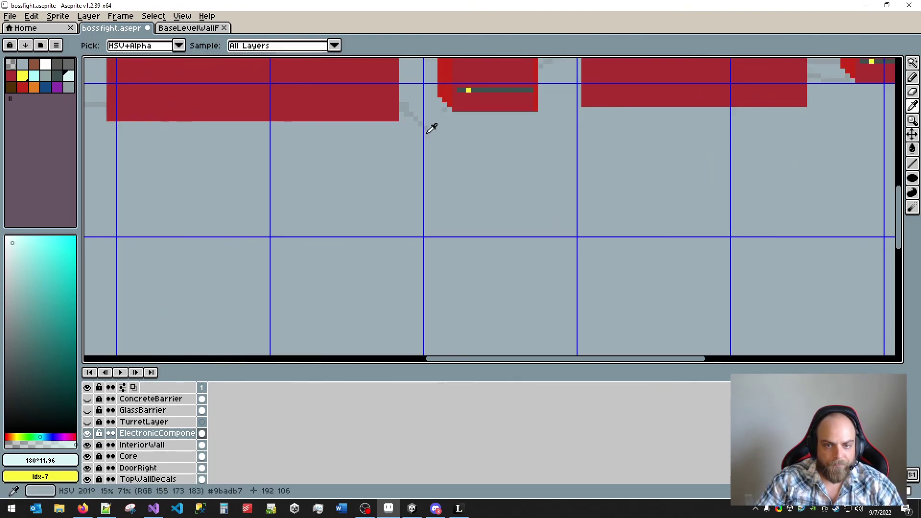
alt+click(407, 108)
key(b)
mouse_move(430, 146)
mouse_down()
mouse_move(334, 229)
mouse_move(470, 224)
mouse_move(501, 211)
mouse_move(488, 222)
mouse_up()
scroll(489, 222, down, 2)
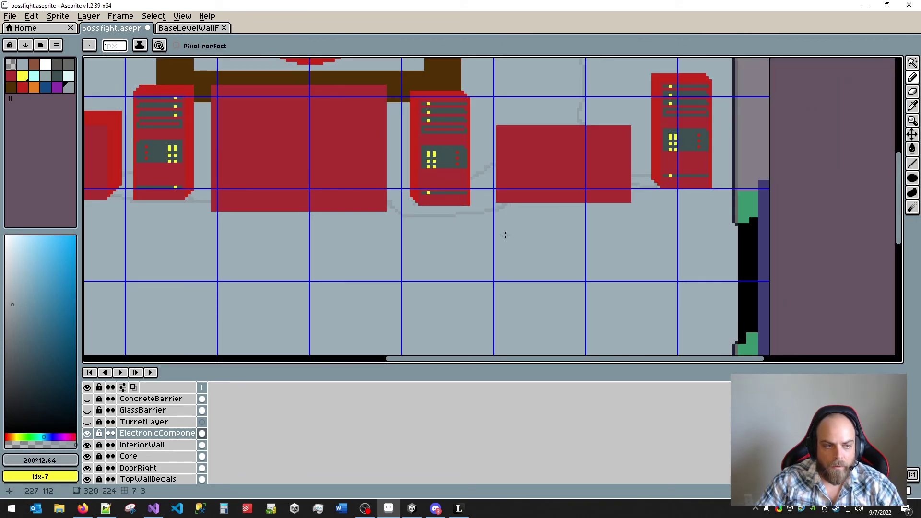
key(ctrl+z)
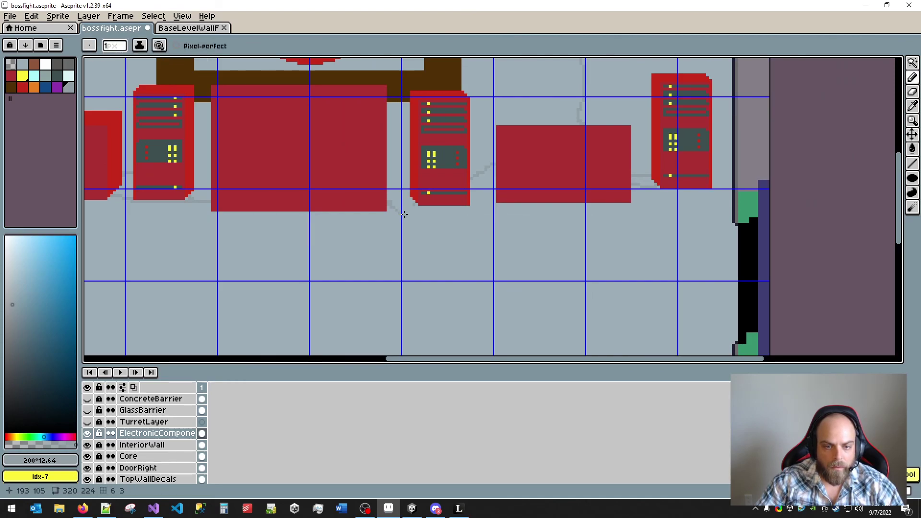
mouse_move(391, 206)
mouse_down()
mouse_move(457, 212)
mouse_move(499, 194)
mouse_up()
key(ctrl+z)
drag(396, 209, 446, 215)
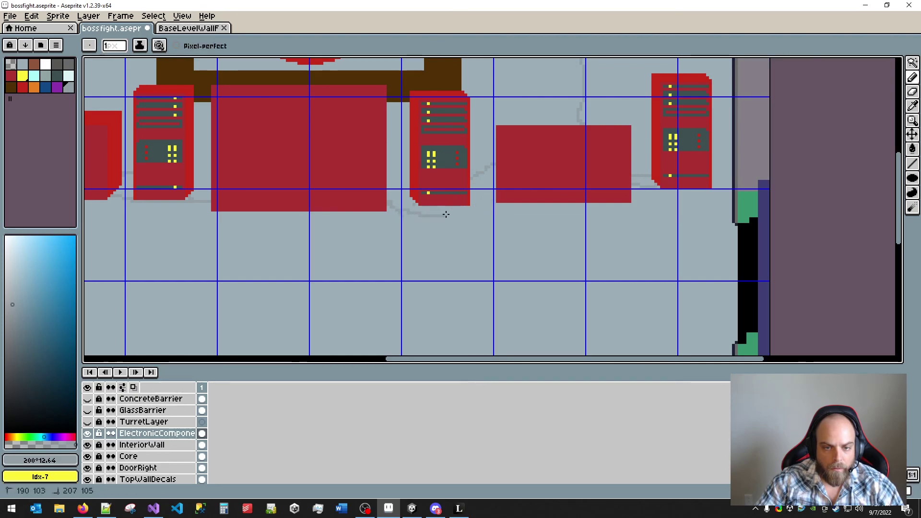
scroll(407, 222, up, 3)
key(e)
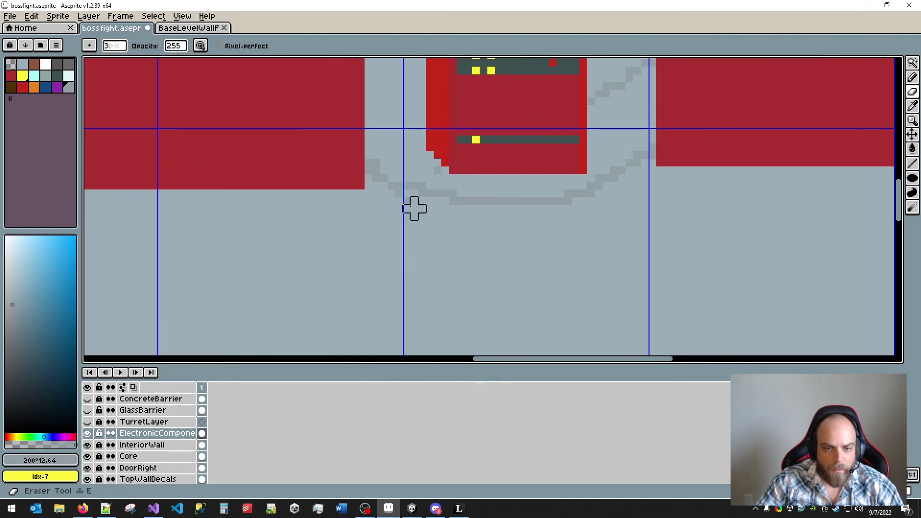
- Check the component row in the whole room and save the sprite
scroll(398, 201, down, 6)
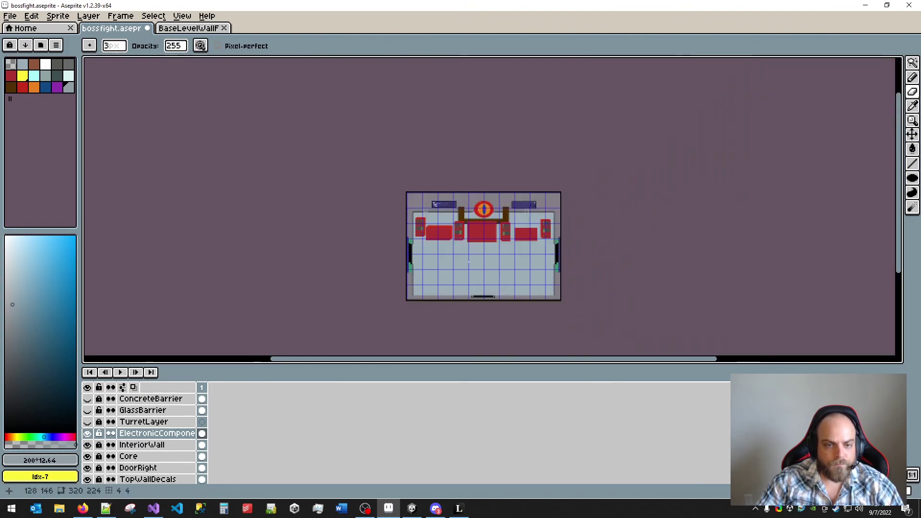
scroll(475, 263, up, 3)
drag(475, 263, 398, 277)
key(ctrl+s)
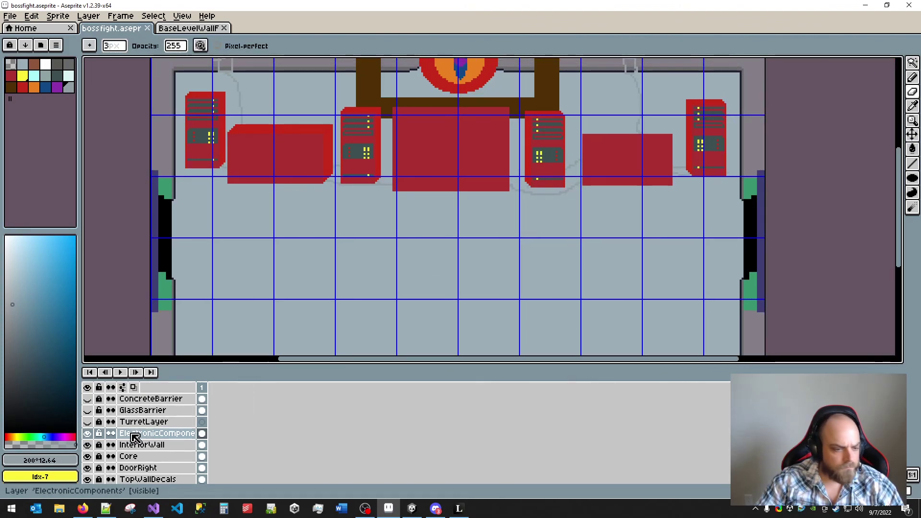
- Compare the component row with and without the GlassBarrier layer, then view it with both GlassBarrier and ConcreteBarrier shown
click(87, 410)
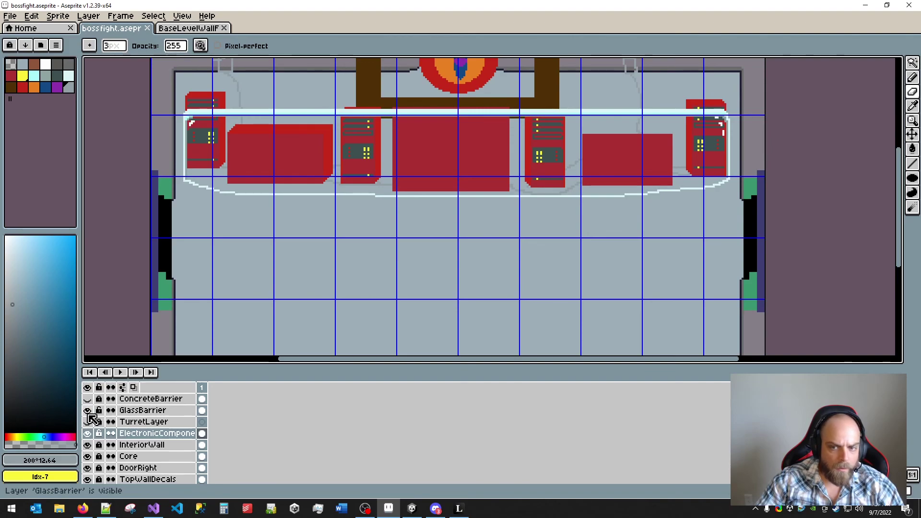
click(88, 411)
click(87, 410)
click(88, 411)
click(88, 411)
click(87, 412)
click(88, 411)
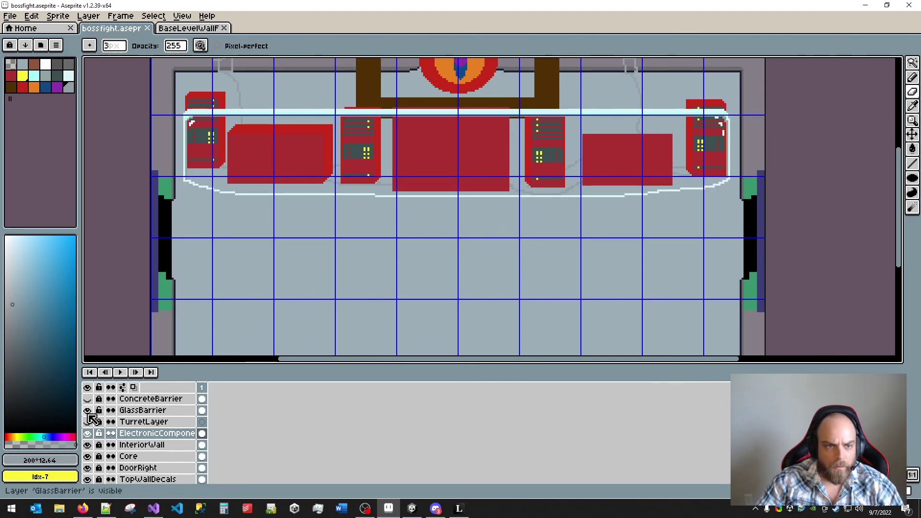
click(88, 411)
click(87, 412)
click(88, 412)
click(87, 413)
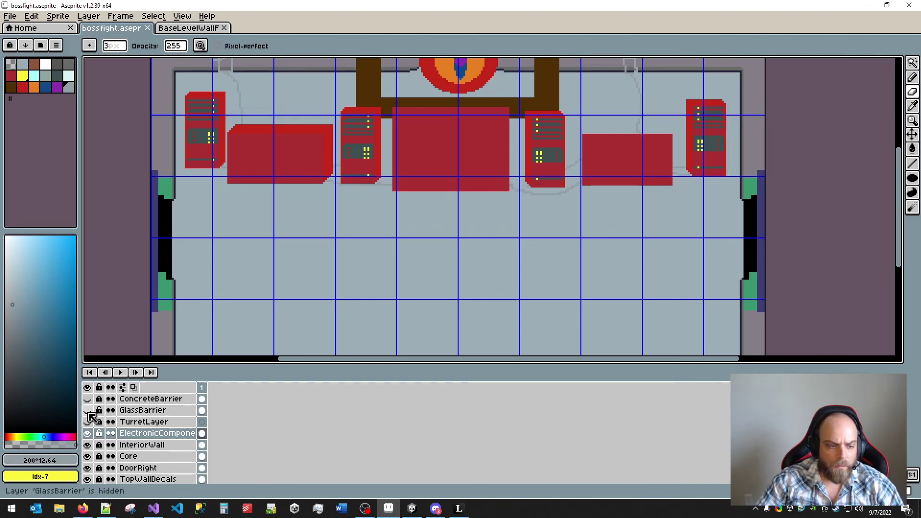
click(88, 412)
click(88, 413)
click(88, 412)
click(88, 400)
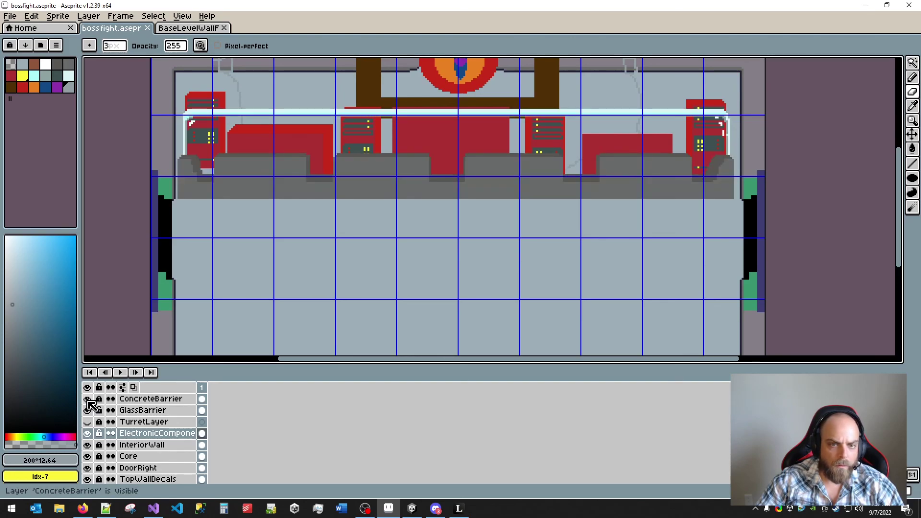
- Toggle the ConcreteBarrier layer and examine how both barriers overlap the component row in the upper room
click(88, 399)
click(88, 400)
scroll(406, 279, down, 4)
scroll(338, 250, up, 4)
drag(338, 250, 461, 352)
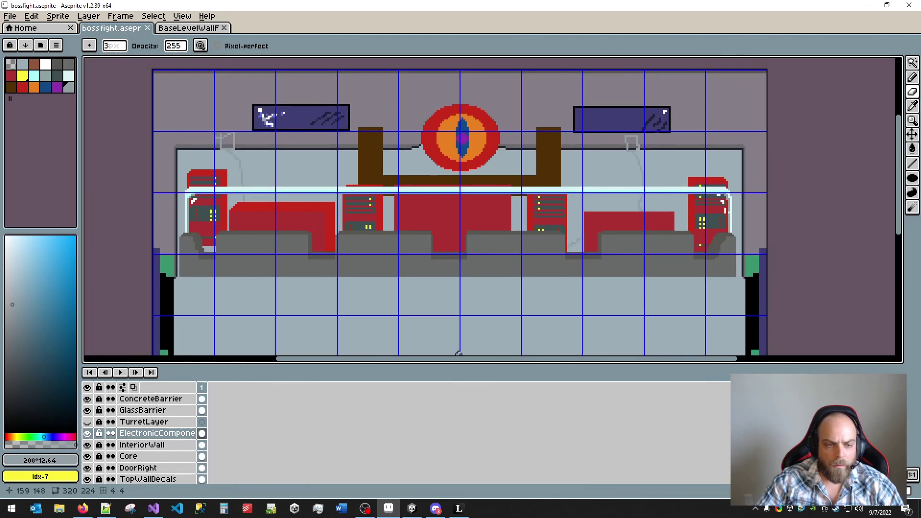
scroll(458, 336, up, 2)
scroll(452, 331, down, 2)
drag(452, 292, 418, 292)
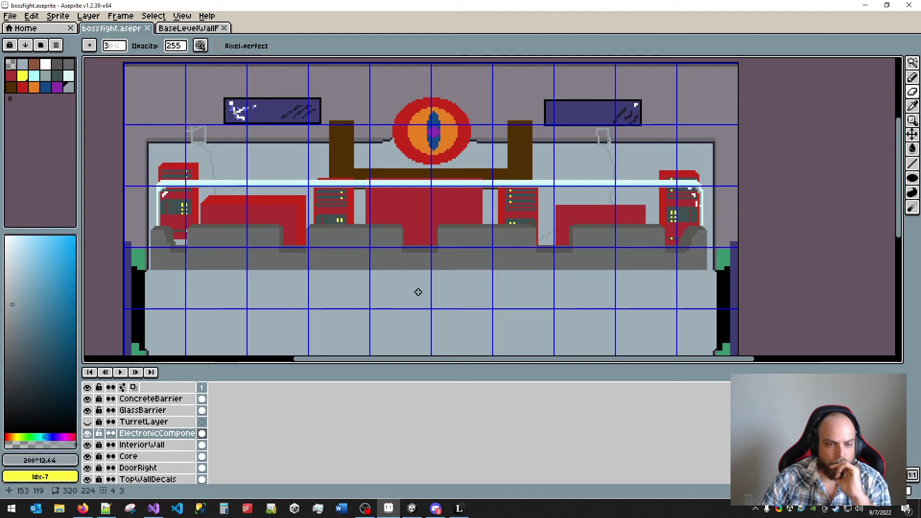
- Hide the ConcreteBarrier and GlassBarrier layers to uncover the electronic components, and save the sprite
click(87, 398)
click(88, 410)
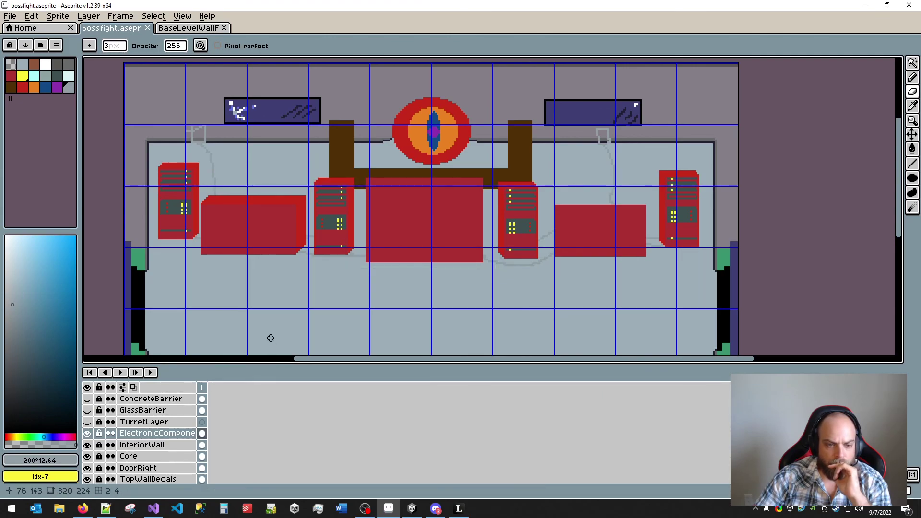
scroll(284, 330, up, 1)
drag(511, 232, 484, 274)
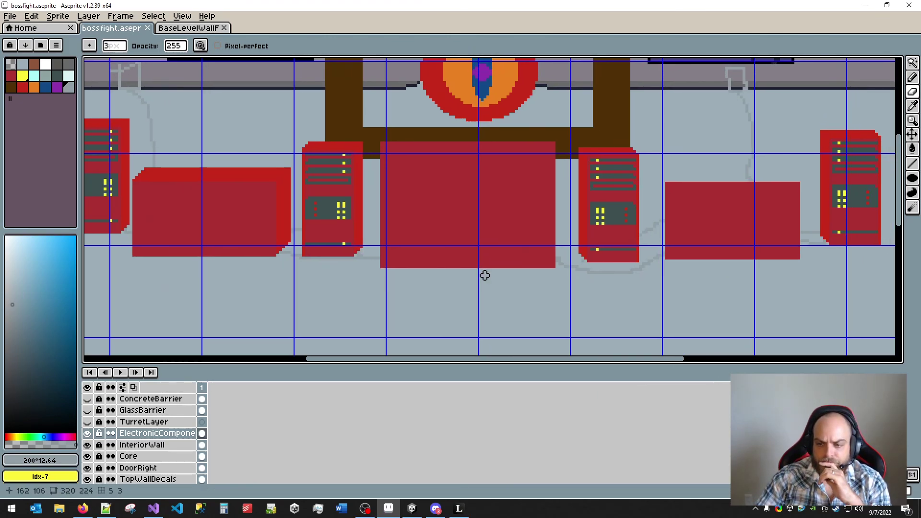
drag(551, 312, 557, 352)
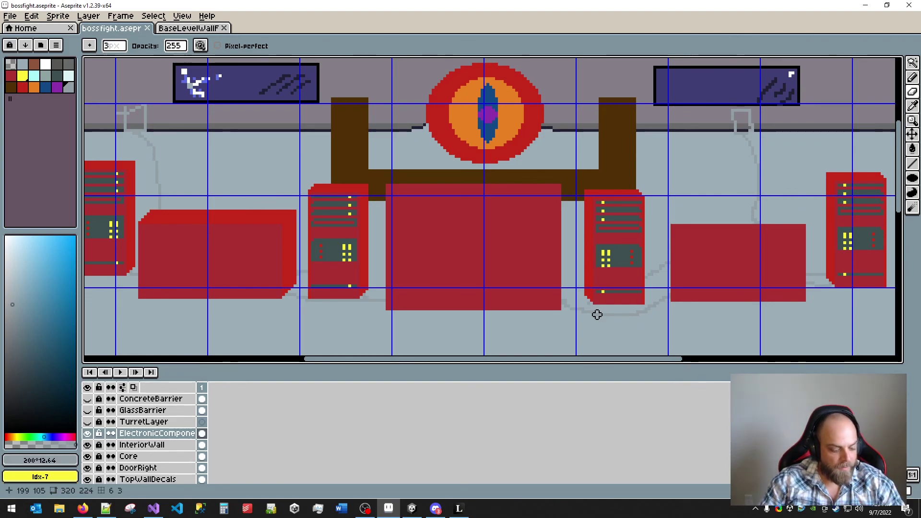
key(v)
key(ctrl+s)
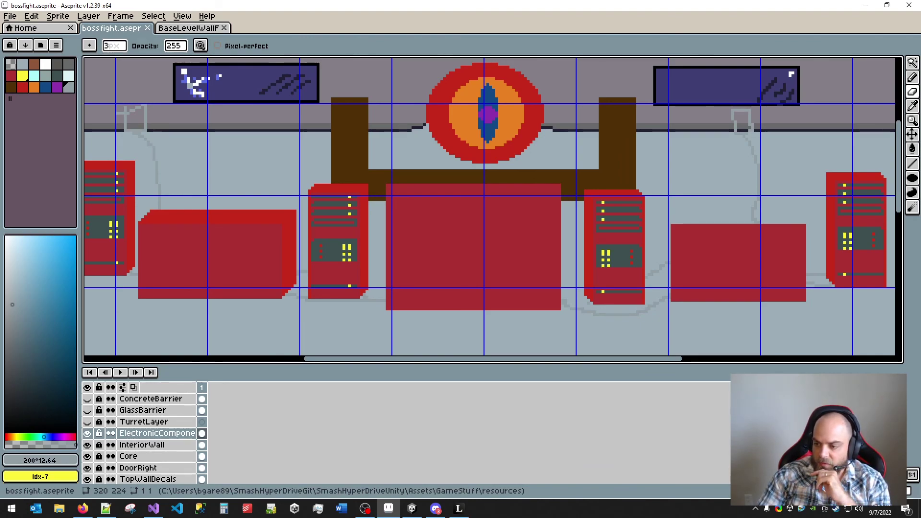
- Examine the uncovered component boxes and their cables up close and in relation to the core and surrounding room
scroll(533, 231, down, 2)
scroll(516, 240, up, 1)
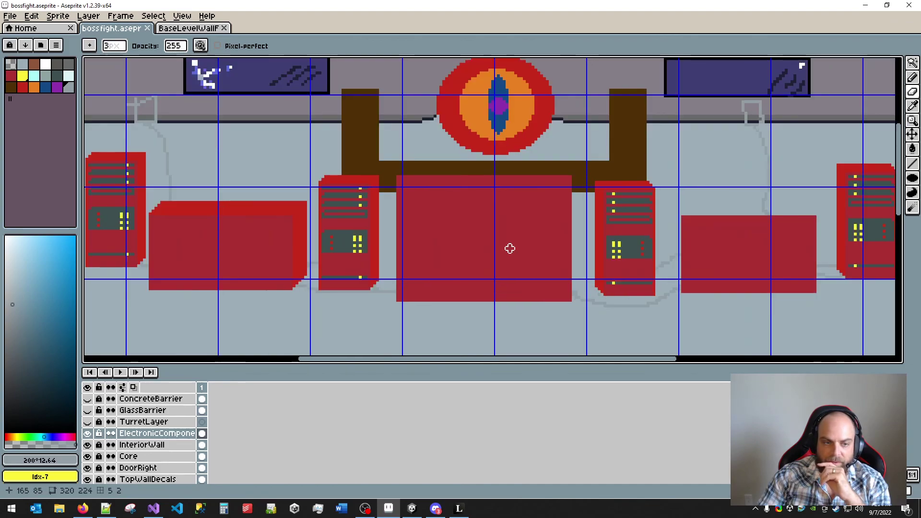
scroll(520, 245, down, 1)
drag(539, 245, 509, 262)
scroll(461, 261, up, 1)
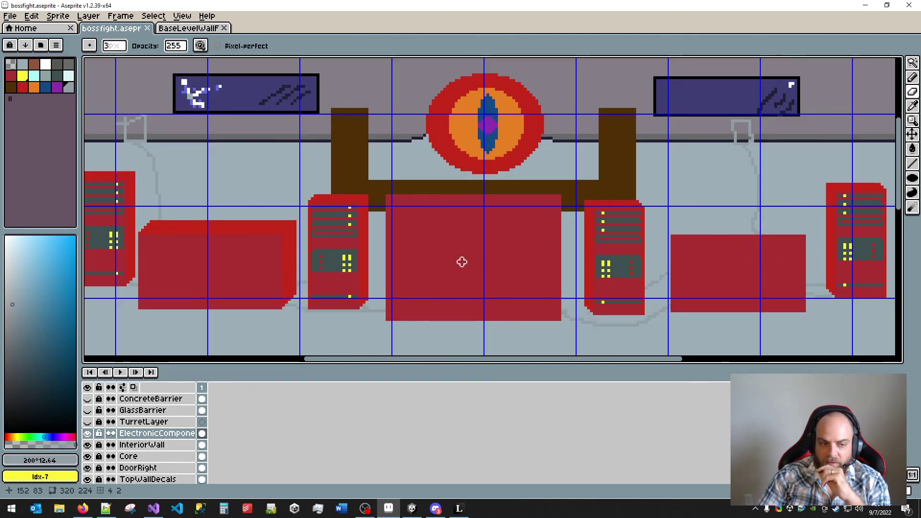
scroll(476, 253, down, 1)
mouse_move(477, 252)
mouse_down()
mouse_move(461, 264)
mouse_move(479, 255)
mouse_move(467, 258)
mouse_move(491, 265)
mouse_up()
scroll(467, 258, up, 2)
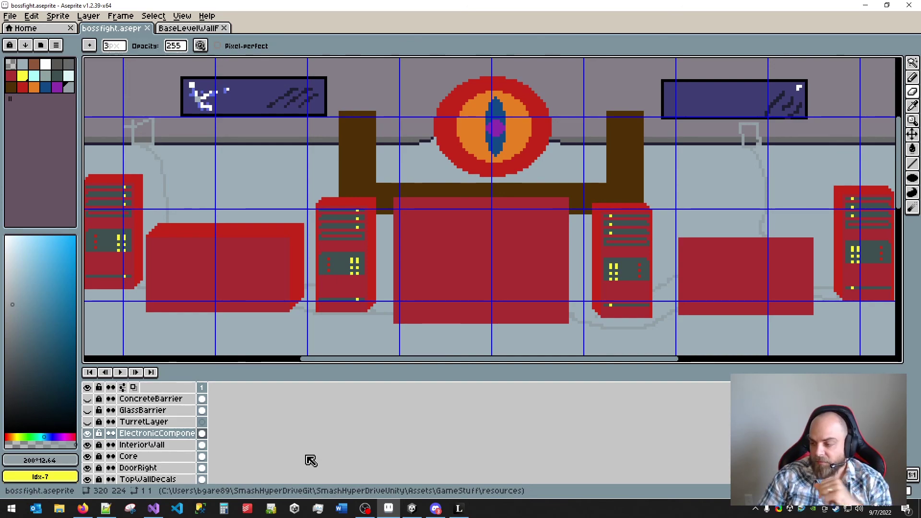
scroll(597, 191, down, 2)
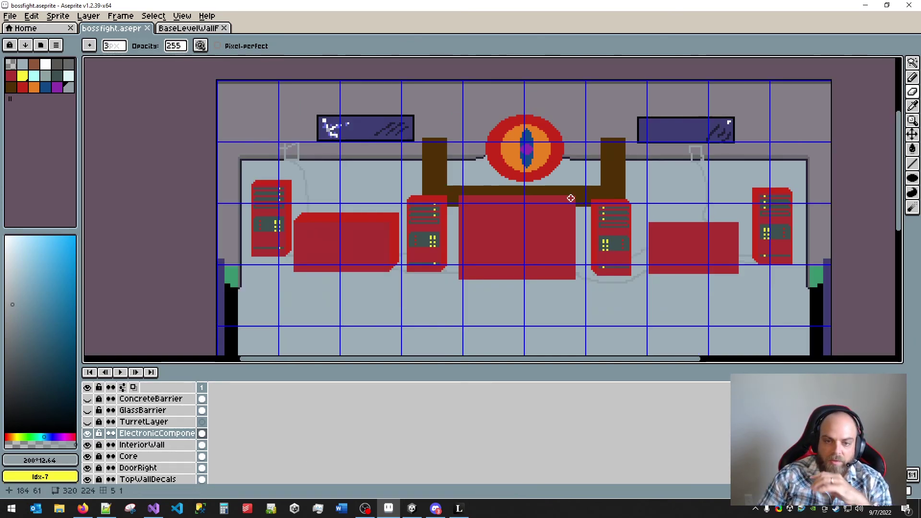
drag(572, 237, 512, 235)
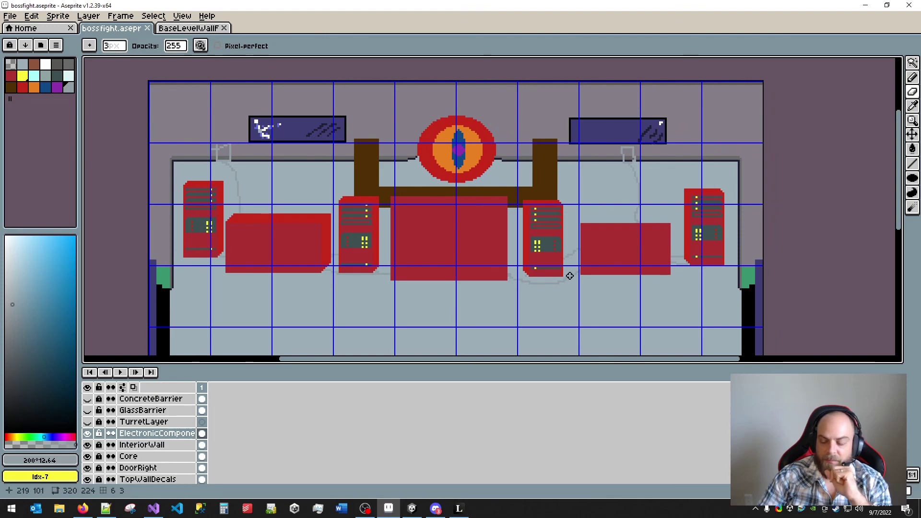